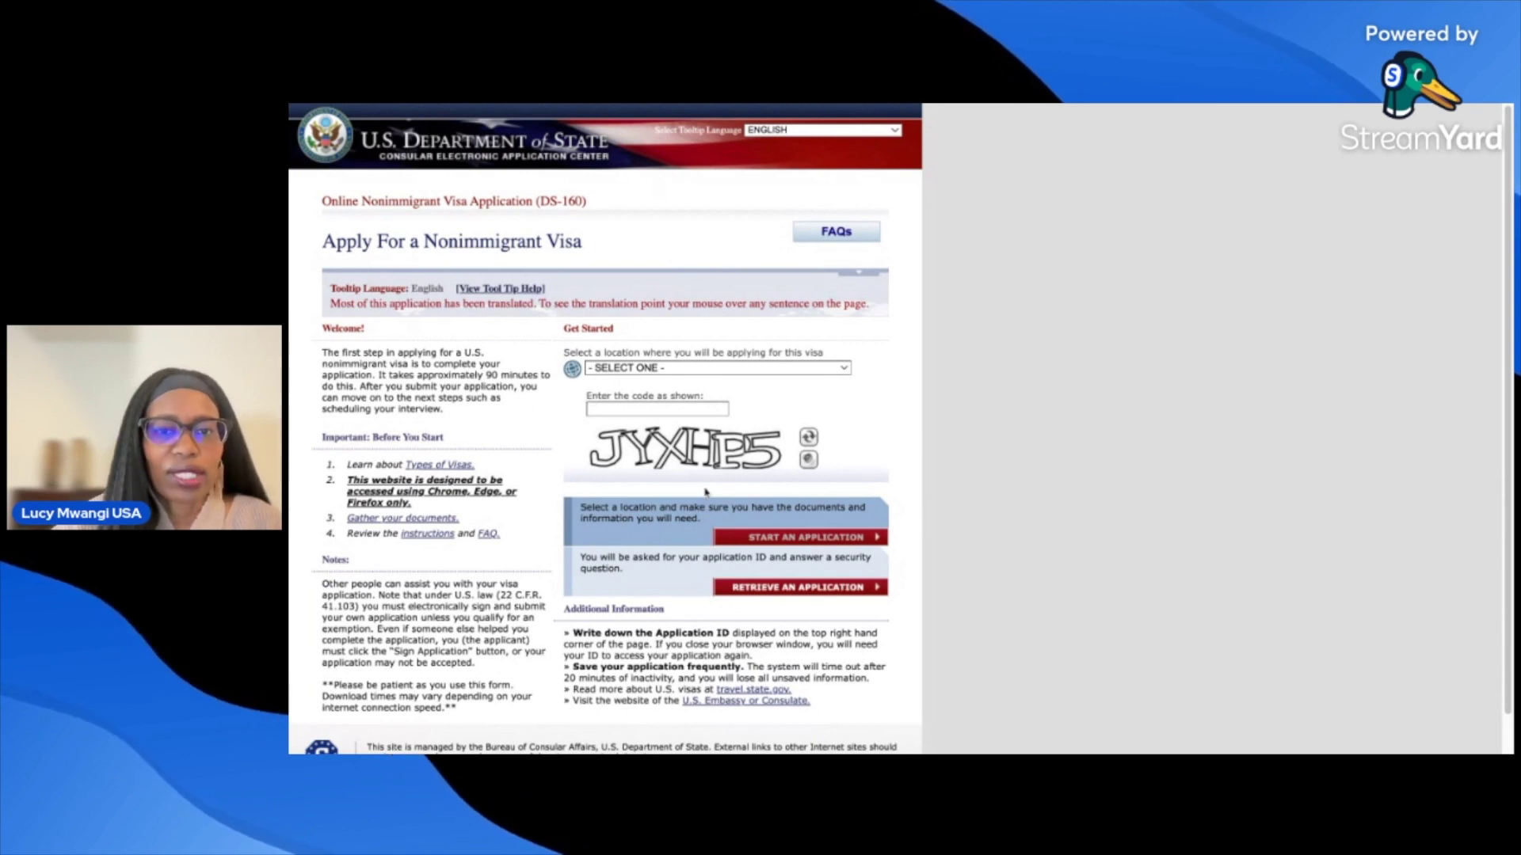
Step: Choose KENYA, NAIROBI from the Get Started location list
{"action": "scroll", "coordinate": [1509, 205], "scroll_direction": "down", "scroll_amount": 1}
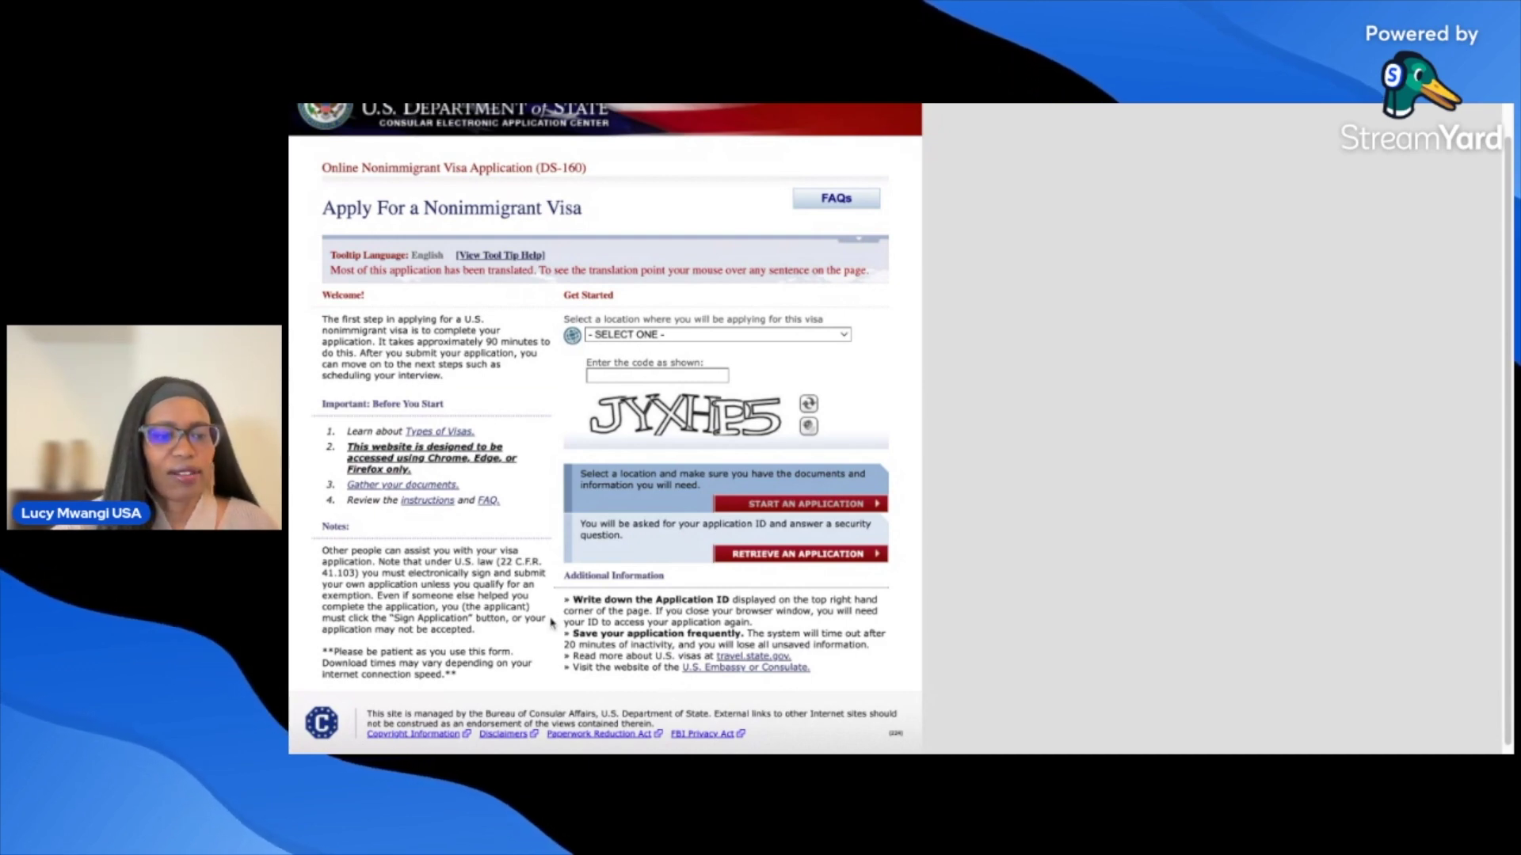
{"action": "left_click", "coordinate": [709, 336]}
{"action": "left_click", "coordinate": [709, 341]}
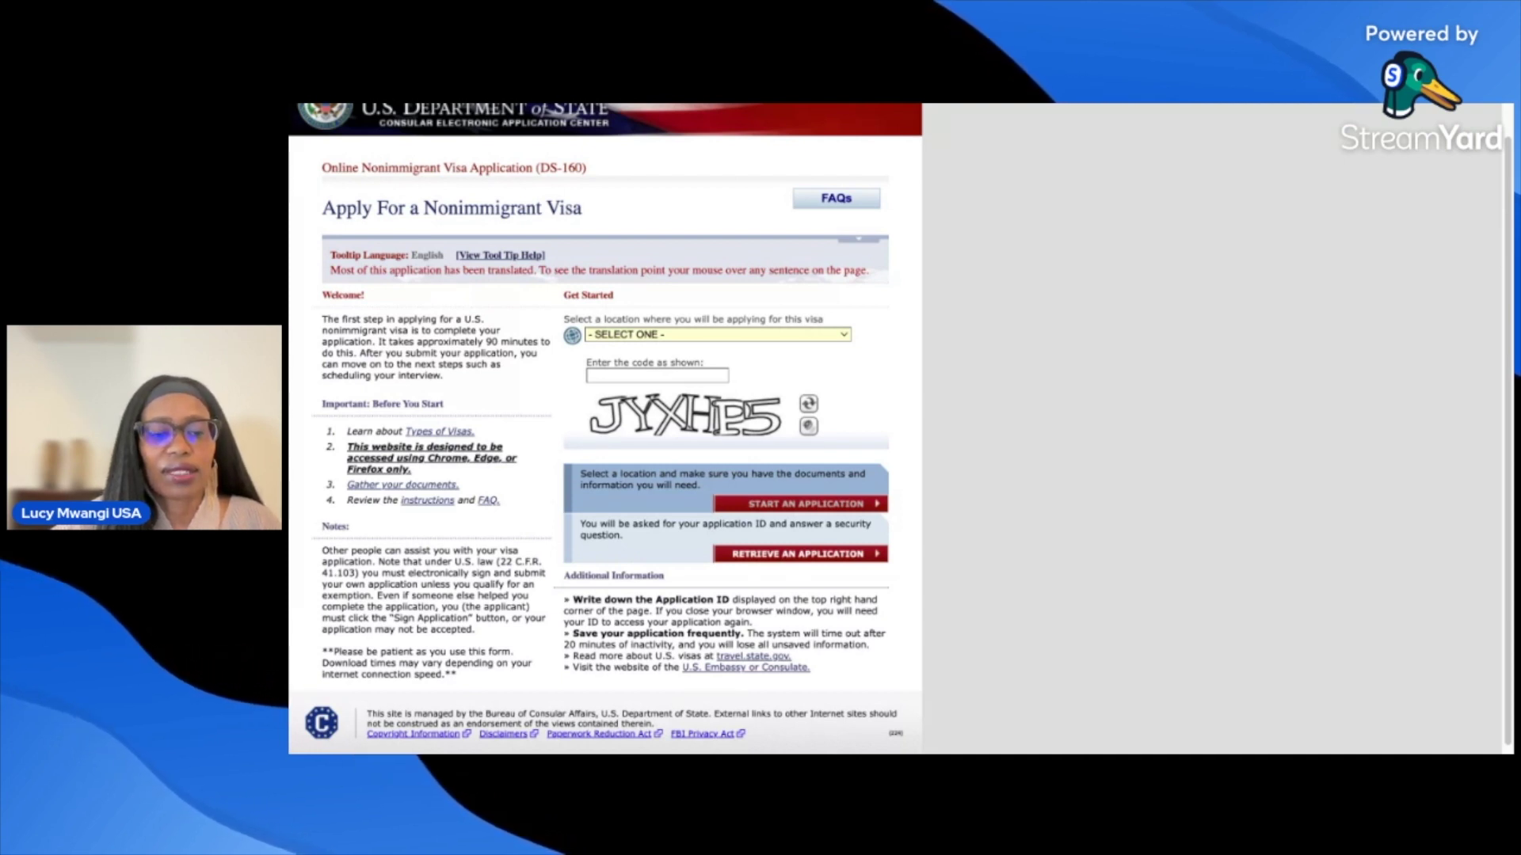
{"action": "key", "text": "Return"}
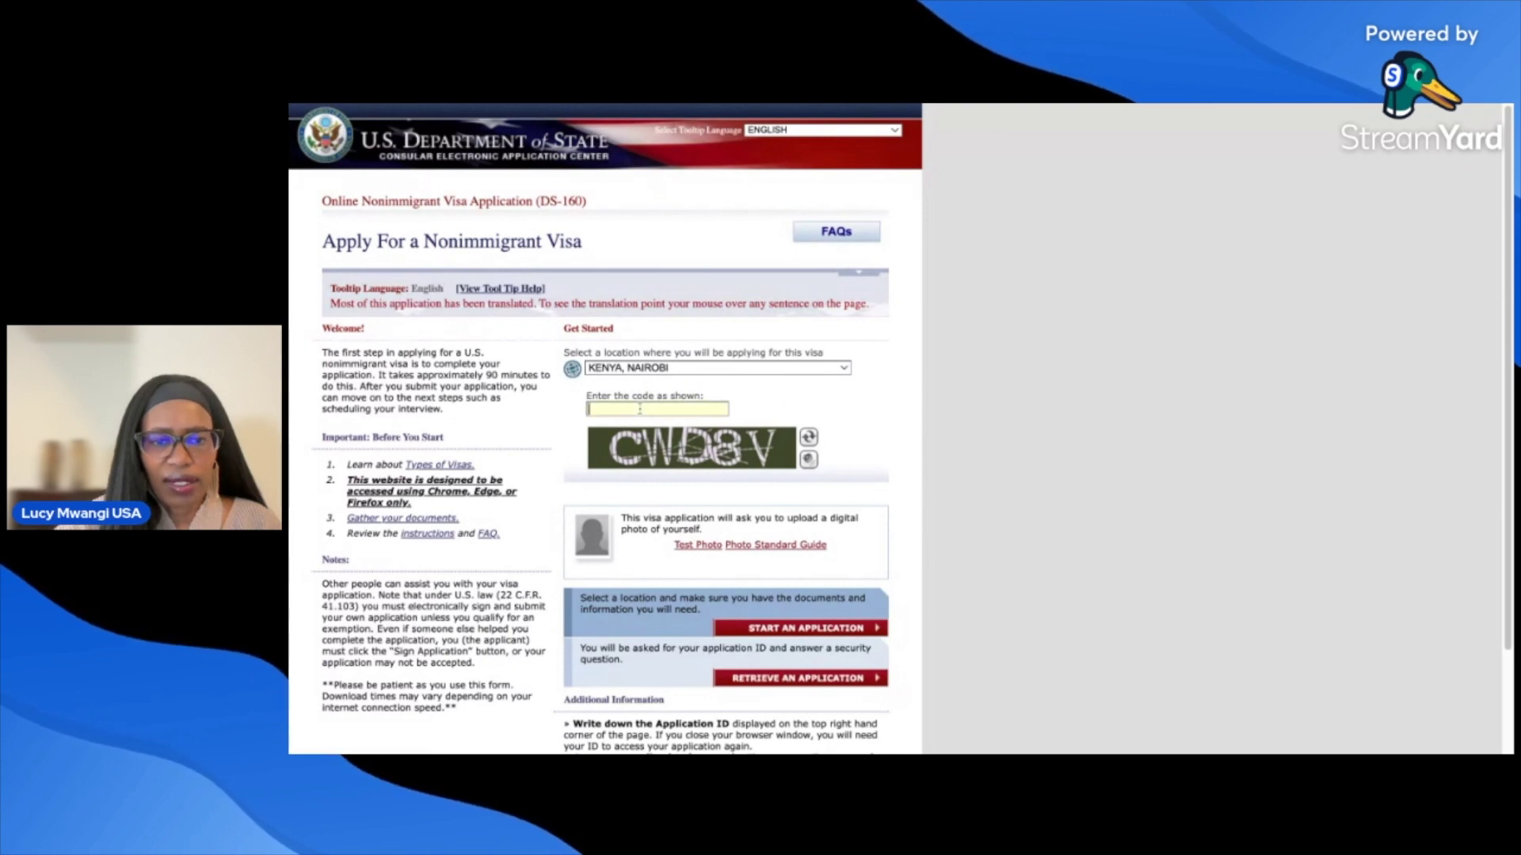
Step: Enter the displayed CAPTCHA code and try START AN APPLICATION
{"action": "left_click", "coordinate": [716, 406]}
{"action": "type", "text": "C"}
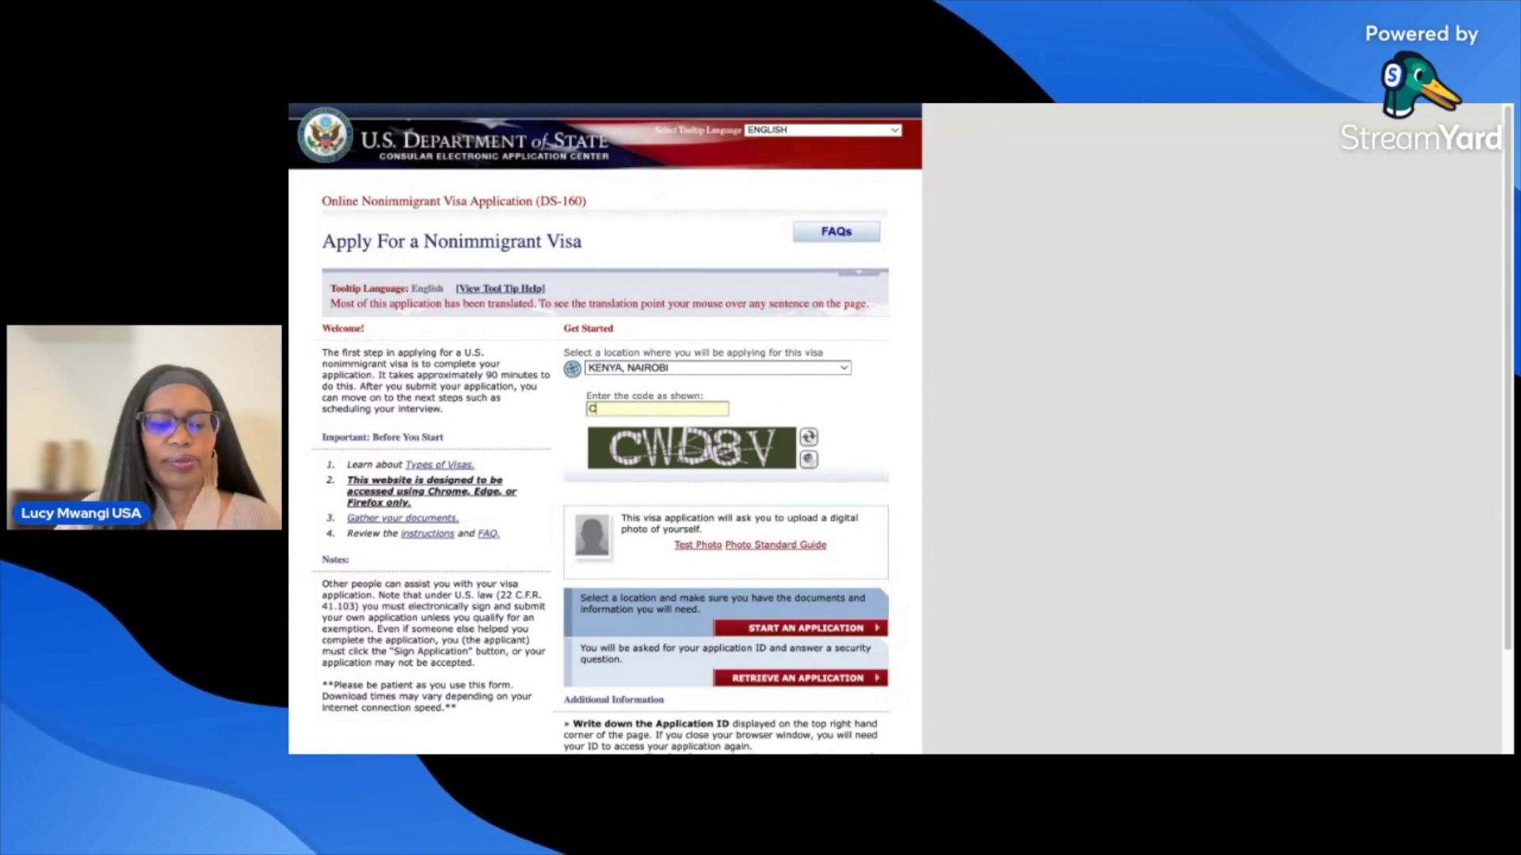
{"action": "type", "text": "WD"}
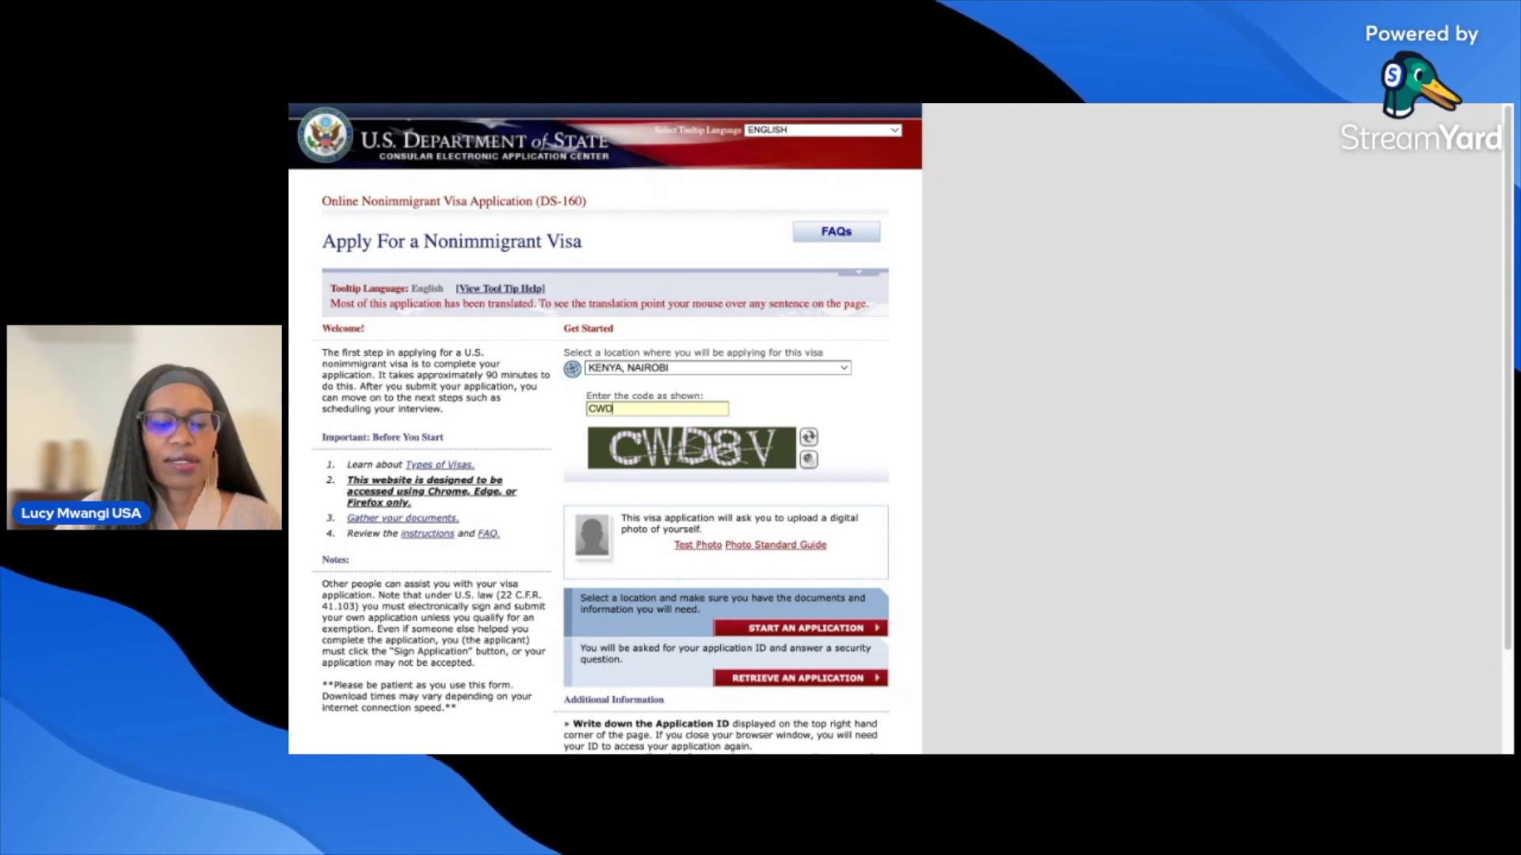
{"action": "type", "text": "8"}
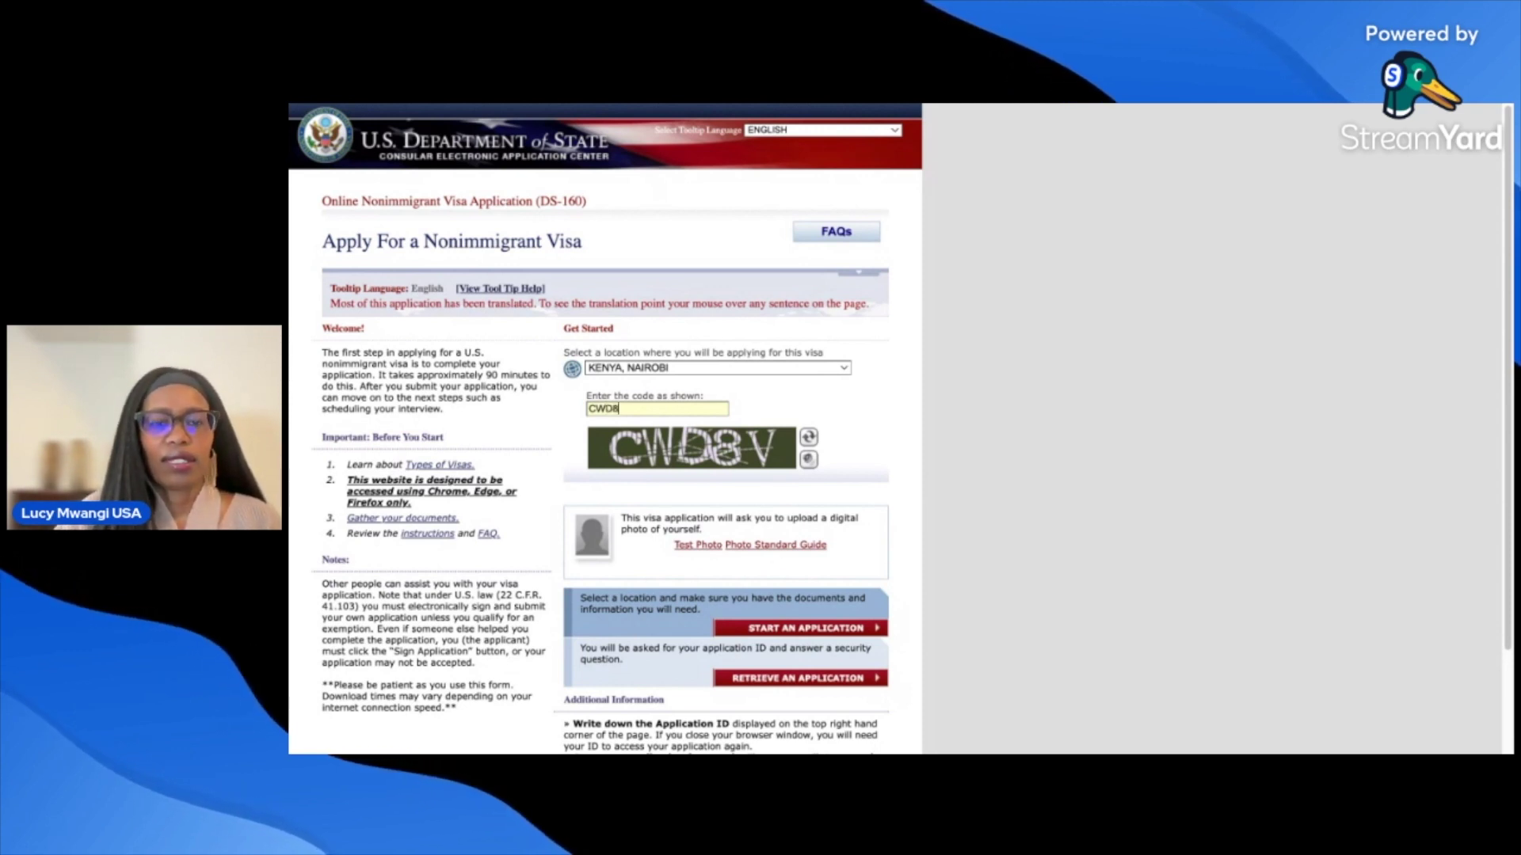
{"action": "type", "text": "V"}
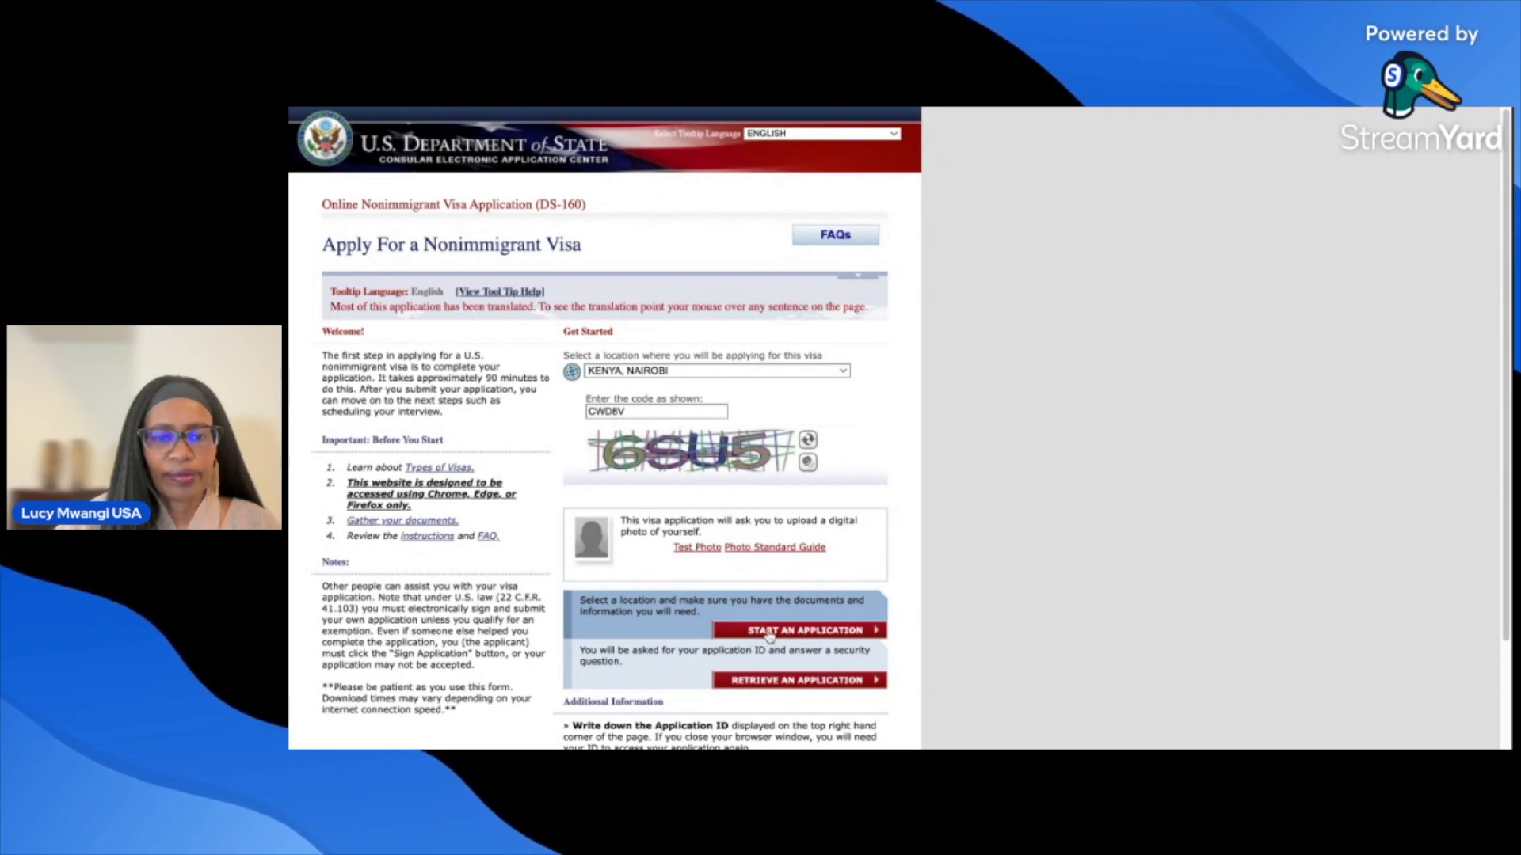
{"action": "left_click", "coordinate": [769, 631]}
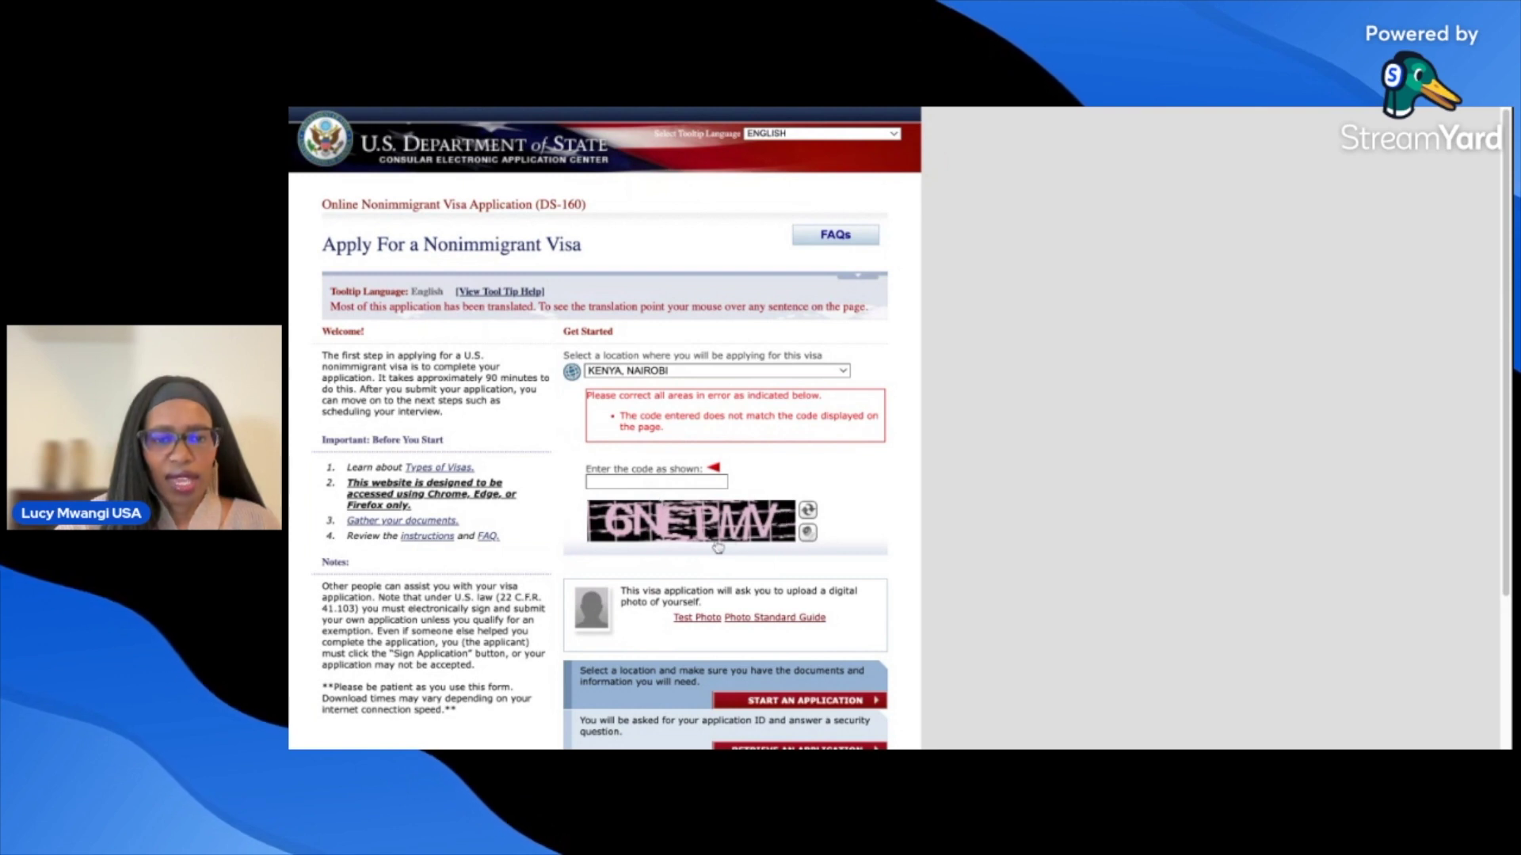
Step: Refresh the CAPTCHA image, enter the new code, and start the application
{"action": "left_click", "coordinate": [808, 511]}
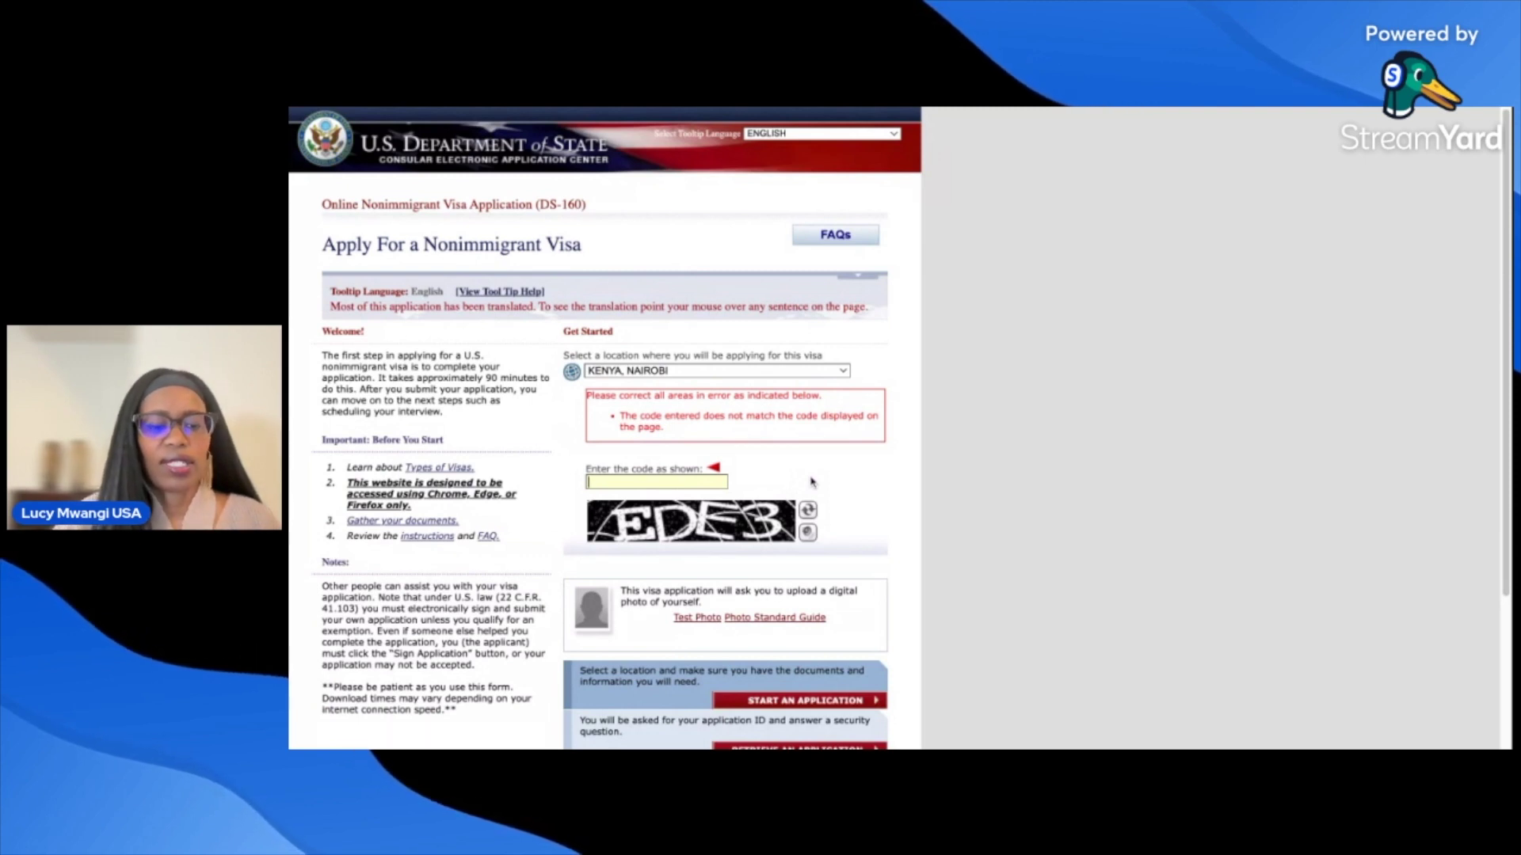
{"action": "type", "text": "EDE3"}
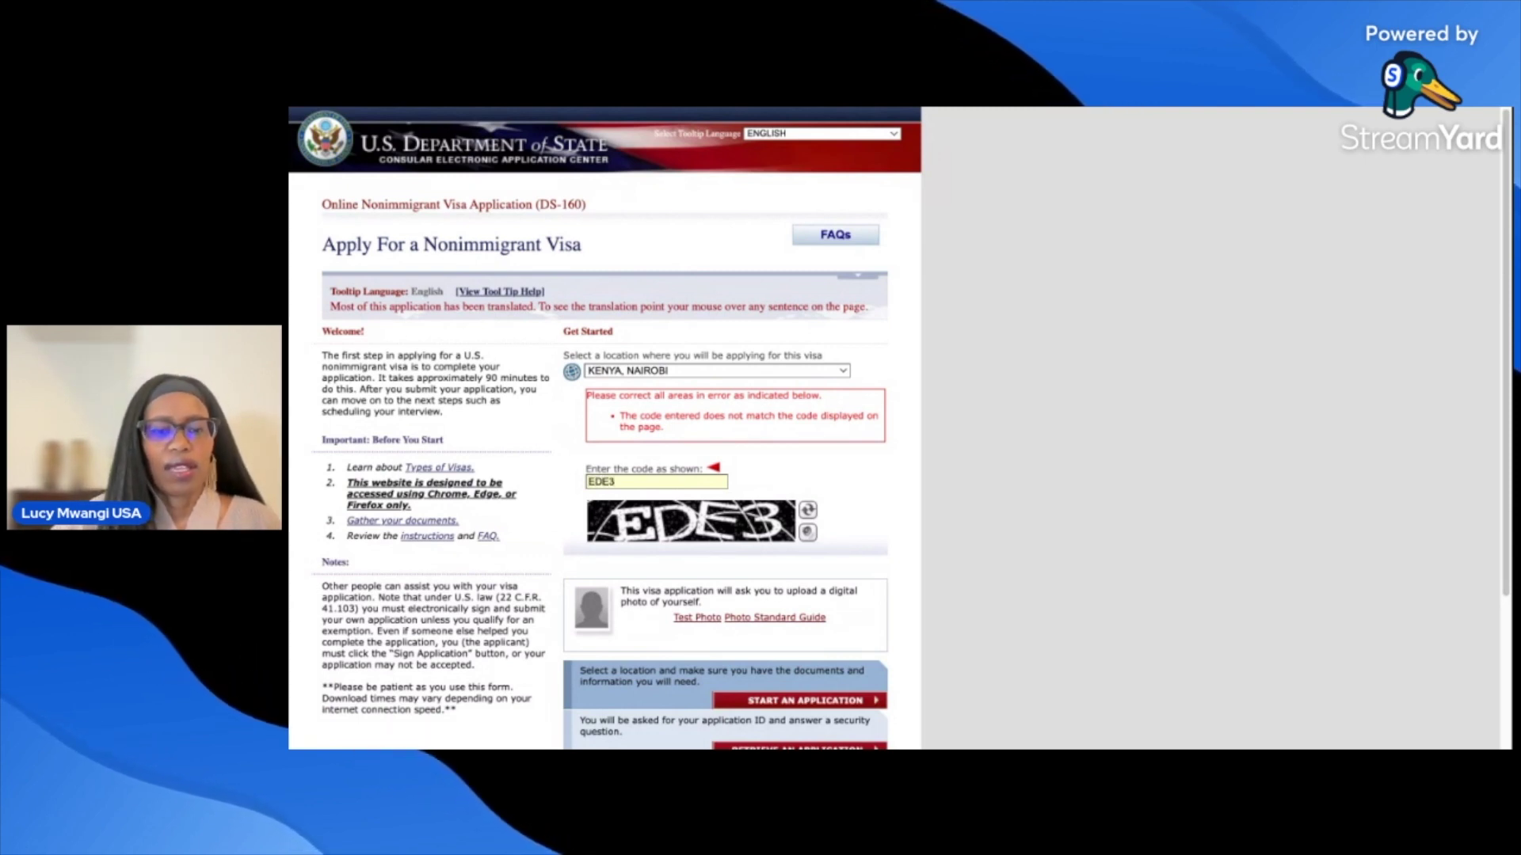
{"action": "left_click", "coordinate": [779, 704]}
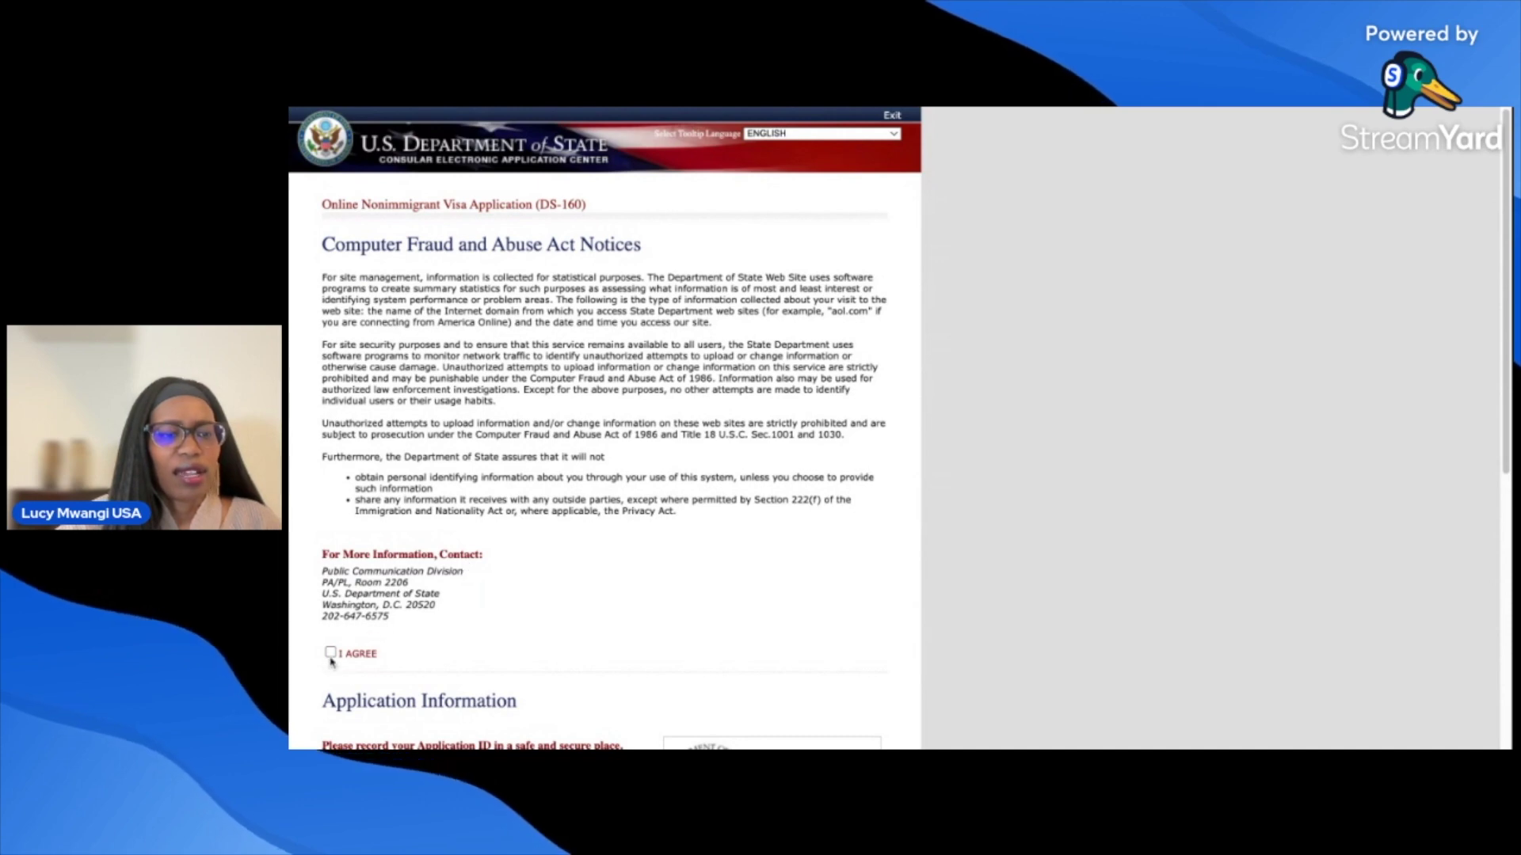
Step: Scroll down the notices page to the Application Information security question
{"action": "scroll", "coordinate": [844, 444], "scroll_direction": "down", "scroll_amount": 3}
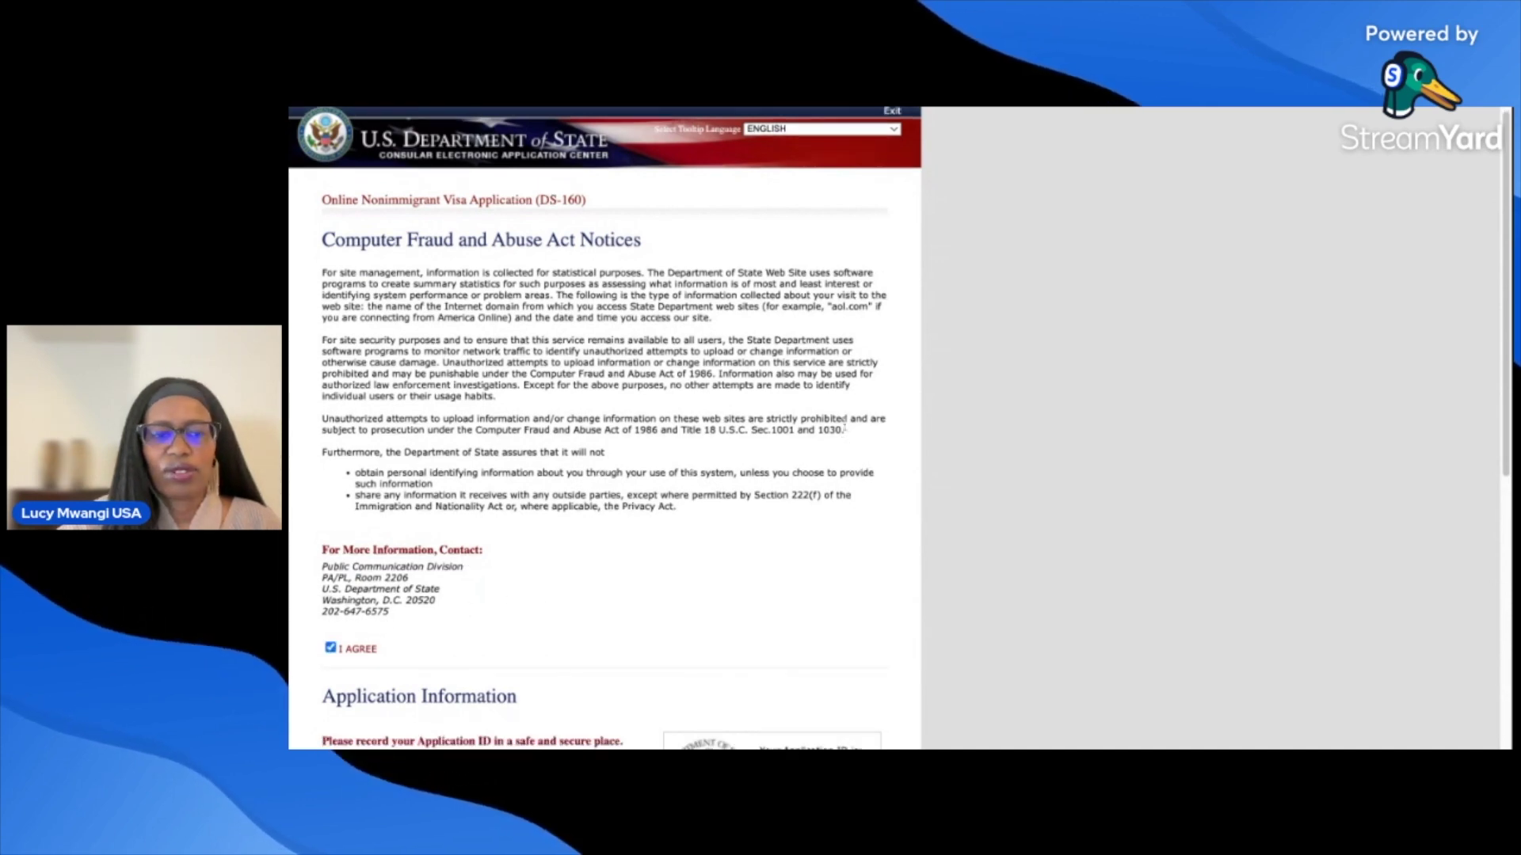
{"action": "scroll", "coordinate": [851, 421], "scroll_direction": "down", "scroll_amount": 3}
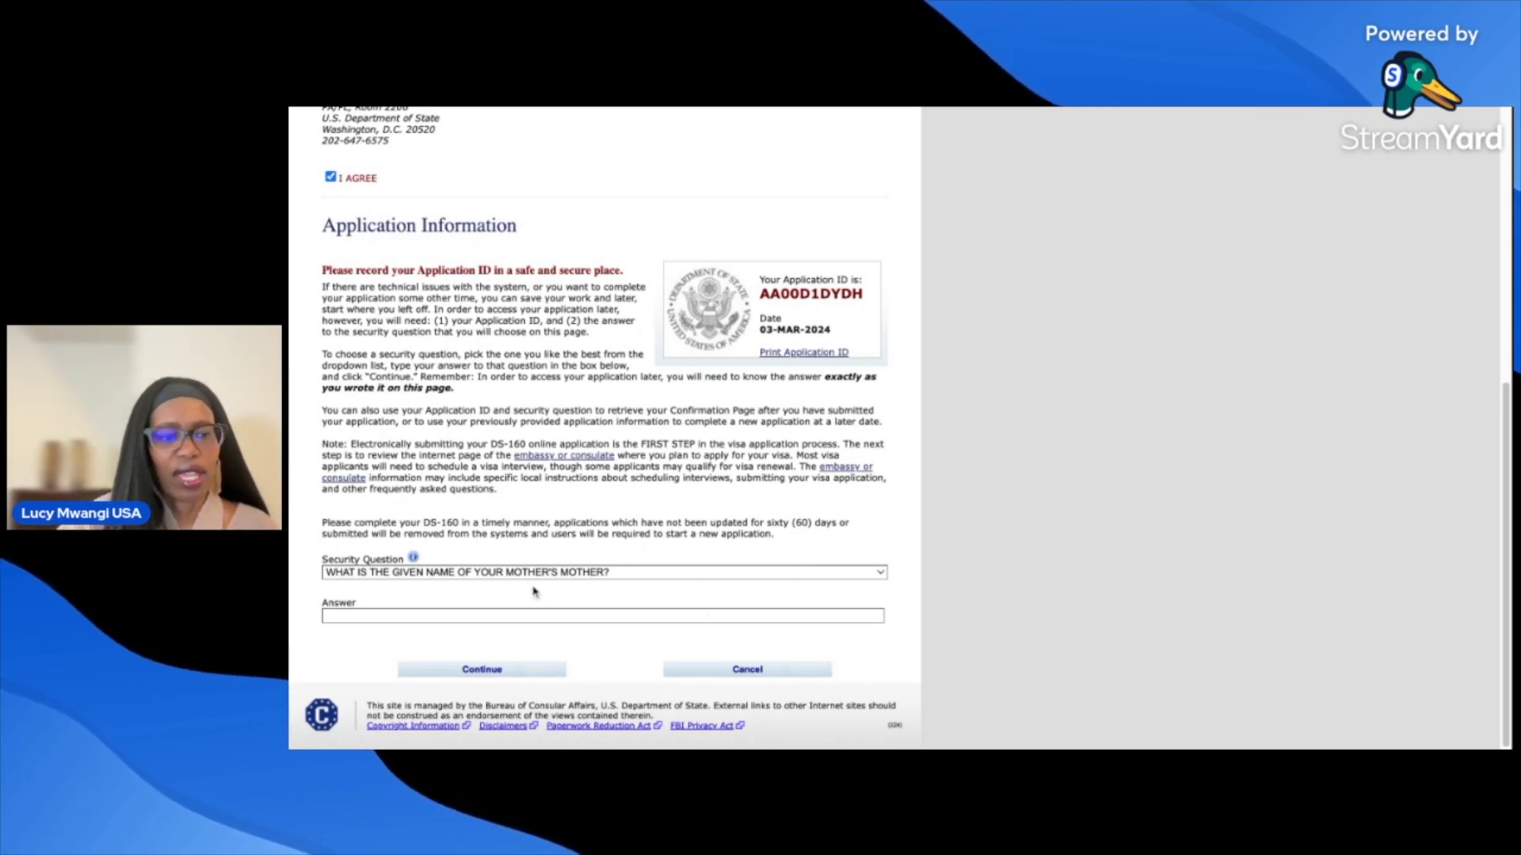
Step: Enter the grandmother's given name as the security answer and continue
{"action": "scroll", "coordinate": [559, 518], "scroll_direction": "up", "scroll_amount": 1}
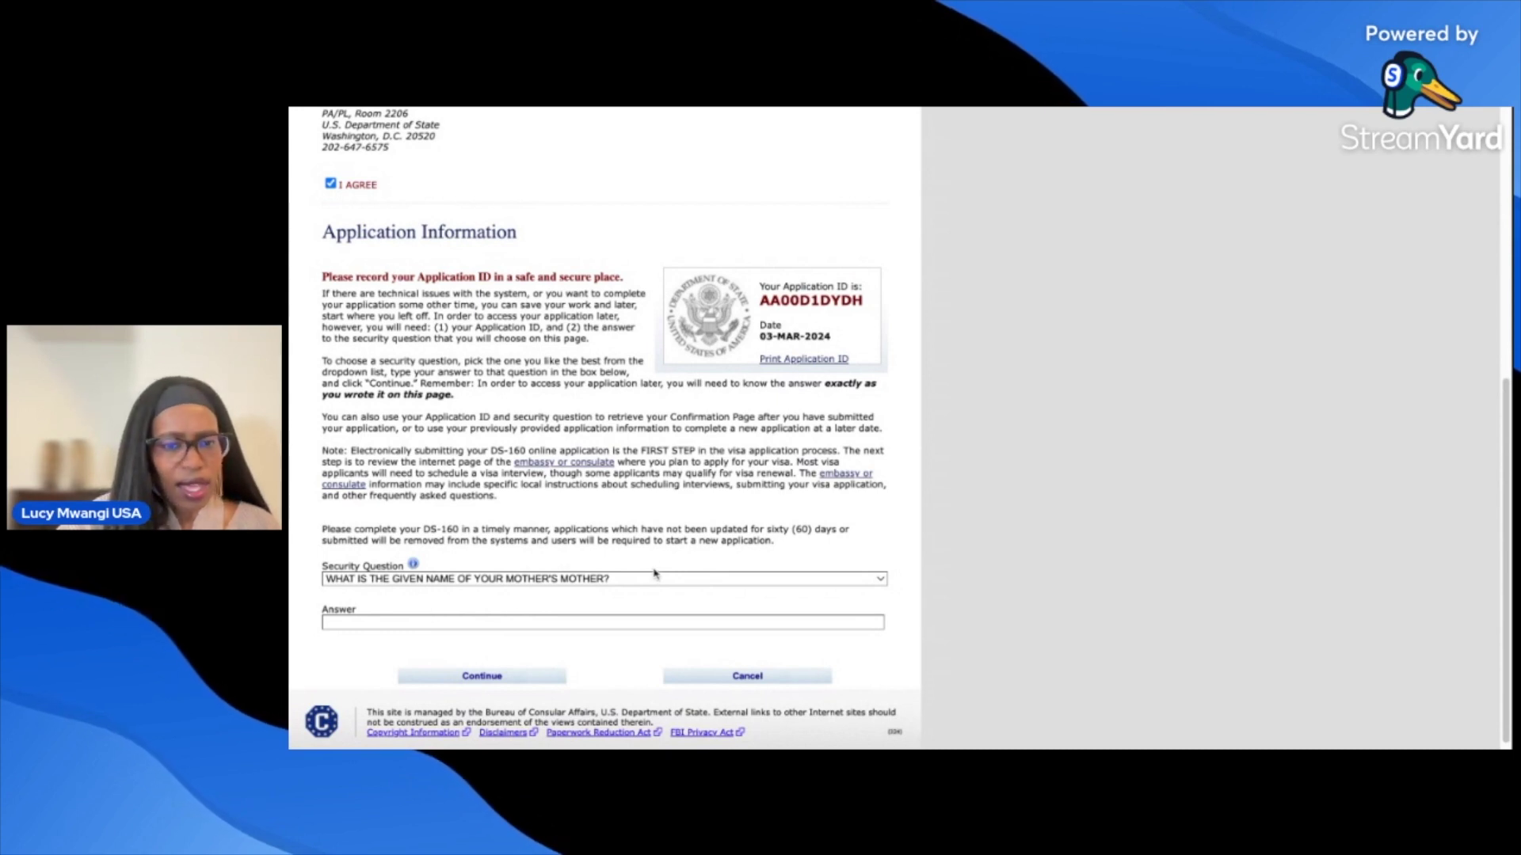
{"action": "left_click", "coordinate": [420, 624]}
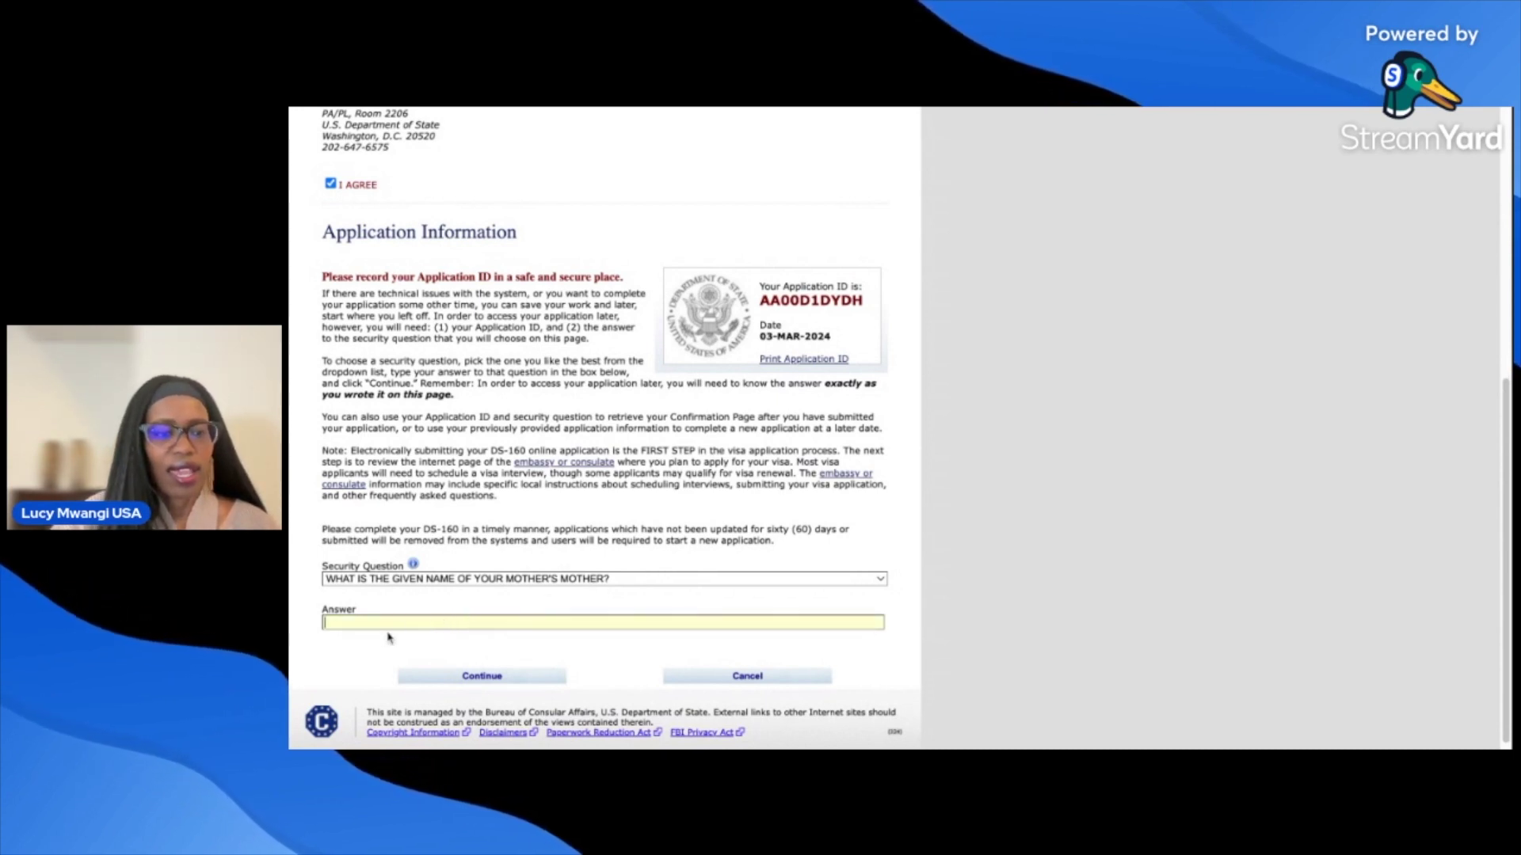
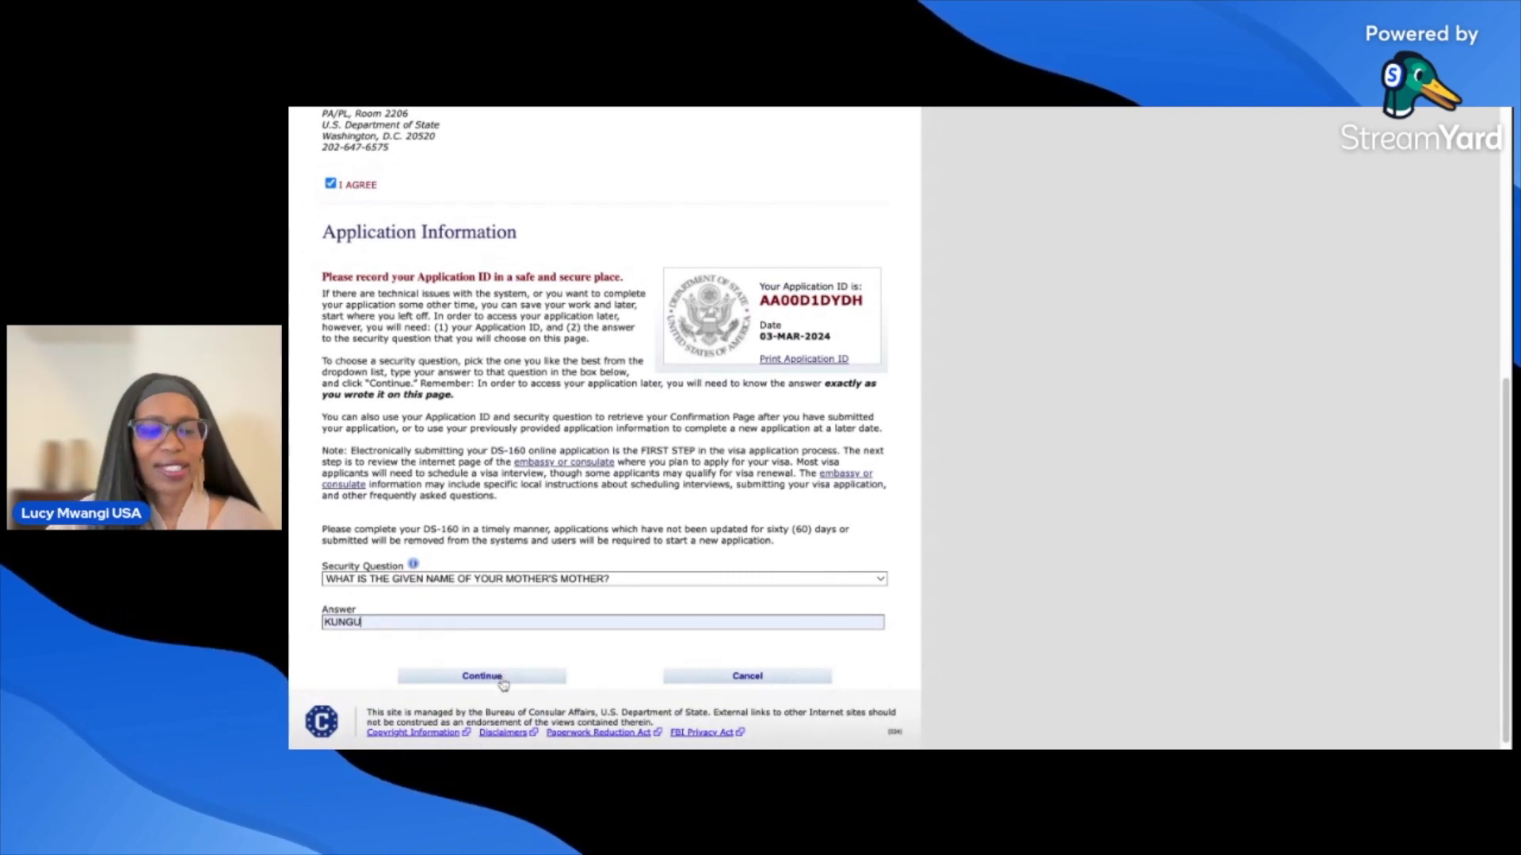
{"action": "left_click", "coordinate": [488, 678]}
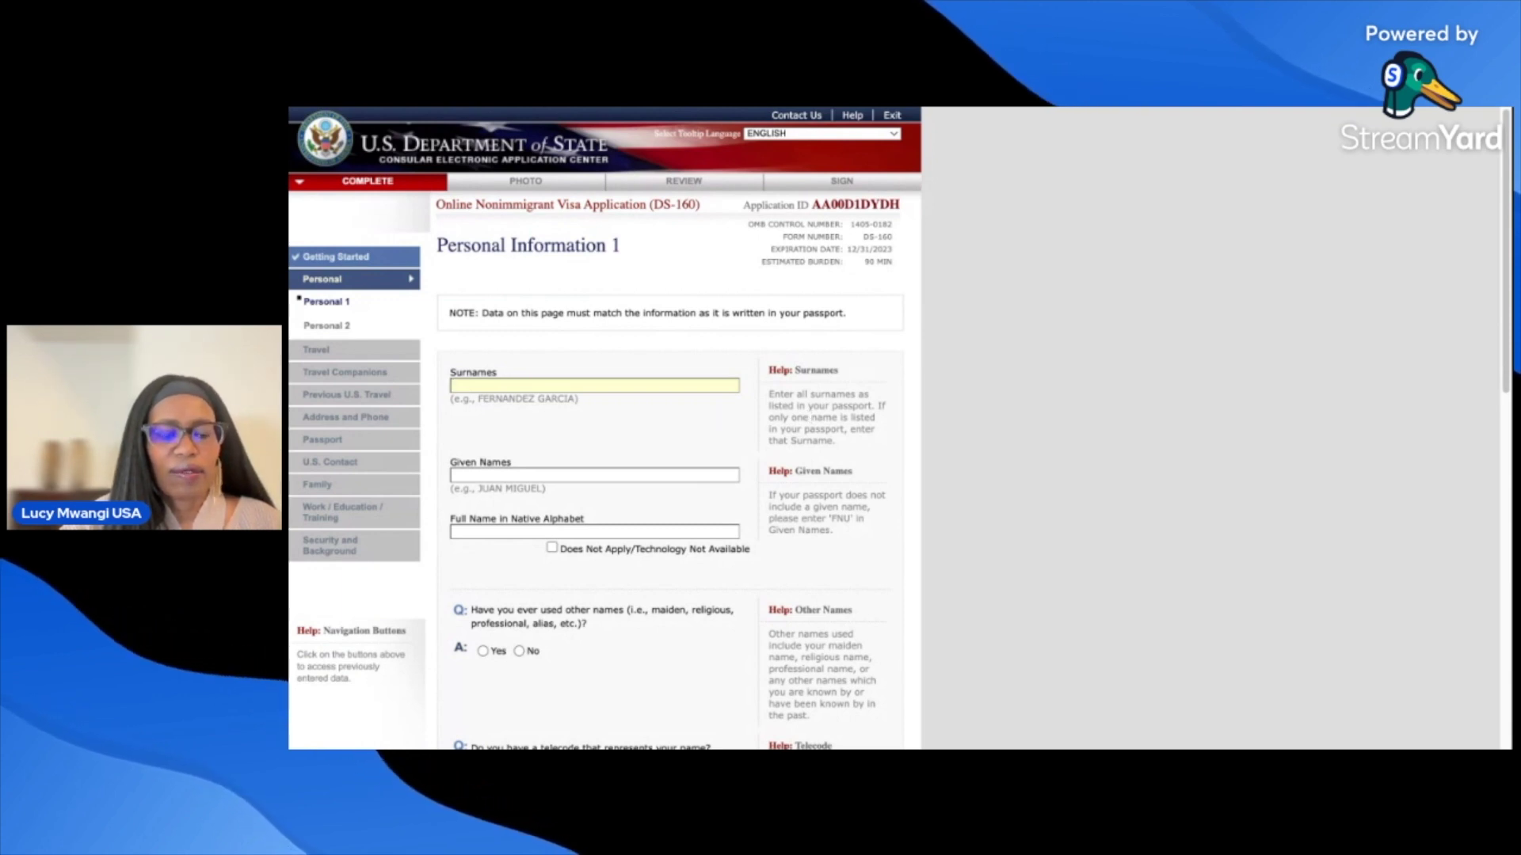
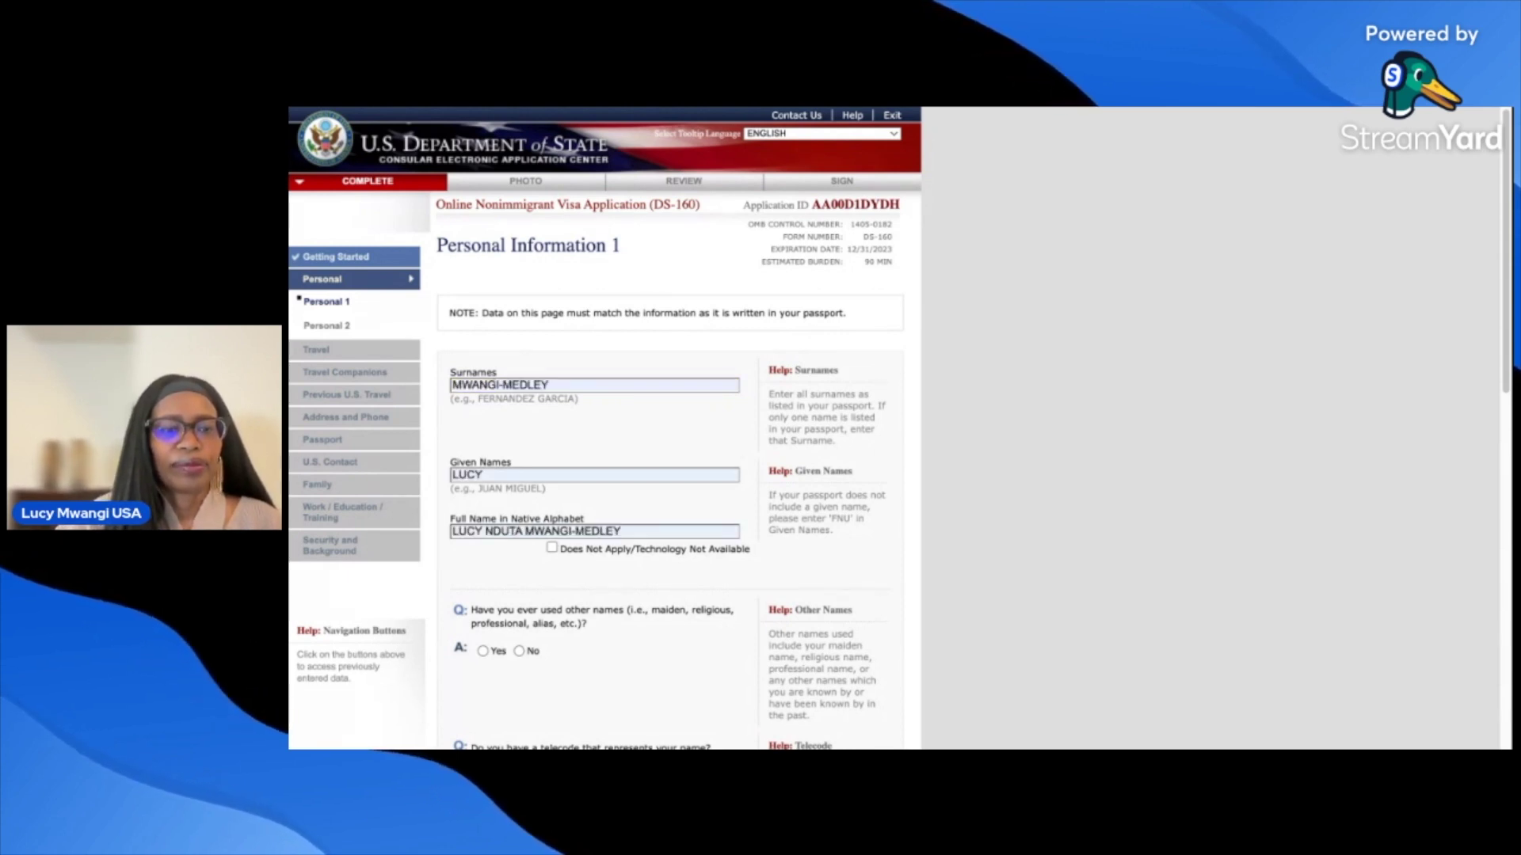
Step: Fill the Surnames and Given Names fields with the applicant's names
{"action": "left_click", "coordinate": [491, 426]}
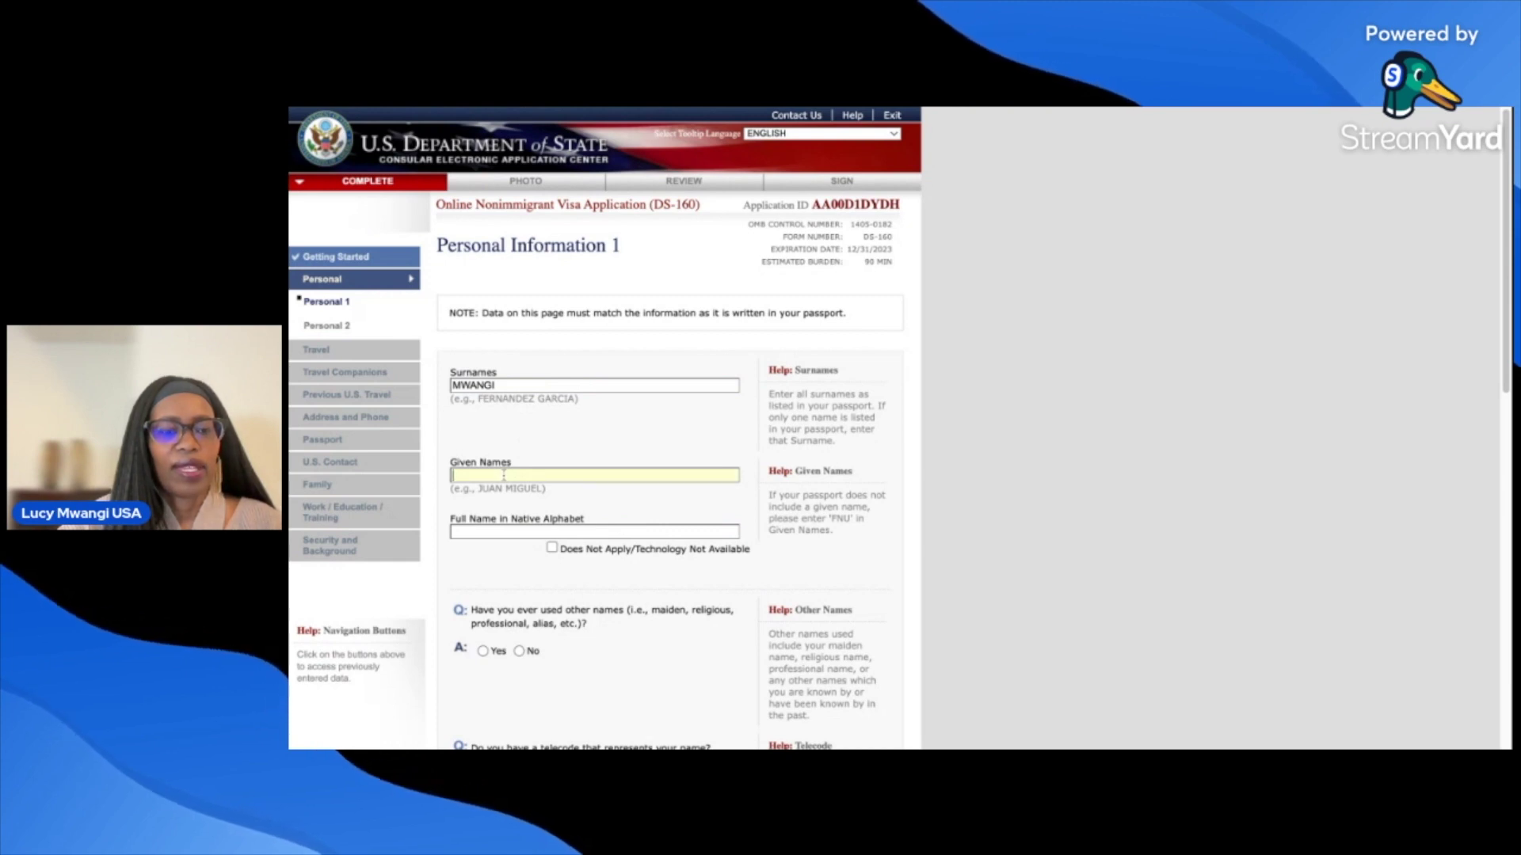
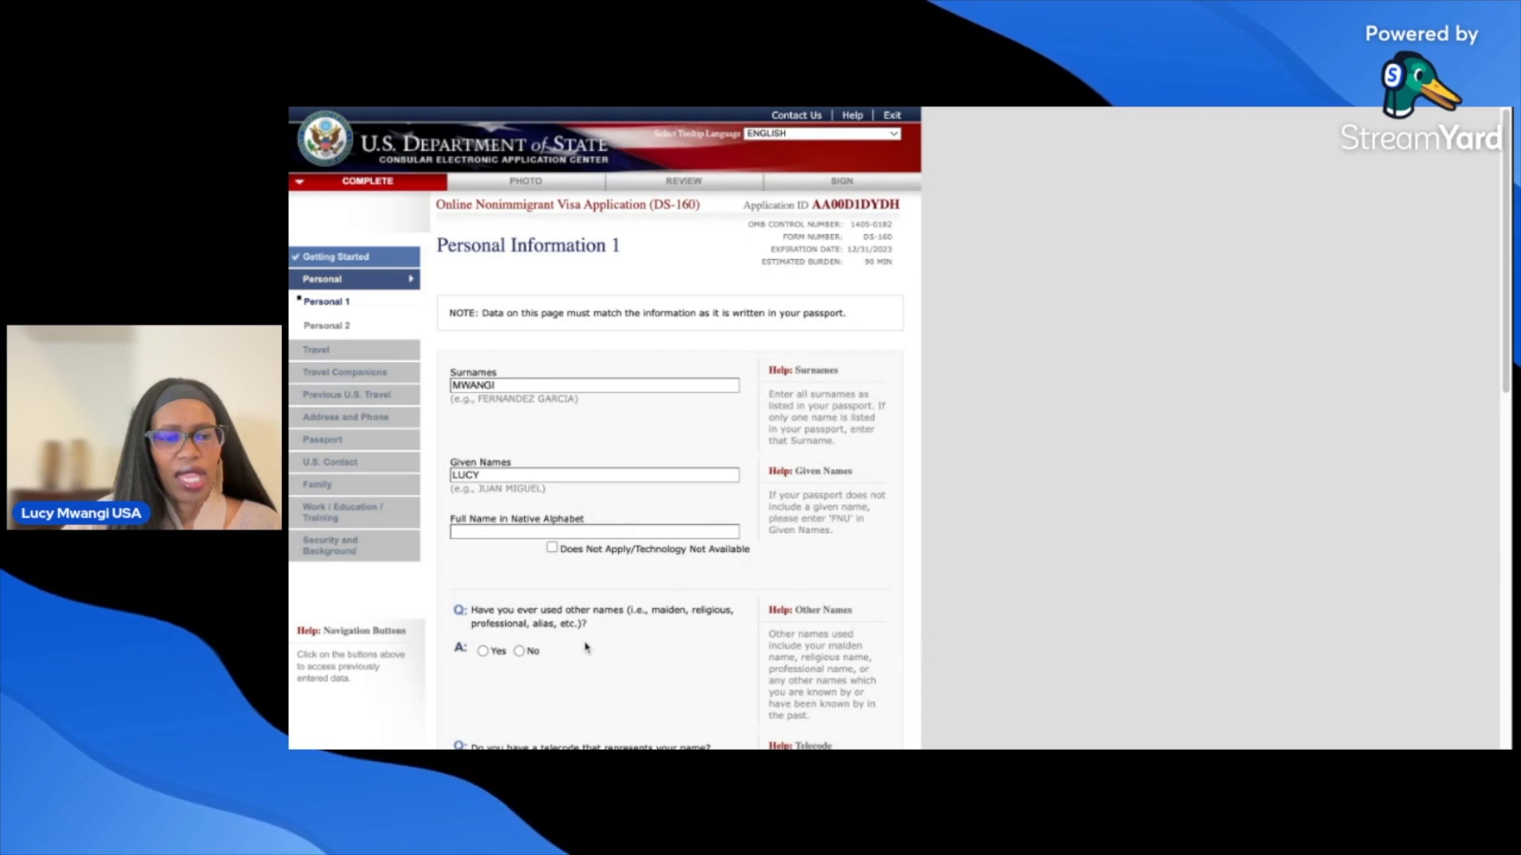
Step: Enter the applicant's former surname in the Other Surnames Used field
{"action": "scroll", "coordinate": [1508, 374], "scroll_direction": "down", "scroll_amount": 4}
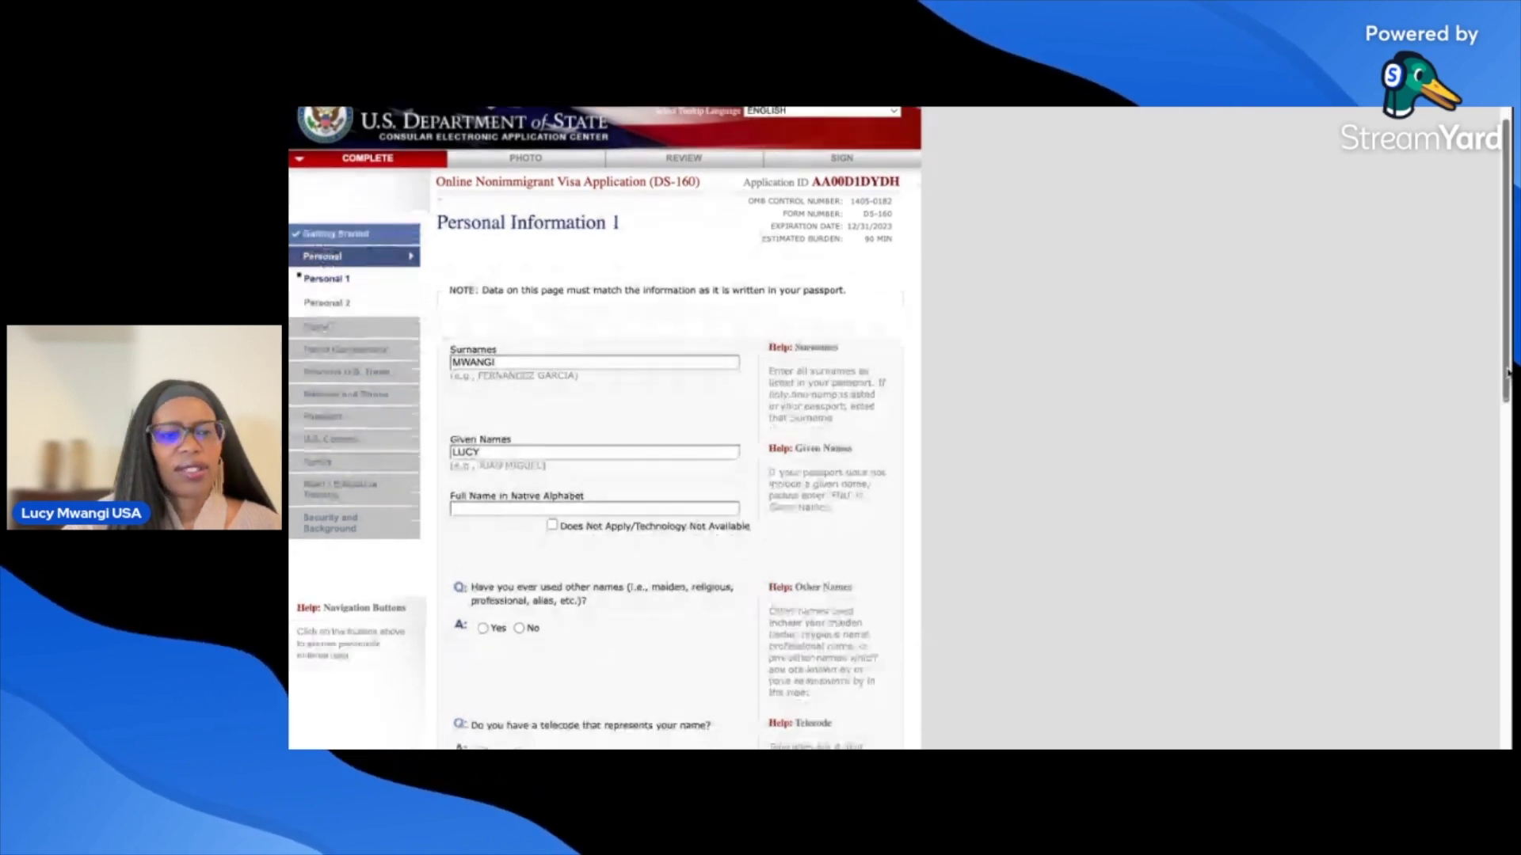
{"action": "scroll", "coordinate": [1508, 374], "scroll_direction": "down", "scroll_amount": 2}
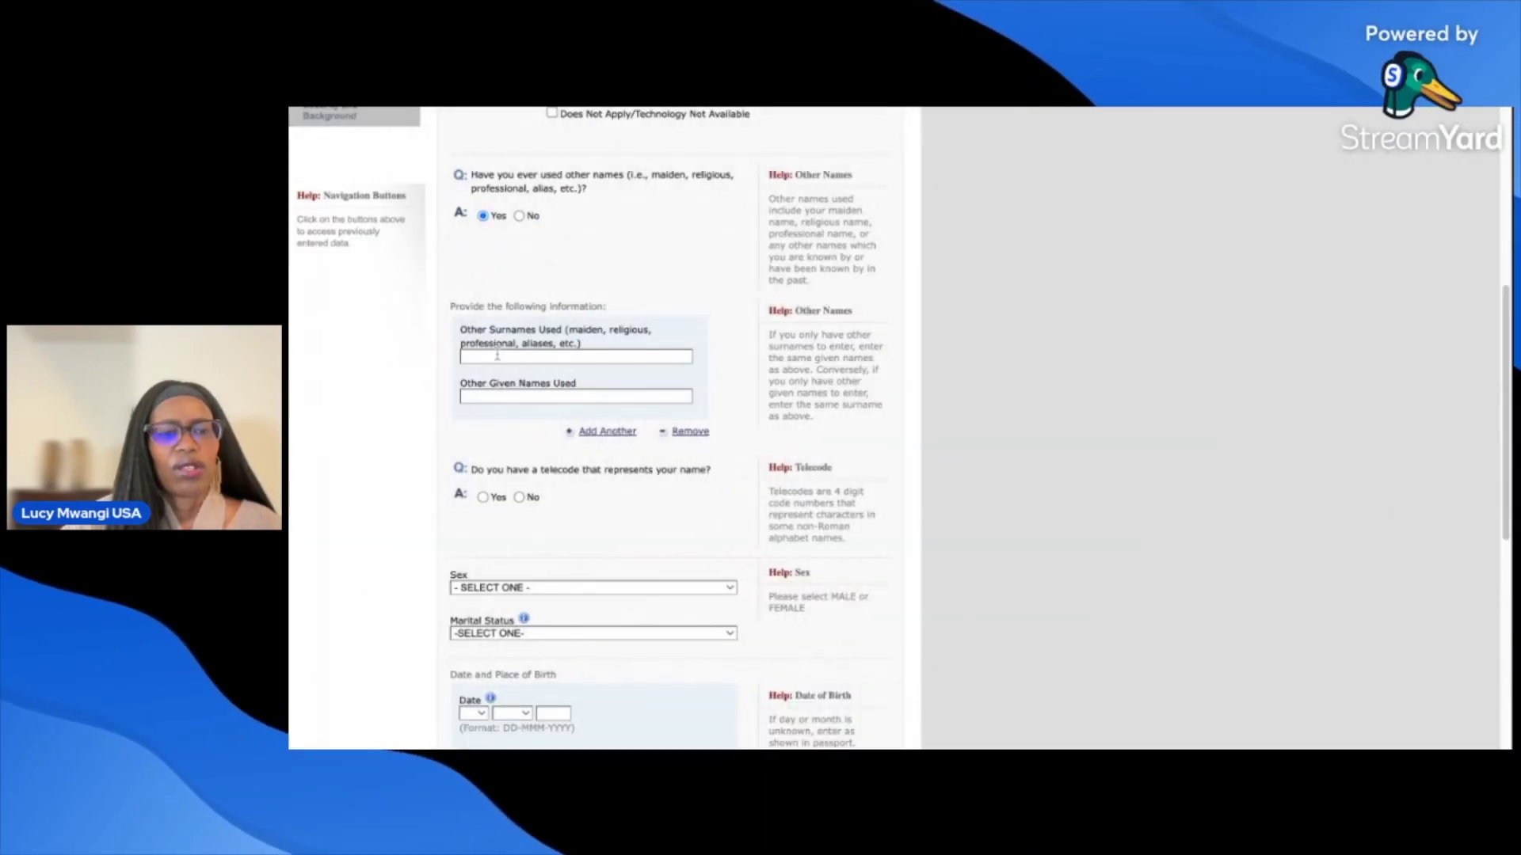
{"action": "type", "text": "NDUTA"}
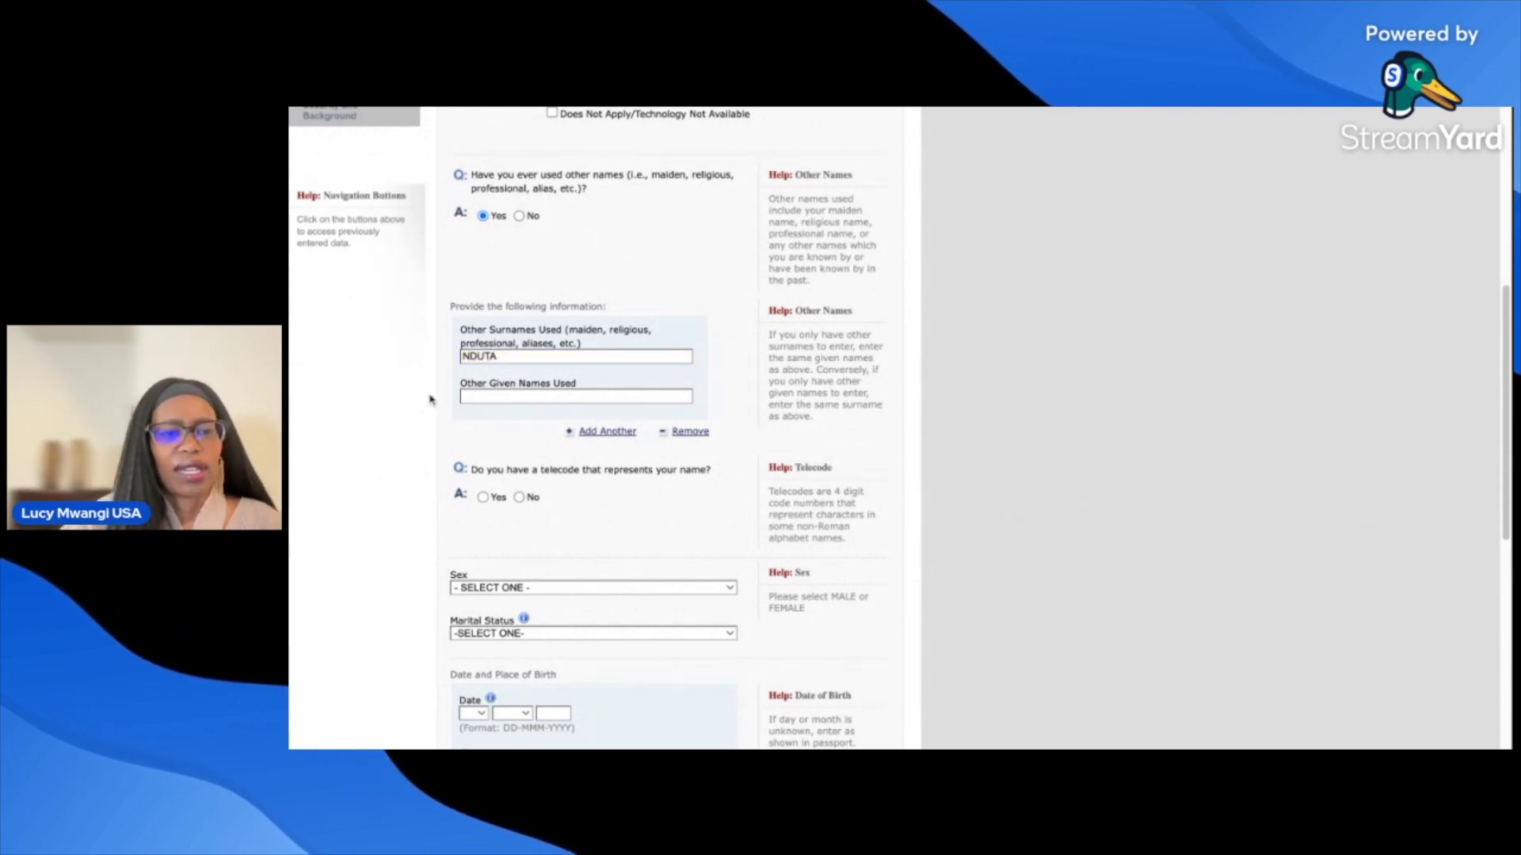
{"action": "left_click", "coordinate": [963, 491]}
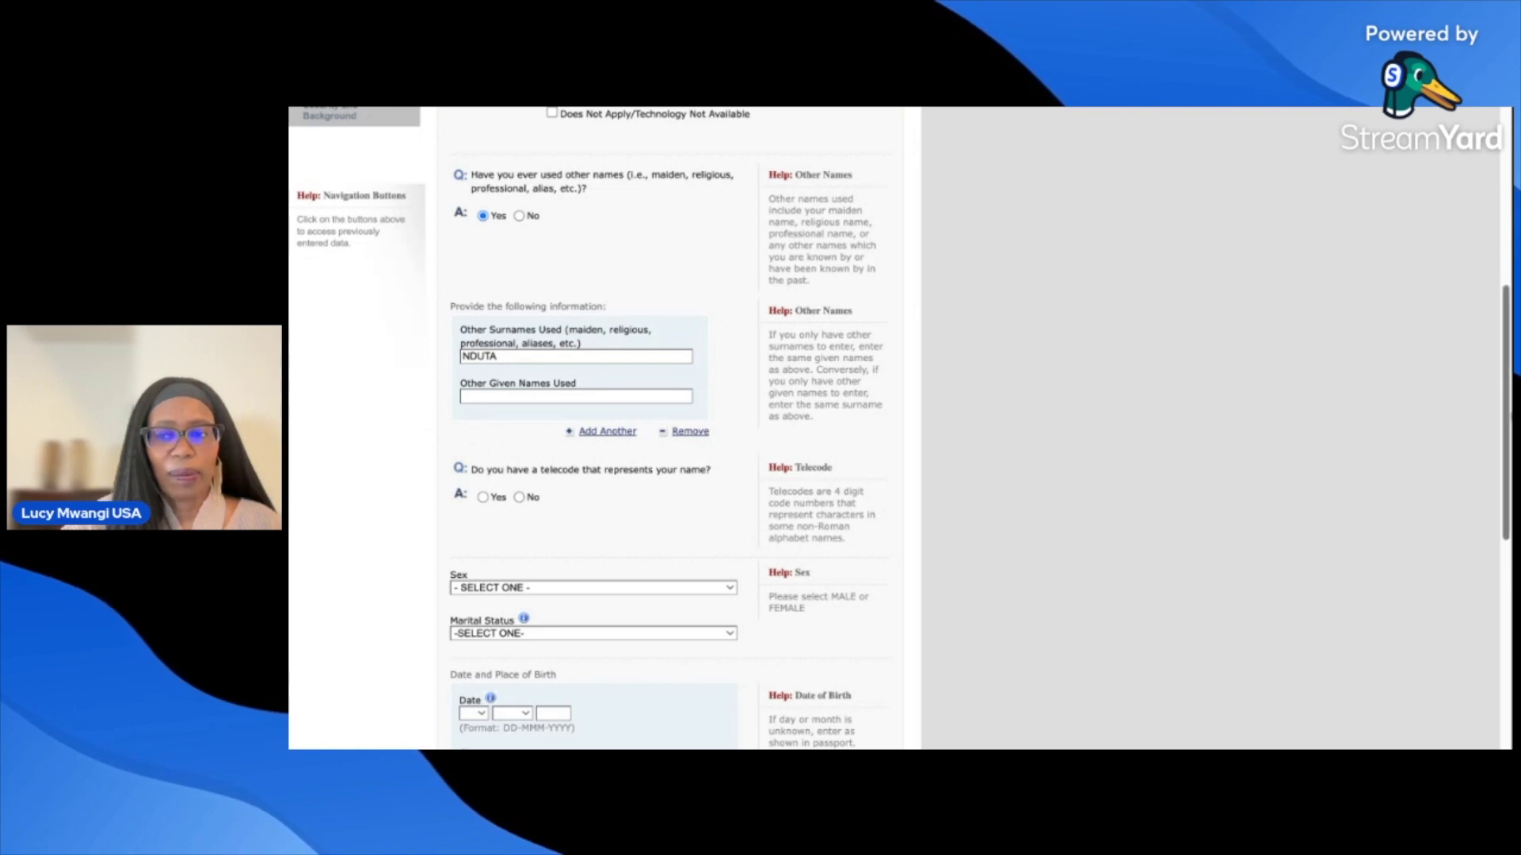
{"action": "left_click_drag", "start_coordinate": [1509, 356], "coordinate": [1509, 420]}
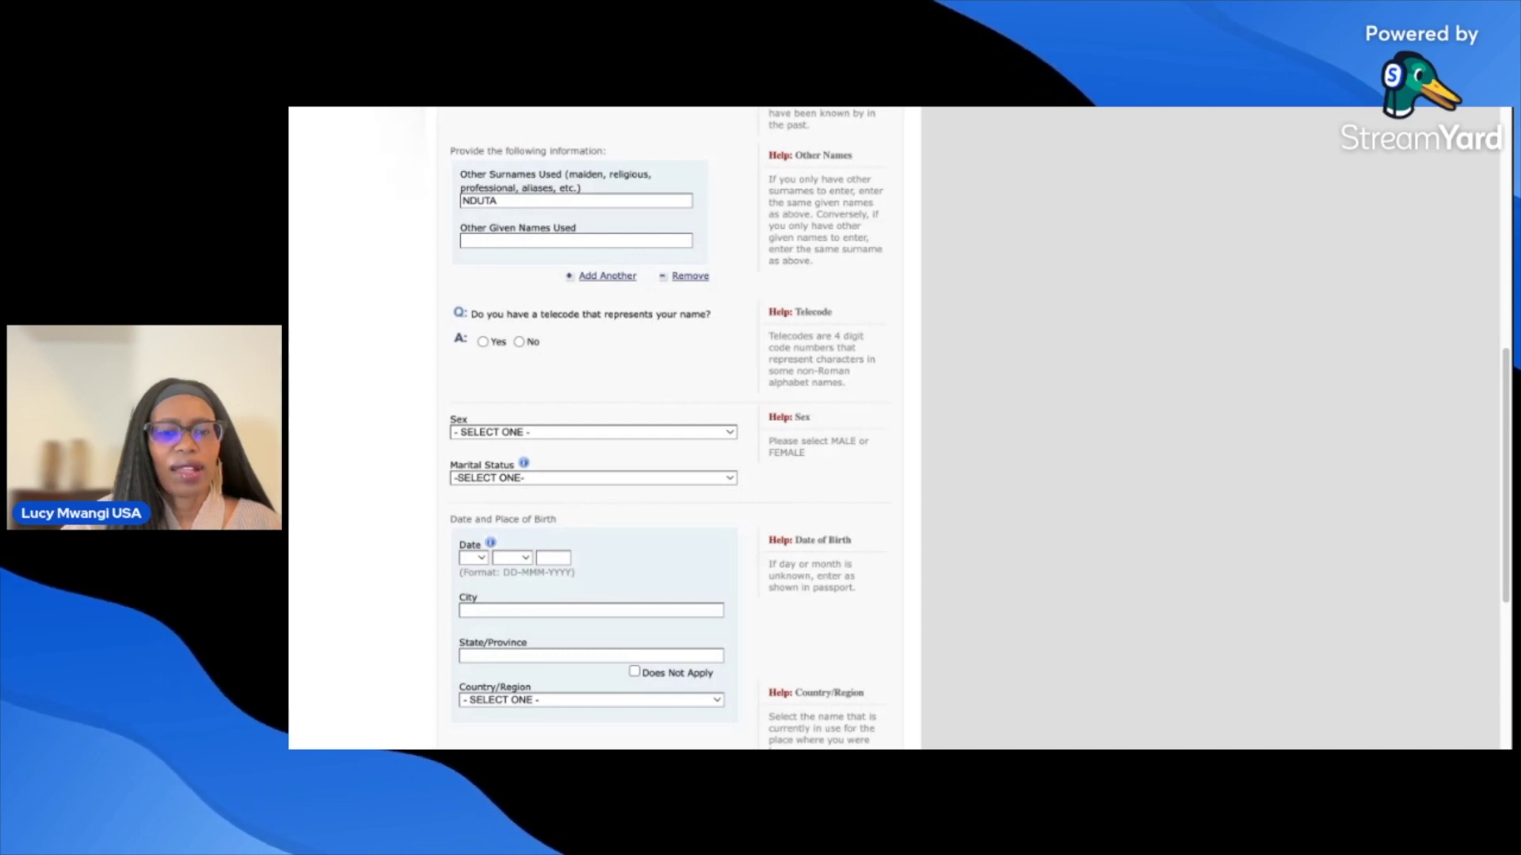
Step: Answer No to the name telecode question, set sex to FEMALE and marital status to SINGLE
{"action": "left_click", "coordinate": [519, 341]}
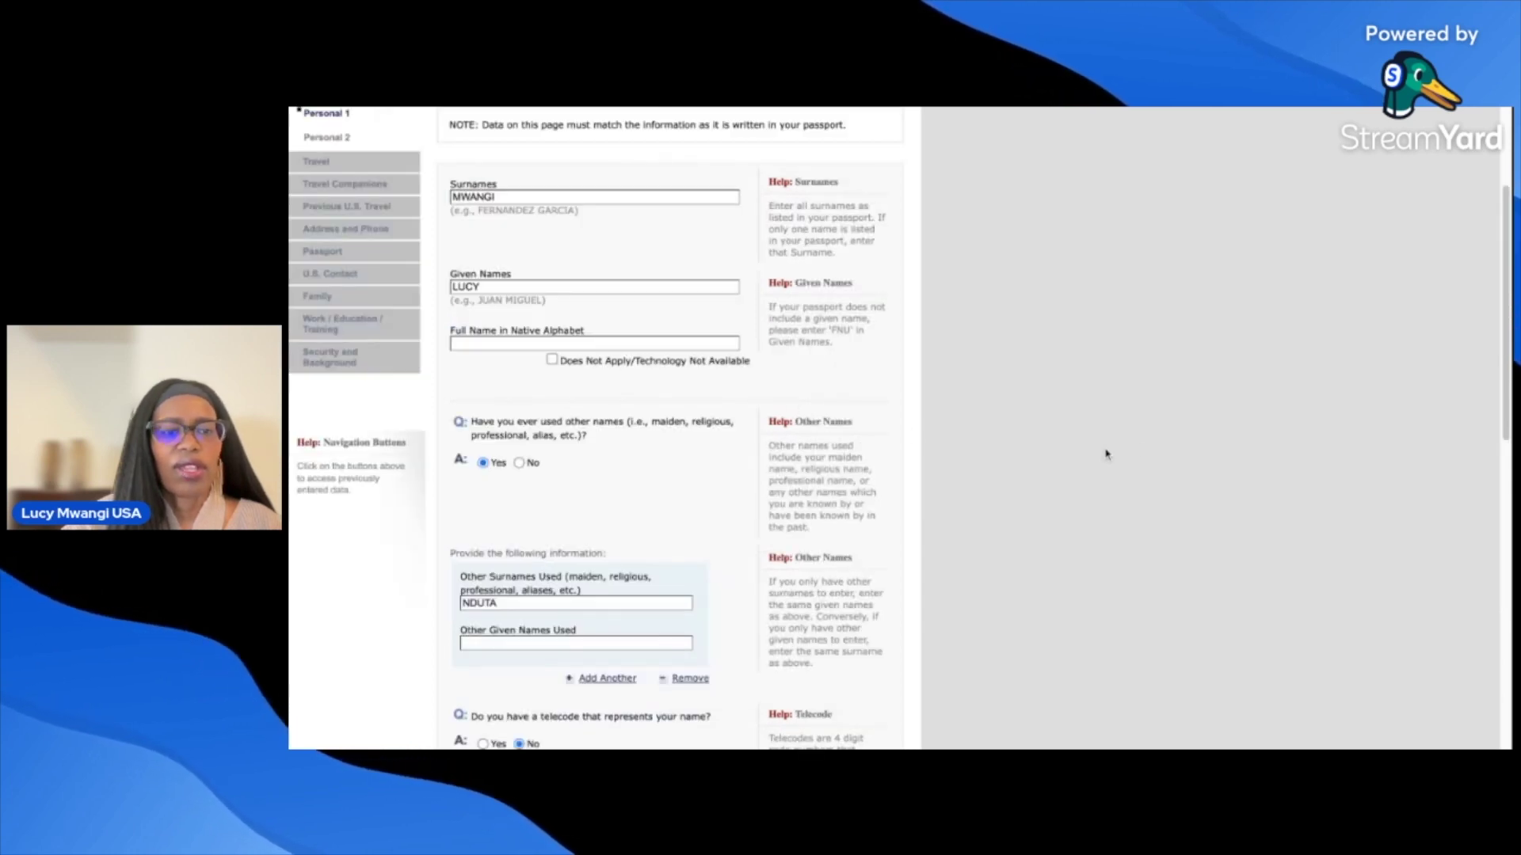
{"action": "scroll", "coordinate": [916, 370], "scroll_direction": "down", "scroll_amount": 5}
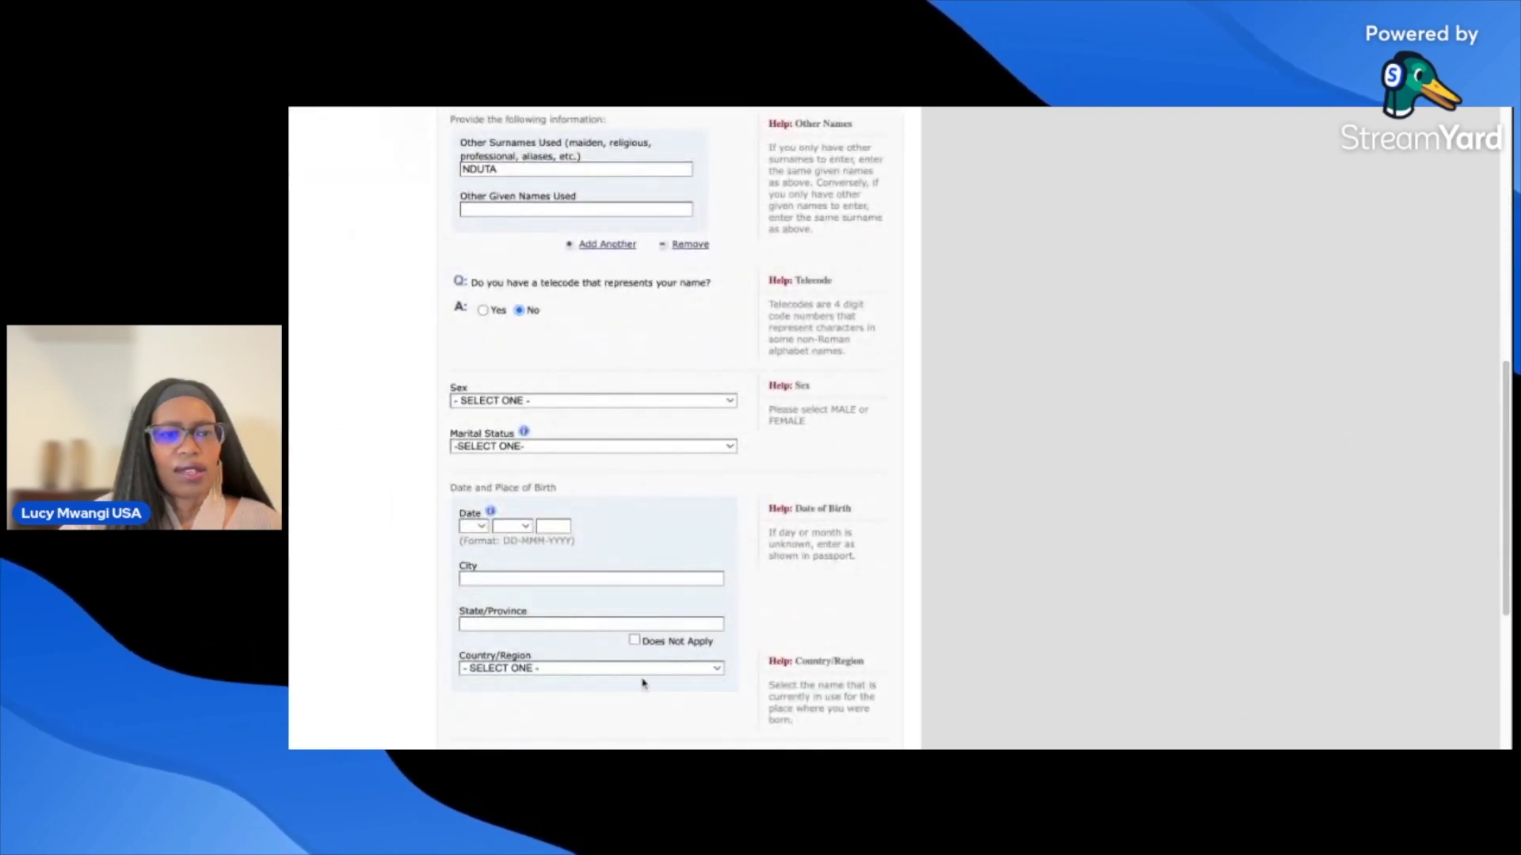
{"action": "left_click", "coordinate": [541, 404]}
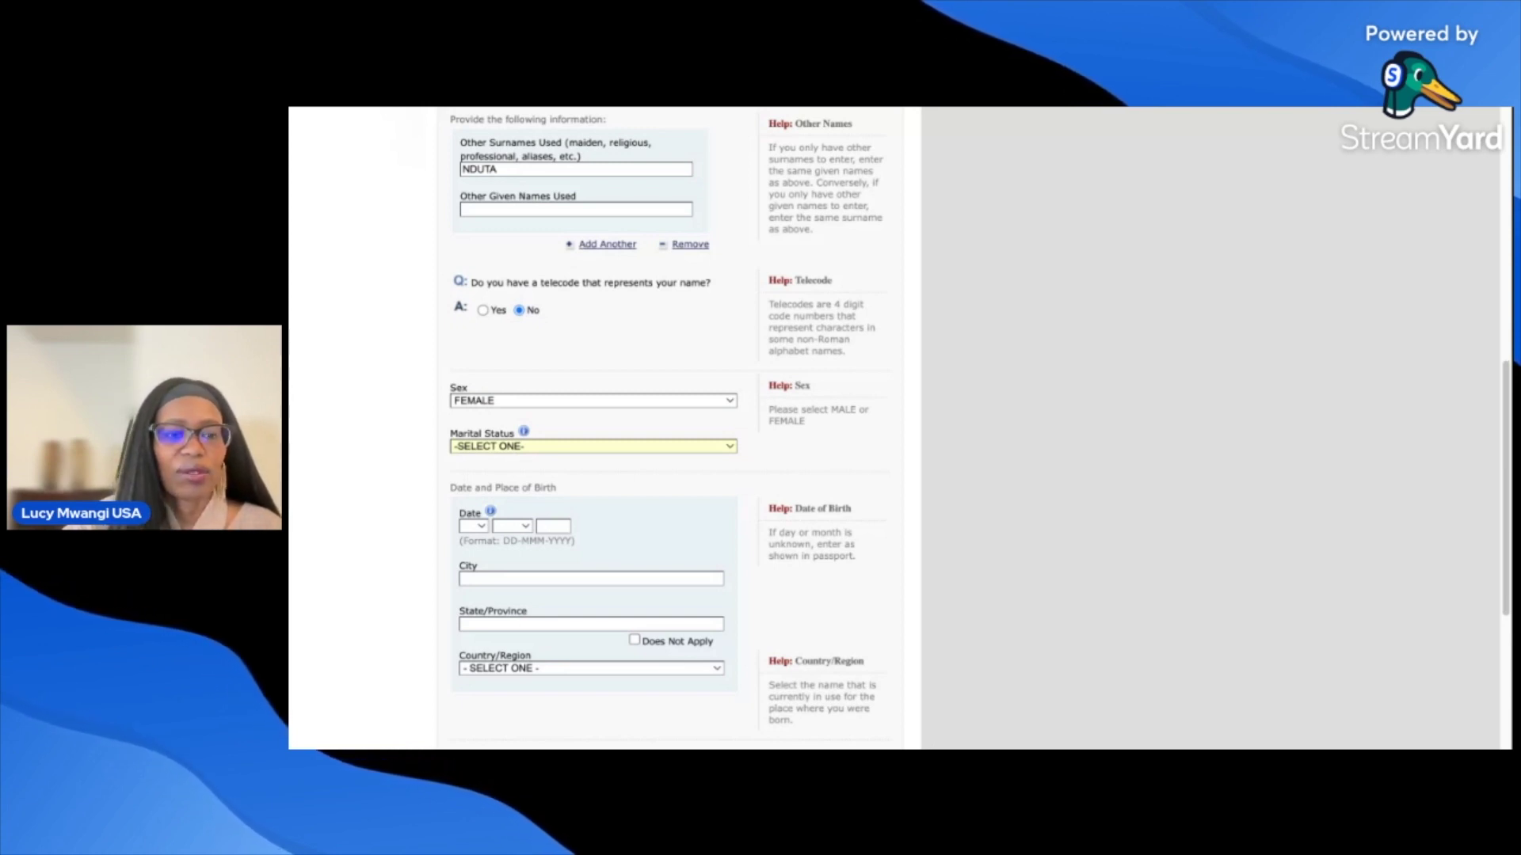
{"action": "left_click", "coordinate": [514, 522]}
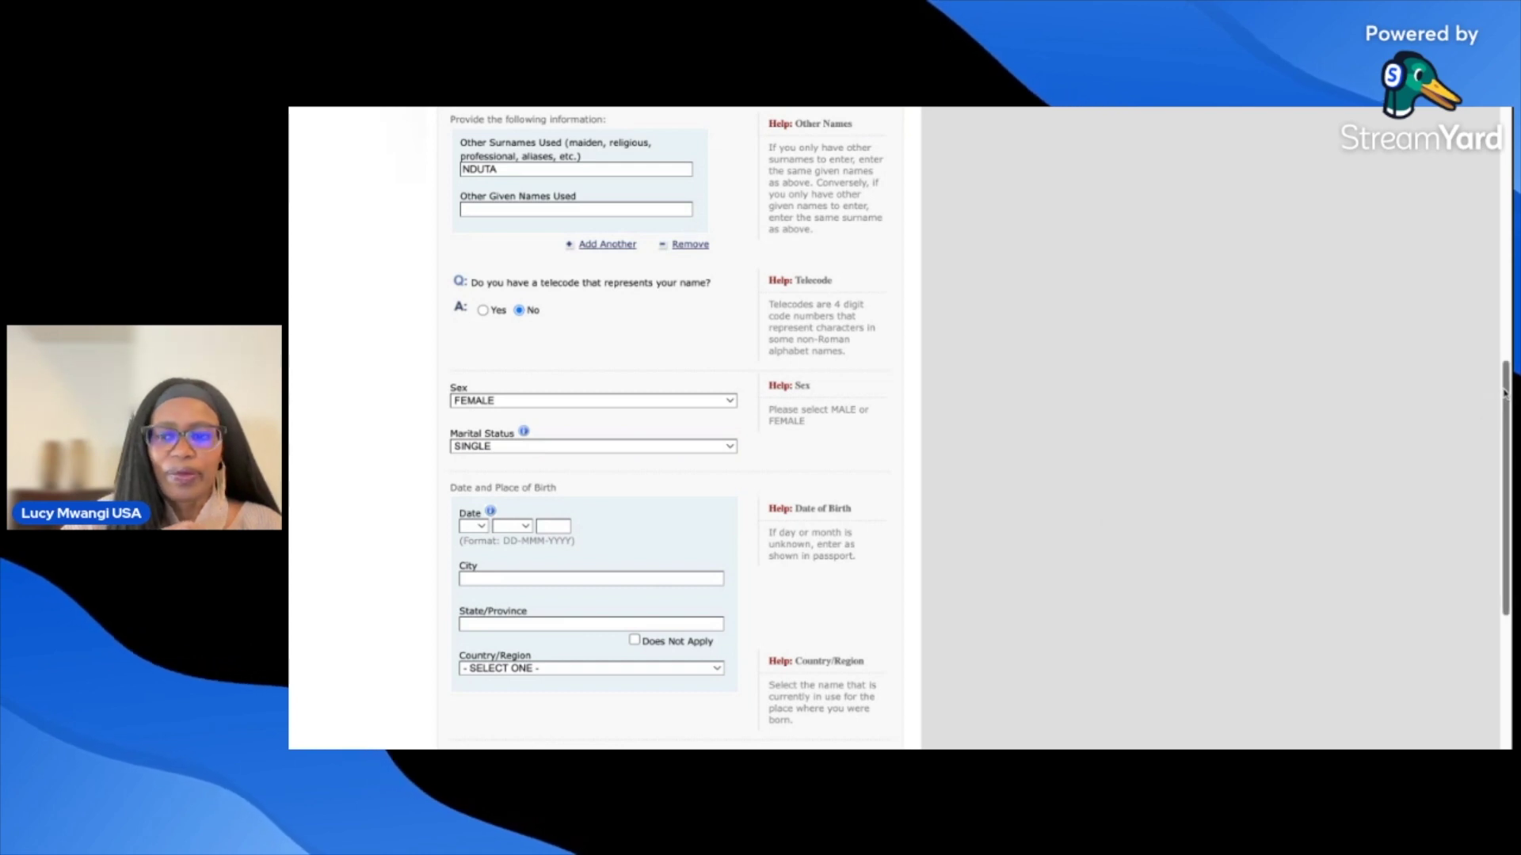
{"action": "scroll", "coordinate": [1497, 404], "scroll_direction": "down", "scroll_amount": 5}
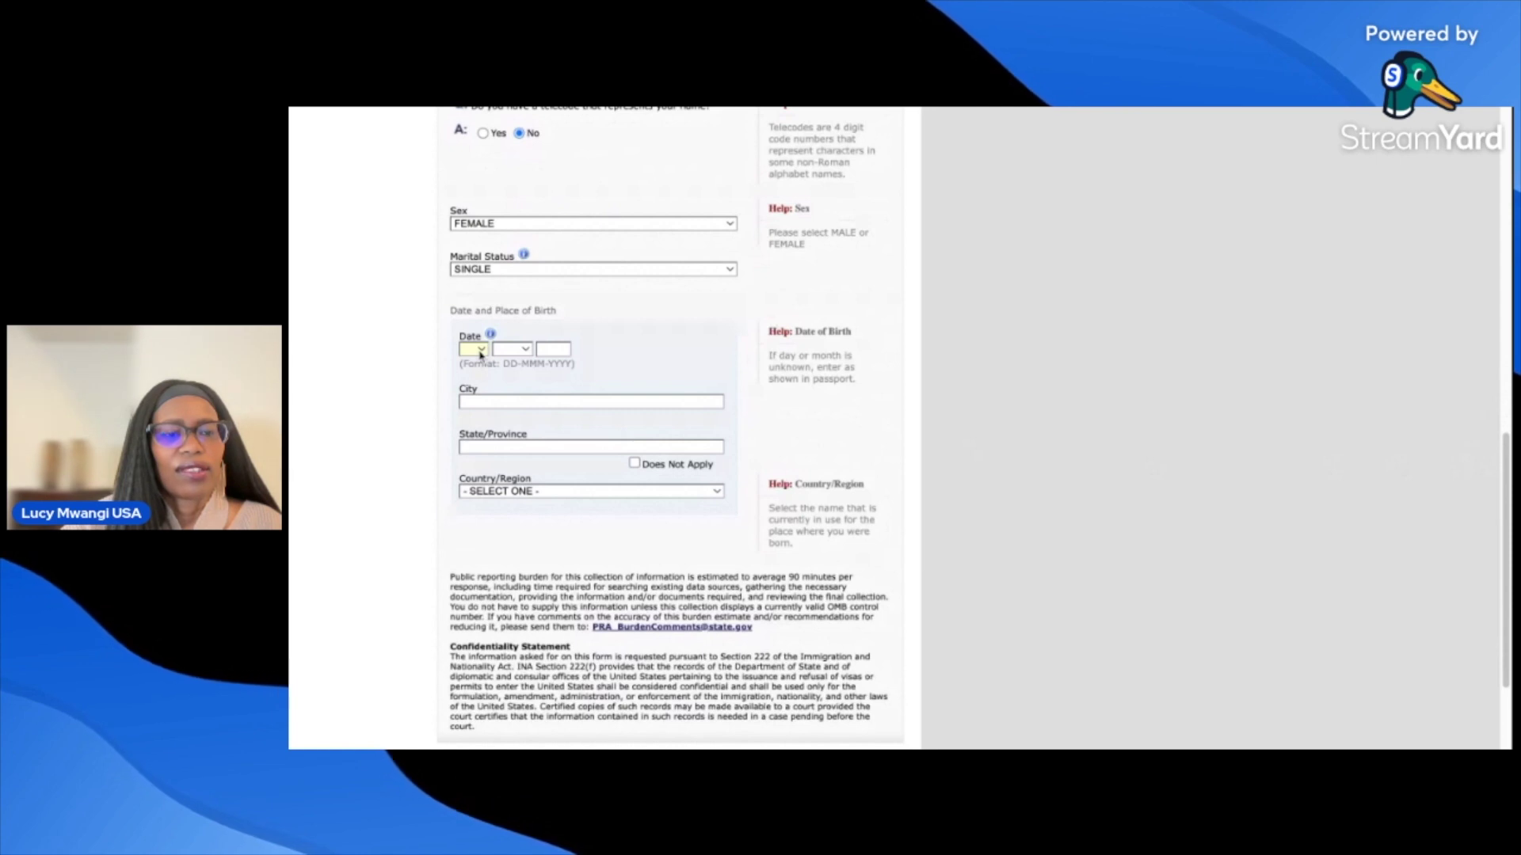
{"action": "left_click", "coordinate": [478, 363]}
{"action": "left_click", "coordinate": [521, 351]}
{"action": "left_click", "coordinate": [523, 362]}
{"action": "left_click", "coordinate": [550, 349]}
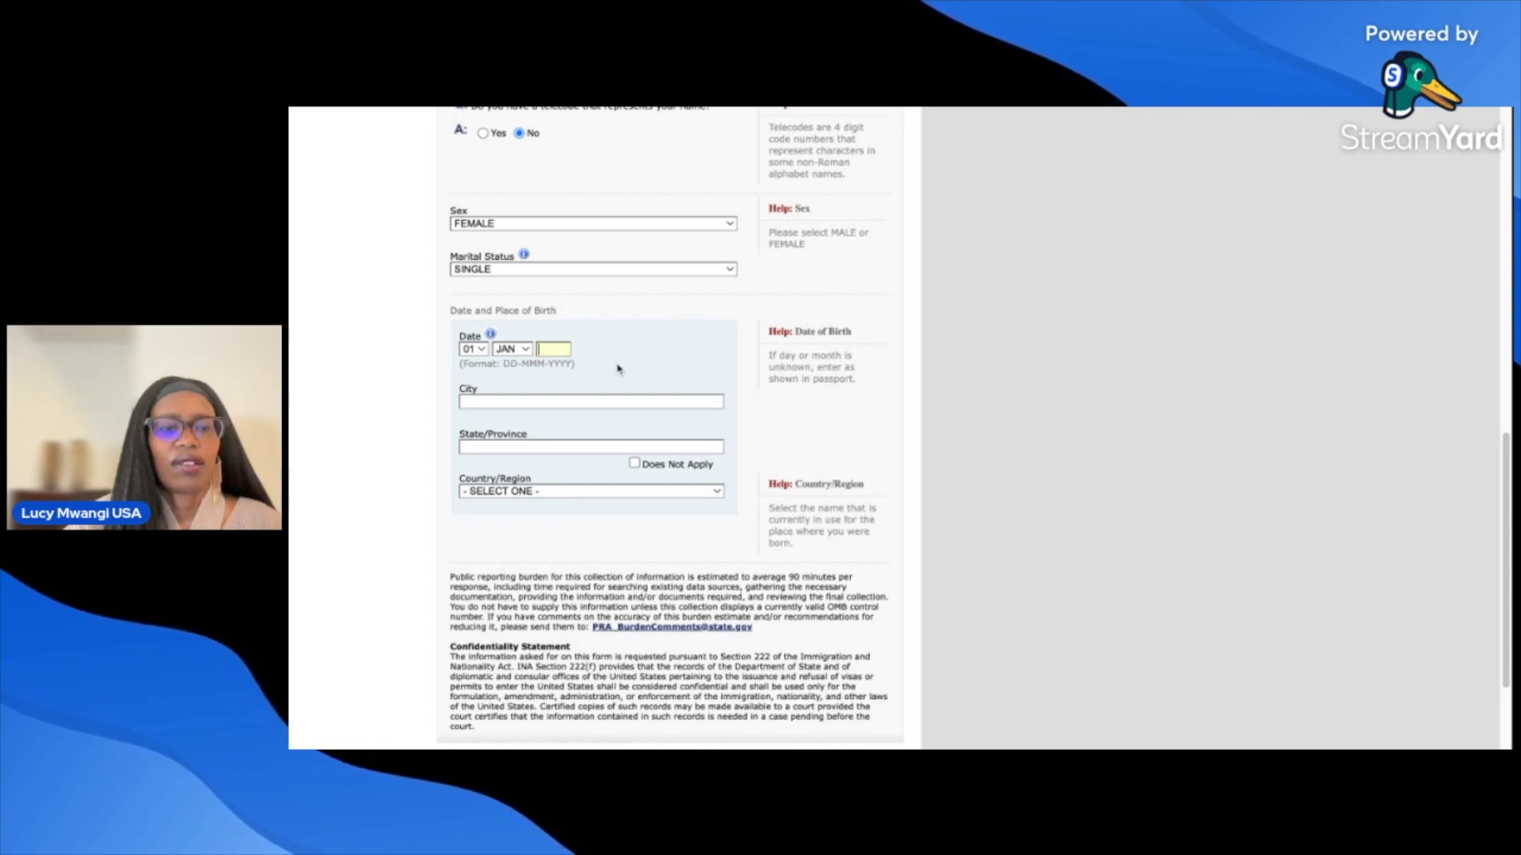
{"action": "type", "text": "19"}
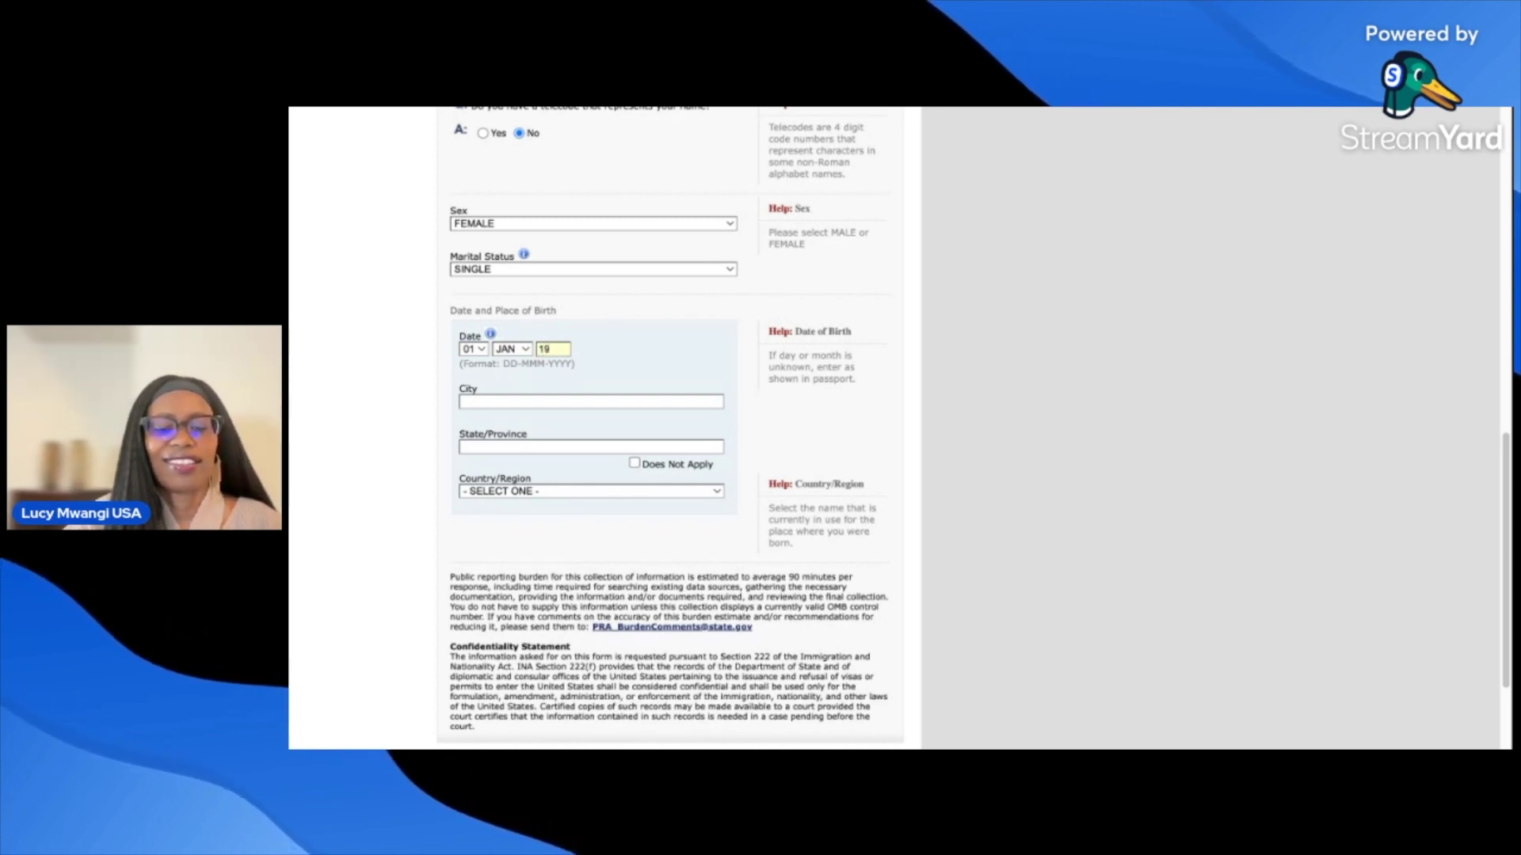
{"action": "type", "text": "75"}
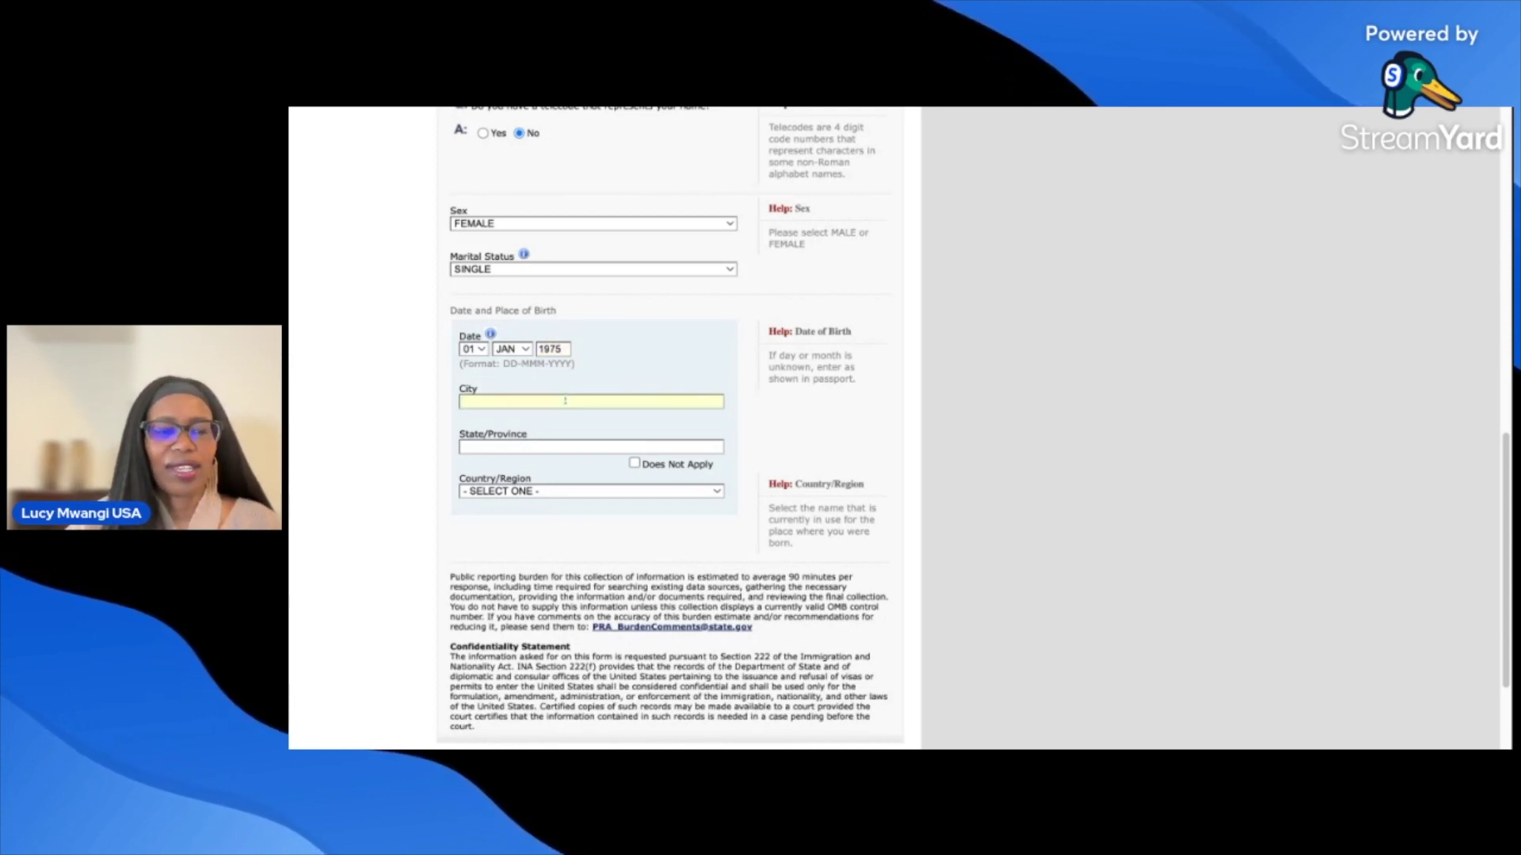
{"action": "type", "text": "NAIROBI"}
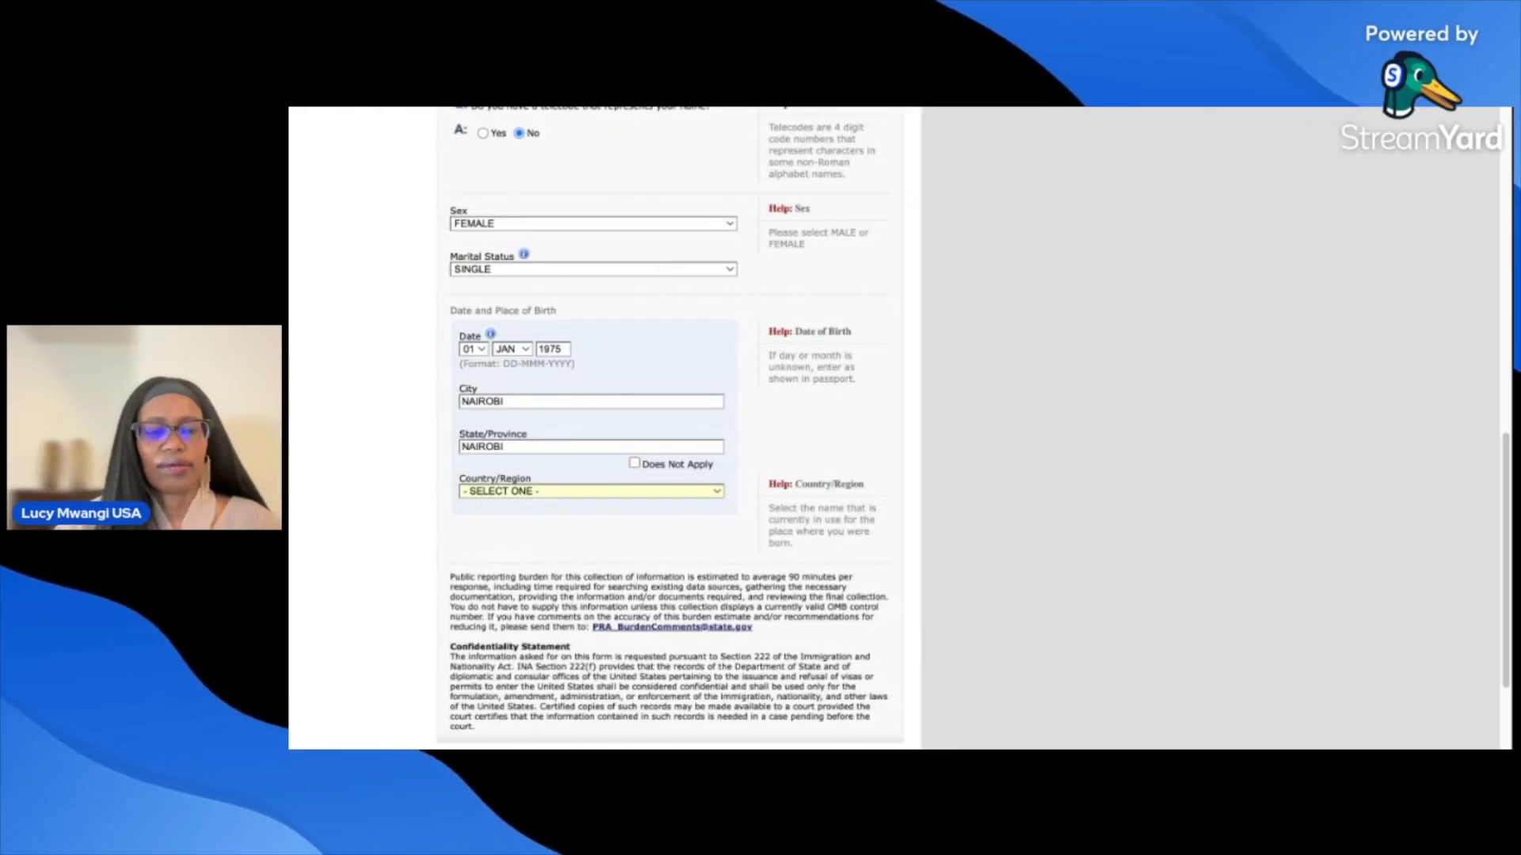
{"action": "type", "text": "kenya"}
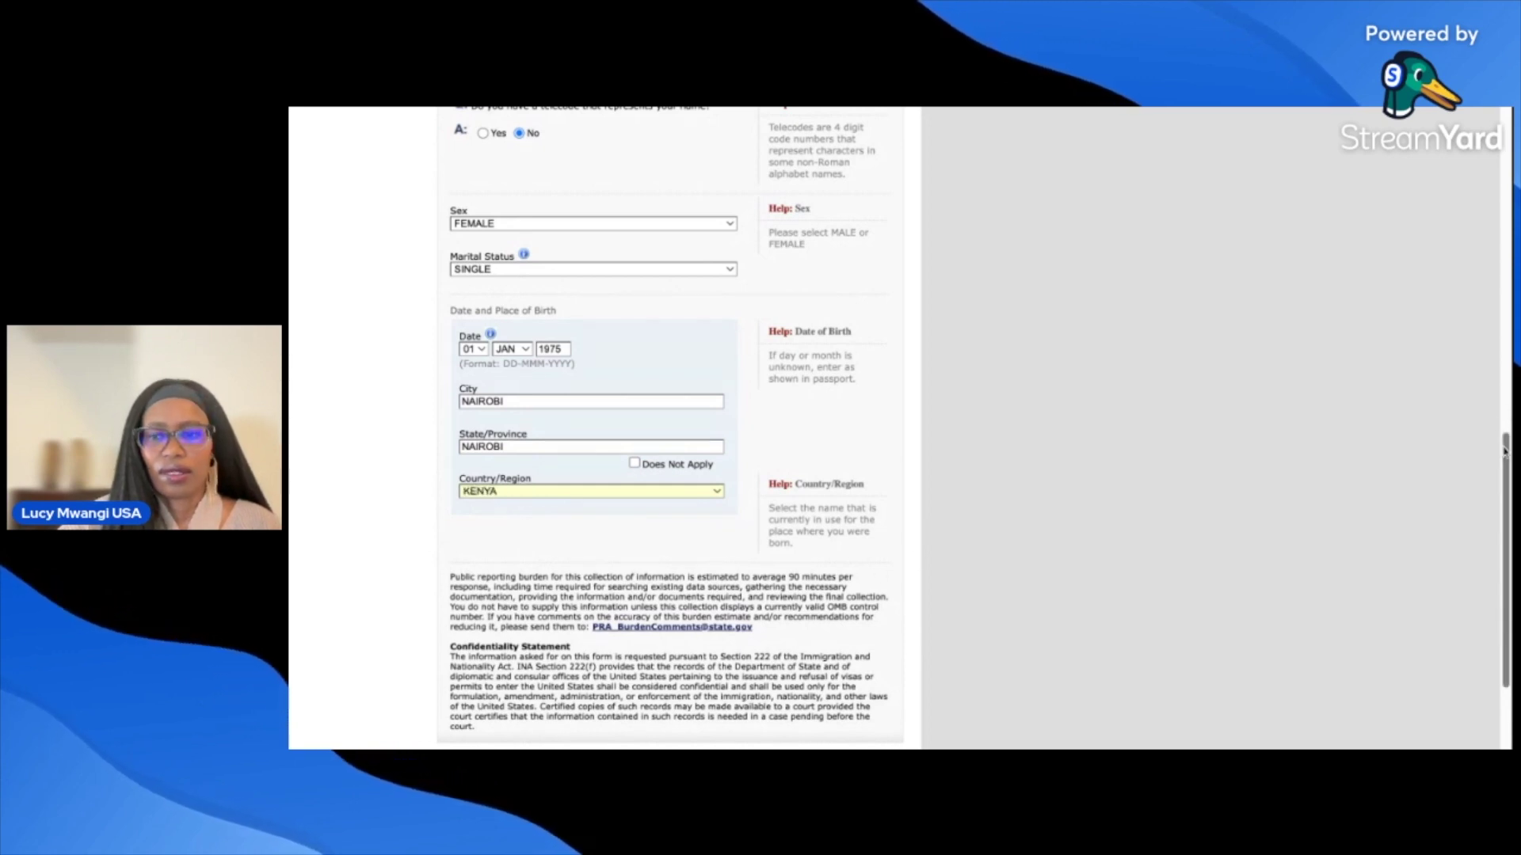
{"action": "scroll", "coordinate": [673, 427], "scroll_direction": "down", "scroll_amount": 3}
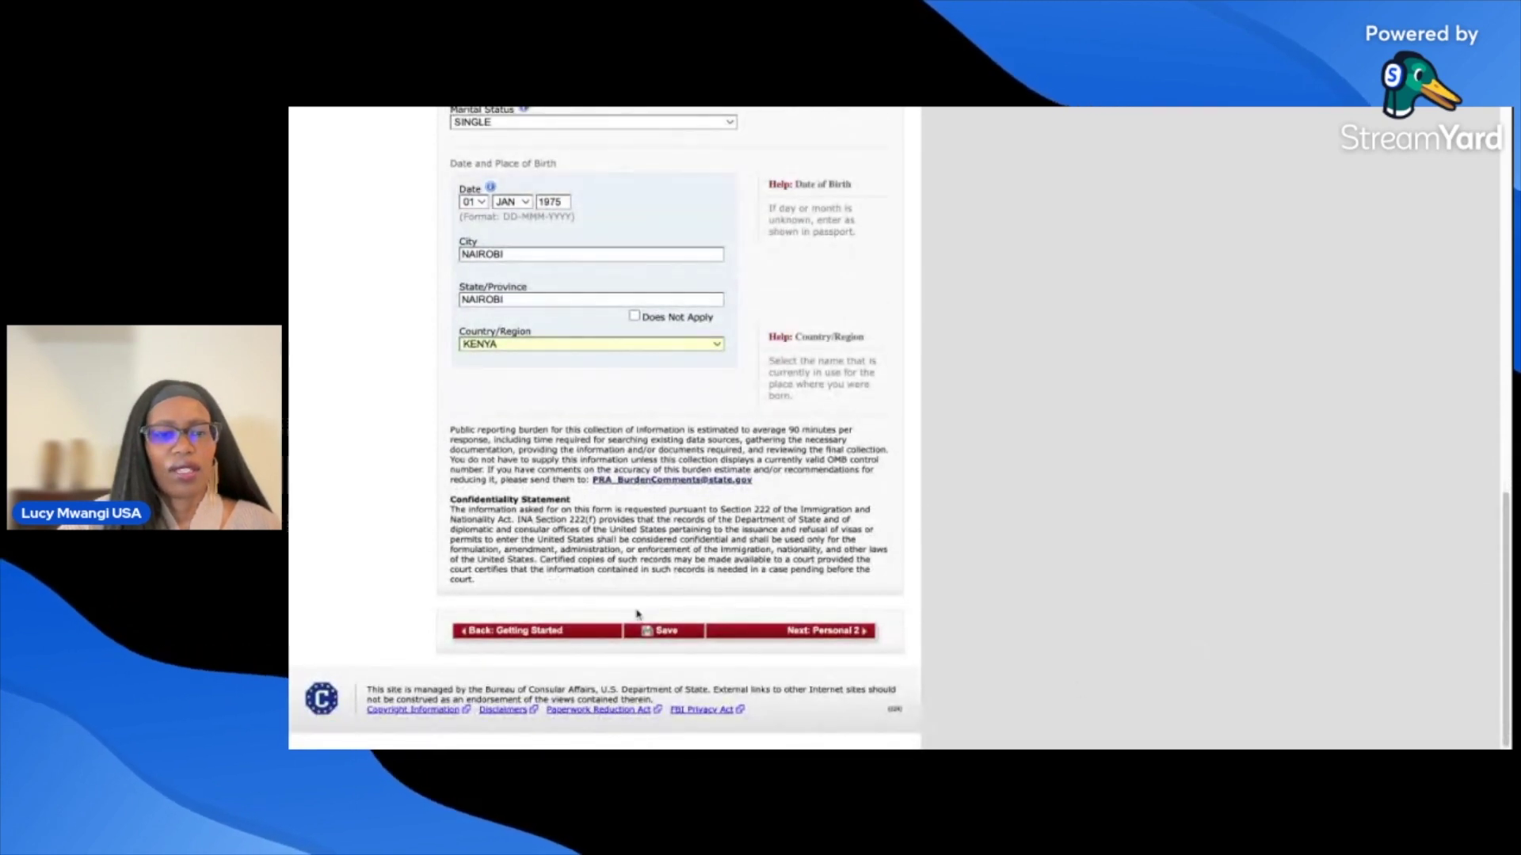
{"action": "left_click", "coordinate": [673, 632]}
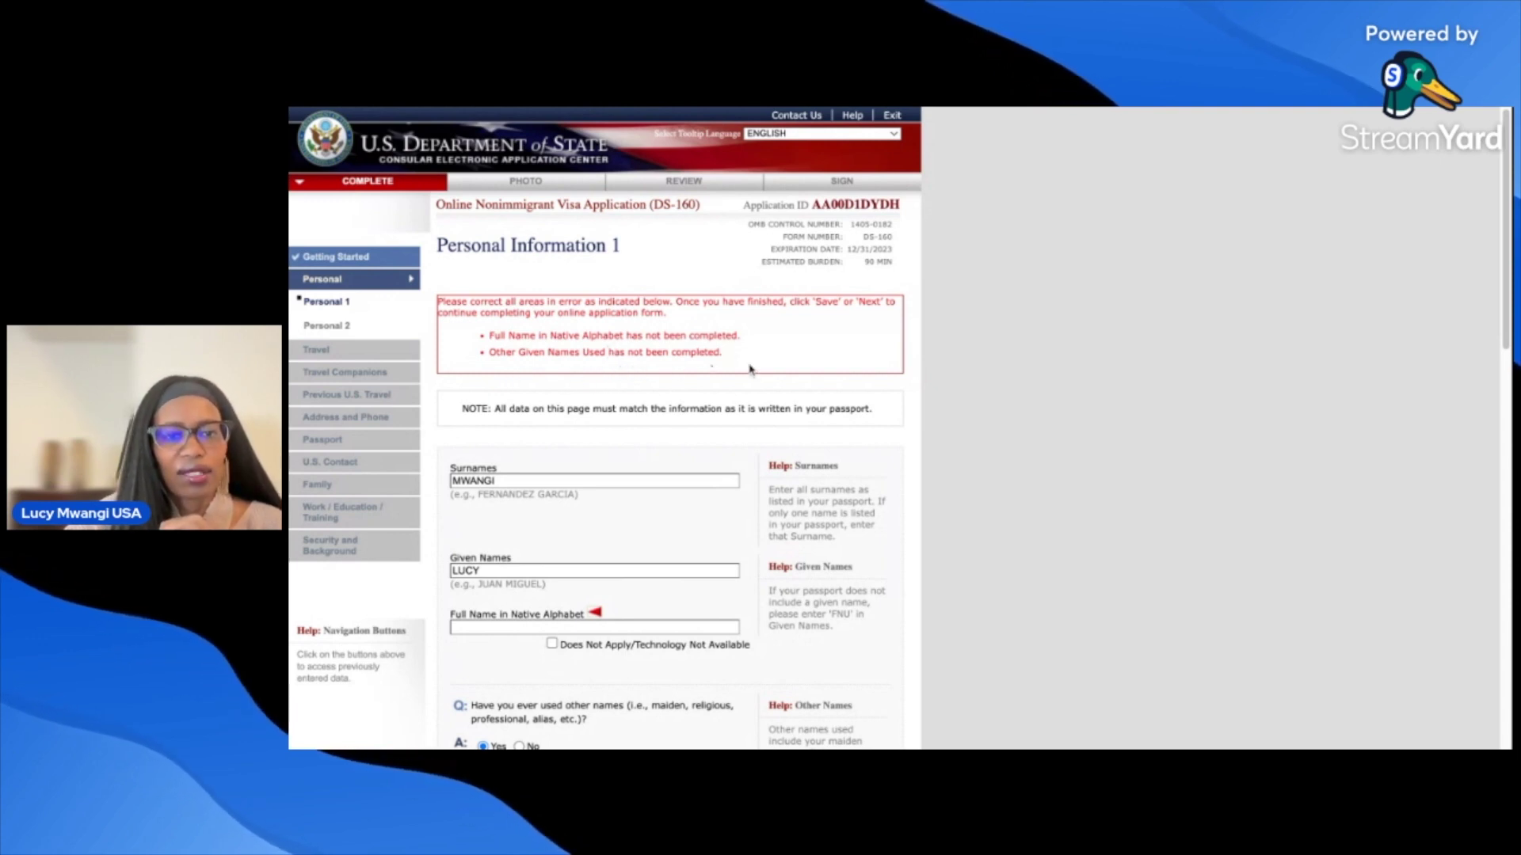
Step: Mark Full Name in Native Alphabet as Does Not Apply, enter N/A for Other Given Names, and save
{"action": "scroll", "coordinate": [604, 428], "scroll_direction": "down", "scroll_amount": 5}
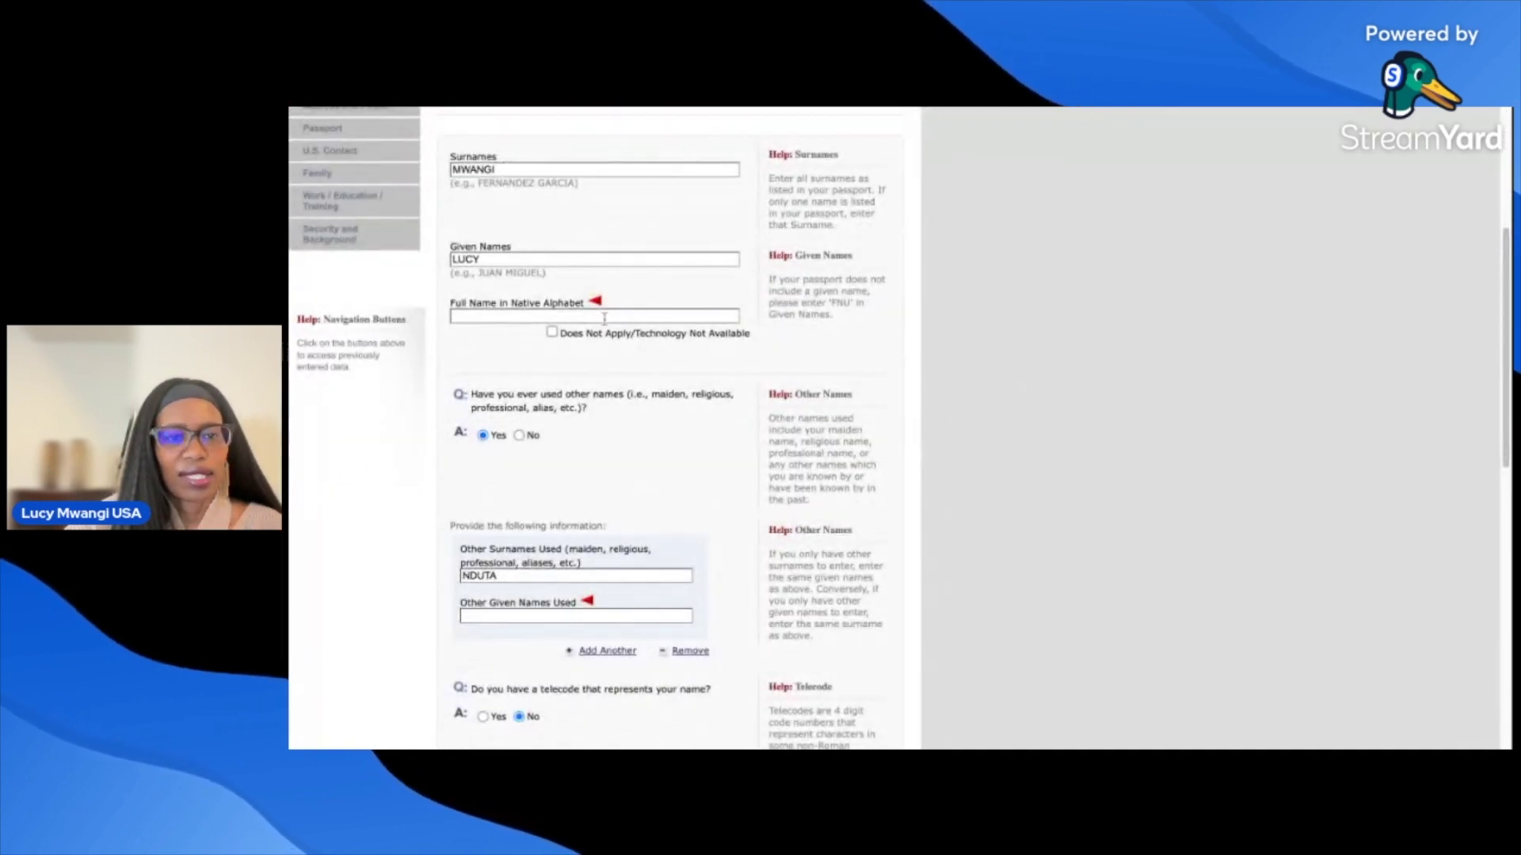
{"action": "left_click", "coordinate": [553, 334]}
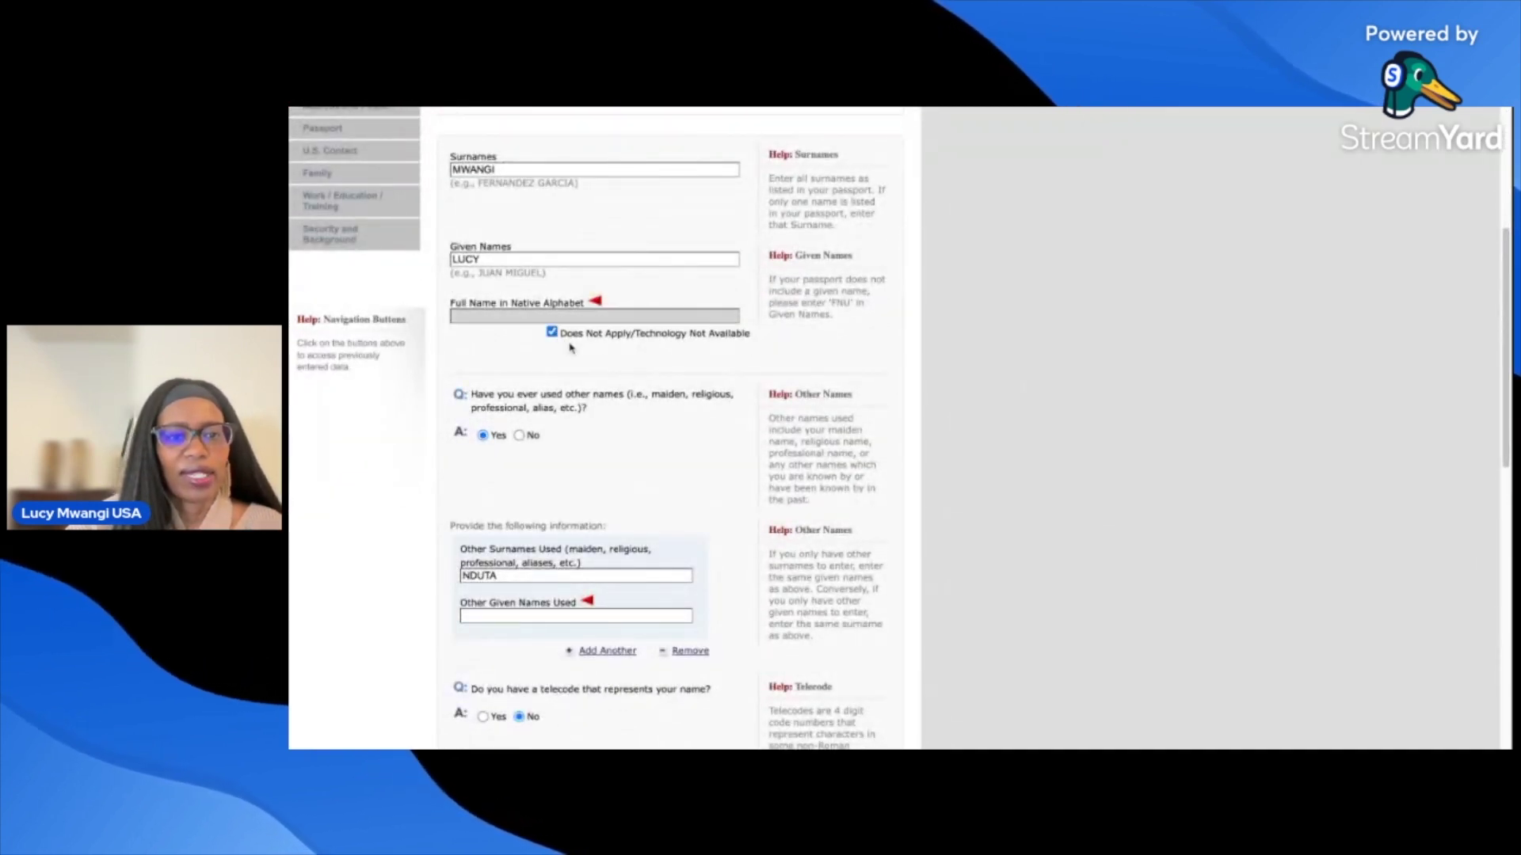
{"action": "scroll", "coordinate": [1487, 283], "scroll_direction": "down", "scroll_amount": 4}
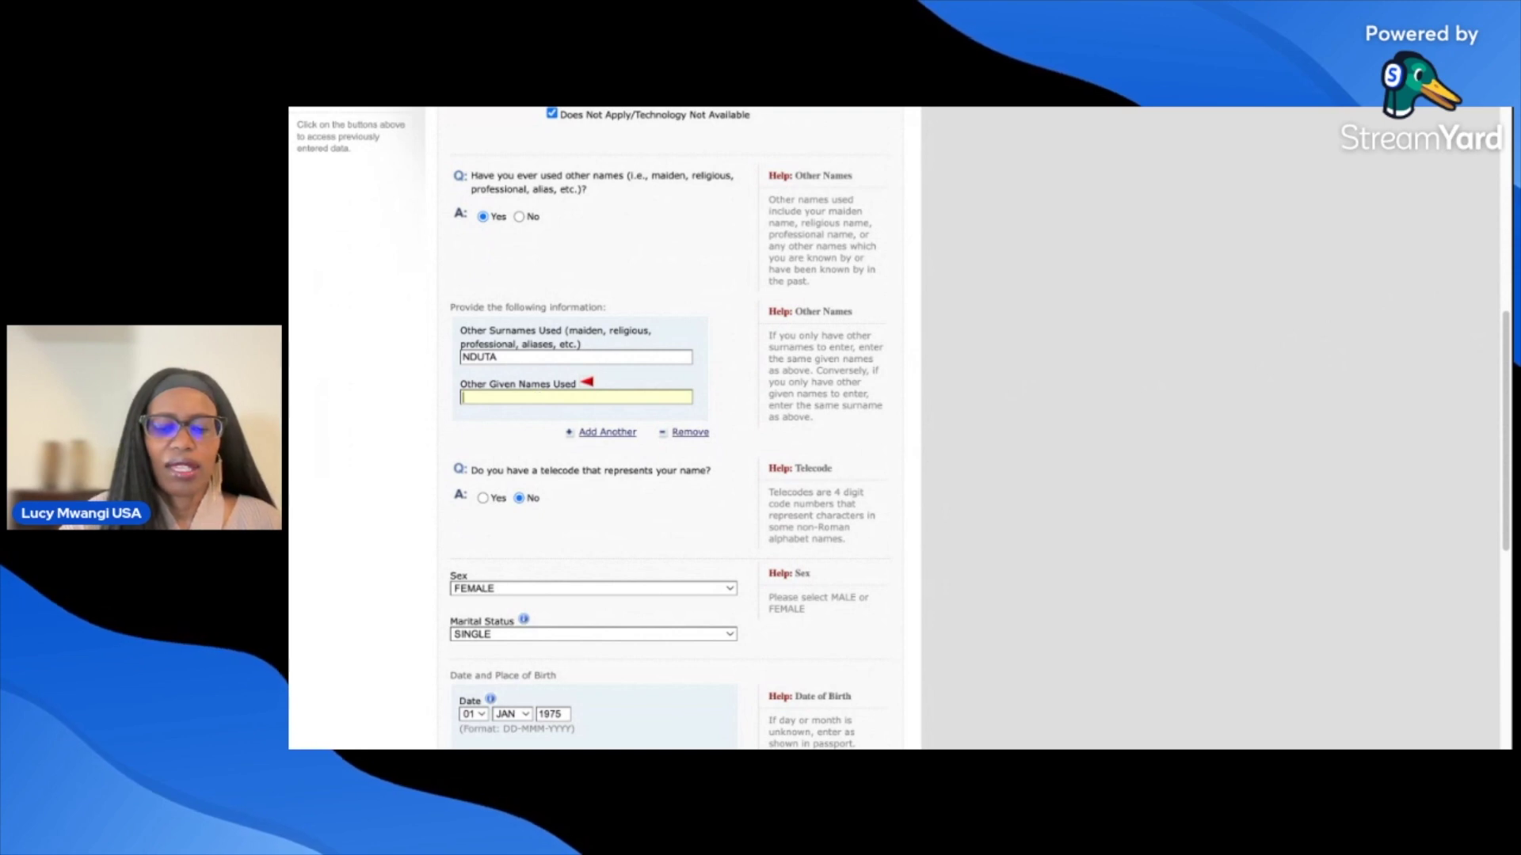
{"action": "type", "text": "/A"}
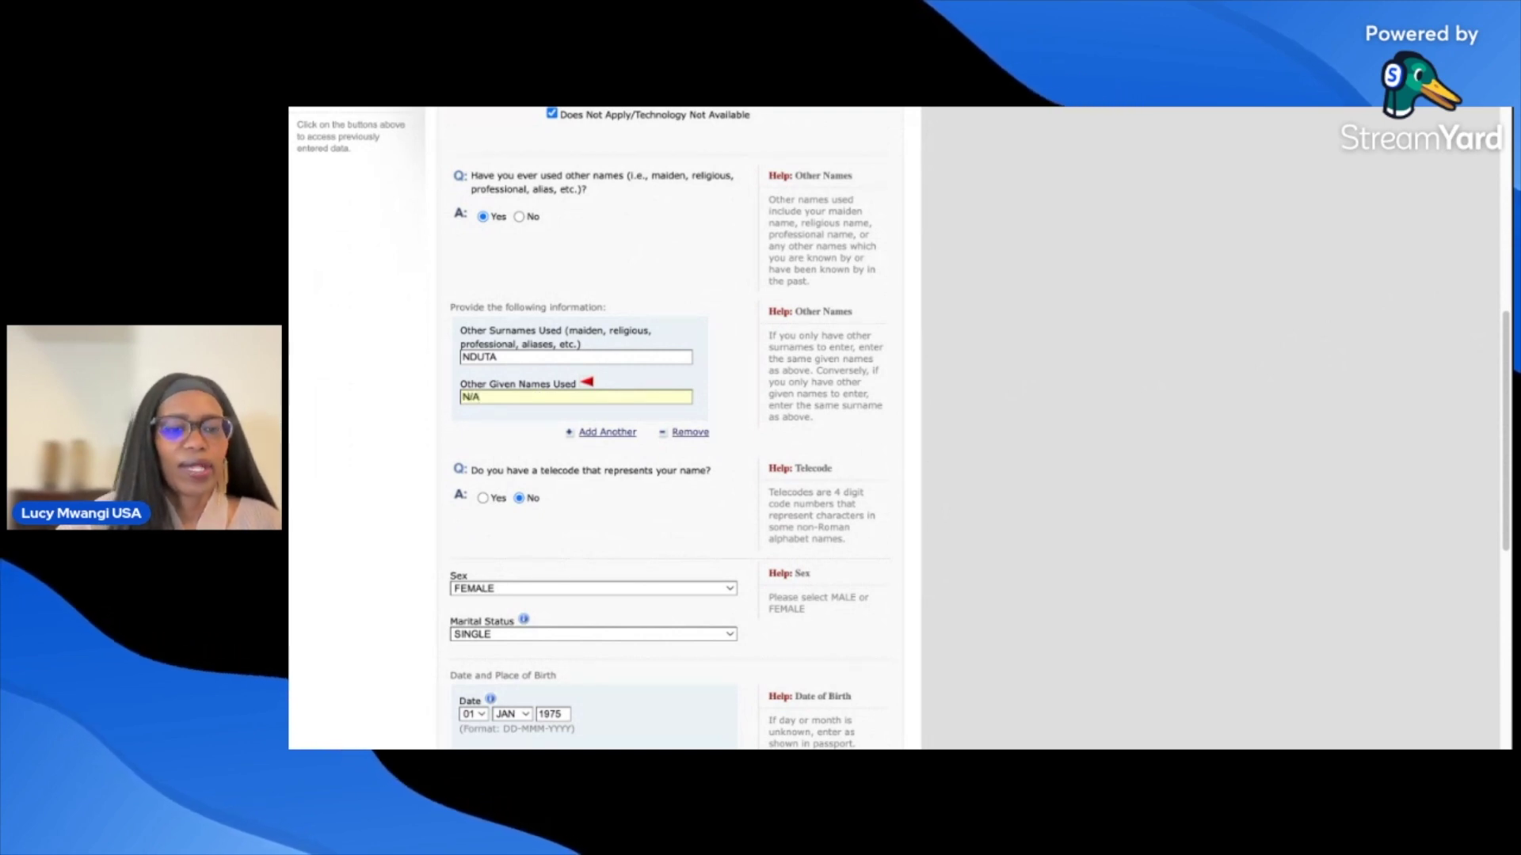
{"action": "scroll", "coordinate": [1507, 478], "scroll_direction": "down", "scroll_amount": 7}
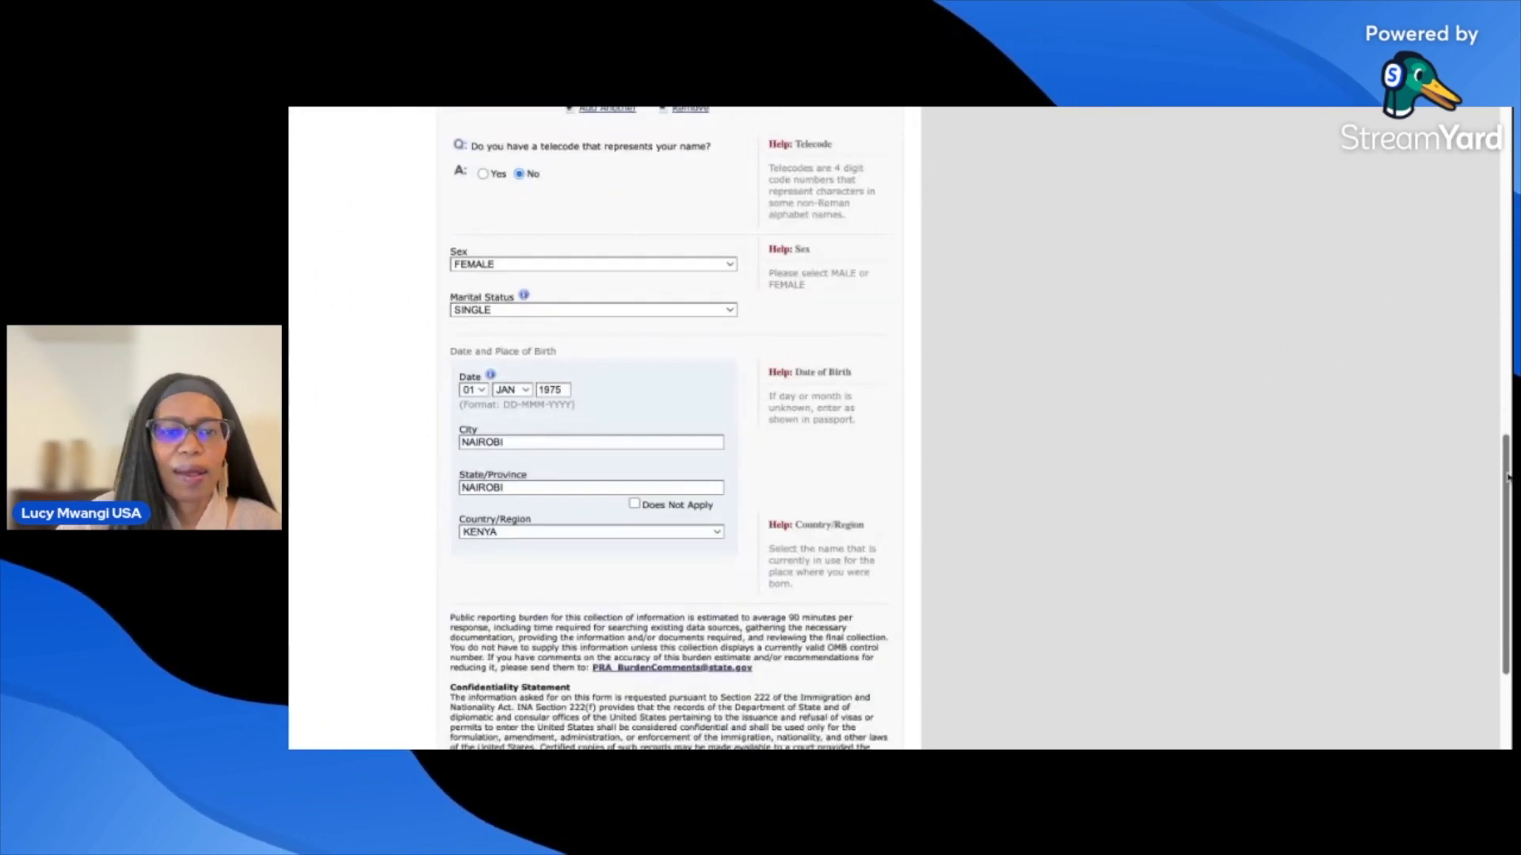
{"action": "left_click", "coordinate": [660, 631]}
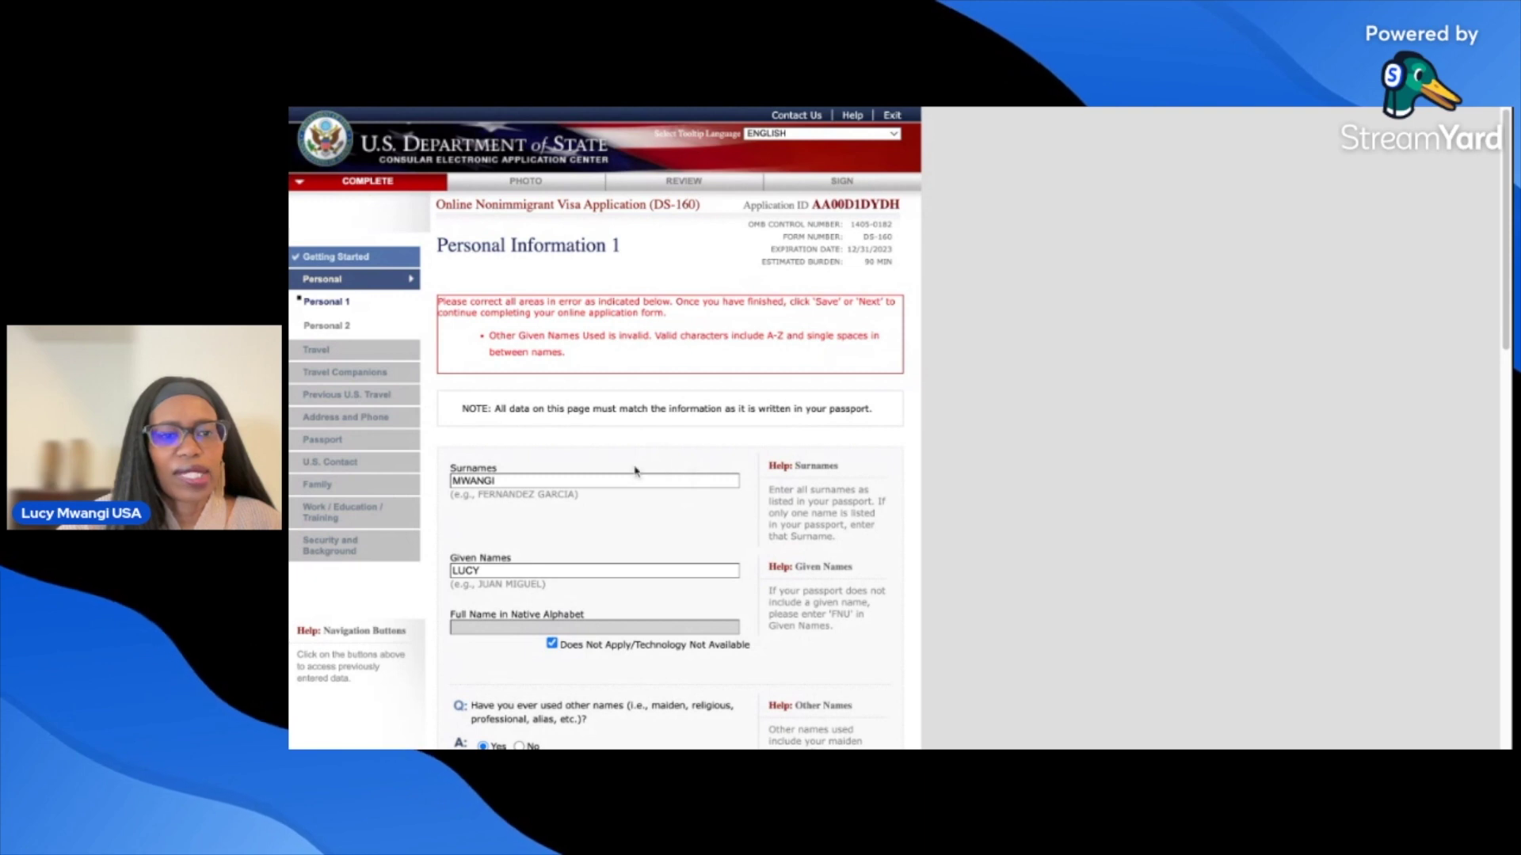
Step: Replace N/A in Other Given Names Used with the applicant's alias and save the page
{"action": "left_click_drag", "start_coordinate": [1503, 321], "coordinate": [1503, 542]}
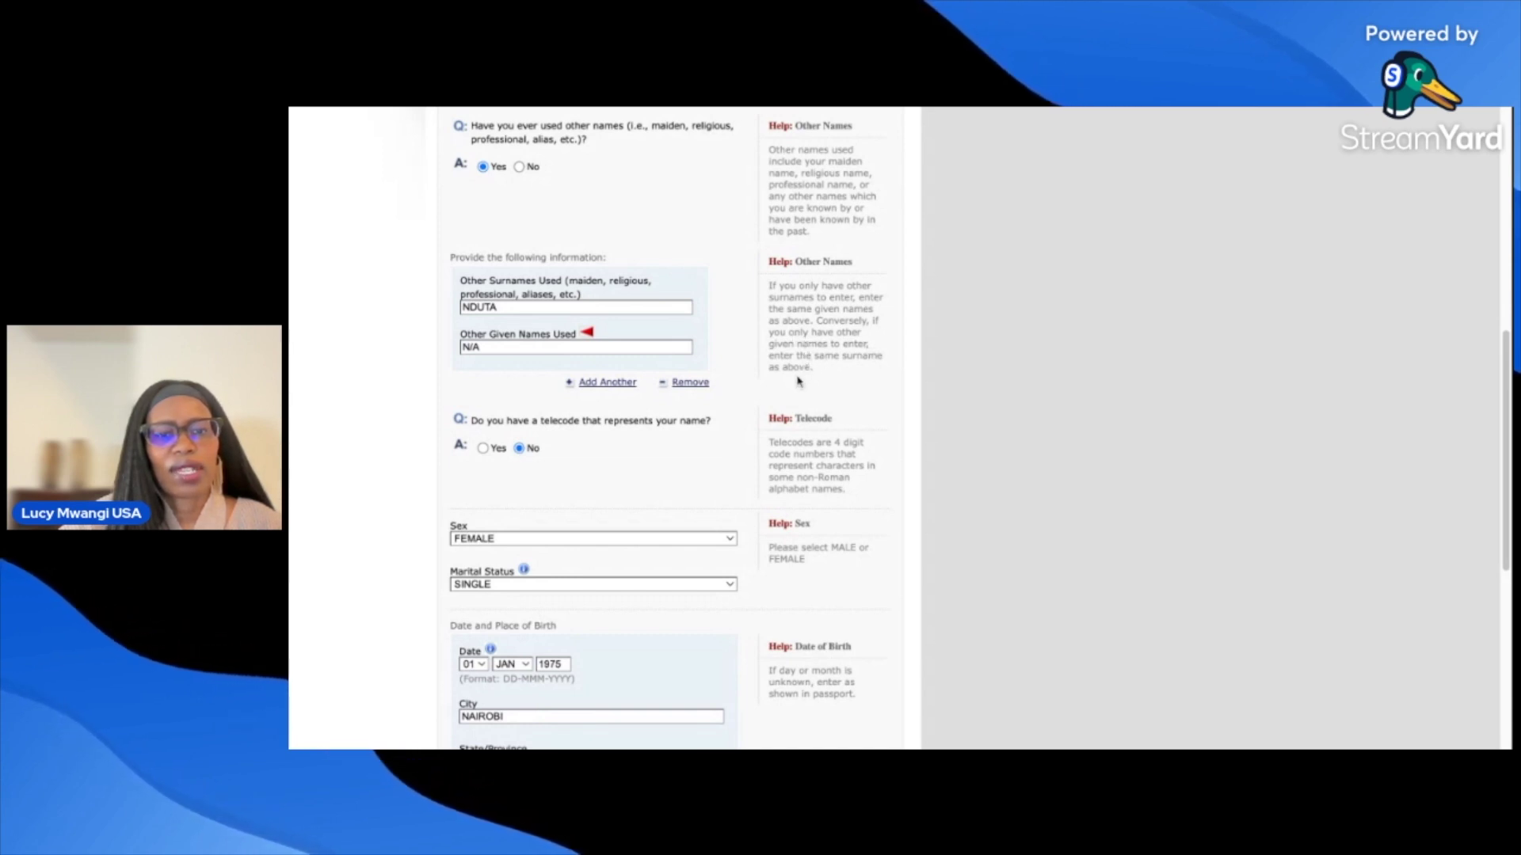
{"action": "triple_click", "coordinate": [494, 350]}
{"action": "type", "text": "NDUTA"}
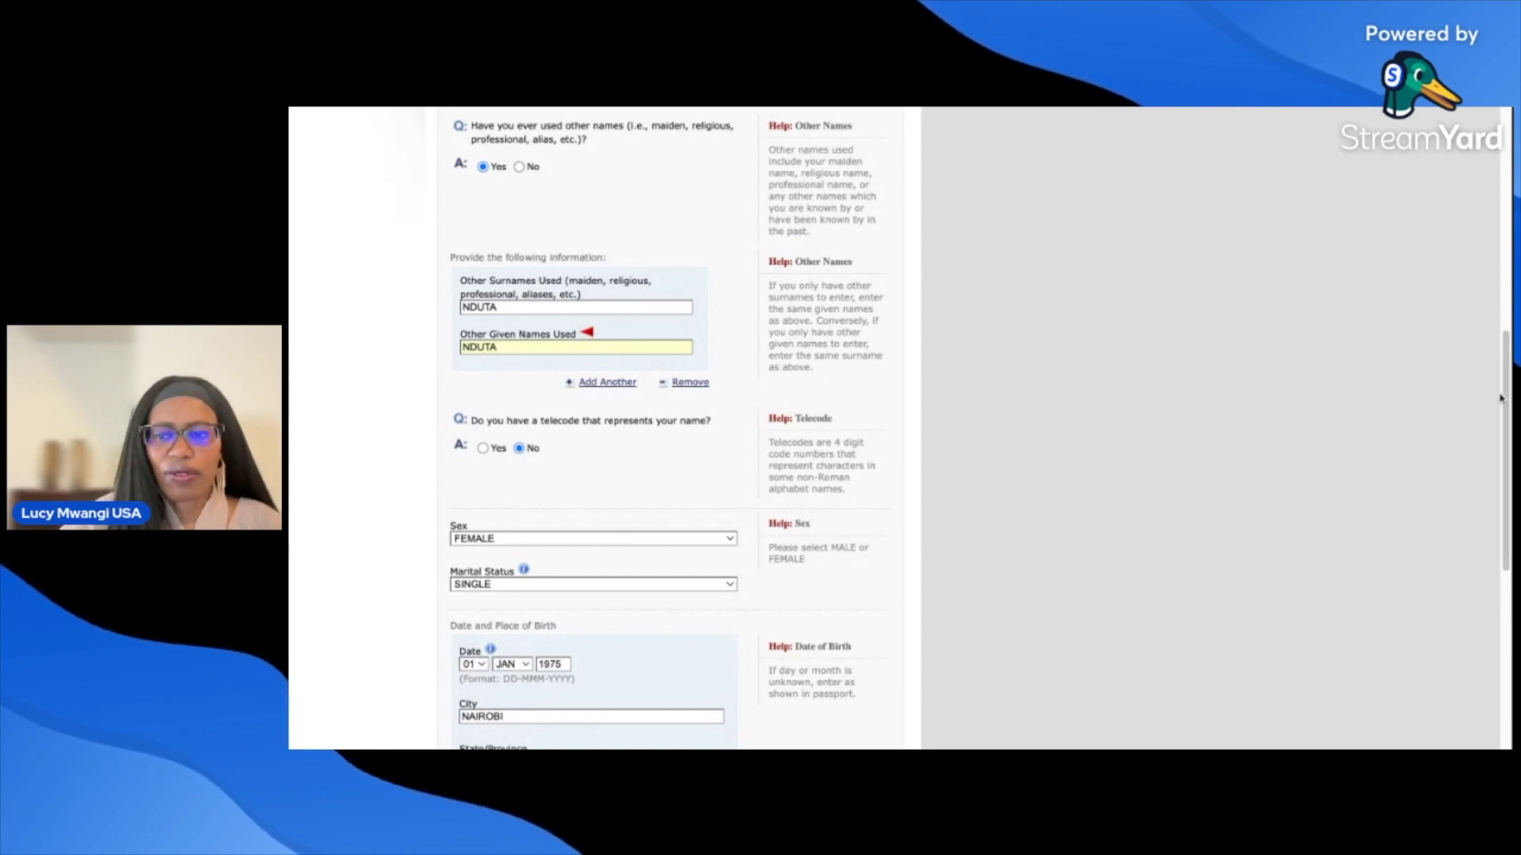
{"action": "scroll", "coordinate": [1505, 388], "scroll_direction": "down", "scroll_amount": 6}
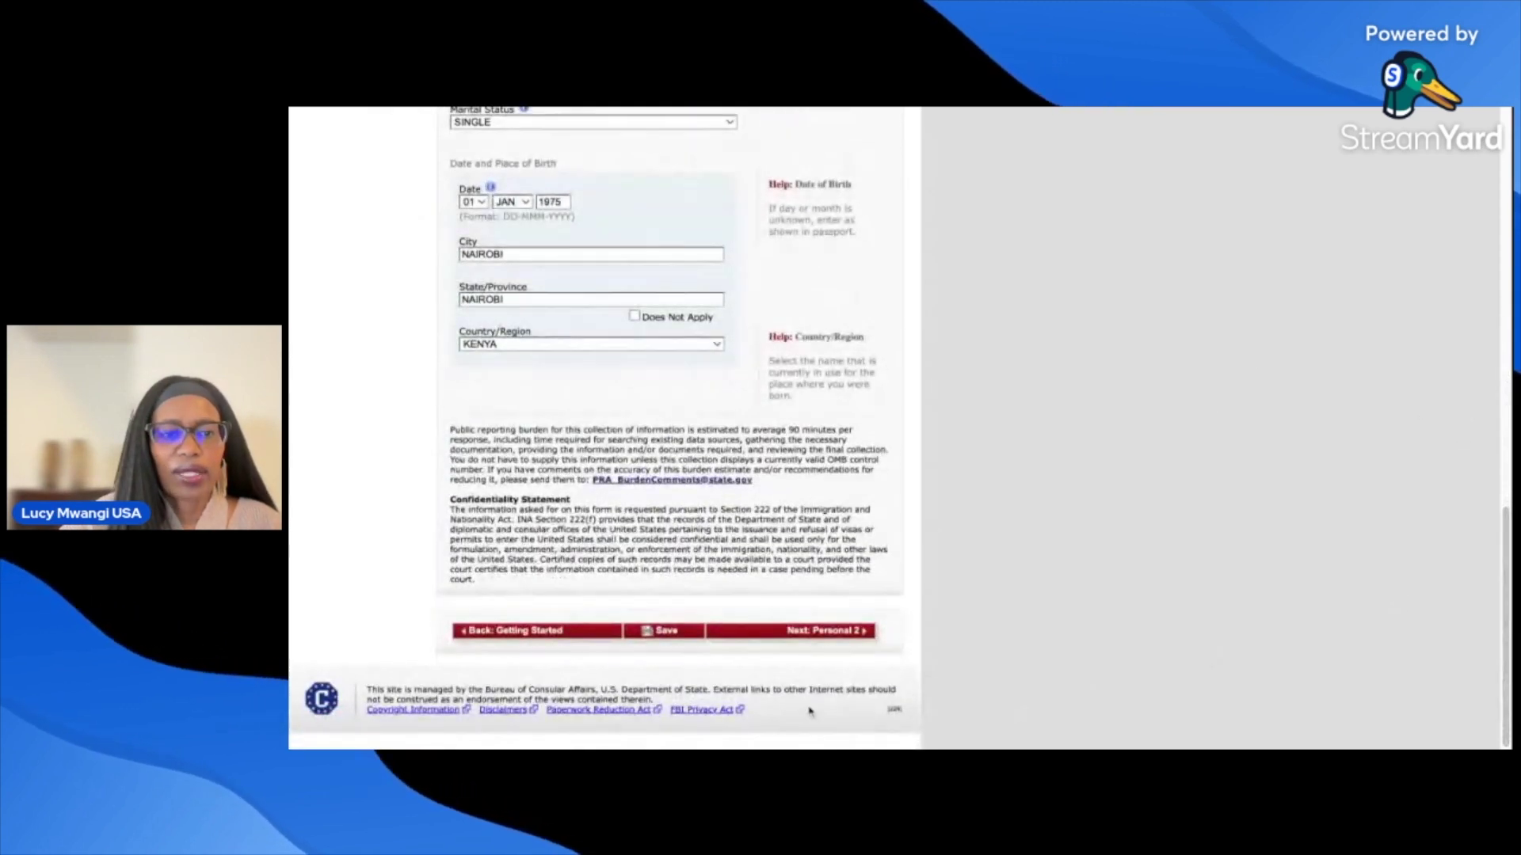
{"action": "left_click", "coordinate": [666, 631]}
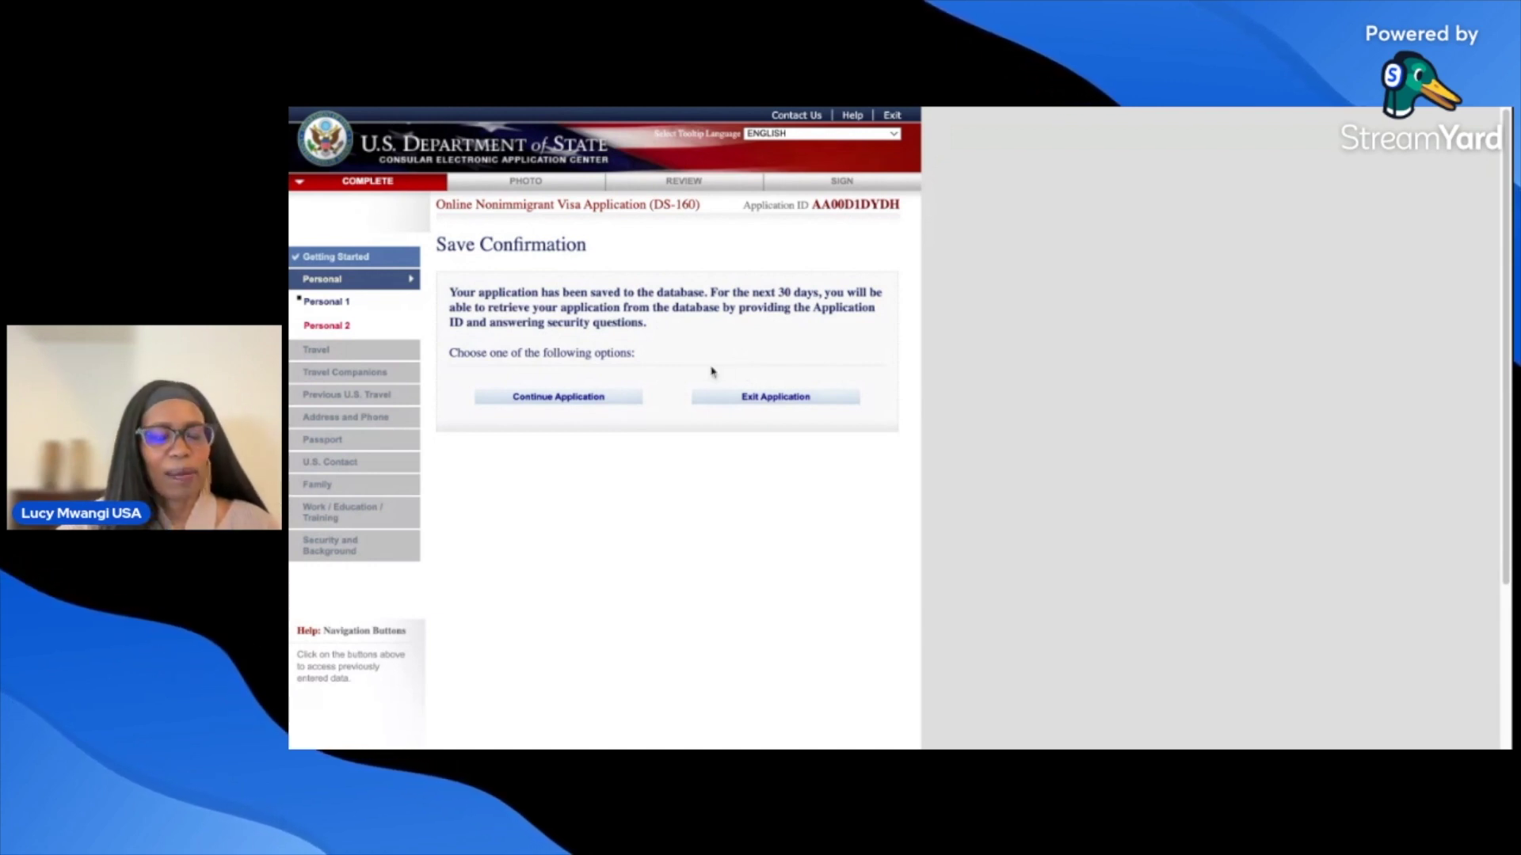
Step: Continue the saved application and advance from Personal Information 1 to Personal Information 2
{"action": "left_click", "coordinate": [568, 406]}
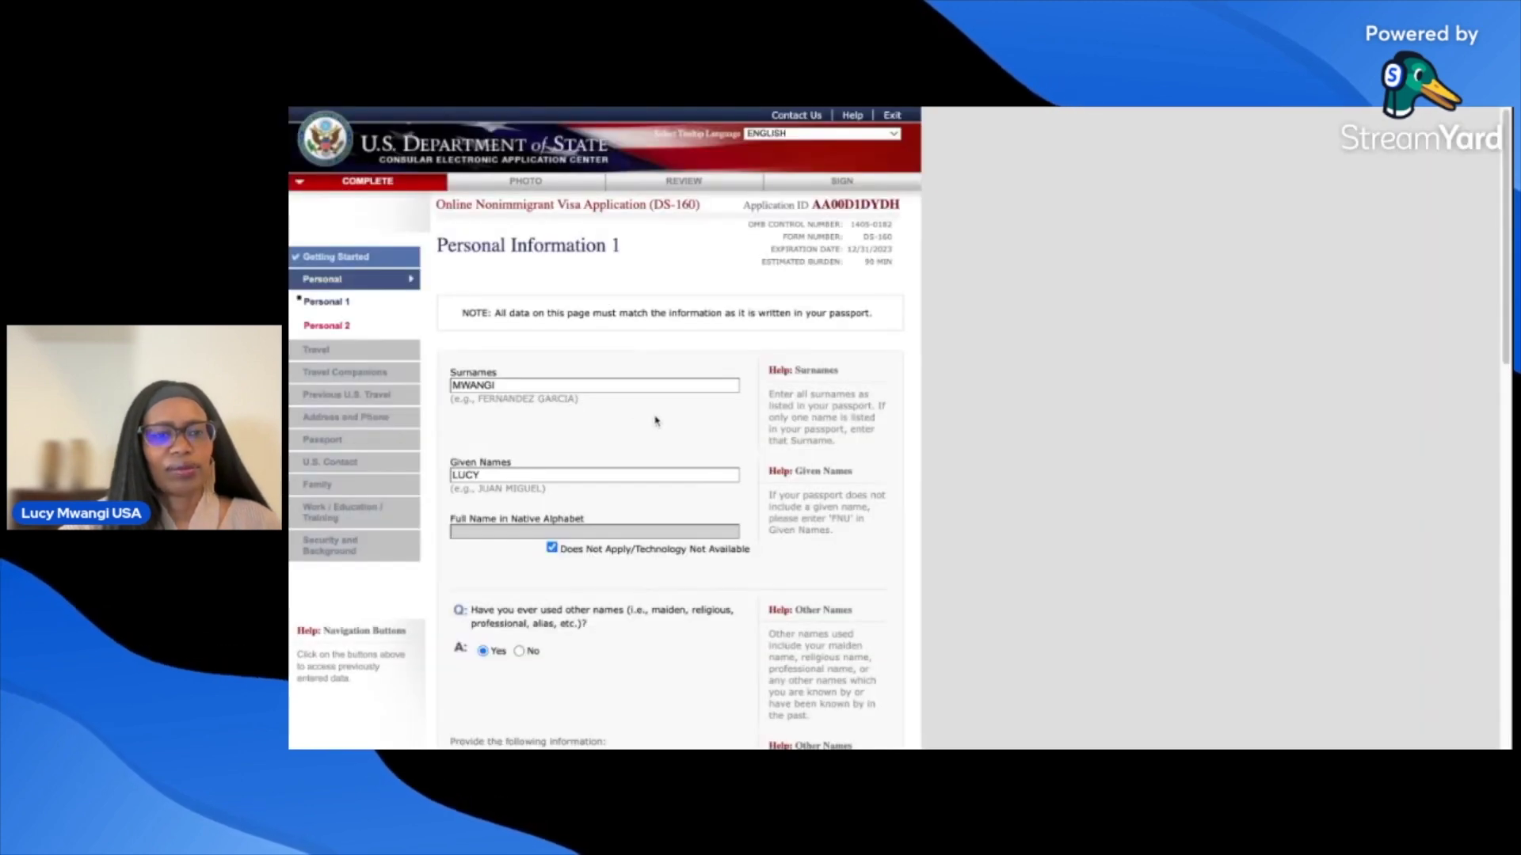
{"action": "left_click_drag", "start_coordinate": [1504, 249], "coordinate": [1504, 633]}
{"action": "left_click", "coordinate": [802, 631]}
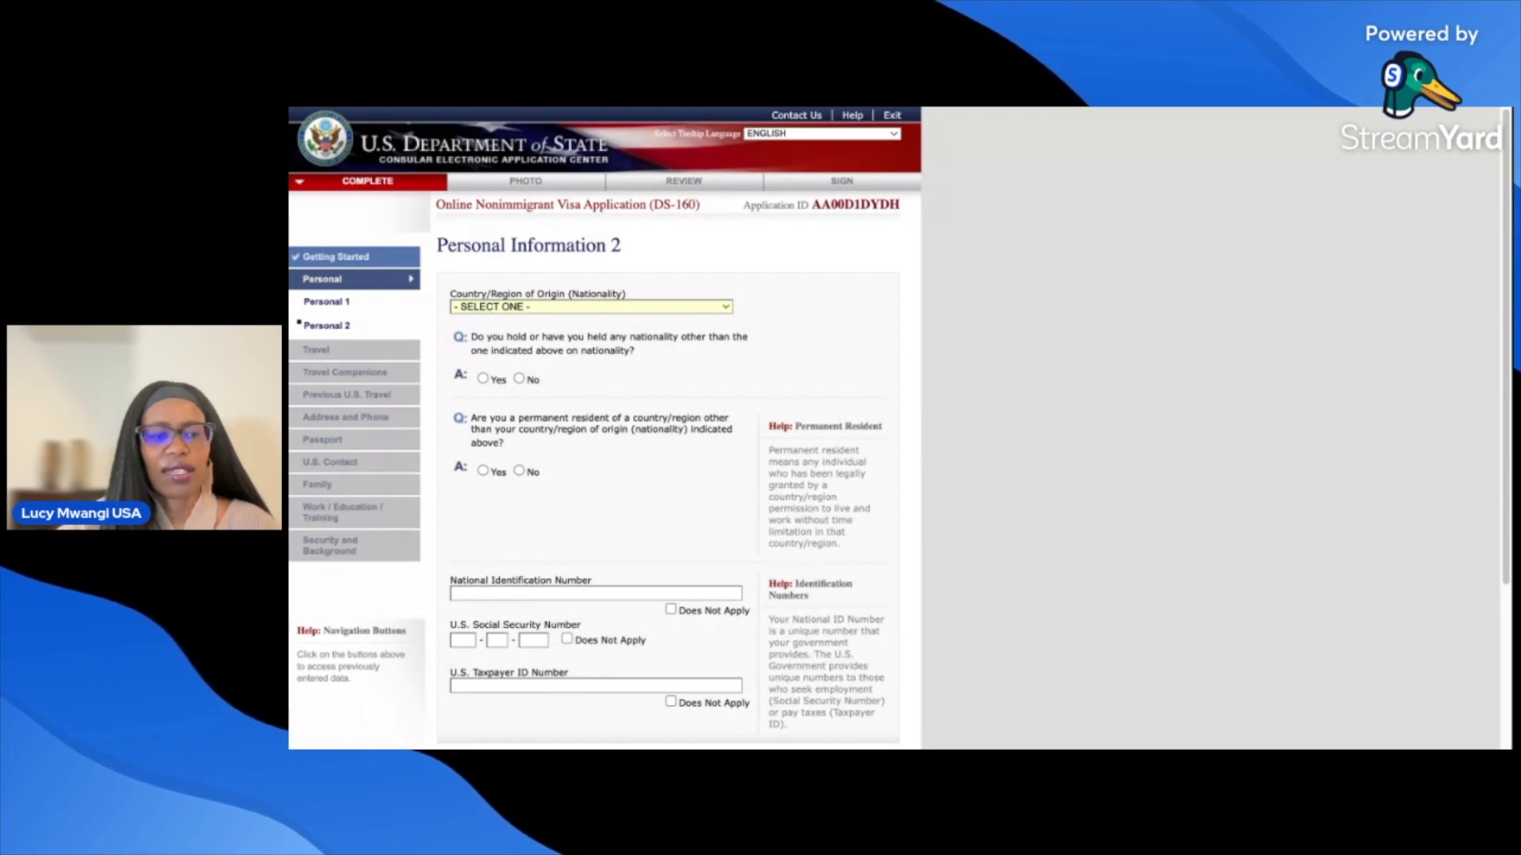
Step: Set nationality to KENYA and answer No to holding another nationality
{"action": "left_click", "coordinate": [492, 717]}
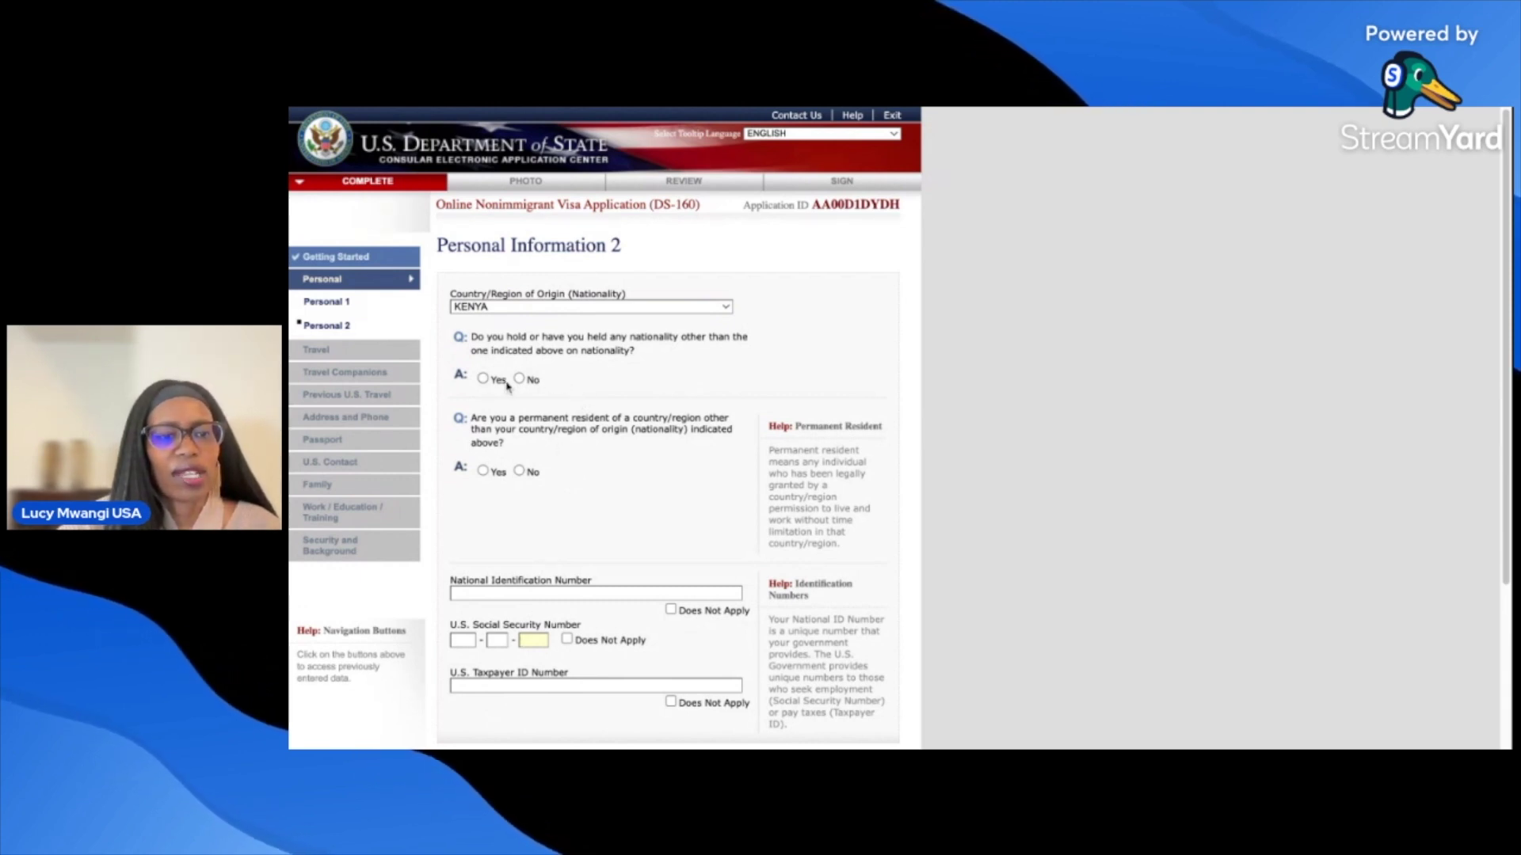
{"action": "left_click", "coordinate": [527, 383]}
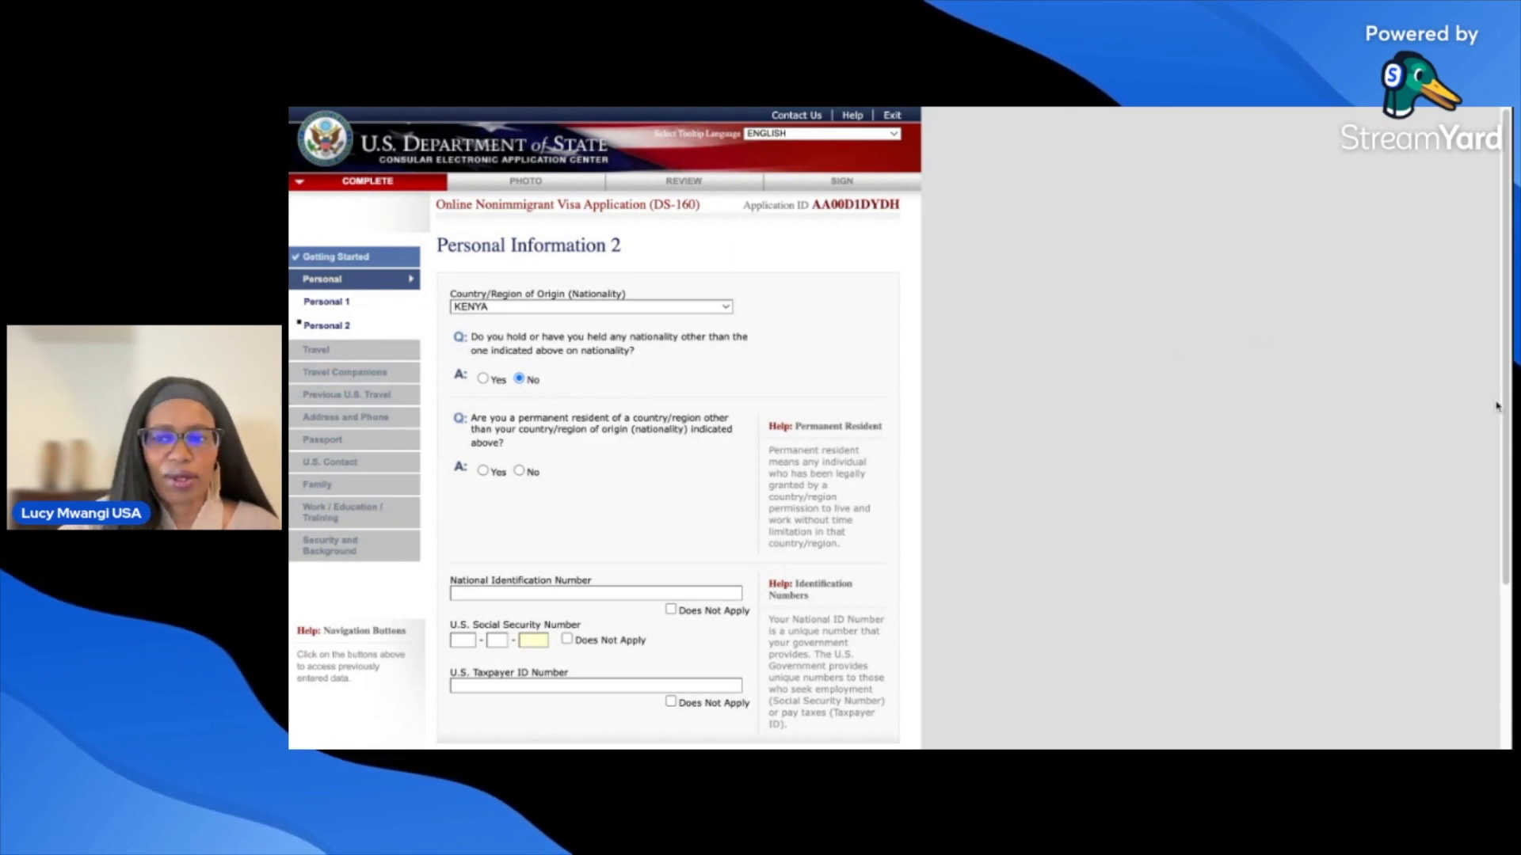
{"action": "scroll", "coordinate": [1507, 400], "scroll_direction": "down", "scroll_amount": 2}
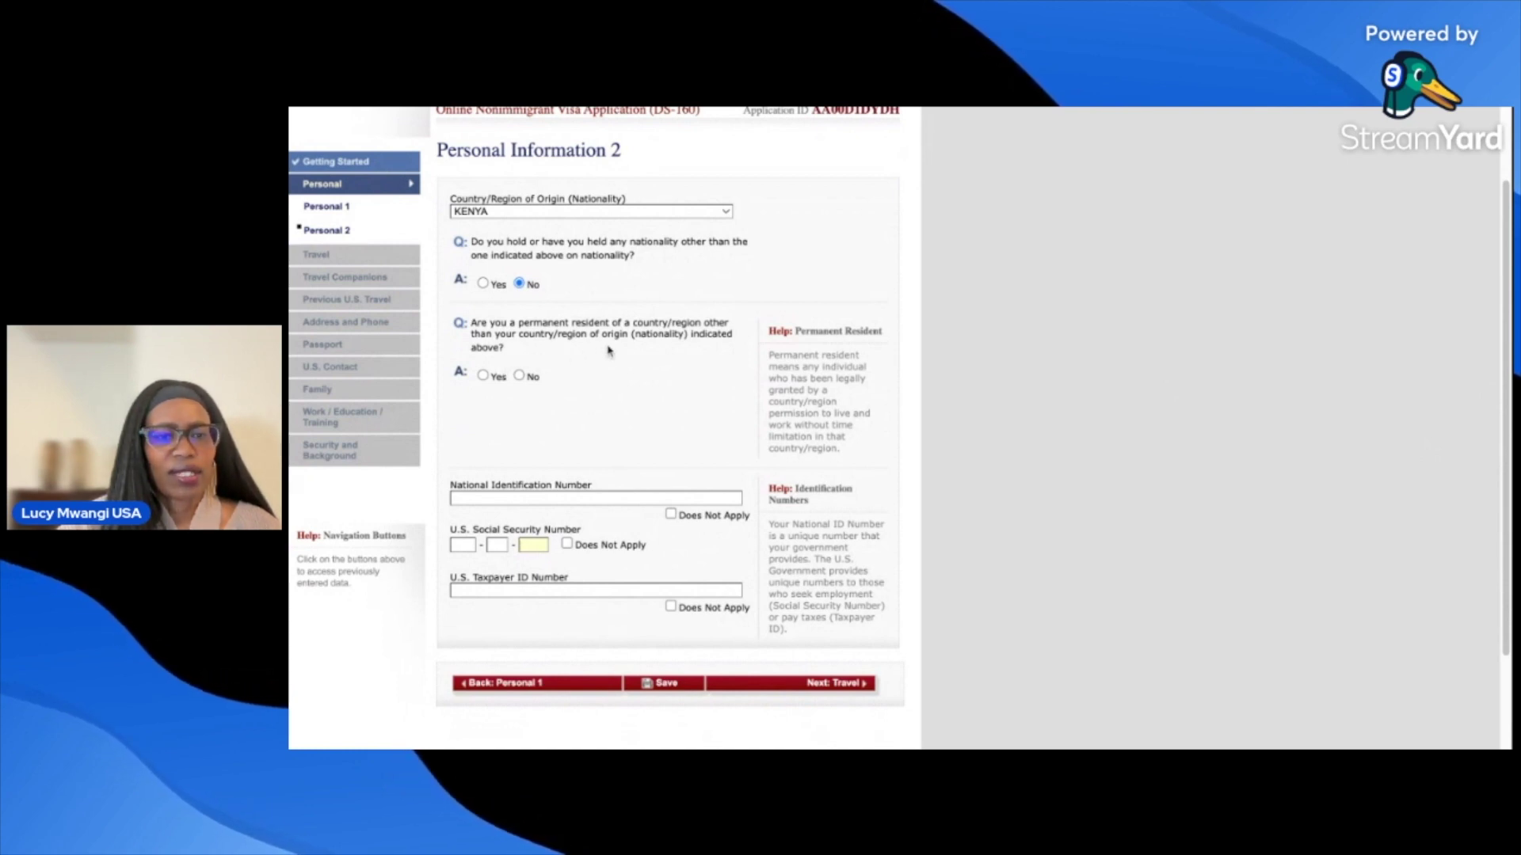
Step: Answer No on permanent residency, enter the national ID number, and mark SSN and Taxpayer ID Does Not Apply
{"action": "left_click", "coordinate": [519, 375]}
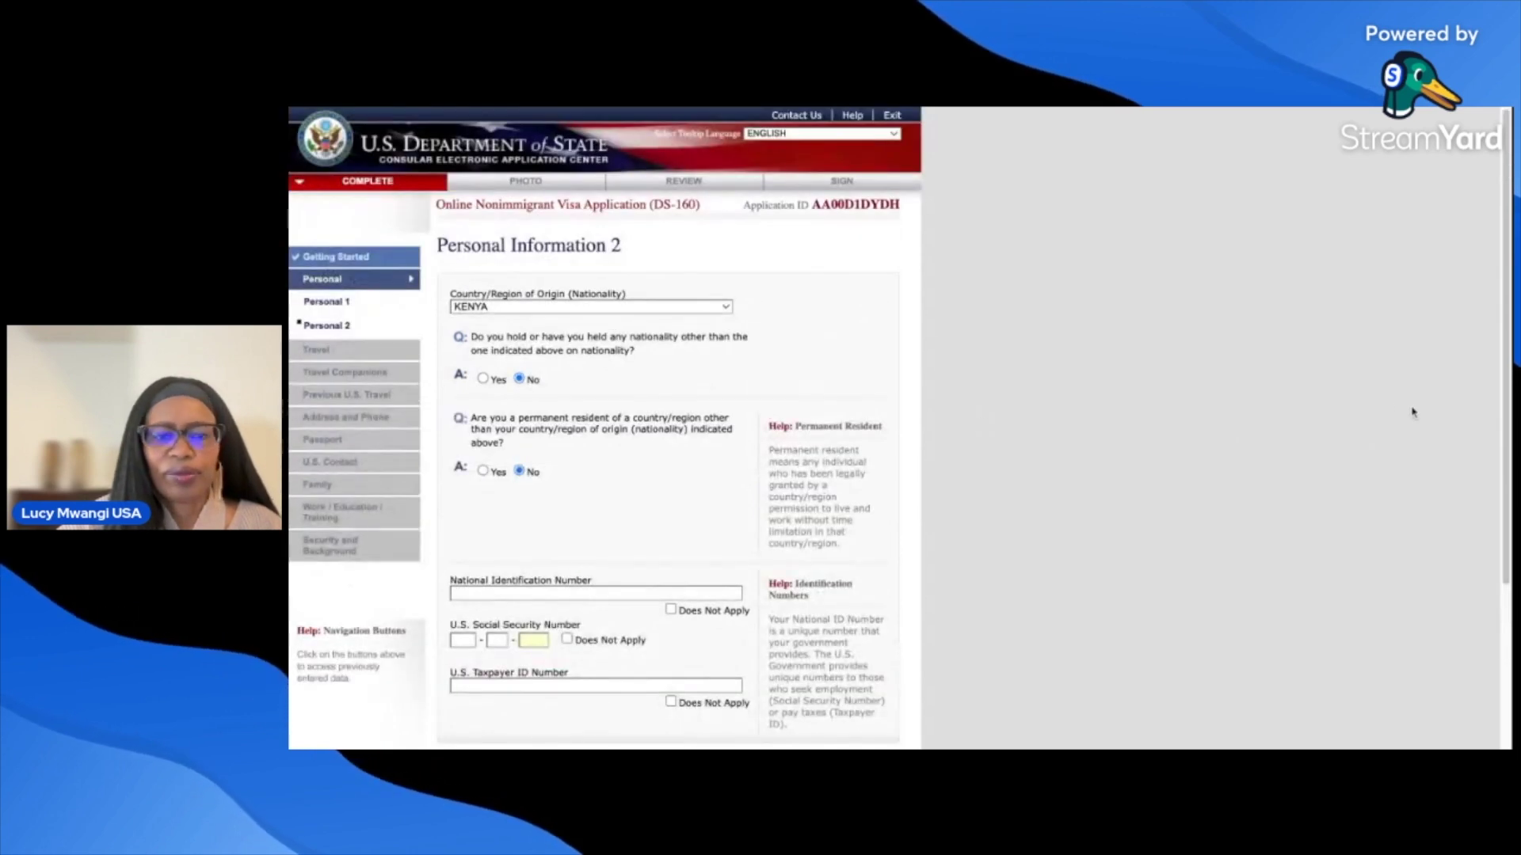
{"action": "scroll", "coordinate": [1507, 319], "scroll_direction": "down", "scroll_amount": 3}
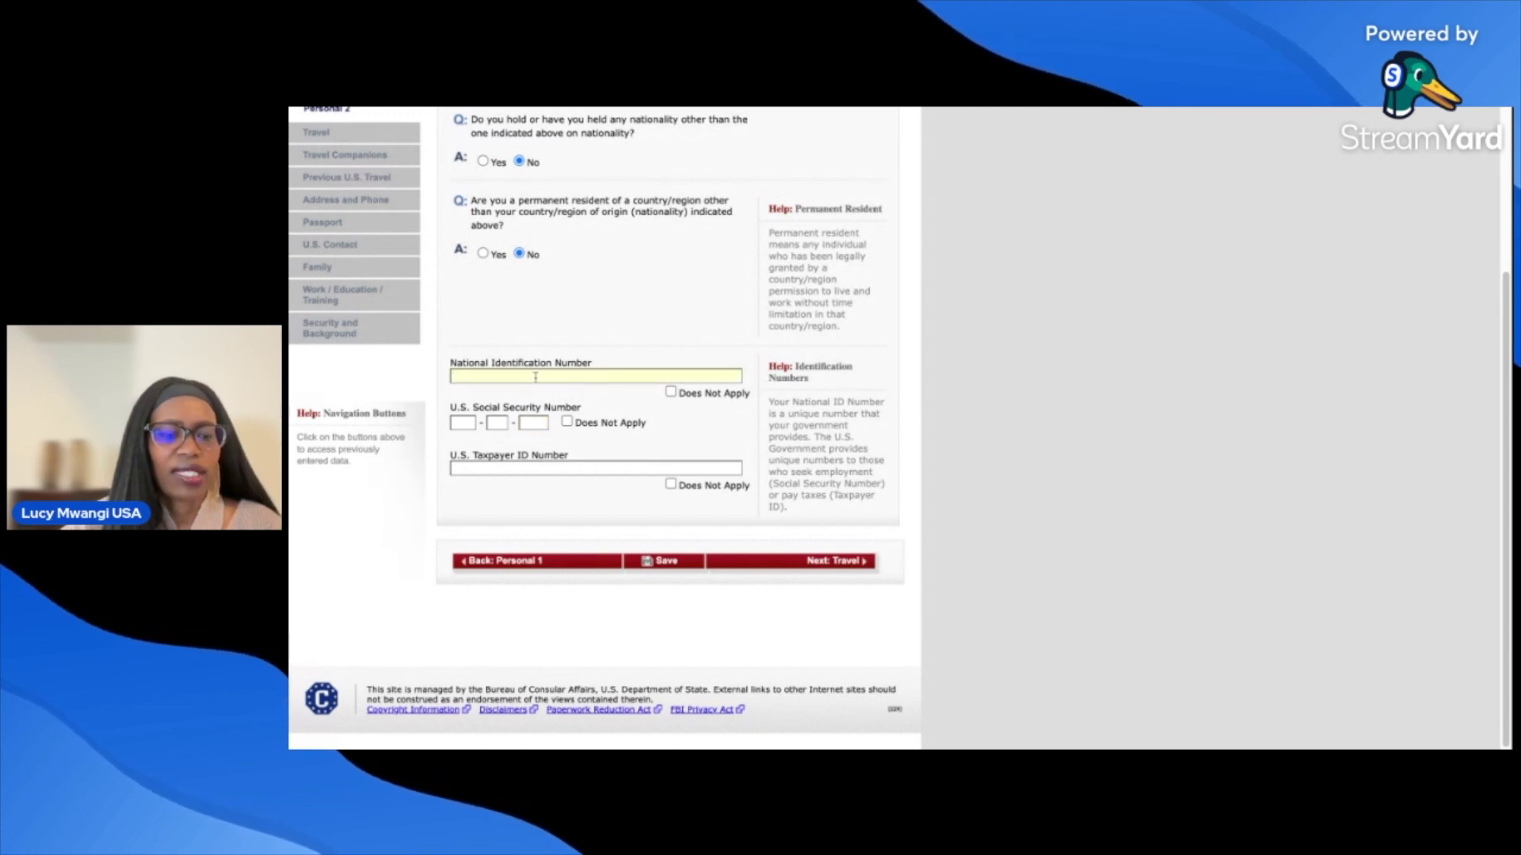
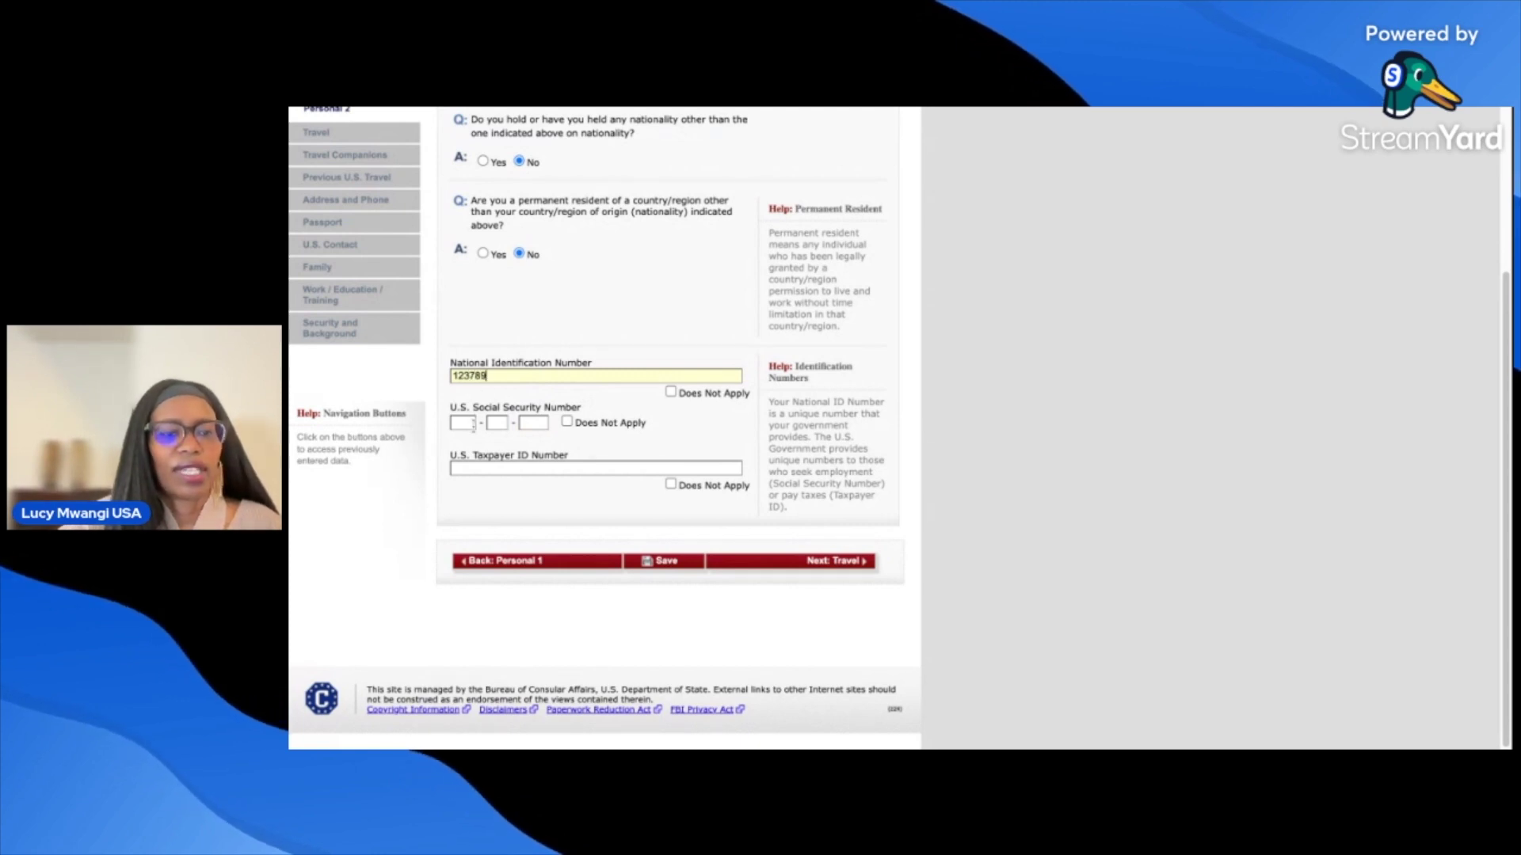
{"action": "left_click", "coordinate": [568, 424]}
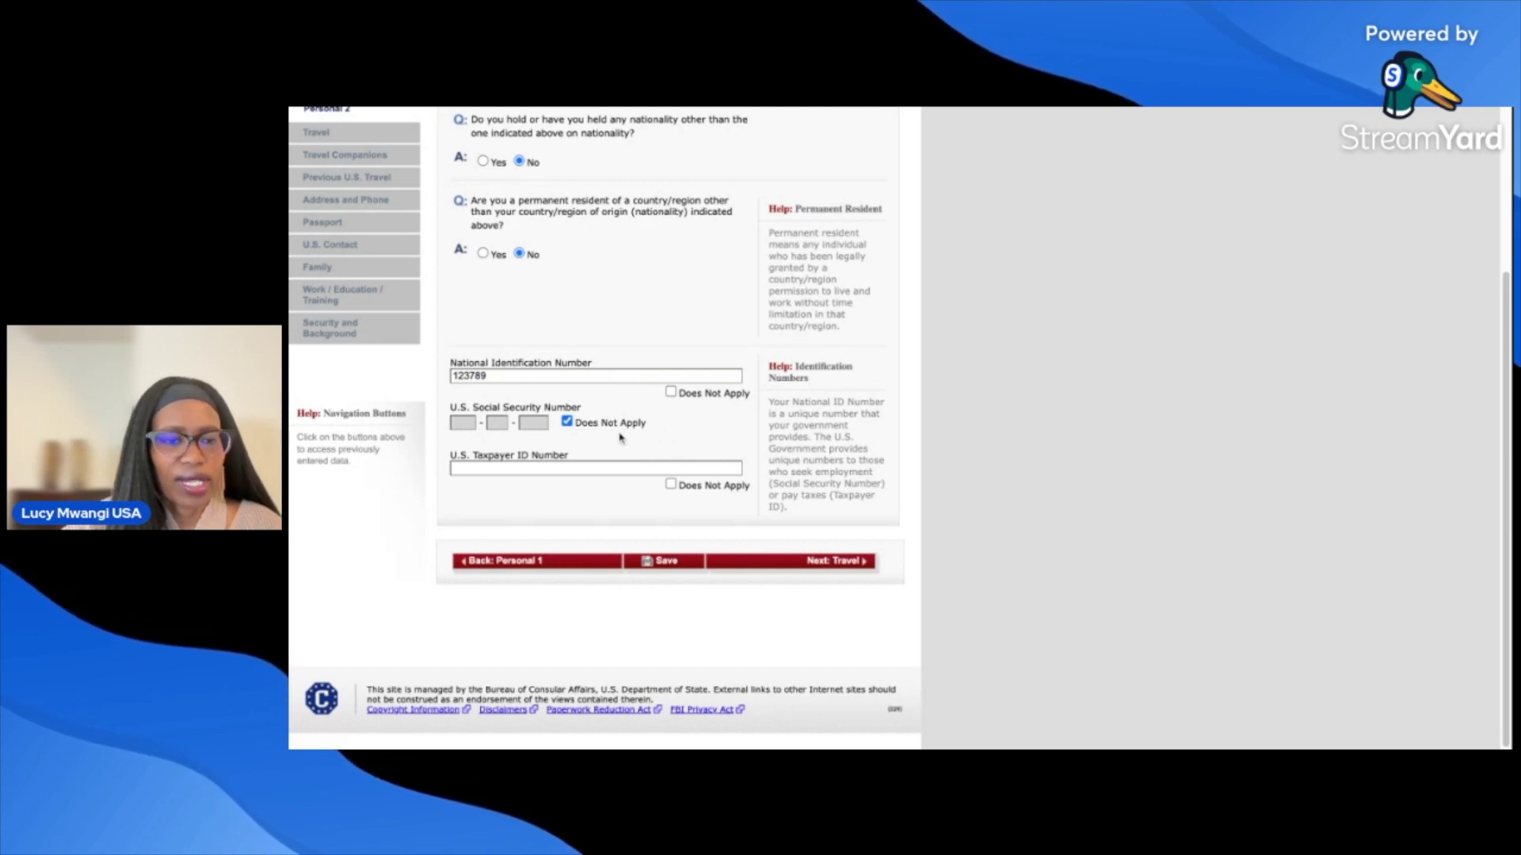
{"action": "left_click", "coordinate": [670, 484]}
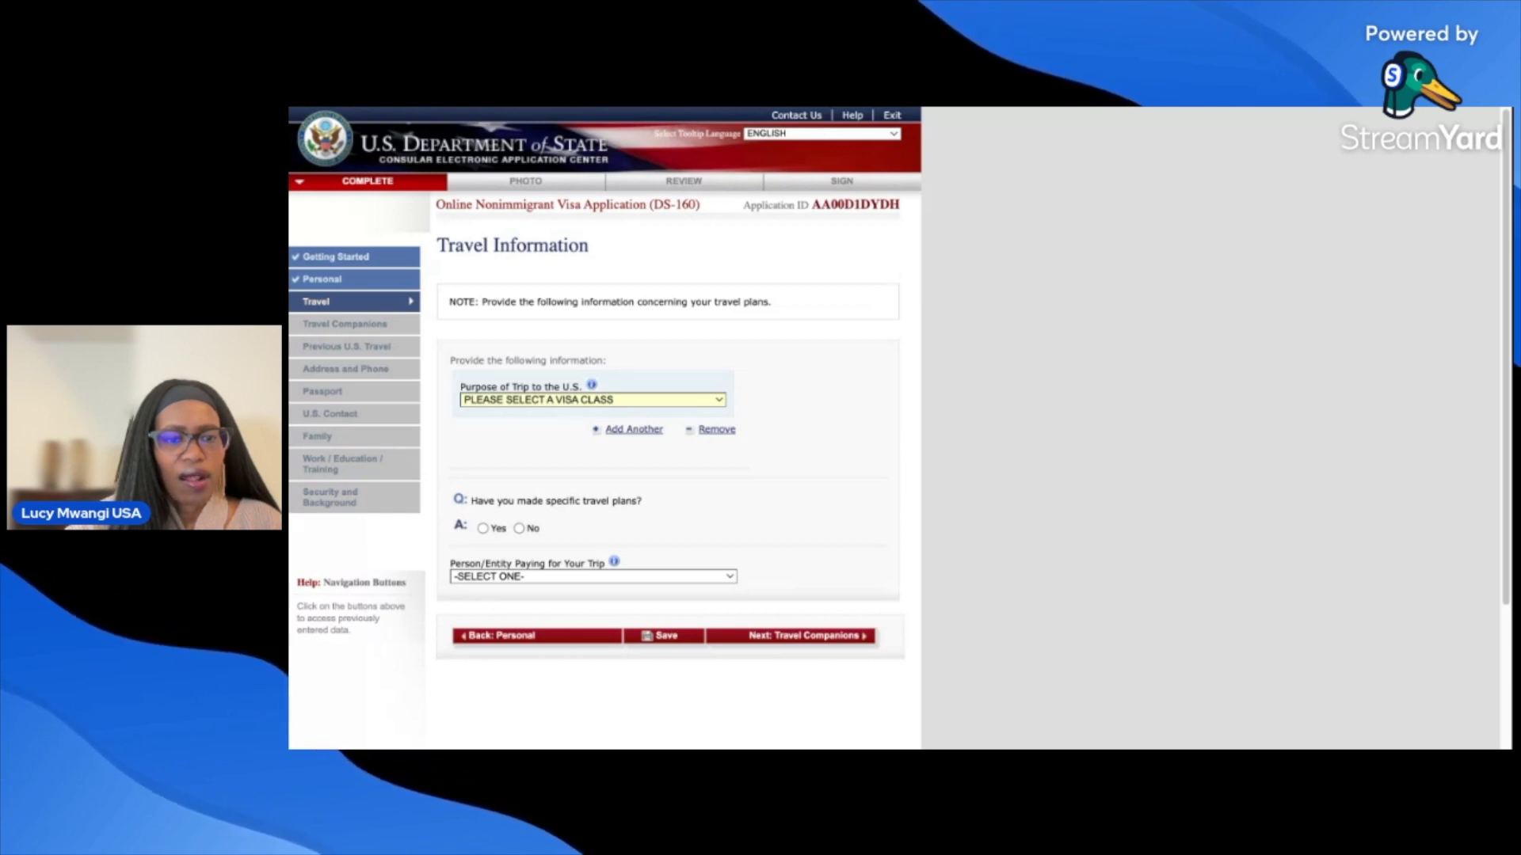
Step: Set trip purpose to TEMP. BUSINESS PLEASURE VISITOR (B), specified as TOURISM/MEDICAL TREATMENT (B2)
{"action": "key", "text": "Down"}
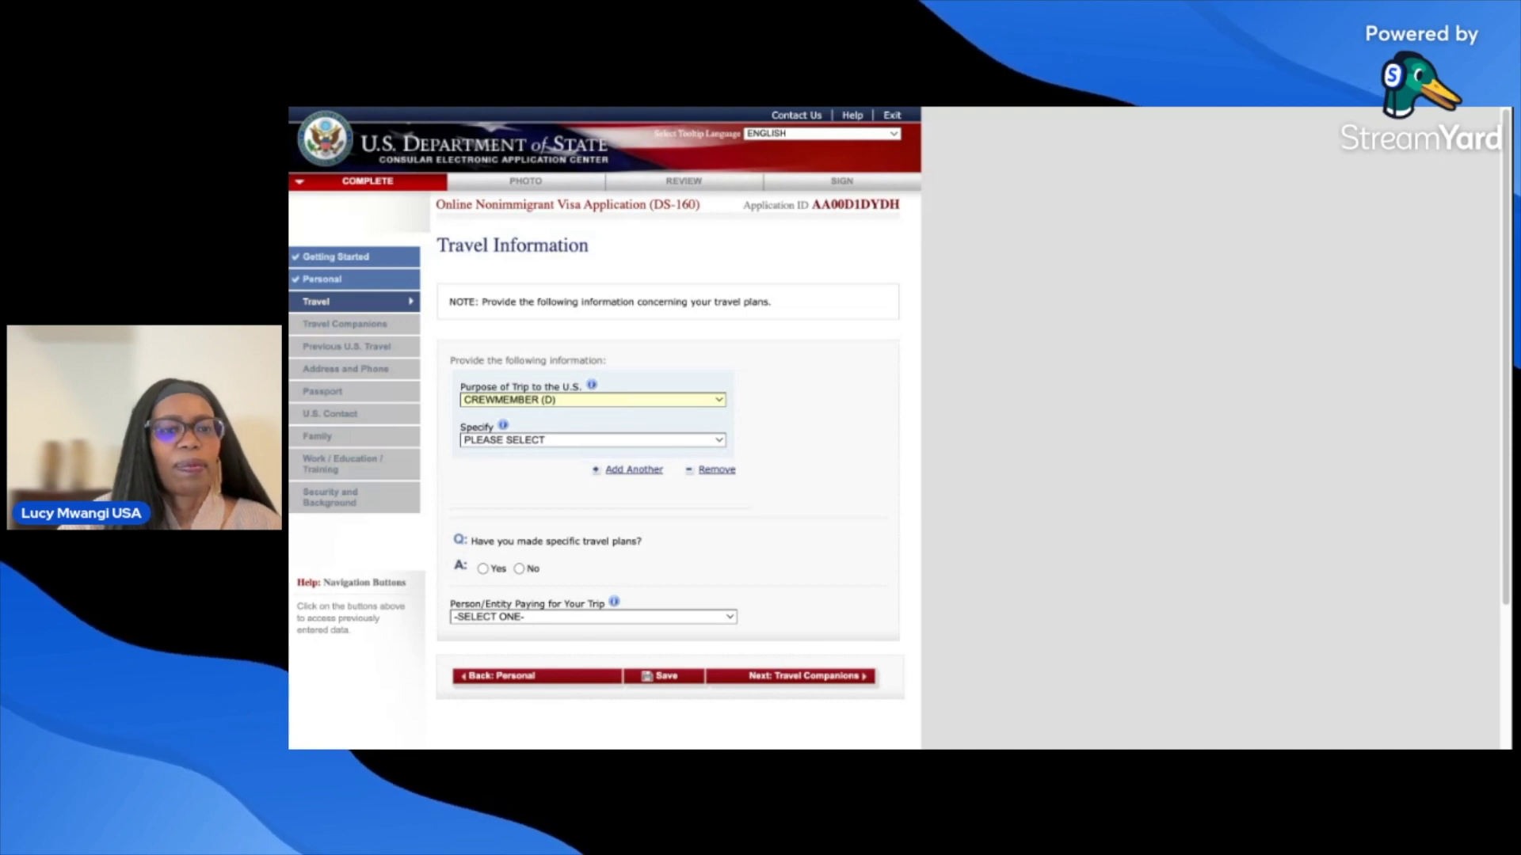
{"action": "key", "text": "Up"}
{"action": "key", "text": "Up"}
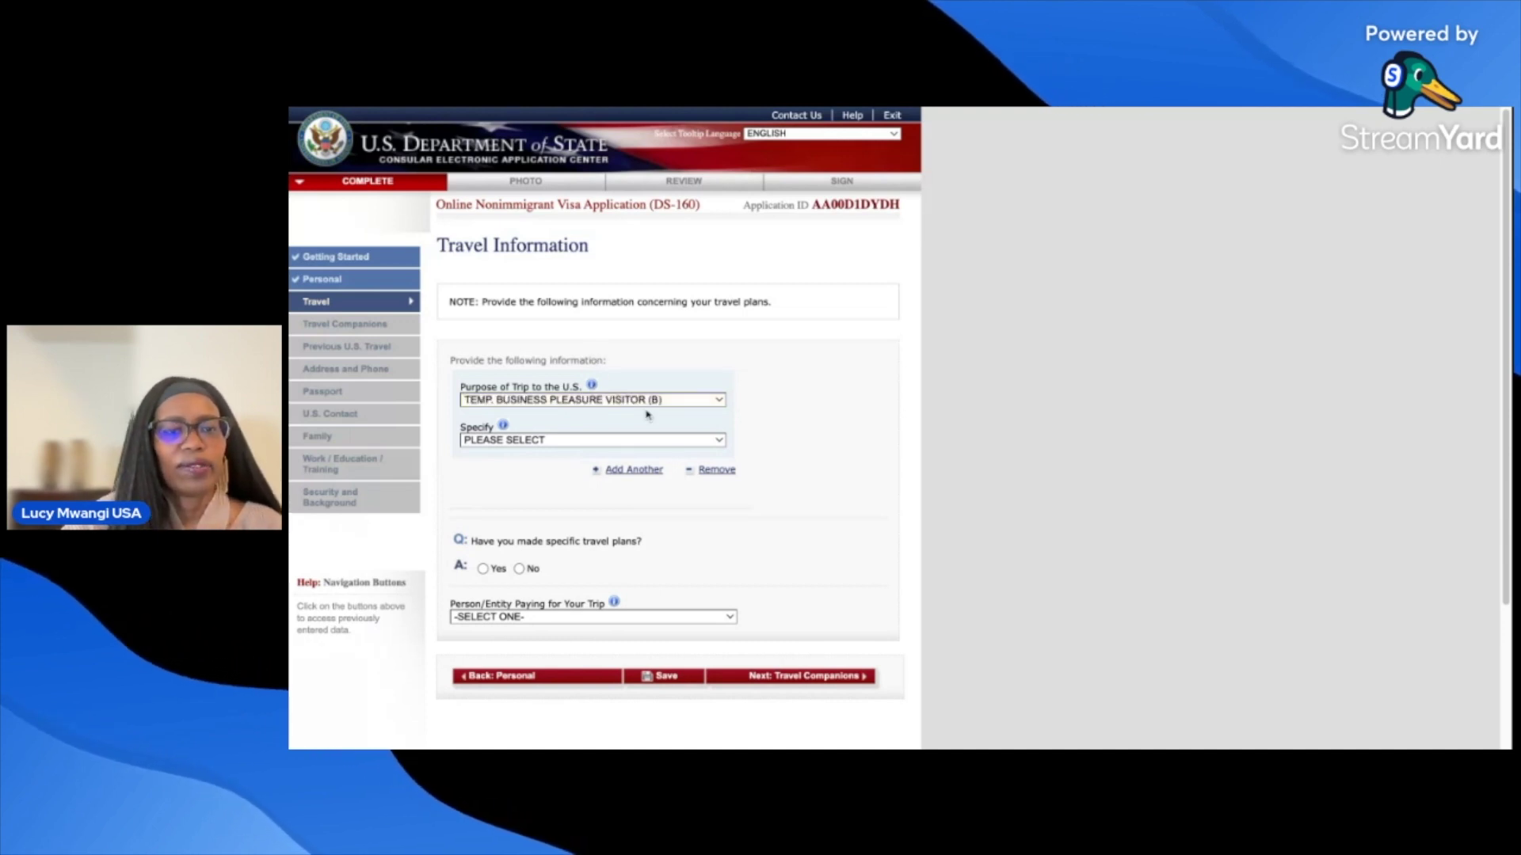
{"action": "left_click", "coordinate": [541, 442]}
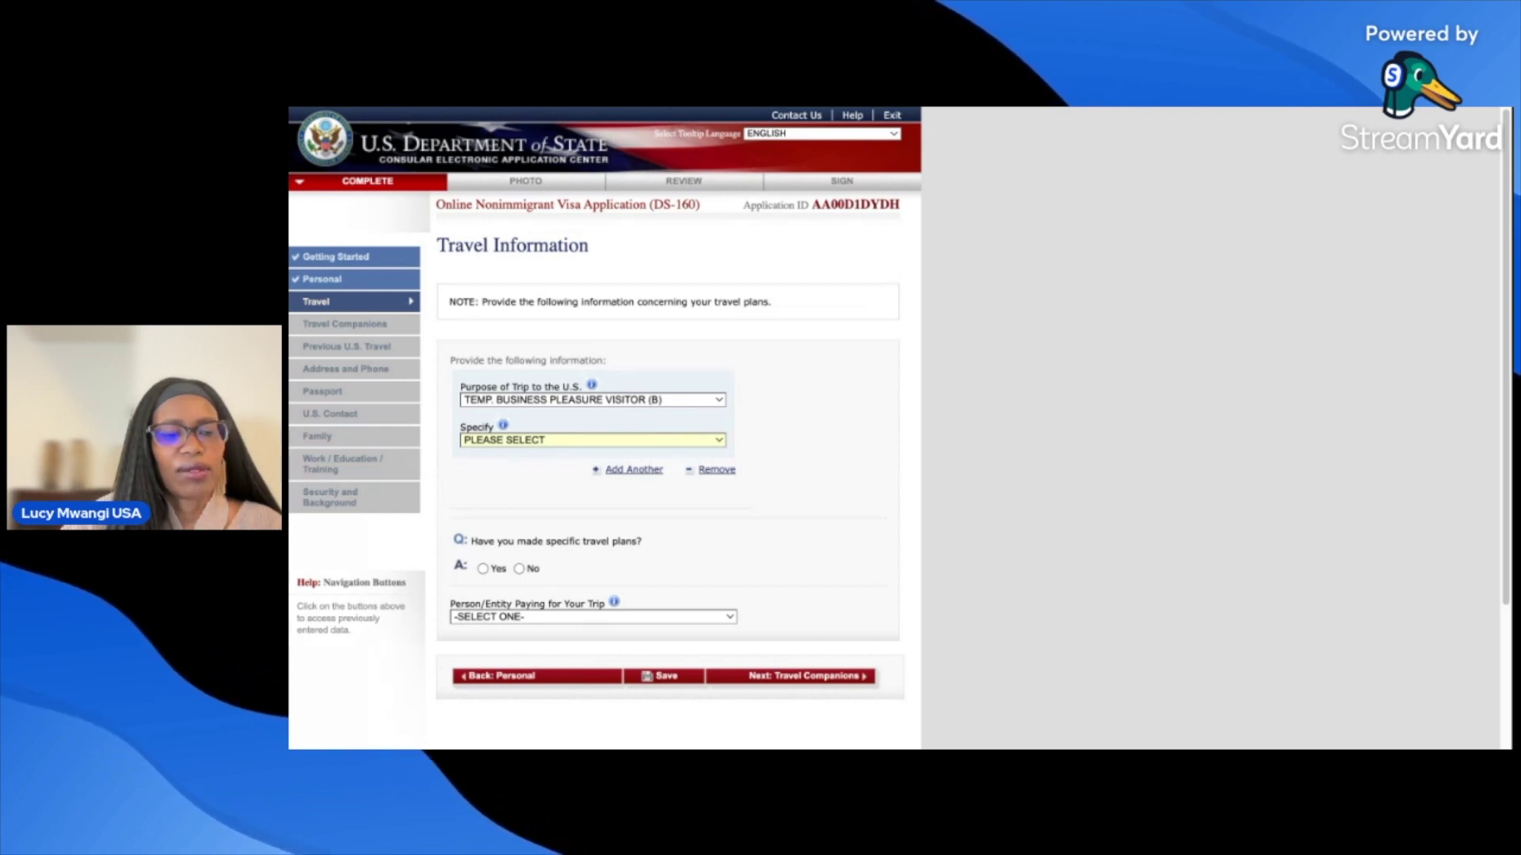
{"action": "left_click", "coordinate": [587, 496]}
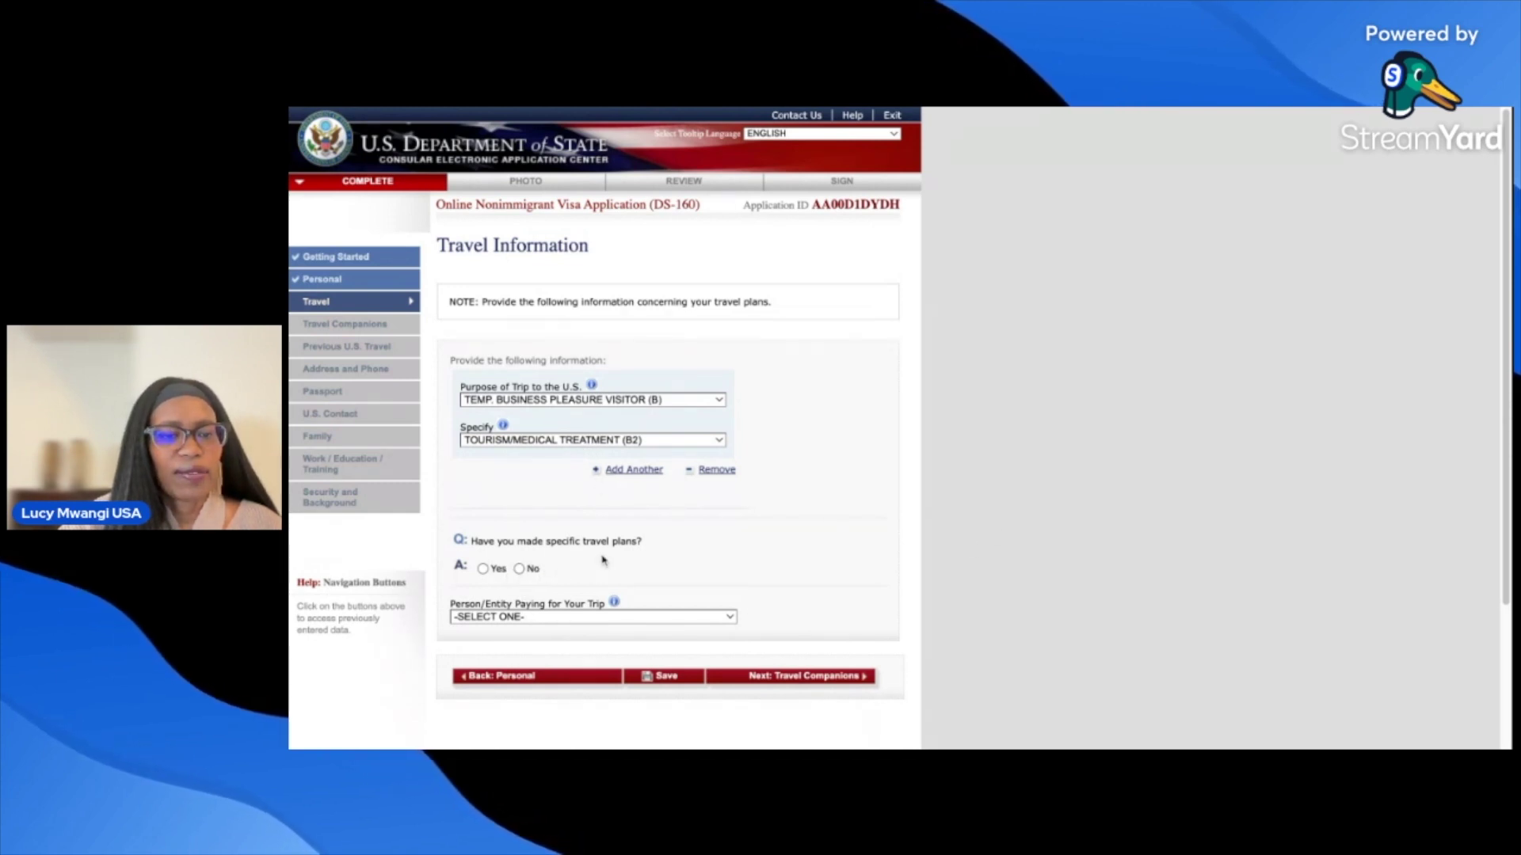
Step: Answer Yes to specific travel plans and enter arrival on 04 APR 2024 in ATLANTA
{"action": "left_click", "coordinate": [482, 569]}
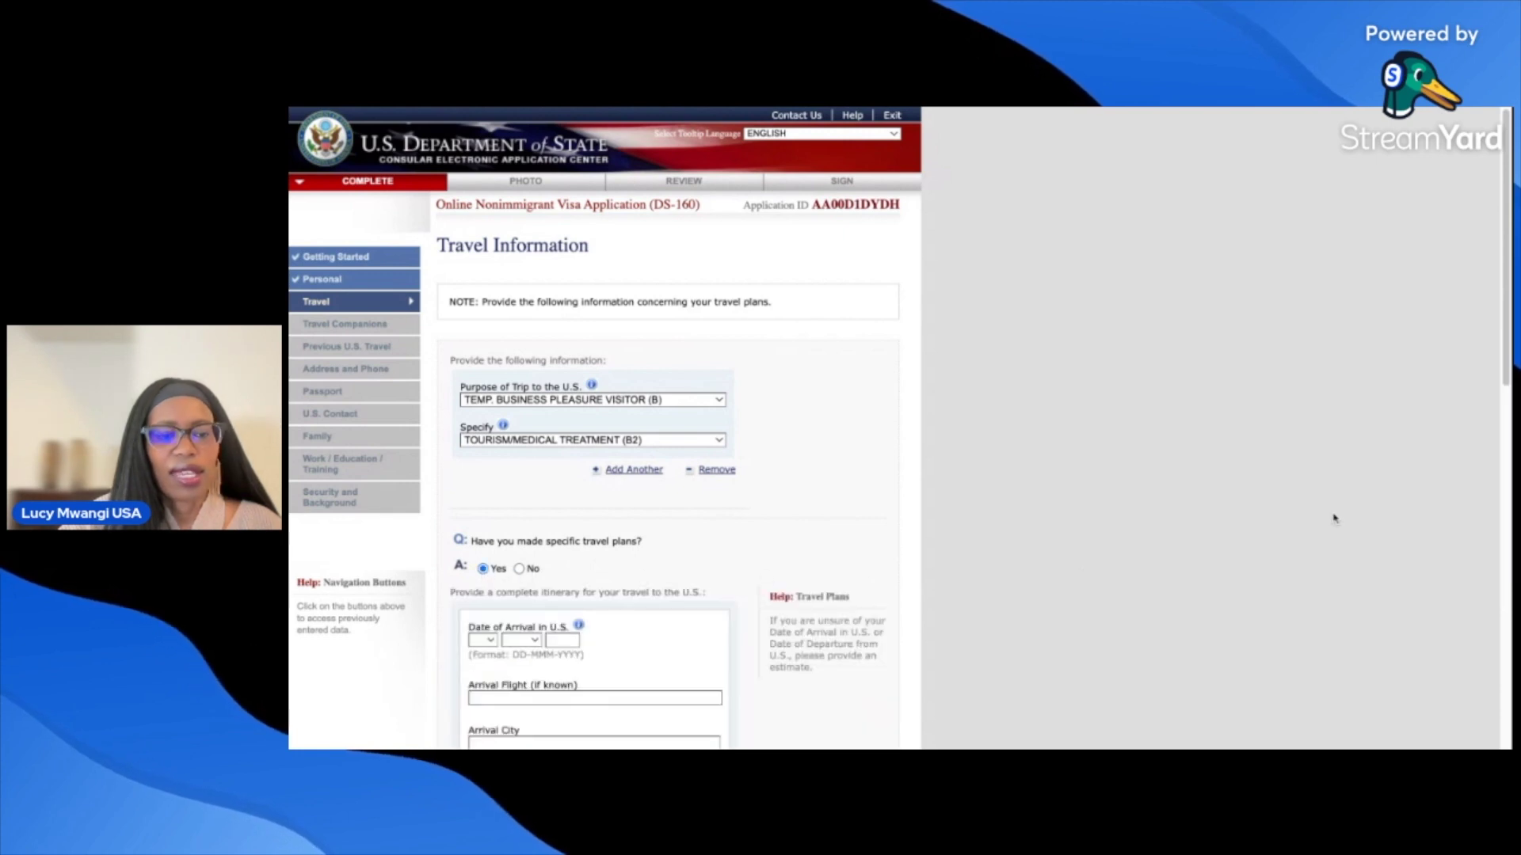
{"action": "scroll", "coordinate": [1507, 368], "scroll_direction": "down", "scroll_amount": 3}
{"action": "scroll", "coordinate": [1507, 368], "scroll_direction": "down", "scroll_amount": 2}
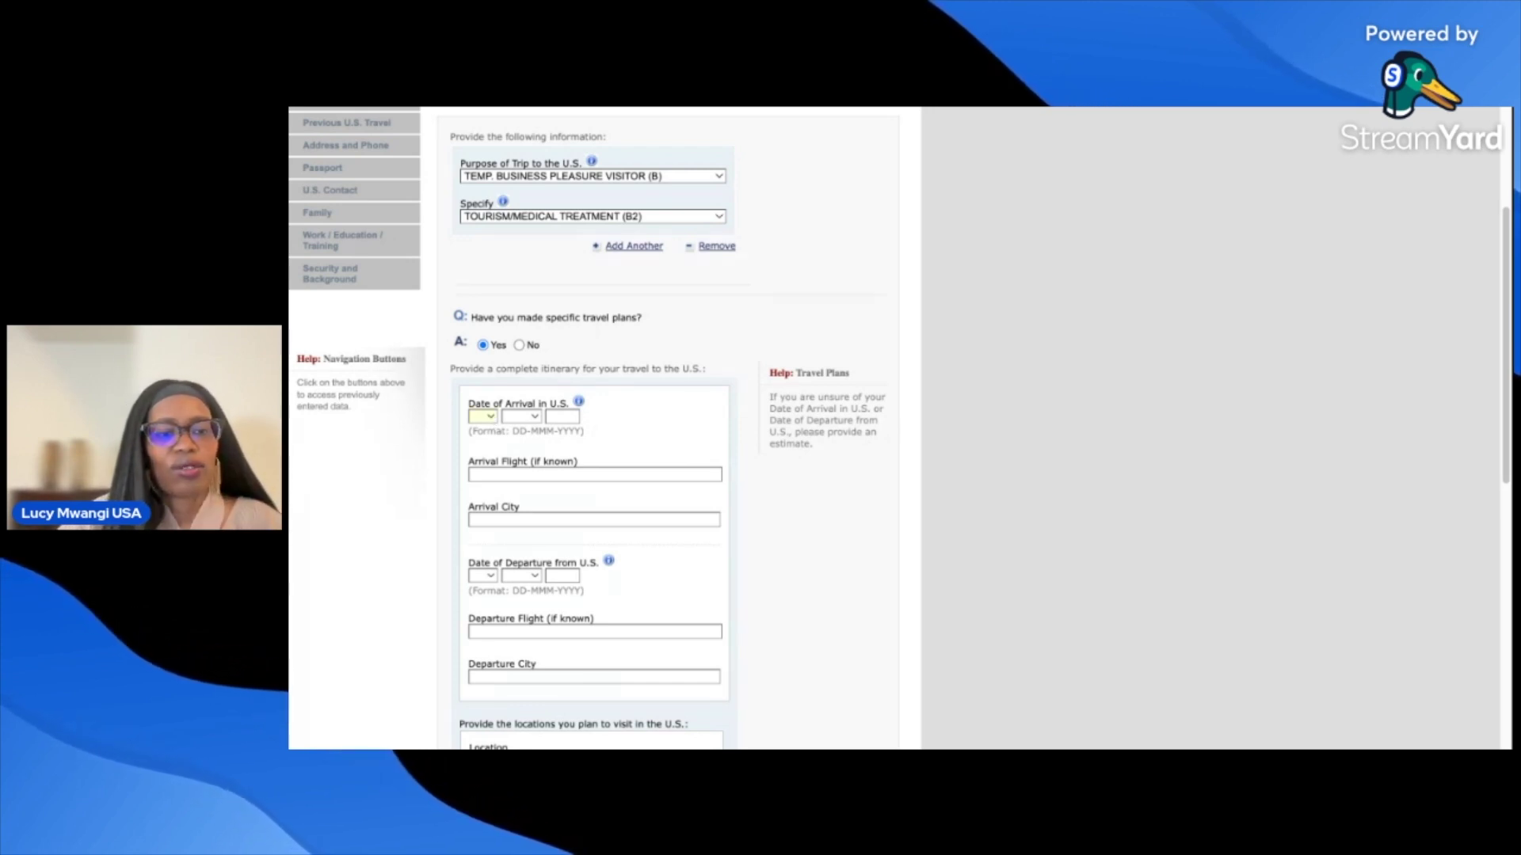
{"action": "left_click", "coordinate": [523, 444]}
{"action": "left_click", "coordinate": [521, 420]}
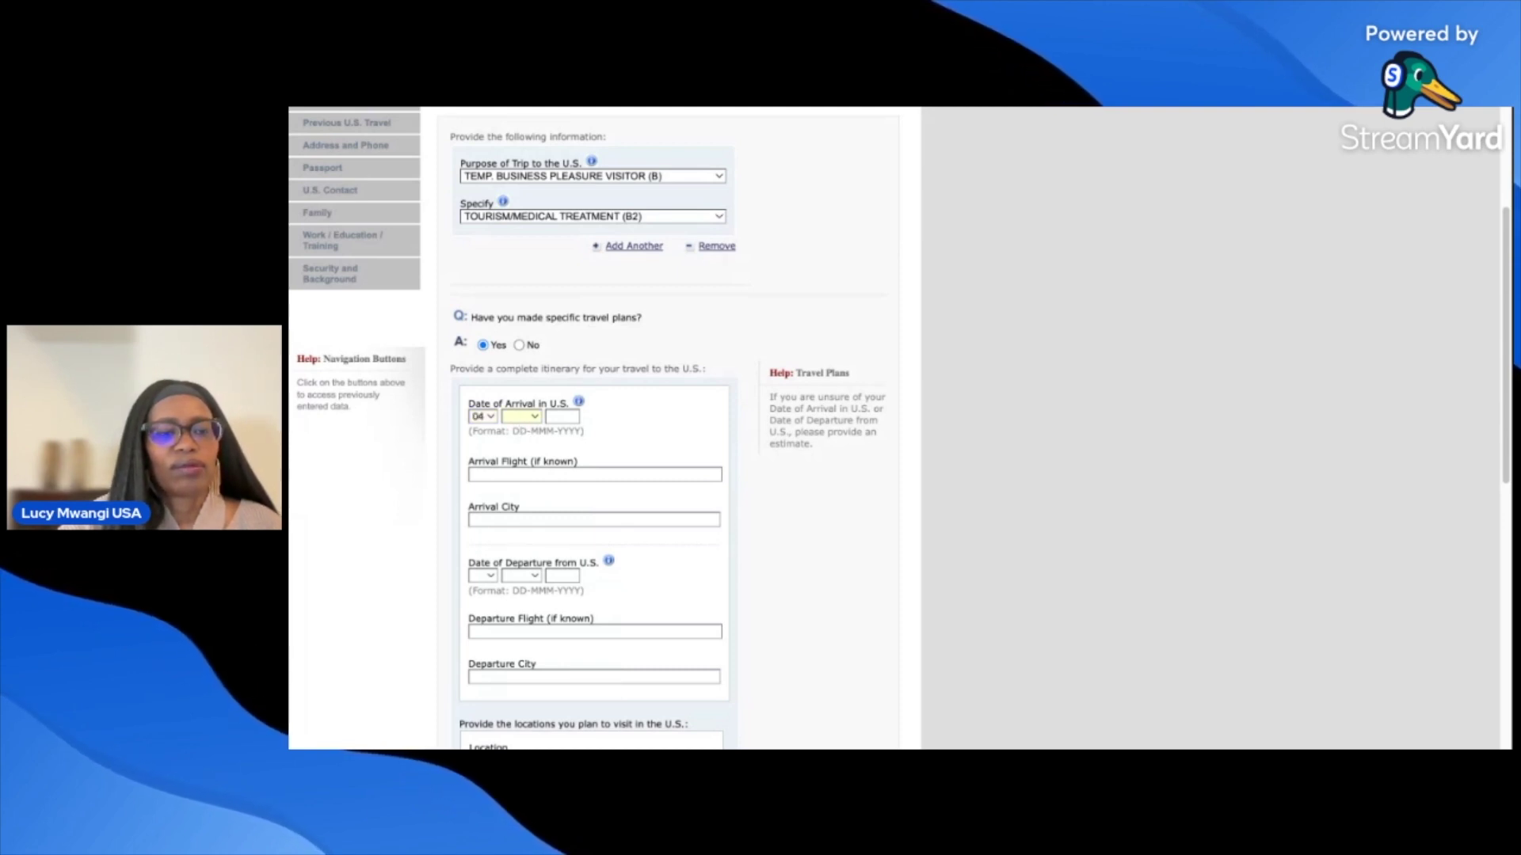
{"action": "left_click", "coordinate": [568, 451]}
{"action": "left_click", "coordinate": [566, 420]}
{"action": "type", "text": "2024"}
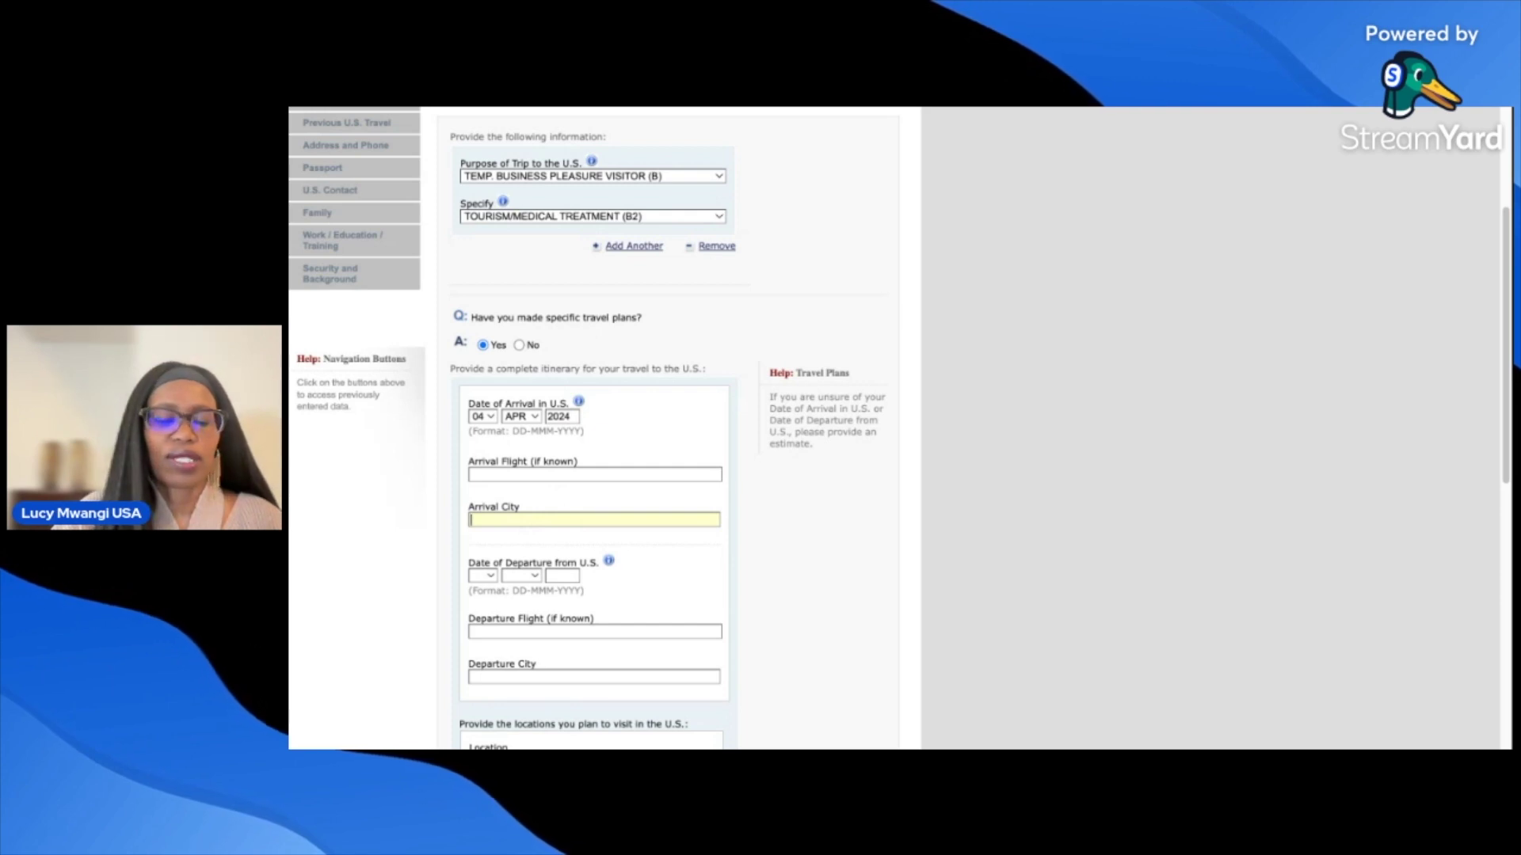
{"action": "type", "text": "AT"}
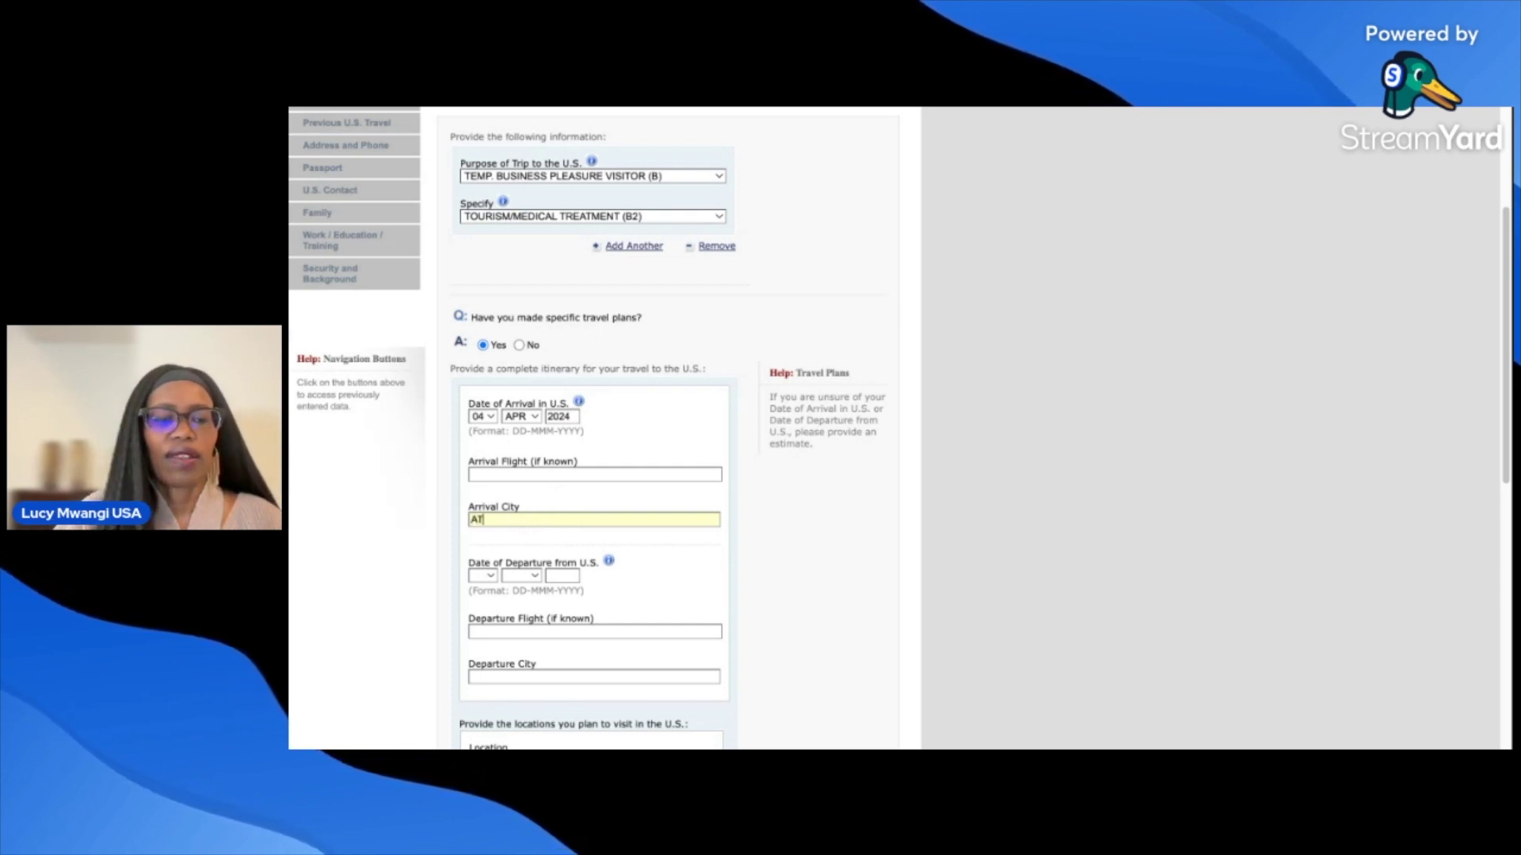
{"action": "type", "text": "L"}
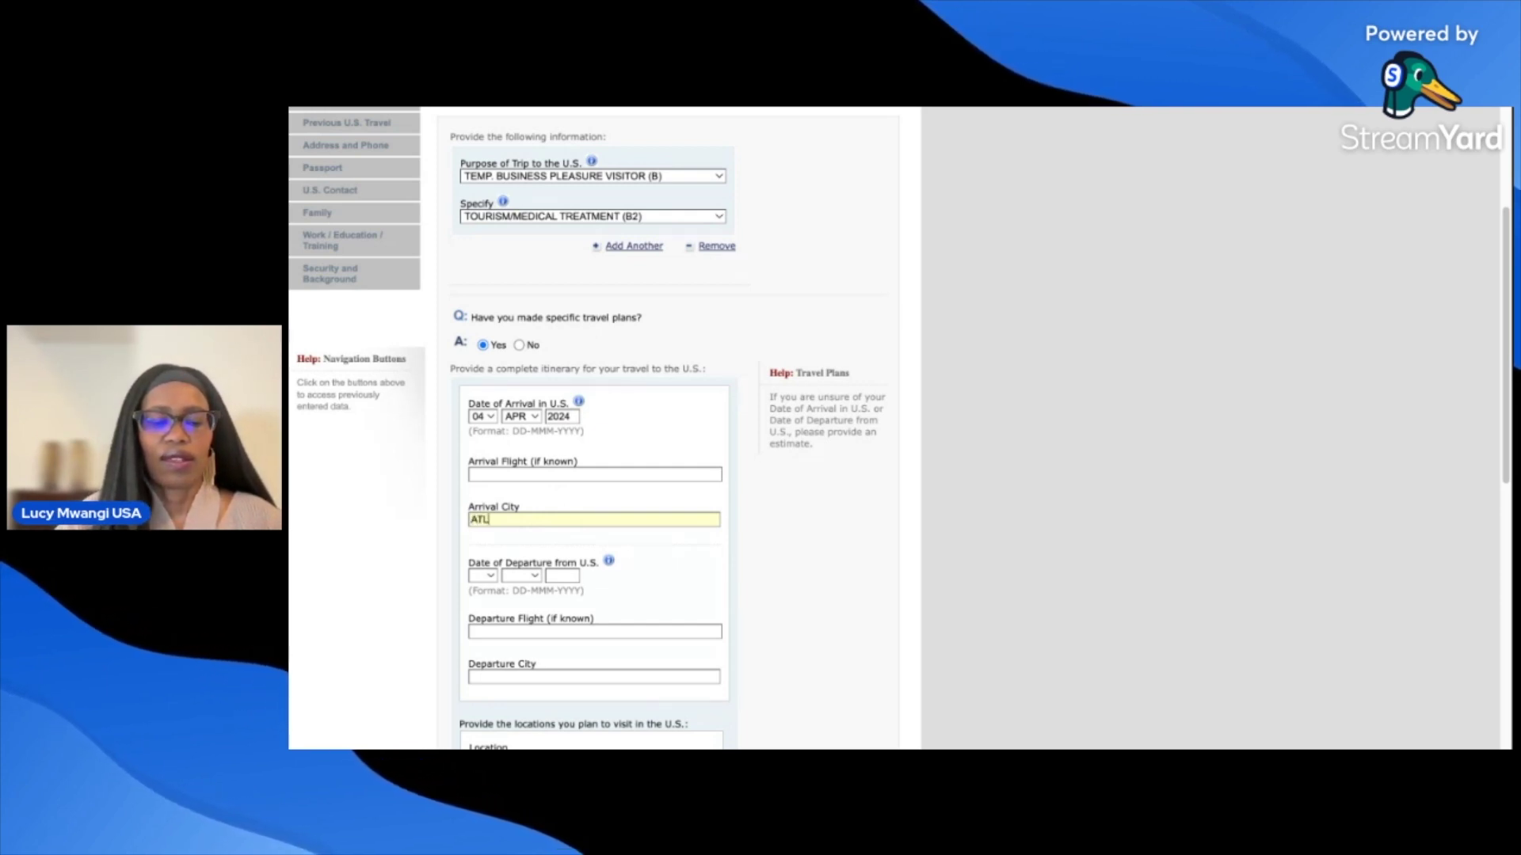
{"action": "type", "text": "ANTA"}
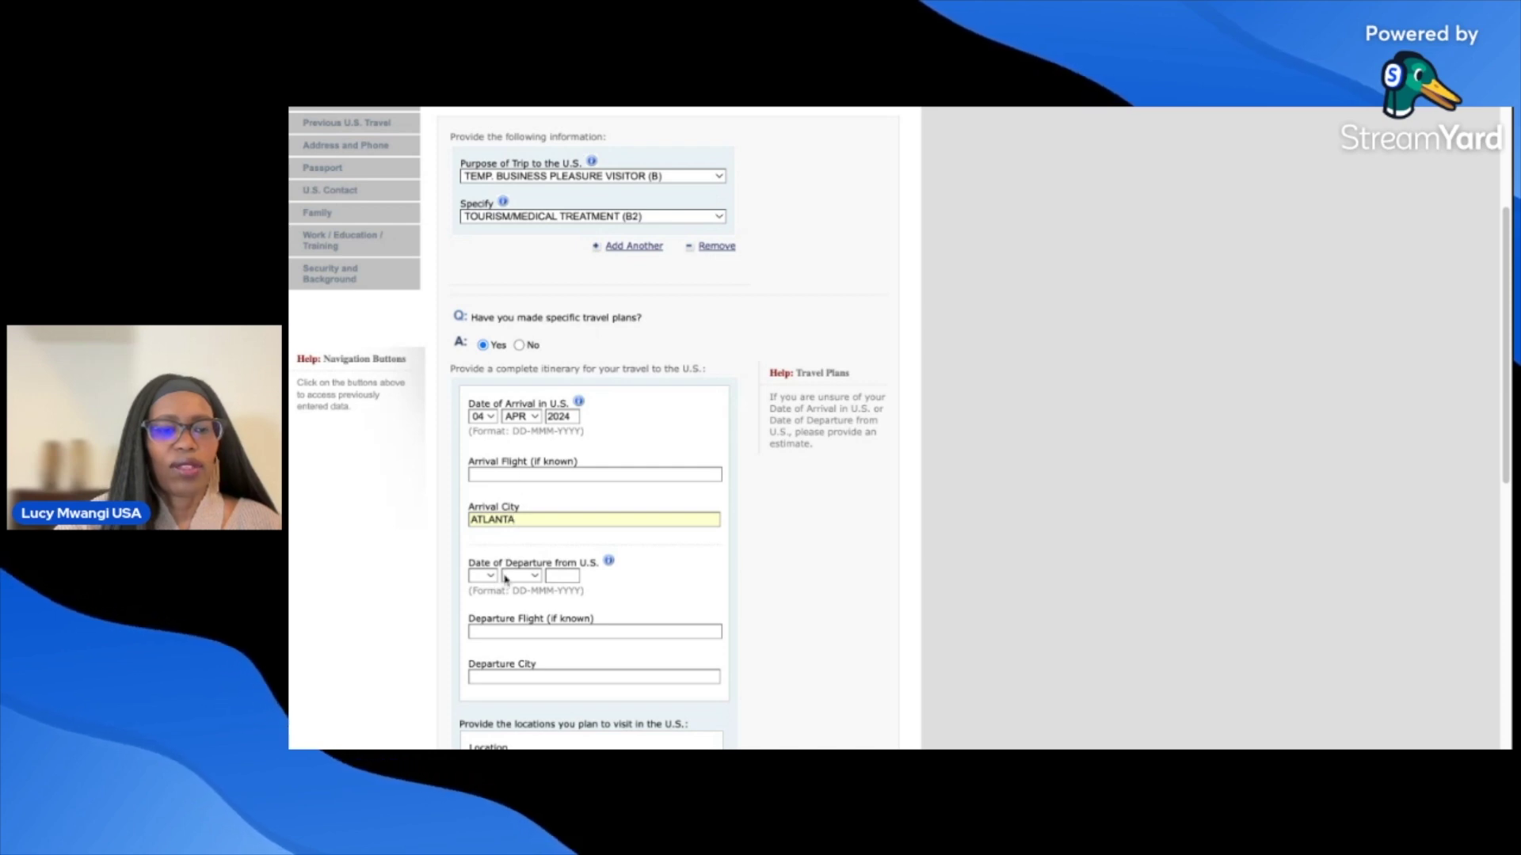
Step: Enter departure on 15 APR 2024 from ATLANTA
{"action": "scroll", "coordinate": [492, 422], "scroll_direction": "down", "scroll_amount": 2}
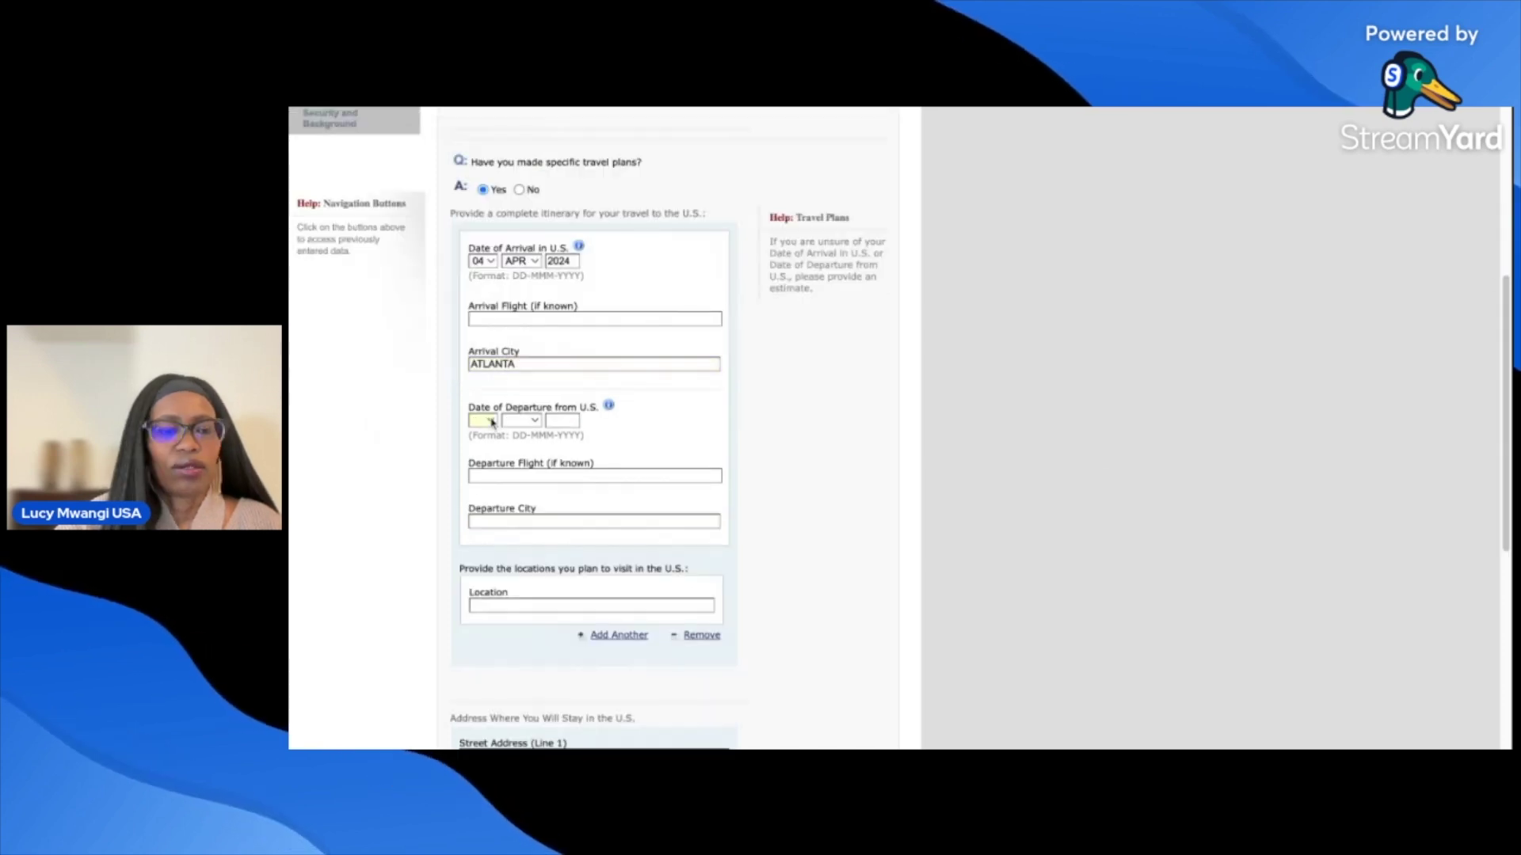
{"action": "type", "text": "04"}
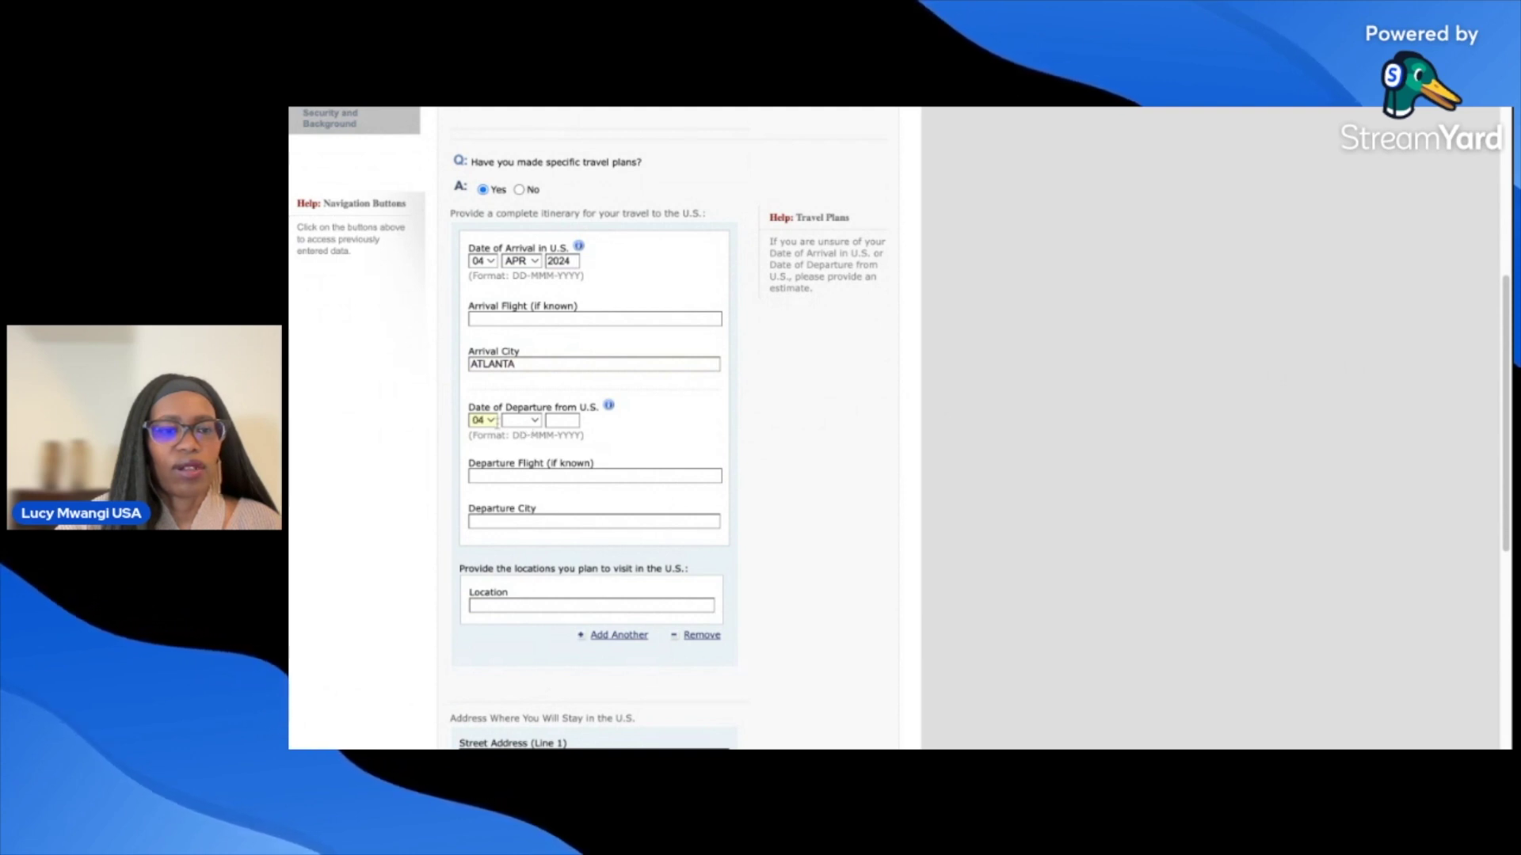
{"action": "type", "text": "15"}
{"action": "key", "text": "Tab"}
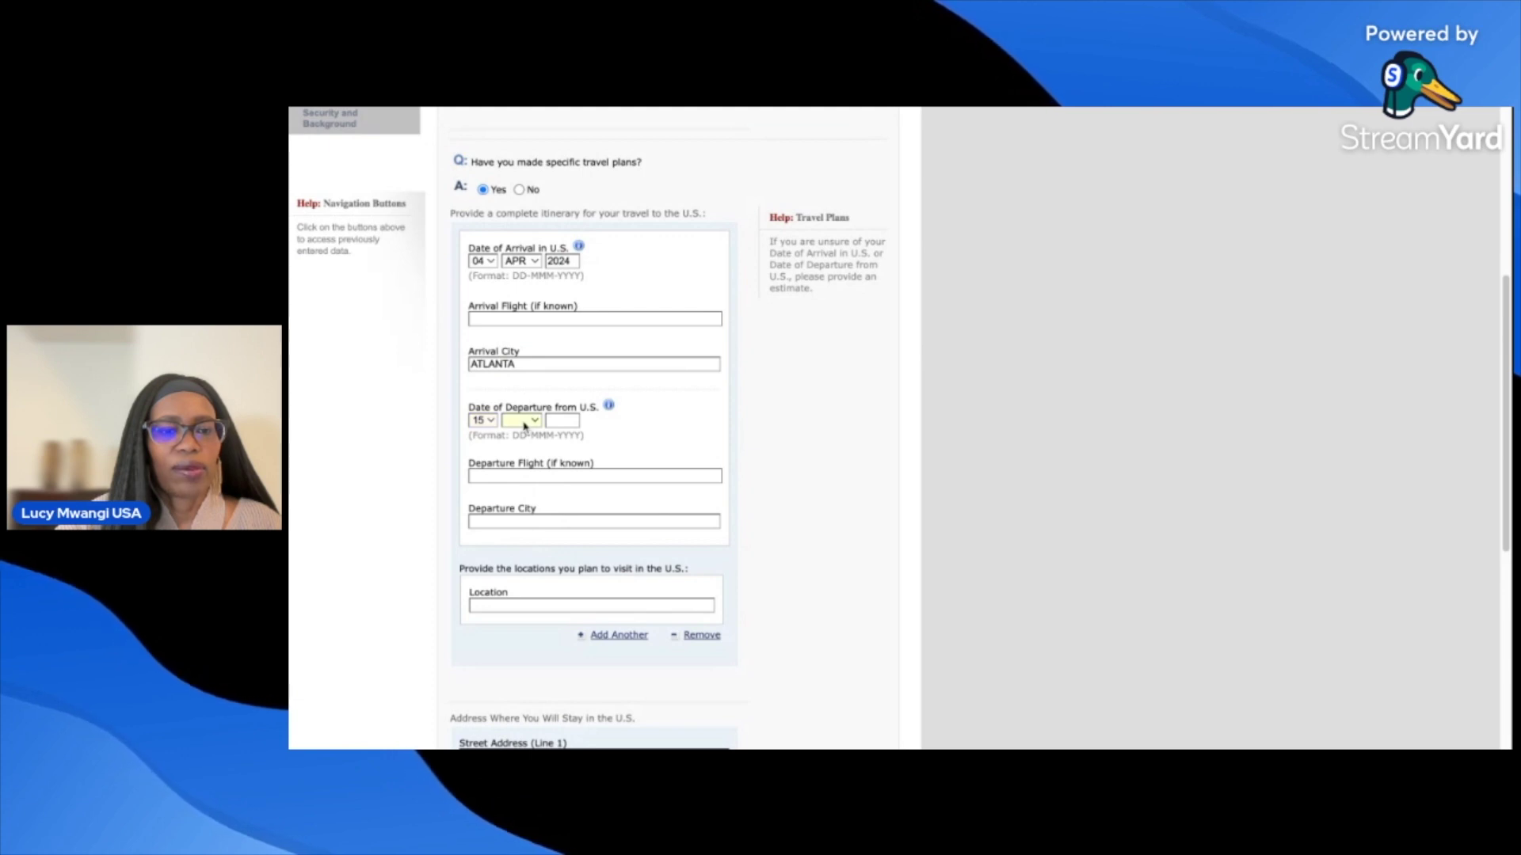
{"action": "type", "text": "apr"}
{"action": "left_click", "coordinate": [561, 420]}
{"action": "type", "text": "2024"}
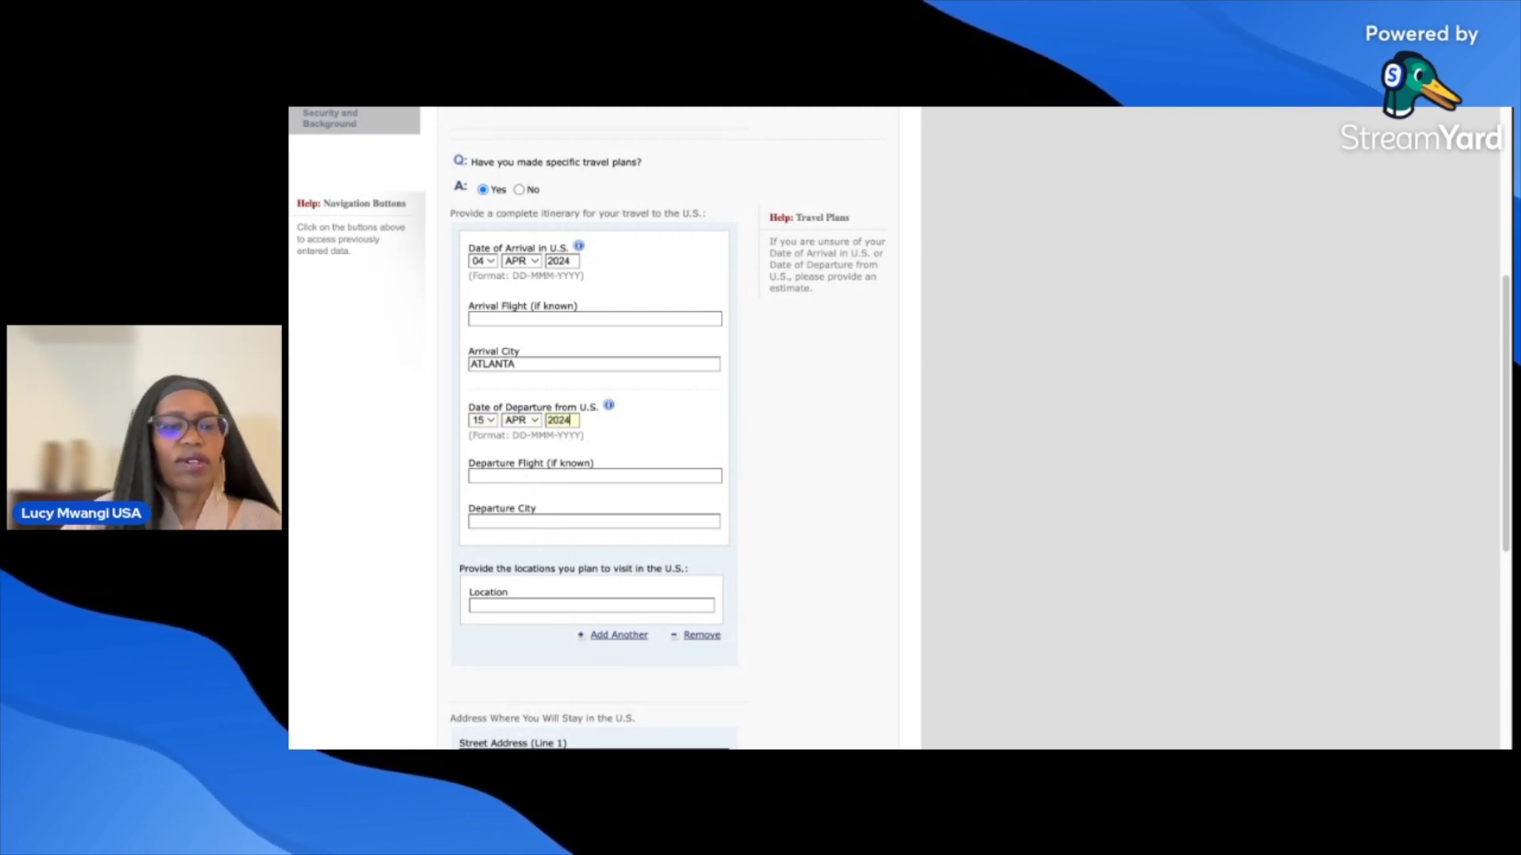
{"action": "left_click", "coordinate": [527, 521]}
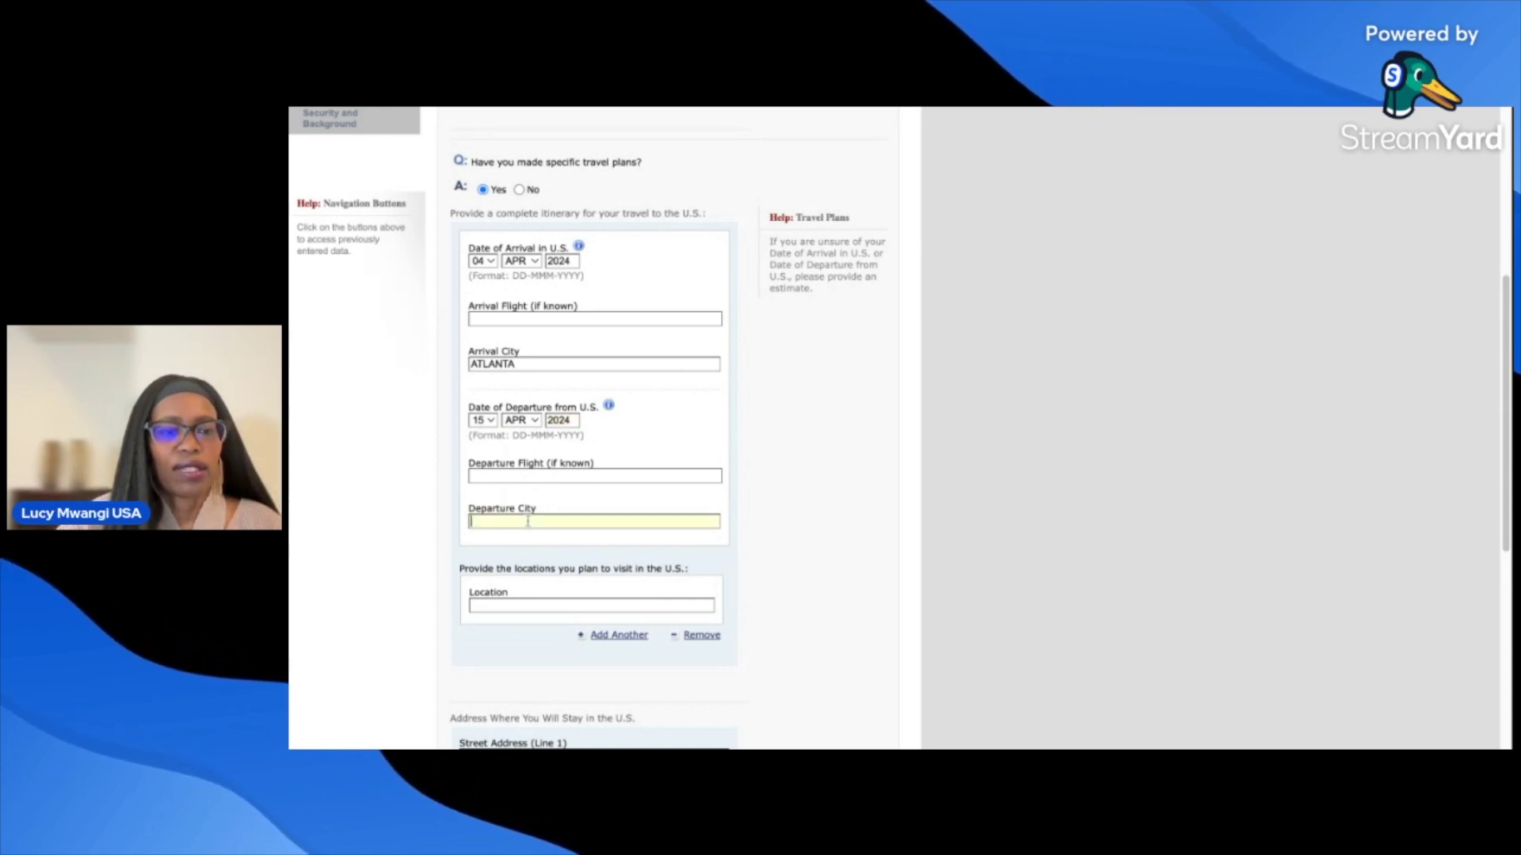
{"action": "type", "text": "ATLANTA"}
{"action": "scroll", "coordinate": [594, 428], "scroll_direction": "up", "scroll_amount": 1}
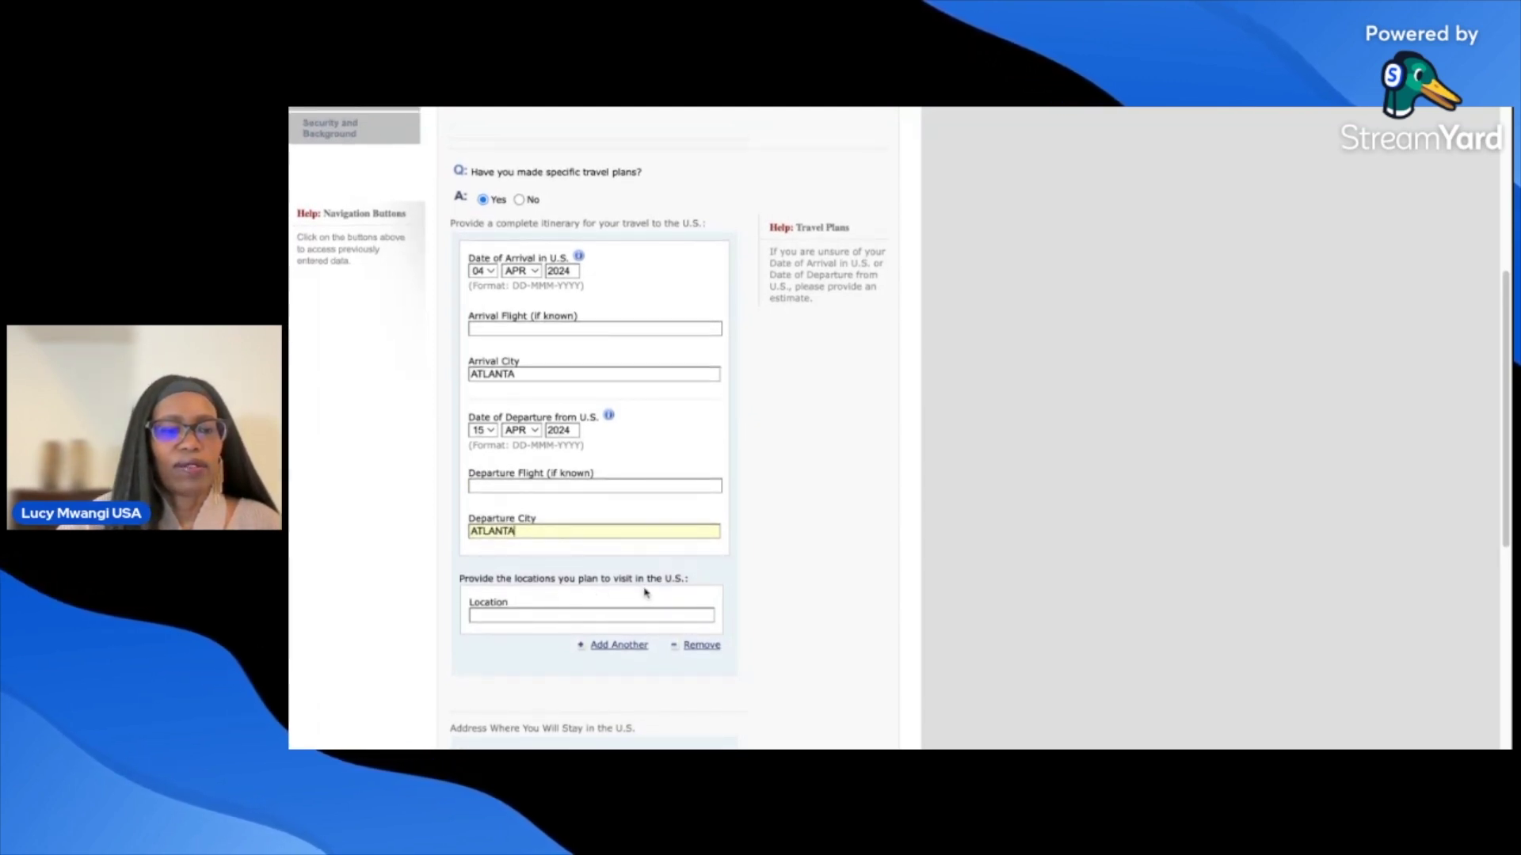
Step: Enter THE WORLD OF COCA-COLA as the U.S. location to visit, correcting a typo along the way
{"action": "type", "text": "THE WORLD OF "}
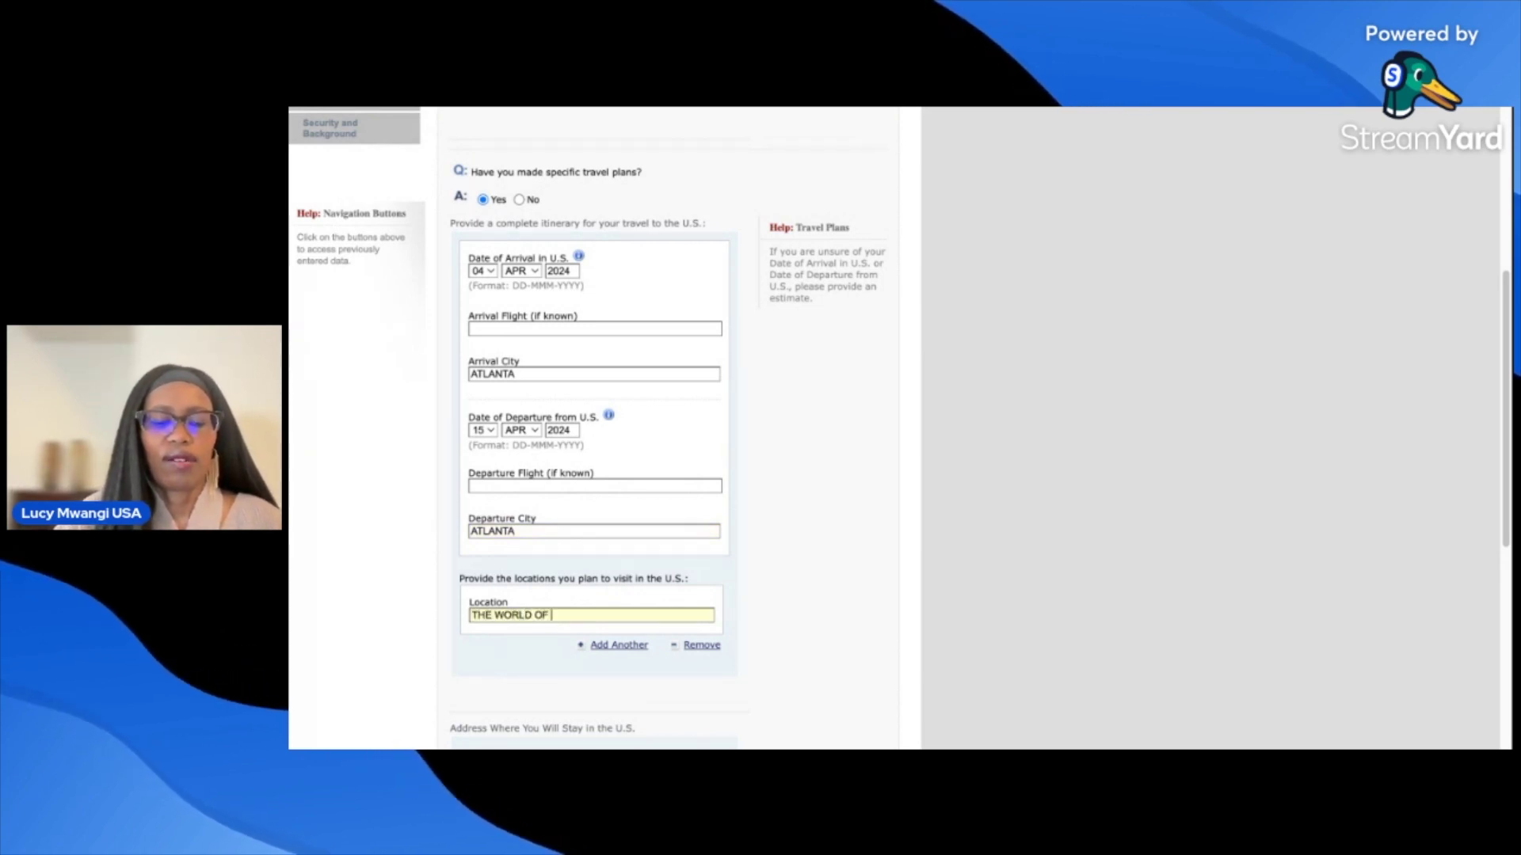
{"action": "type", "text": "COAC"}
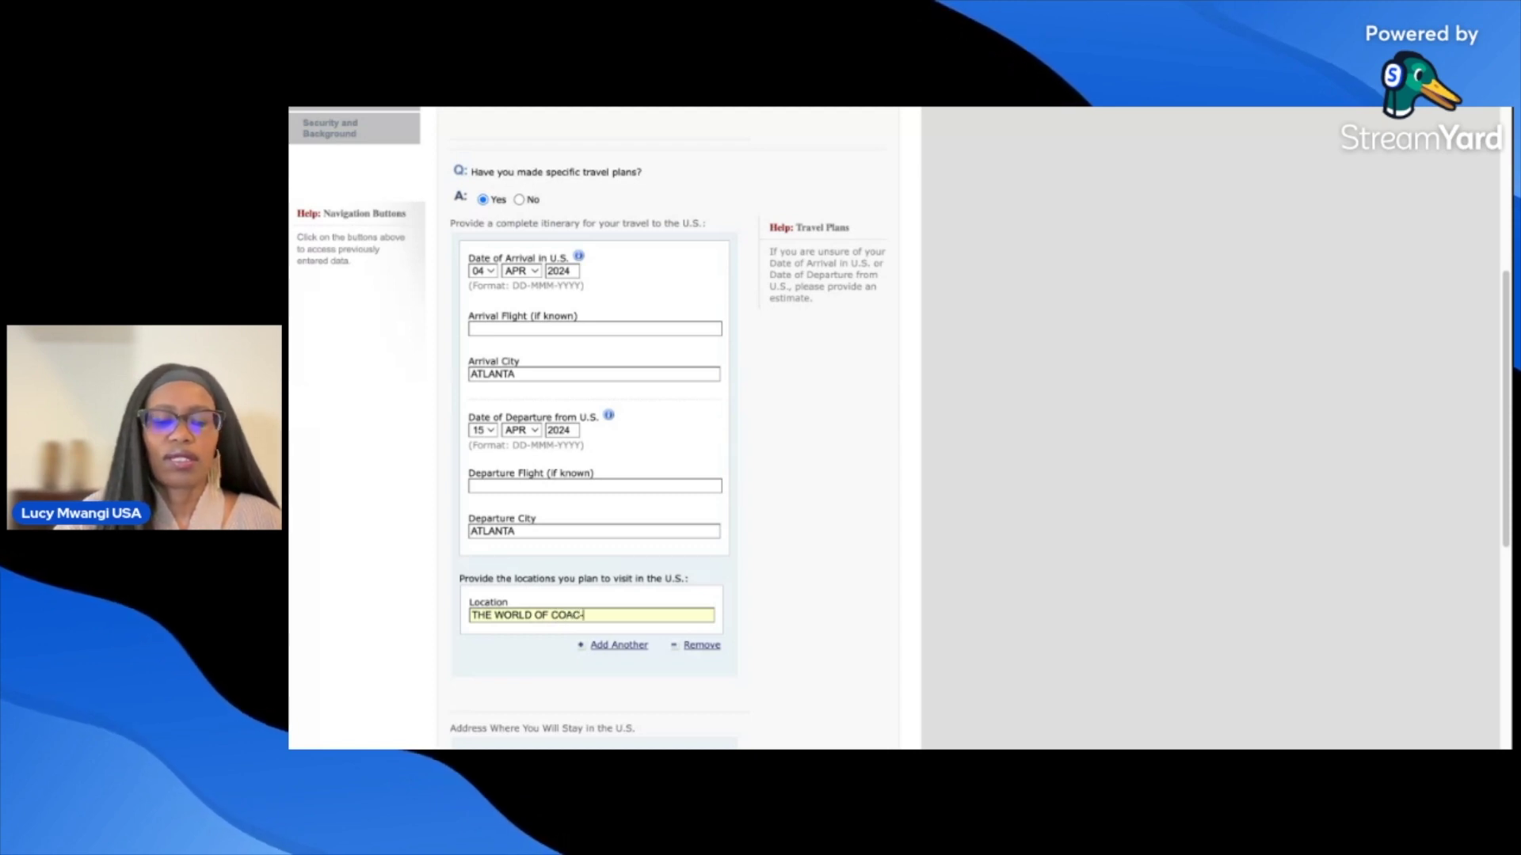
{"action": "key", "text": "BackSpace"}
{"action": "type", "text": "CA-COLA"}
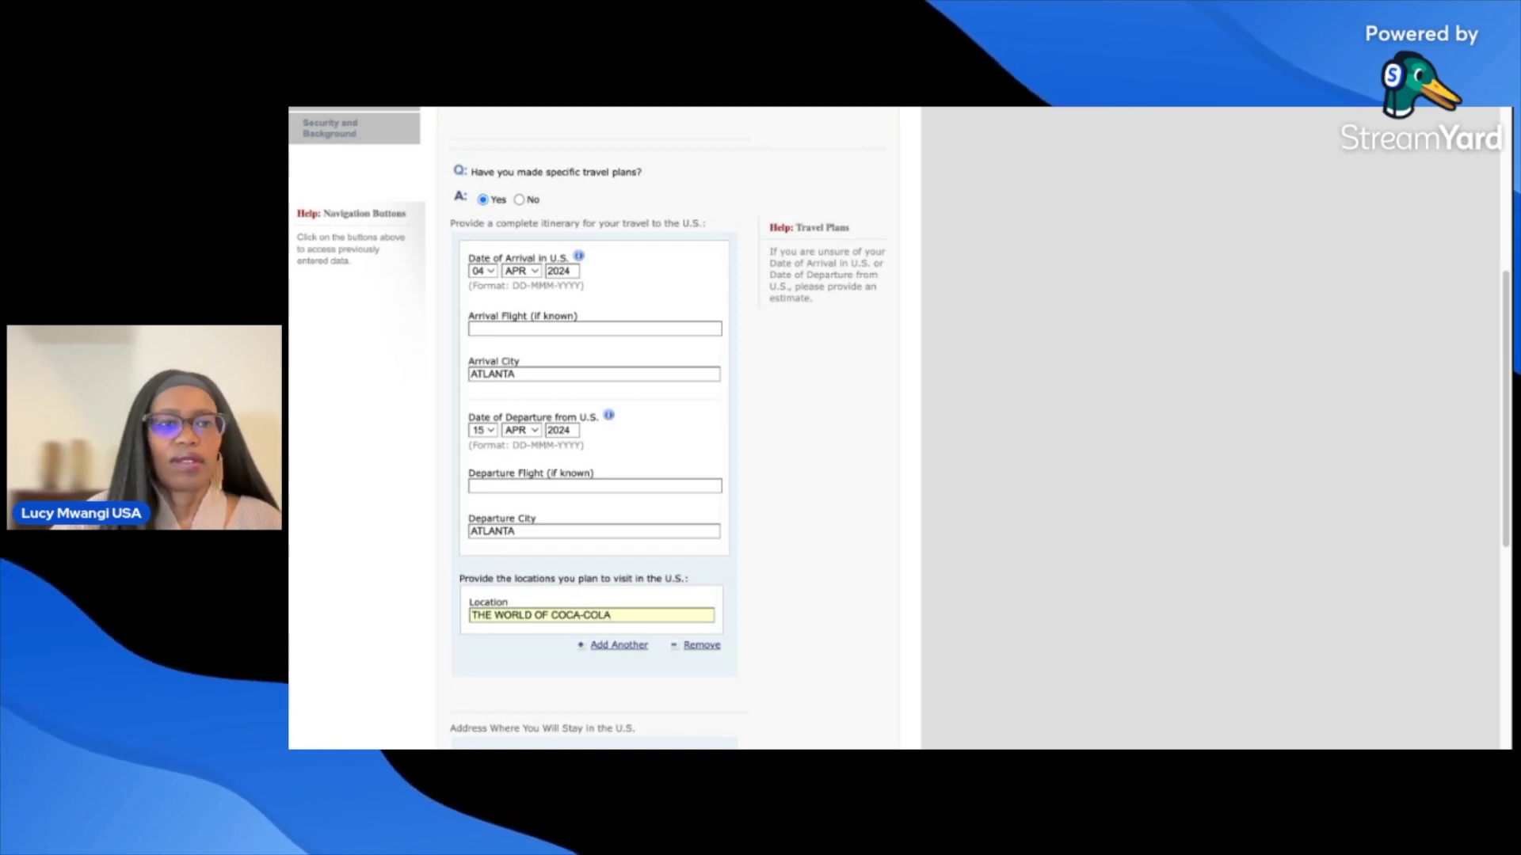
{"action": "scroll", "coordinate": [660, 222], "scroll_direction": "up", "scroll_amount": 3}
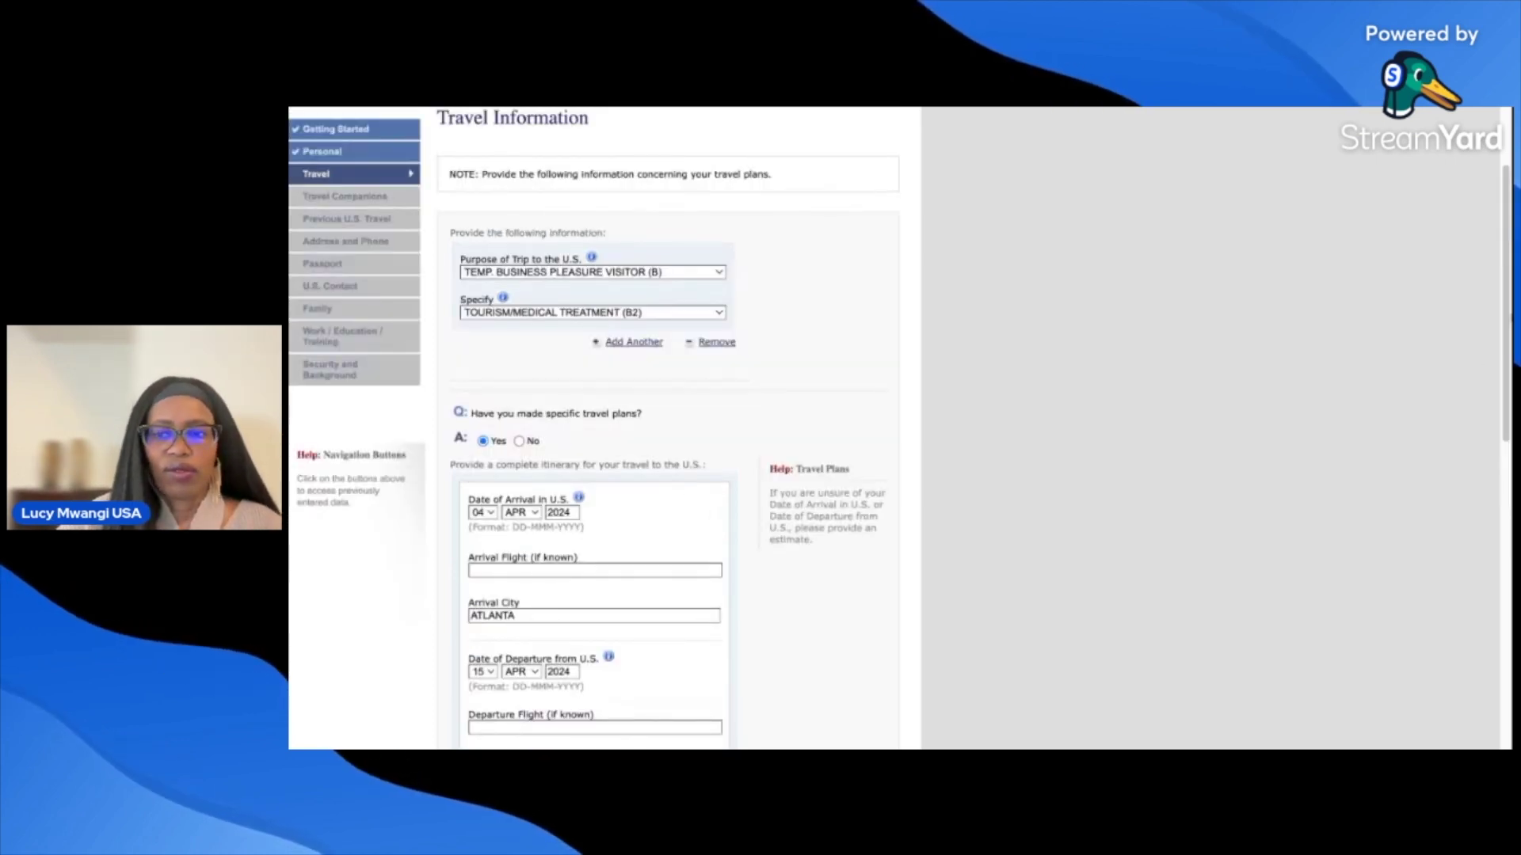
{"action": "scroll", "coordinate": [1508, 302], "scroll_direction": "down", "scroll_amount": 5}
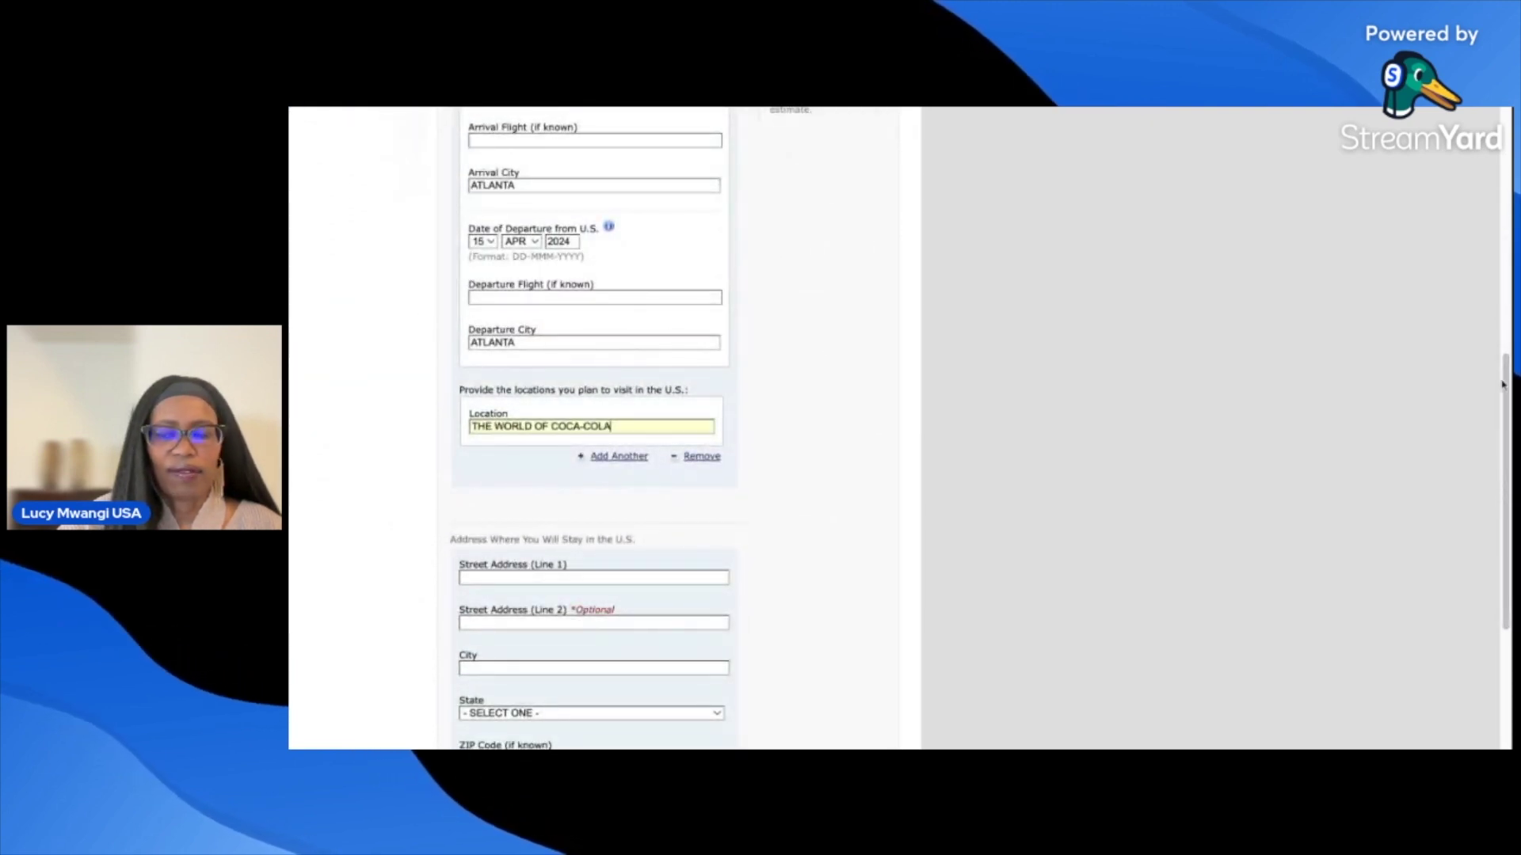
Step: Enter the U.S. stay street, city, state GEORGIA and ZIP, with PRESENT EMPLOYER paying, then continue
{"action": "scroll", "coordinate": [1507, 386], "scroll_direction": "down", "scroll_amount": 3}
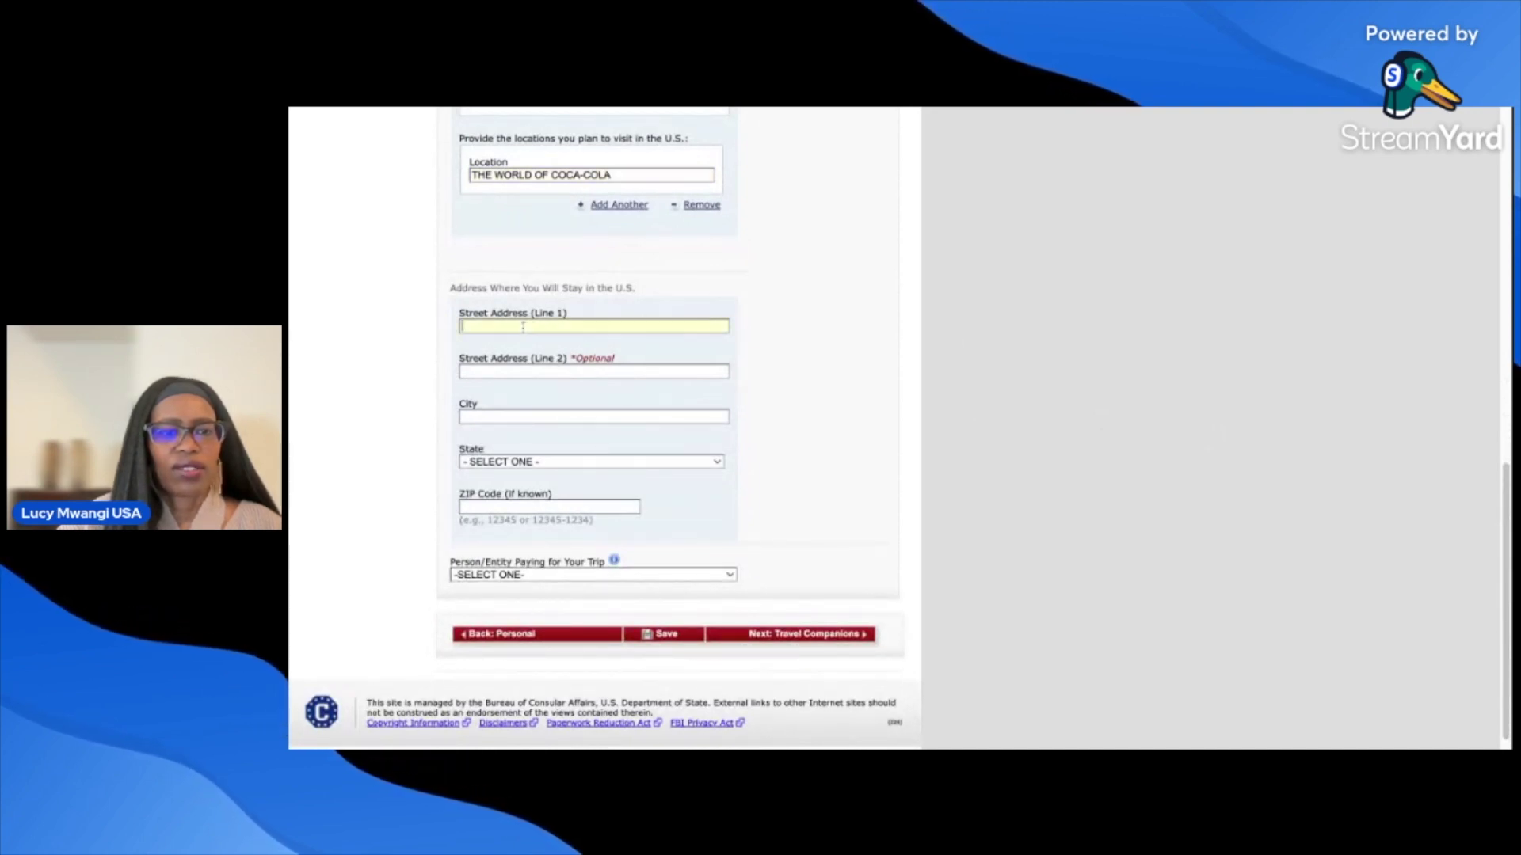
{"action": "left_click", "coordinate": [514, 415]}
{"action": "type", "text": "ATLANTA"}
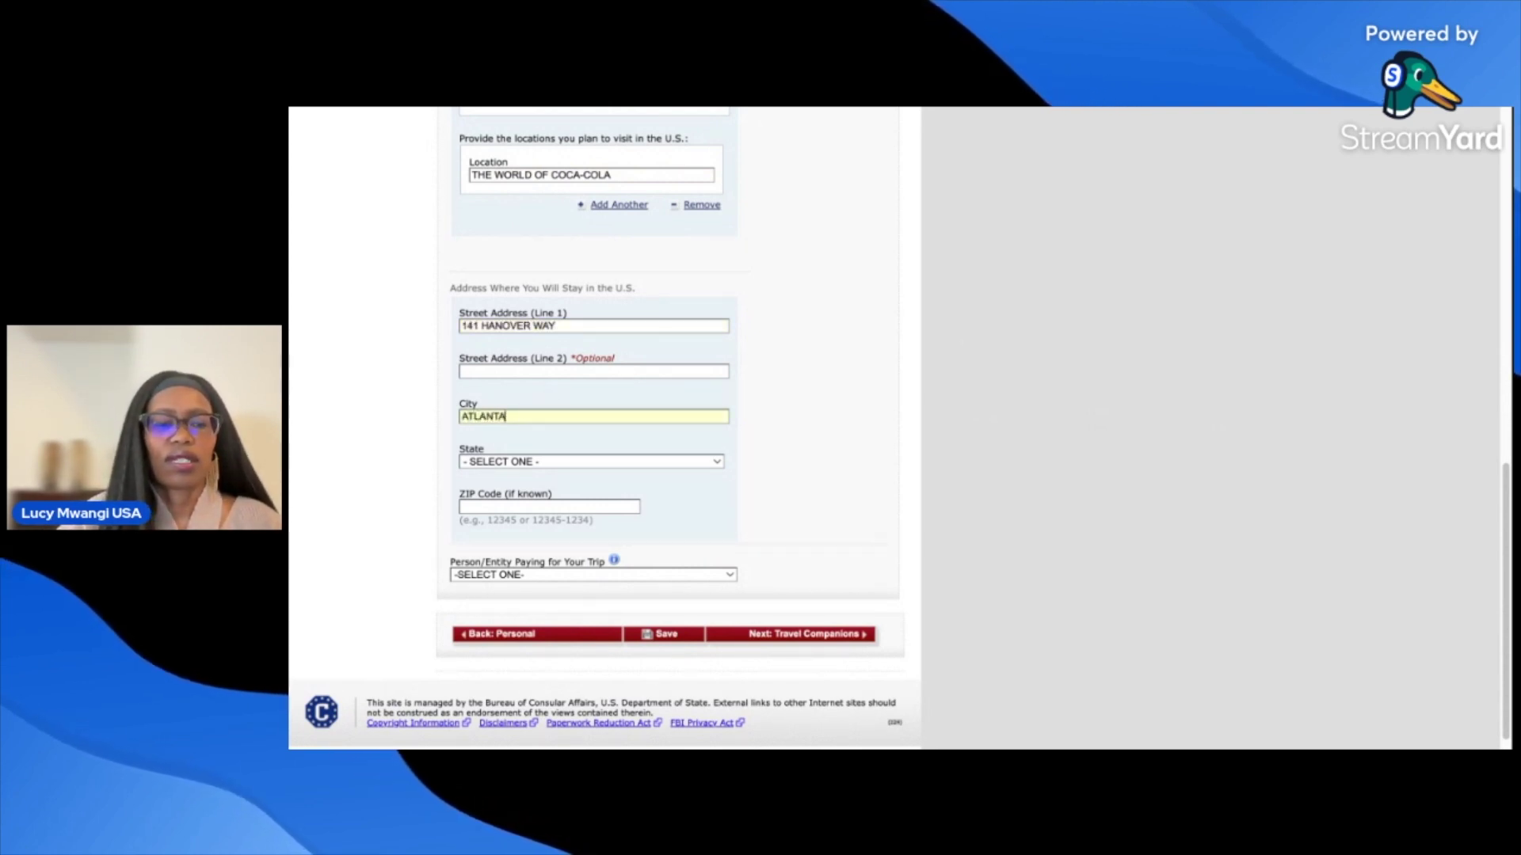
{"action": "left_click", "coordinate": [500, 465]}
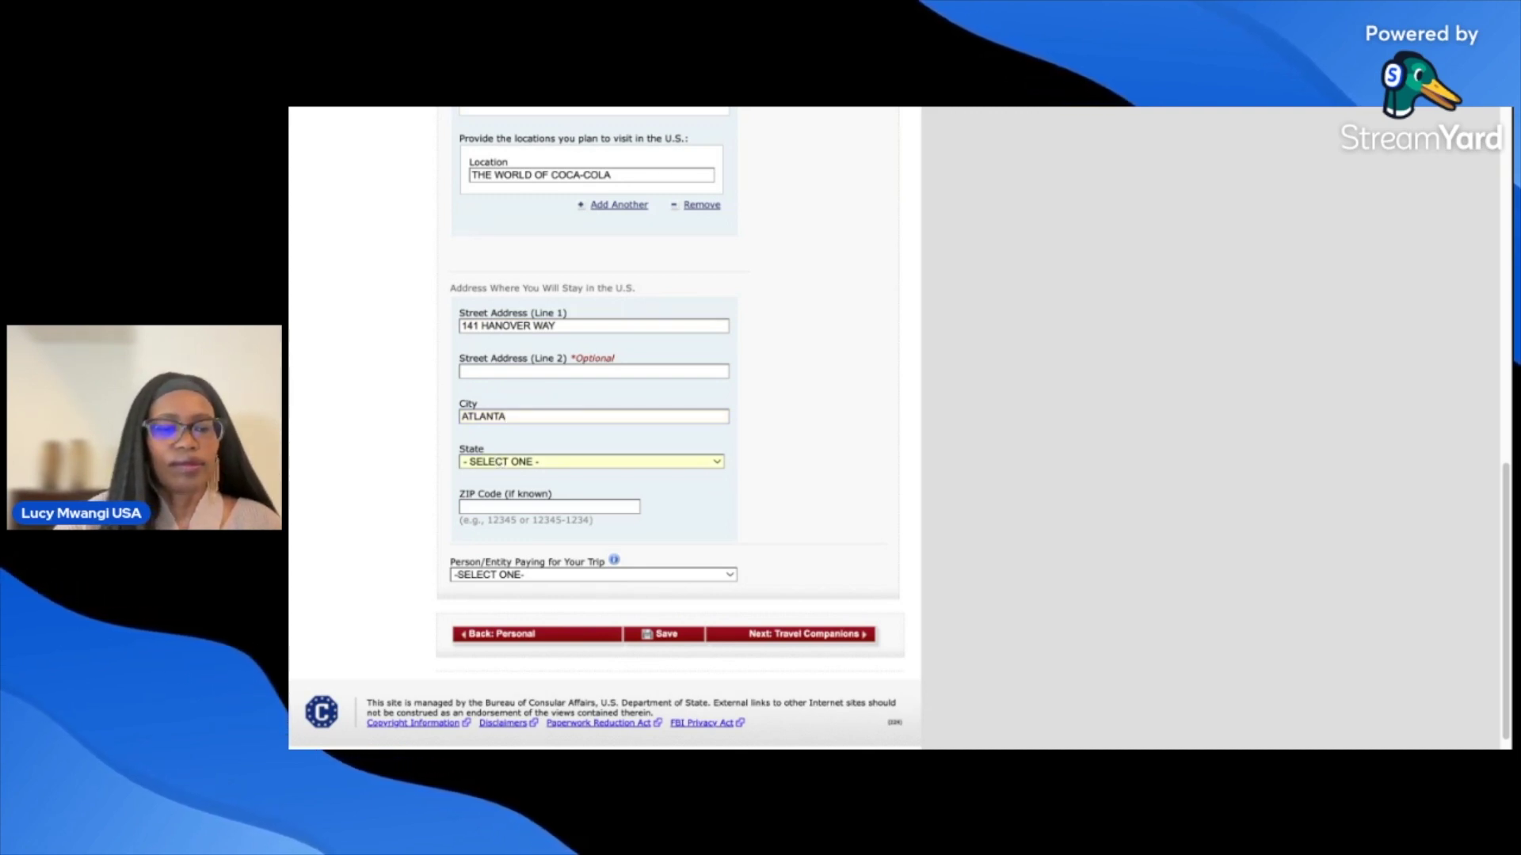
{"action": "key", "text": "g"}
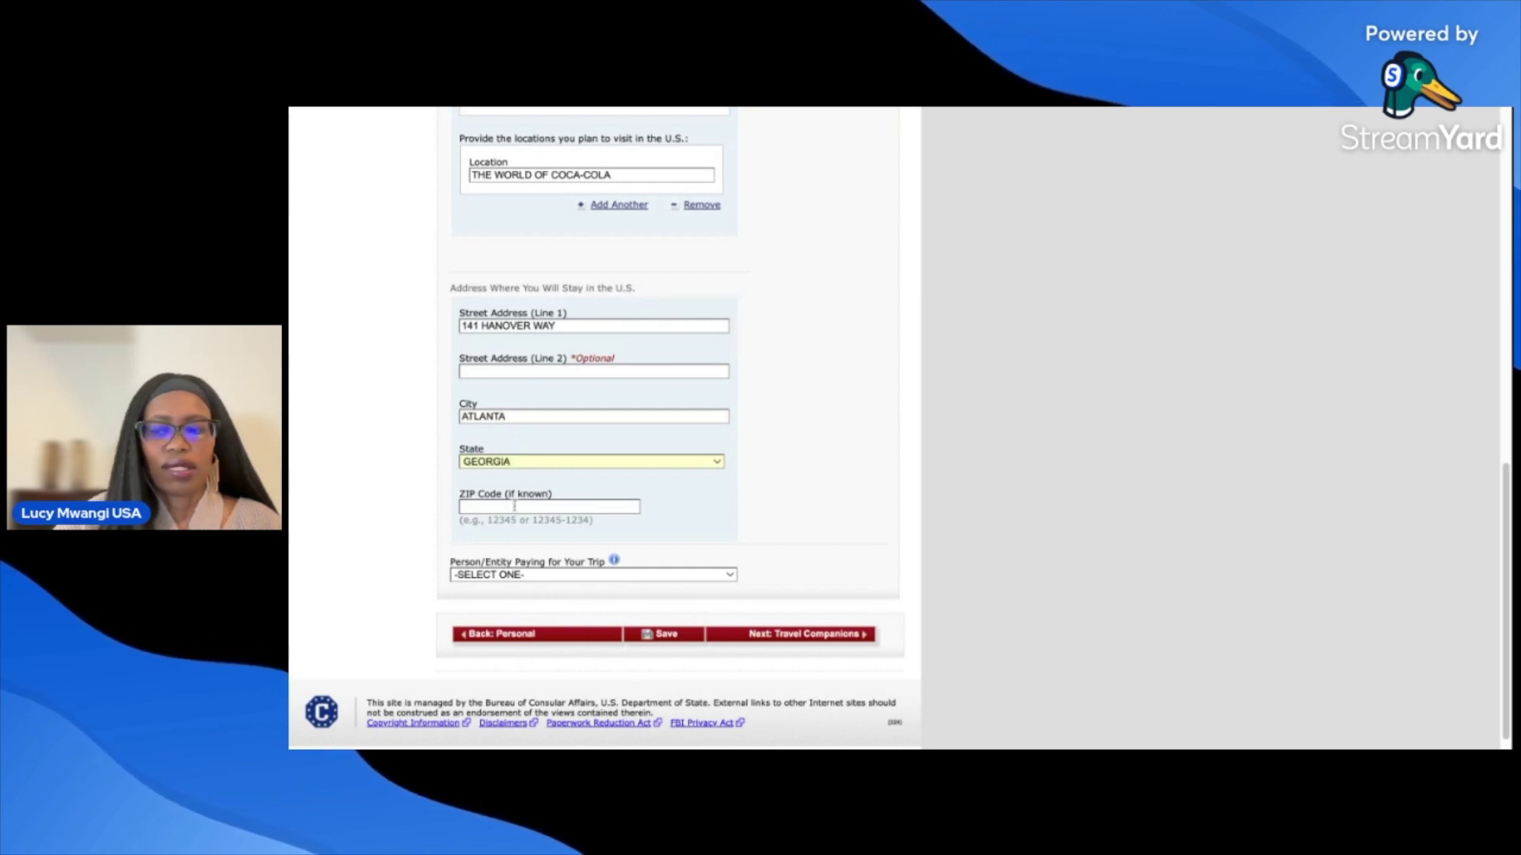
{"action": "type", "text": "30313"}
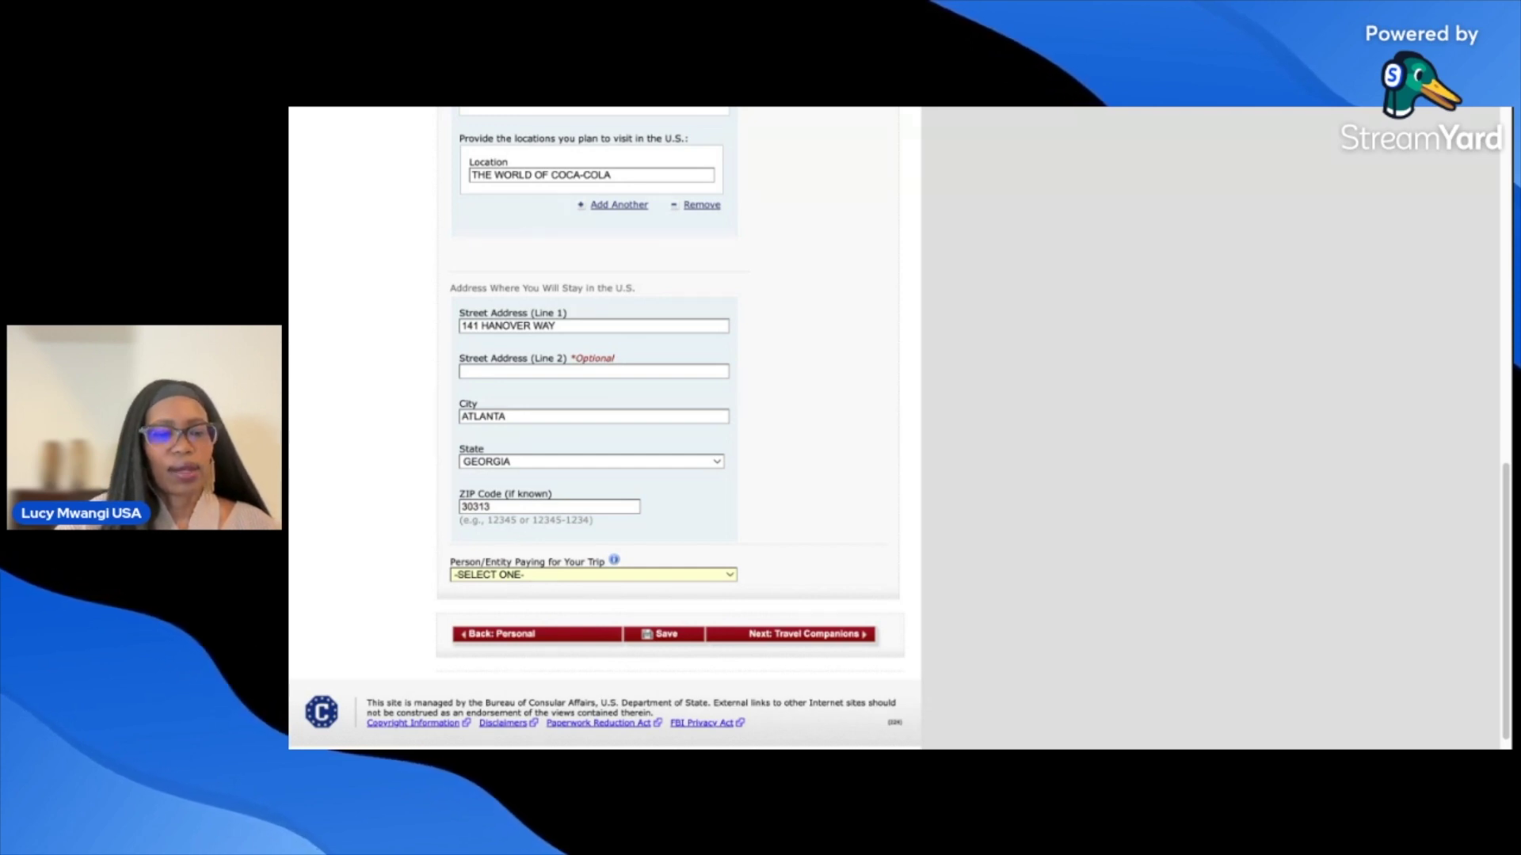
{"action": "left_click", "coordinate": [479, 576]}
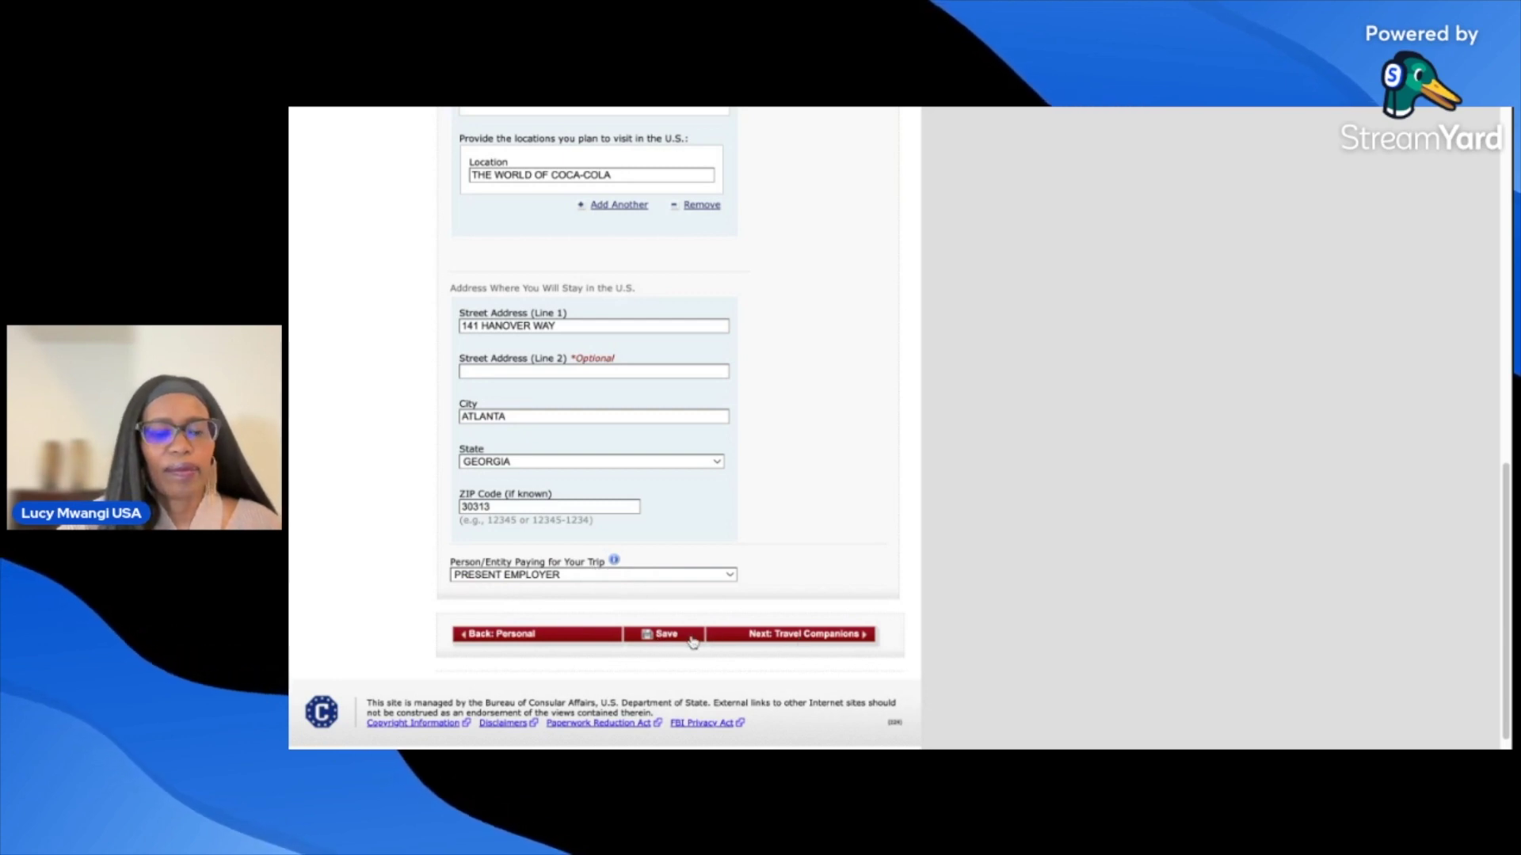
{"action": "left_click", "coordinate": [759, 635]}
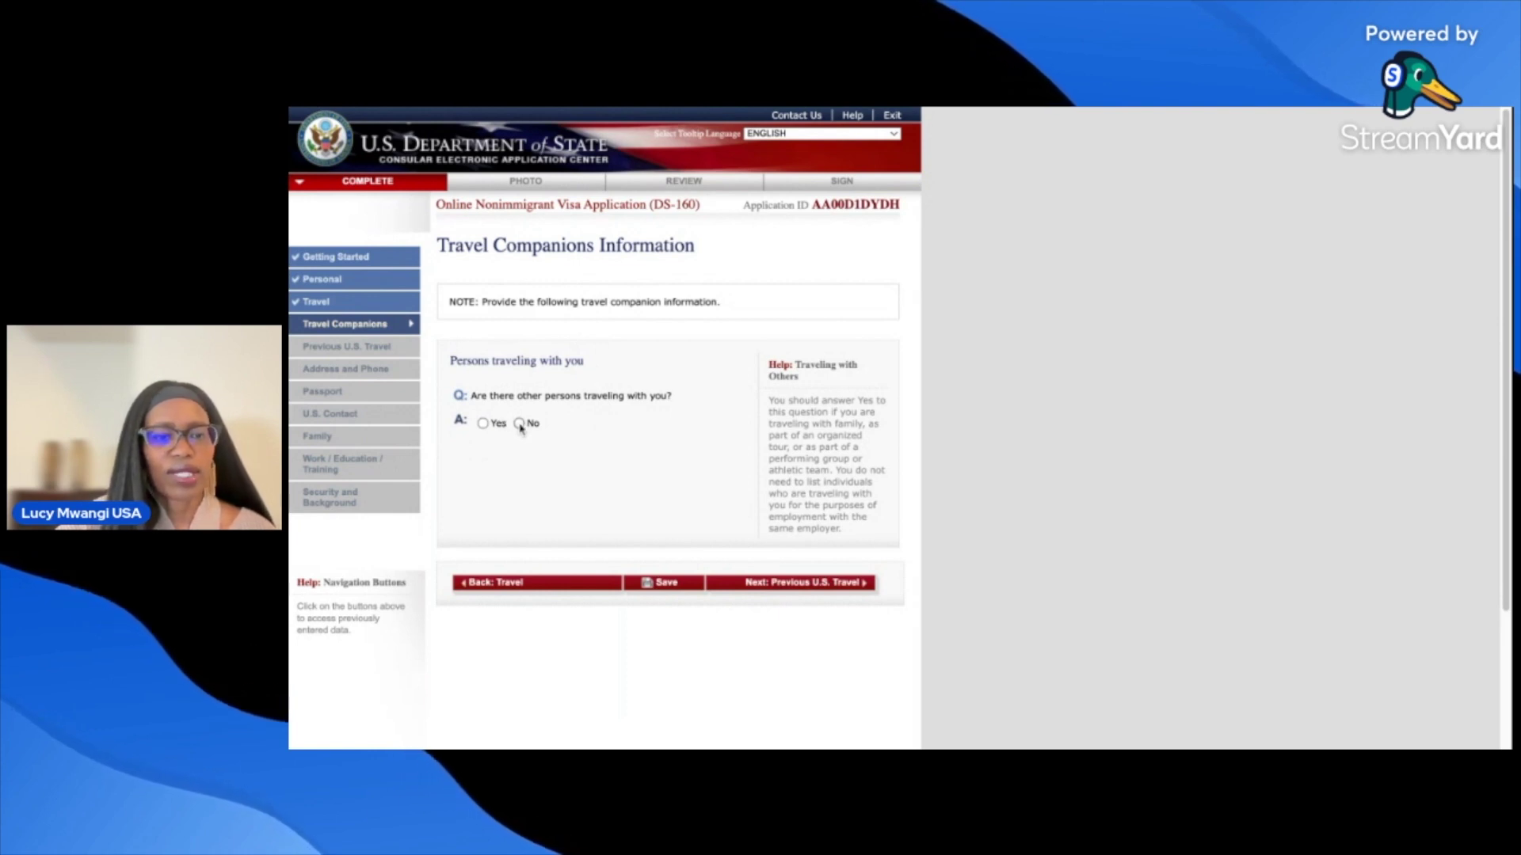
Step: Answer No to other persons traveling with you and go on to Previous U.S. Travel
{"action": "left_click", "coordinate": [518, 423]}
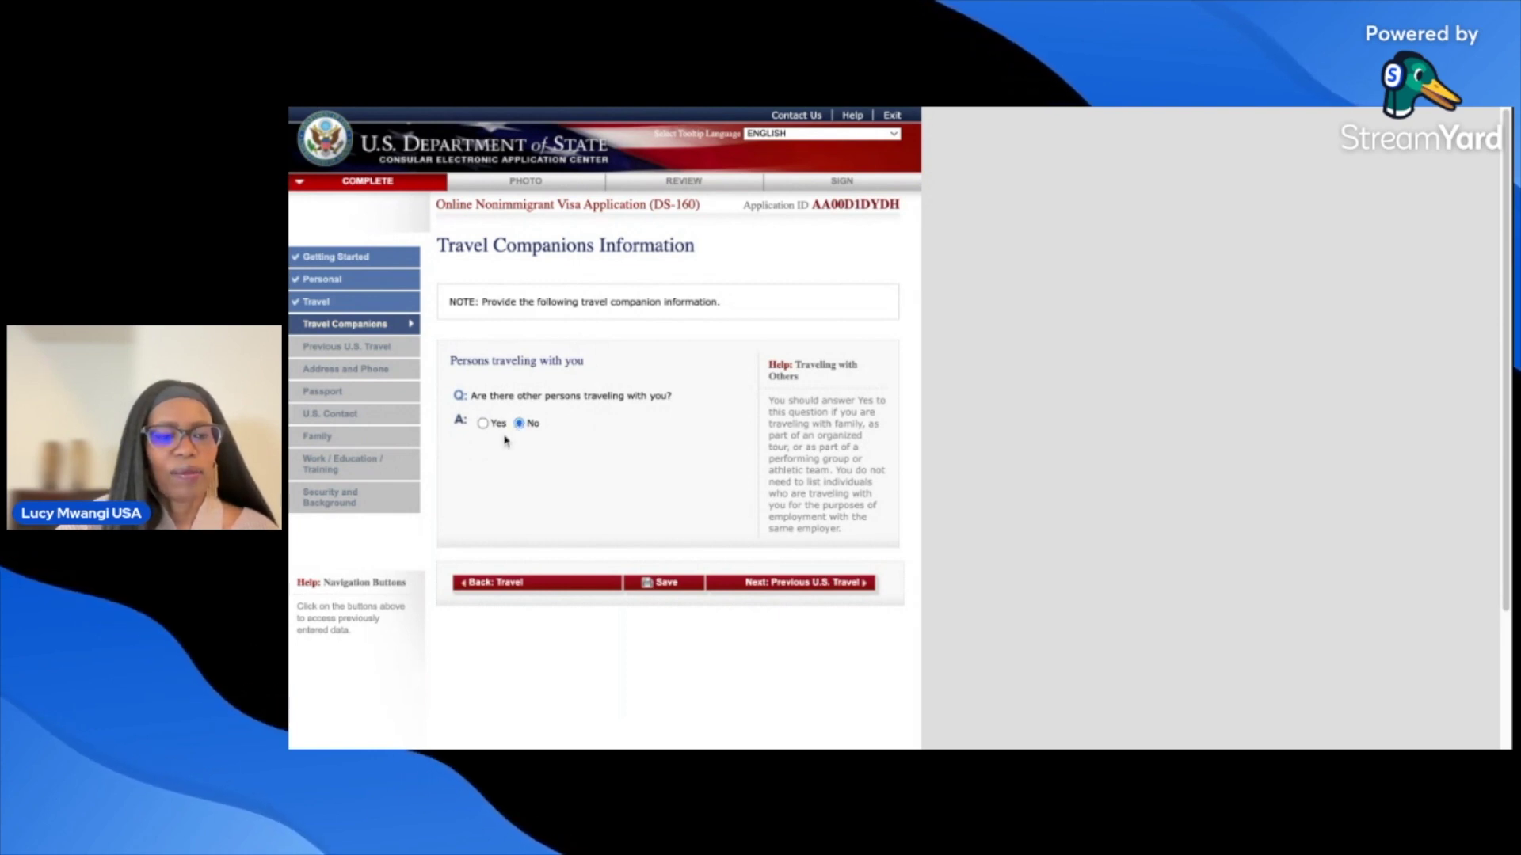
{"action": "left_click", "coordinate": [788, 583]}
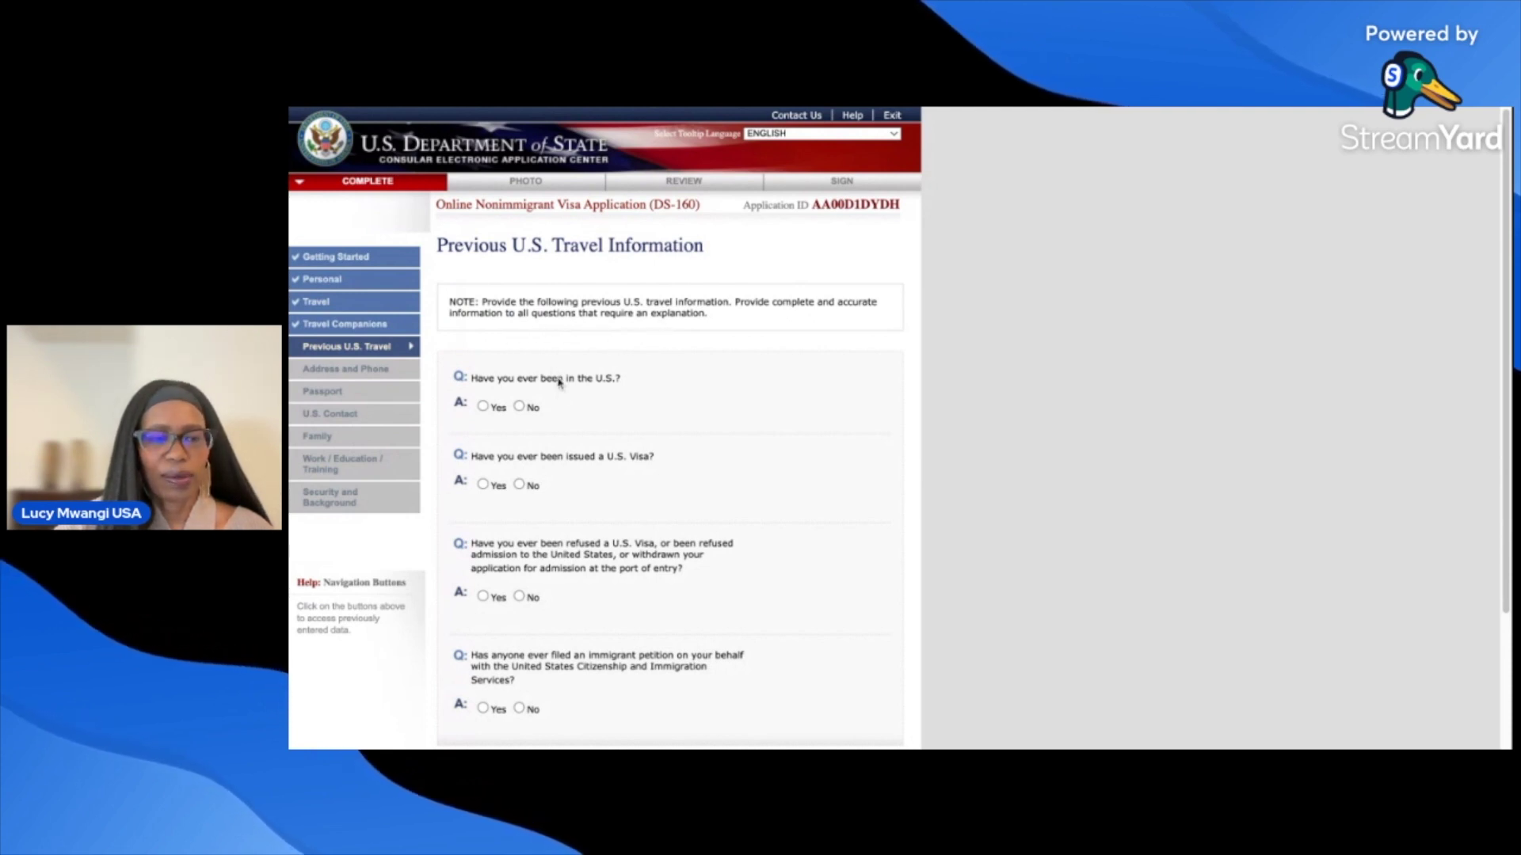
Step: Answer No to prior U.S. visits, issued visas and visa refusals, then go on to Address & Phone
{"action": "left_click", "coordinate": [519, 408]}
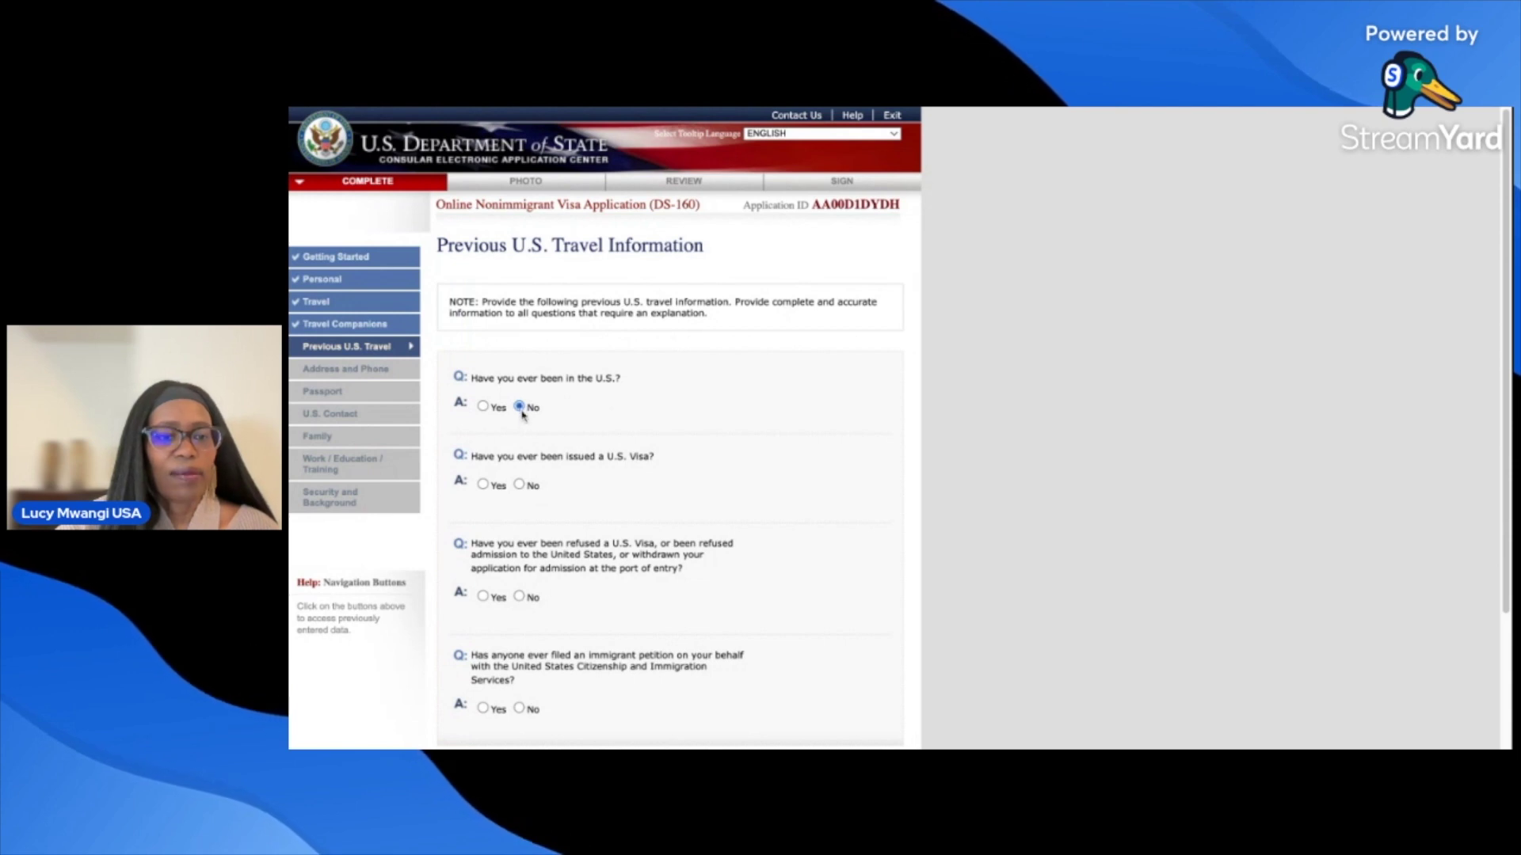
{"action": "left_click", "coordinate": [520, 485]}
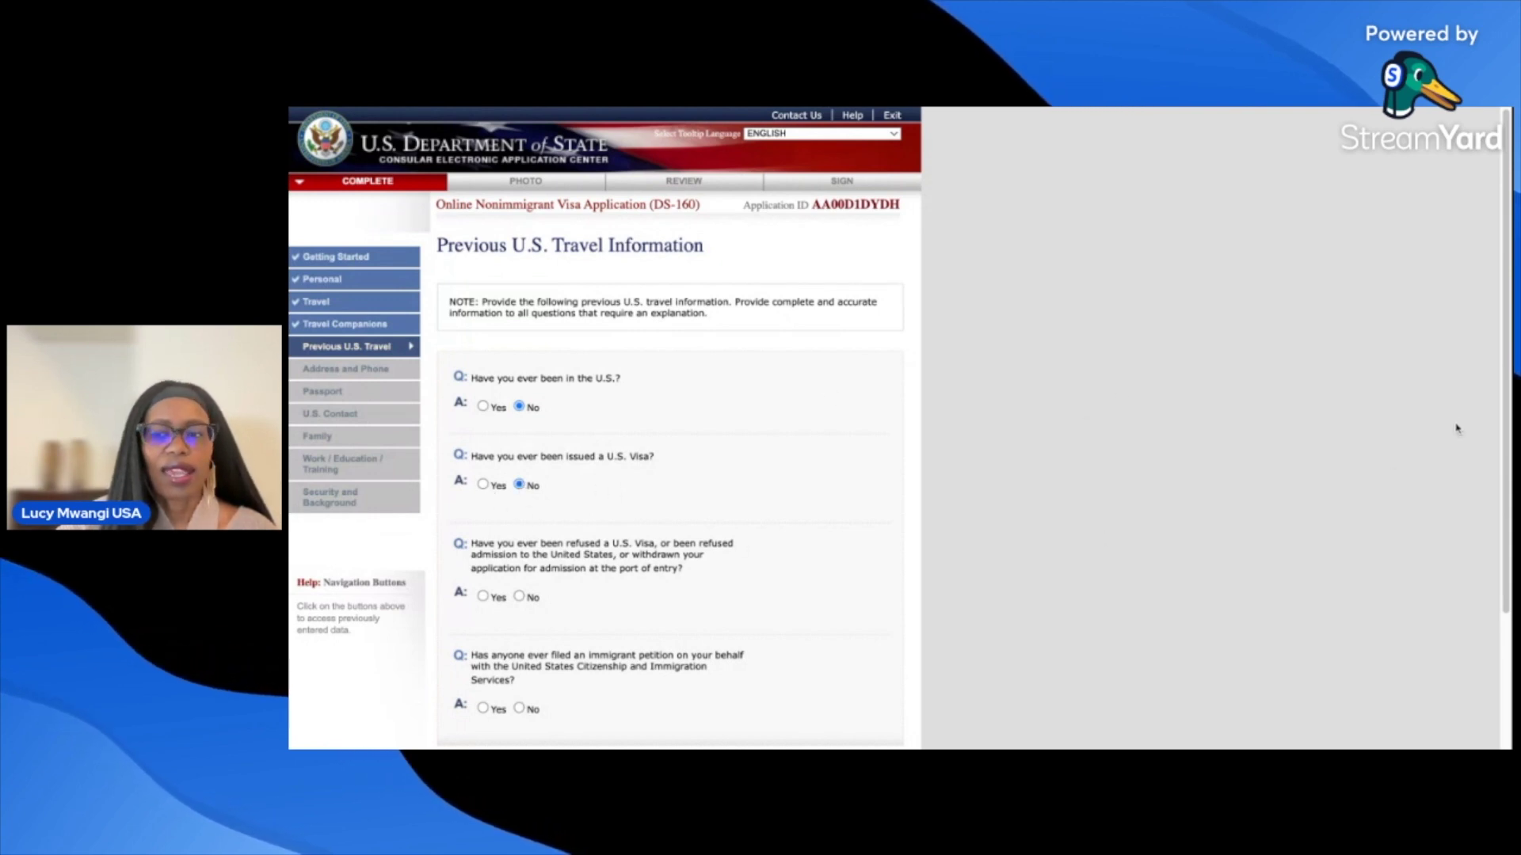
{"action": "scroll", "coordinate": [1489, 358], "scroll_direction": "down", "scroll_amount": 3}
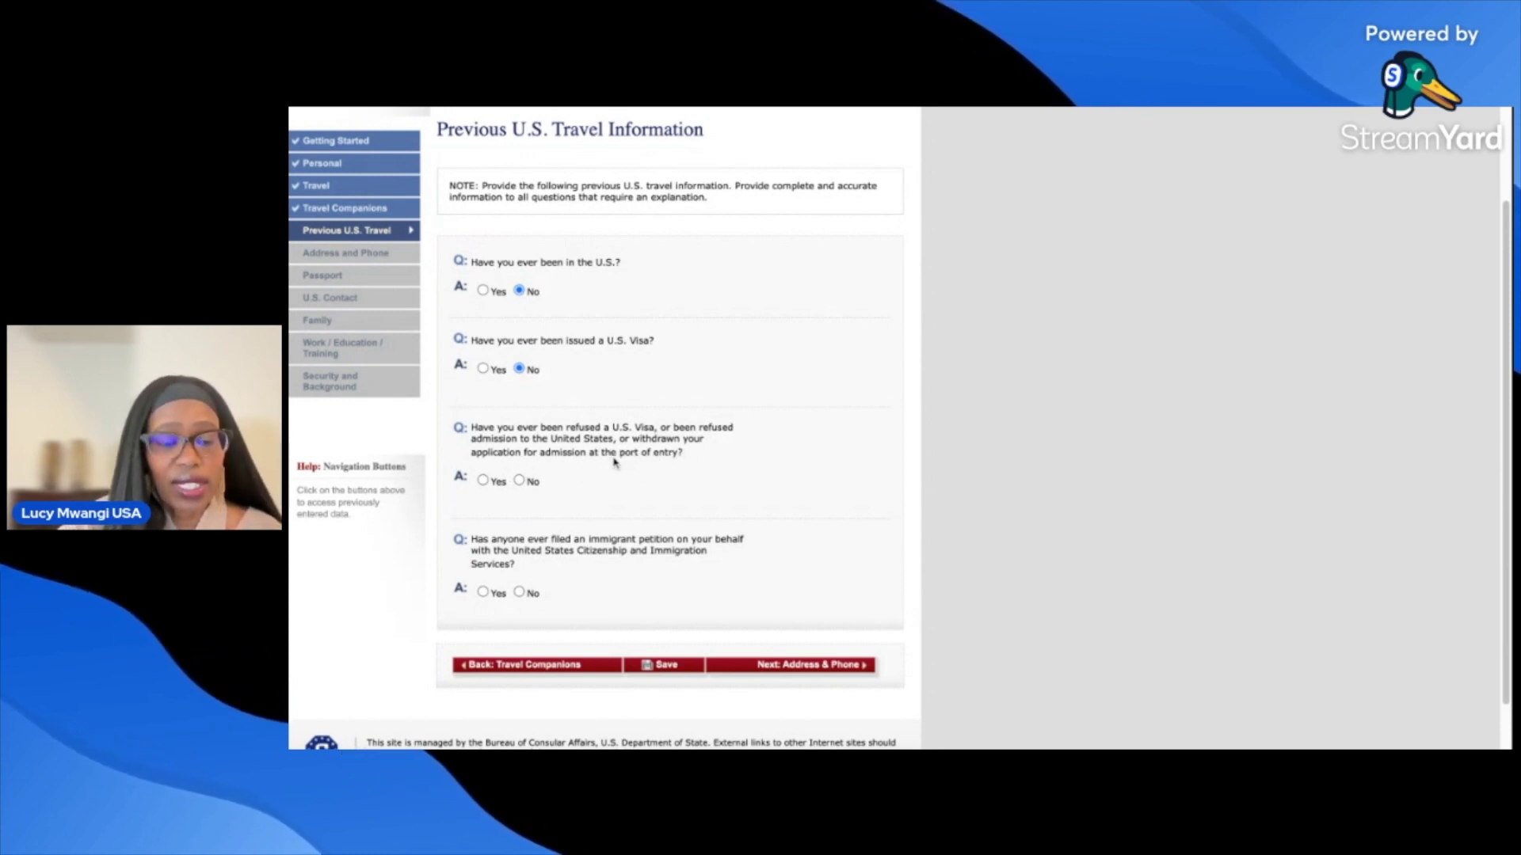
{"action": "left_click", "coordinate": [518, 481]}
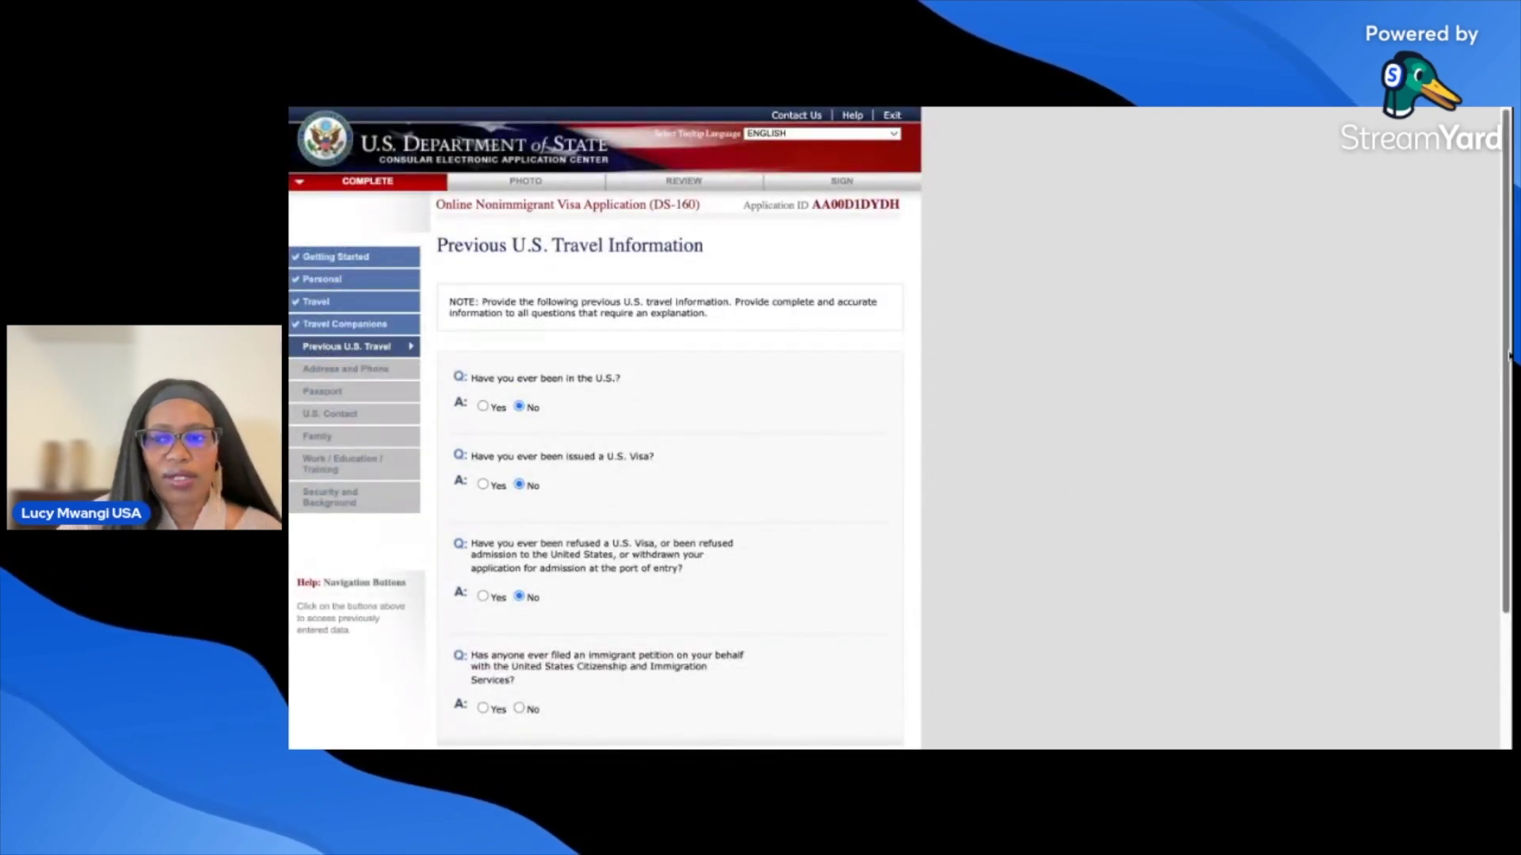
{"action": "scroll", "coordinate": [1256, 520], "scroll_direction": "down", "scroll_amount": 3}
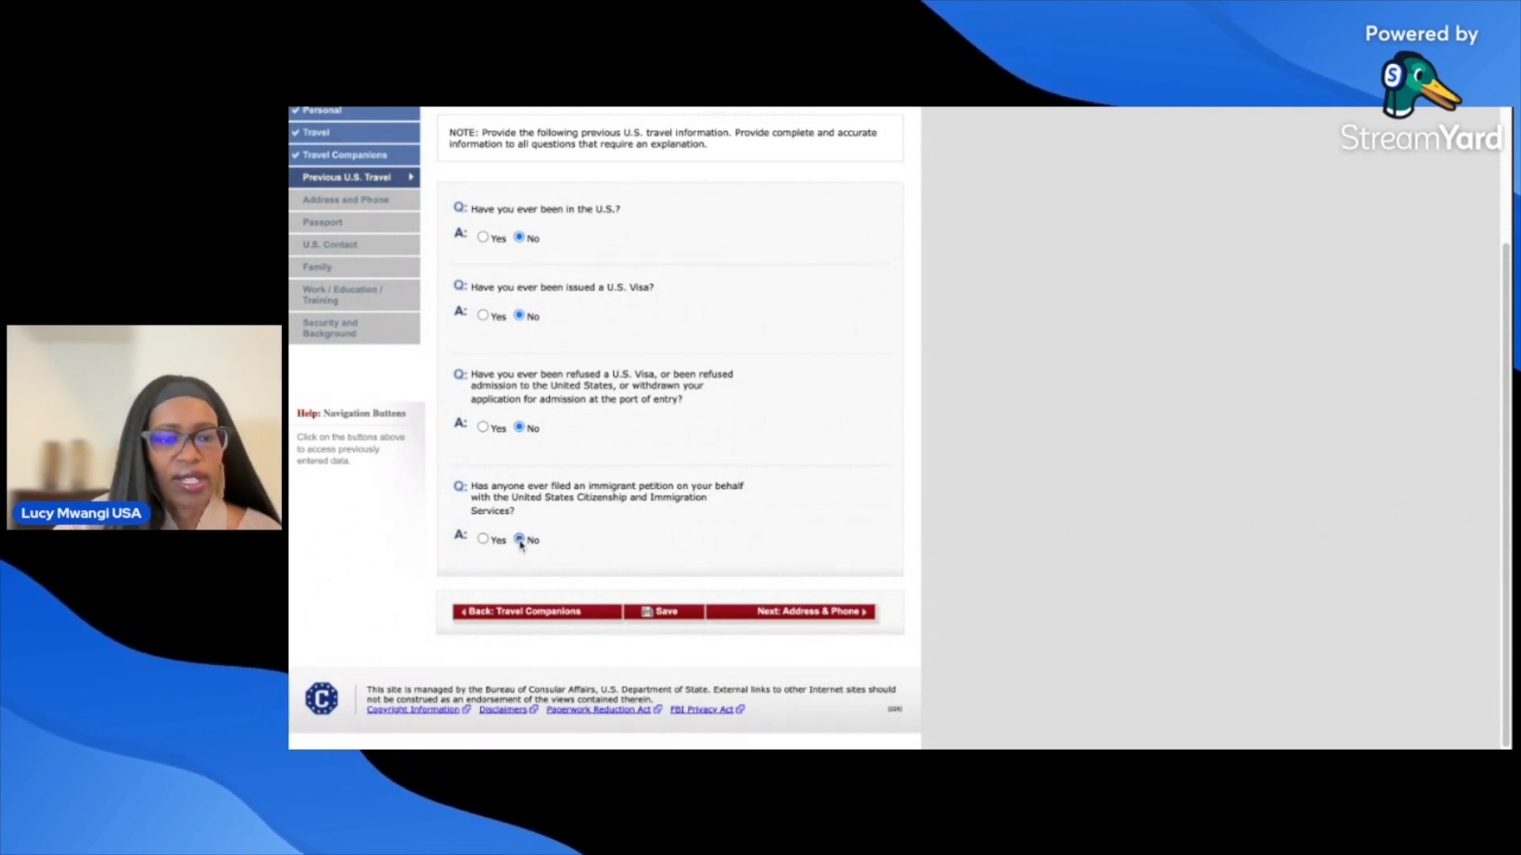
{"action": "scroll", "coordinate": [1333, 372], "scroll_direction": "up", "scroll_amount": 3}
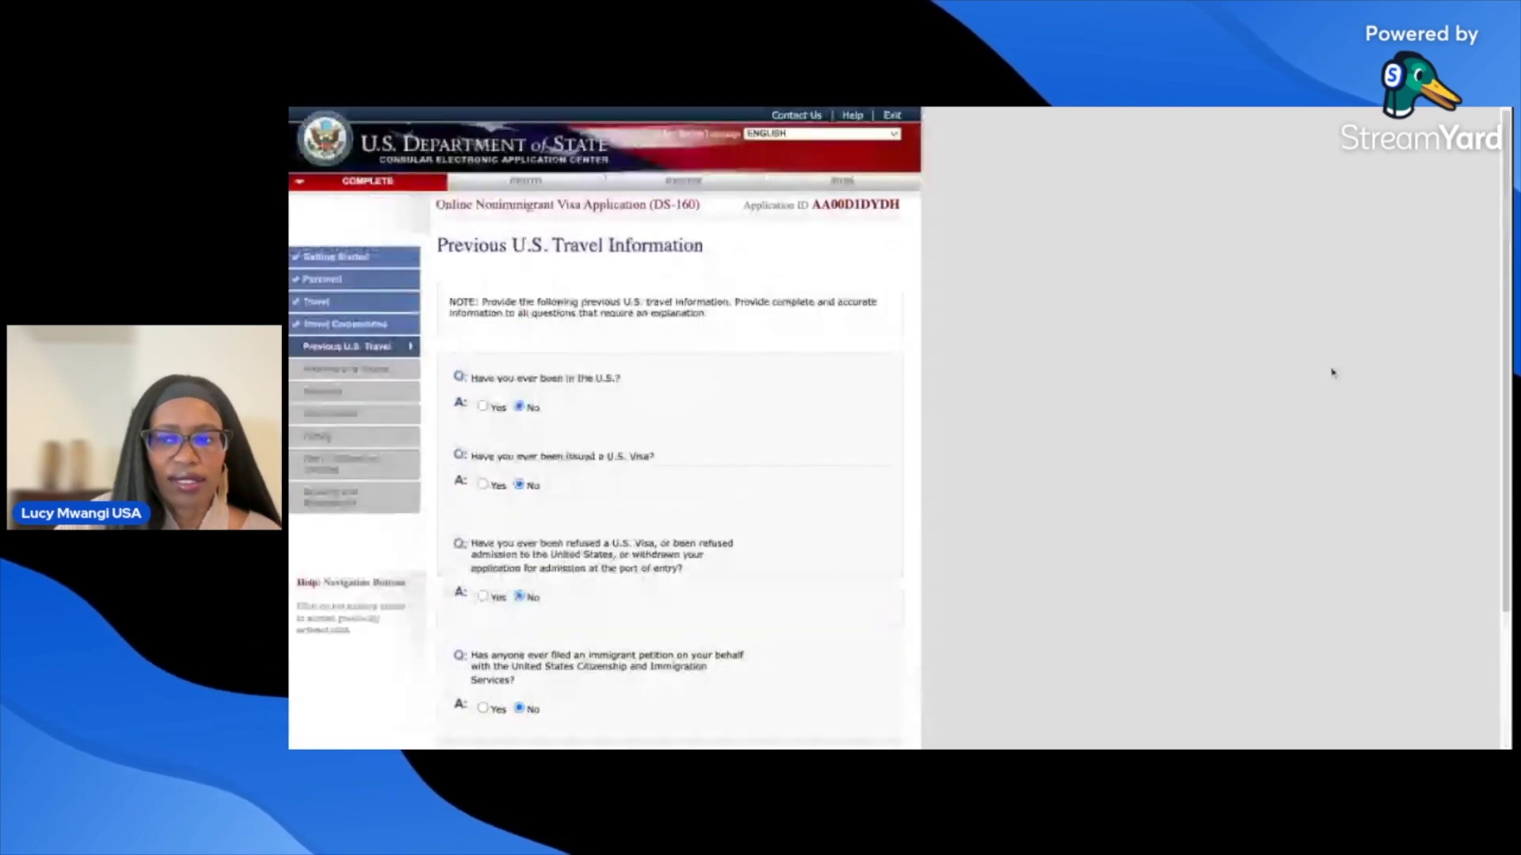
{"action": "scroll", "coordinate": [801, 611], "scroll_direction": "down", "scroll_amount": 3}
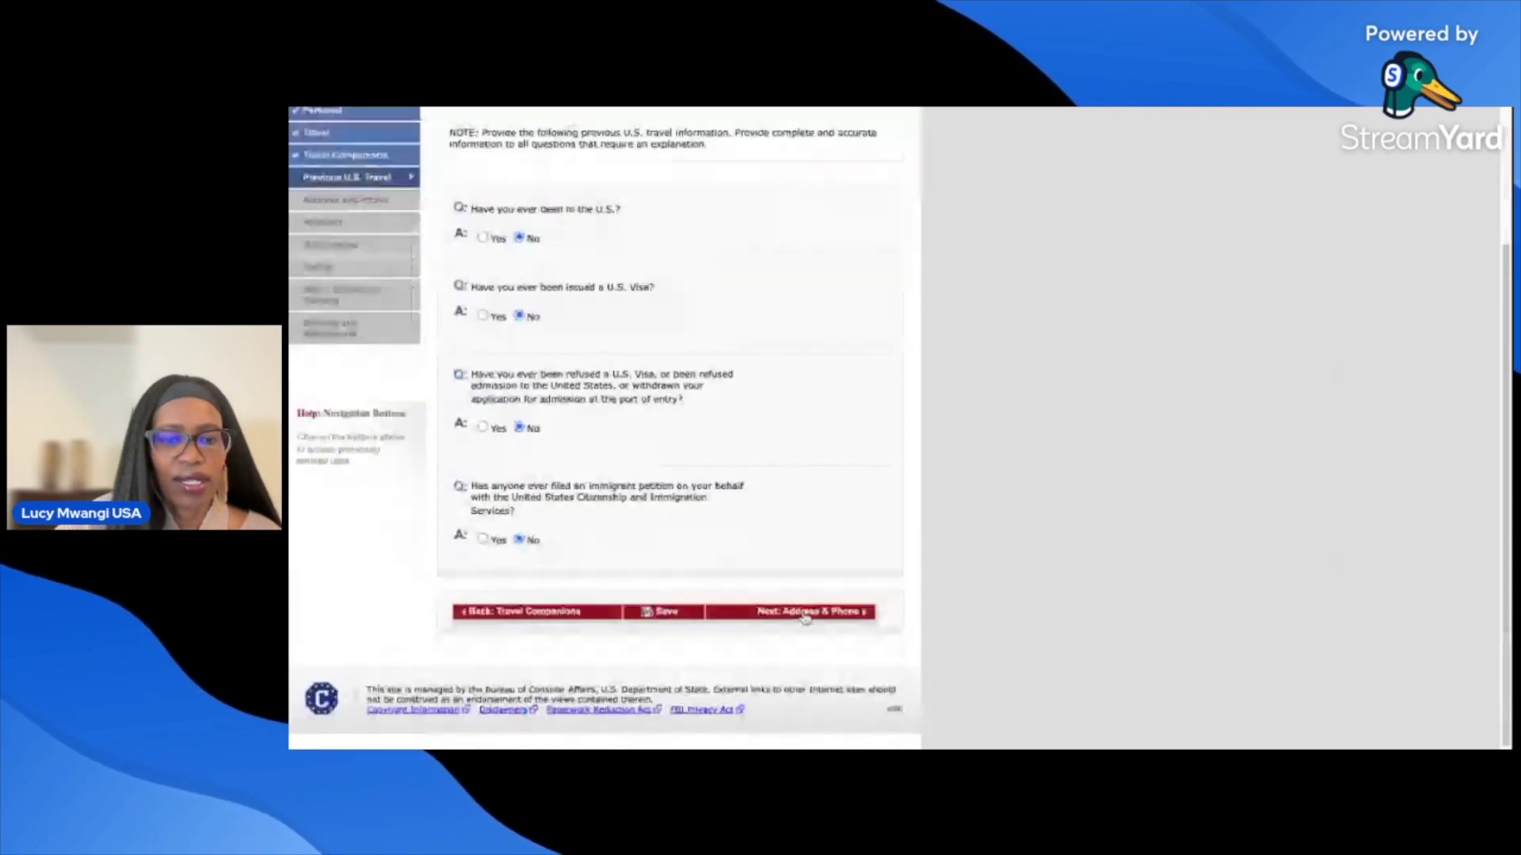
{"action": "left_click", "coordinate": [801, 614]}
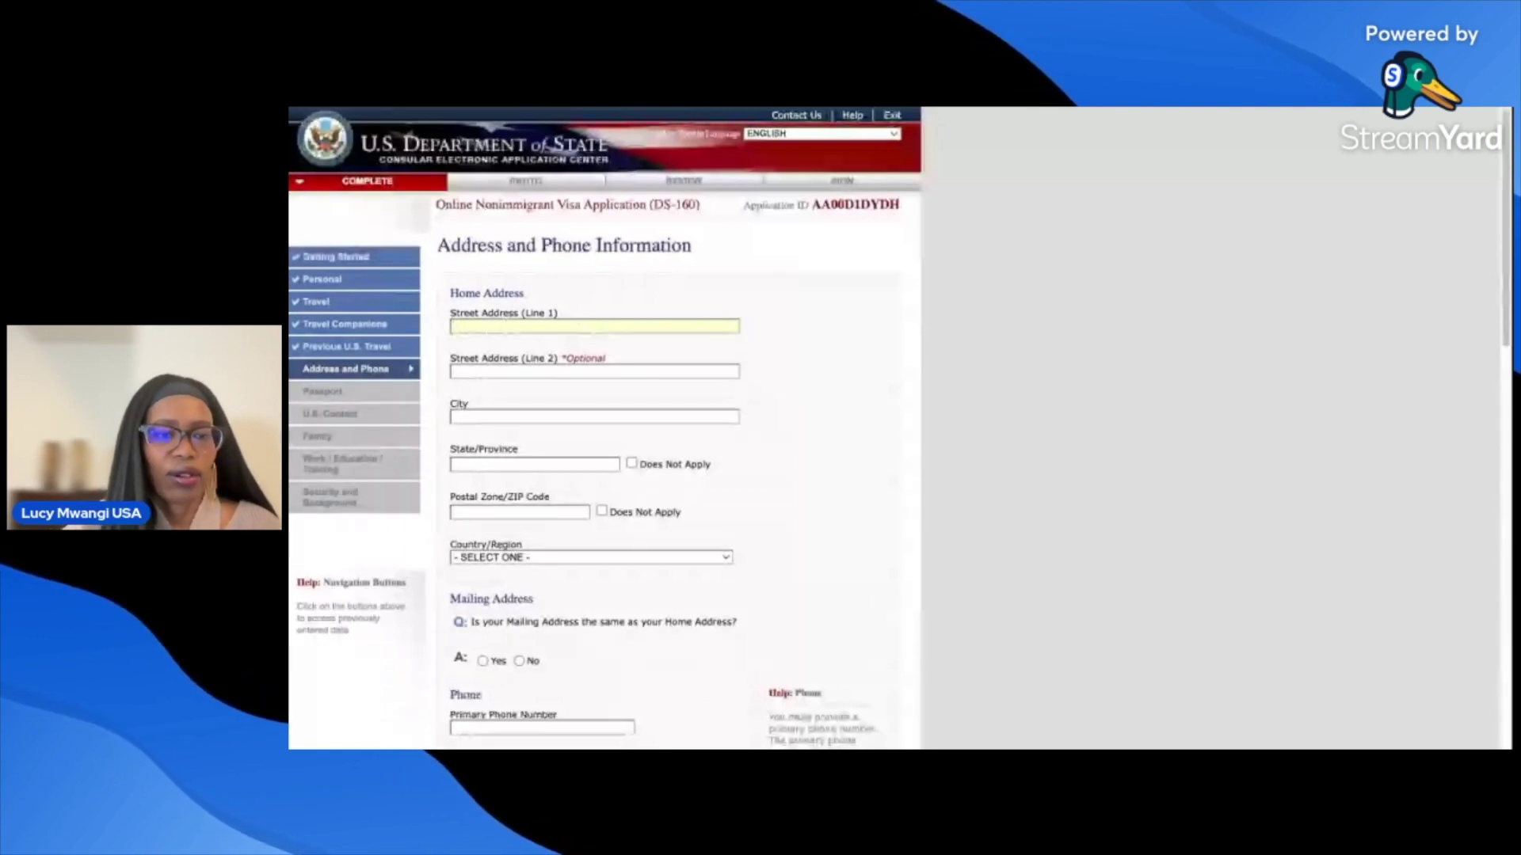
Step: Autofill the home street, city and province, mark the postal code Does Not Apply, and set country KENYA
{"action": "type", "text": "25"}
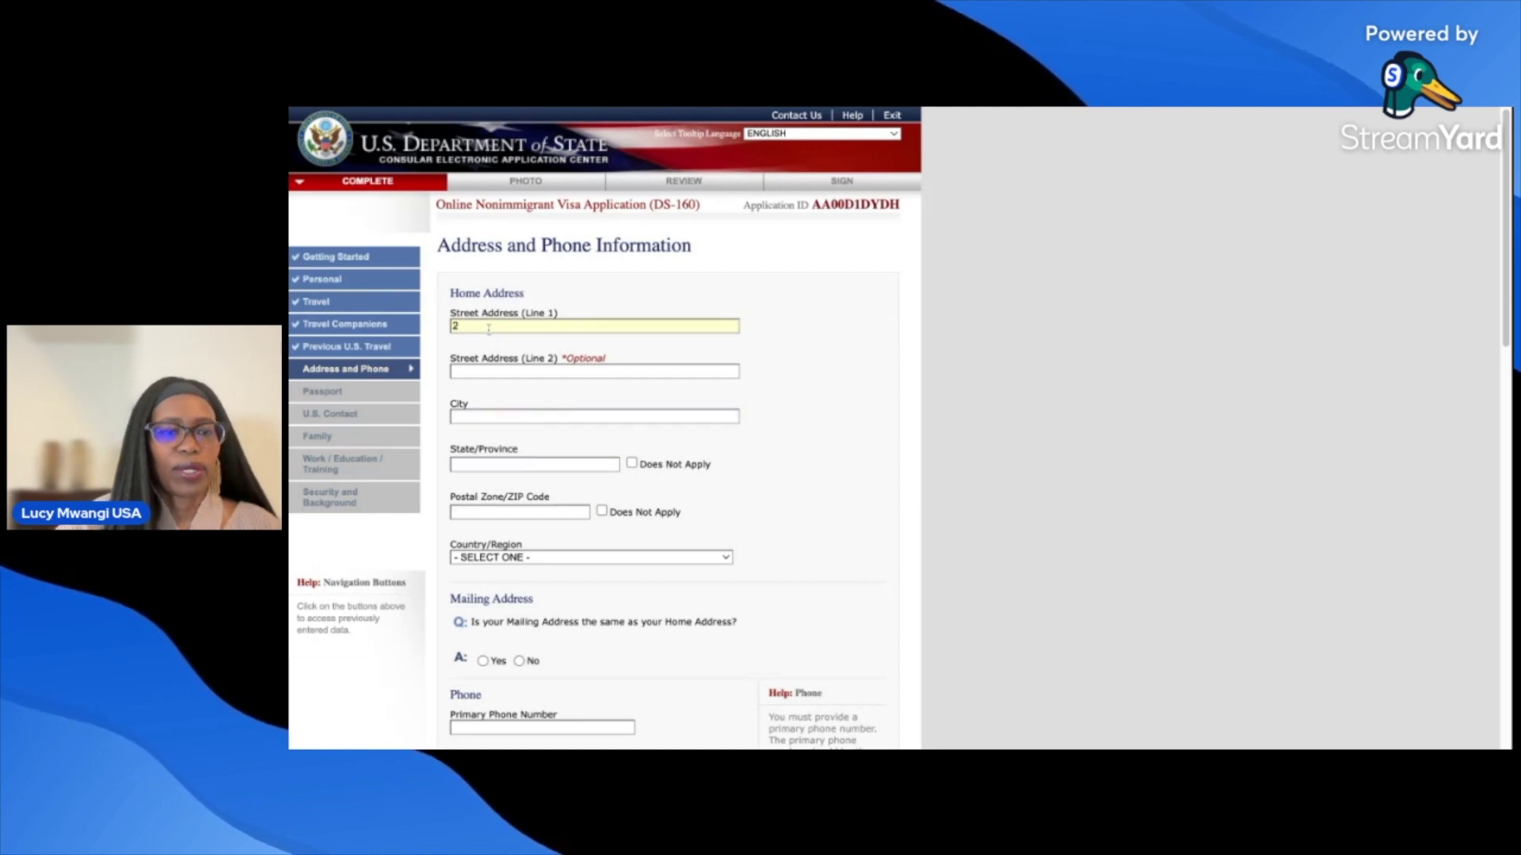
{"action": "key", "text": "BackSpace"}
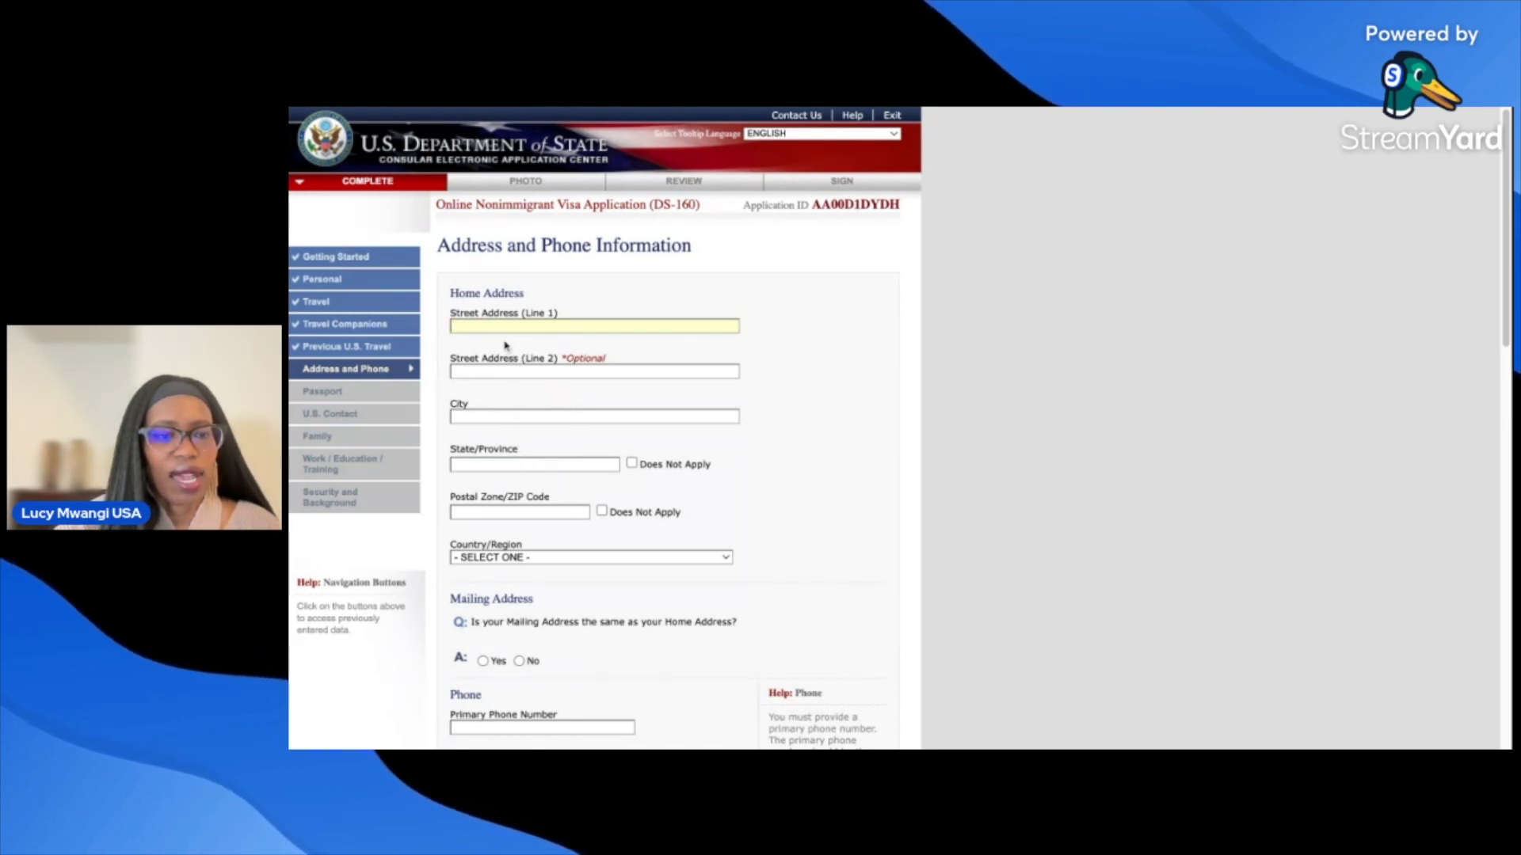
{"action": "left_click", "coordinate": [527, 464]}
{"action": "left_click", "coordinate": [497, 510]}
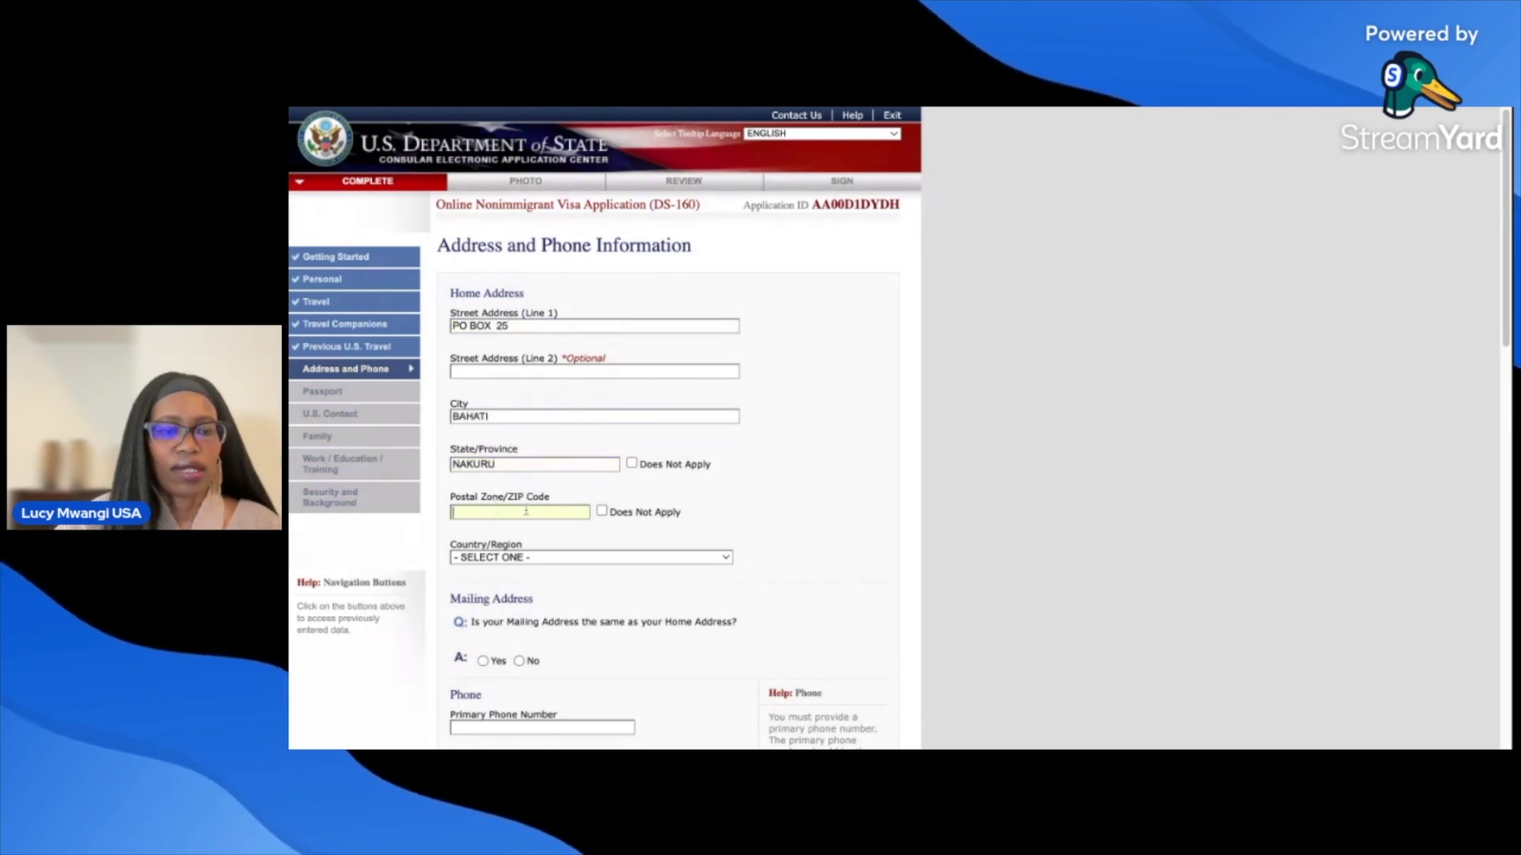
{"action": "left_click", "coordinate": [602, 510]}
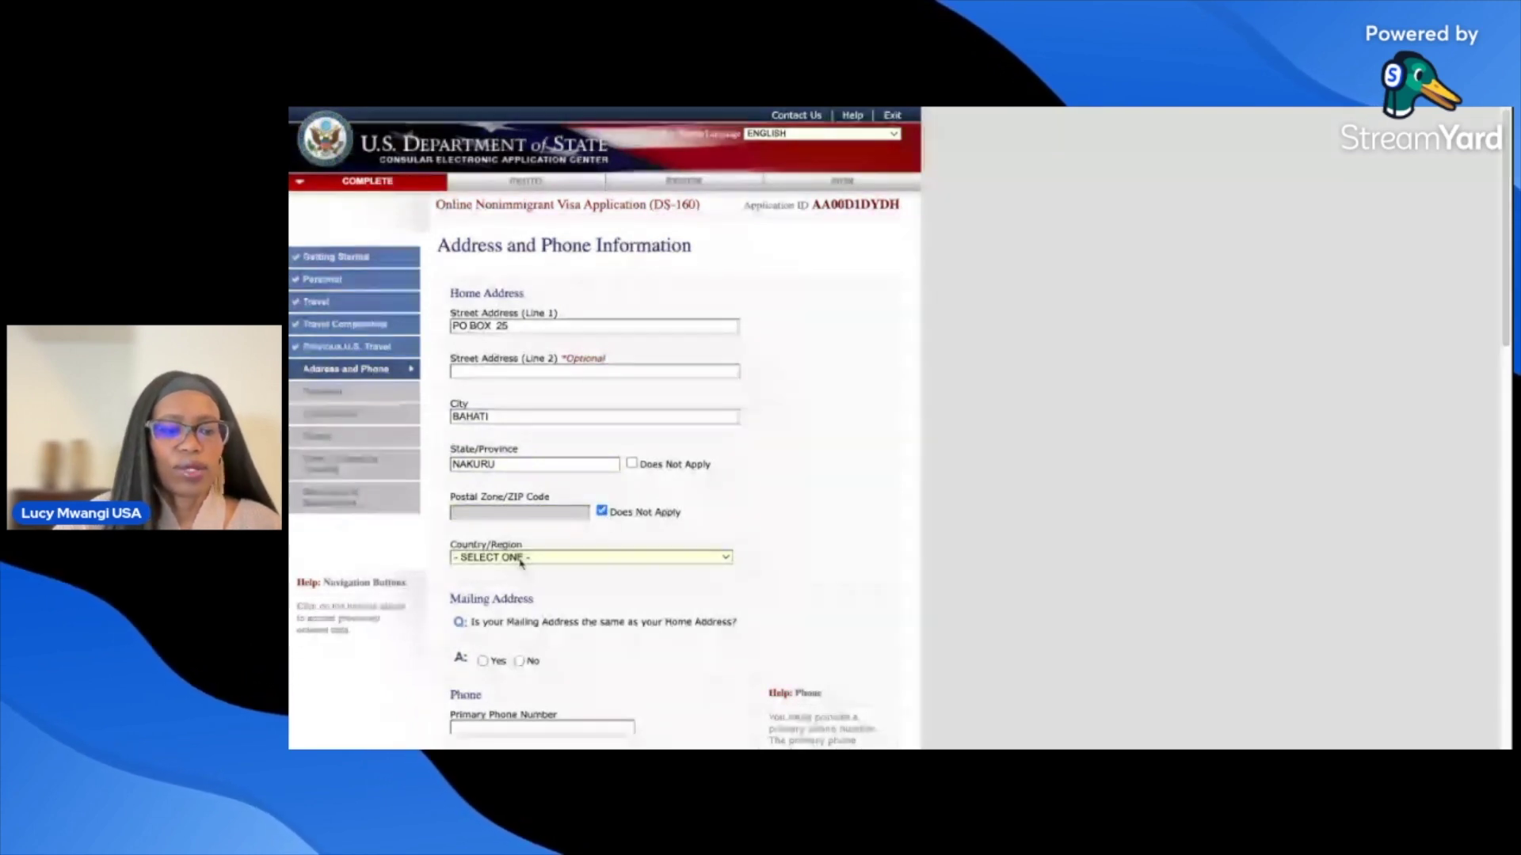
{"action": "type", "text": "kenya"}
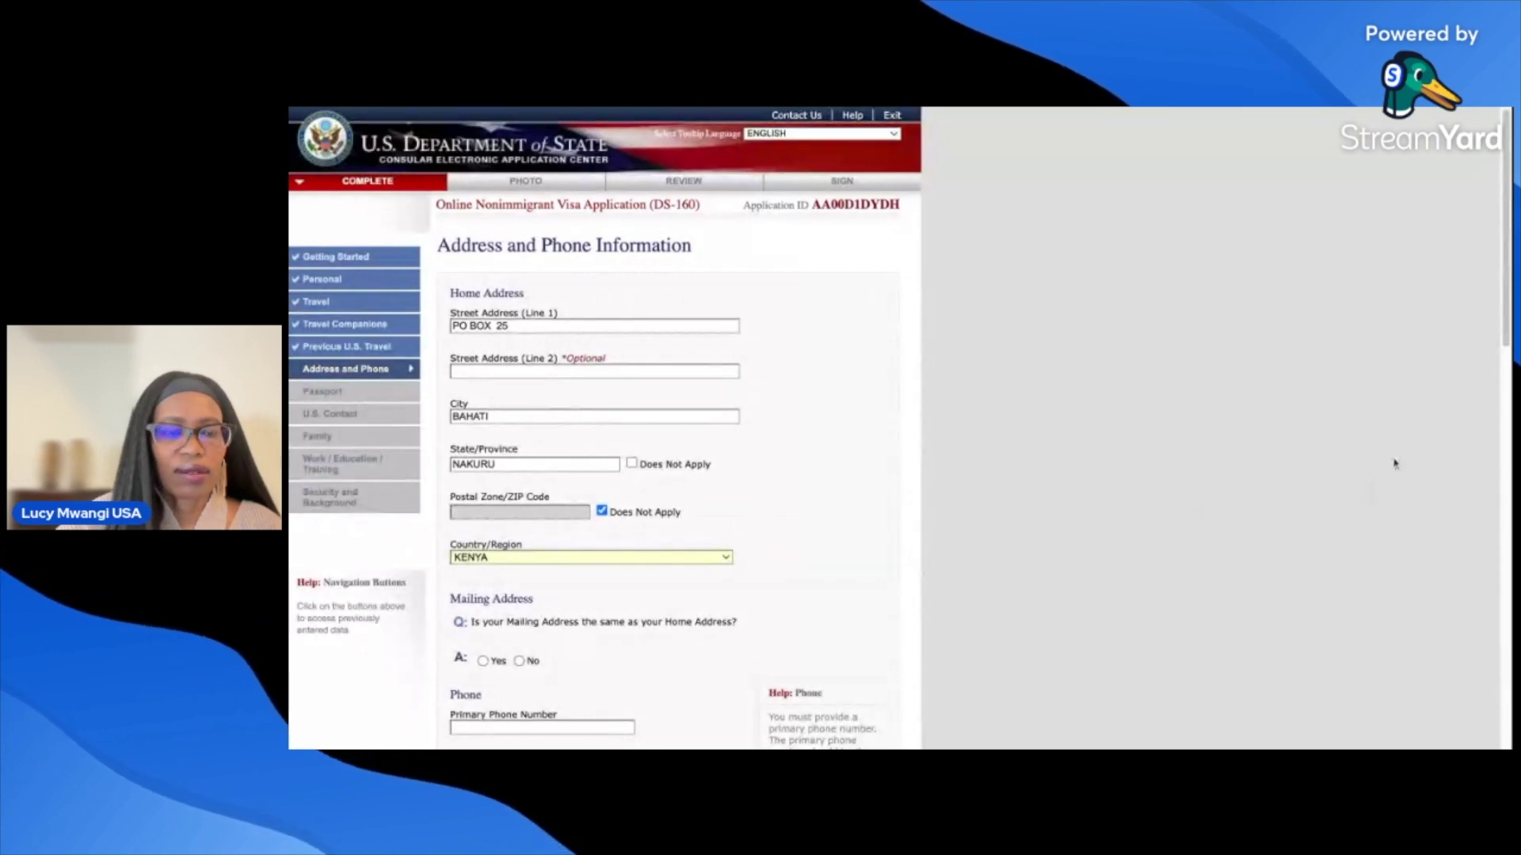
Step: Answer the mailing-address question, enter the primary phone number, and mark the secondary phone Does Not Apply
{"action": "scroll", "coordinate": [1506, 293], "scroll_direction": "down", "scroll_amount": 3}
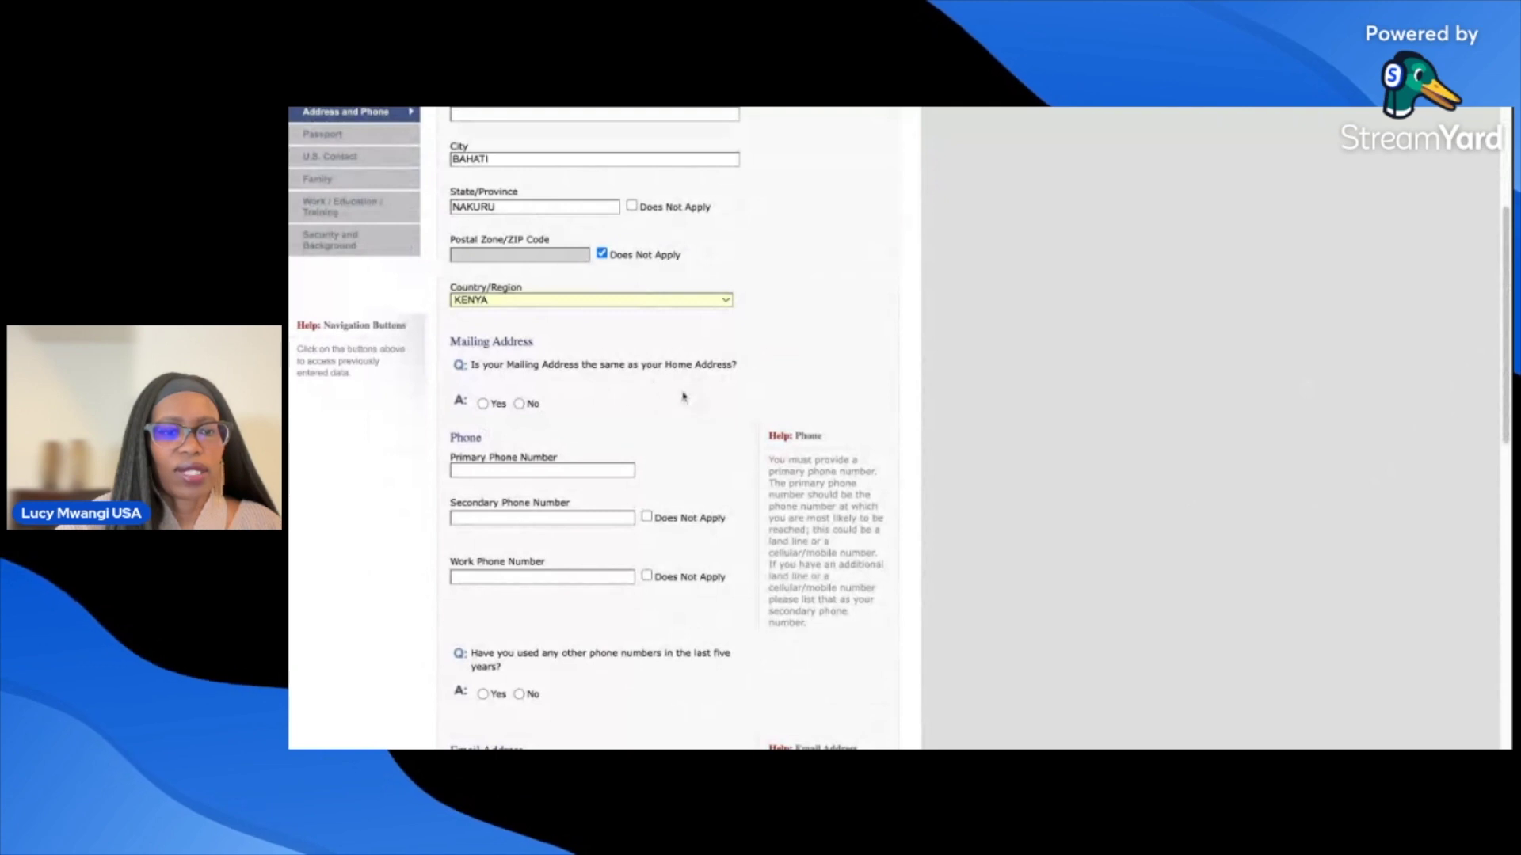
{"action": "left_click", "coordinate": [520, 405]}
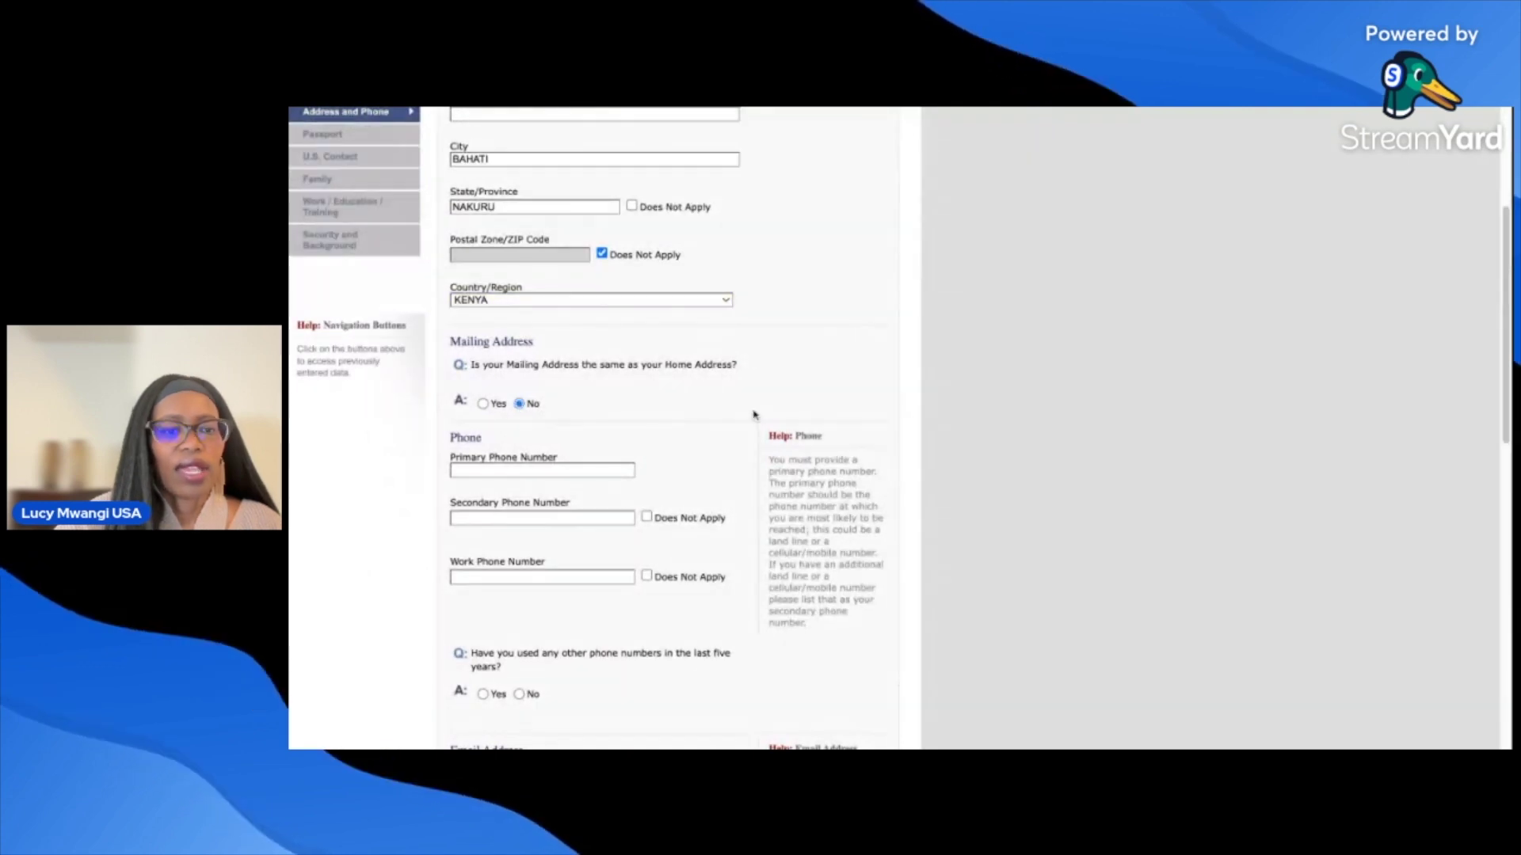
{"action": "left_click", "coordinate": [496, 477]}
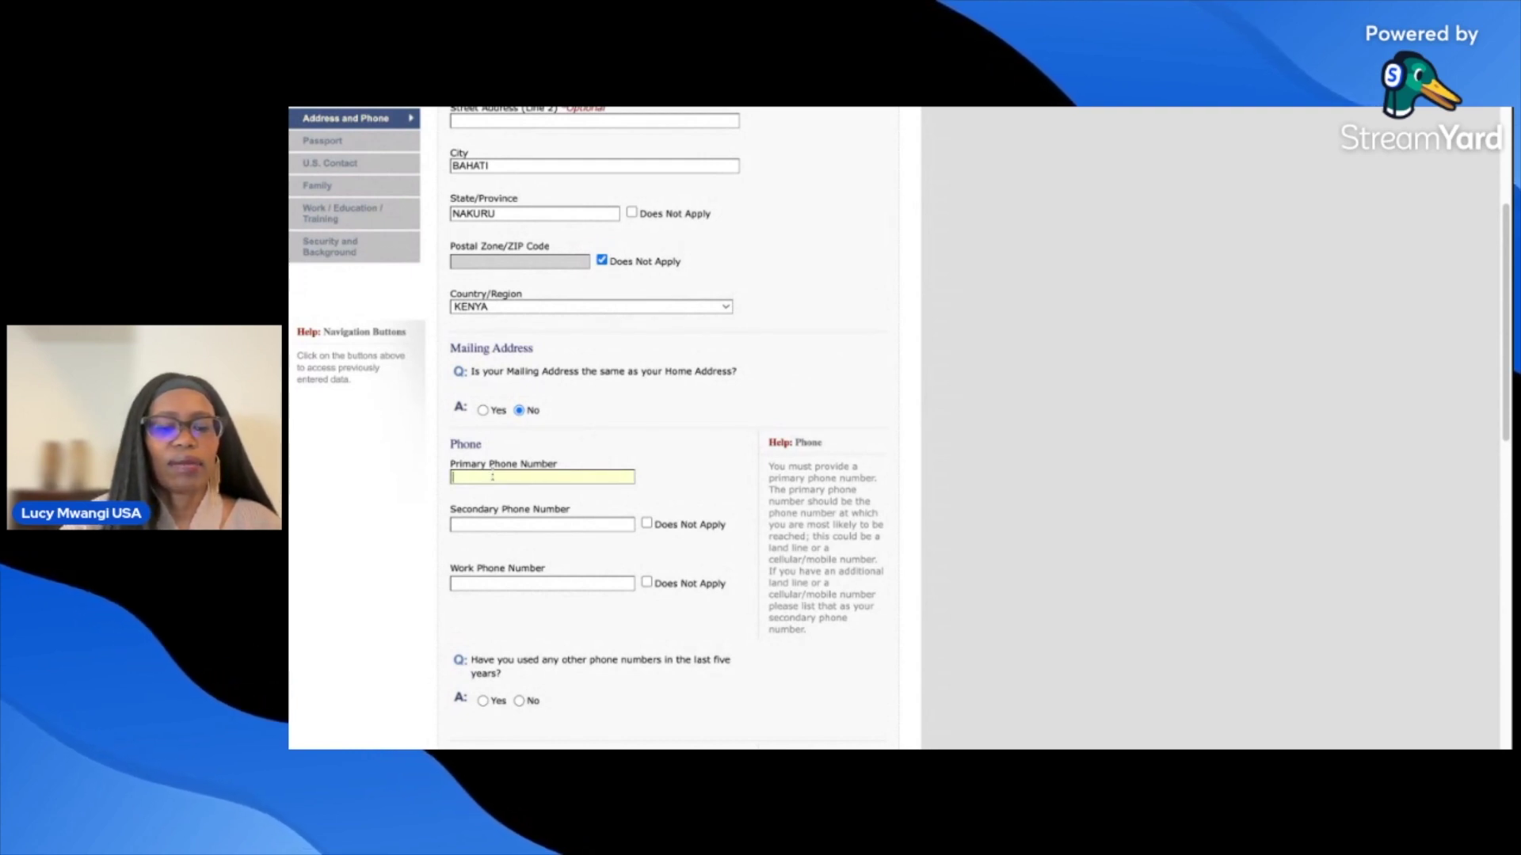
{"action": "left_click", "coordinate": [473, 526]}
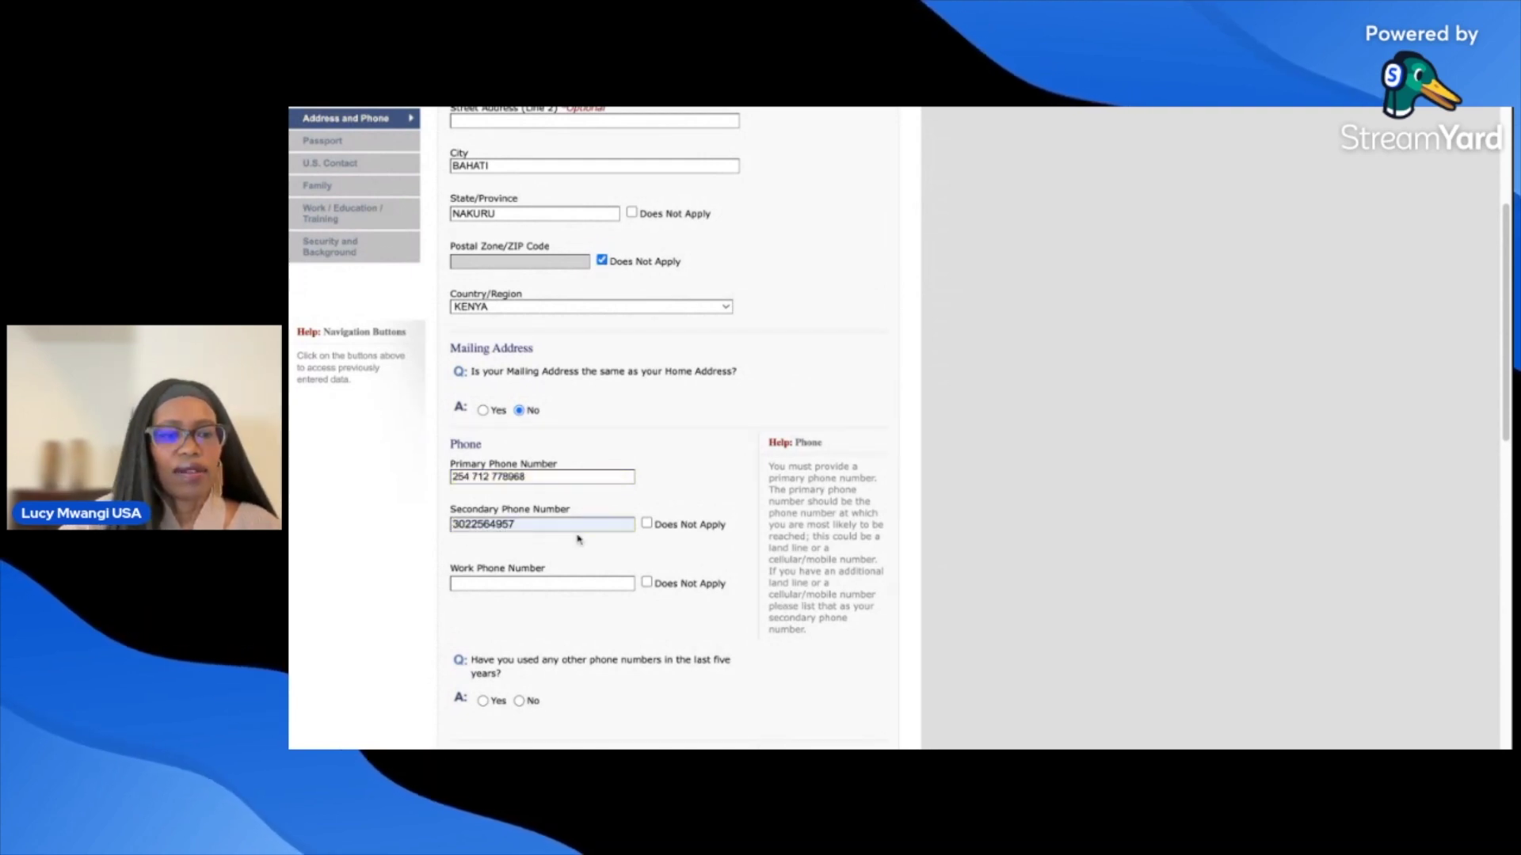
{"action": "left_click", "coordinate": [646, 523]}
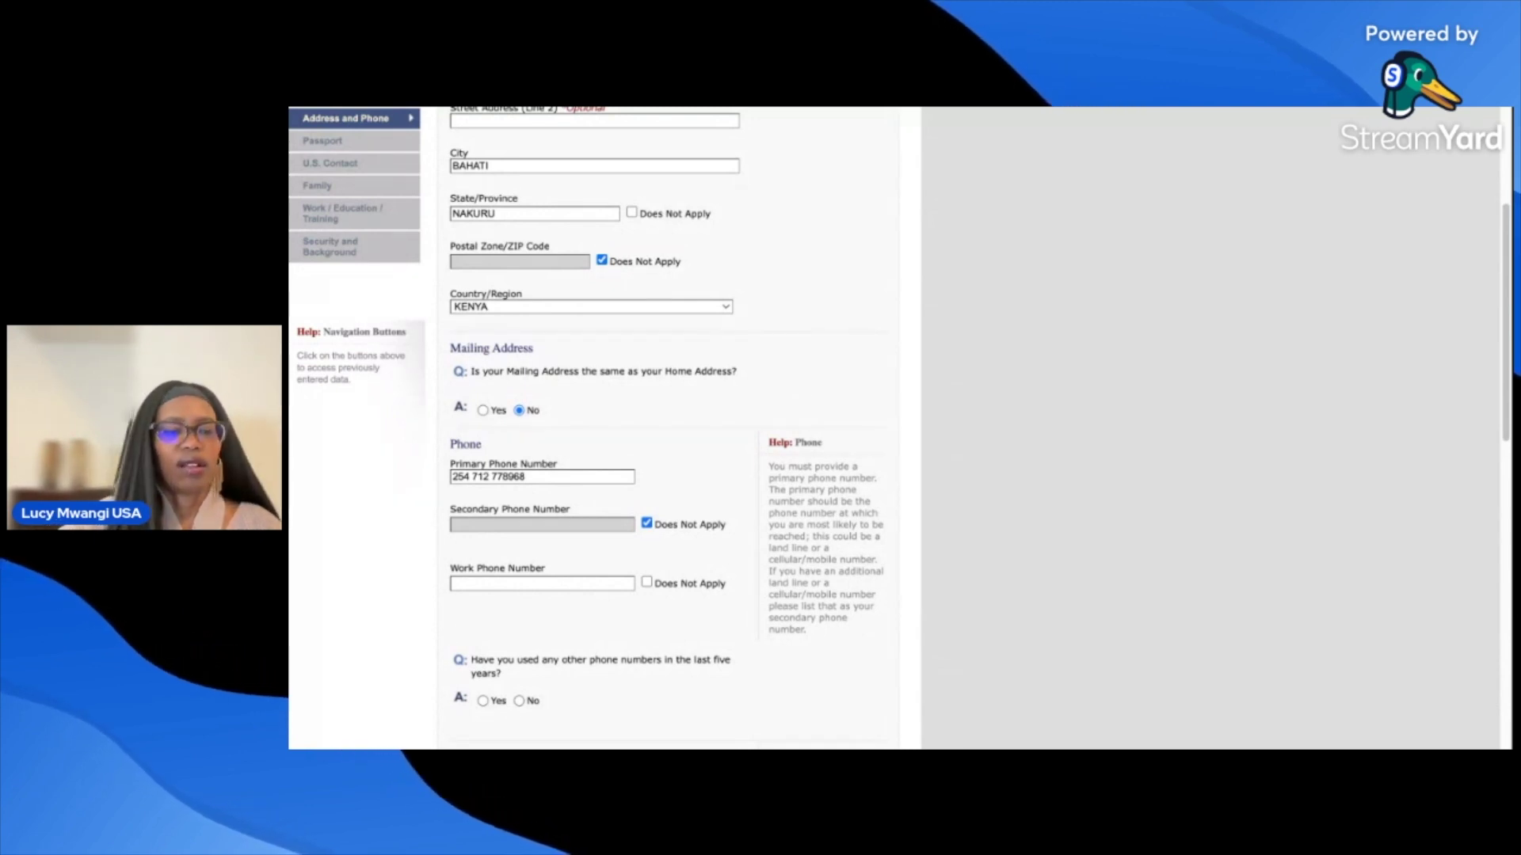
Step: Mark the work phone Does Not Apply and answer No to having used other phone numbers
{"action": "scroll", "coordinate": [620, 608], "scroll_direction": "up", "scroll_amount": 3}
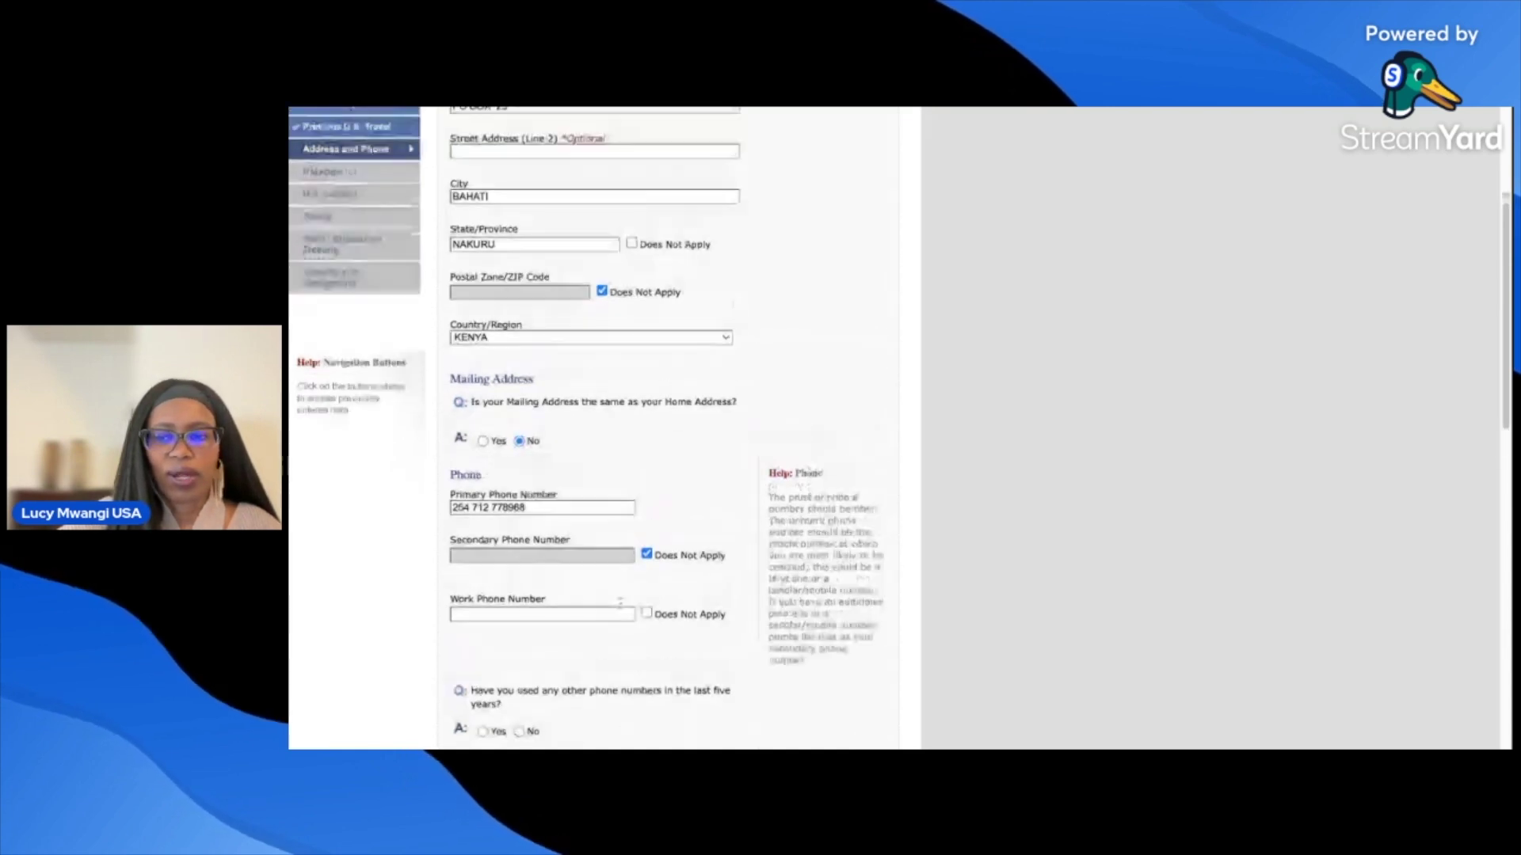
{"action": "scroll", "coordinate": [1509, 323], "scroll_direction": "down", "scroll_amount": 1}
{"action": "scroll", "coordinate": [1509, 323], "scroll_direction": "down", "scroll_amount": 5}
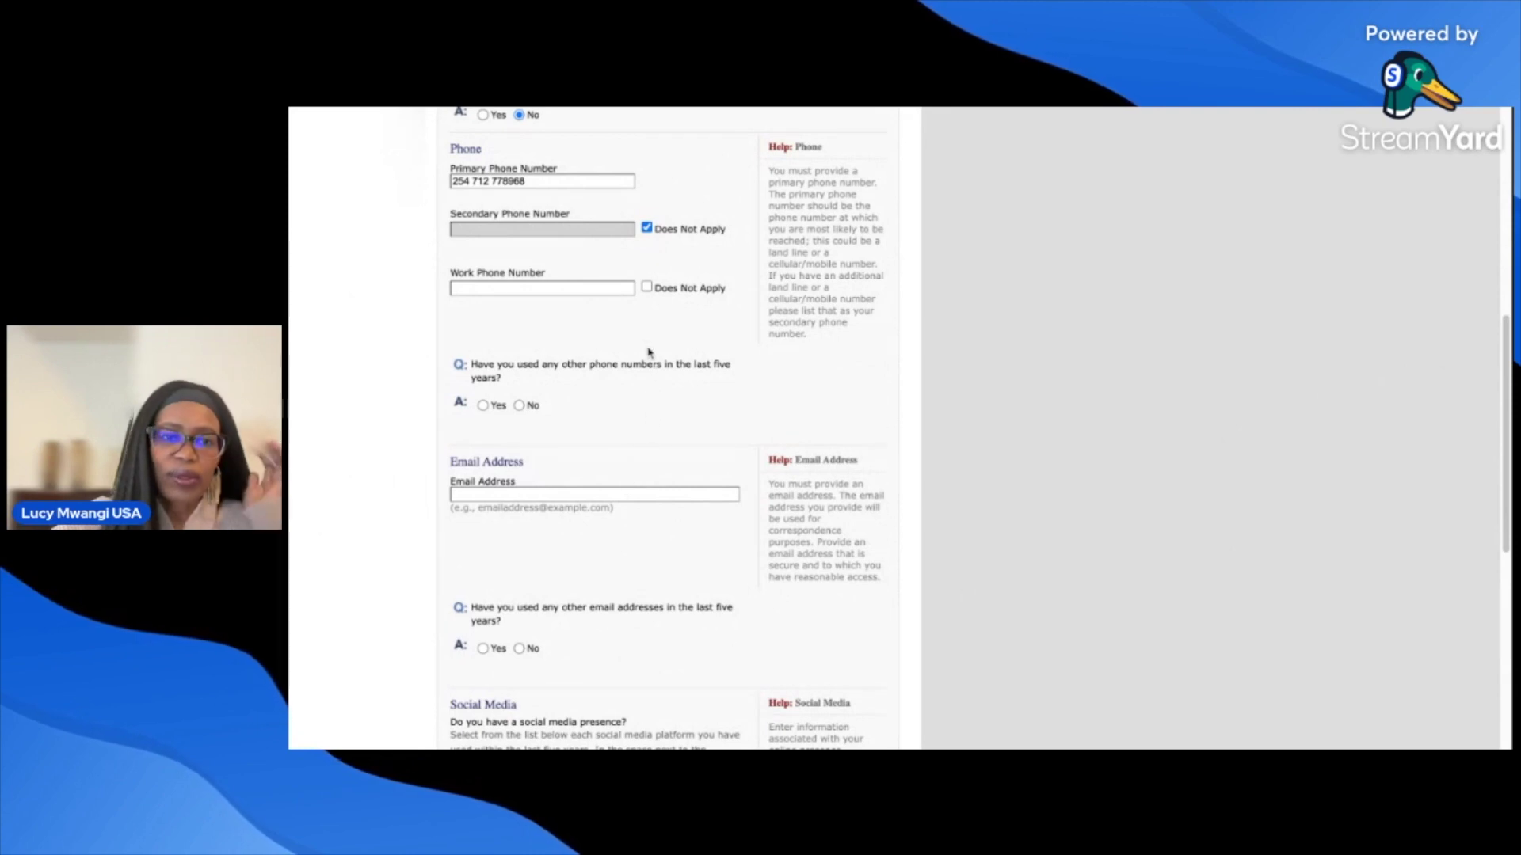
{"action": "left_click", "coordinate": [646, 287]}
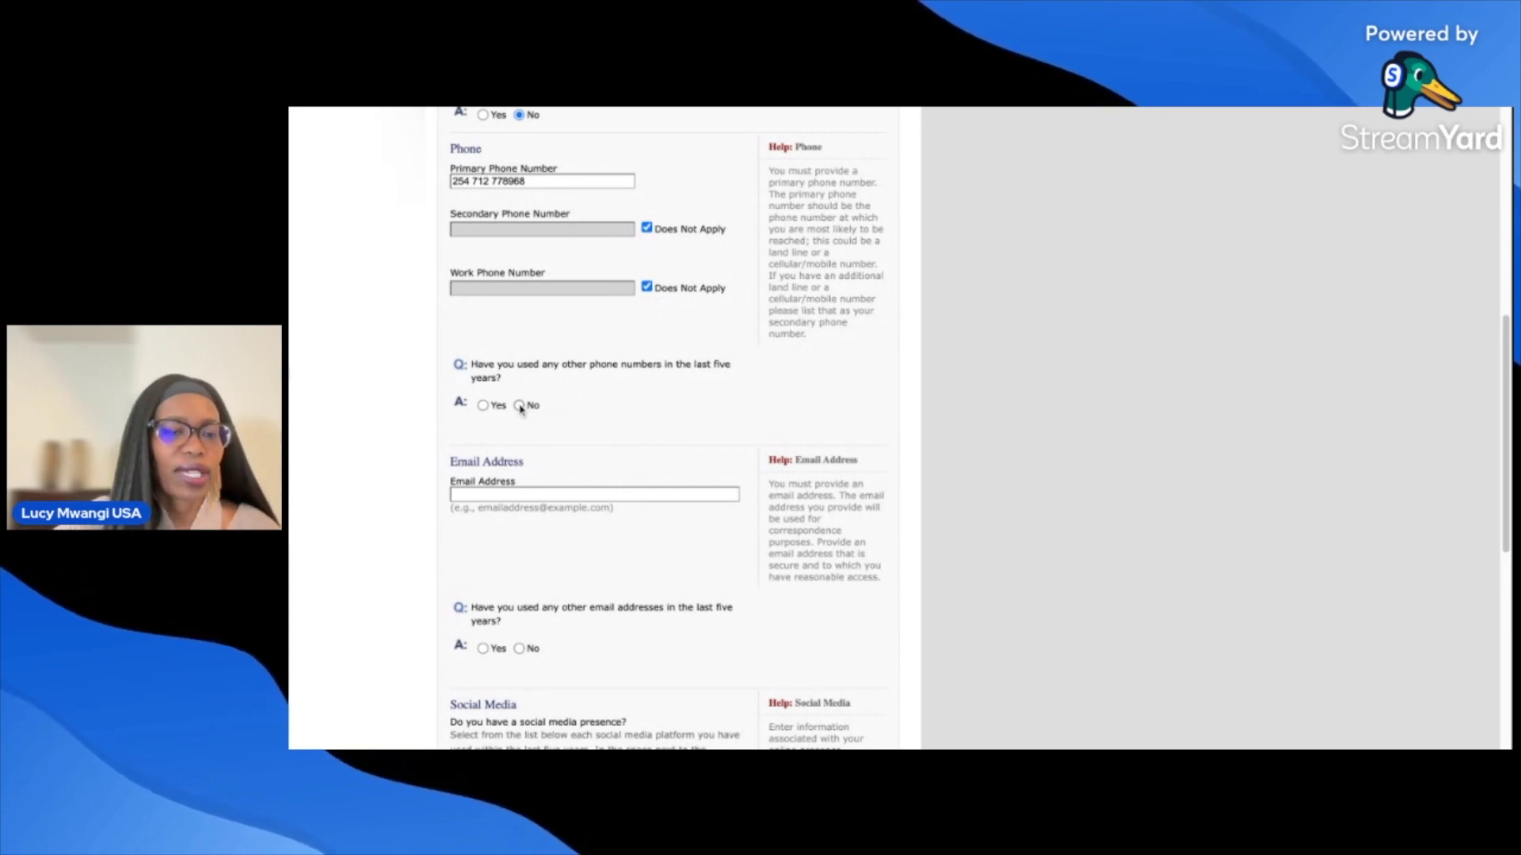
{"action": "left_click", "coordinate": [520, 405]}
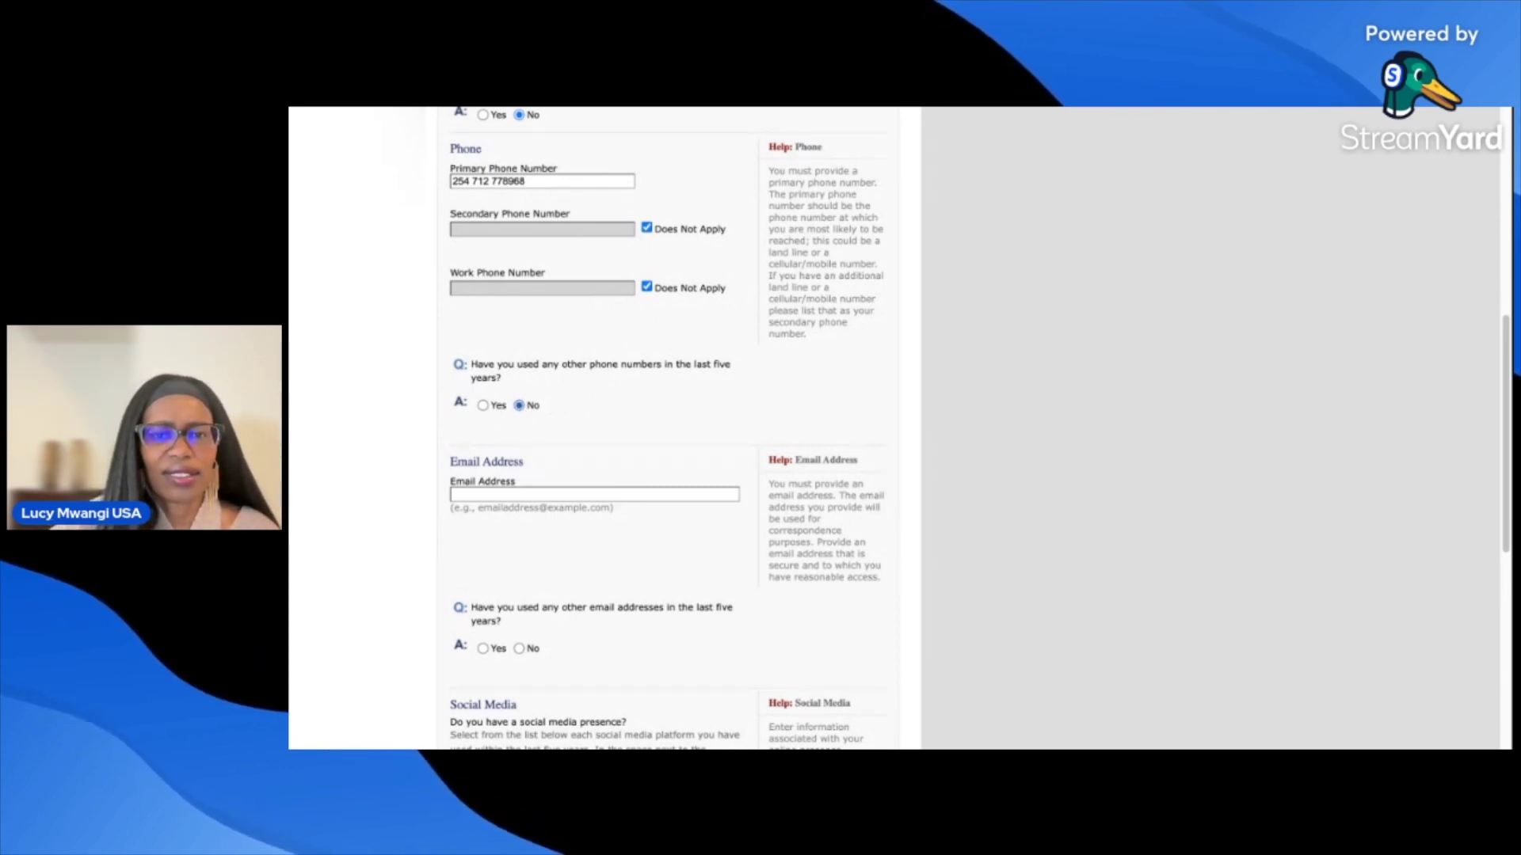
{"action": "scroll", "coordinate": [574, 426], "scroll_direction": "up", "scroll_amount": 3}
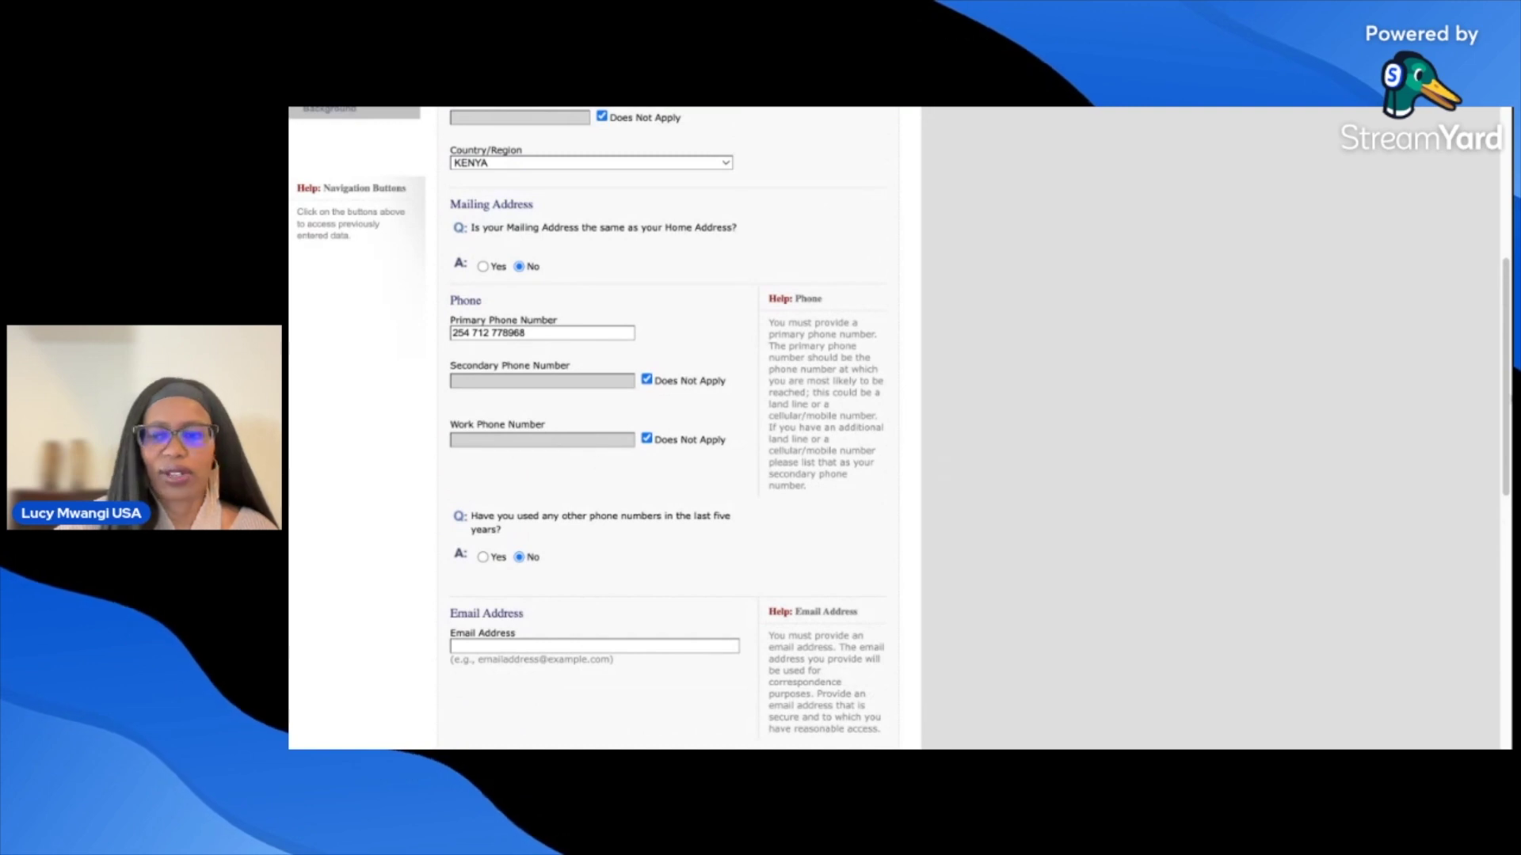
{"action": "scroll", "coordinate": [1503, 368], "scroll_direction": "down", "scroll_amount": 7}
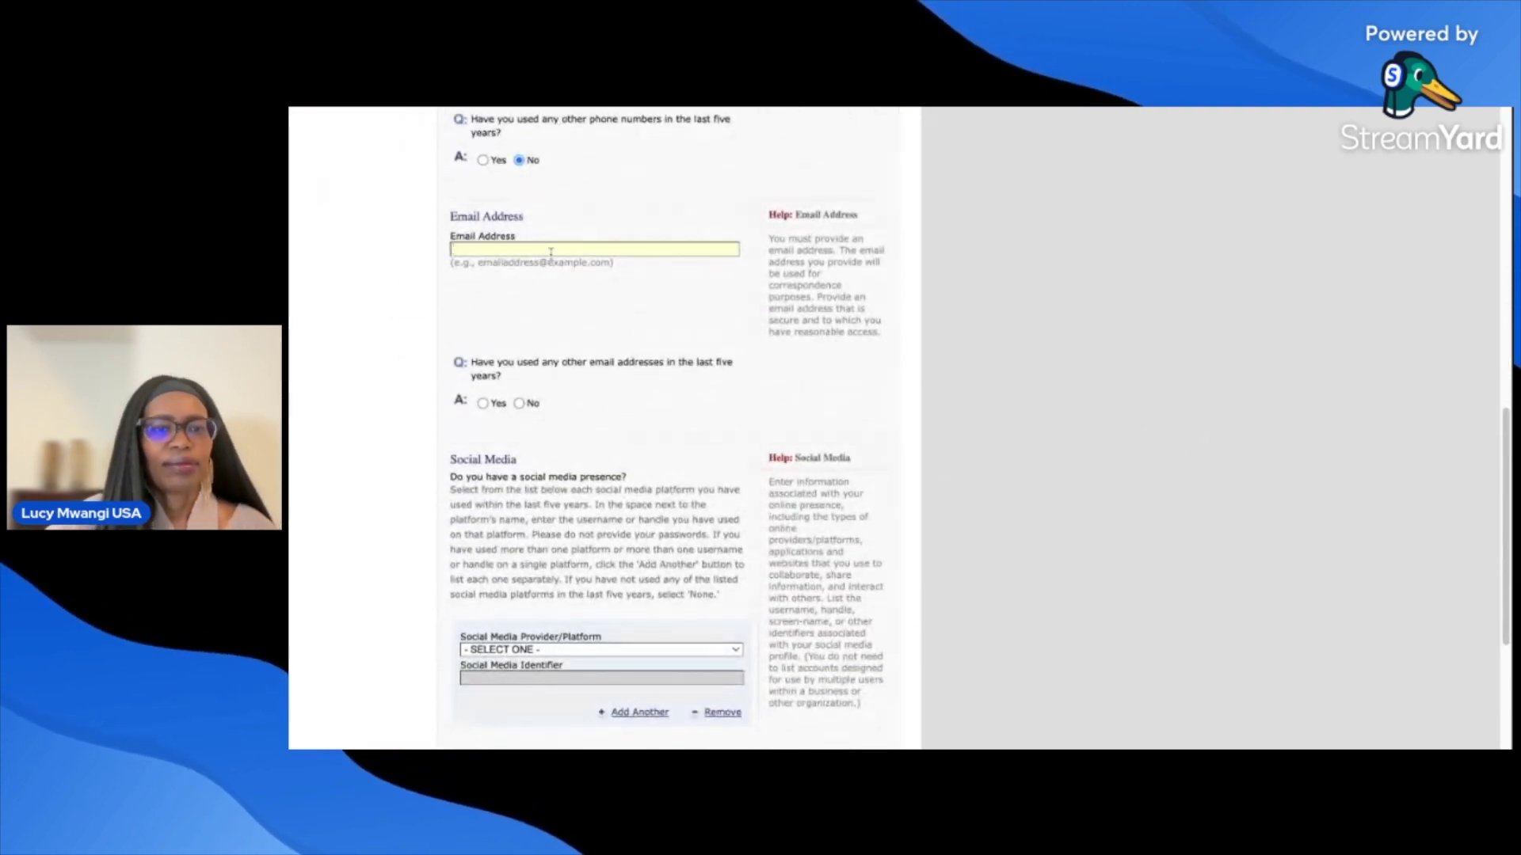
{"action": "left_click", "coordinate": [475, 311]}
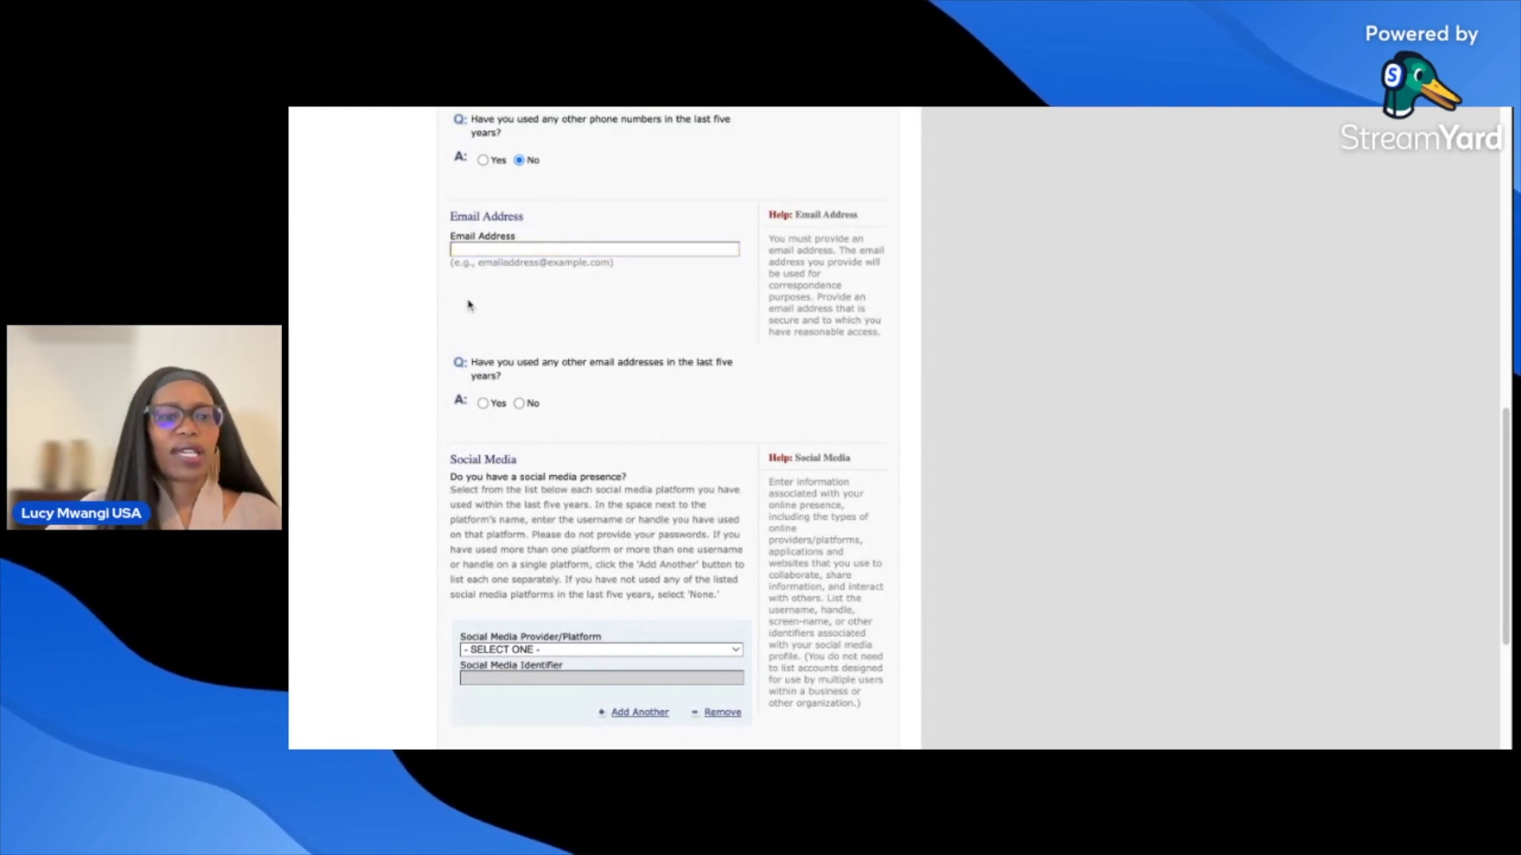
{"action": "left_click", "coordinate": [468, 250]}
{"action": "key", "text": "super+v"}
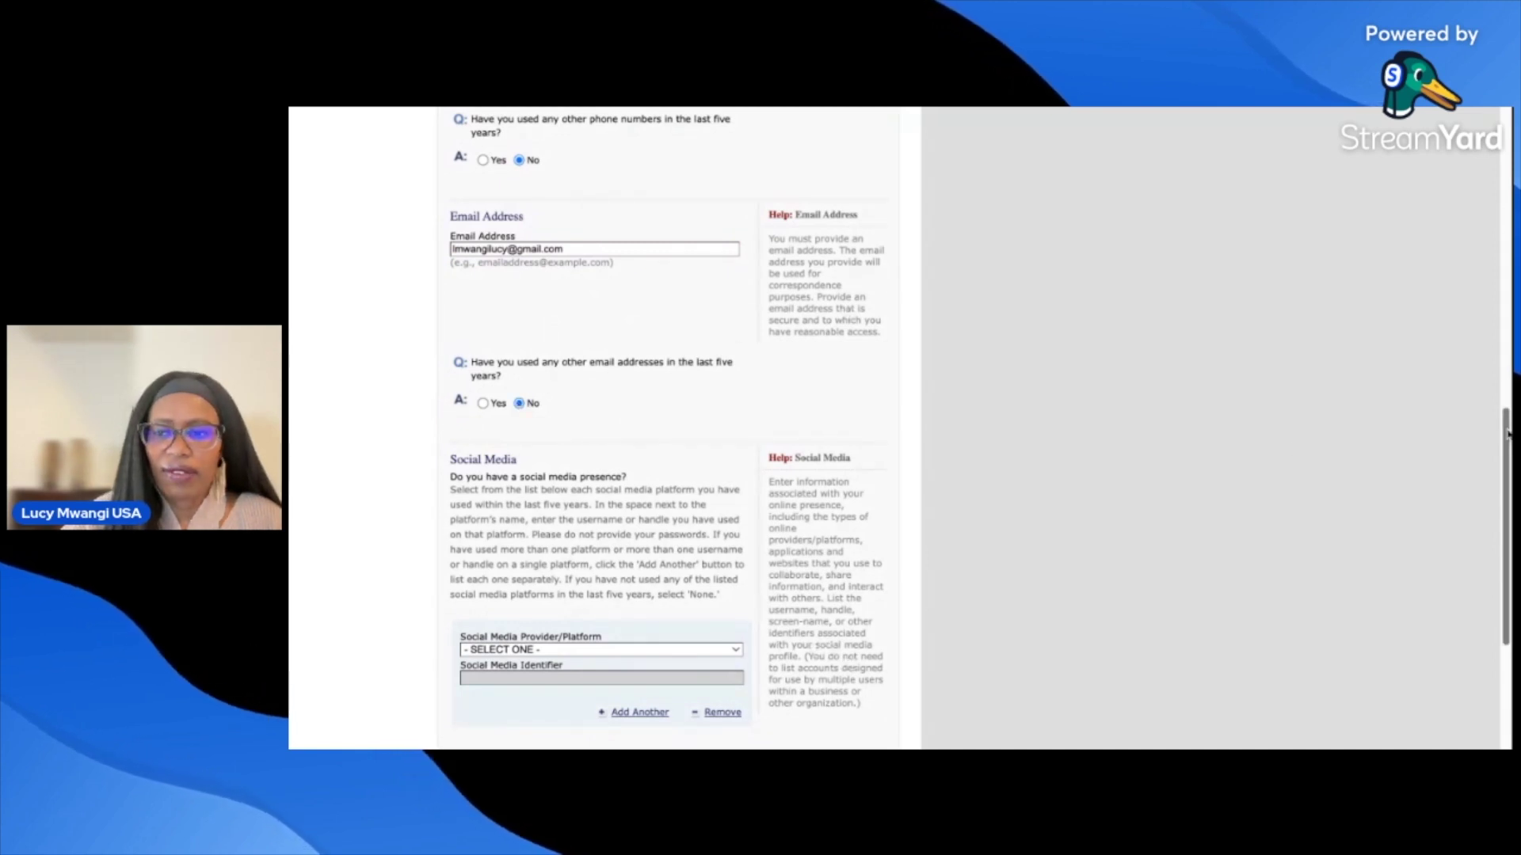
{"action": "scroll", "coordinate": [1507, 434], "scroll_direction": "down", "scroll_amount": 5}
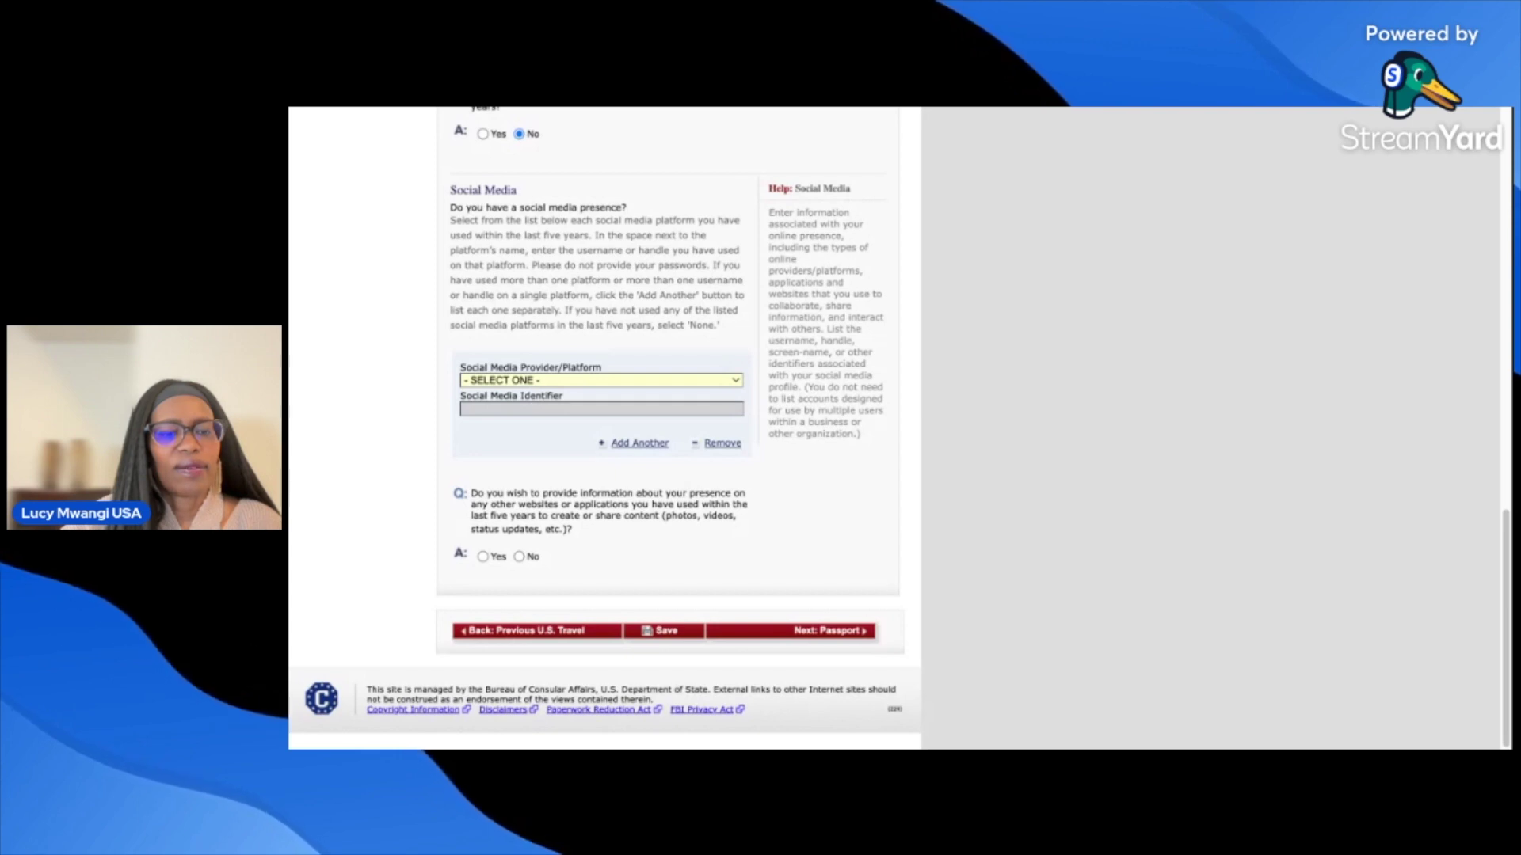
Step: Choose LINKEDIN as social media provider, answer No about other websites, and save the application
{"action": "left_click", "coordinate": [621, 388]}
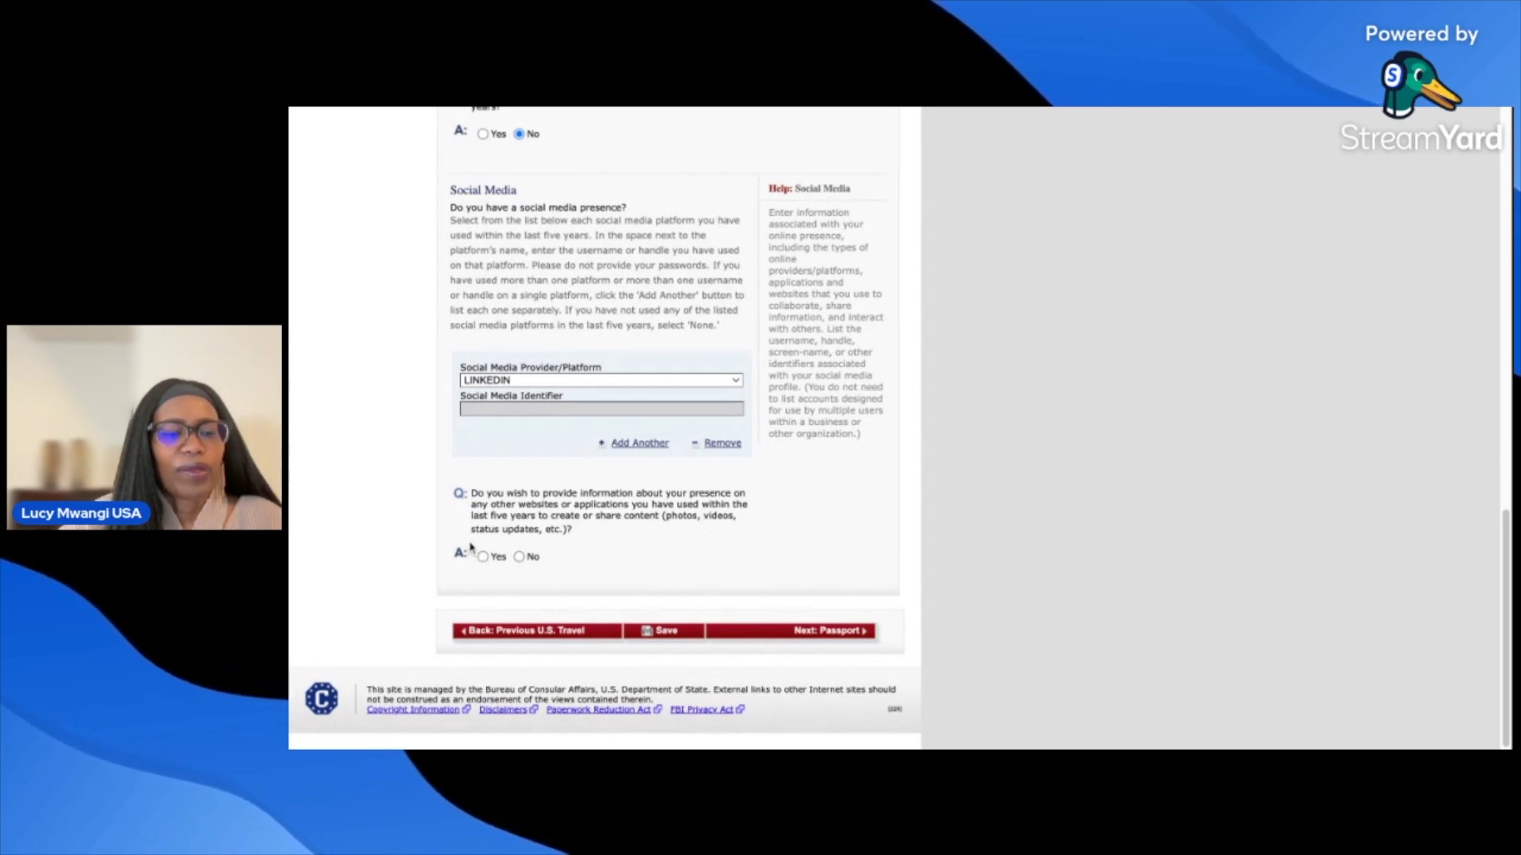
{"action": "left_click", "coordinate": [521, 557]}
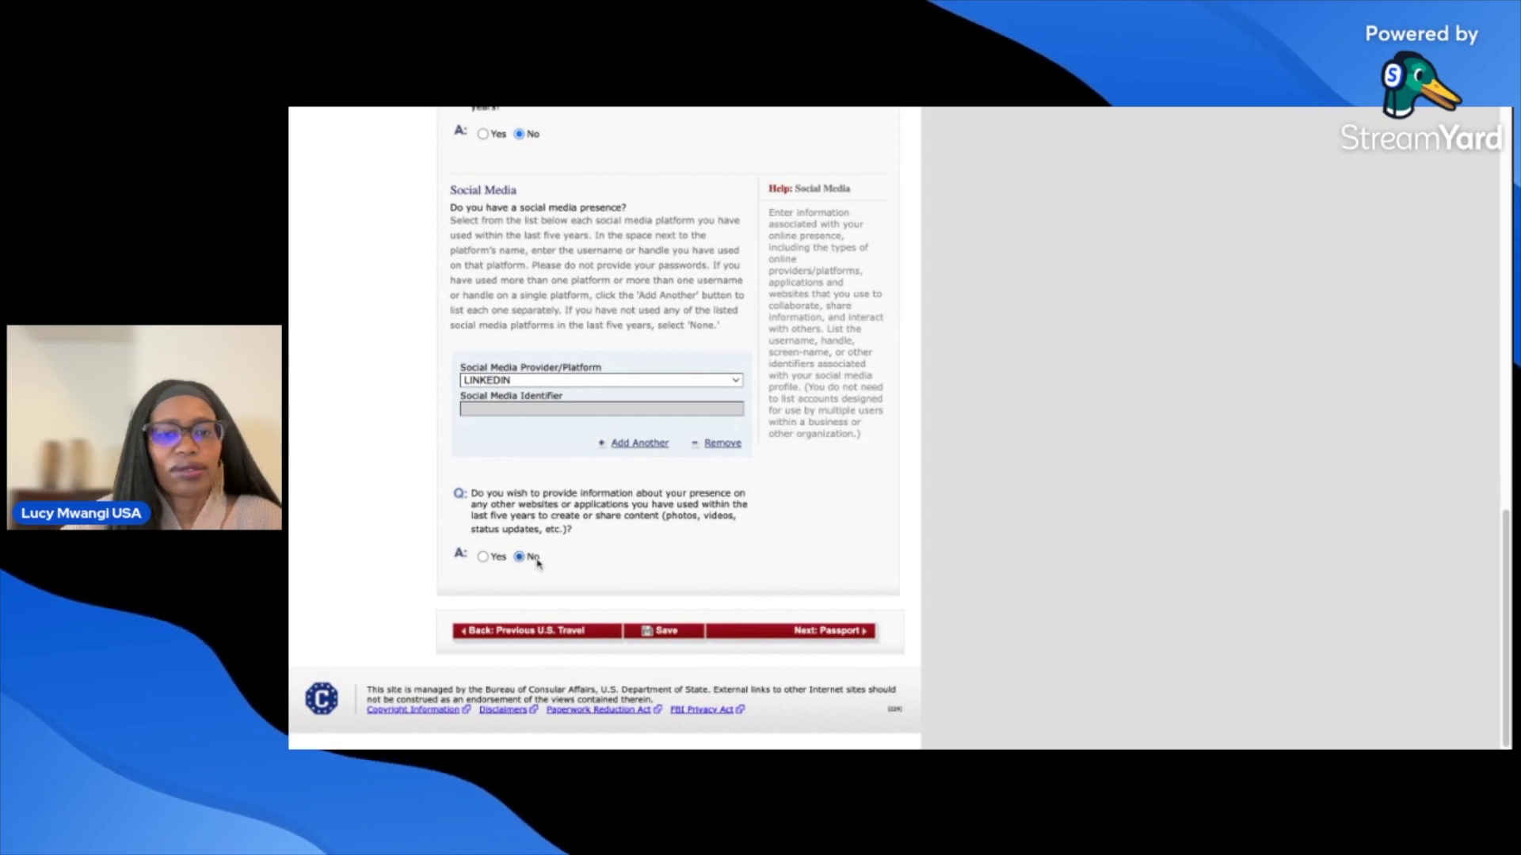
{"action": "left_click", "coordinate": [648, 629]}
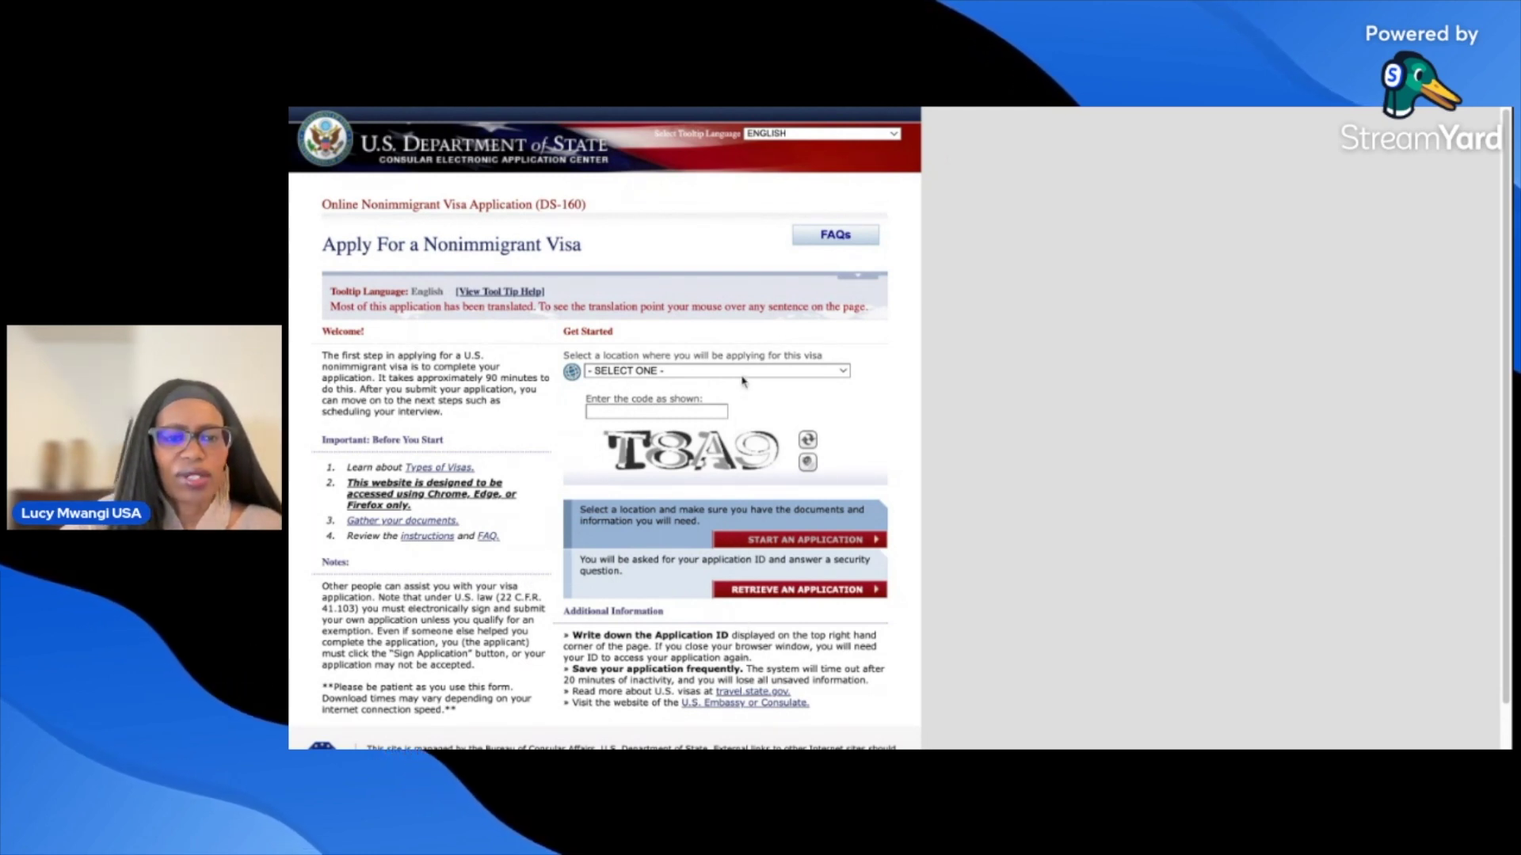
Step: Select KENYA, NAIROBI as the location, enter the displayed security code, and retrieve the saved application
{"action": "left_click", "coordinate": [814, 593]}
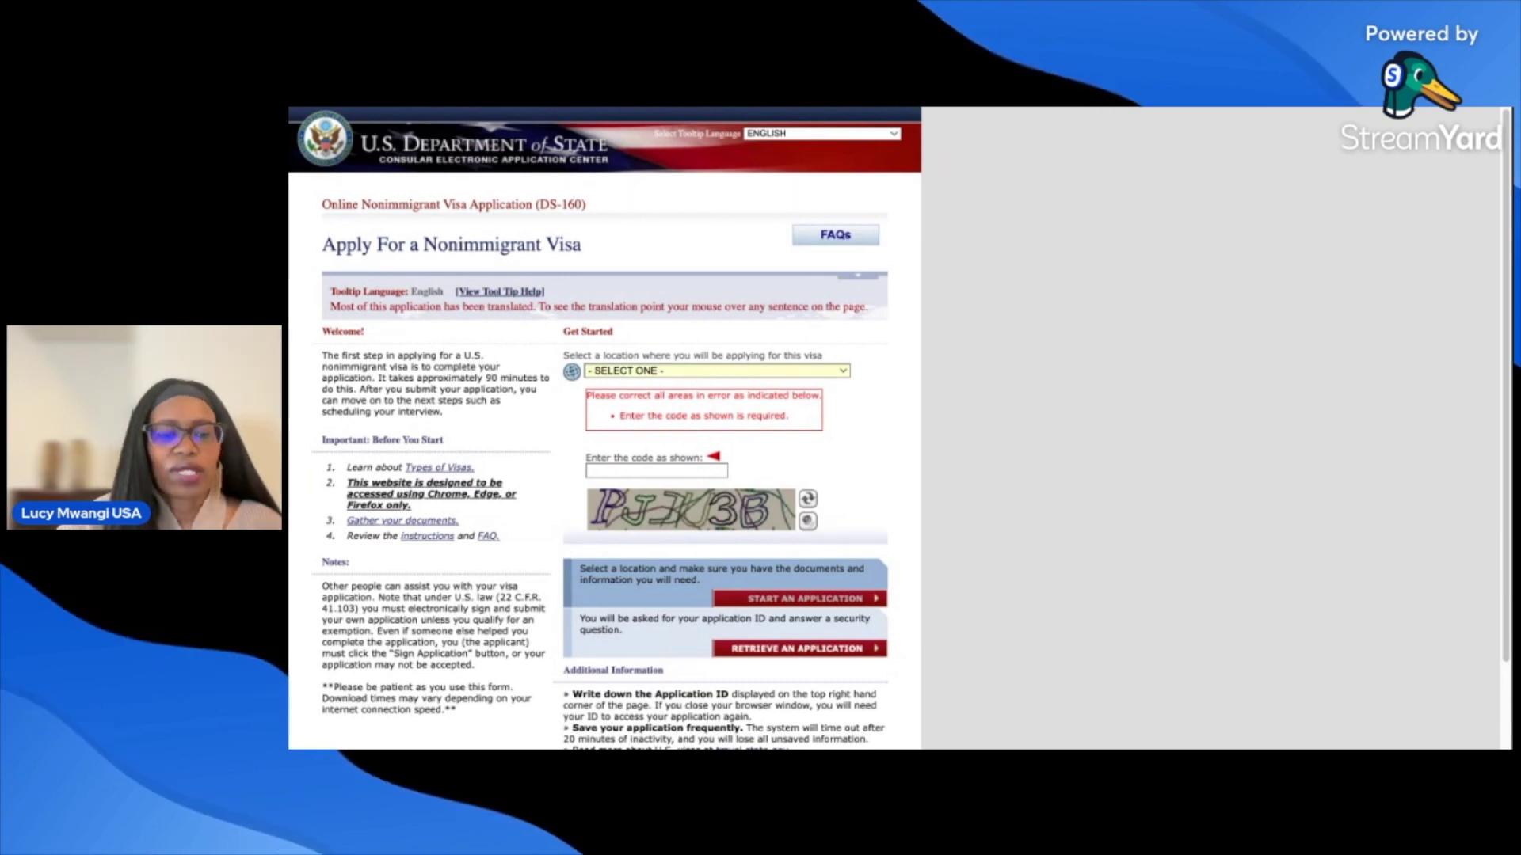
{"action": "type", "text": "kenya"}
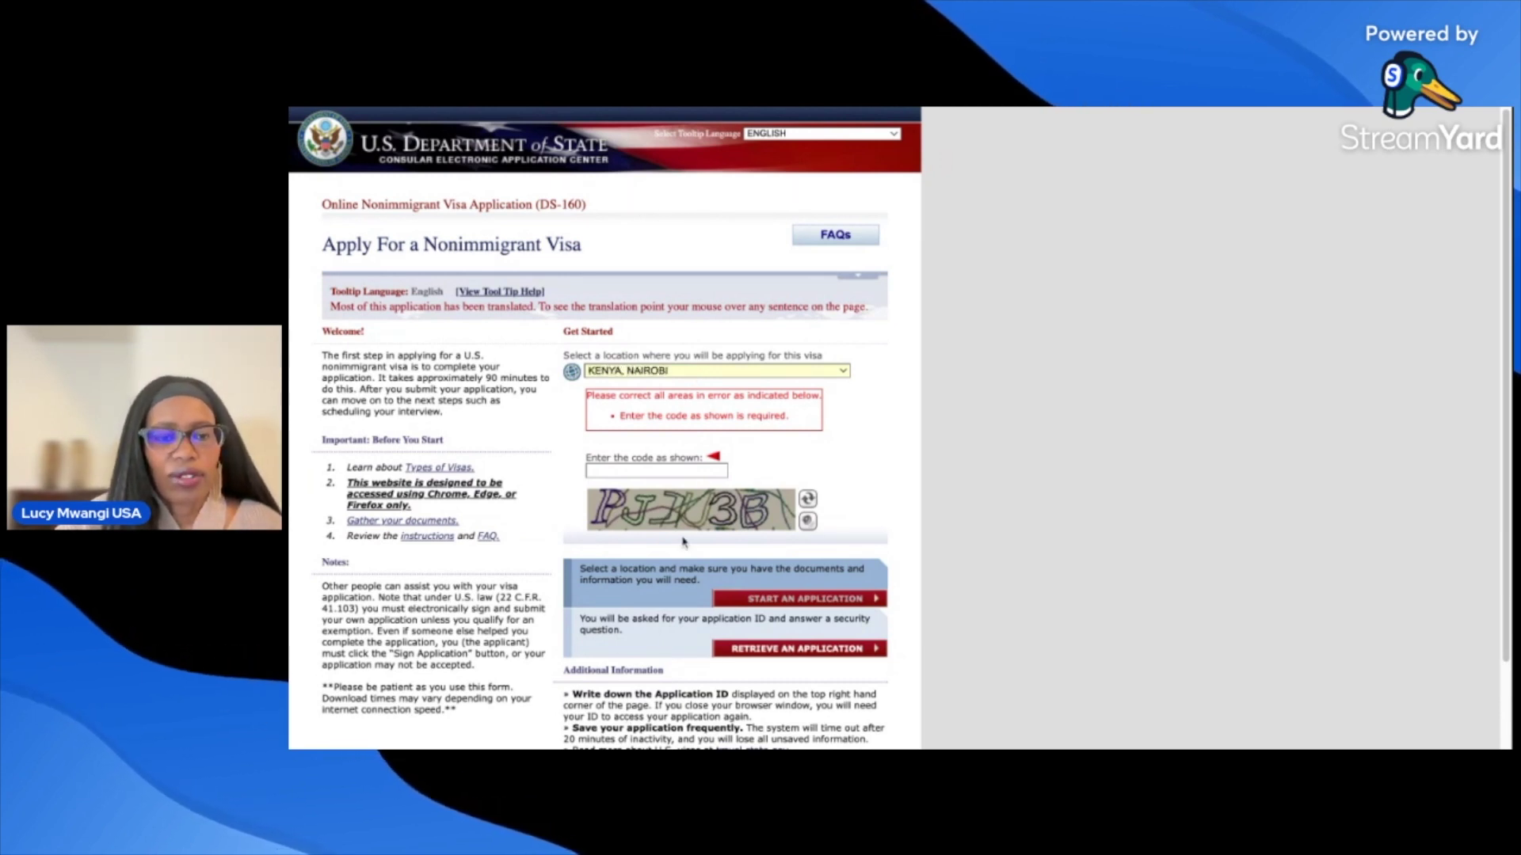
{"action": "left_click", "coordinate": [650, 411]}
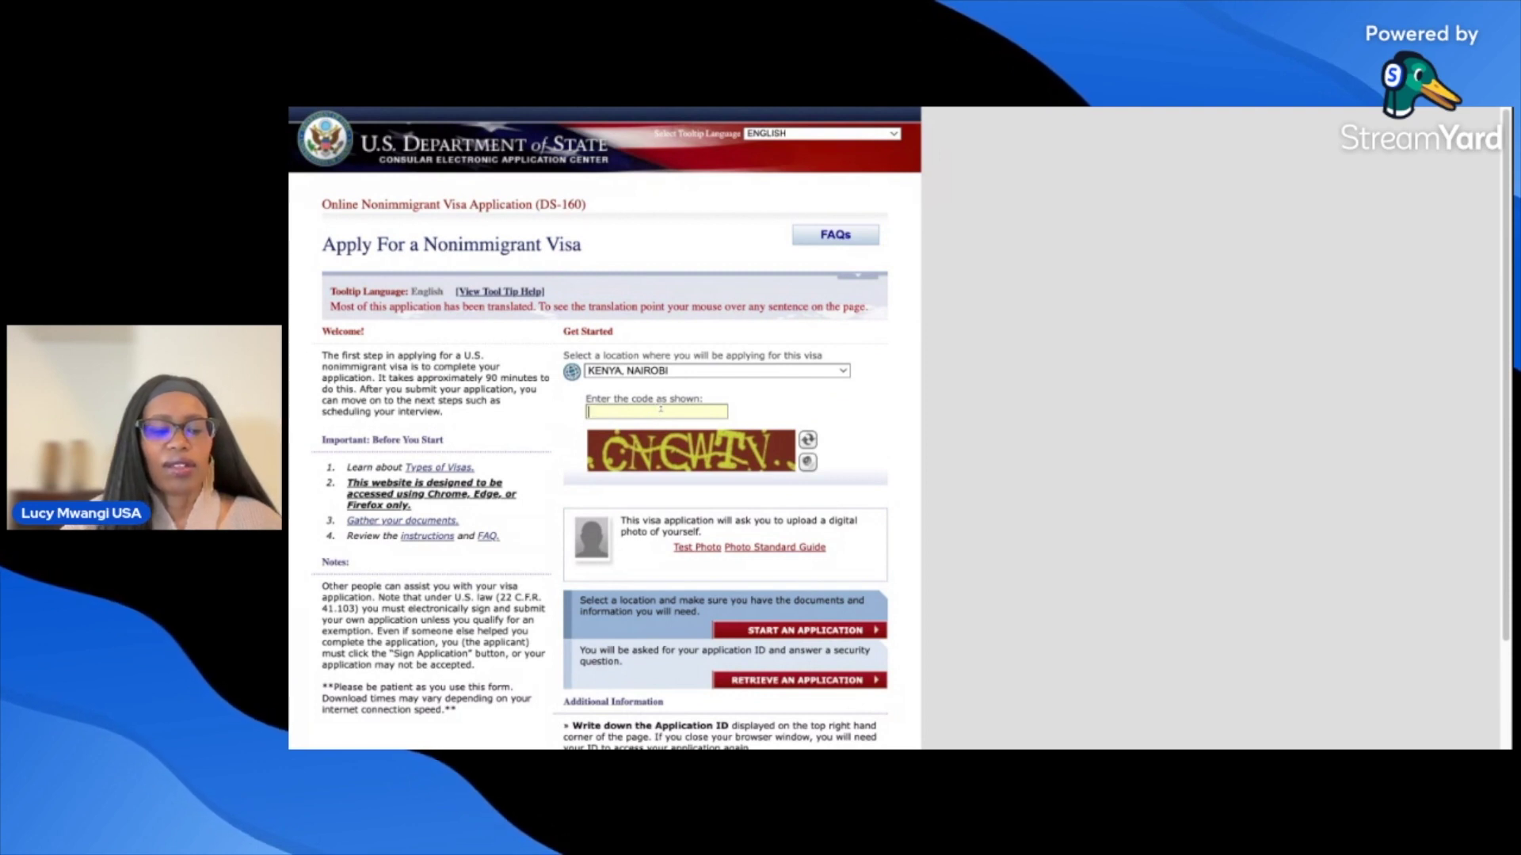
{"action": "type", "text": "C"}
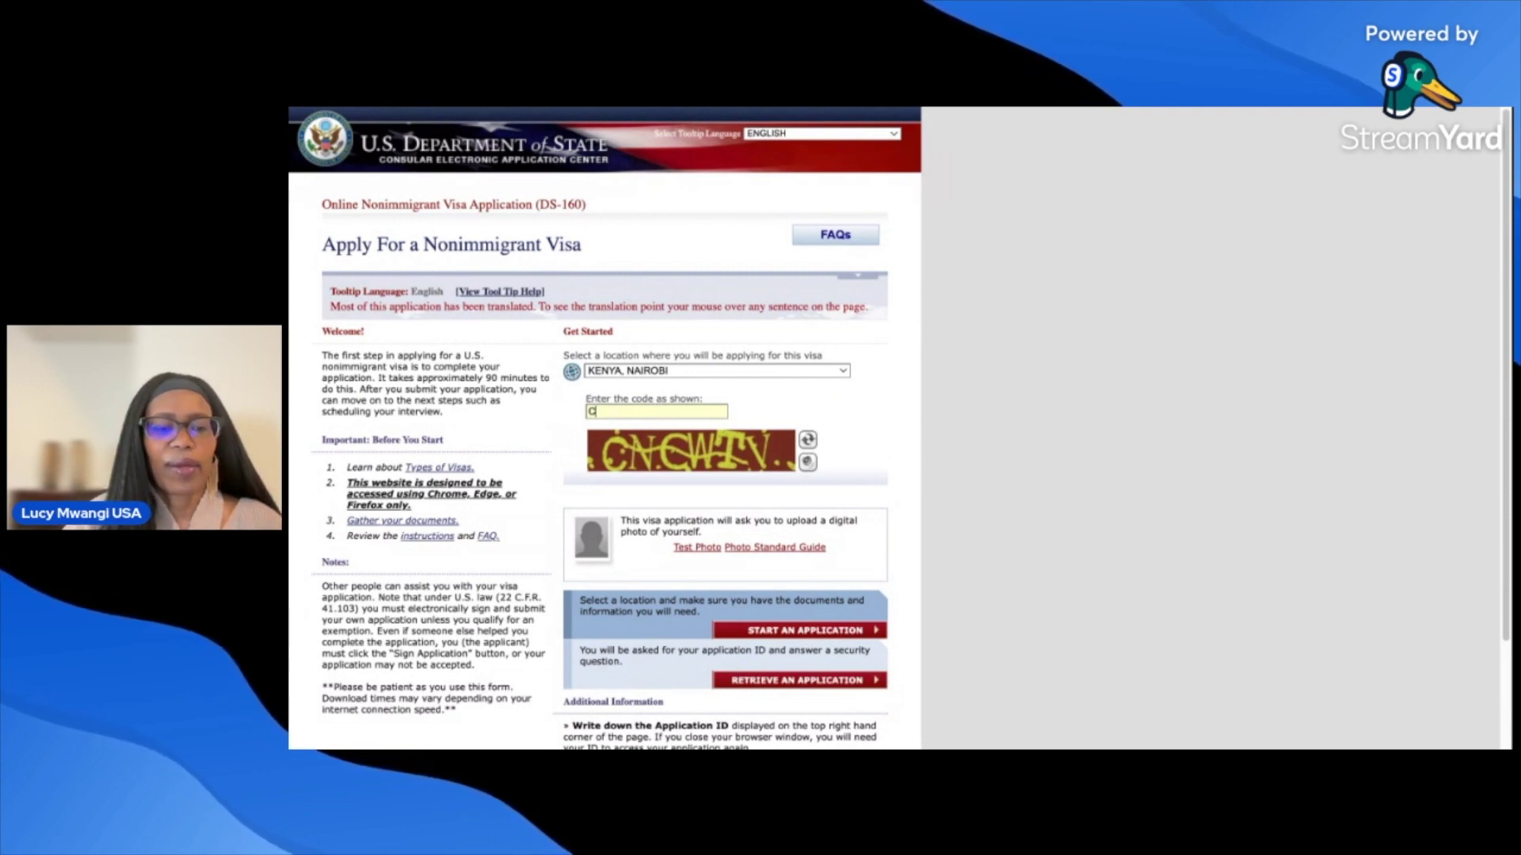
{"action": "type", "text": "N"}
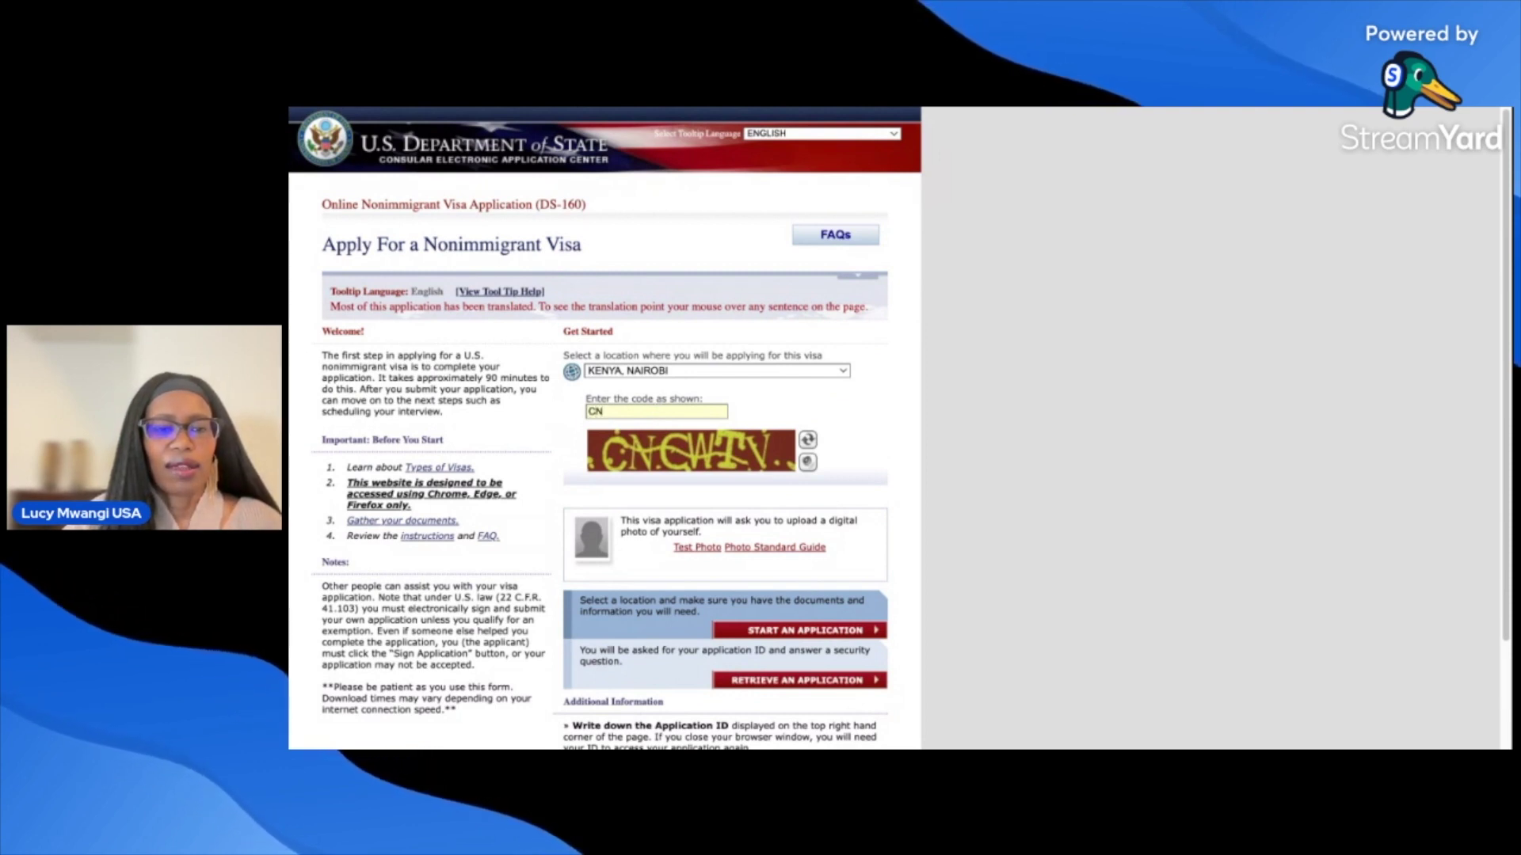
{"action": "type", "text": "CWTV"}
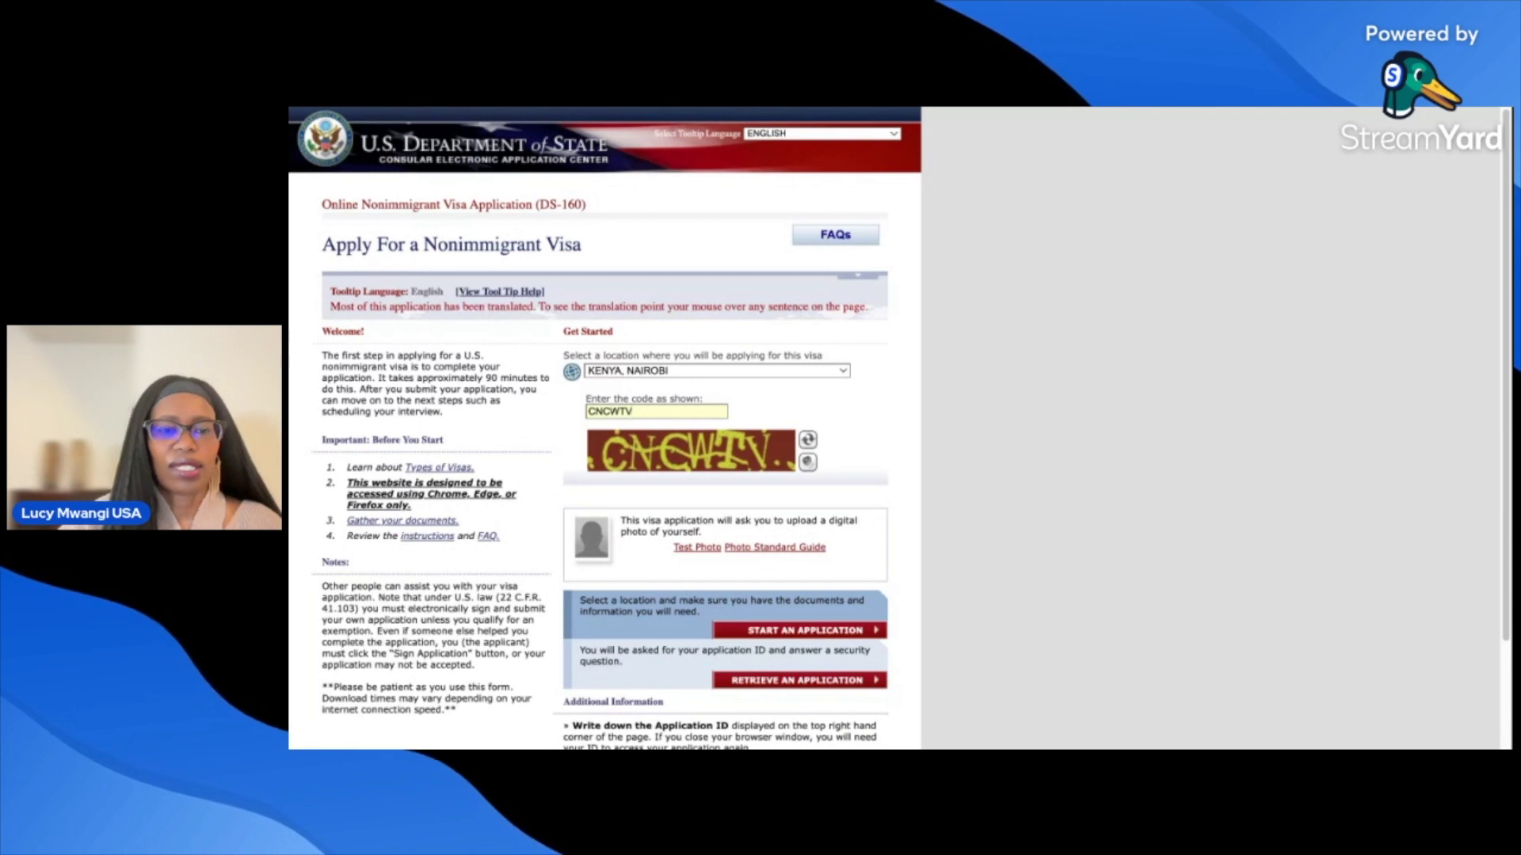
{"action": "left_click", "coordinate": [813, 645]}
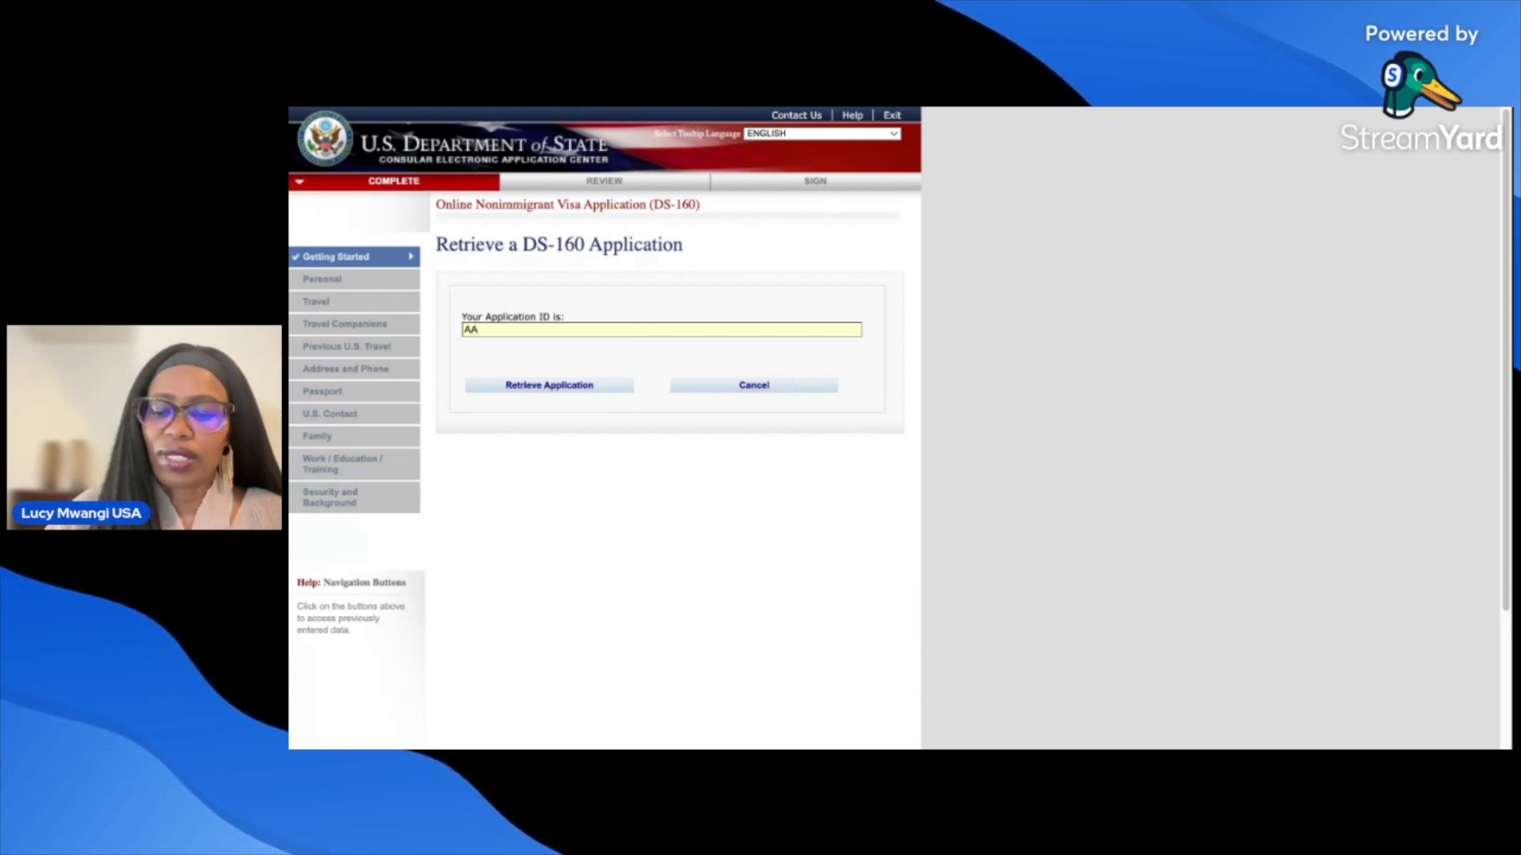
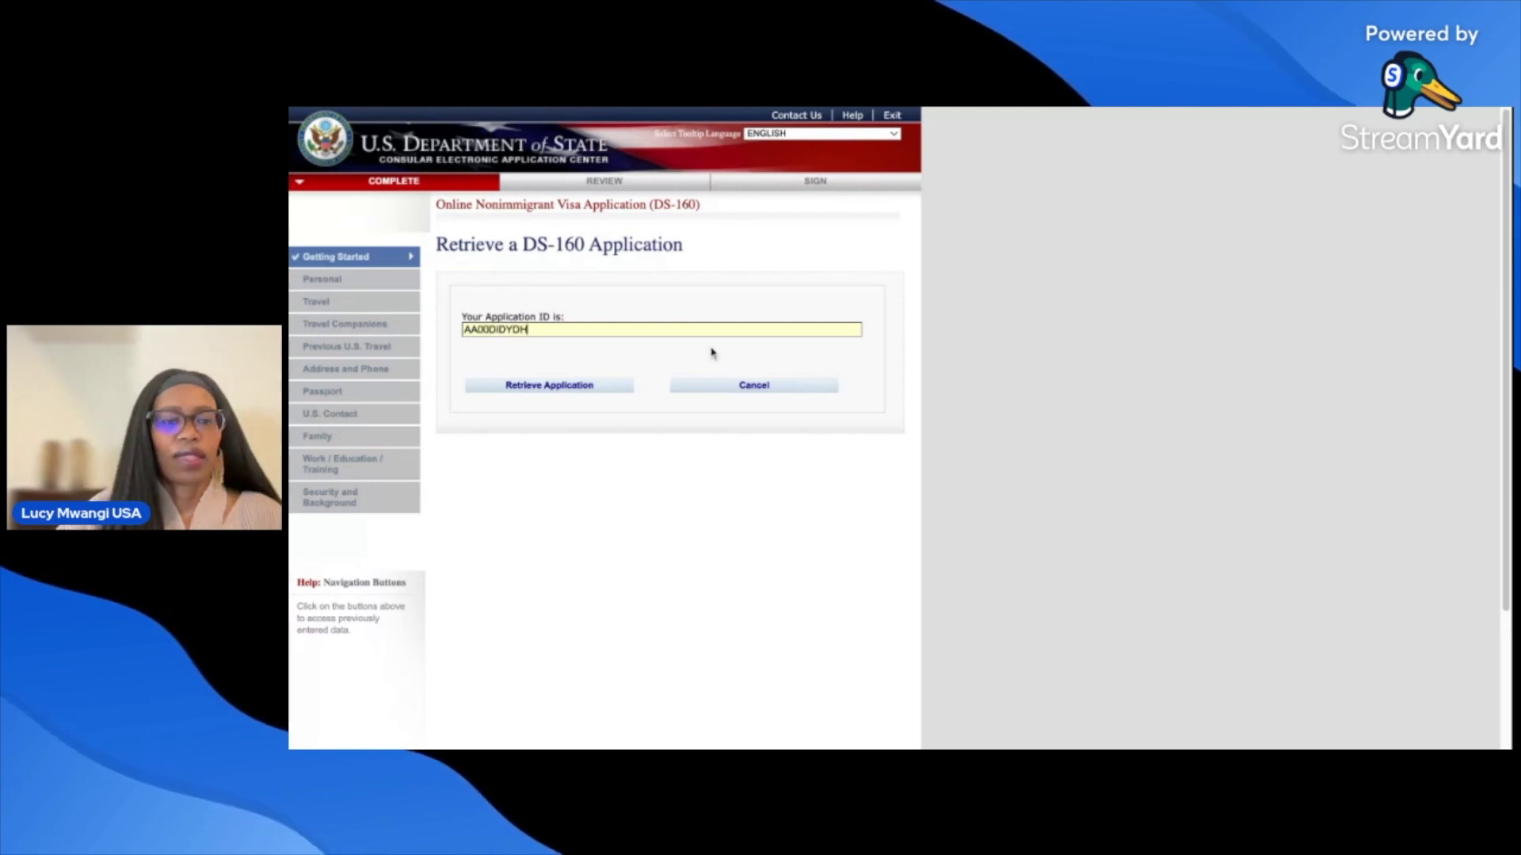
Step: Enter the application ID, correct its typo, and submit it for retrieval
{"action": "left_click", "coordinate": [576, 394]}
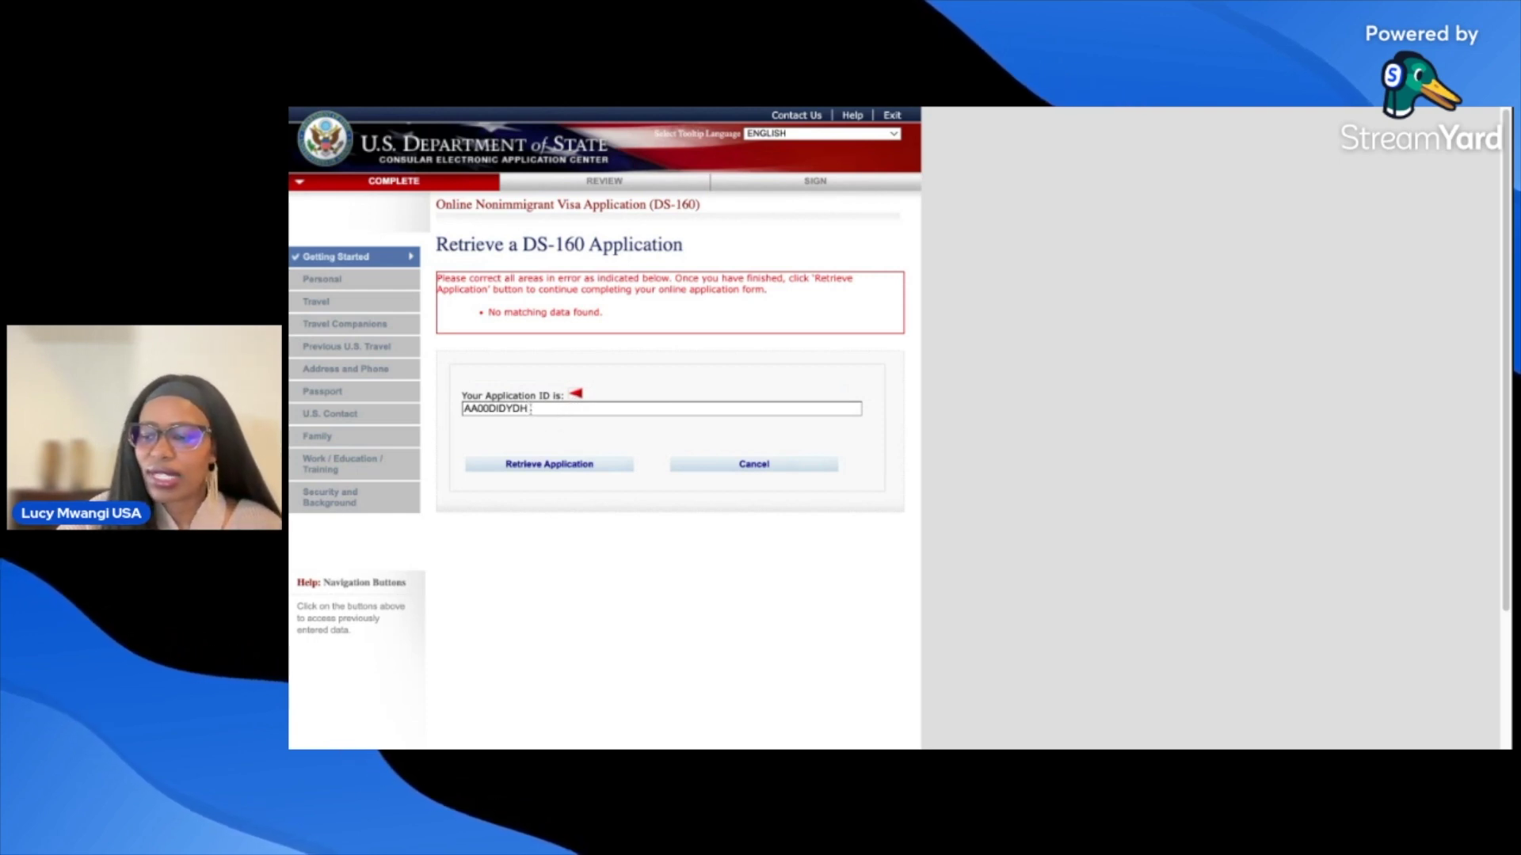
{"action": "left_click", "coordinate": [500, 409]}
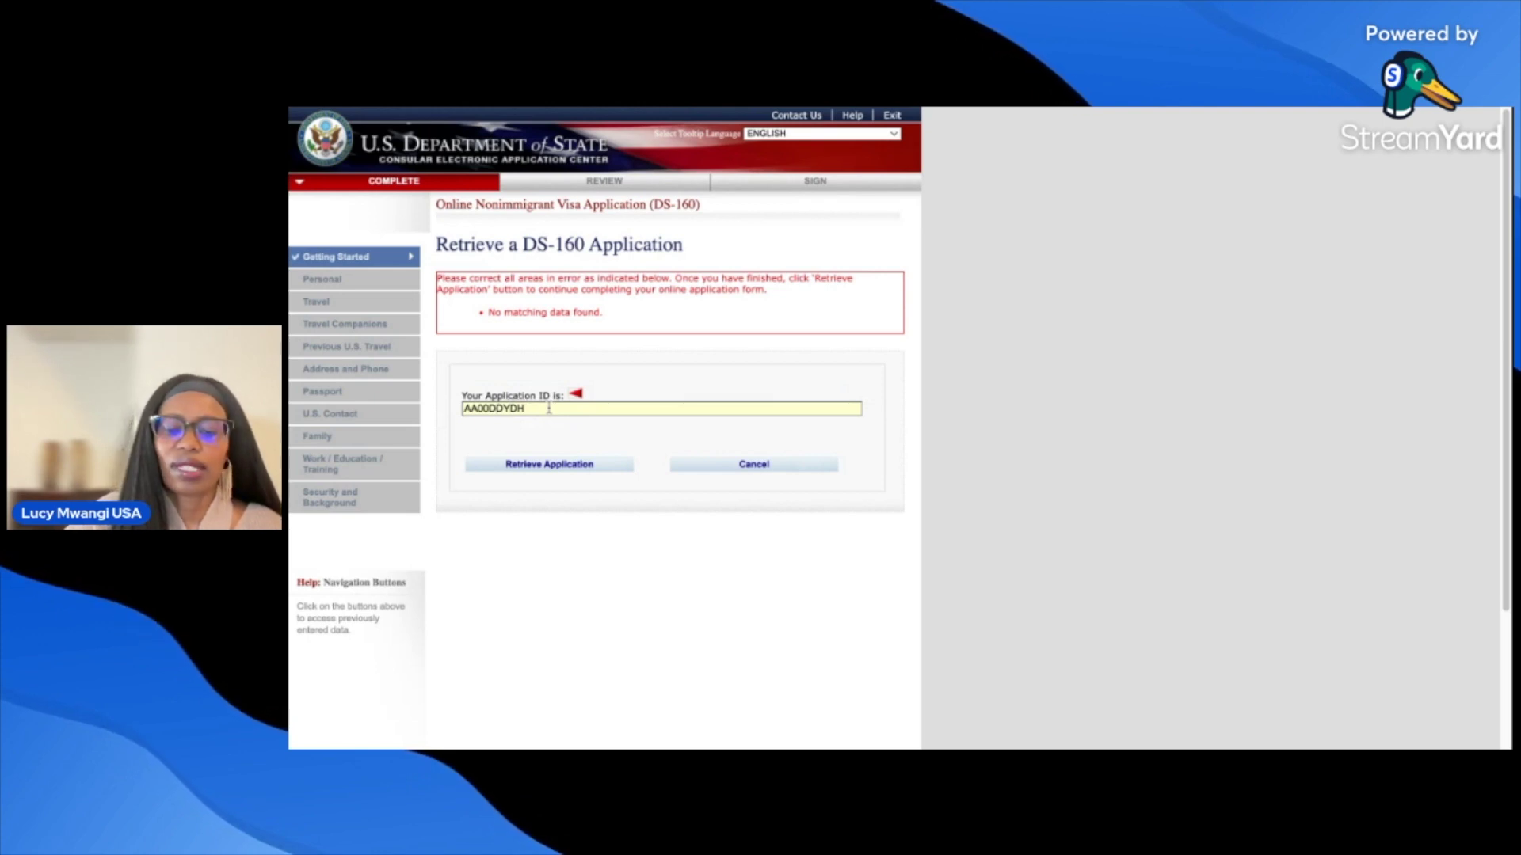
{"action": "type", "text": "1"}
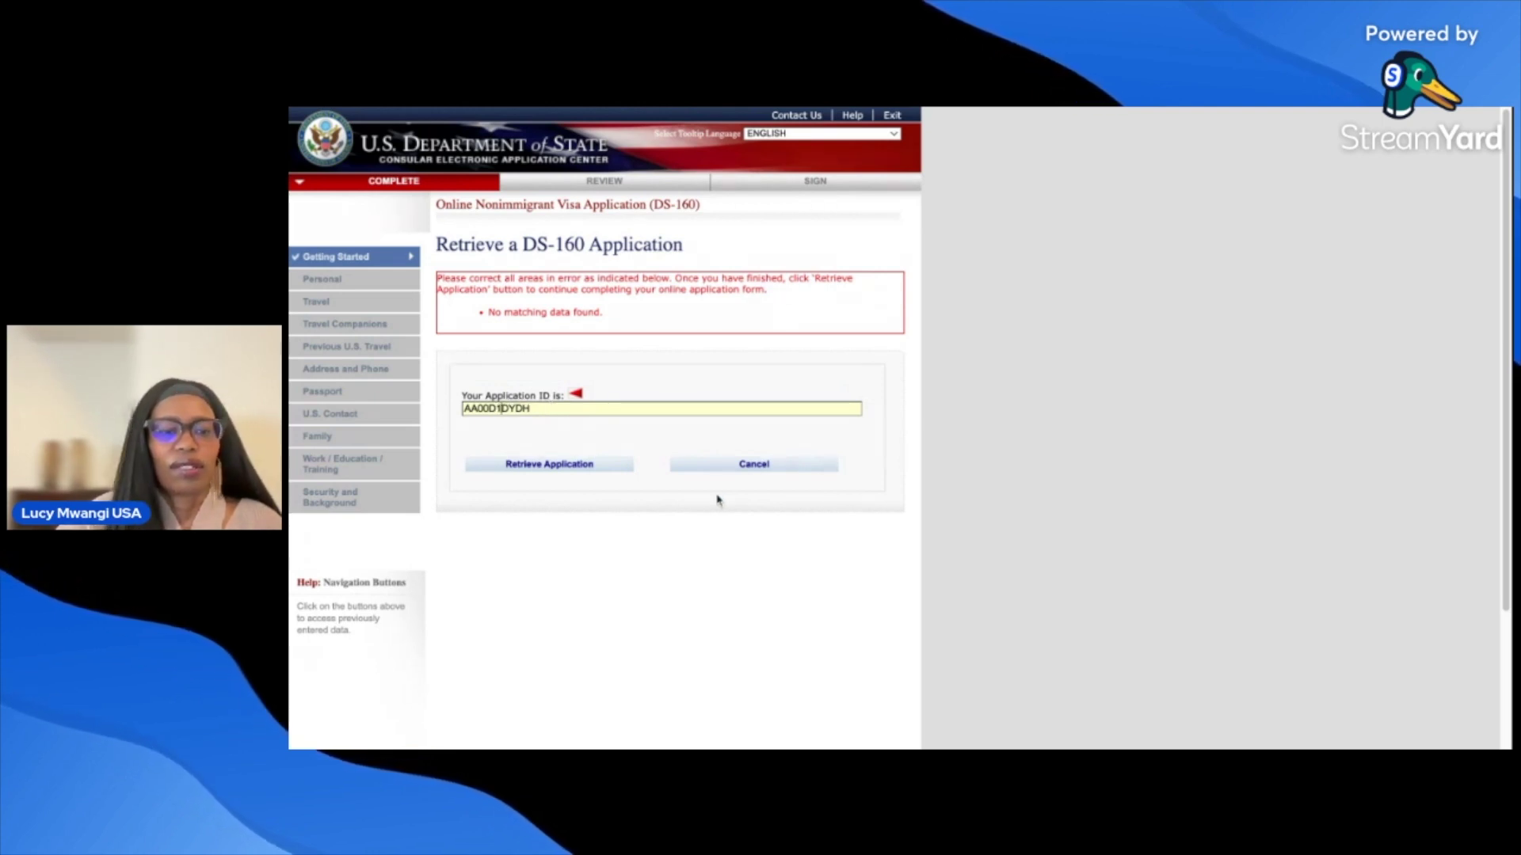
{"action": "left_click", "coordinate": [615, 468]}
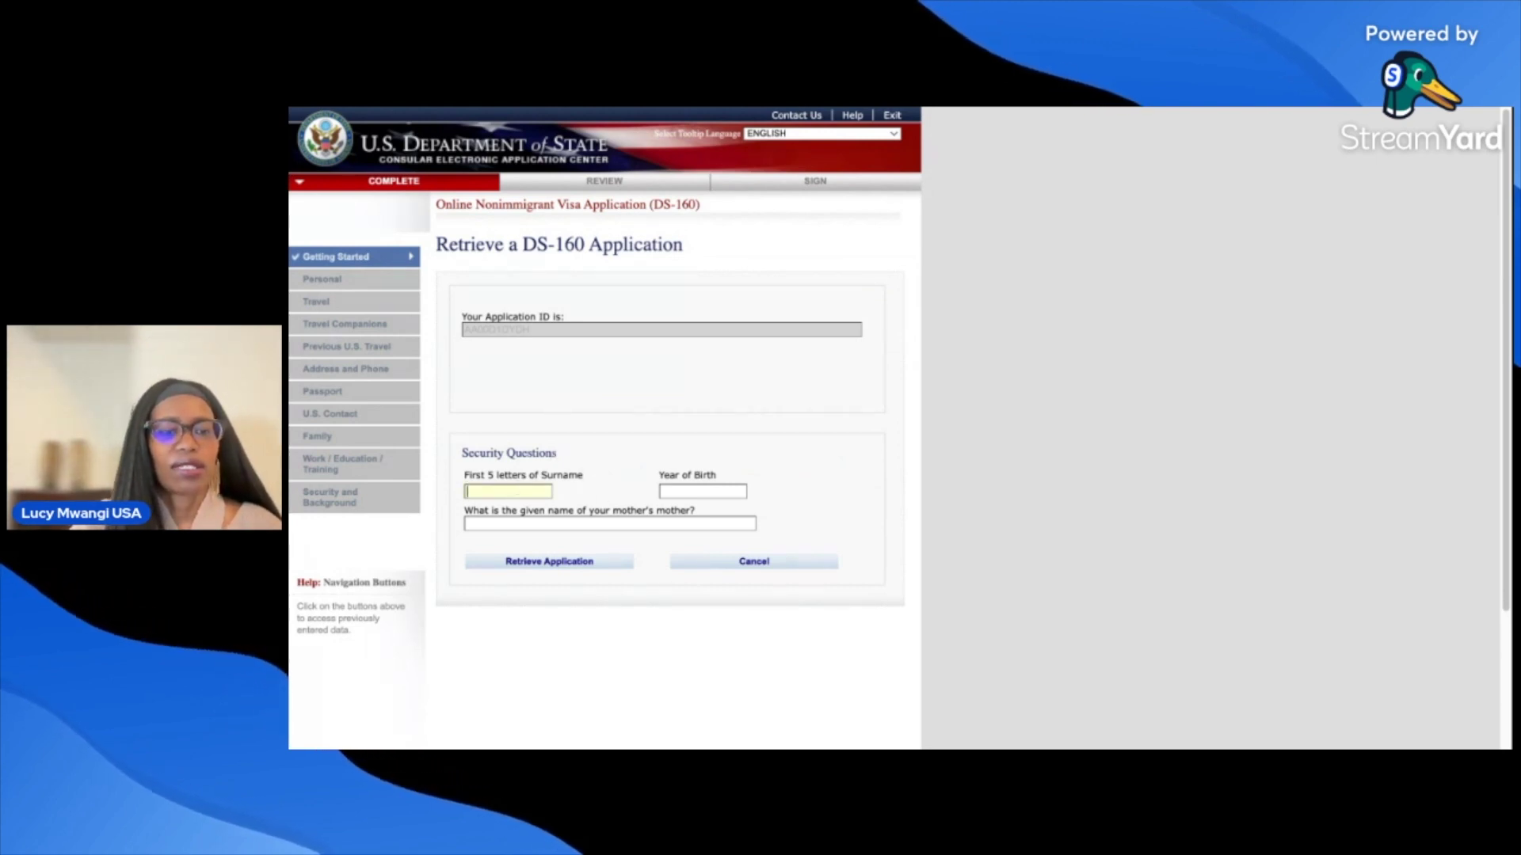
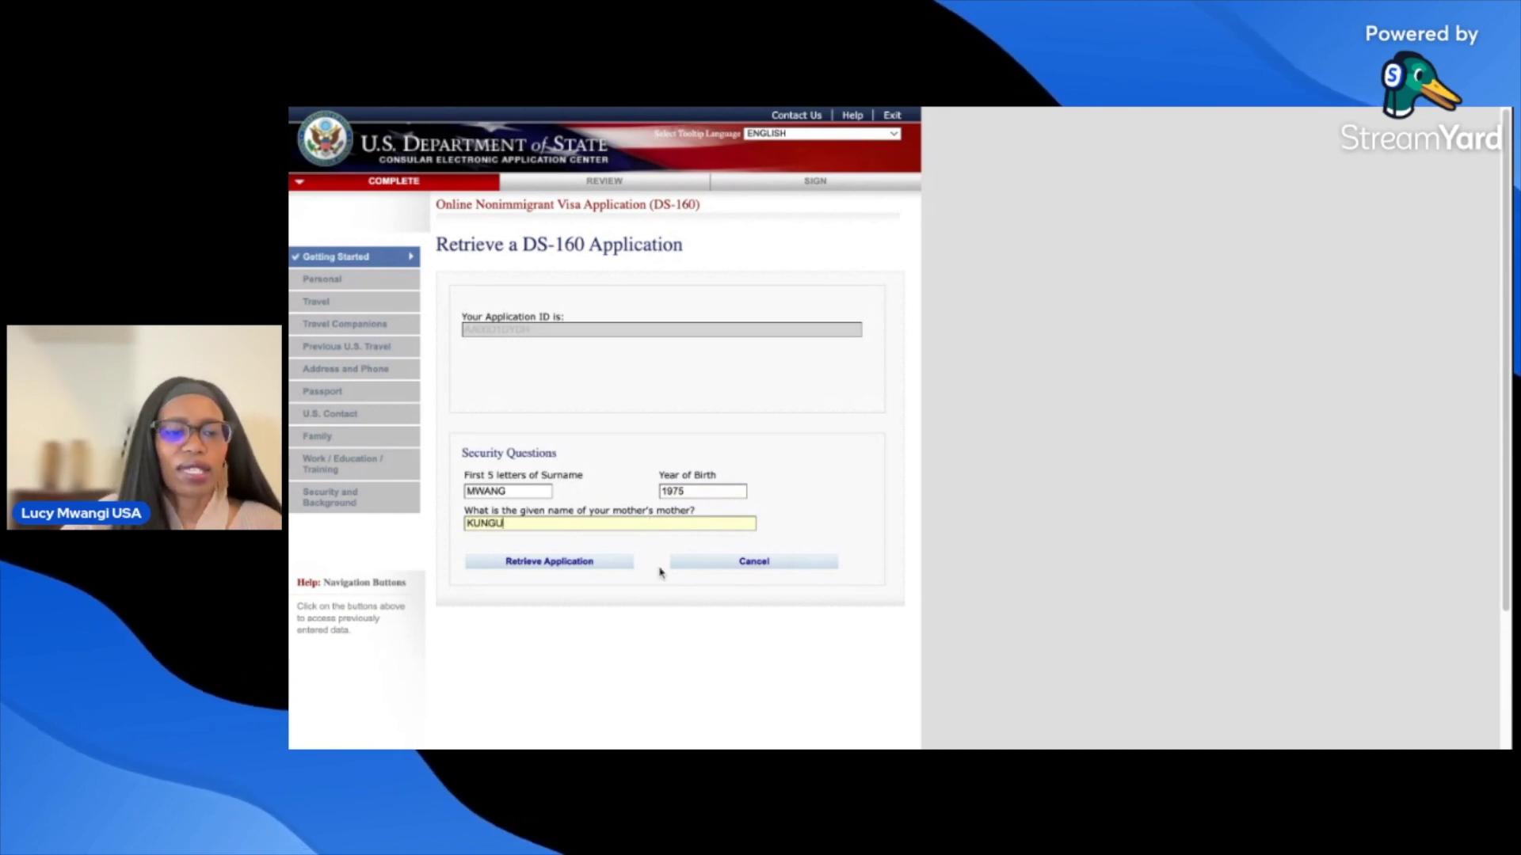
Step: Answer the security questions with the surname letters and grandmother's name to reopen the application
{"action": "left_click", "coordinate": [542, 564]}
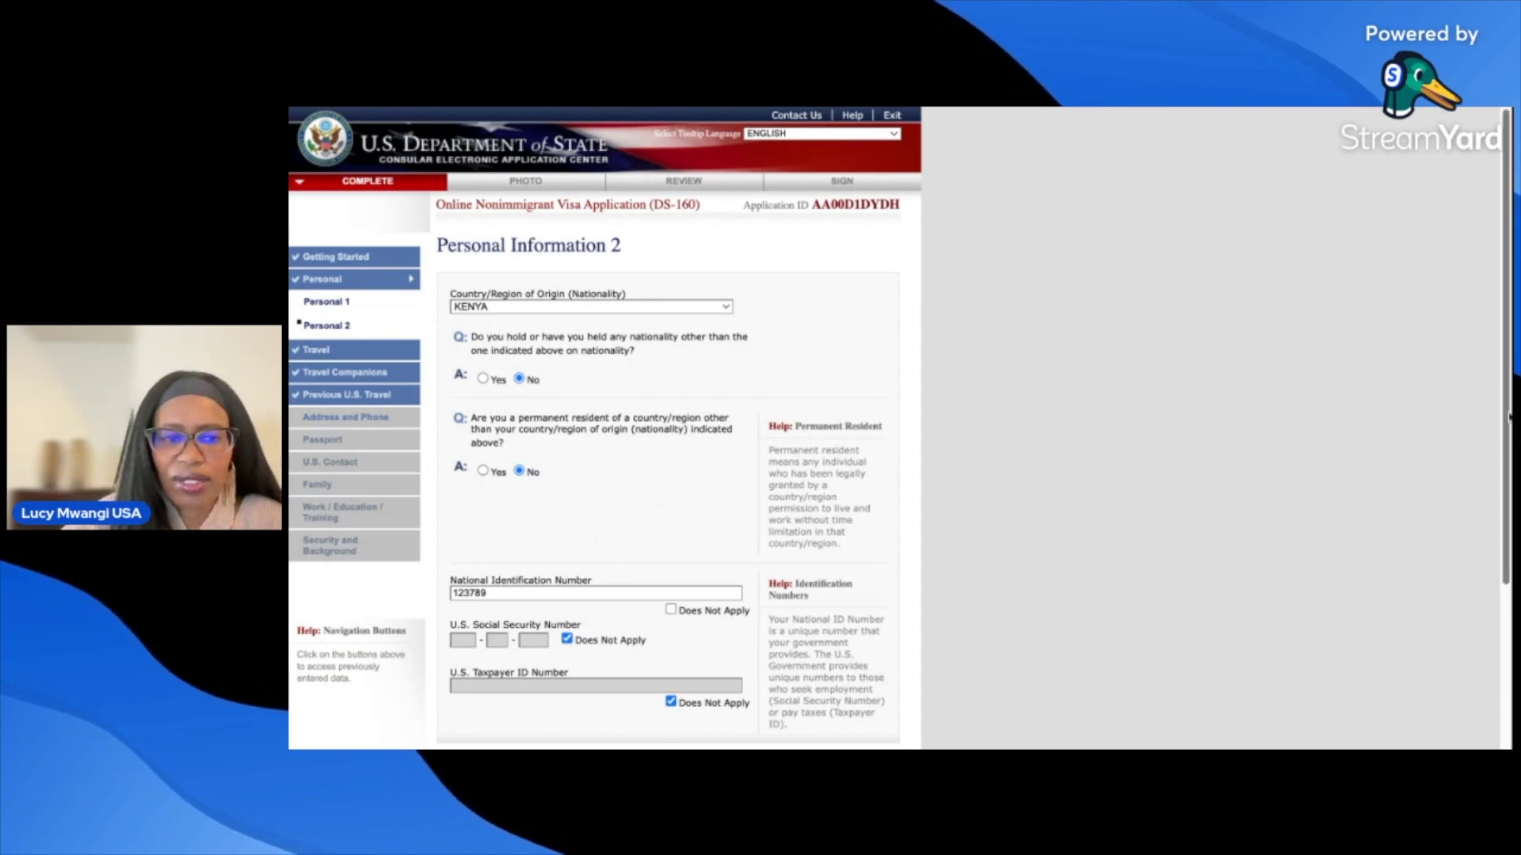
Step: Return to Address and Phone and re-enter the home street from the saved autofill suggestion, then the city
{"action": "scroll", "coordinate": [1509, 415], "scroll_direction": "down", "scroll_amount": 3}
{"action": "scroll", "coordinate": [1509, 416], "scroll_direction": "down", "scroll_amount": 3}
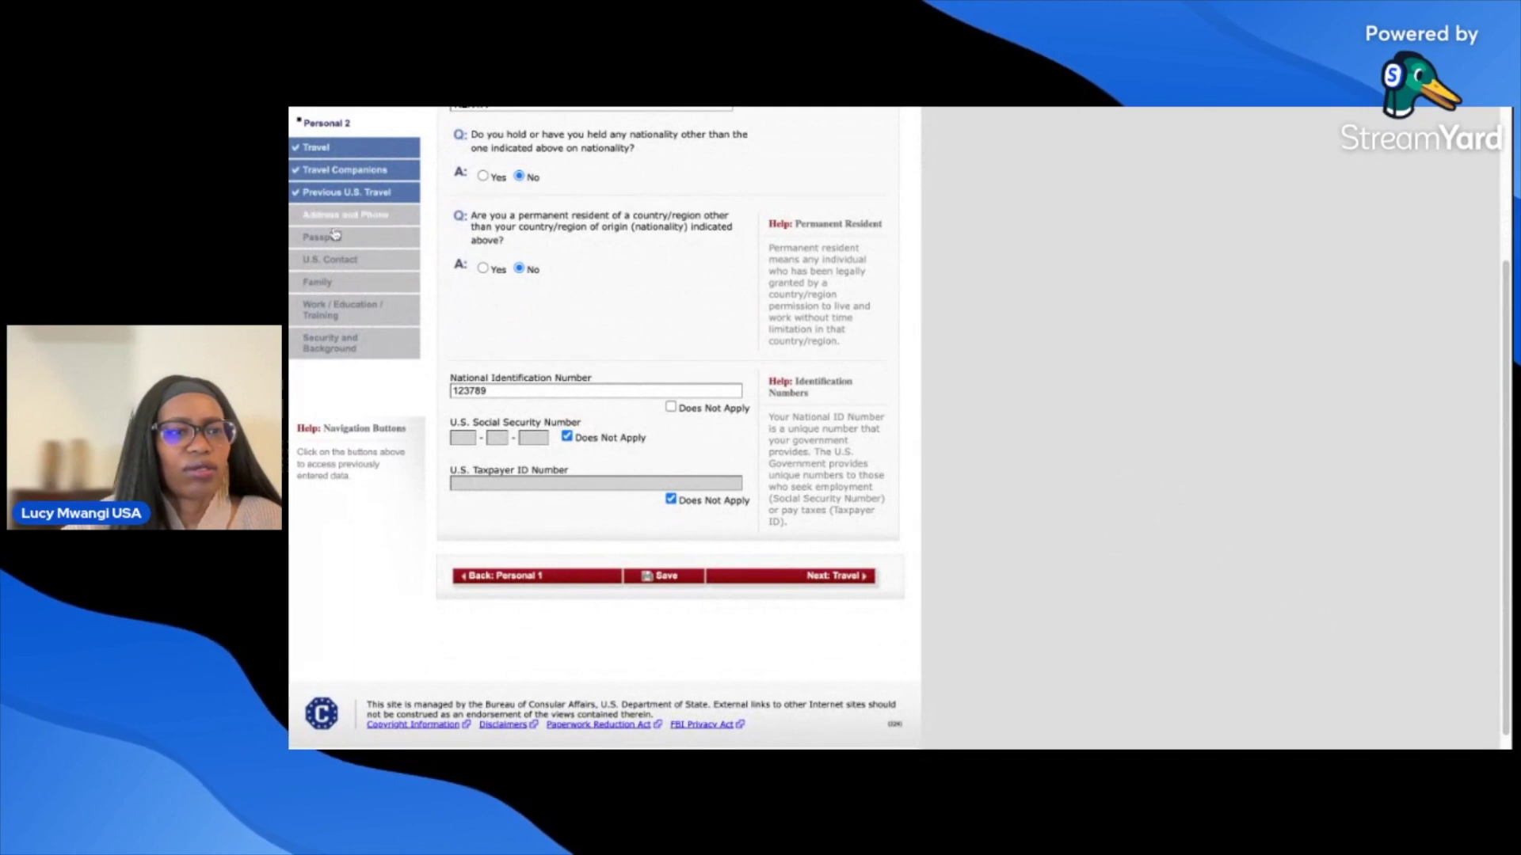
{"action": "left_click", "coordinate": [375, 226]}
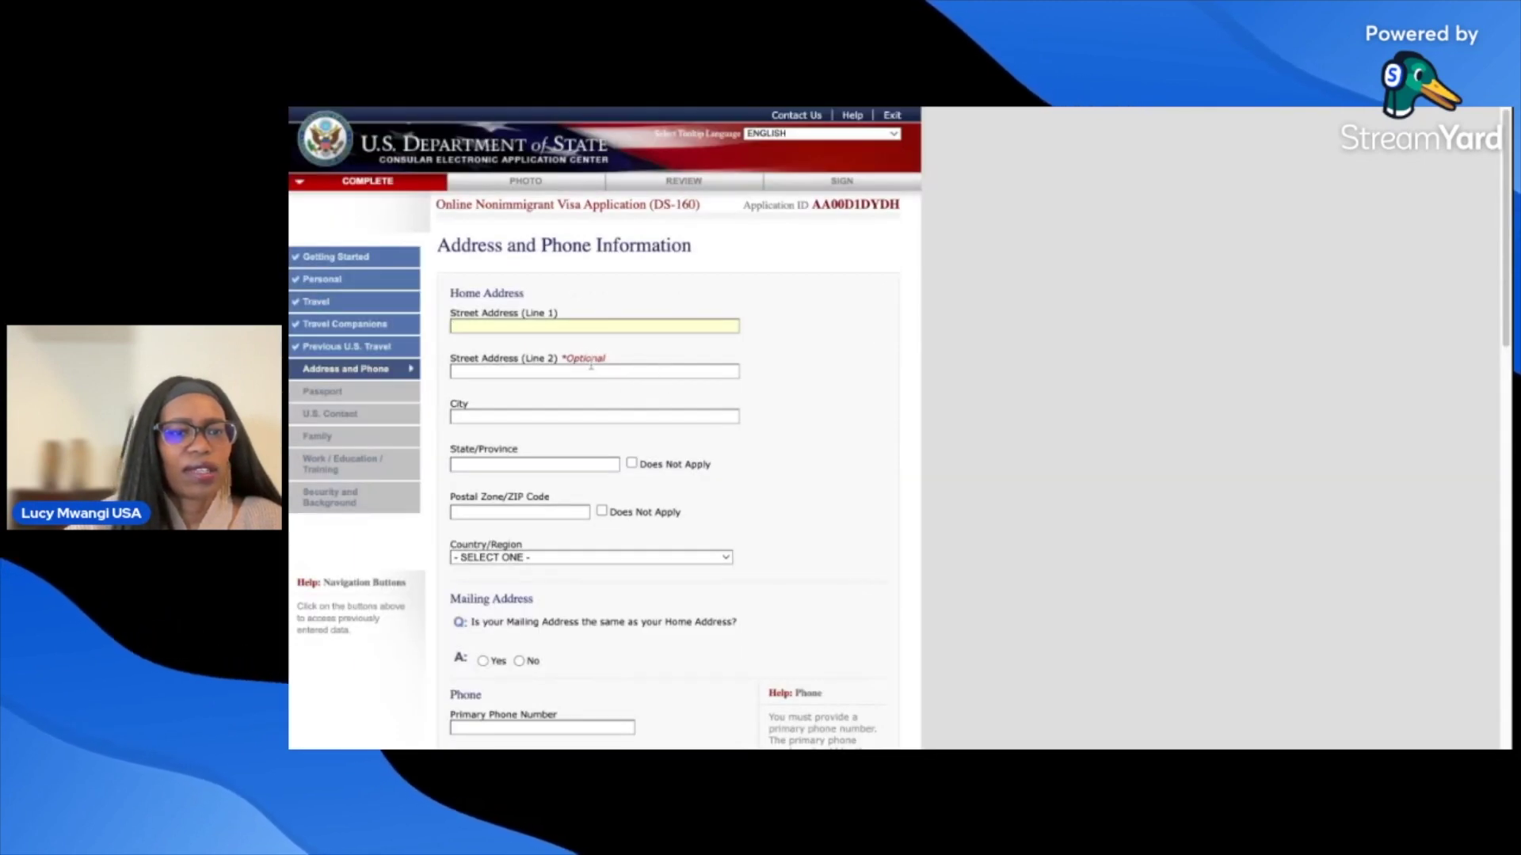
{"action": "scroll", "coordinate": [582, 250], "scroll_direction": "down", "scroll_amount": 2}
{"action": "left_click", "coordinate": [832, 279]}
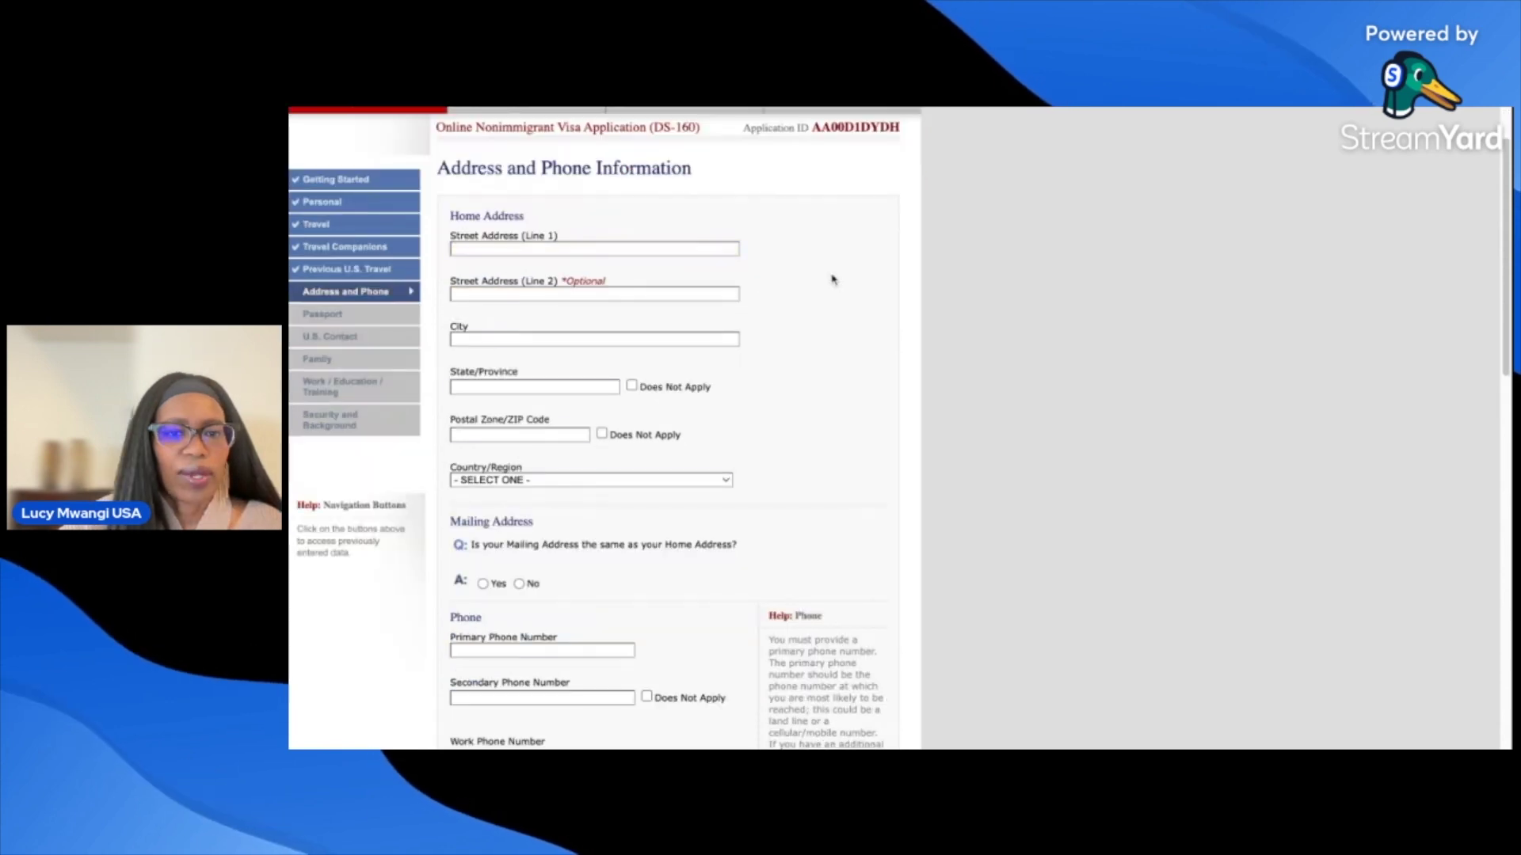
{"action": "left_click", "coordinate": [574, 249]}
{"action": "left_click", "coordinate": [523, 269]}
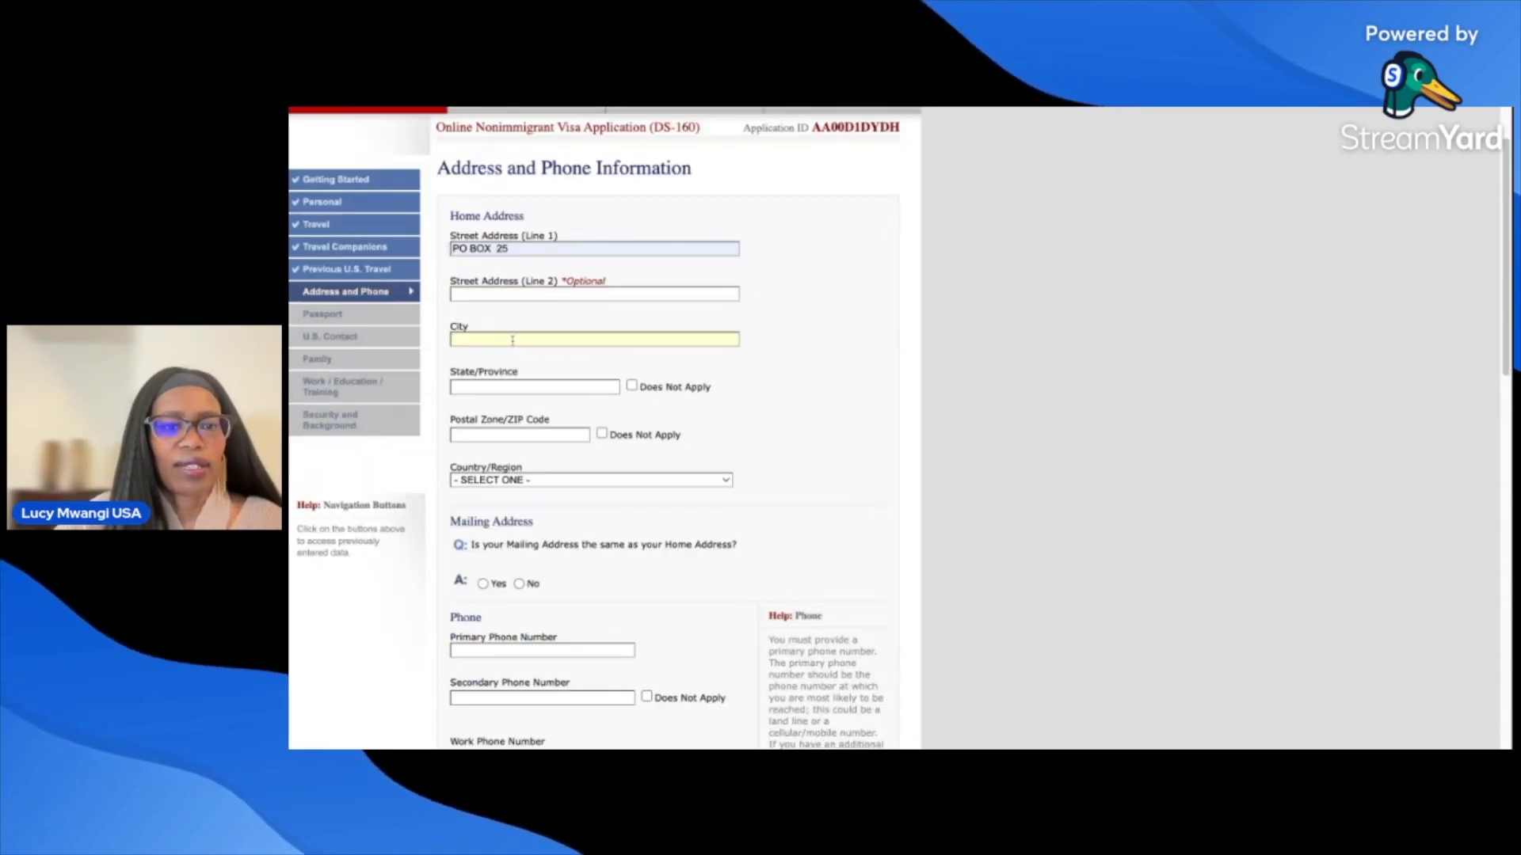
{"action": "left_click", "coordinate": [511, 340]}
{"action": "type", "text": "NA"}
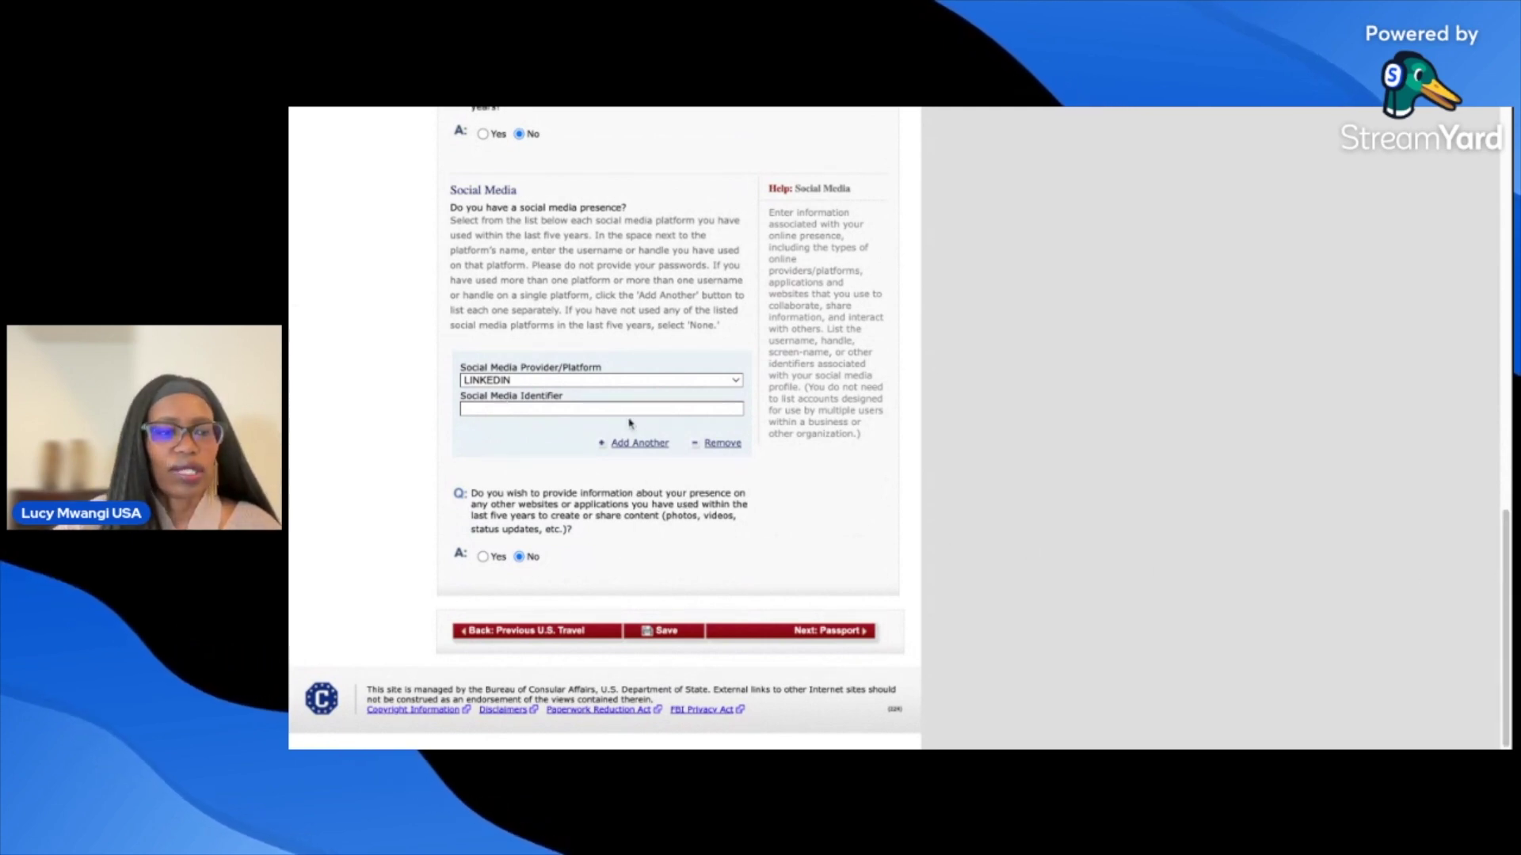
Step: Enter the LinkedIn handle, save, resume the application, and go on to Passport Information
{"action": "left_click", "coordinate": [591, 409]}
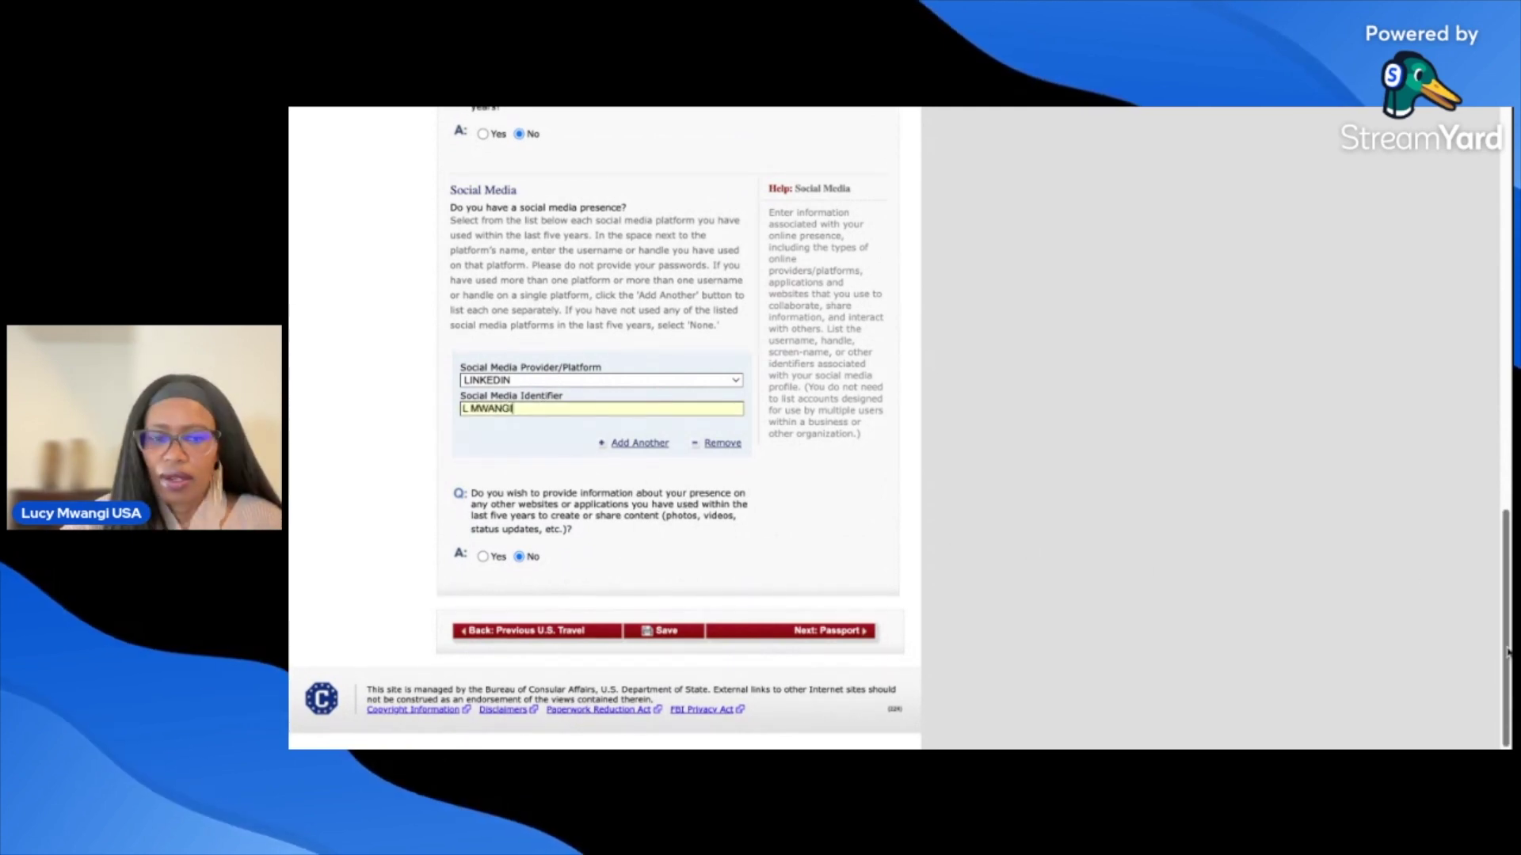
{"action": "left_click", "coordinate": [686, 633]}
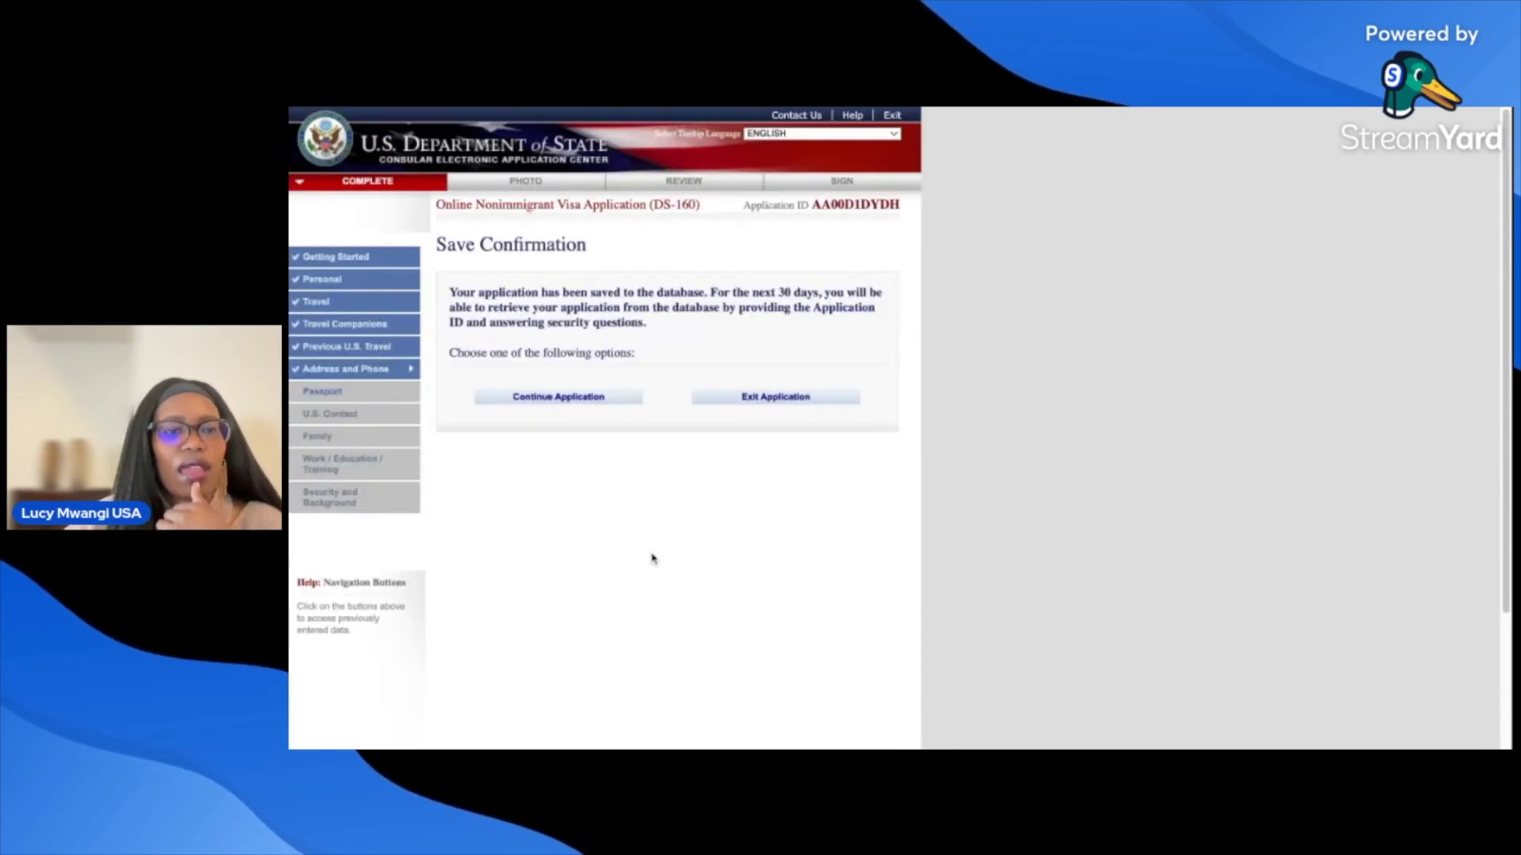
{"action": "left_click", "coordinate": [584, 400]}
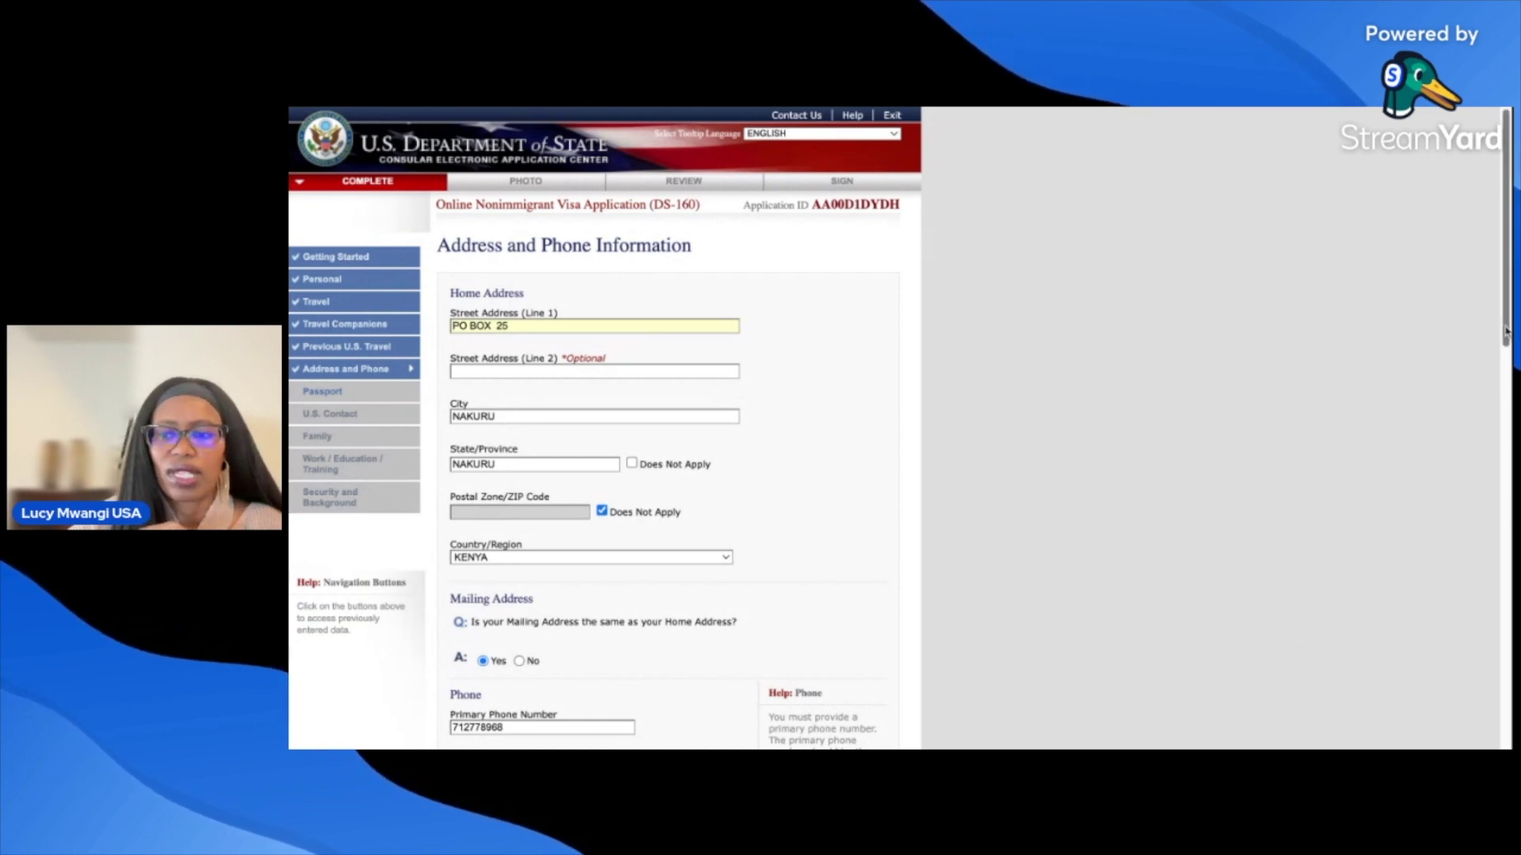
{"action": "scroll", "coordinate": [1491, 372], "scroll_direction": "down", "scroll_amount": 20}
{"action": "left_click", "coordinate": [819, 631]}
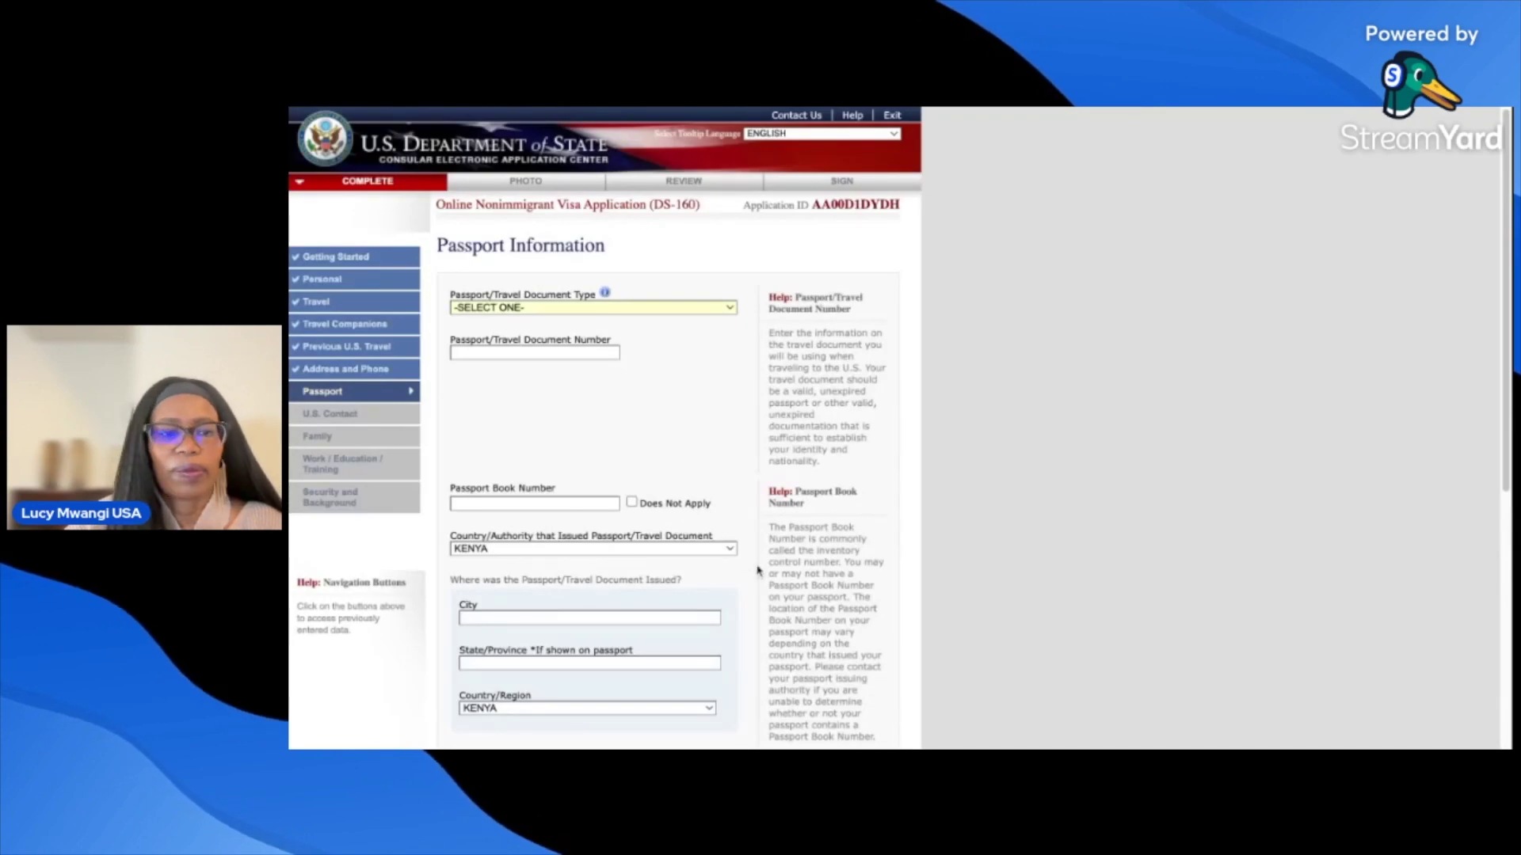
Step: Choose REGULAR as the passport type, enter the passport number, and mark the book number as not applicable
{"action": "left_click", "coordinate": [610, 309]}
{"action": "left_click", "coordinate": [545, 334]}
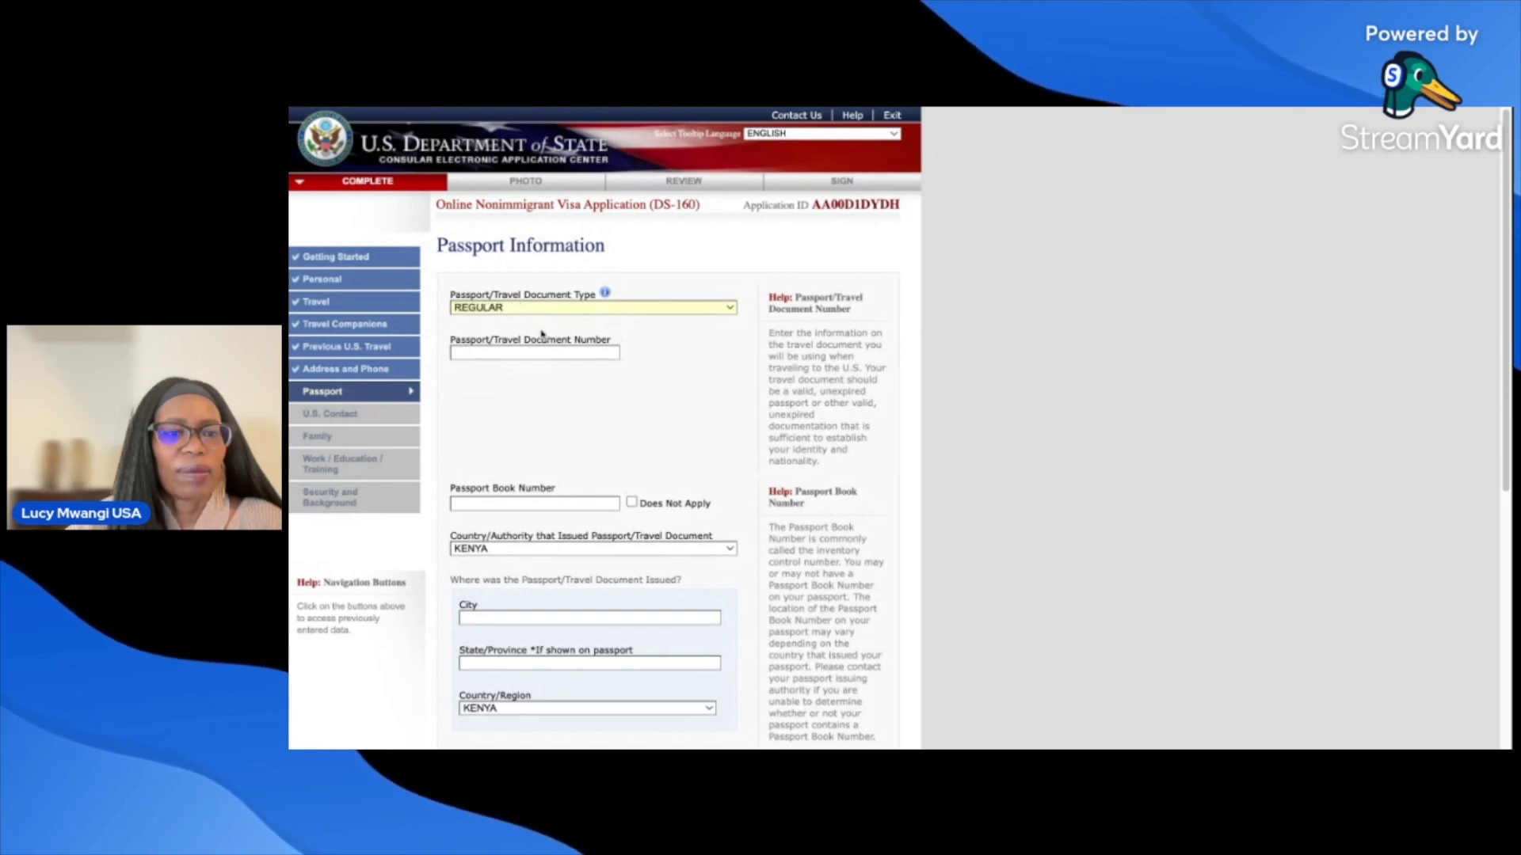
{"action": "left_click", "coordinate": [518, 353]}
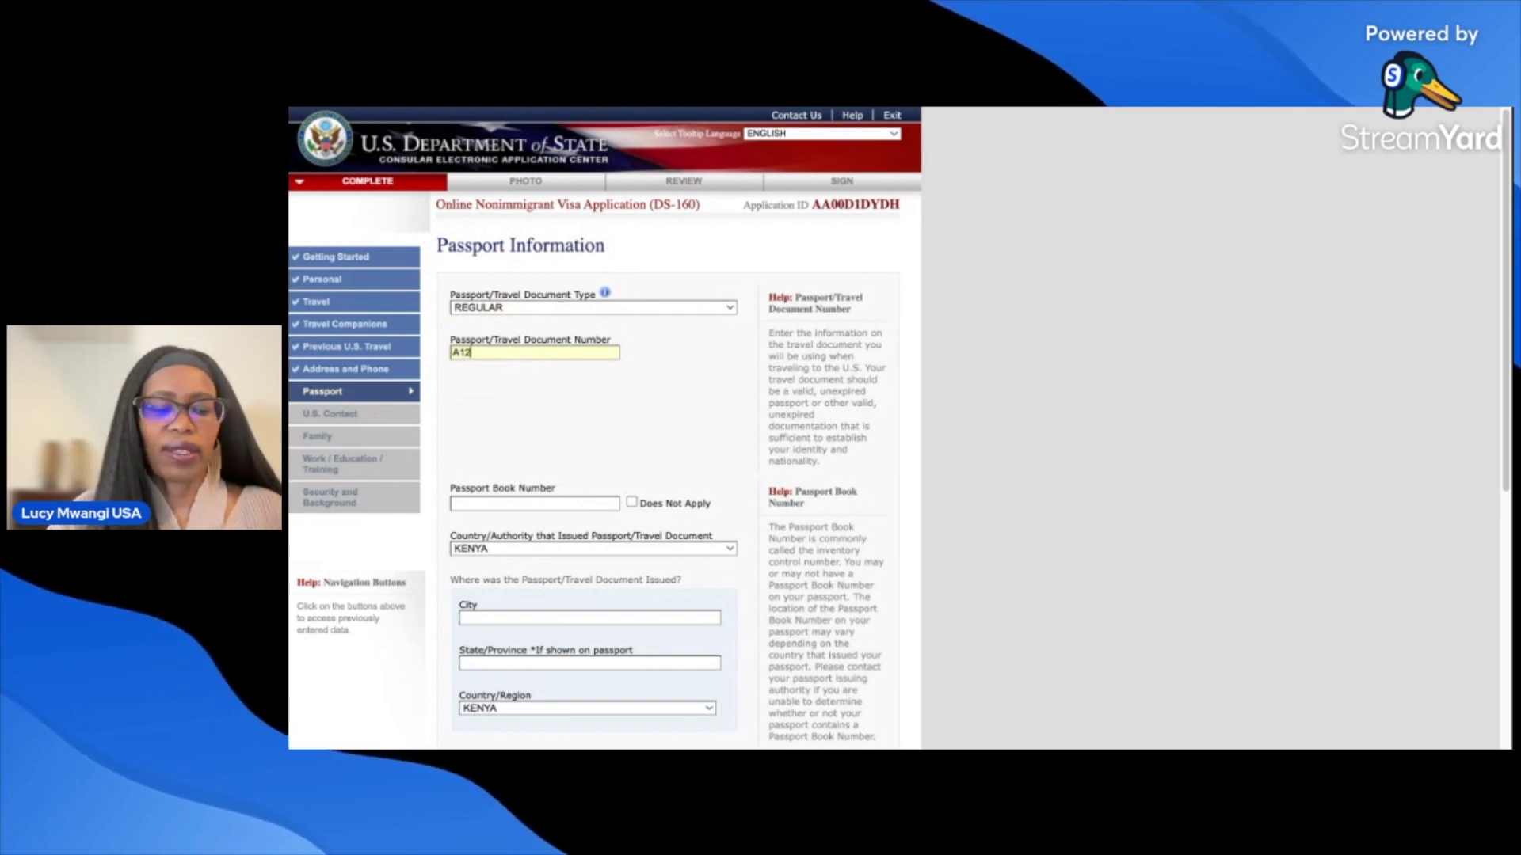
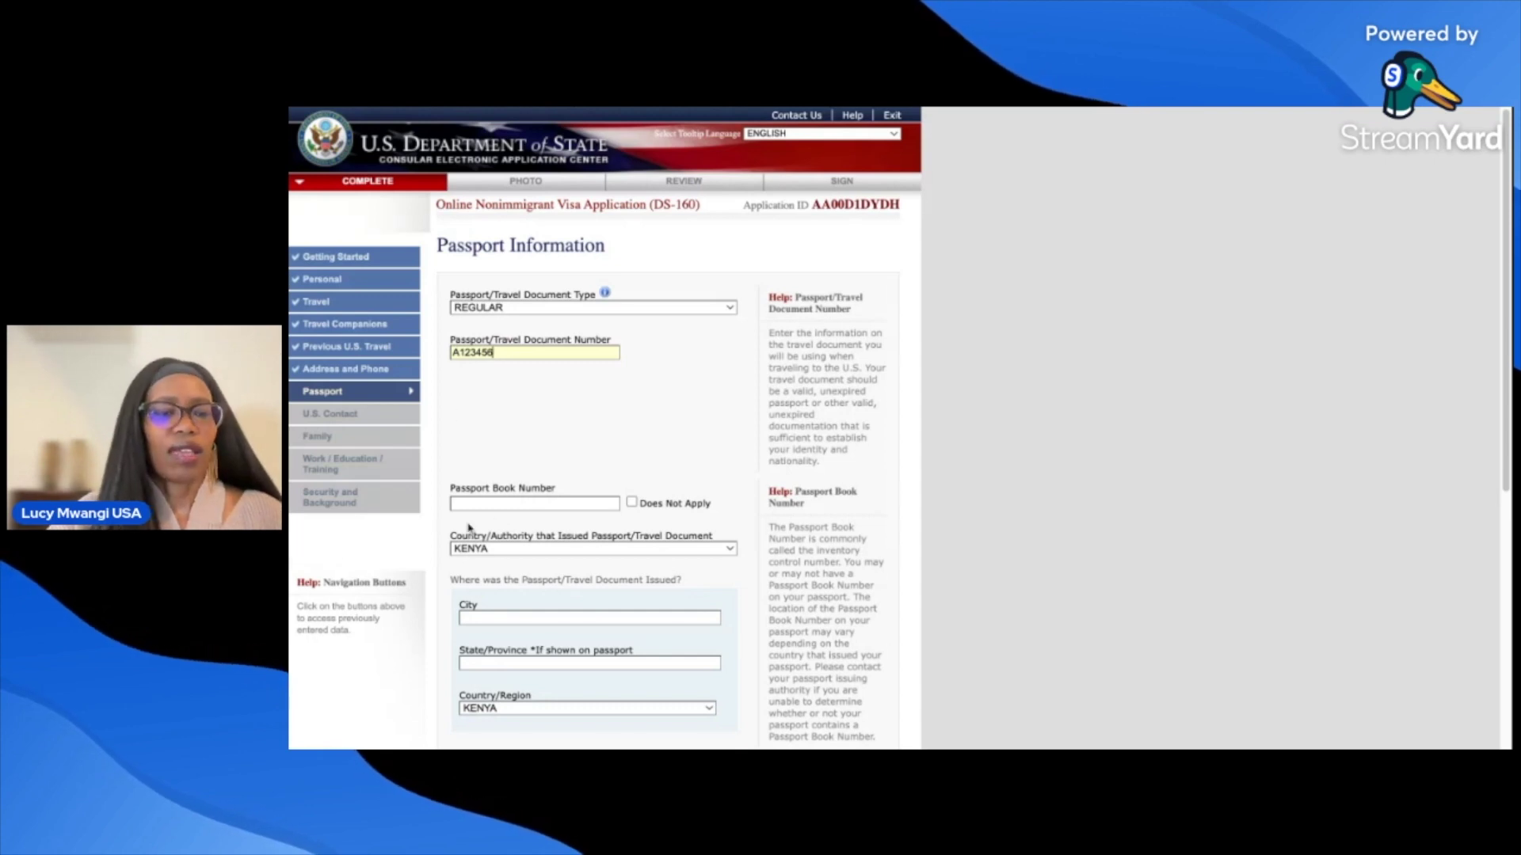
{"action": "left_click", "coordinate": [631, 502]}
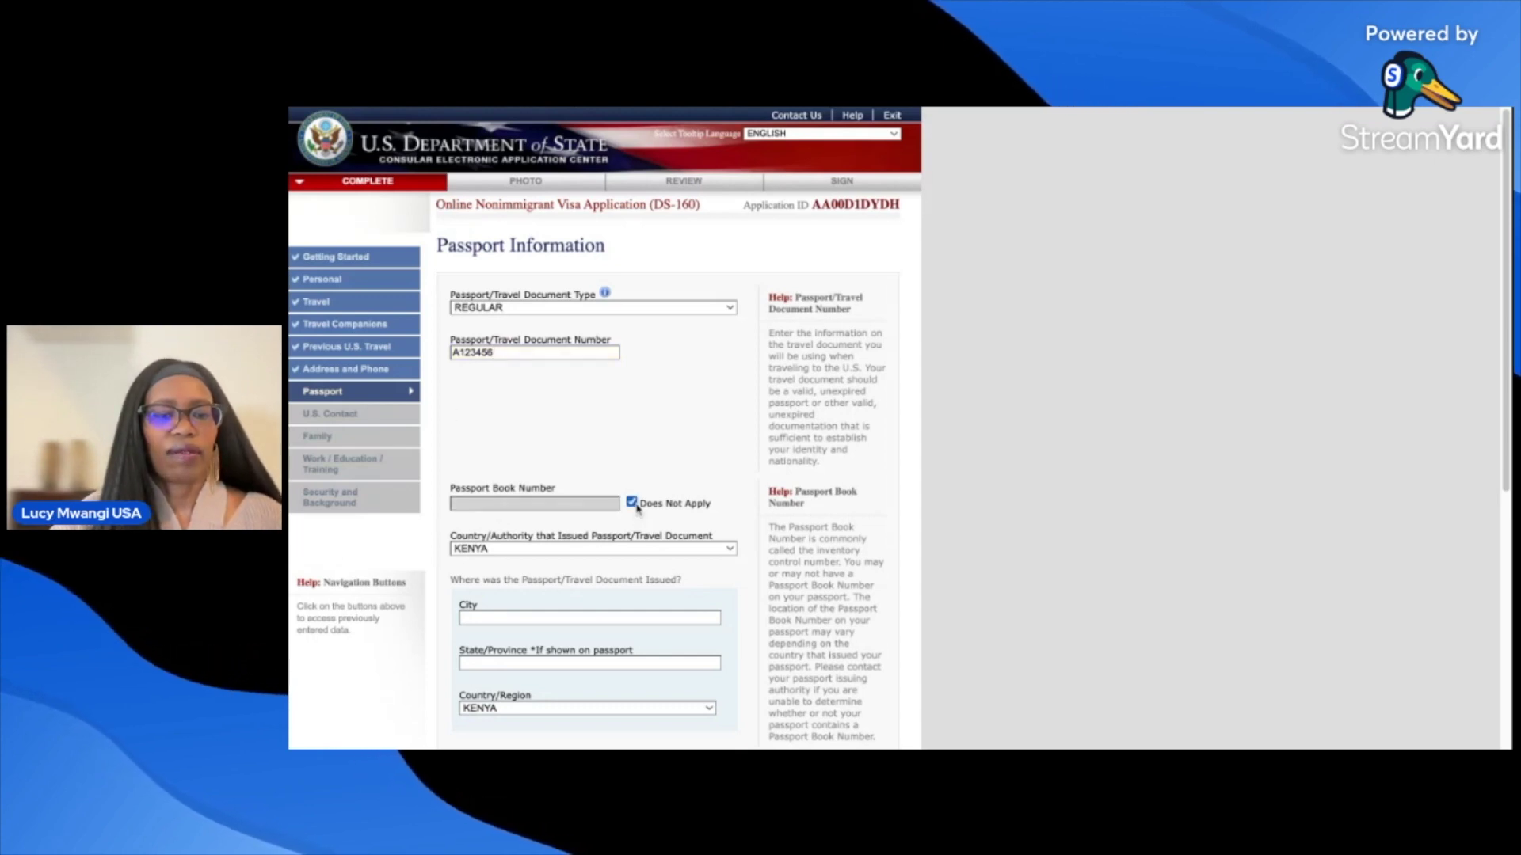
{"action": "scroll", "coordinate": [1505, 380], "scroll_direction": "down", "scroll_amount": 5}
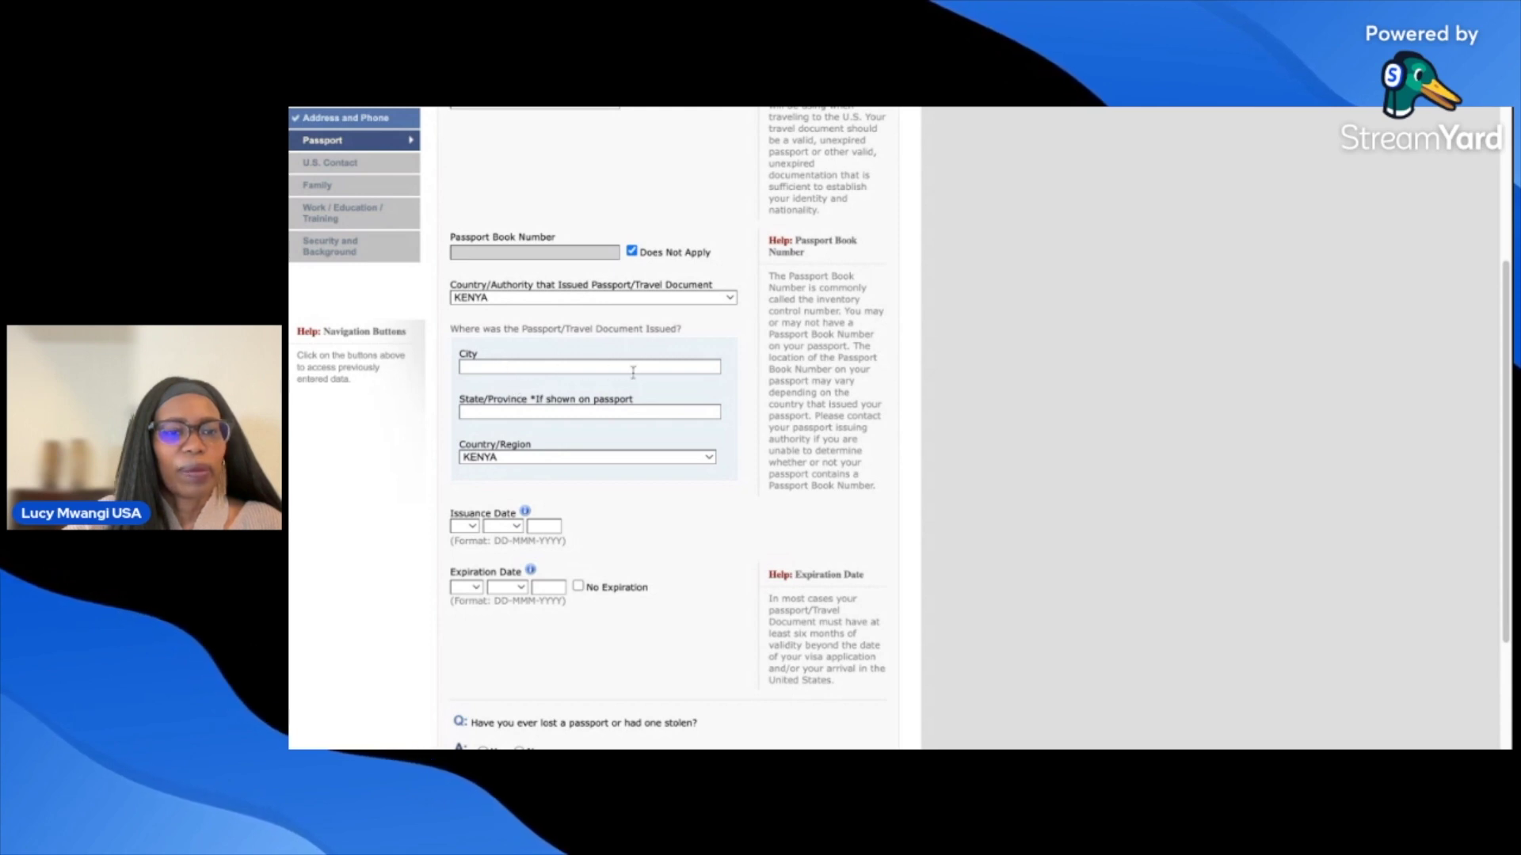
Step: Enter NAIROBI as the passport's issuing city and state/province
{"action": "left_click", "coordinate": [534, 367]}
{"action": "type", "text": "NAIROBI"}
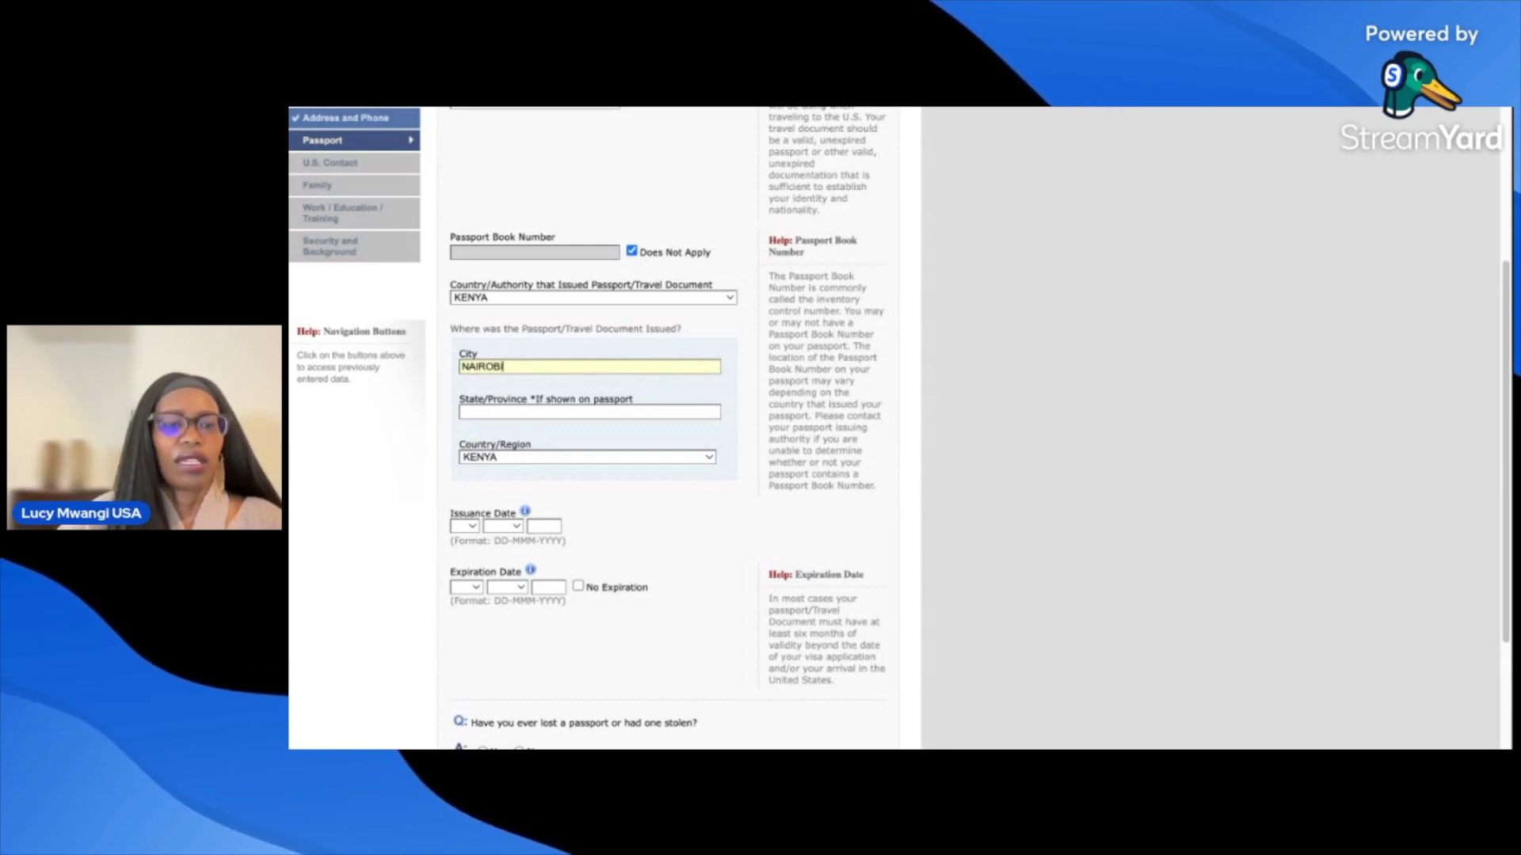
{"action": "left_click", "coordinate": [560, 418]}
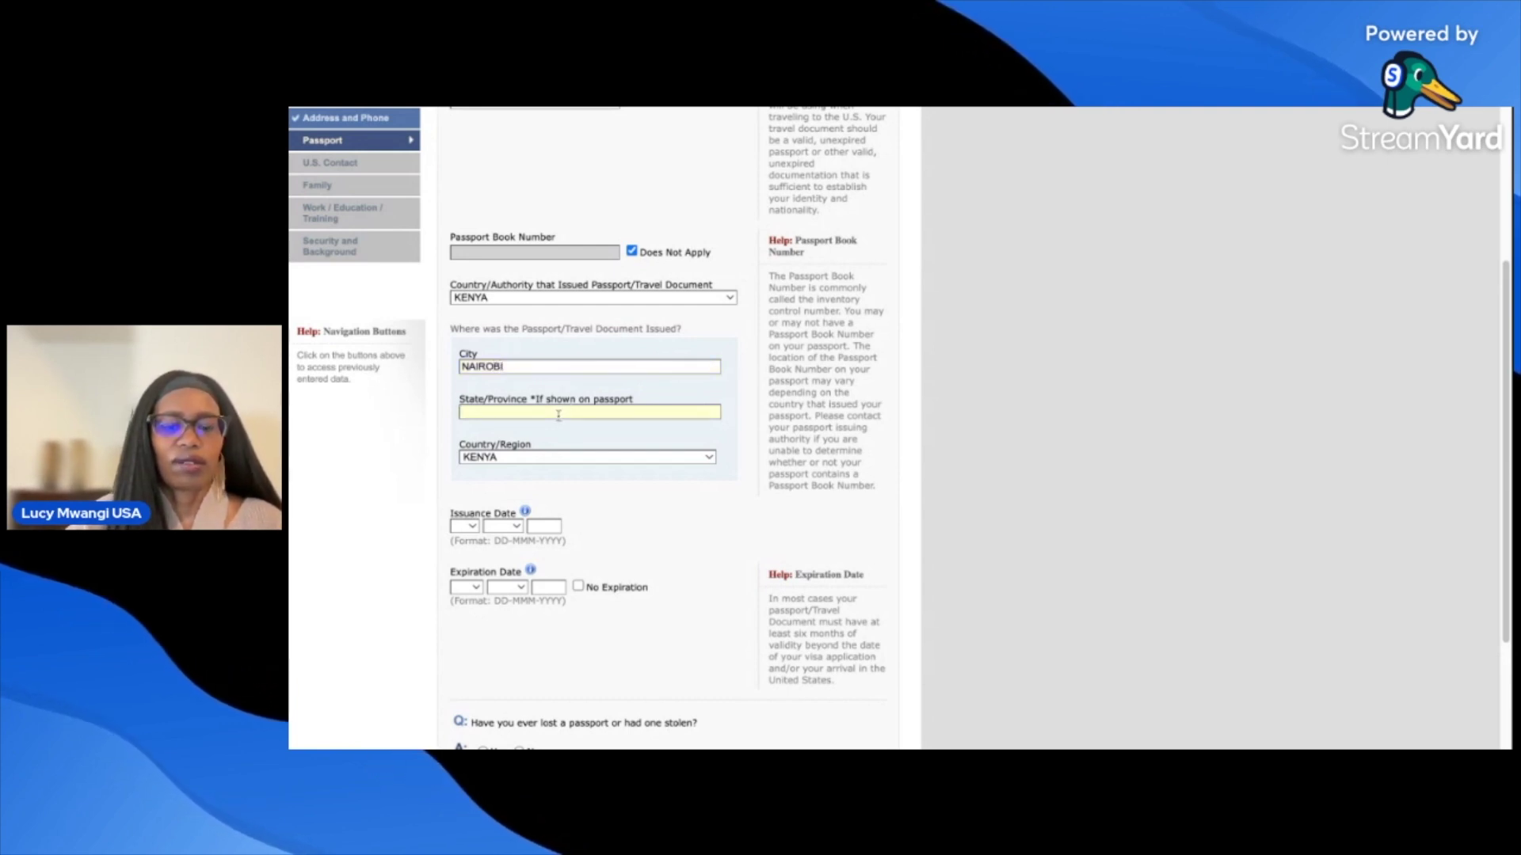
{"action": "type", "text": "NAIROBI"}
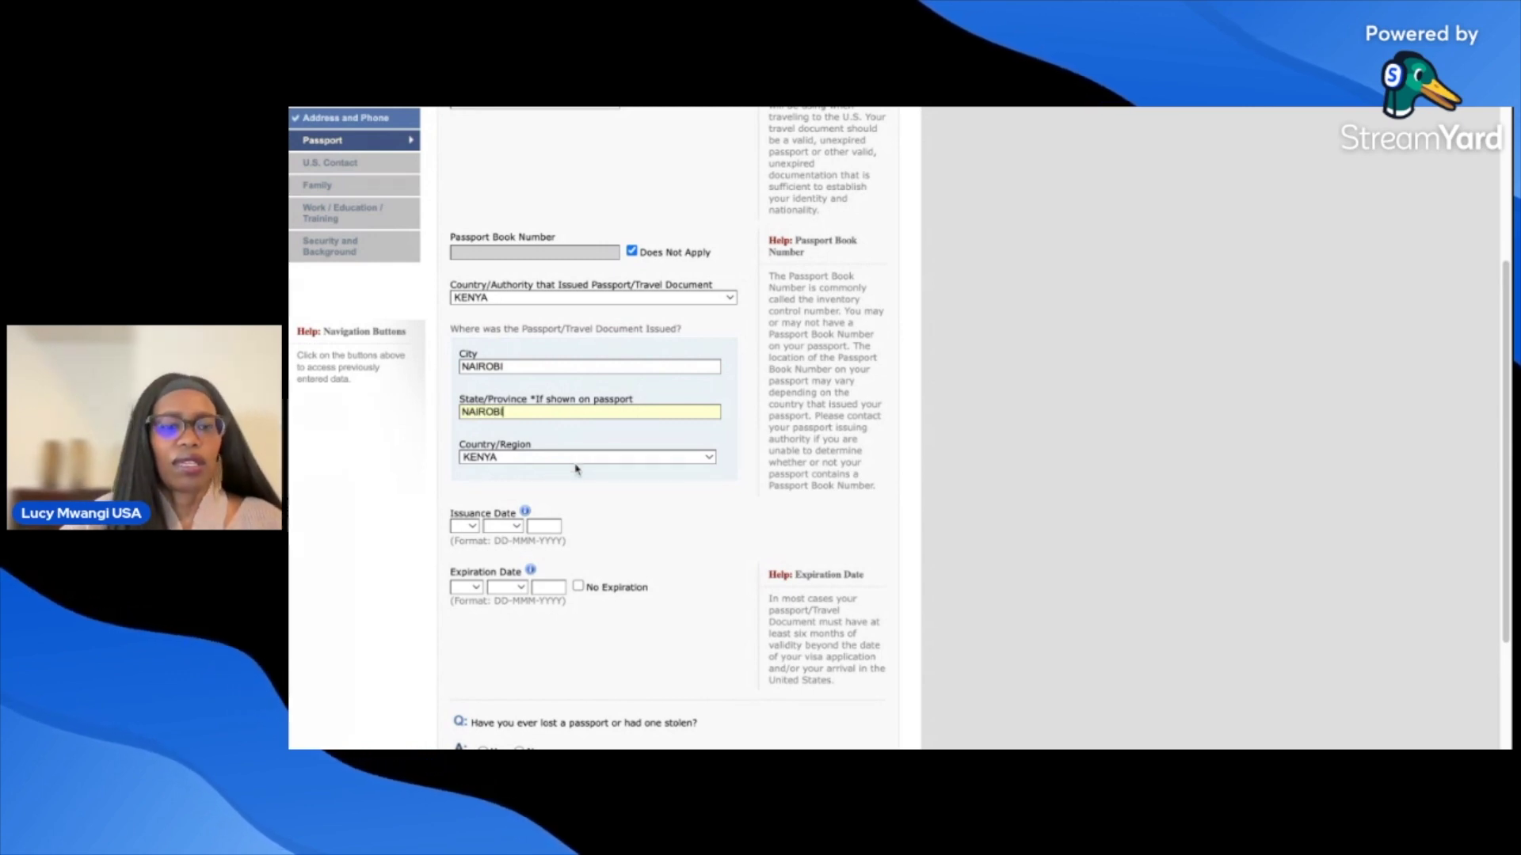
Step: Set the passport issuance date to 05 FEB 2024 and expiration to 05 APR 2029
{"action": "scroll", "coordinate": [808, 417], "scroll_direction": "down", "scroll_amount": 3}
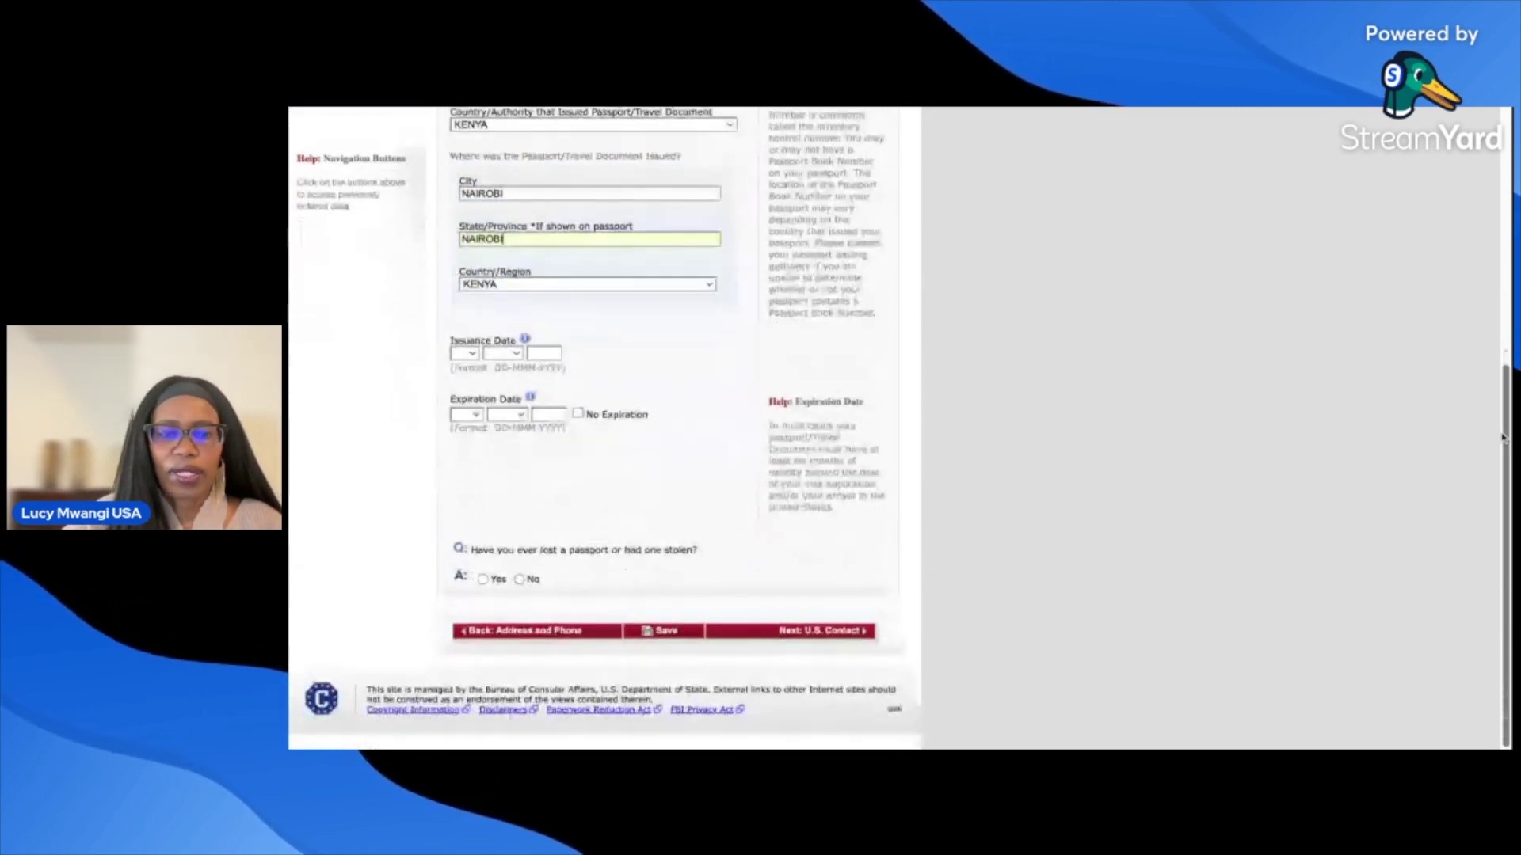
{"action": "left_click", "coordinate": [471, 356]}
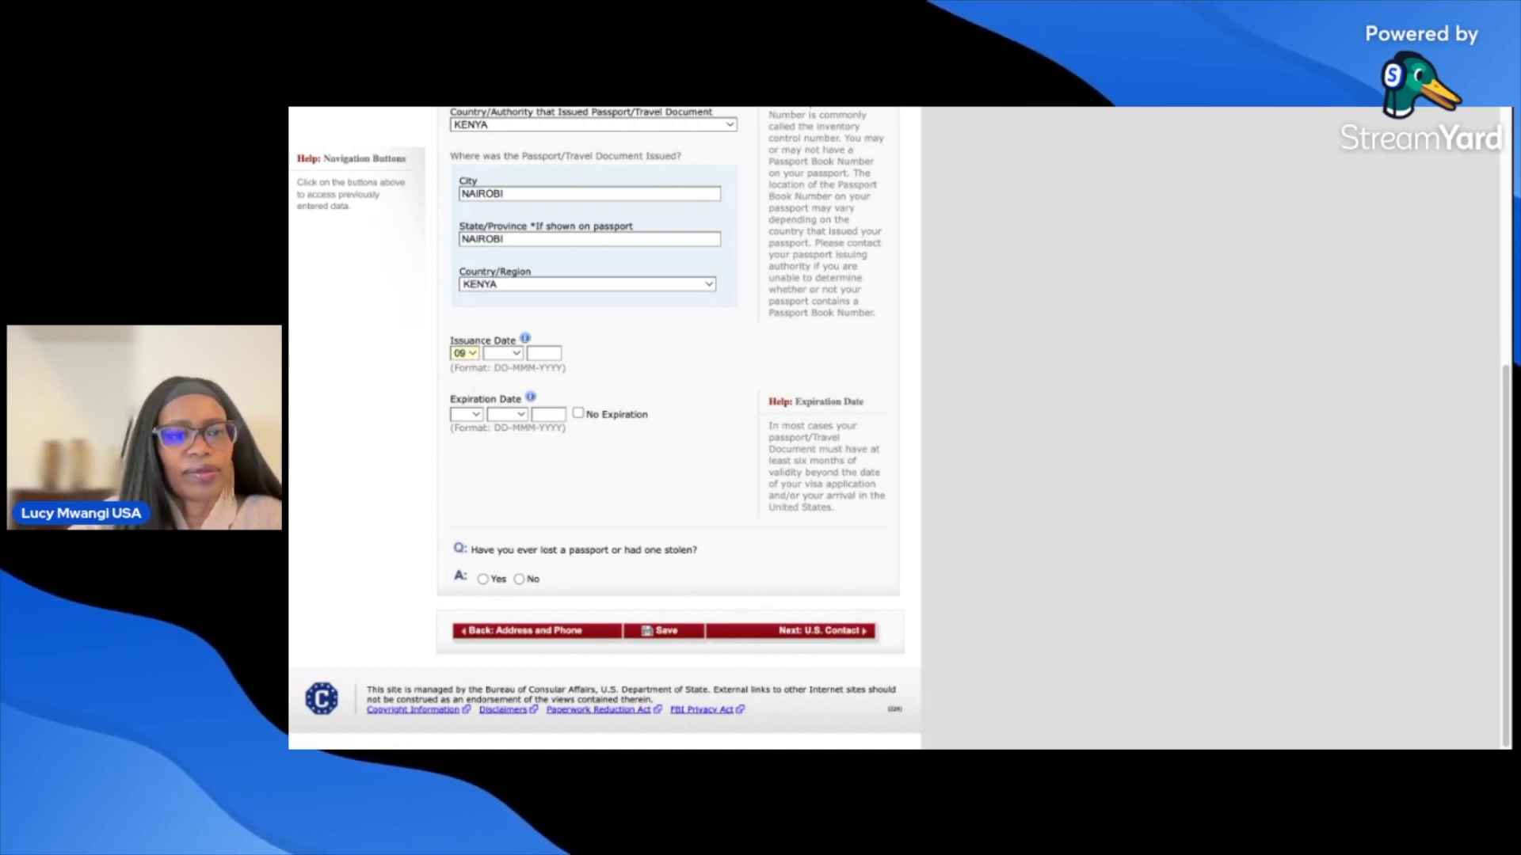
{"action": "key", "text": "5"}
{"action": "key", "text": "Tab"}
{"action": "key", "text": "f"}
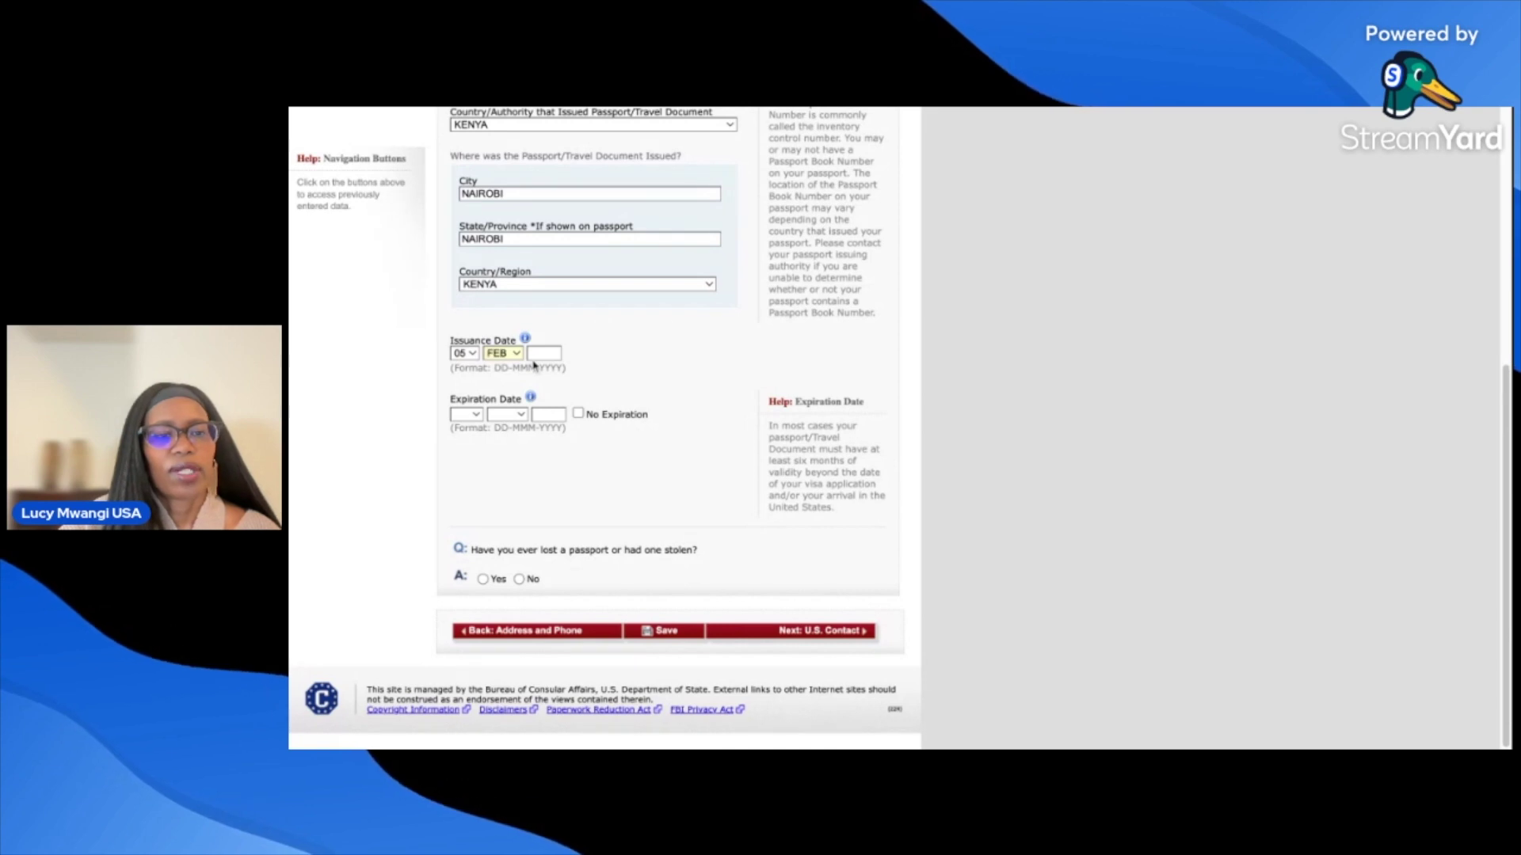
{"action": "left_click", "coordinate": [544, 355]}
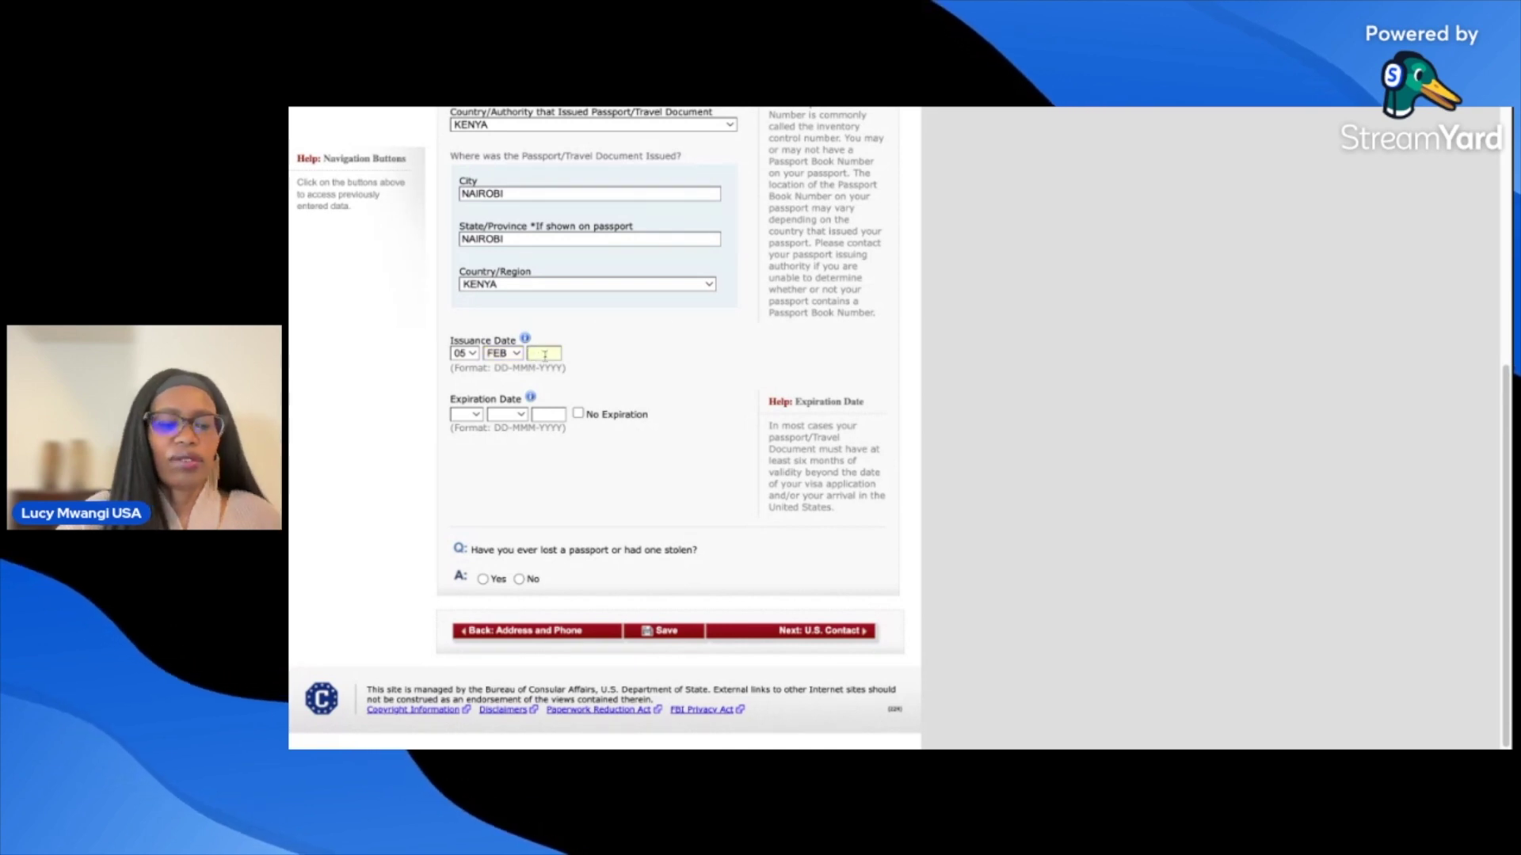
{"action": "type", "text": "2024"}
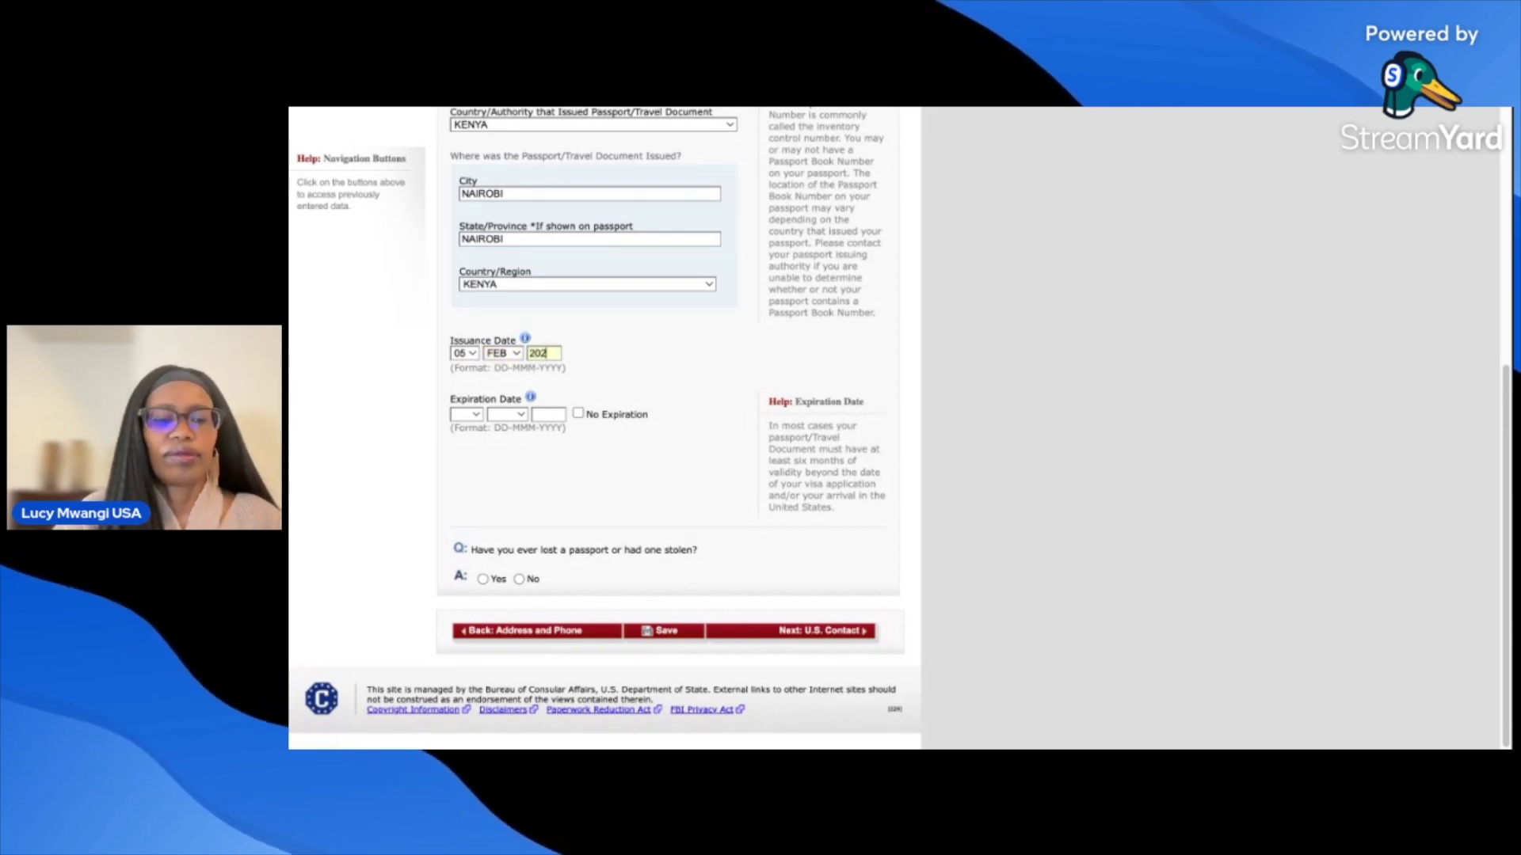
{"action": "left_click", "coordinate": [476, 417]}
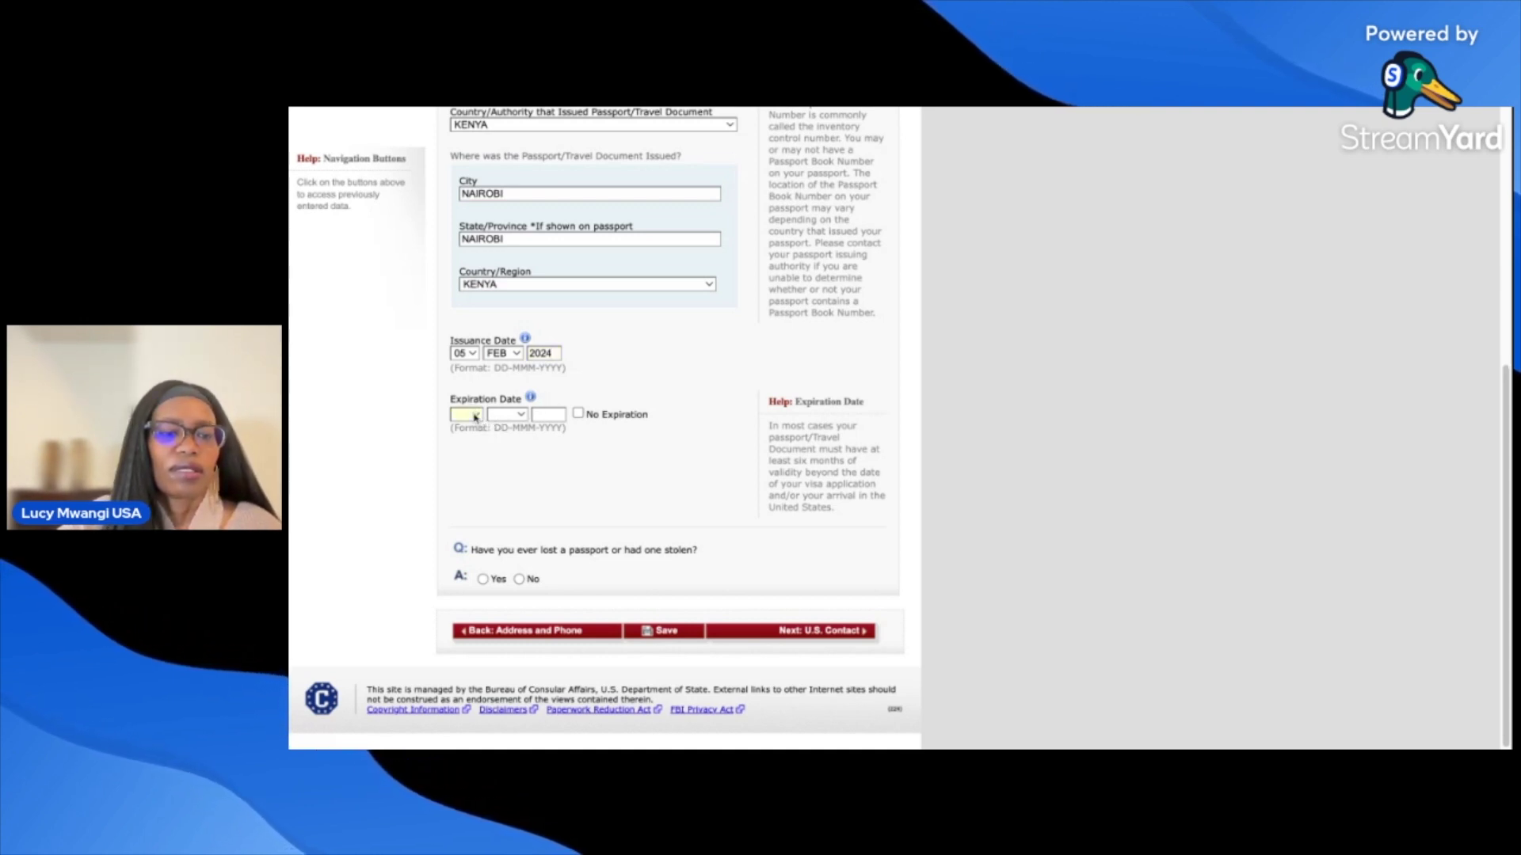
{"action": "type", "text": "05"}
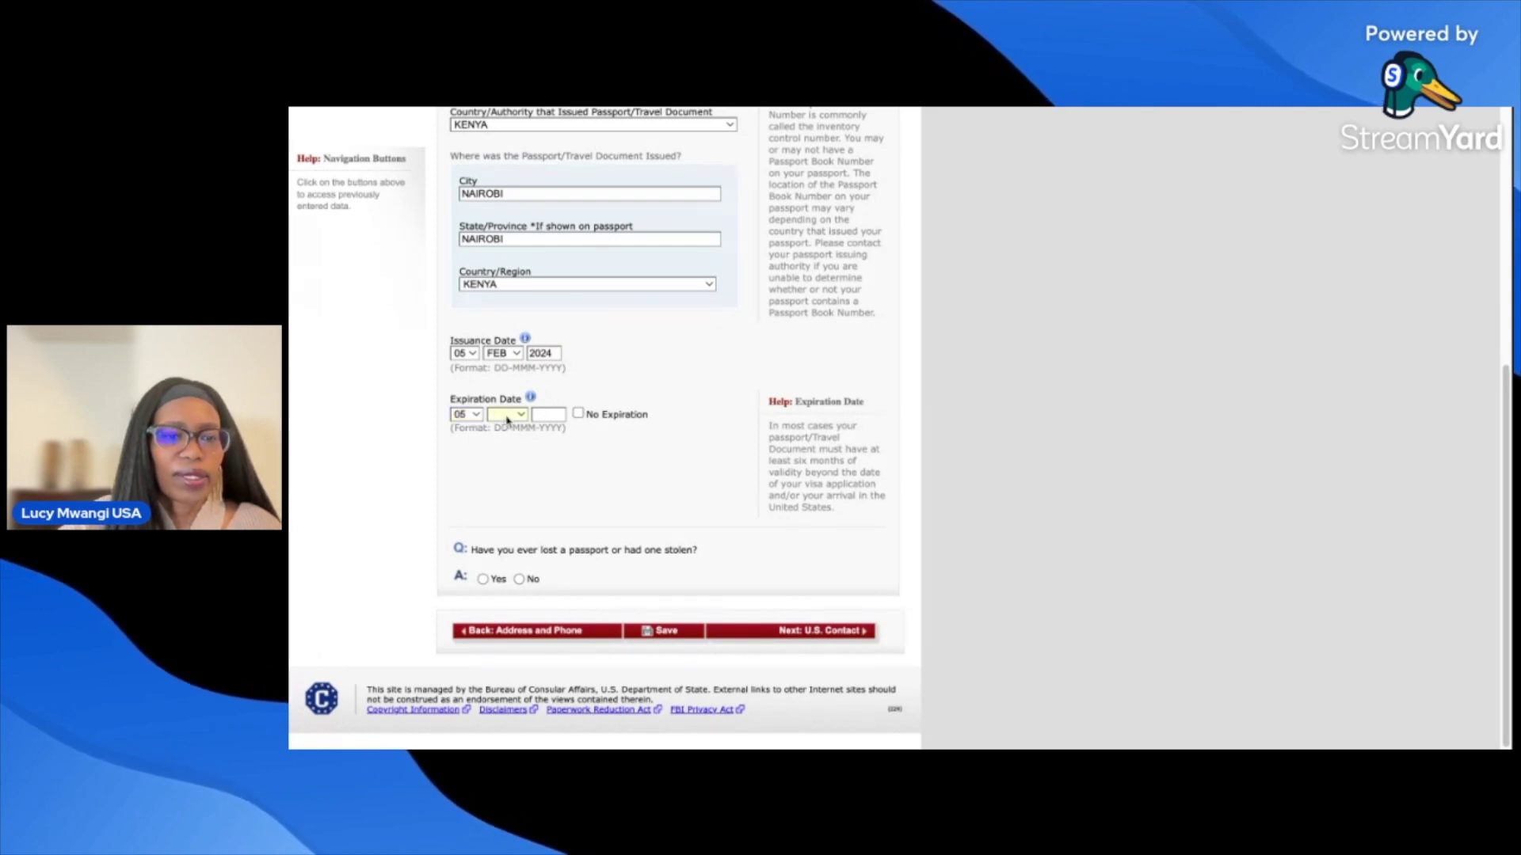
{"action": "type", "text": "apr"}
{"action": "key", "text": "Tab"}
{"action": "type", "text": "20"}
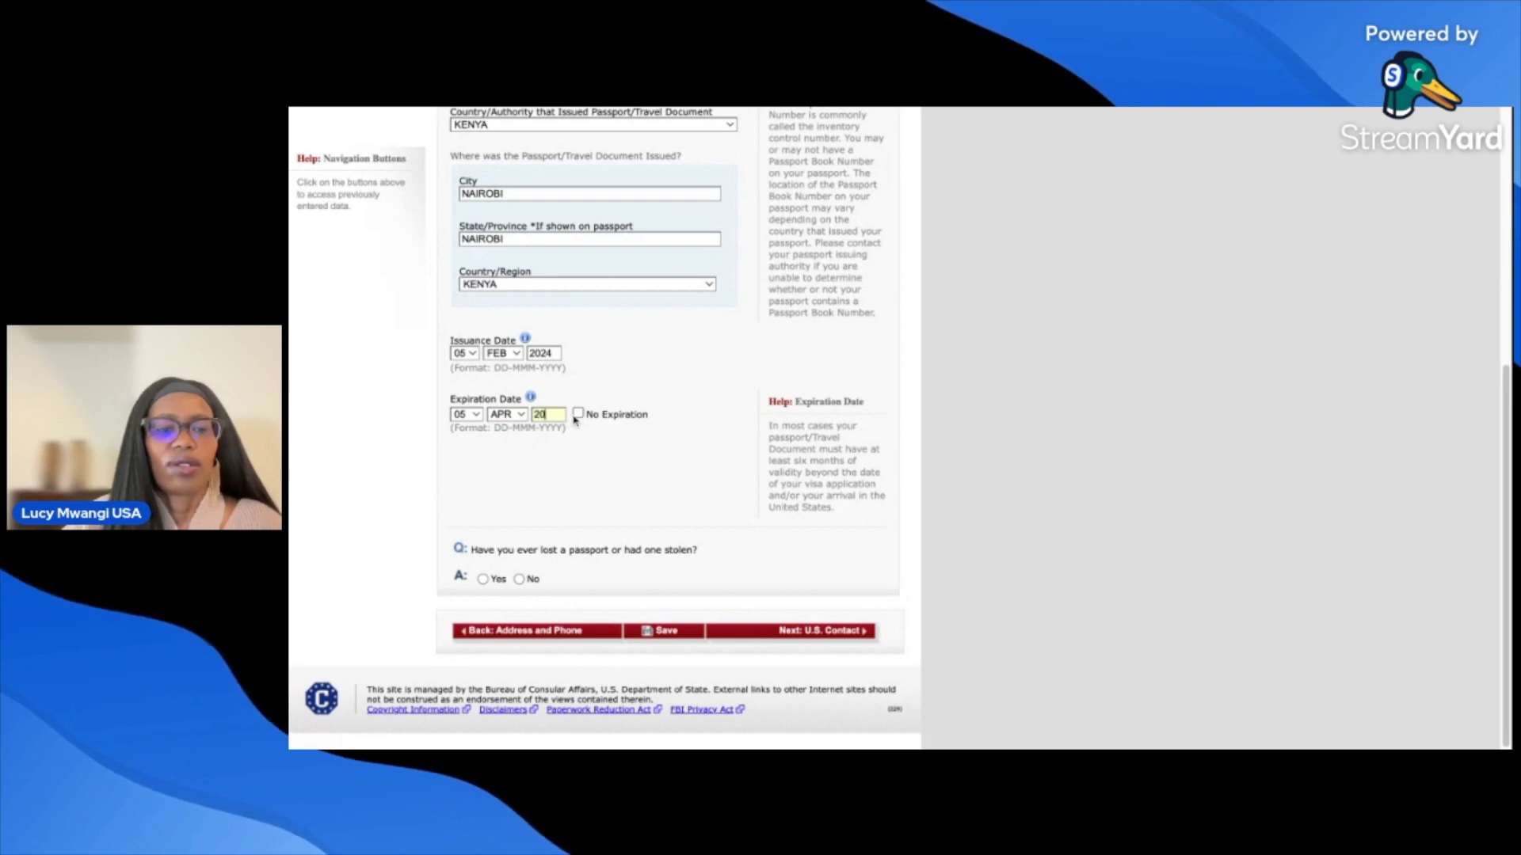
{"action": "type", "text": "2"}
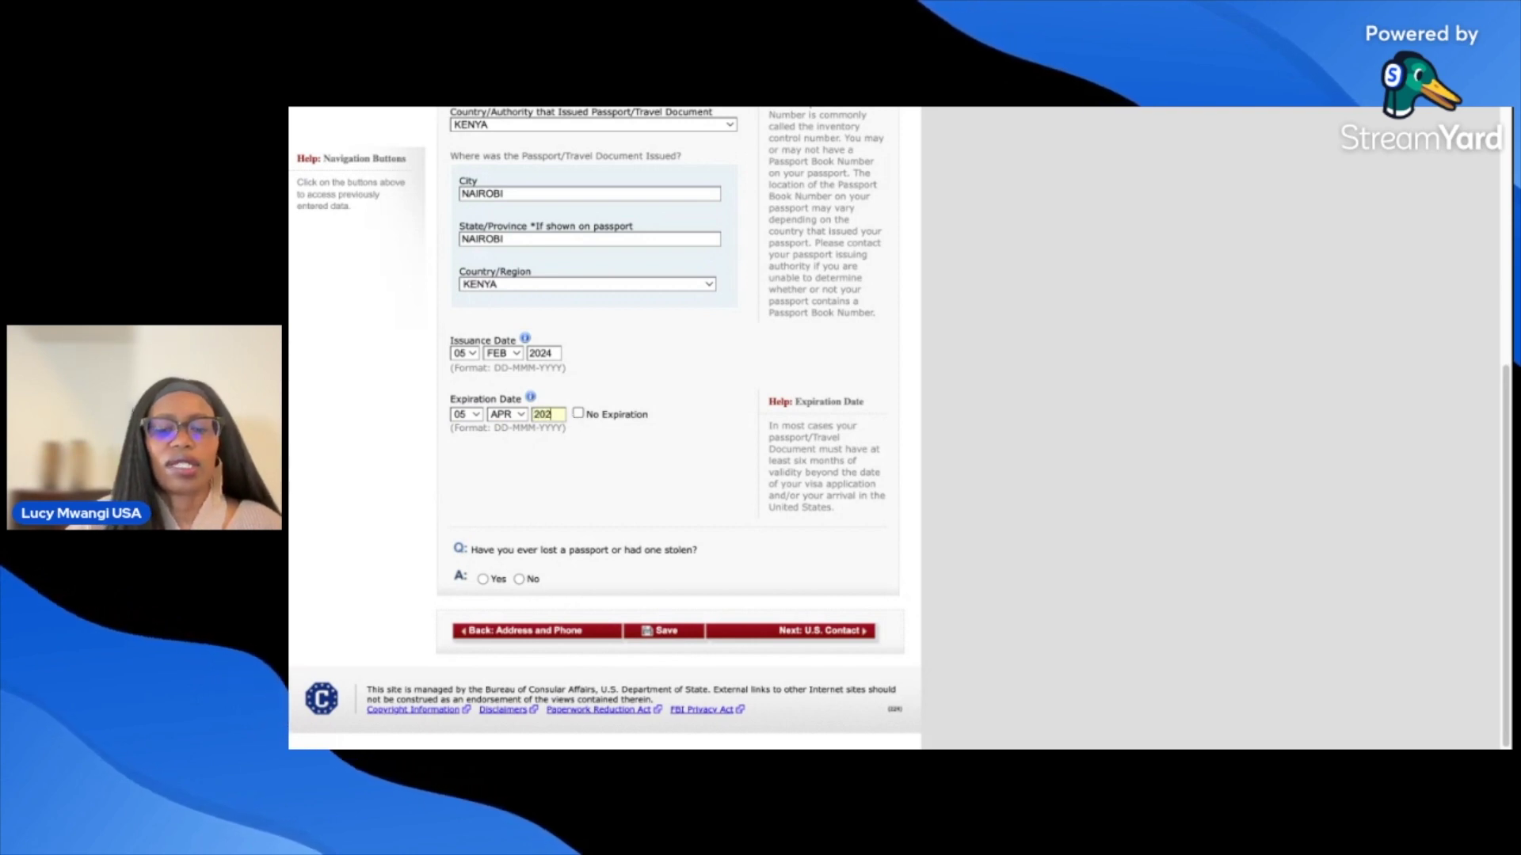
{"action": "type", "text": "9"}
Step: Answer No to ever losing a passport and continue to the U.S. Contact page
{"action": "scroll", "coordinate": [586, 509], "scroll_direction": "up", "scroll_amount": 1}
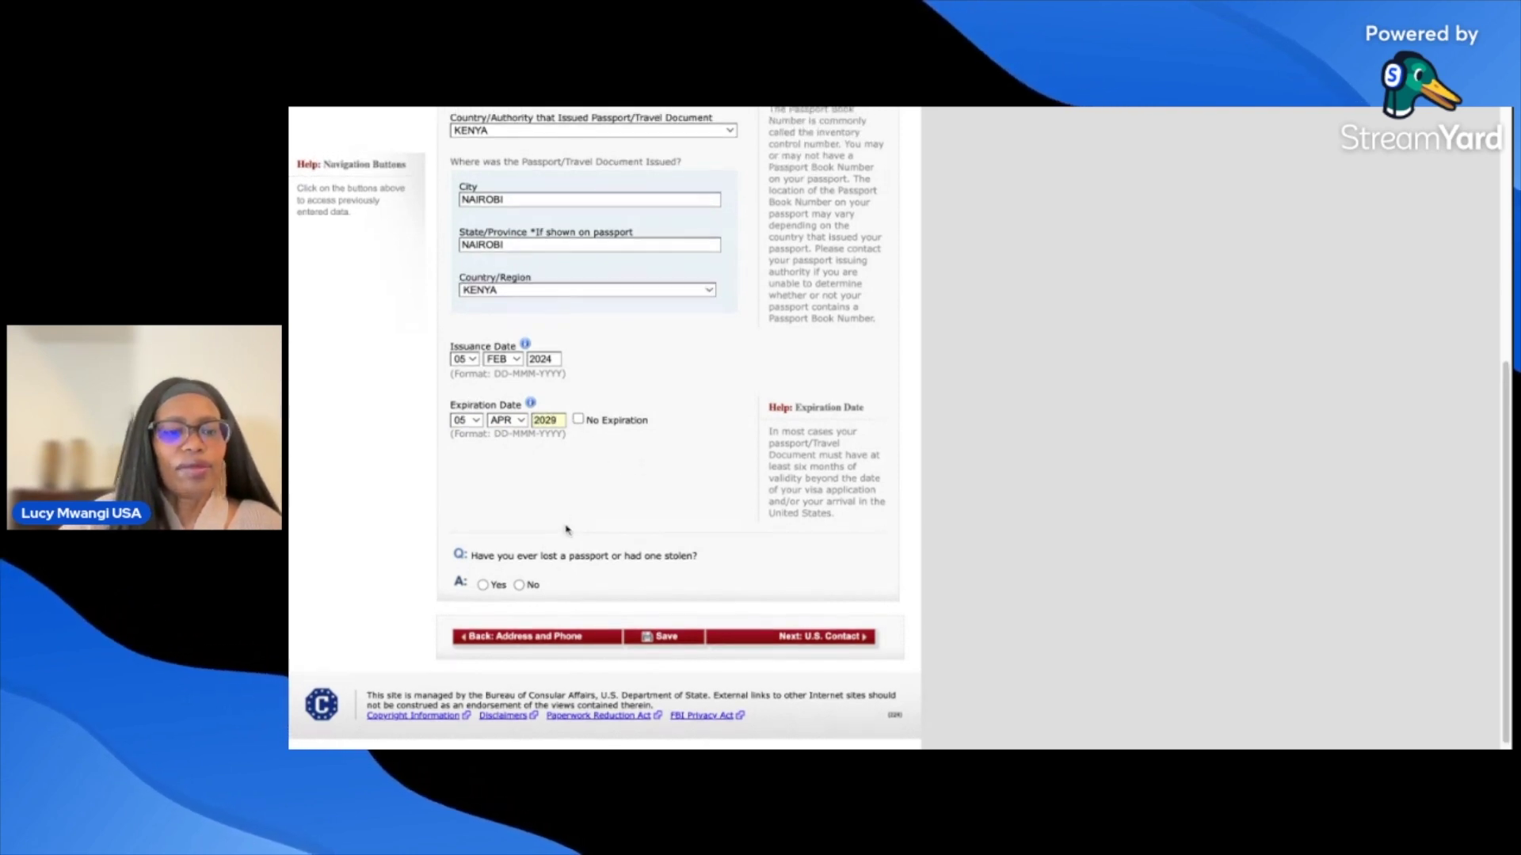
{"action": "left_click", "coordinate": [520, 596]}
{"action": "scroll", "coordinate": [578, 598], "scroll_direction": "up", "scroll_amount": 2}
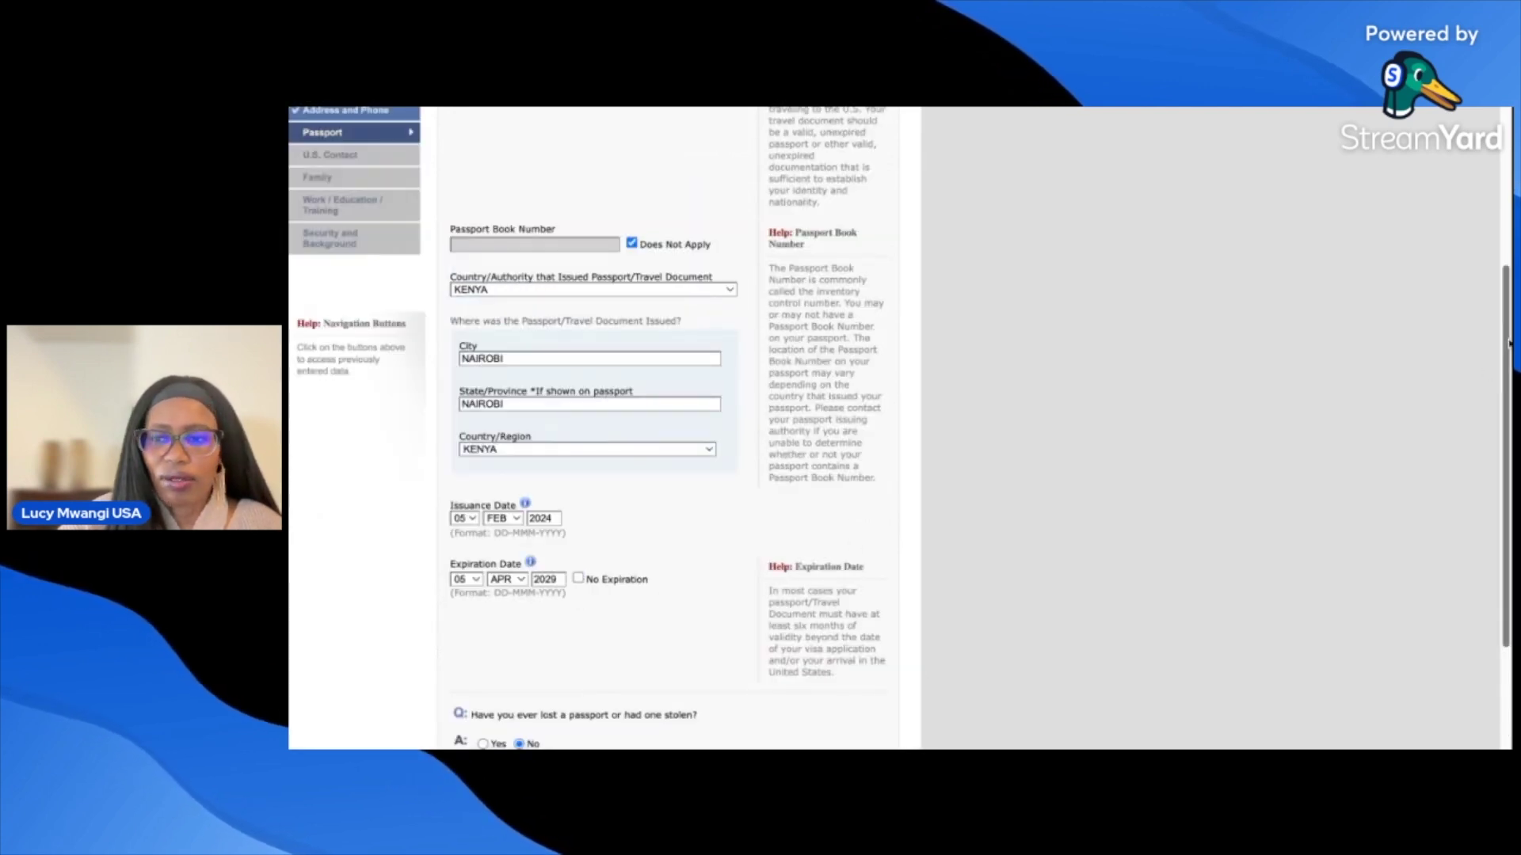
{"action": "scroll", "coordinate": [1510, 342], "scroll_direction": "down", "scroll_amount": 3}
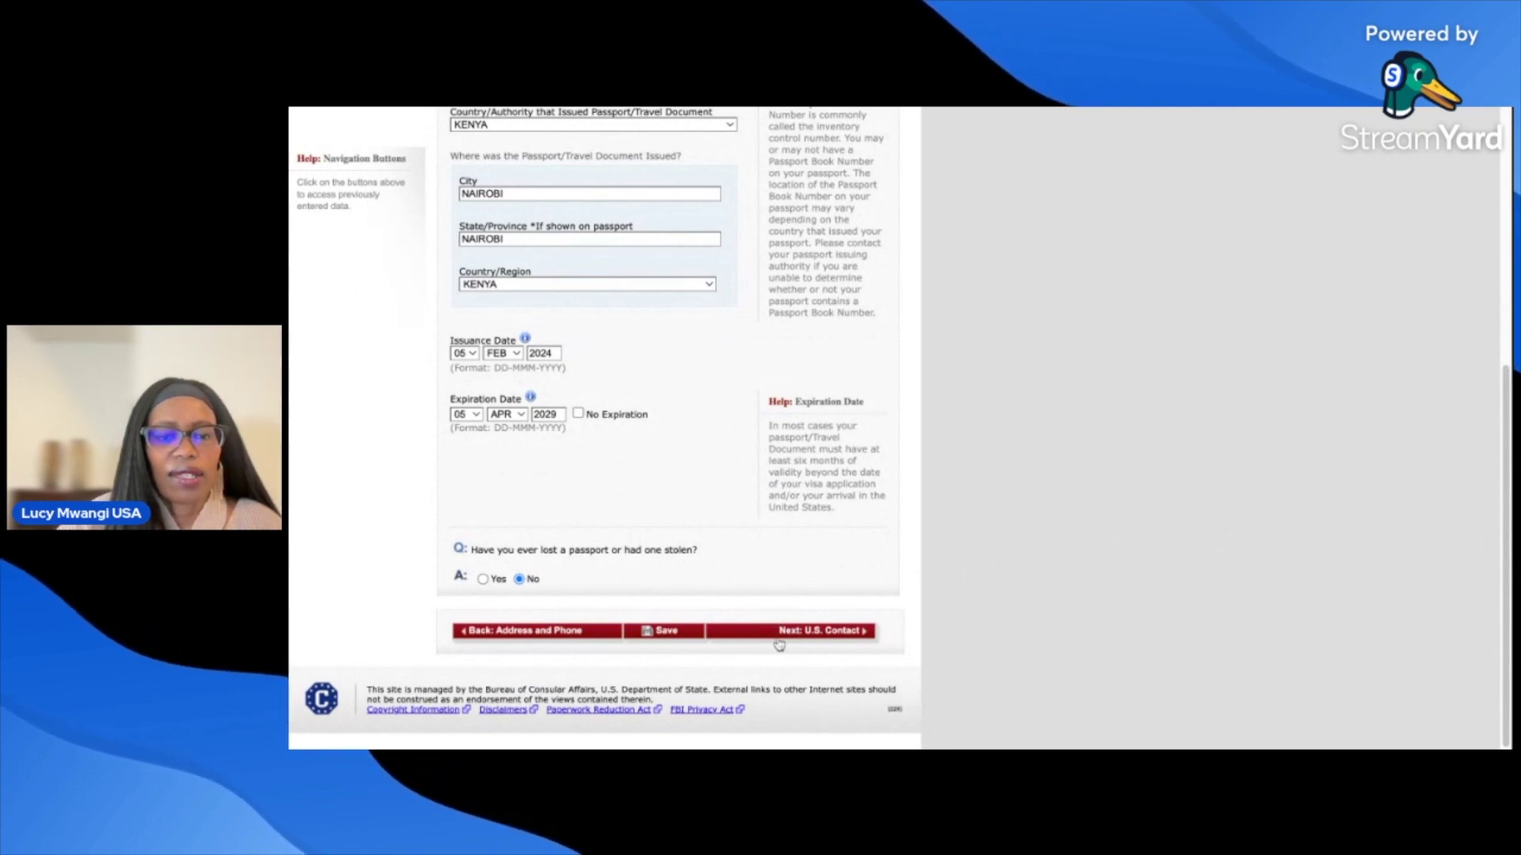
{"action": "left_click", "coordinate": [808, 634]}
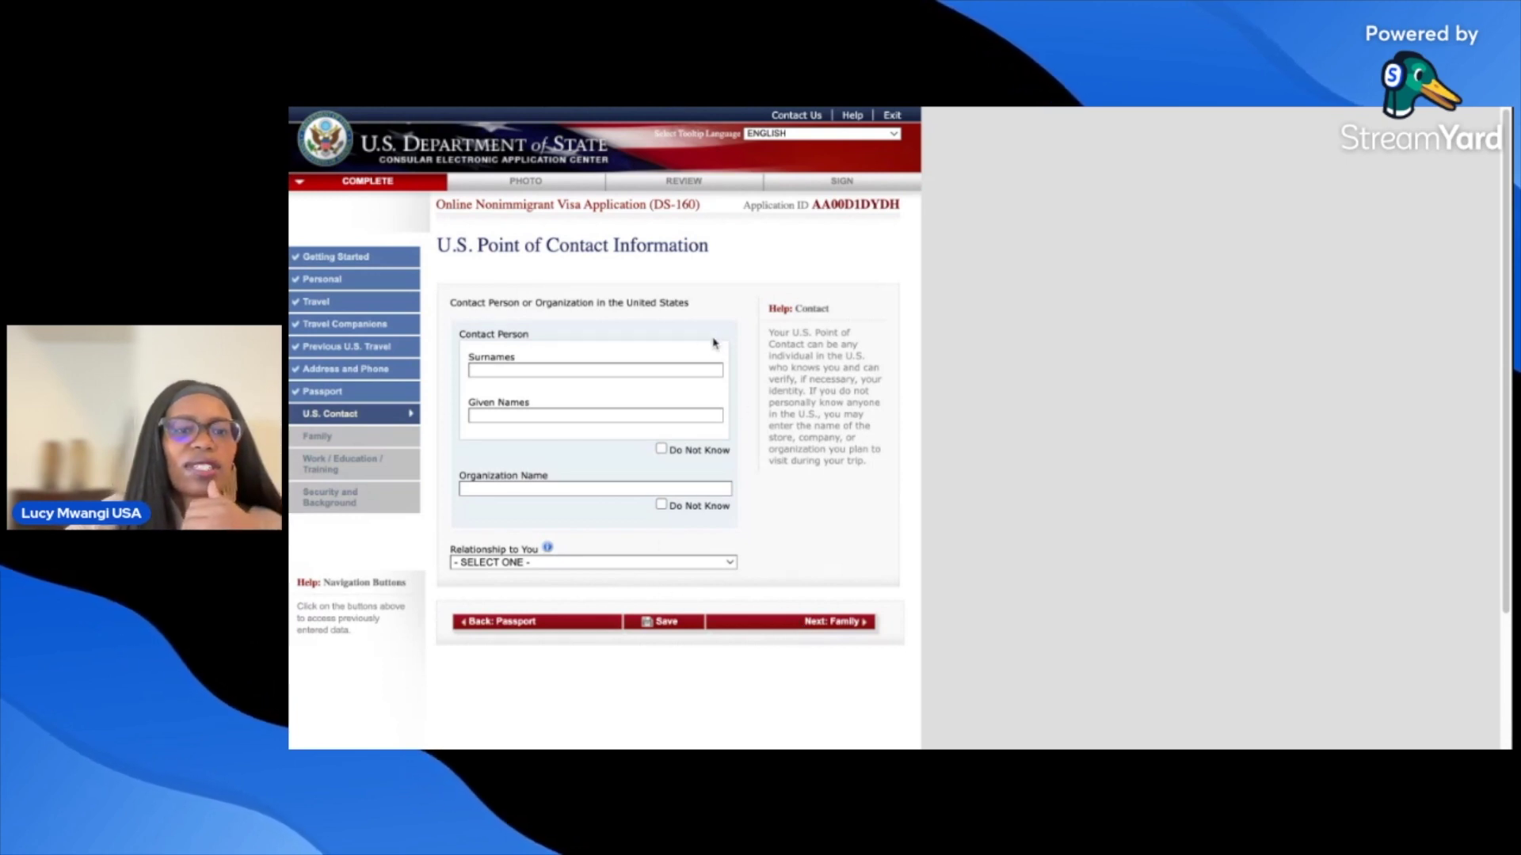
Step: Enter the contact person's name, organization COCA-COLA, and relationship BUSINESS ASSOCIATE
{"action": "left_click", "coordinate": [538, 369]}
{"action": "type", "text": "JO"}
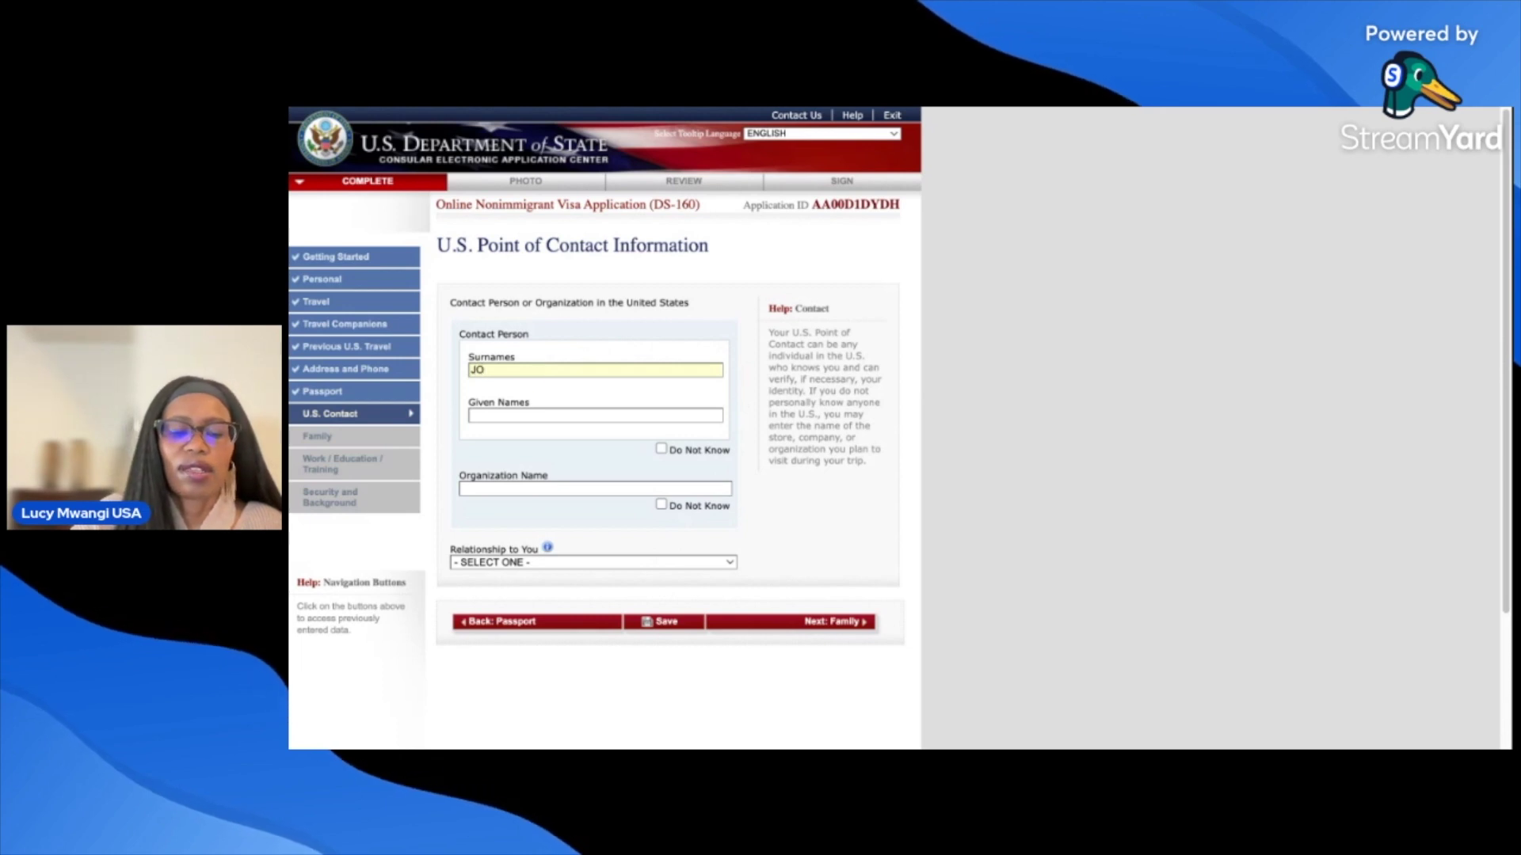
{"action": "type", "text": "SMITH"}
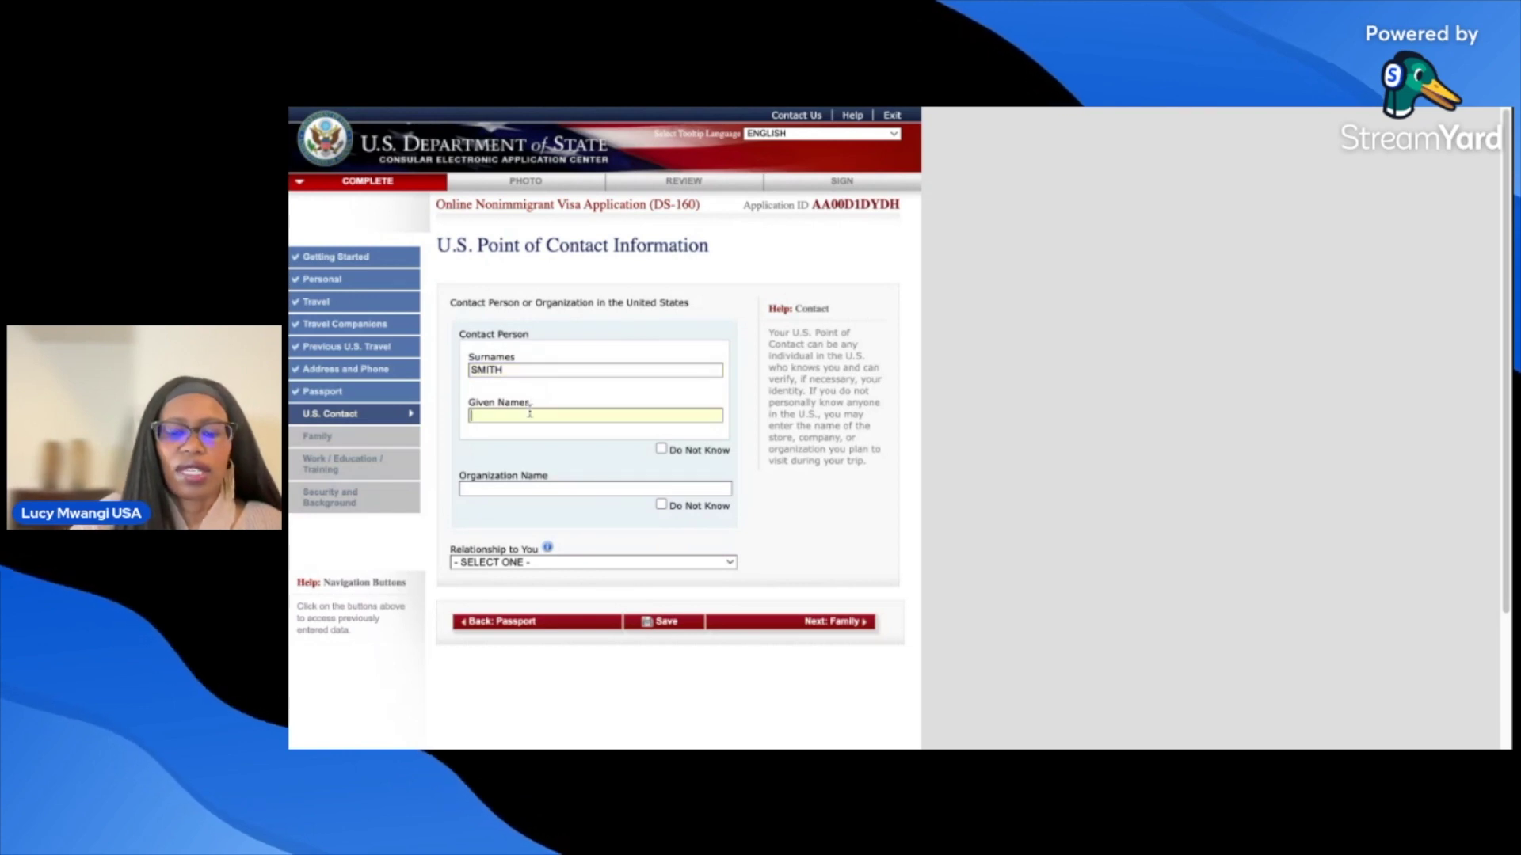
{"action": "type", "text": "JO"}
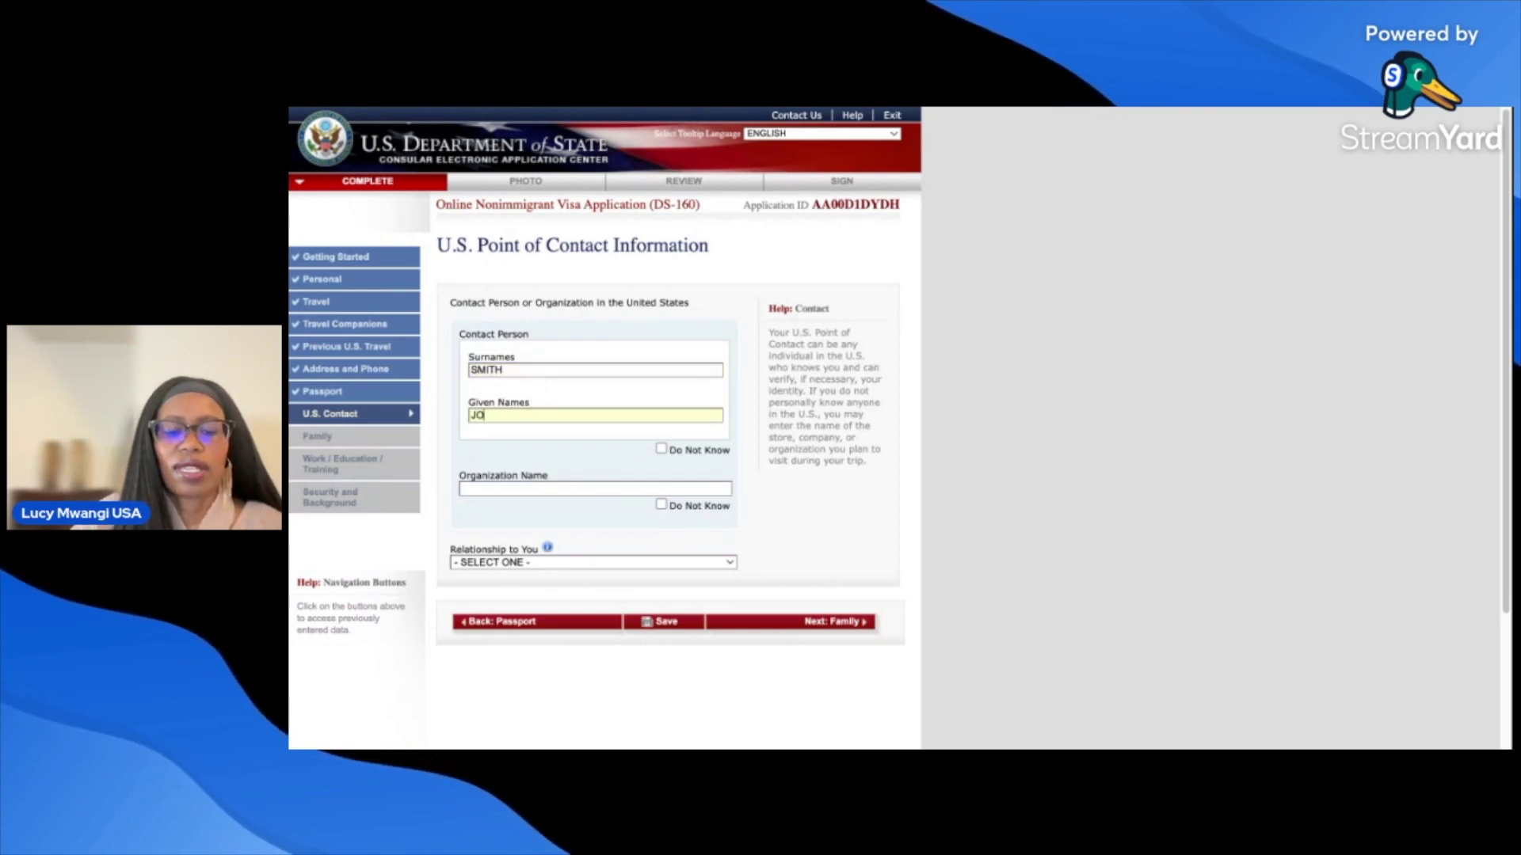
{"action": "type", "text": "HN"}
{"action": "left_click", "coordinate": [507, 488]}
{"action": "type", "text": "CO"}
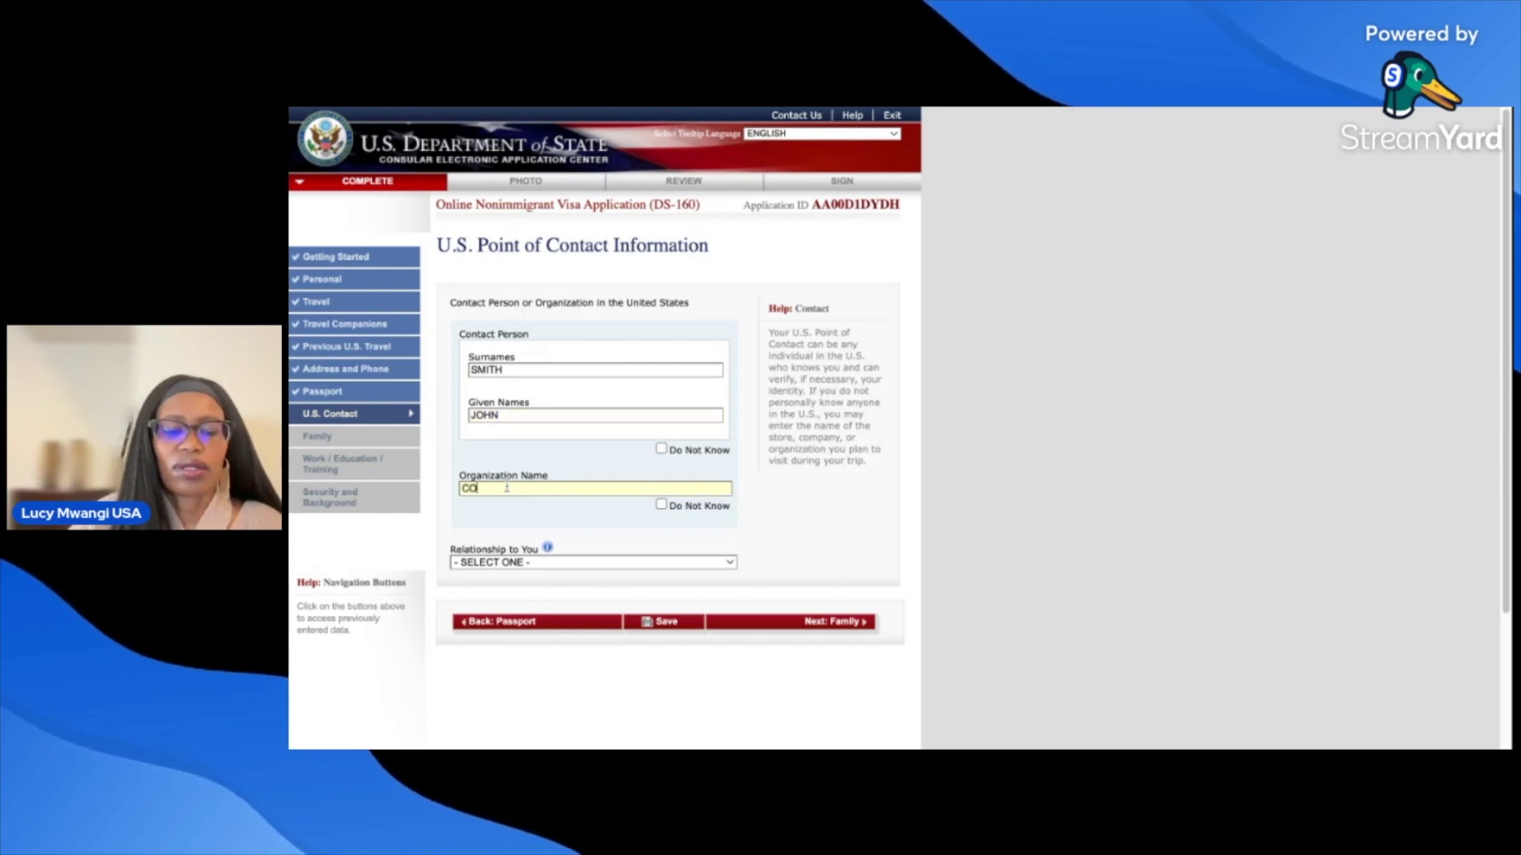
{"action": "type", "text": "CA-COLA"}
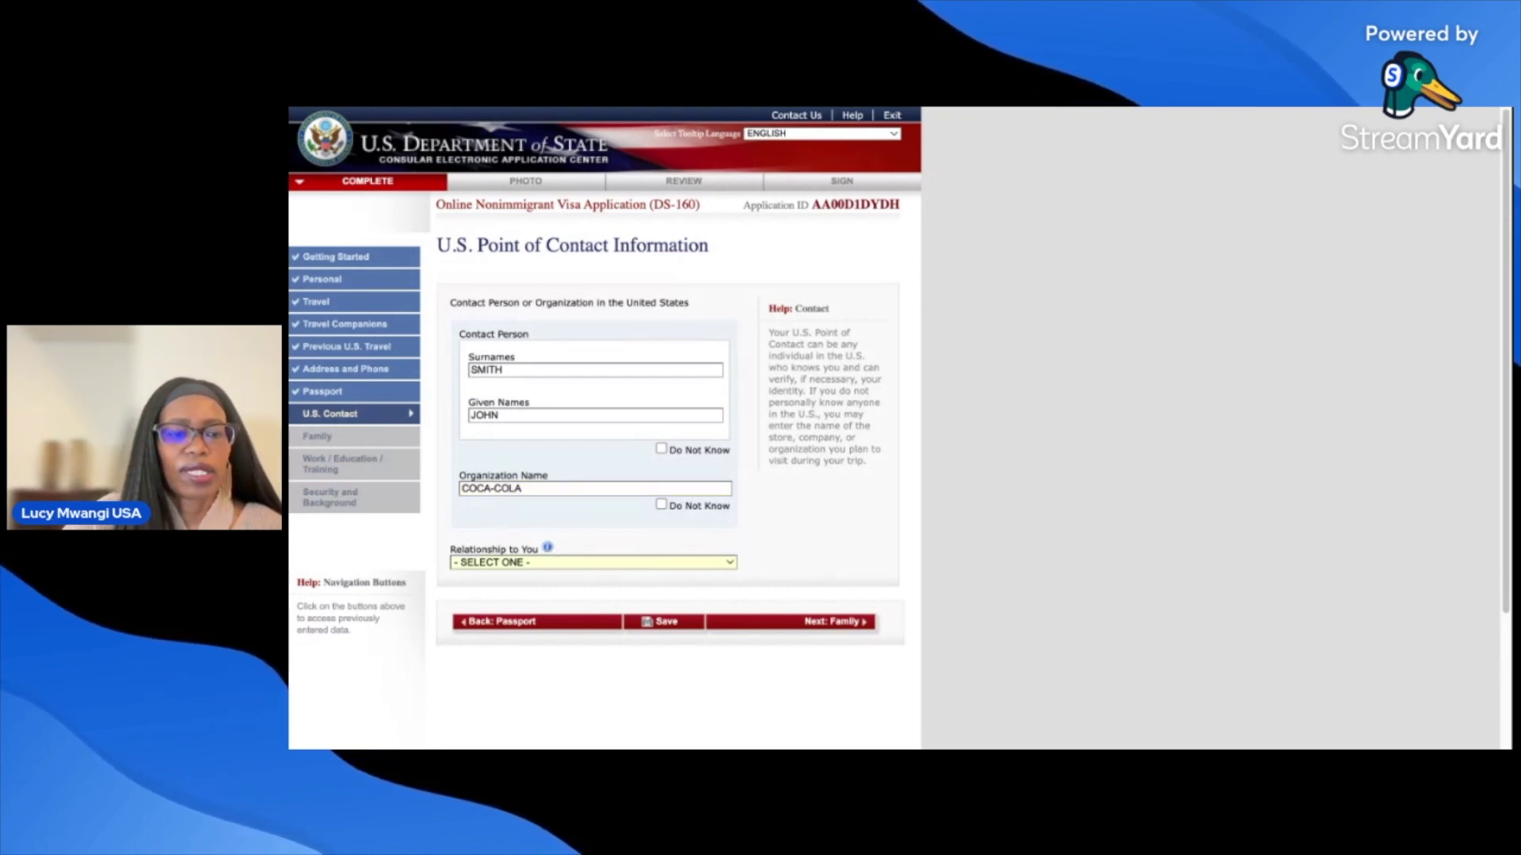
{"action": "left_click", "coordinate": [538, 639]}
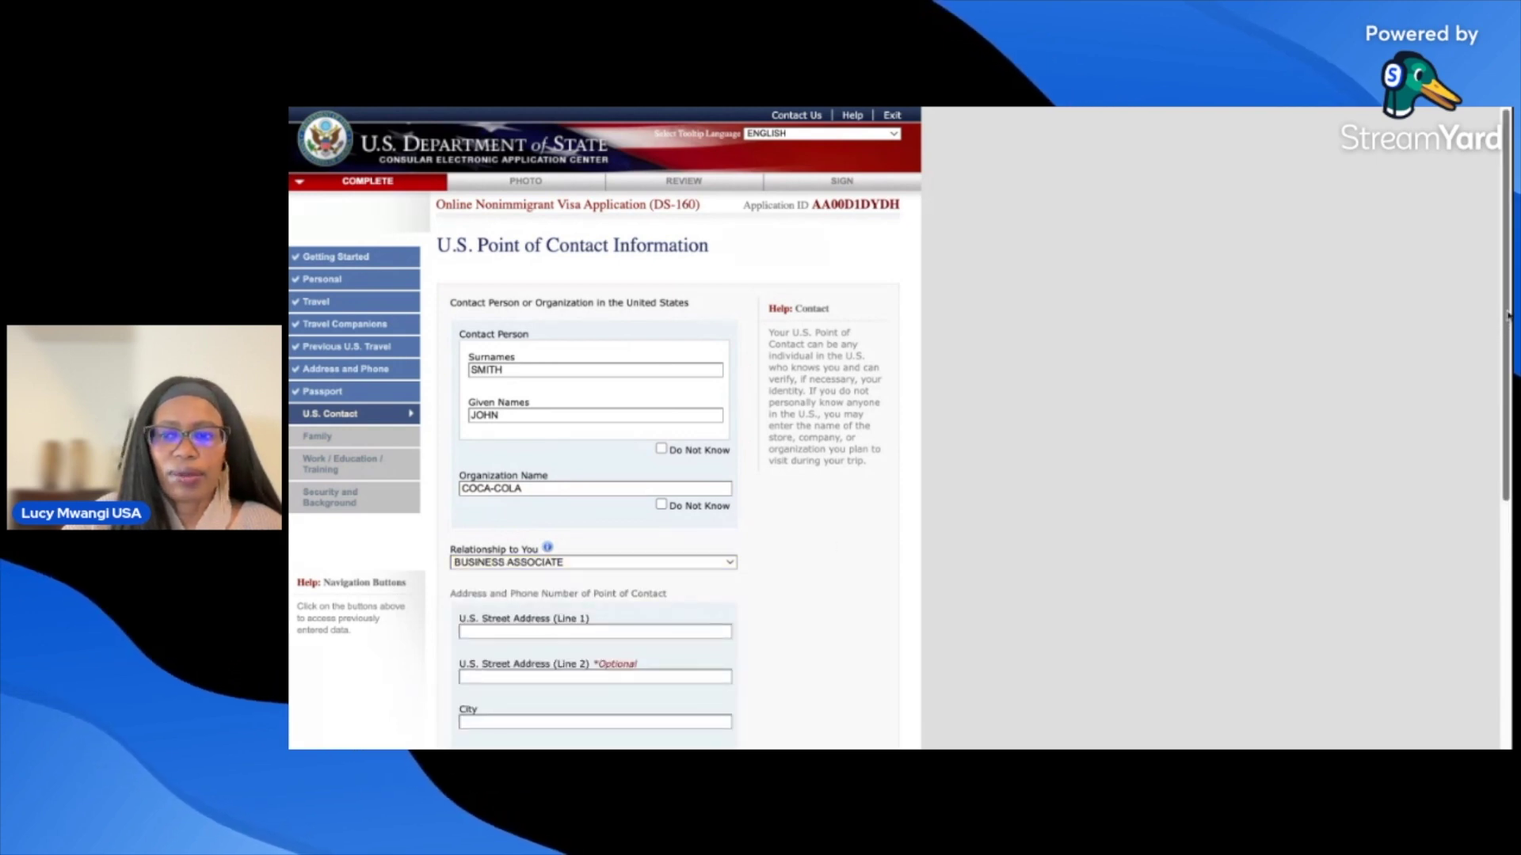
Step: Fill in the contact's street address, city ATLANTA, state GEORGIA, ZIP code and phone number
{"action": "scroll", "coordinate": [1504, 321], "scroll_direction": "down", "scroll_amount": 5}
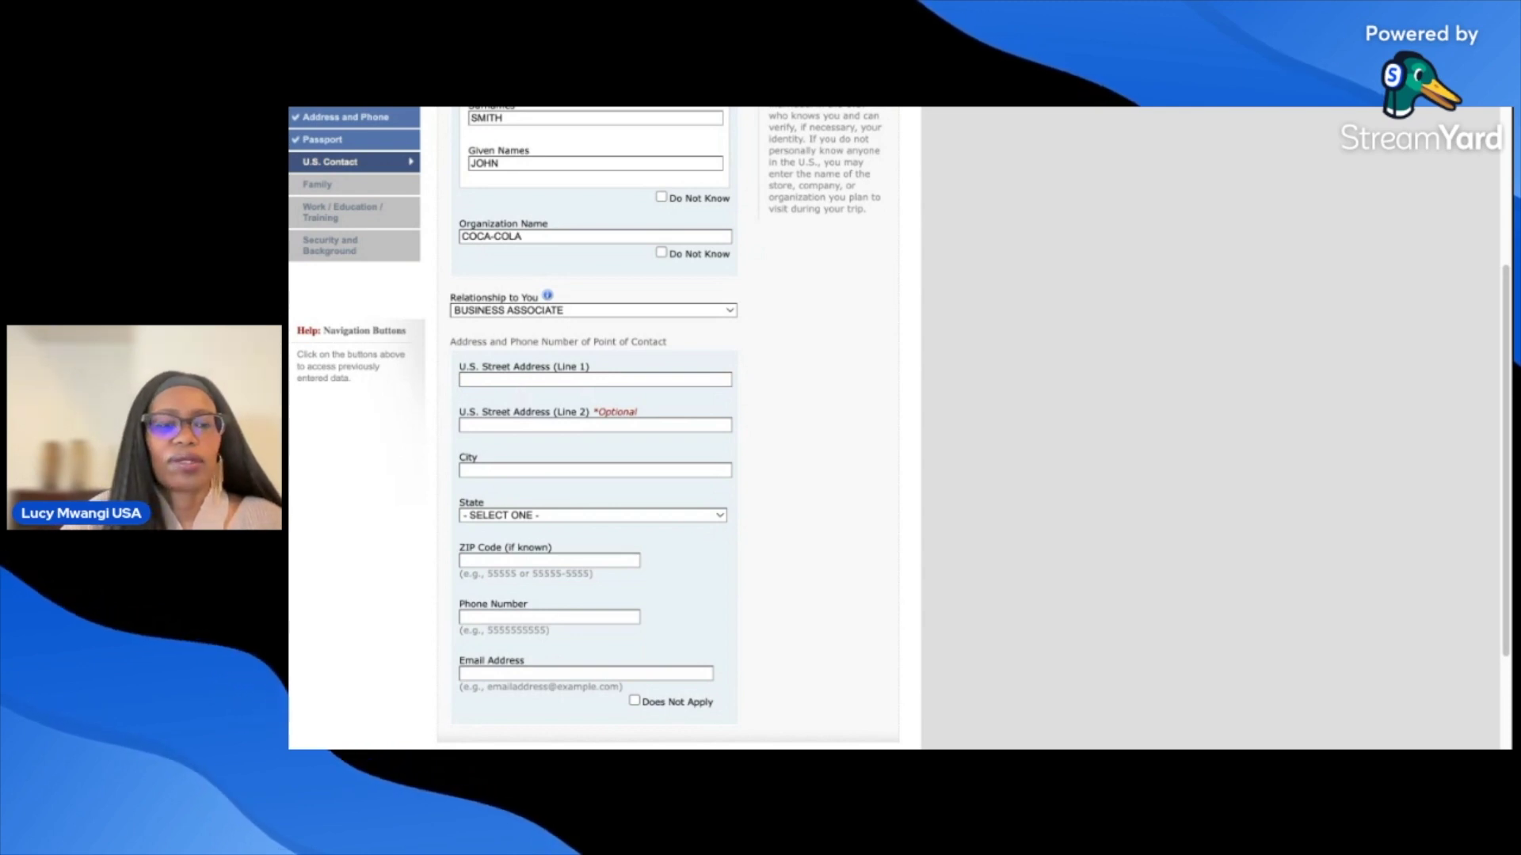
{"action": "left_click", "coordinate": [554, 379]}
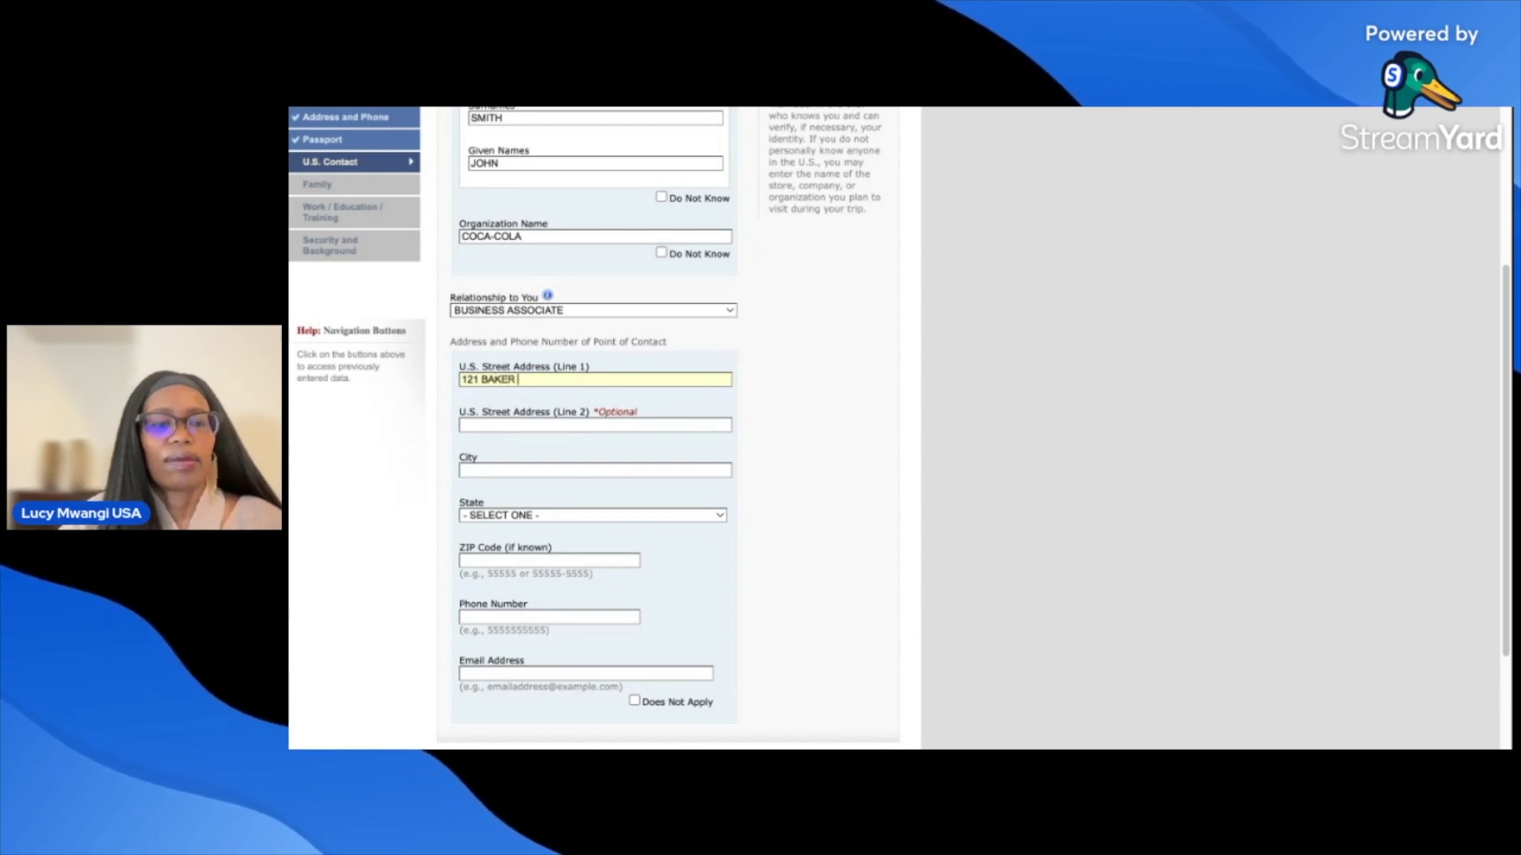
{"action": "left_click", "coordinate": [529, 469]}
{"action": "type", "text": "ATLANTA"}
{"action": "key", "text": "Tab"}
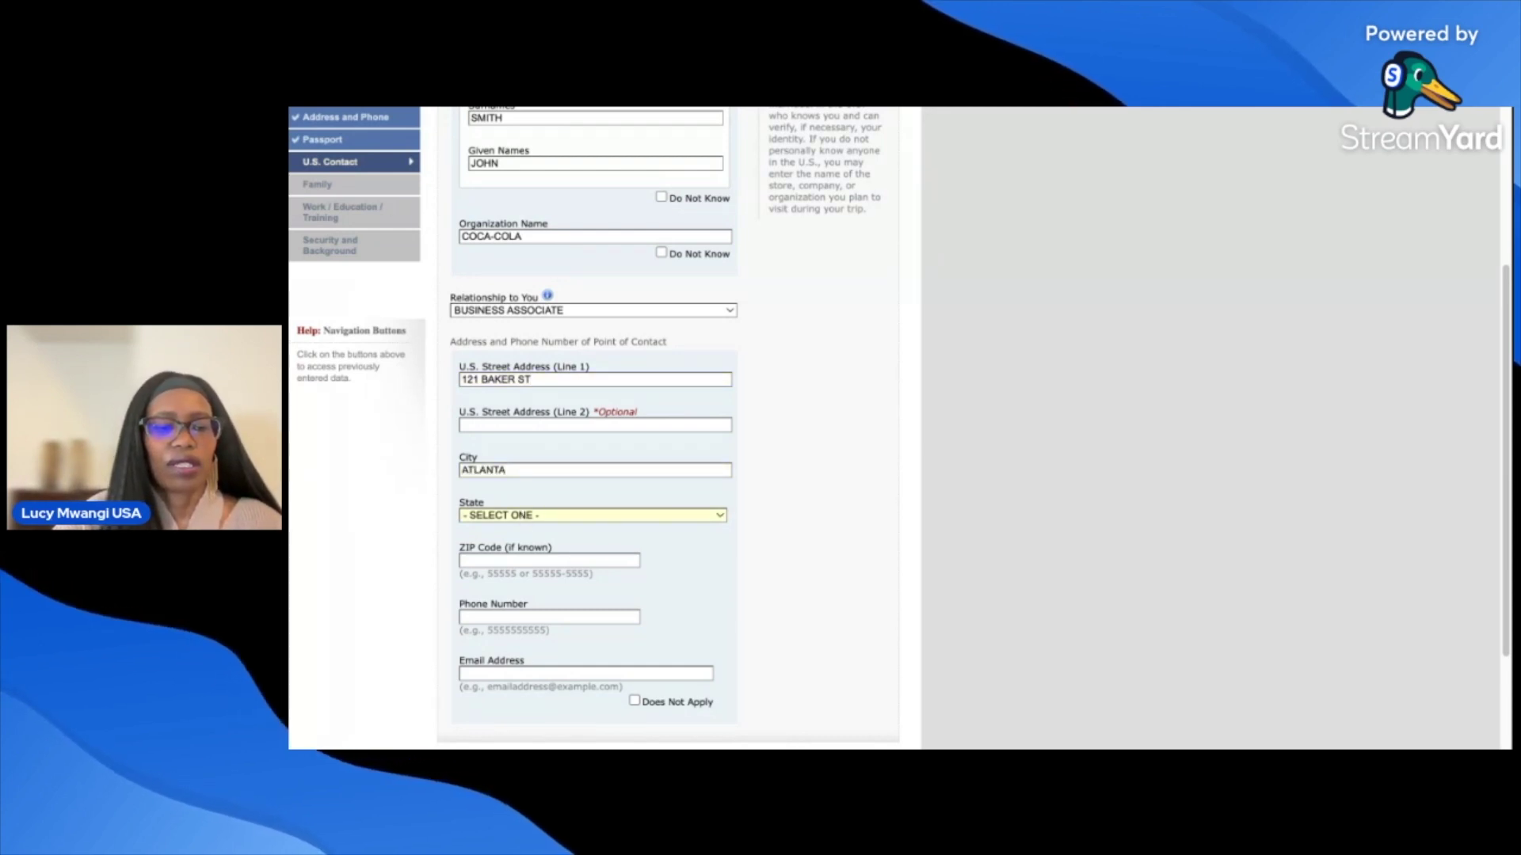
{"action": "key", "text": "g"}
{"action": "left_click", "coordinate": [508, 561]}
{"action": "type", "text": "30"}
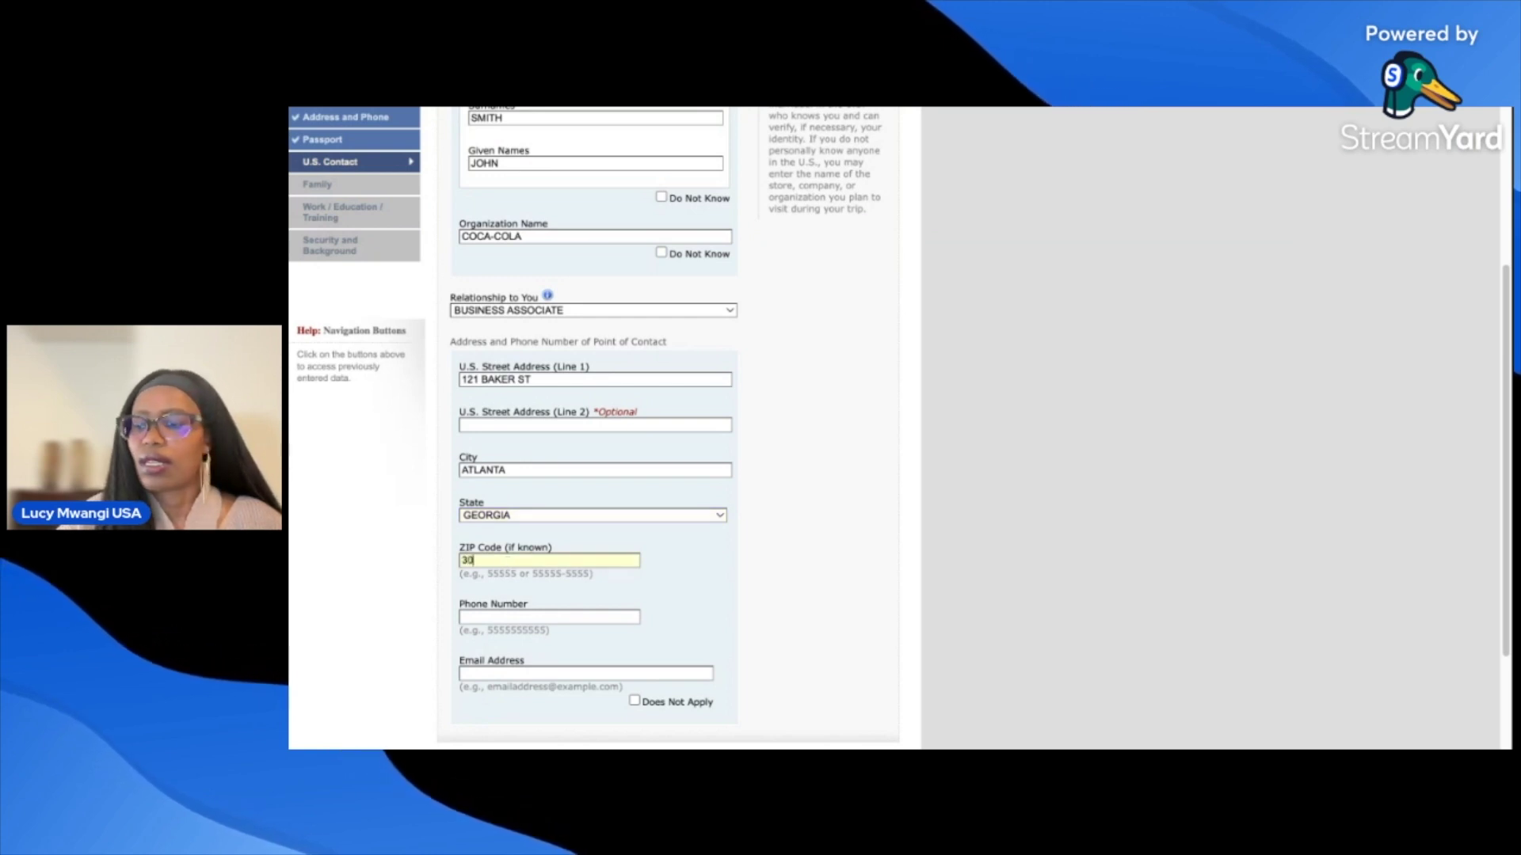
{"action": "type", "text": "313"}
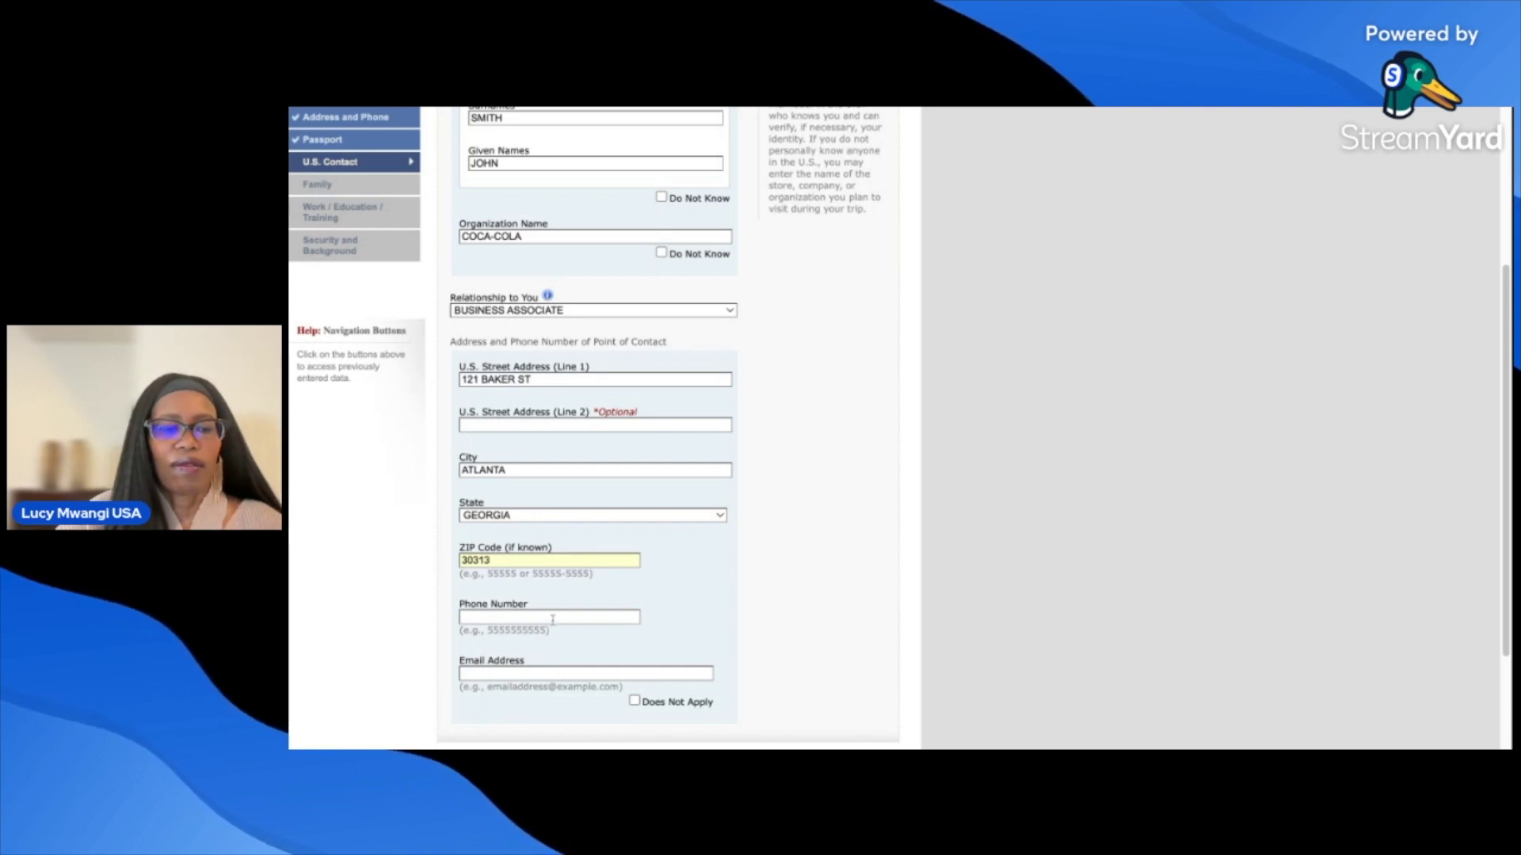
{"action": "left_click", "coordinate": [614, 616]}
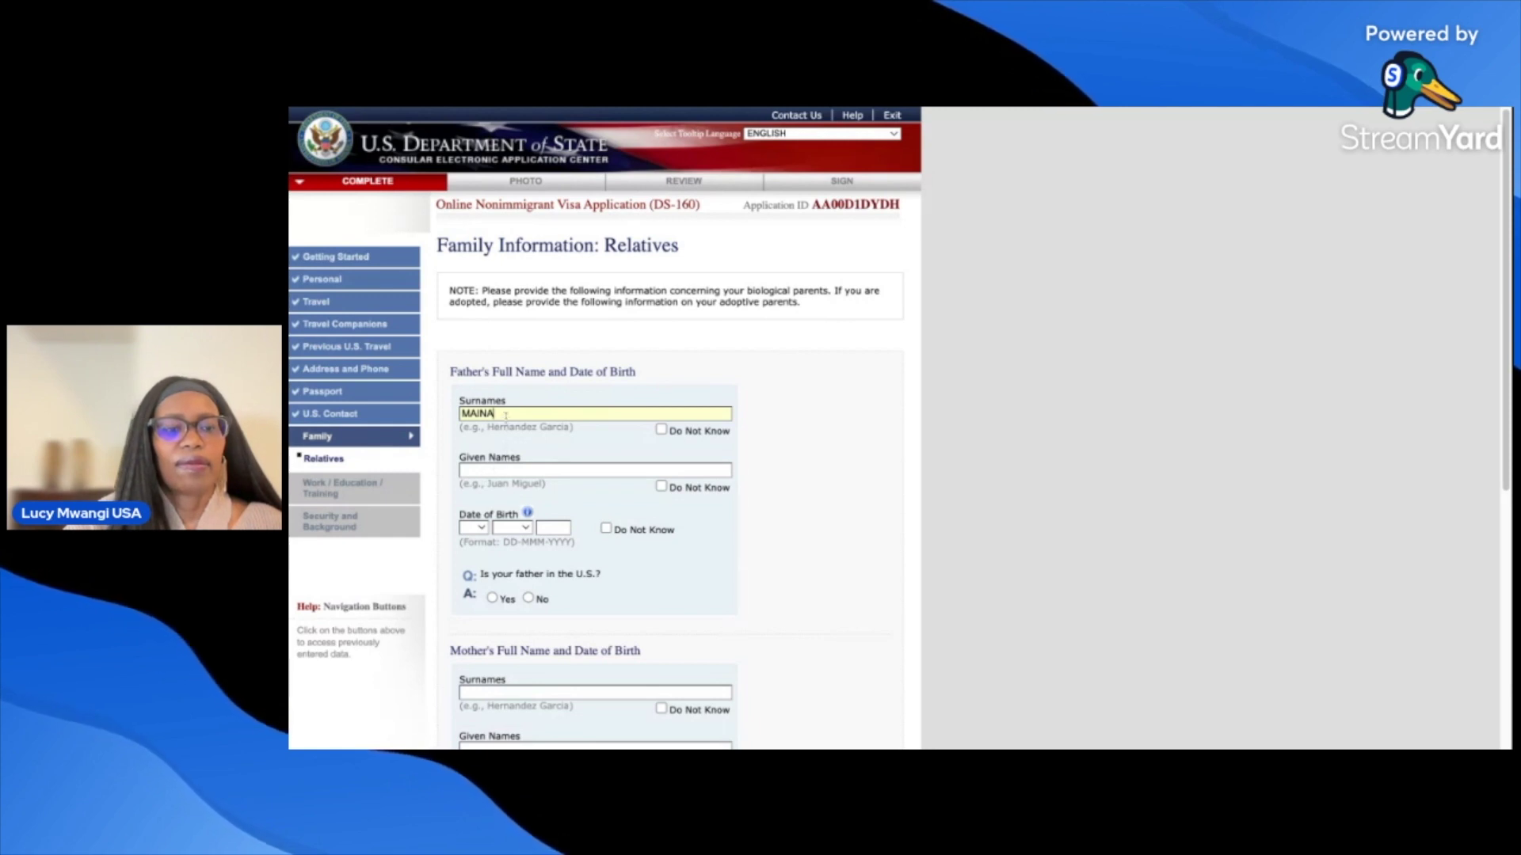
Step: Enter the father's surname and given names, then proceed to the Family relatives page
{"action": "key", "text": "BackSpace"}
{"action": "key", "text": "BackSpace"}
{"action": "key", "text": "BackSpace"}
{"action": "key", "text": "BackSpace"}
{"action": "key", "text": "BackSpace"}
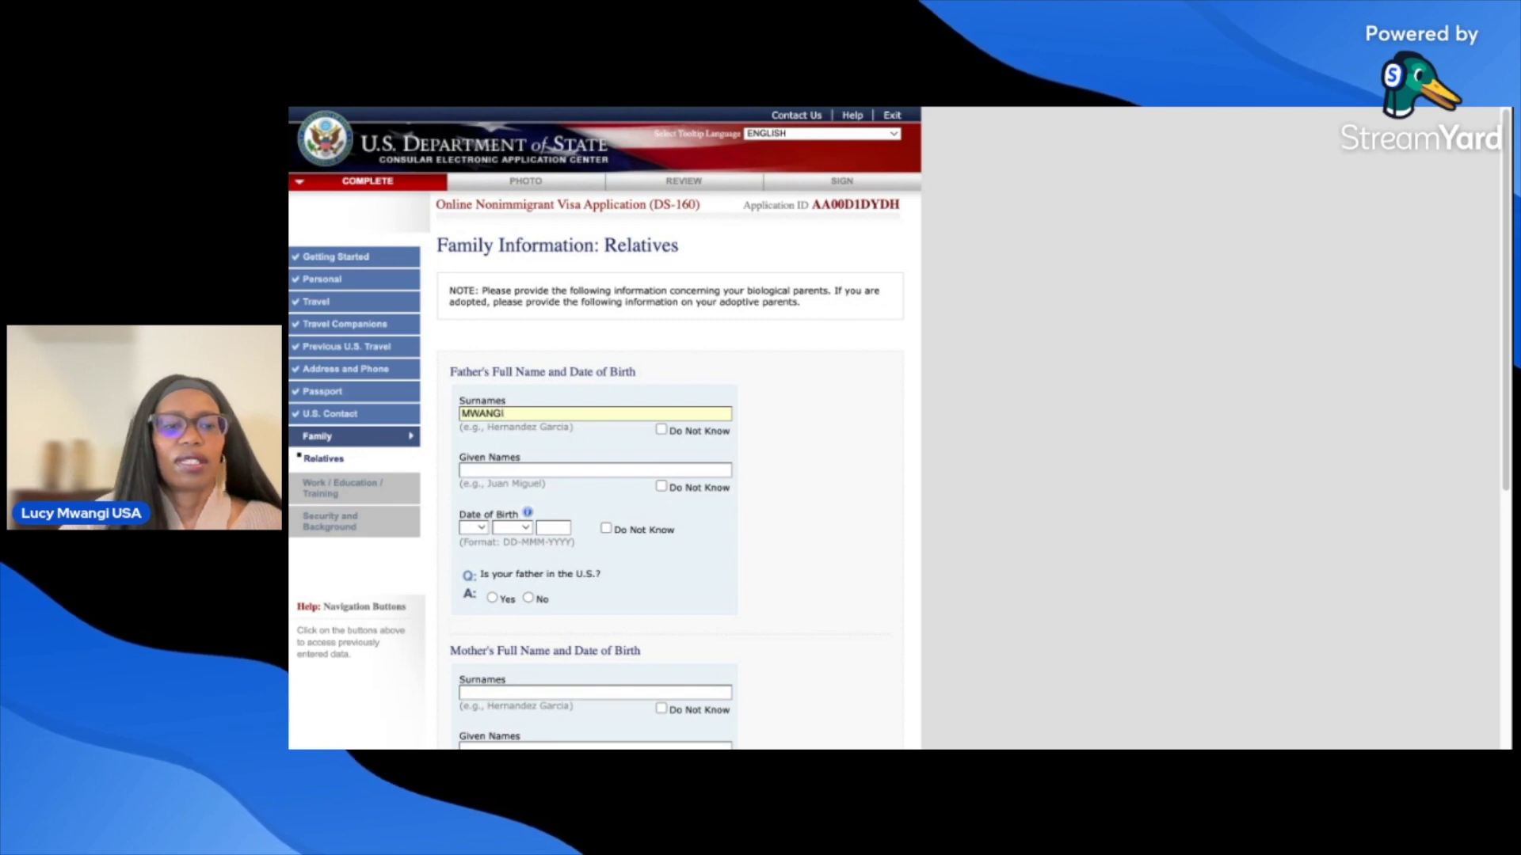
{"action": "left_click", "coordinate": [487, 469]}
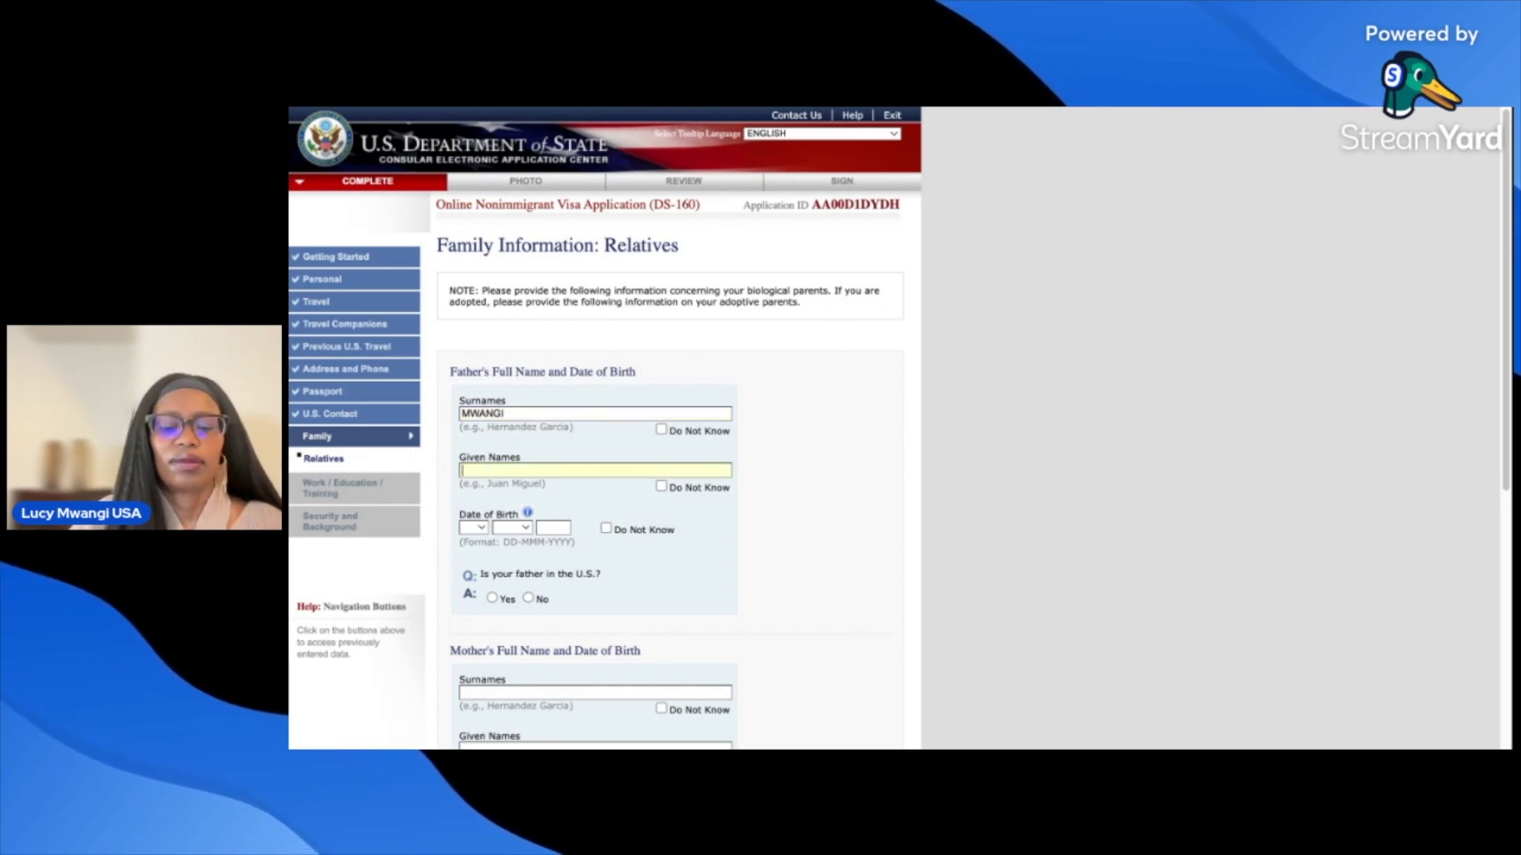
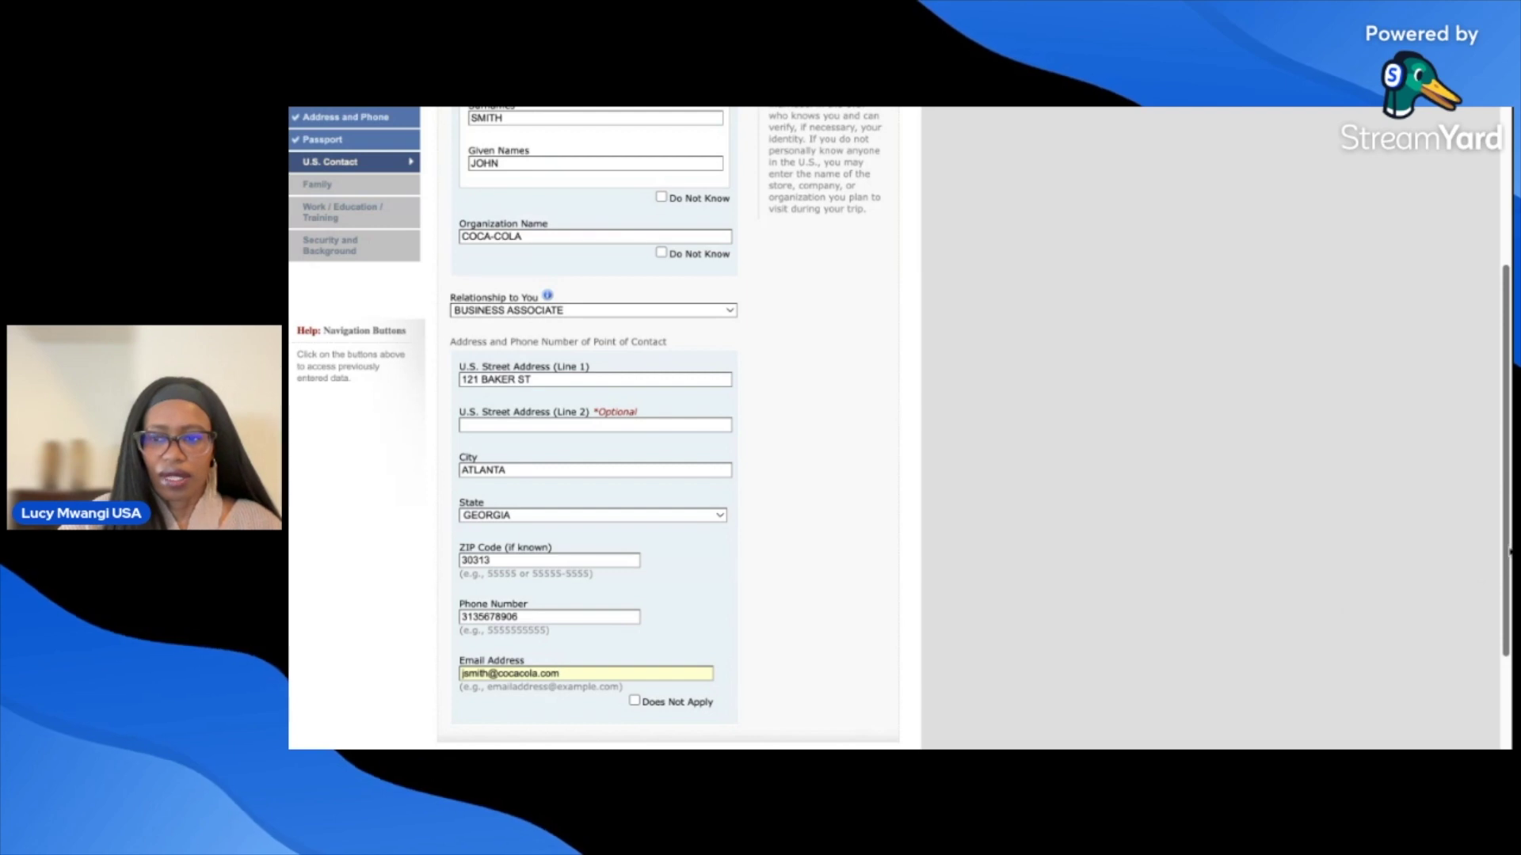
{"action": "scroll", "coordinate": [1382, 657], "scroll_direction": "down", "scroll_amount": 3}
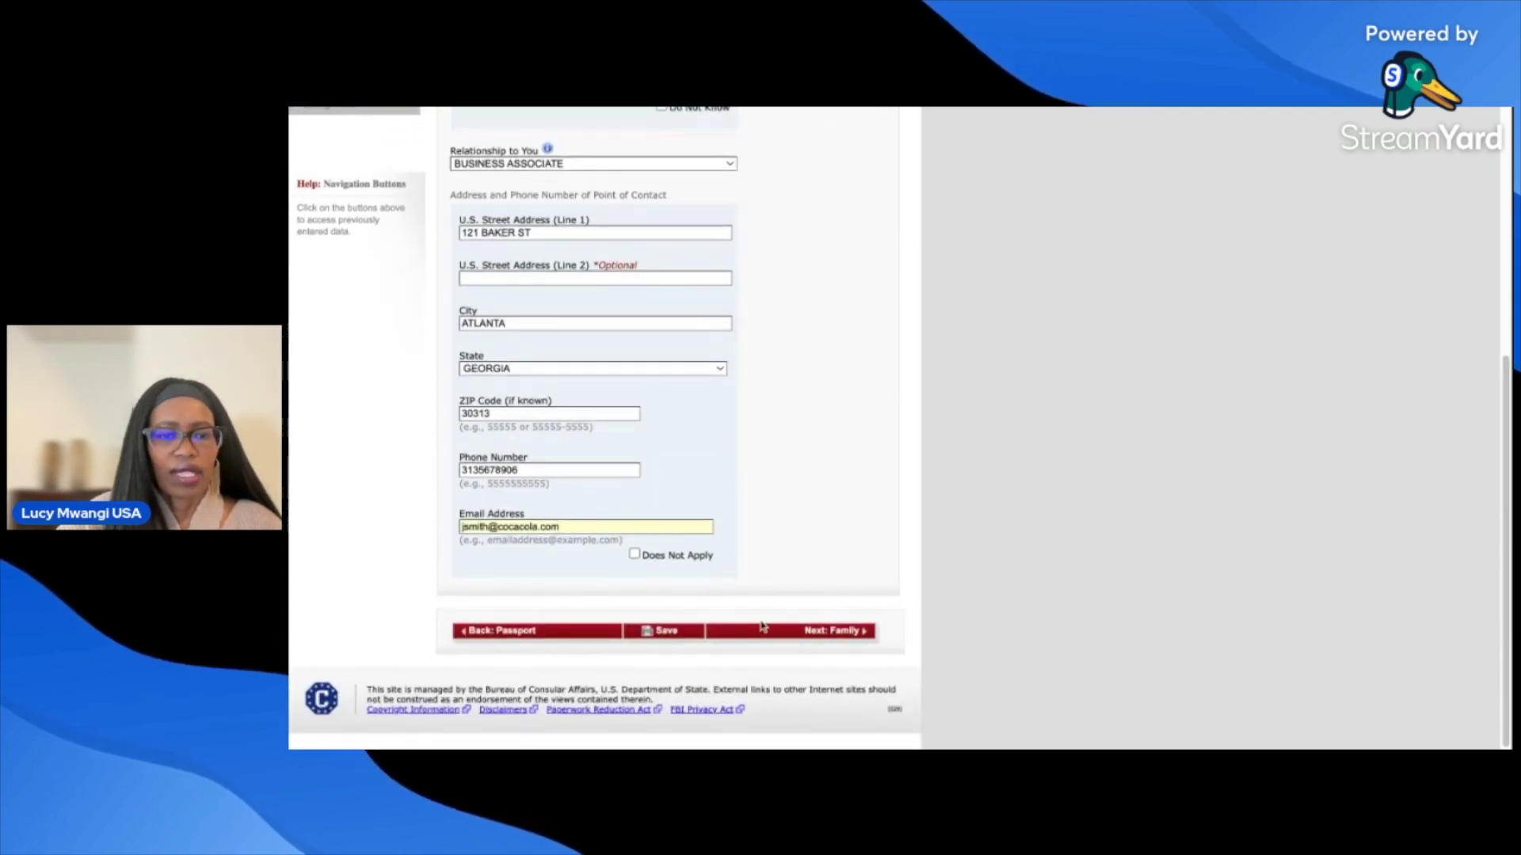
{"action": "left_click", "coordinate": [838, 632]}
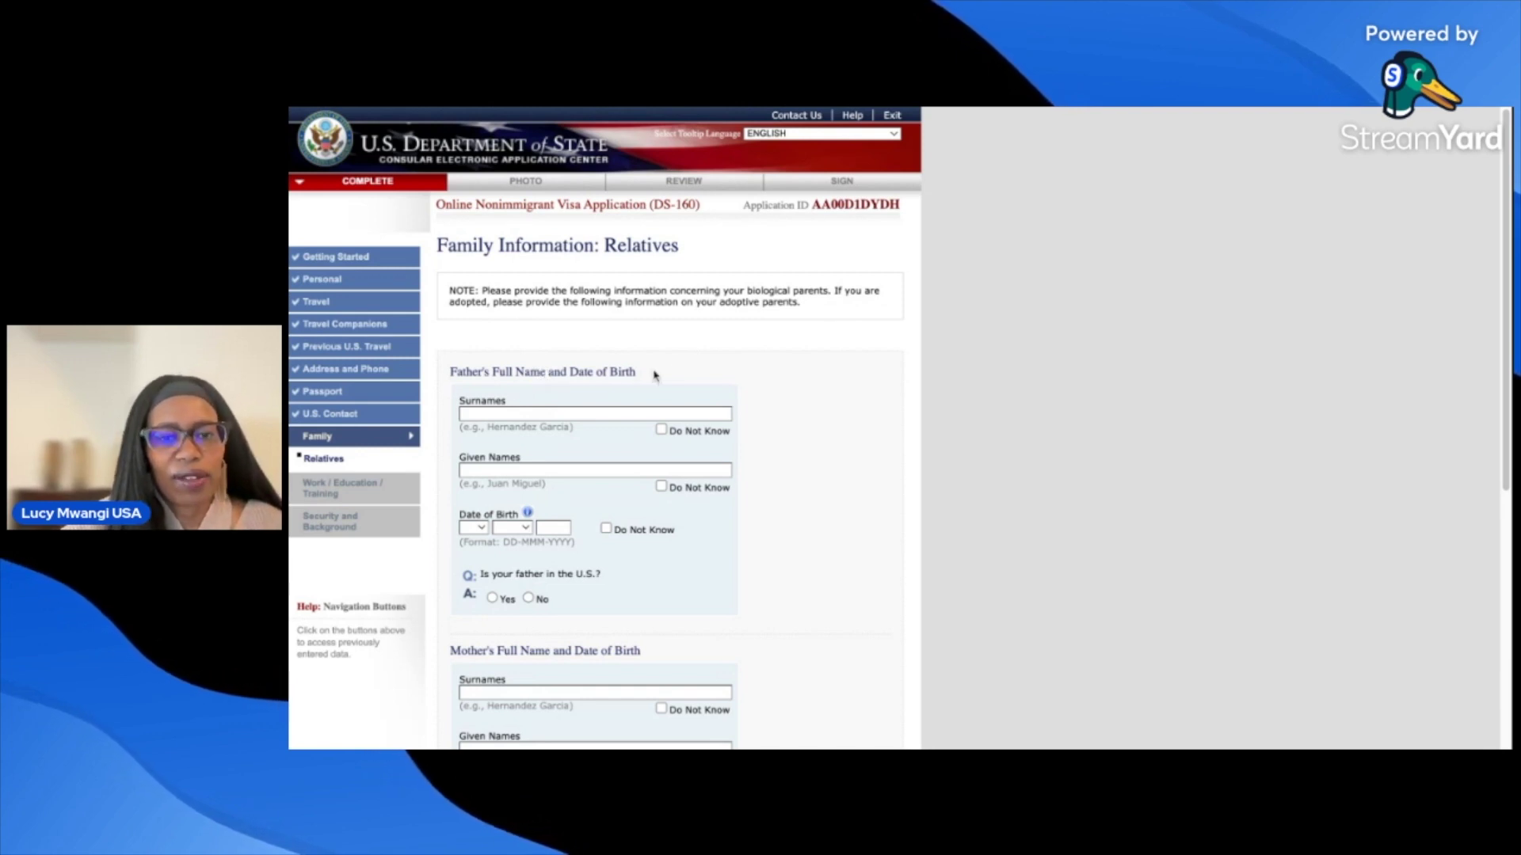
Step: Start re-entering the father's surname on the Relatives page
{"action": "left_click", "coordinate": [535, 412]}
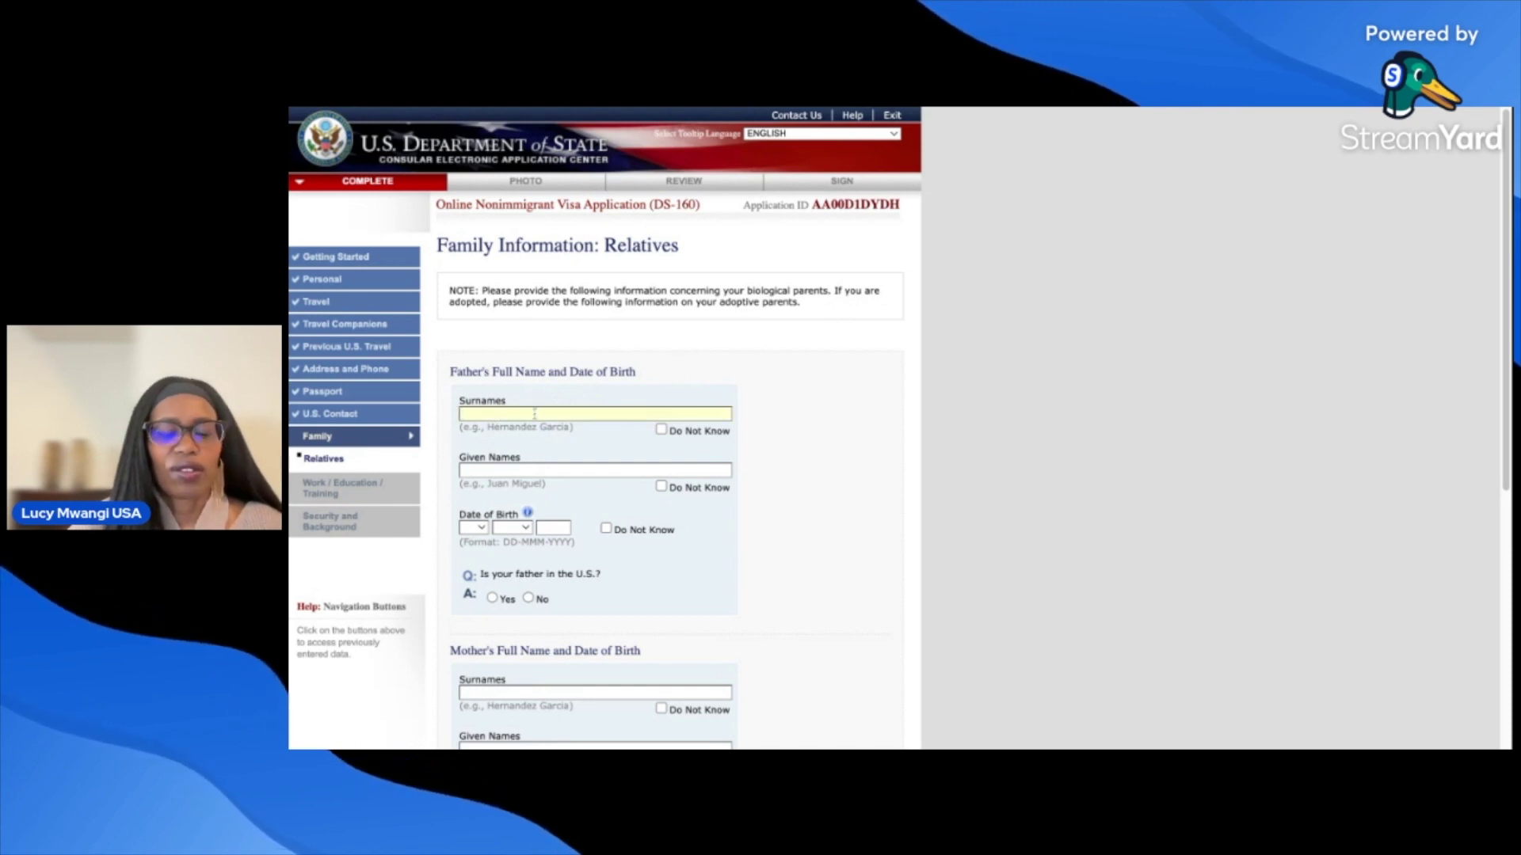
{"action": "type", "text": "MWANGI"}
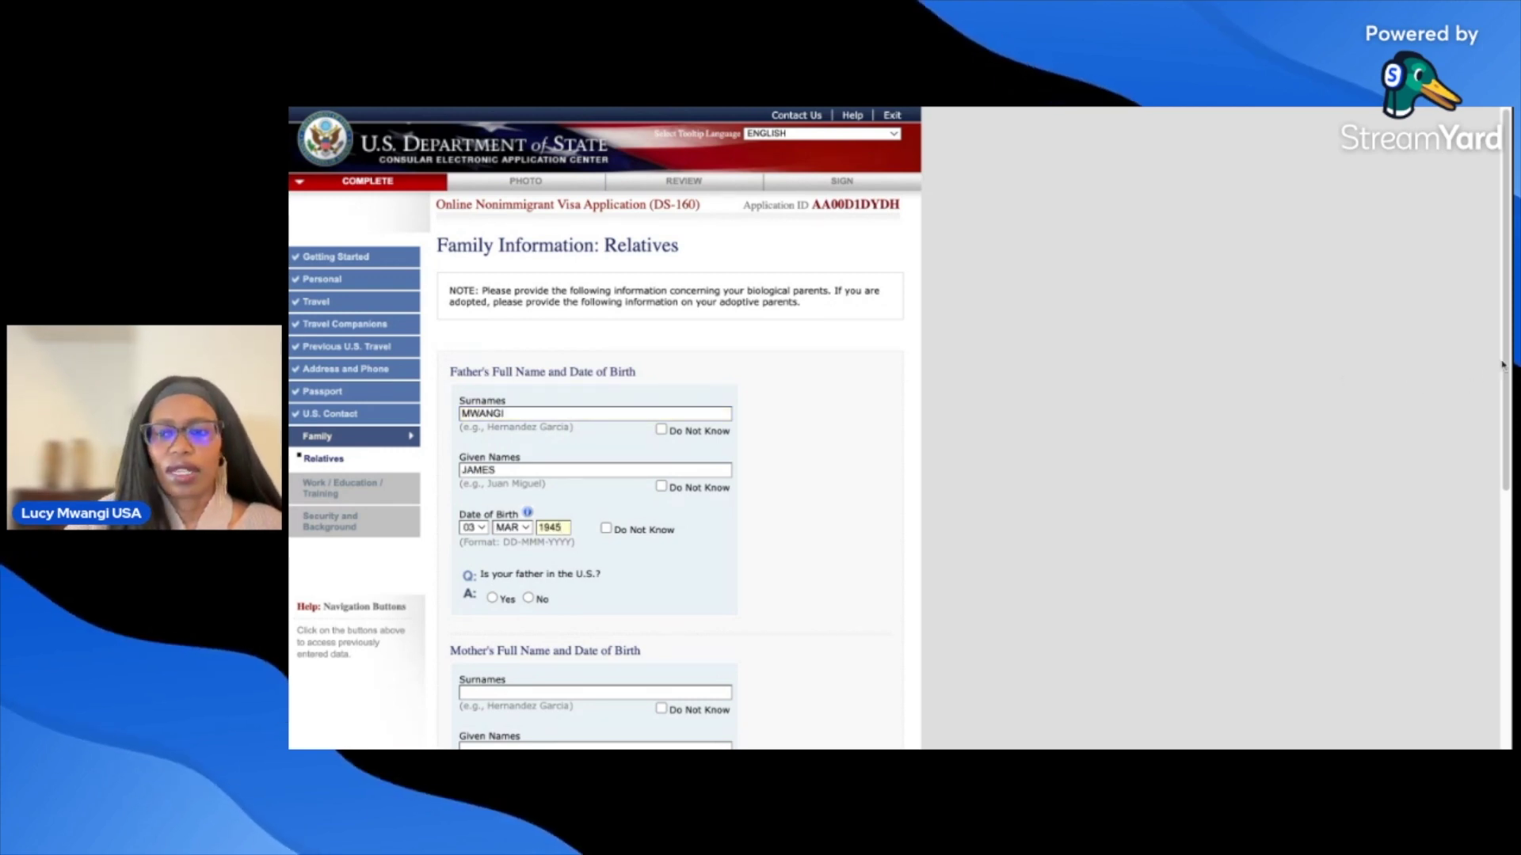
{"action": "scroll", "coordinate": [1508, 357], "scroll_direction": "down", "scroll_amount": 5}
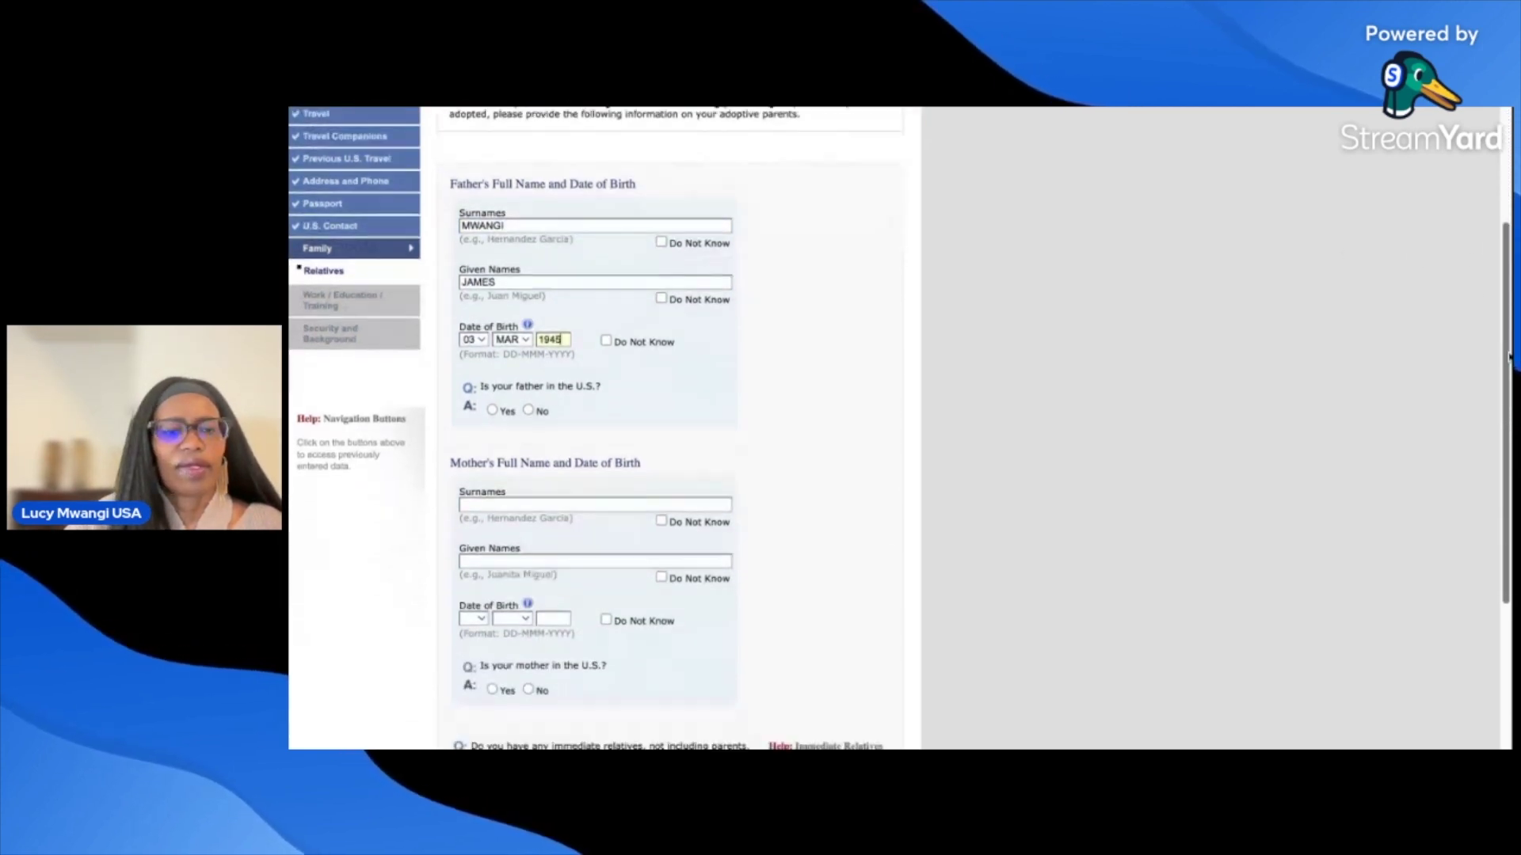
Step: Answer No for father in the U.S. and enter the mother's surname and given names
{"action": "scroll", "coordinate": [1509, 357], "scroll_direction": "down", "scroll_amount": 1}
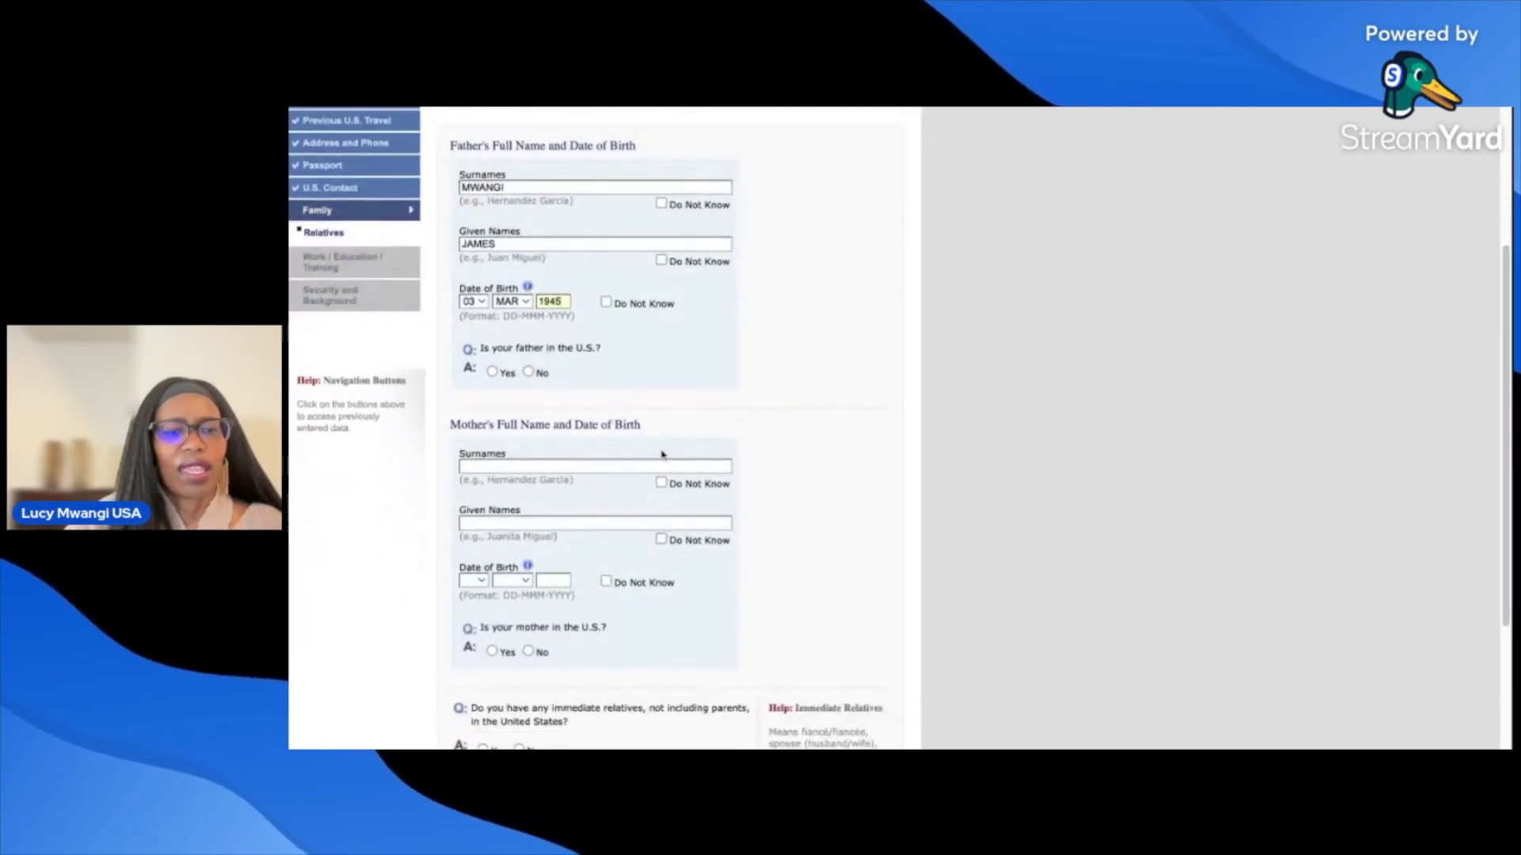
{"action": "left_click", "coordinate": [529, 373]}
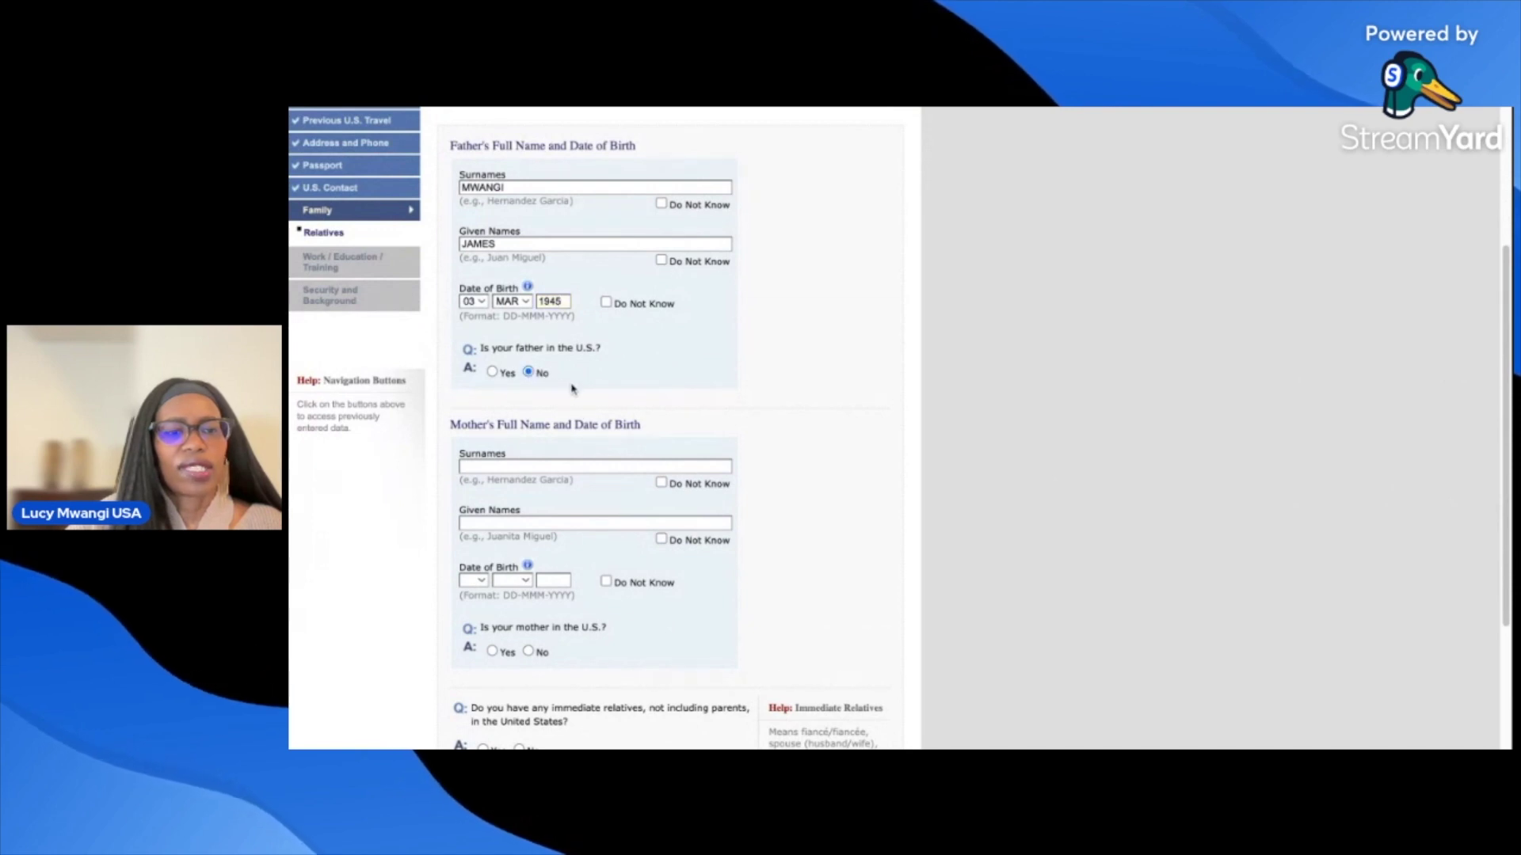
{"action": "scroll", "coordinate": [1508, 343], "scroll_direction": "down", "scroll_amount": 1}
{"action": "scroll", "coordinate": [1509, 343], "scroll_direction": "down", "scroll_amount": 4}
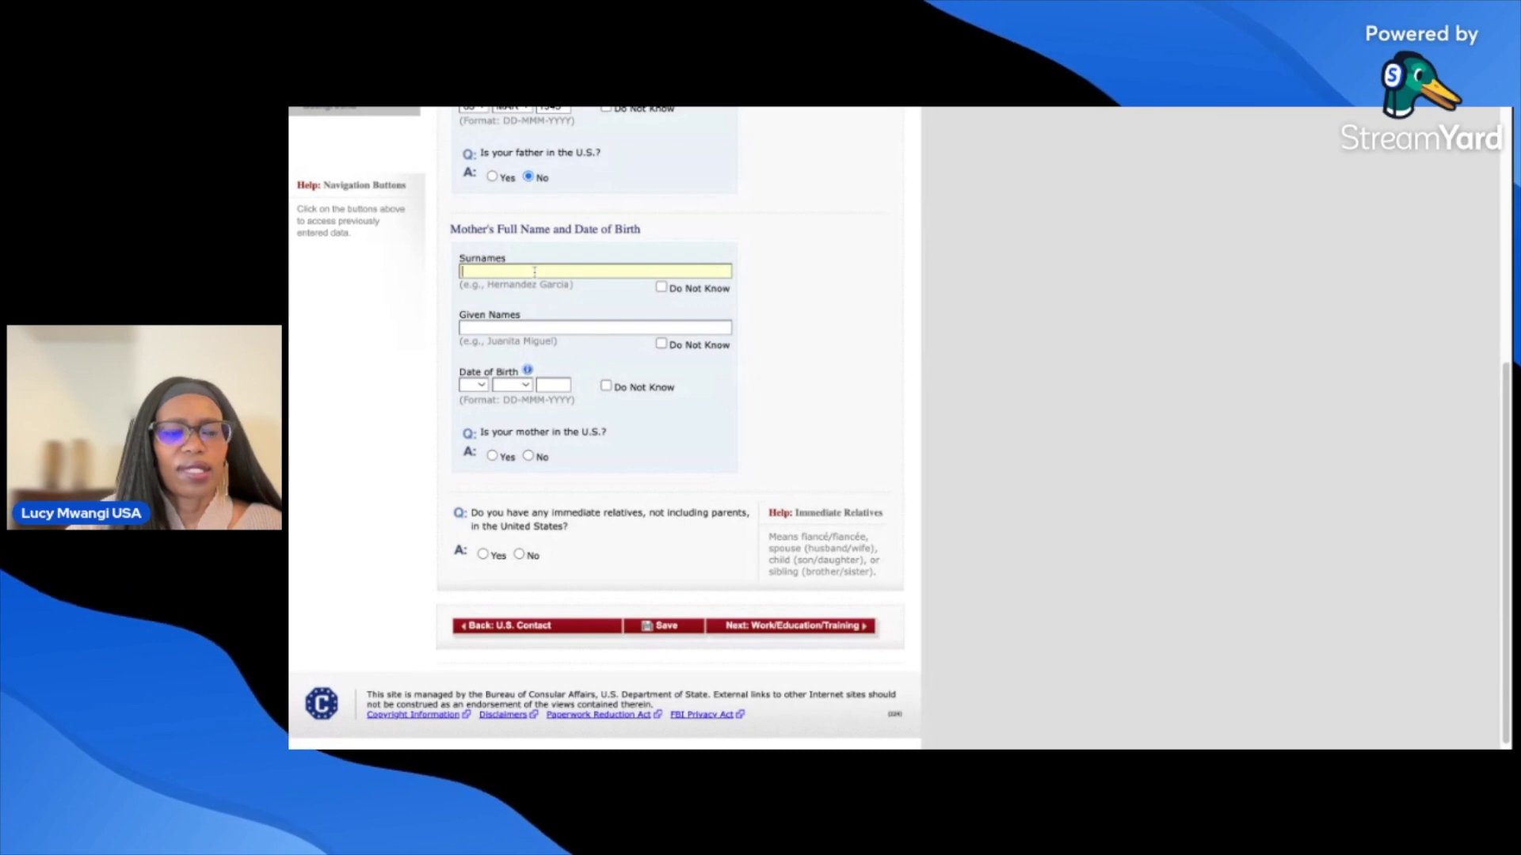
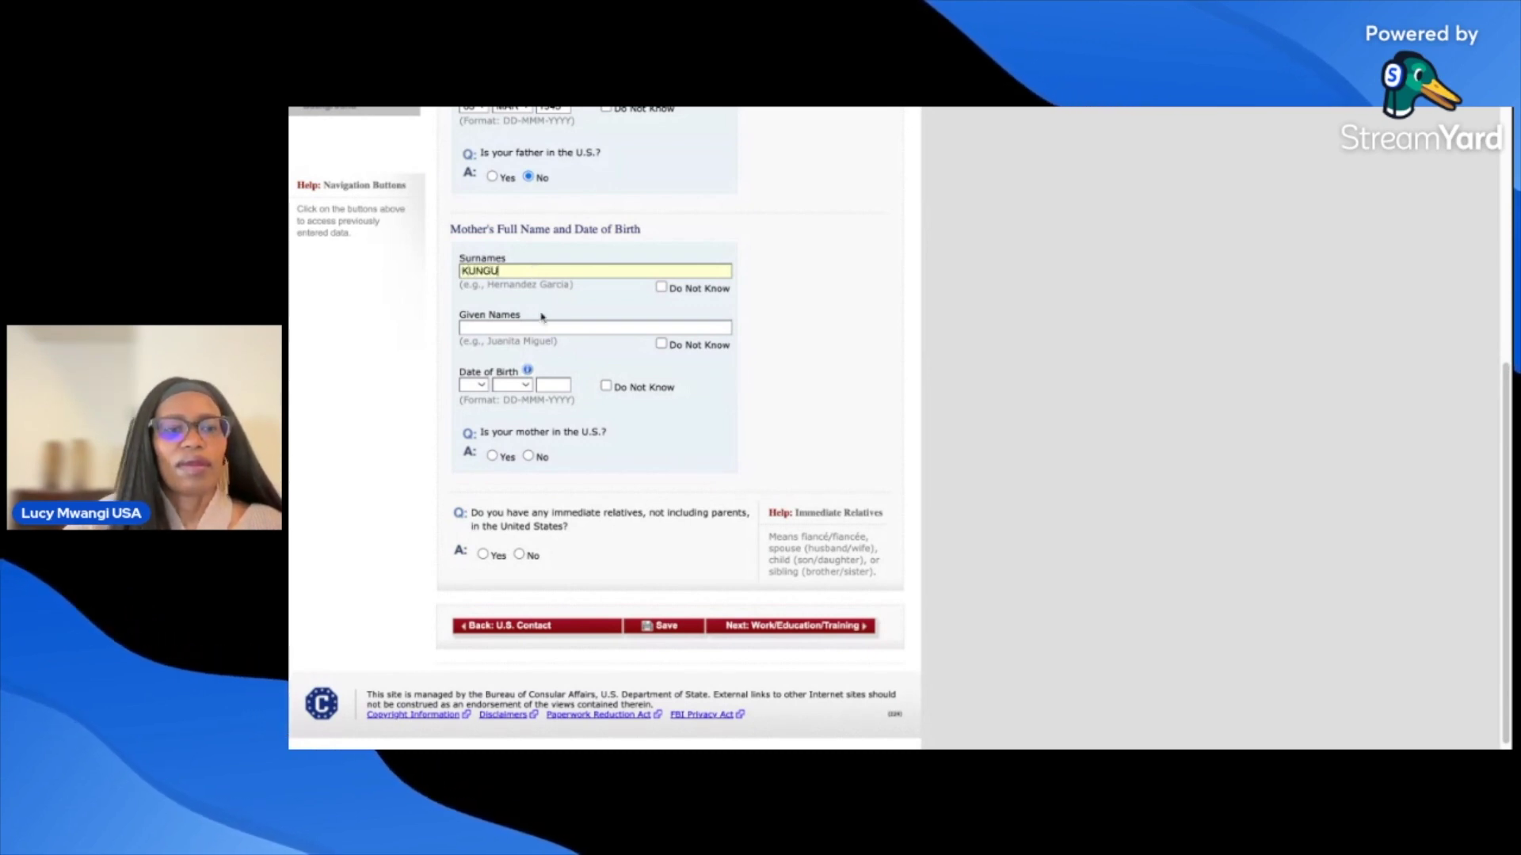
{"action": "left_click", "coordinate": [509, 327]}
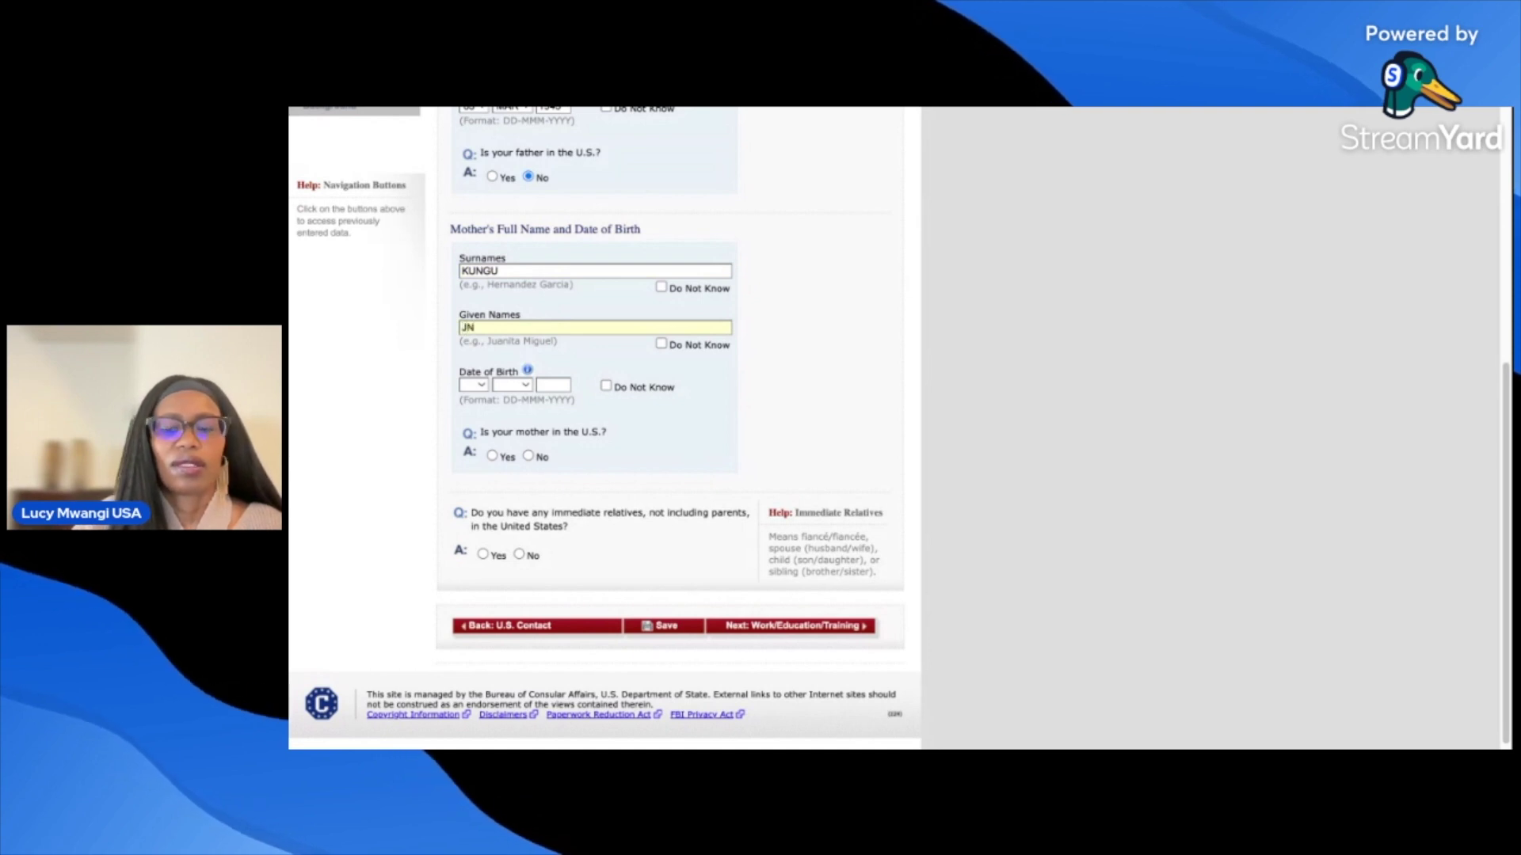
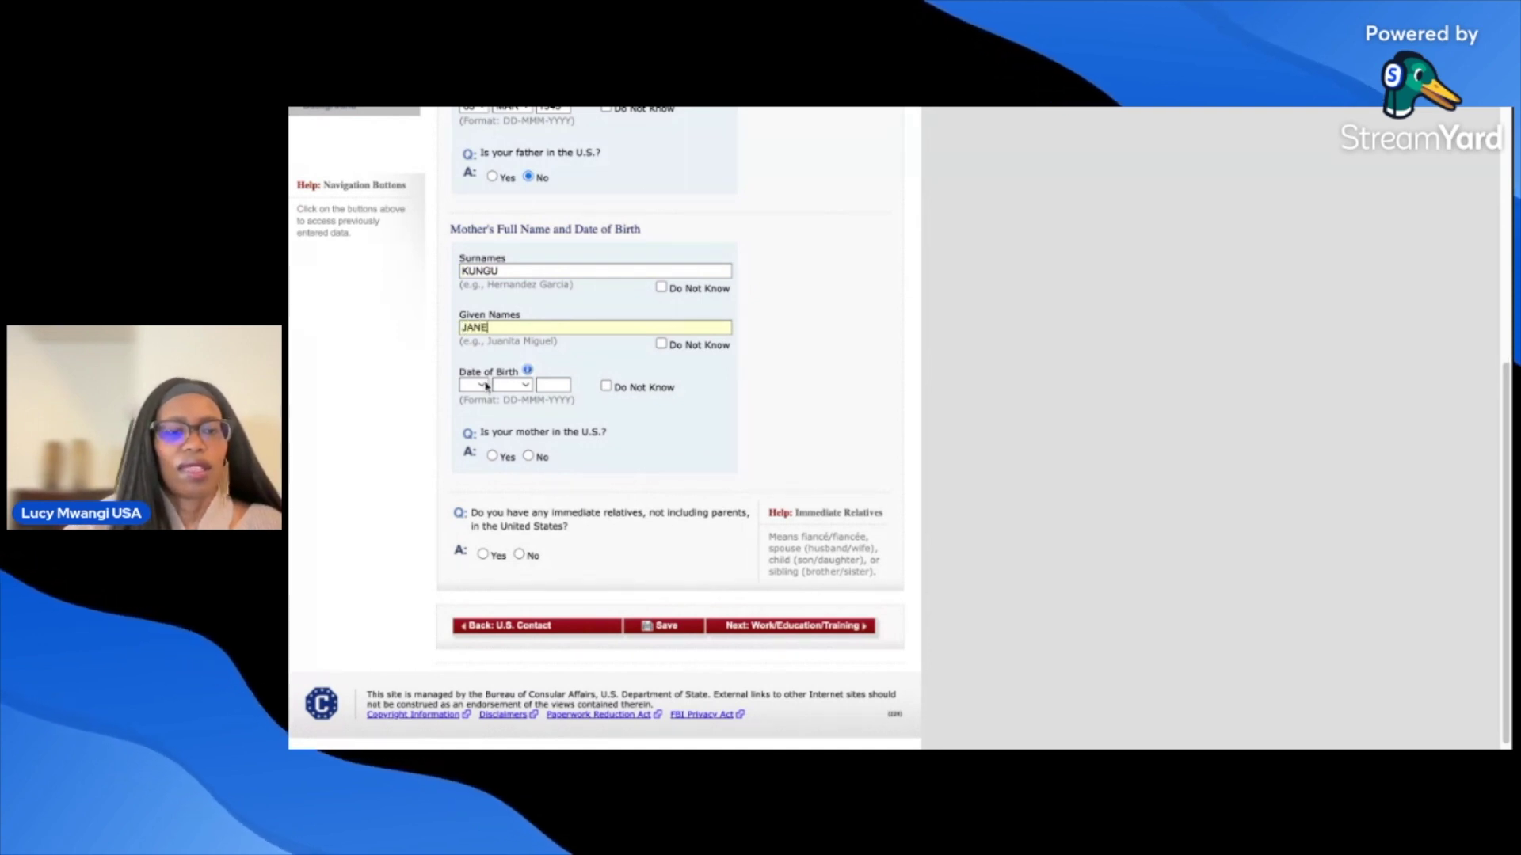
{"action": "left_click", "coordinate": [474, 386]}
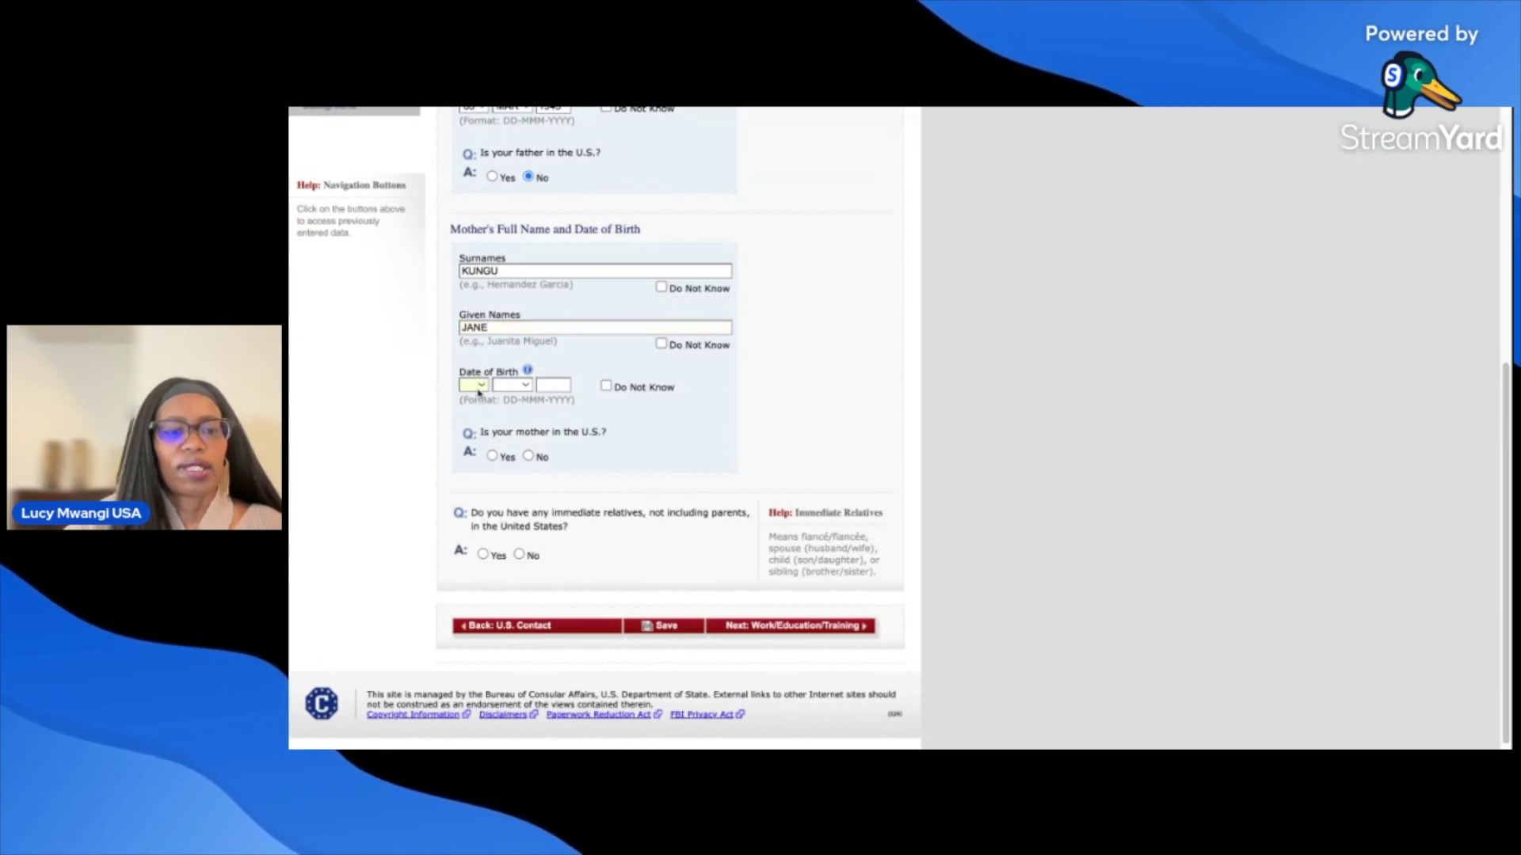
{"action": "type", "text": "03"}
{"action": "key", "text": "Tab"}
{"action": "type", "text": "apr"}
{"action": "key", "text": "Tab"}
{"action": "type", "text": "1954"}
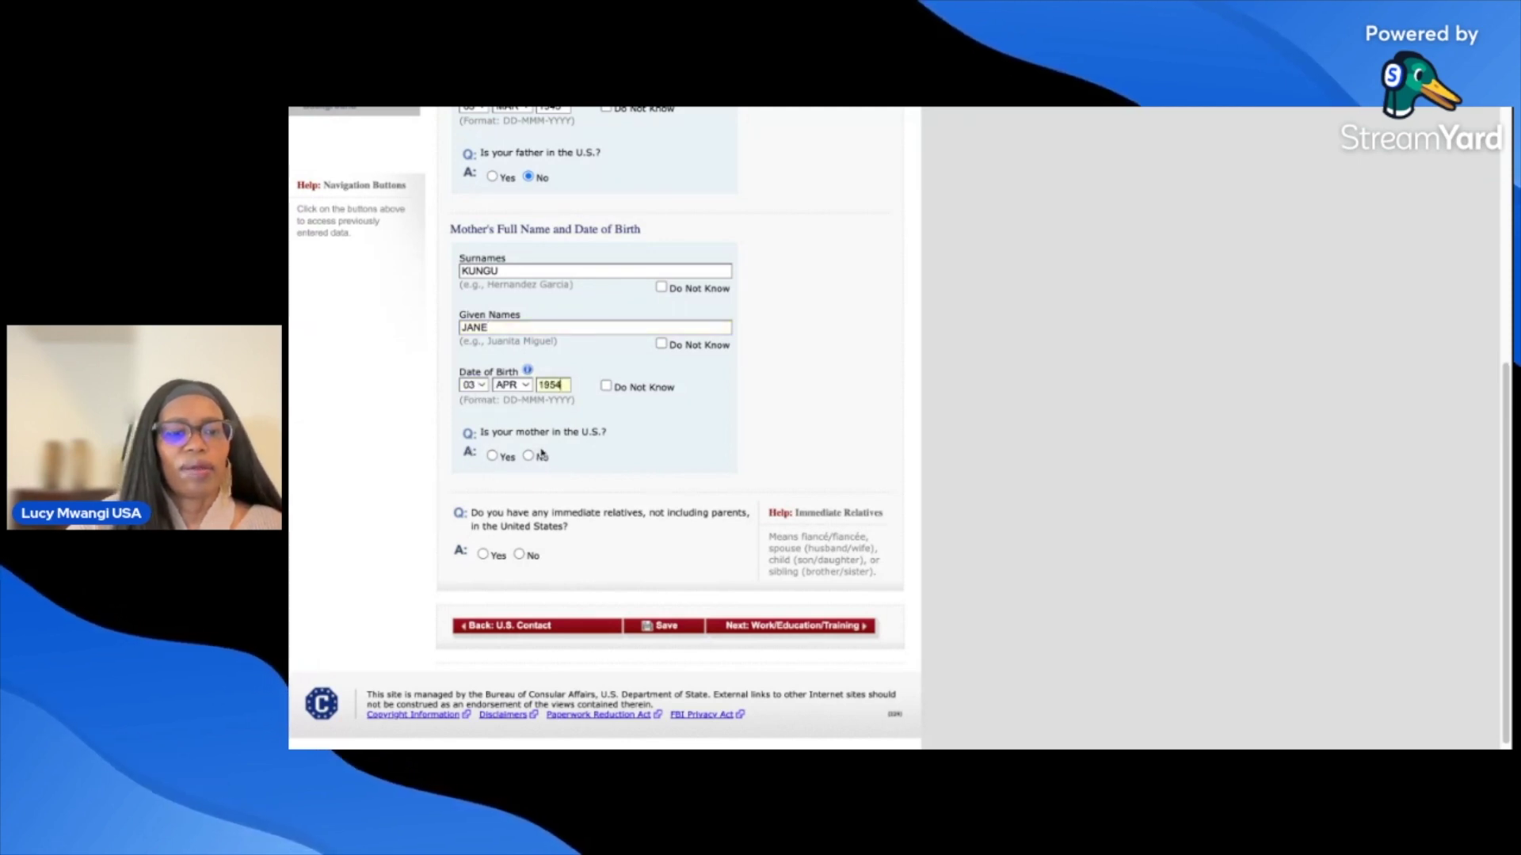
{"action": "left_click", "coordinate": [529, 457]}
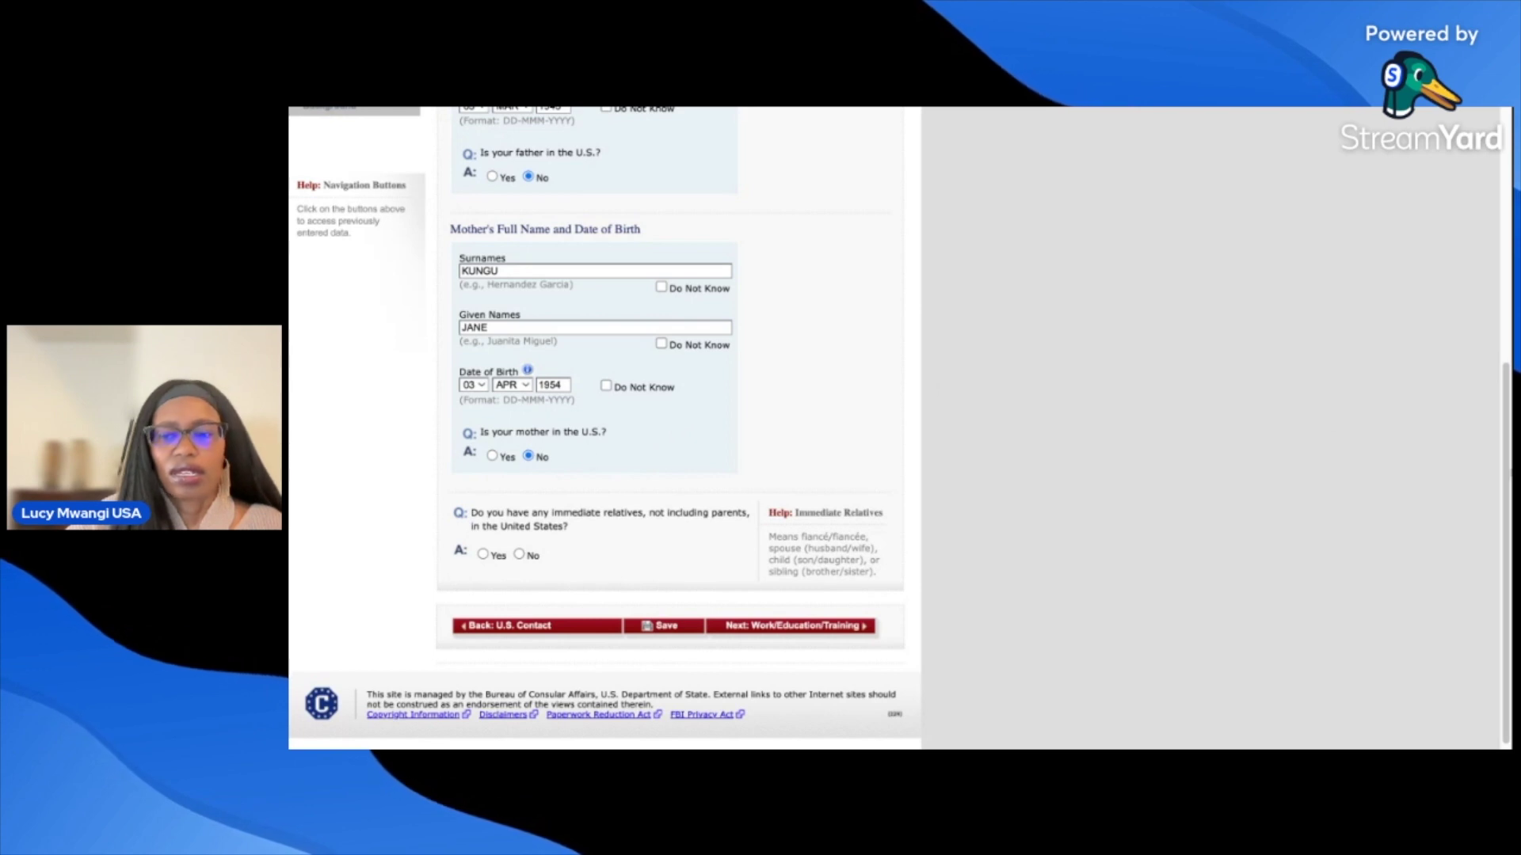
{"action": "scroll", "coordinate": [1504, 379], "scroll_direction": "down", "scroll_amount": 1}
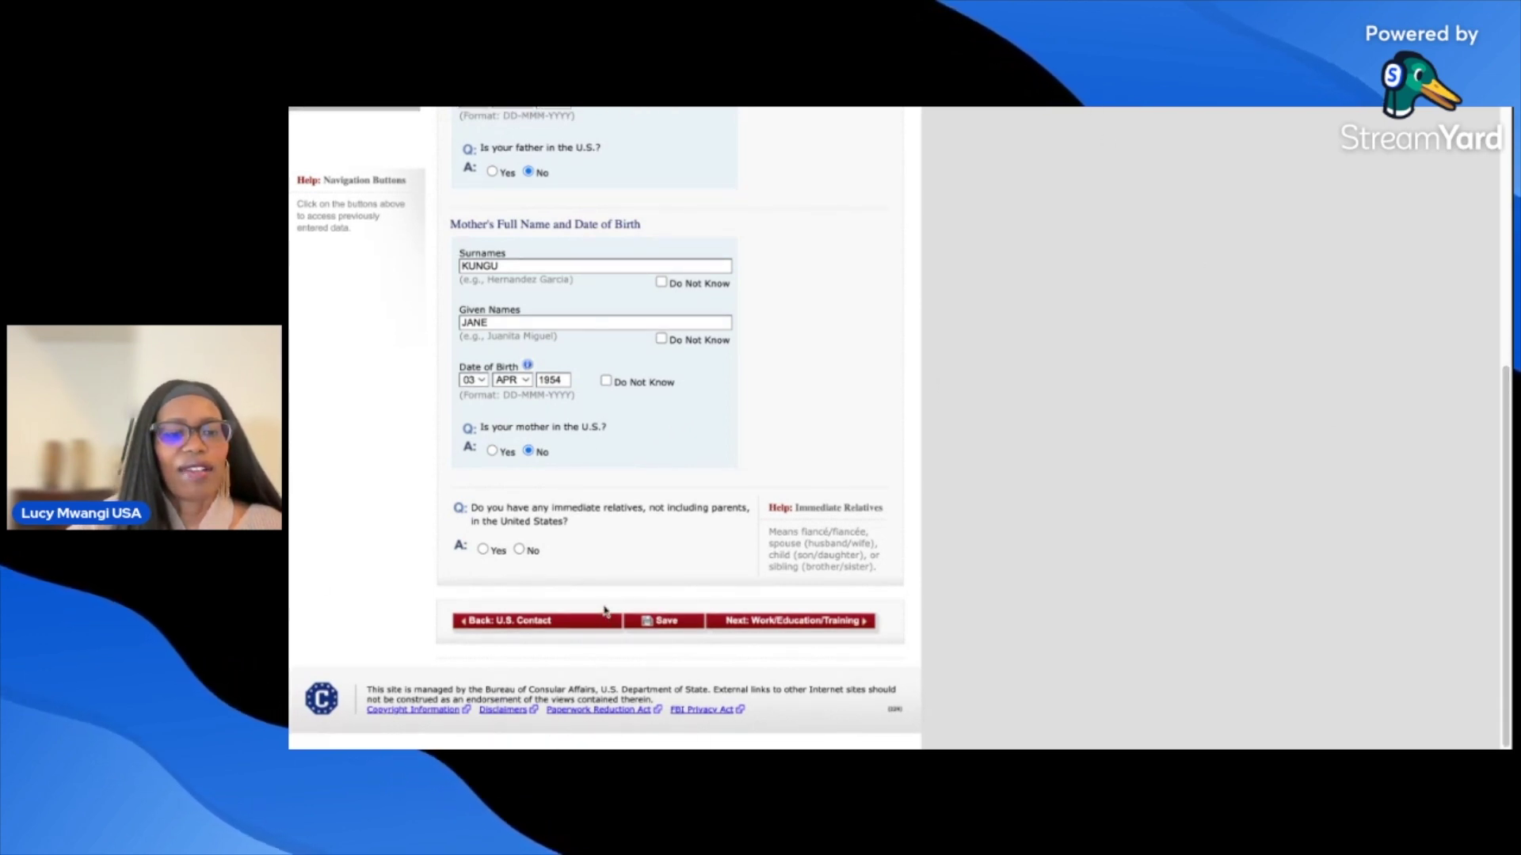
{"action": "left_click", "coordinate": [520, 552]}
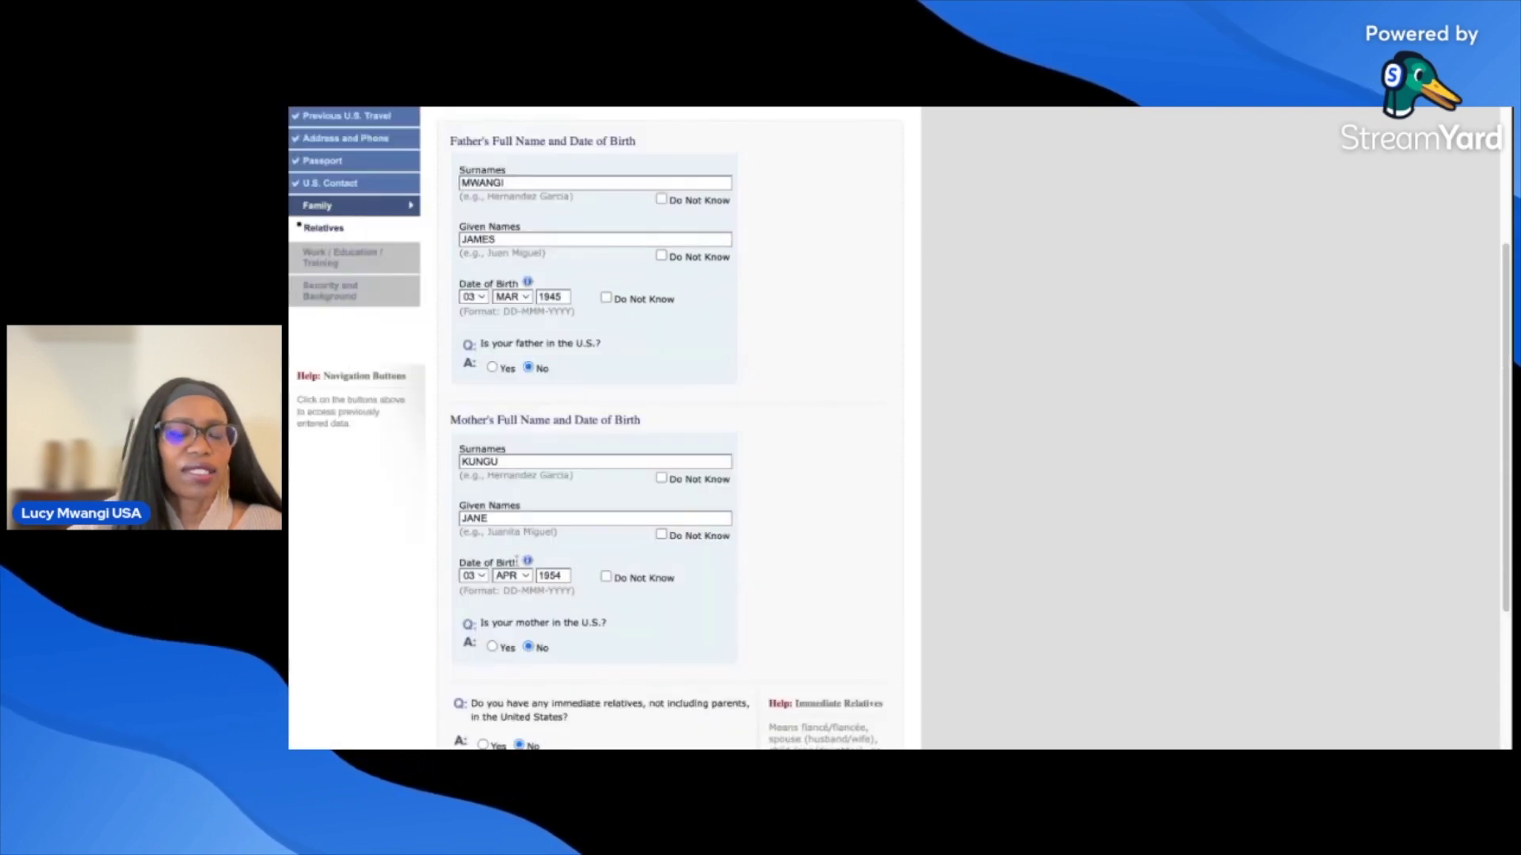
Step: Answer No for other relatives in the U.S. and save the Relatives page
{"action": "scroll", "coordinate": [1503, 489], "scroll_direction": "down", "scroll_amount": 5}
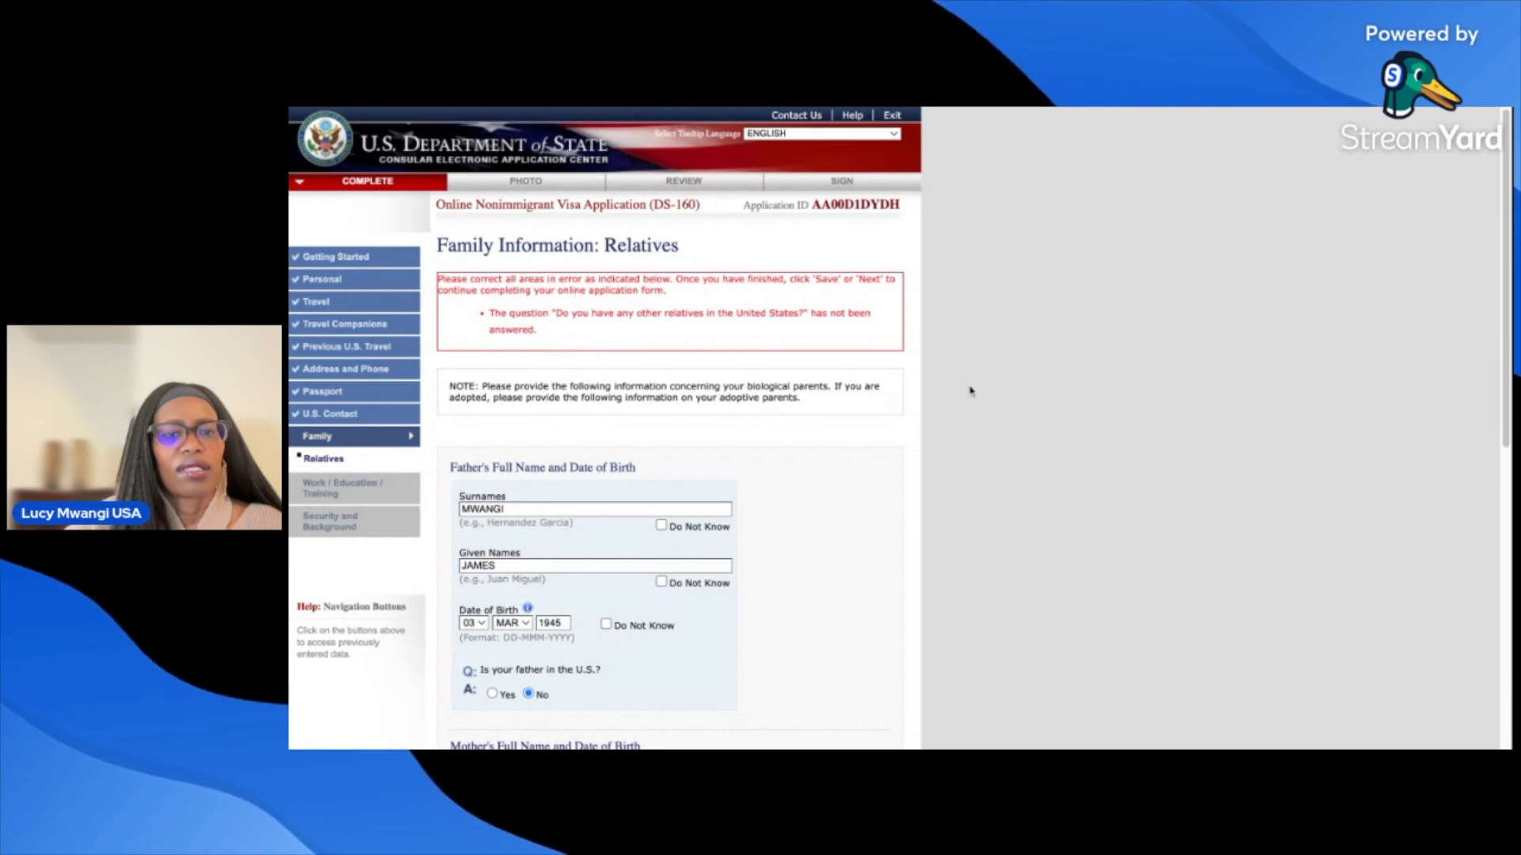
{"action": "scroll", "coordinate": [1497, 420], "scroll_direction": "down", "scroll_amount": 3}
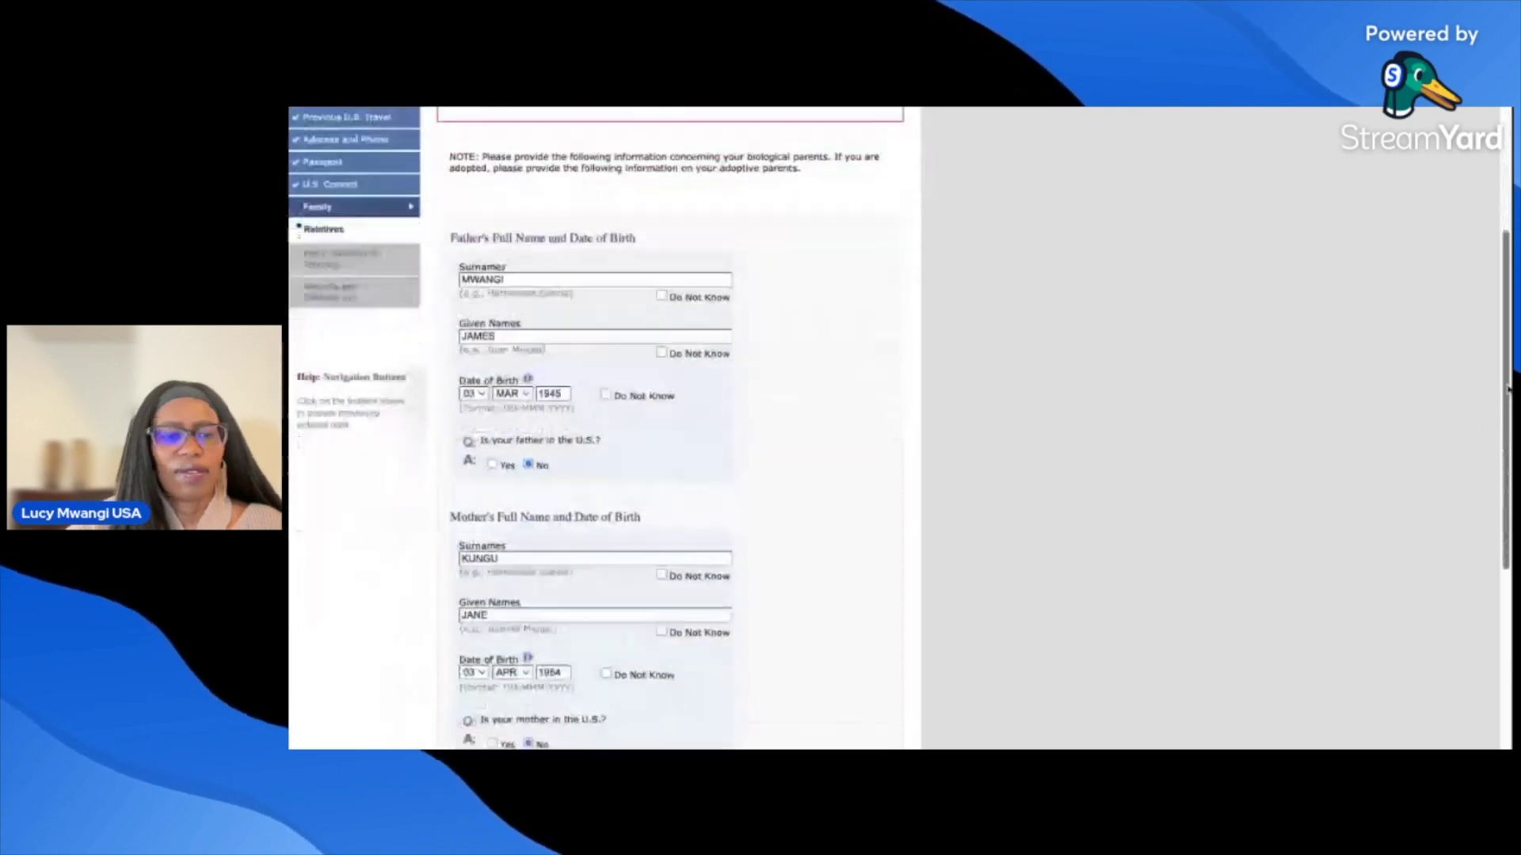
{"action": "scroll", "coordinate": [1505, 396], "scroll_direction": "down", "scroll_amount": 5}
{"action": "left_click", "coordinate": [519, 561]}
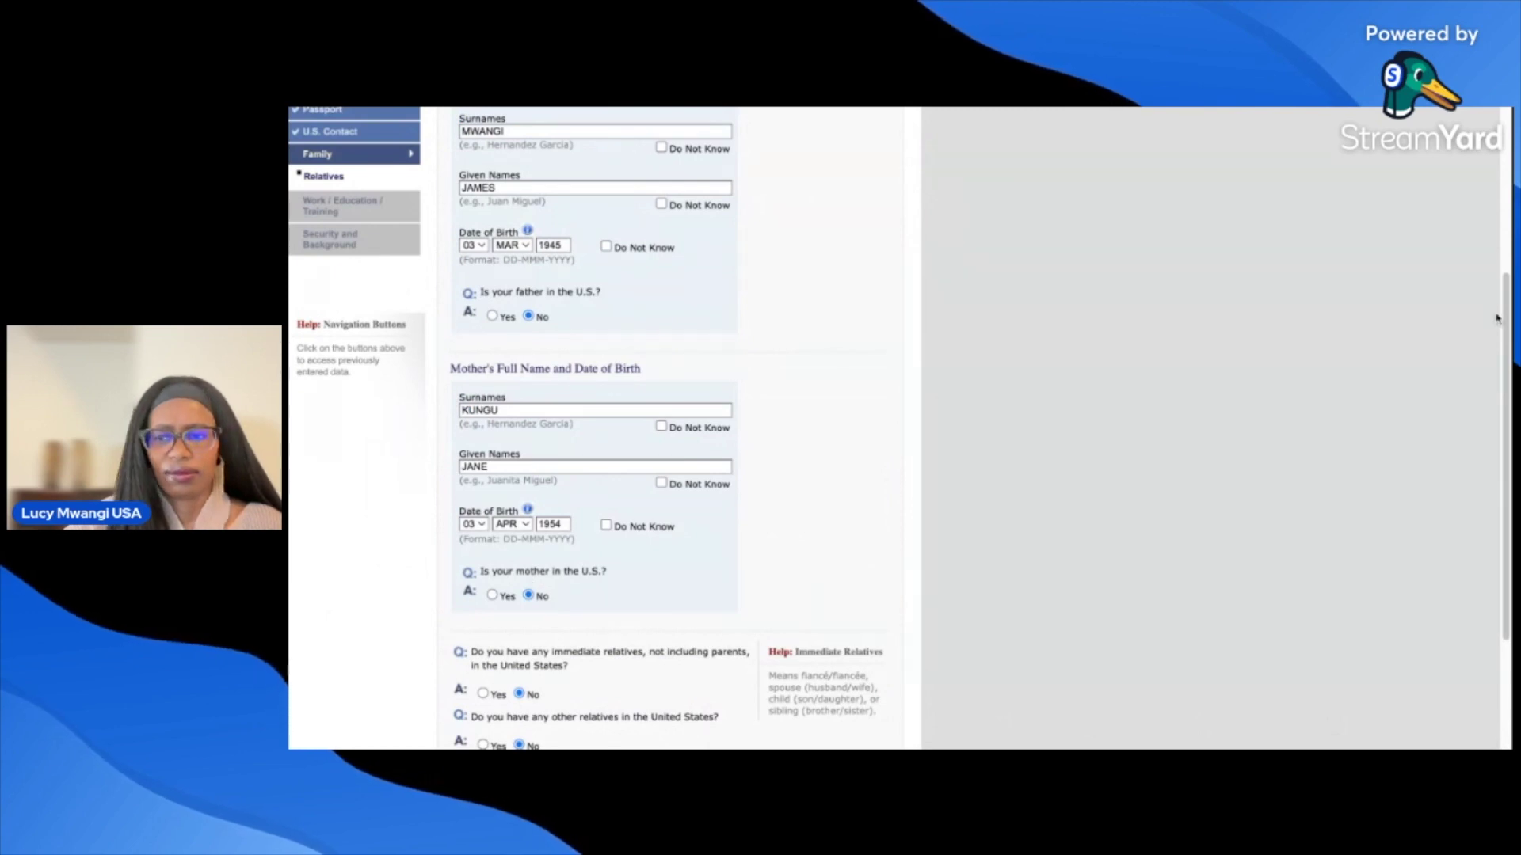
{"action": "scroll", "coordinate": [1497, 319], "scroll_direction": "down", "scroll_amount": 3}
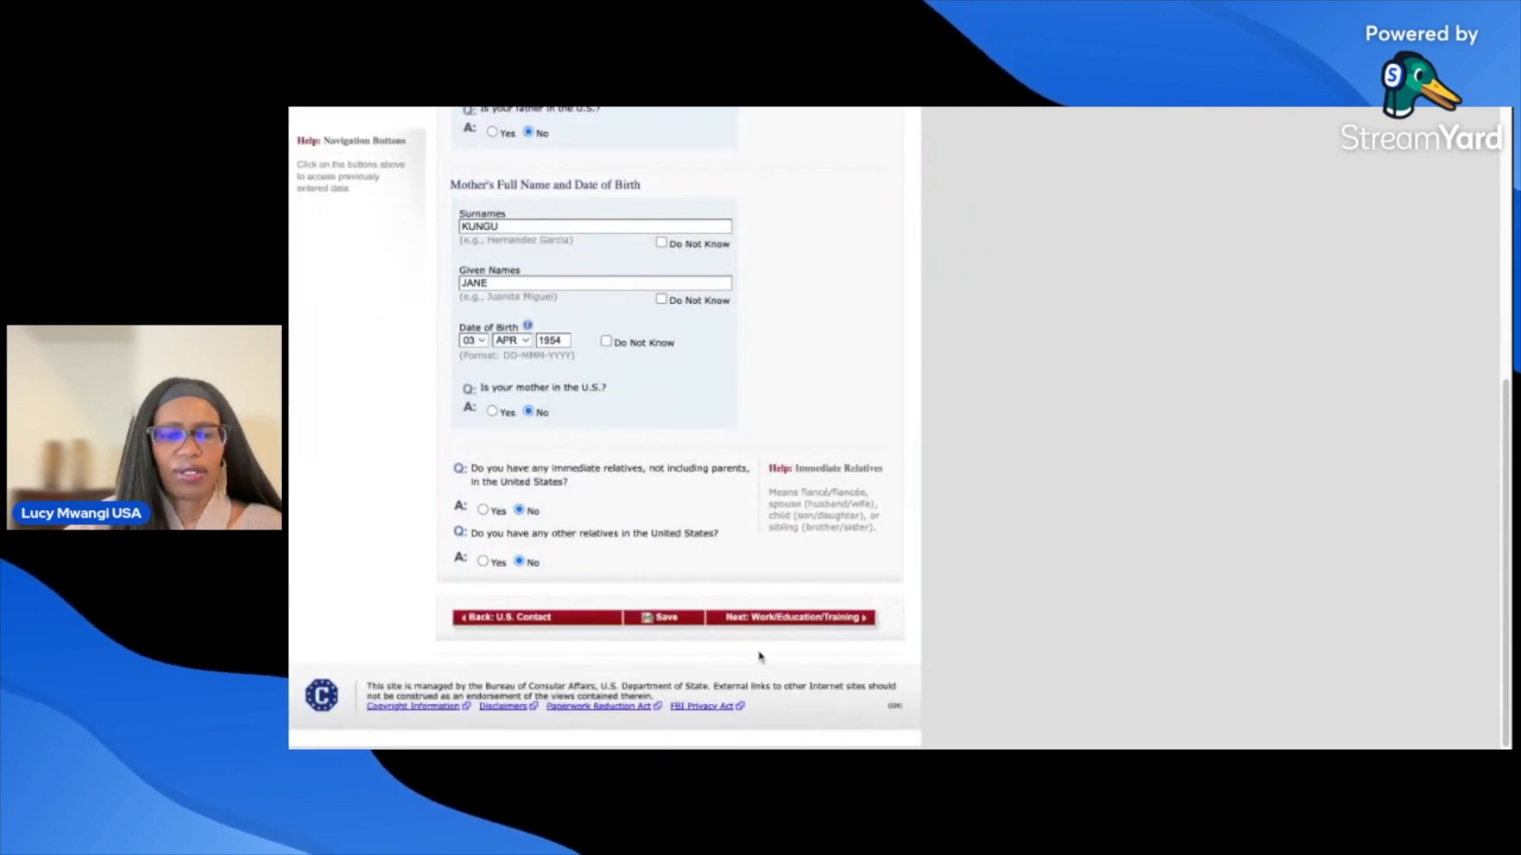
{"action": "left_click", "coordinate": [679, 618]}
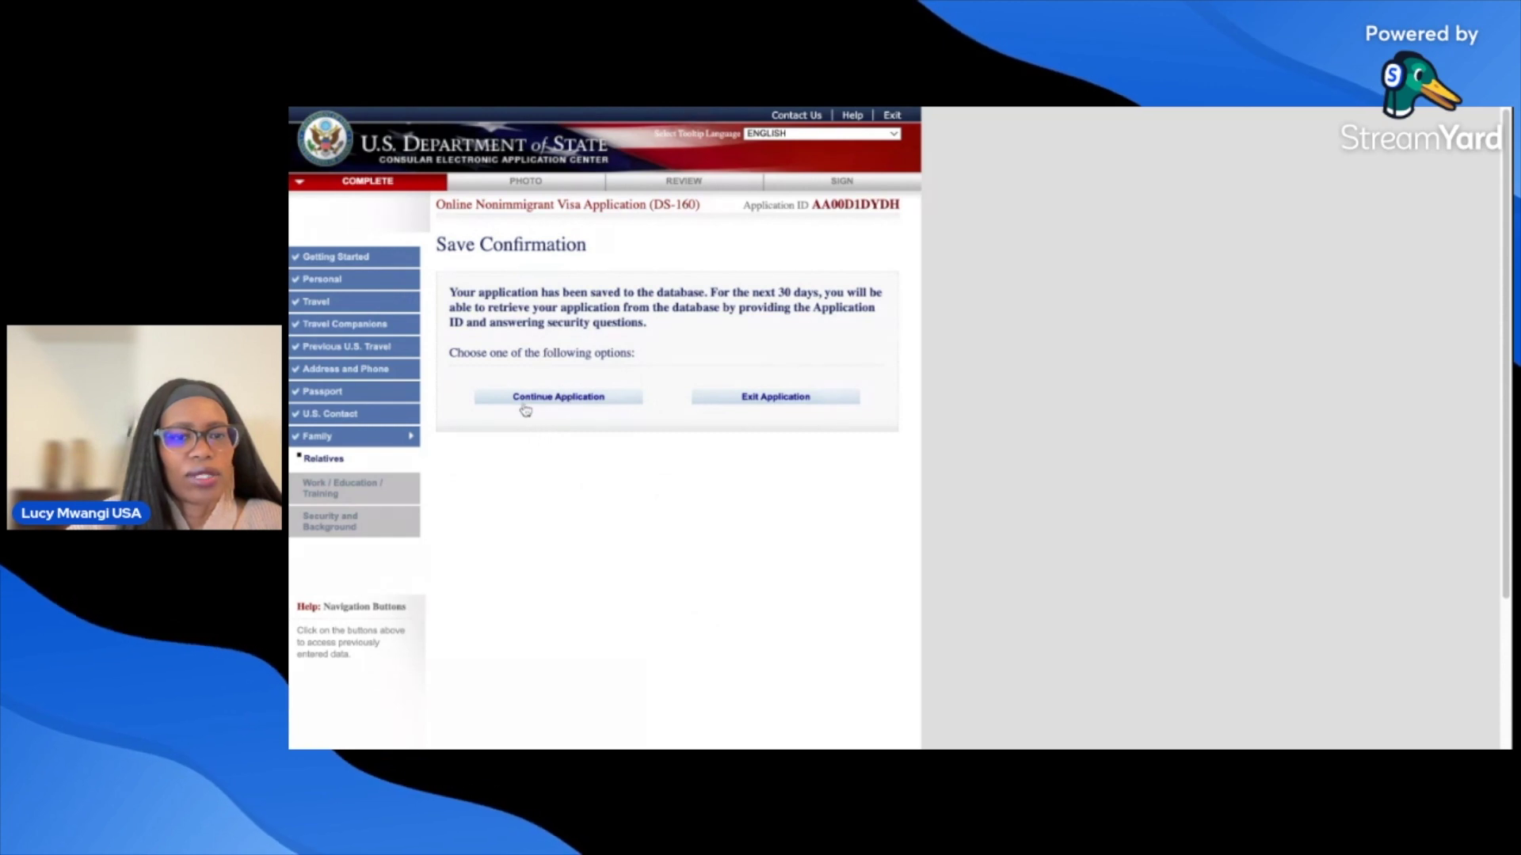
Step: Resume the saved application and go on to the Work/Education/Training section
{"action": "left_click", "coordinate": [617, 401]}
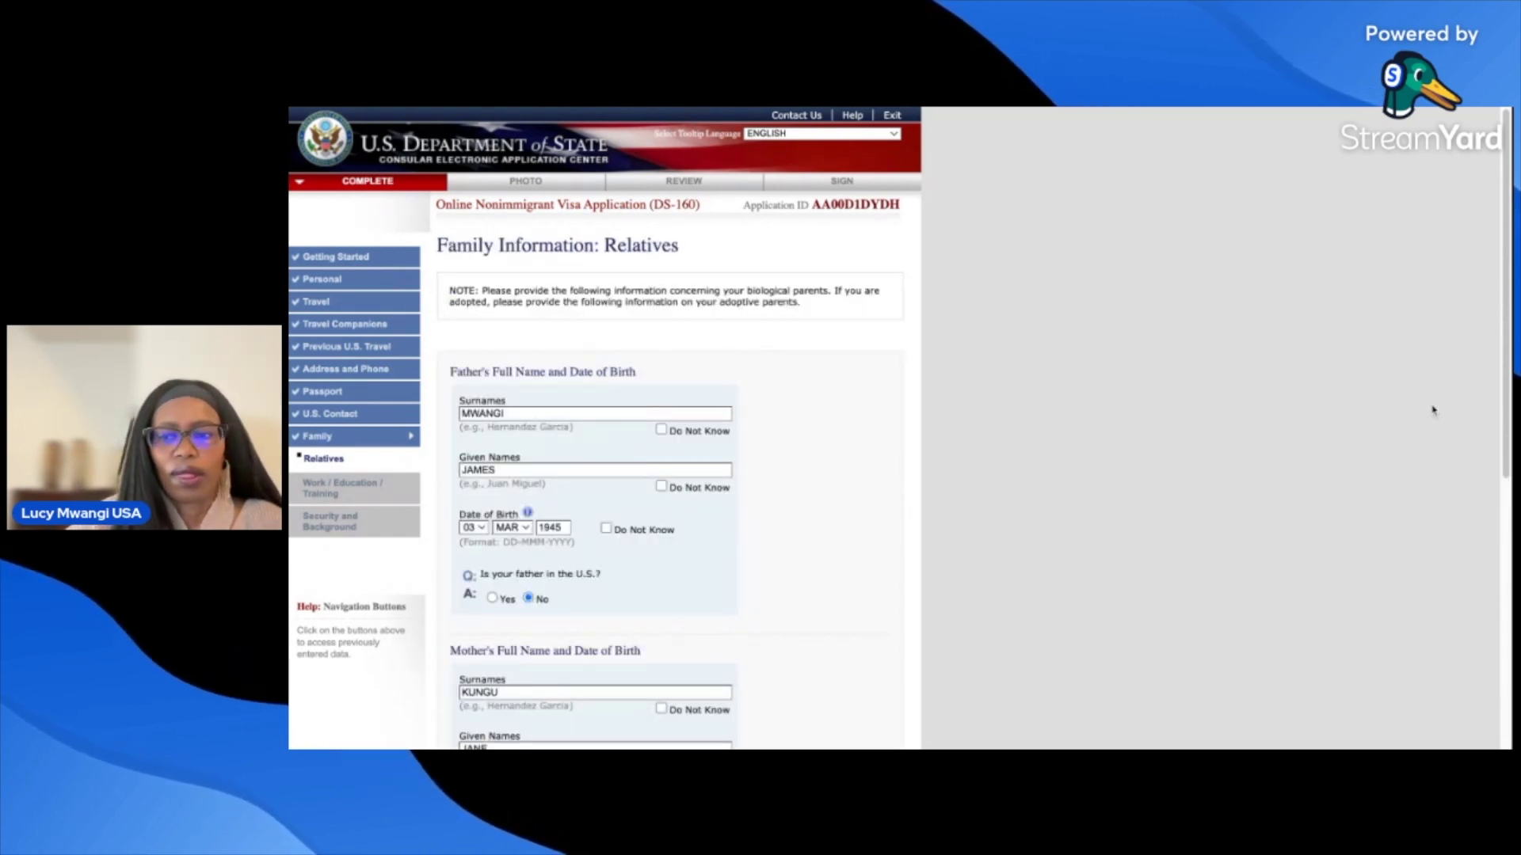
{"action": "scroll", "coordinate": [1508, 339], "scroll_direction": "down", "scroll_amount": 6}
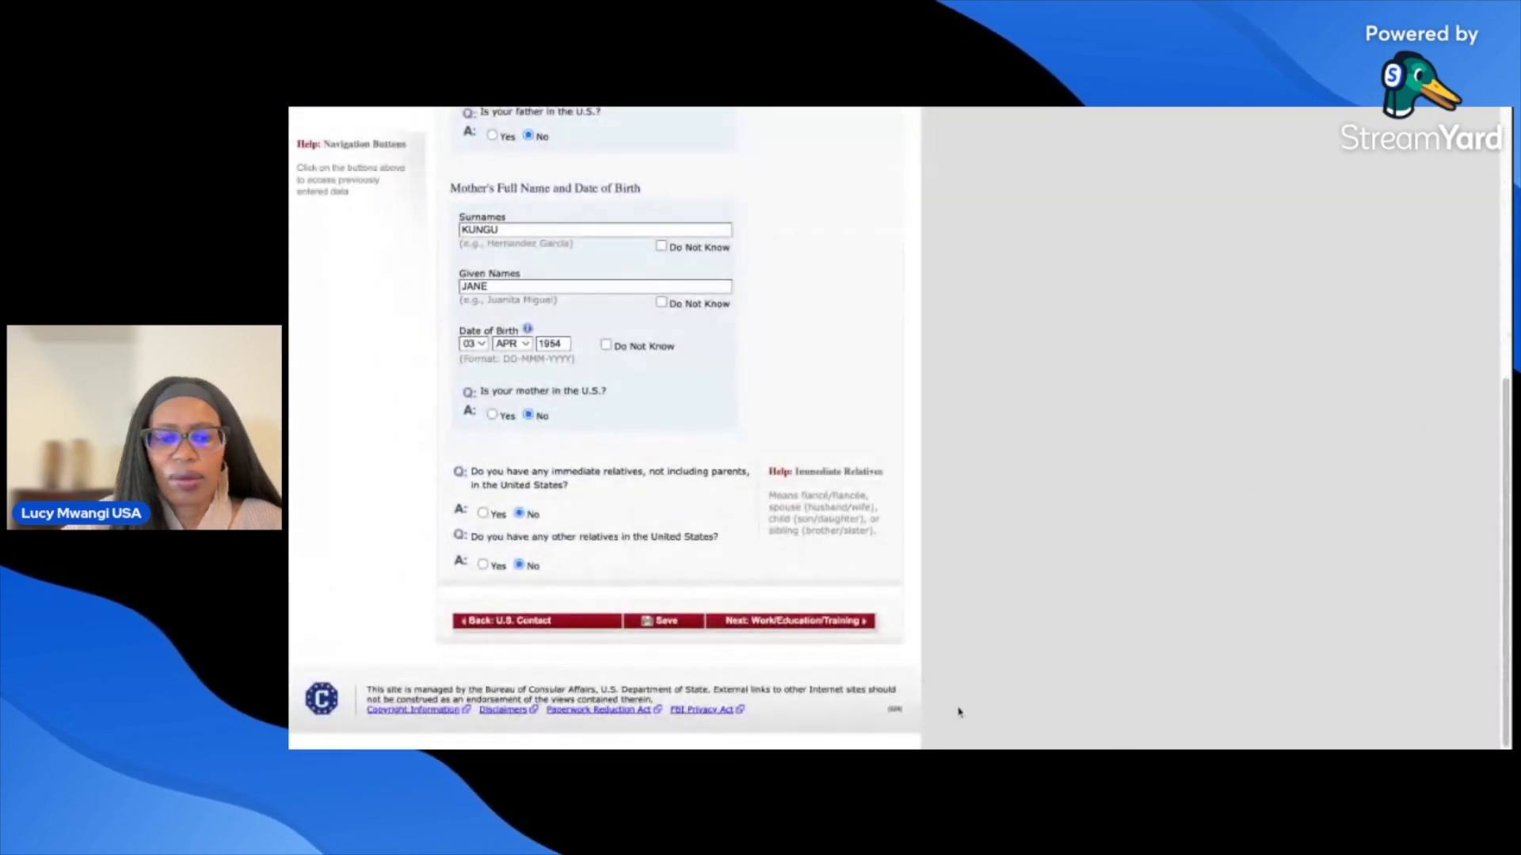
{"action": "left_click", "coordinate": [790, 623]}
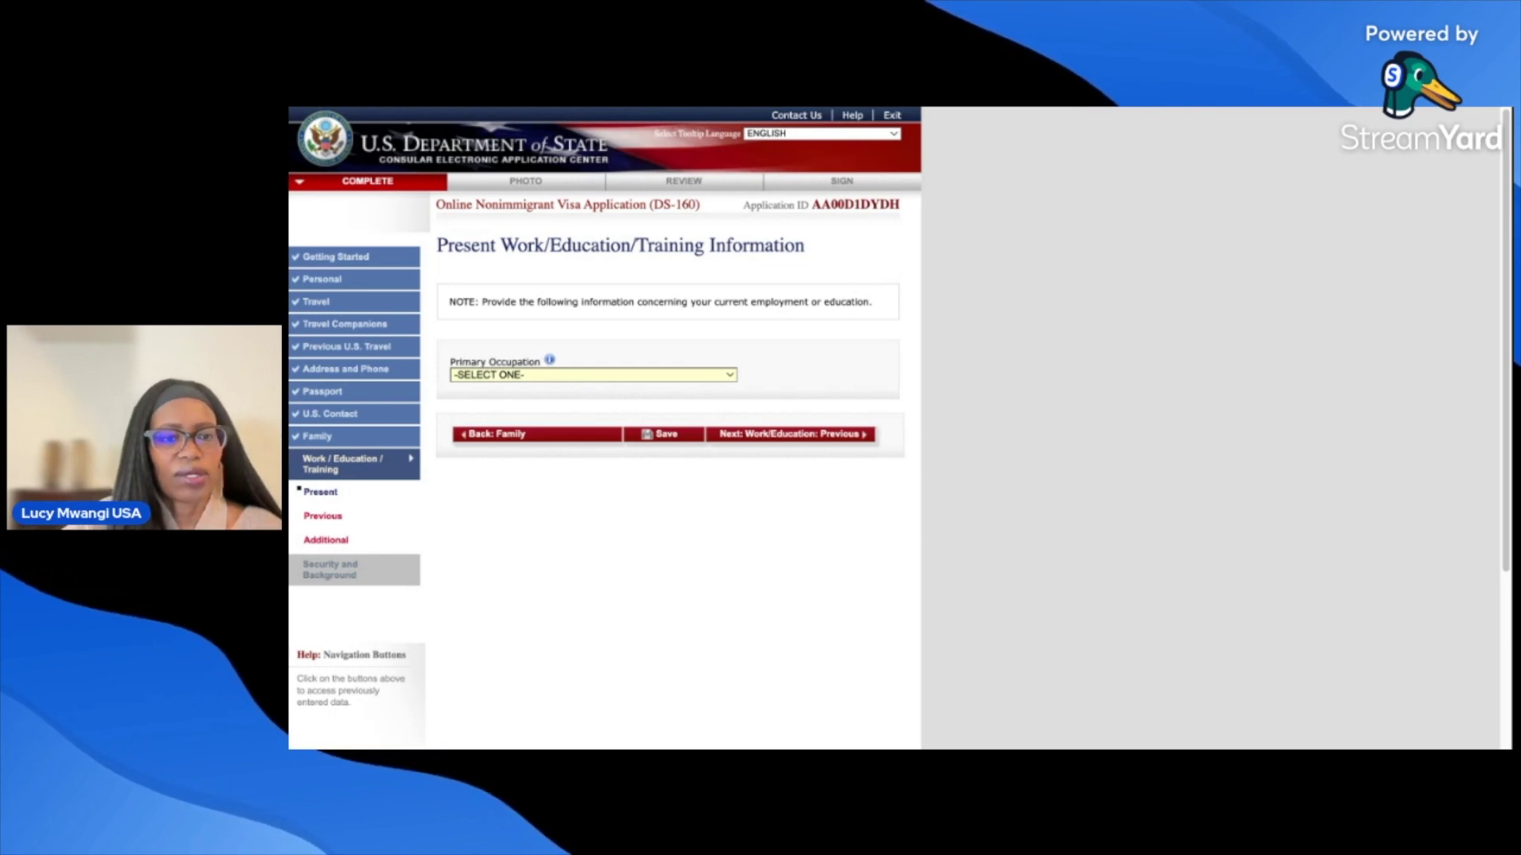
Step: Select COMMUNICATIONS as primary occupation and fill in the employer's name and street address
{"action": "left_click", "coordinate": [529, 451]}
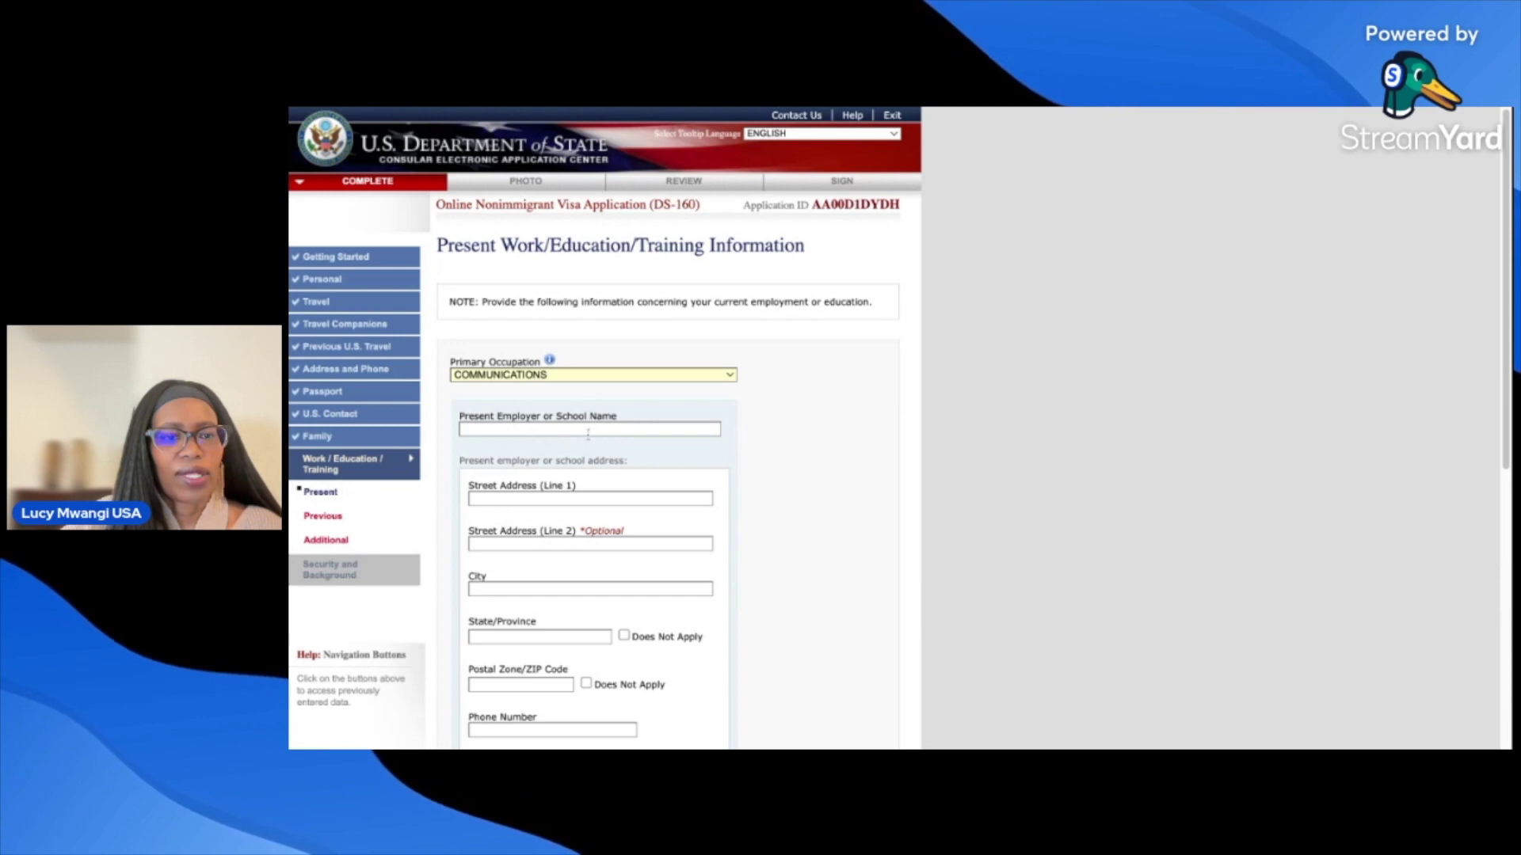
{"action": "left_click", "coordinate": [610, 430]}
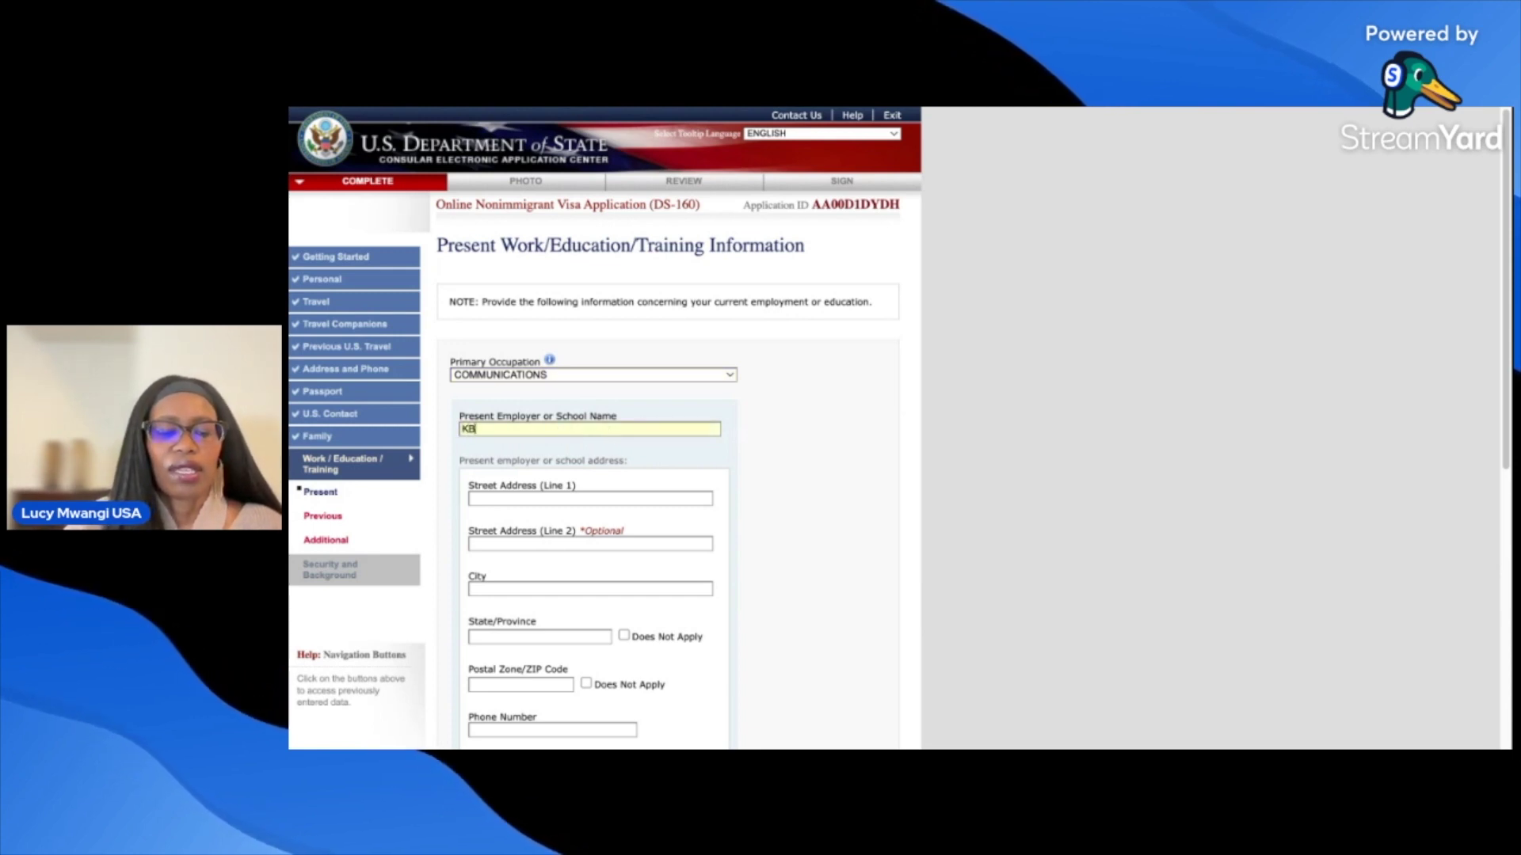
{"action": "left_click", "coordinate": [531, 499]}
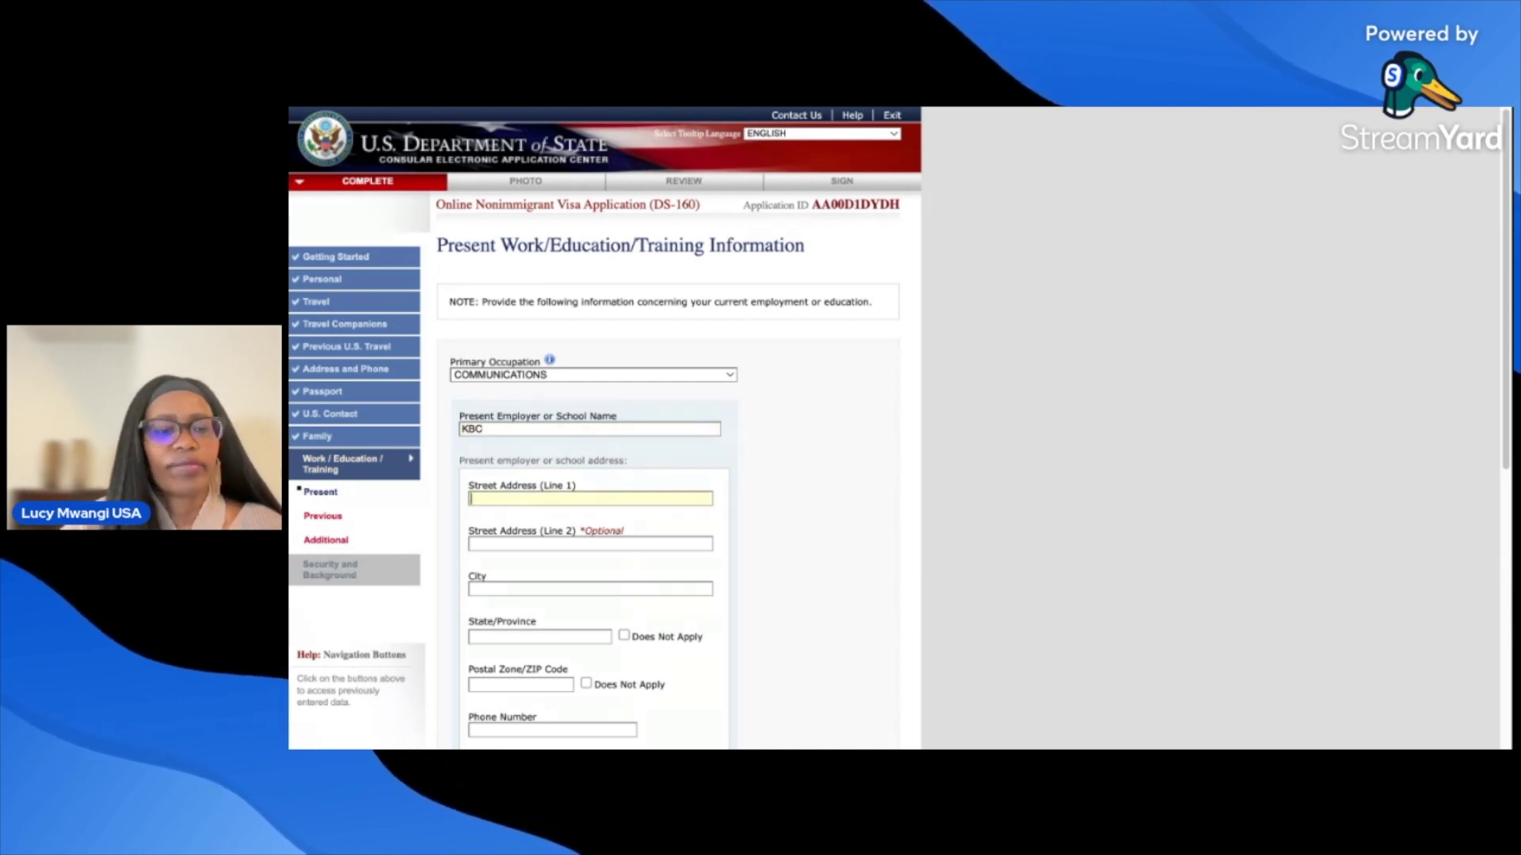
{"action": "left_click", "coordinate": [1091, 656]}
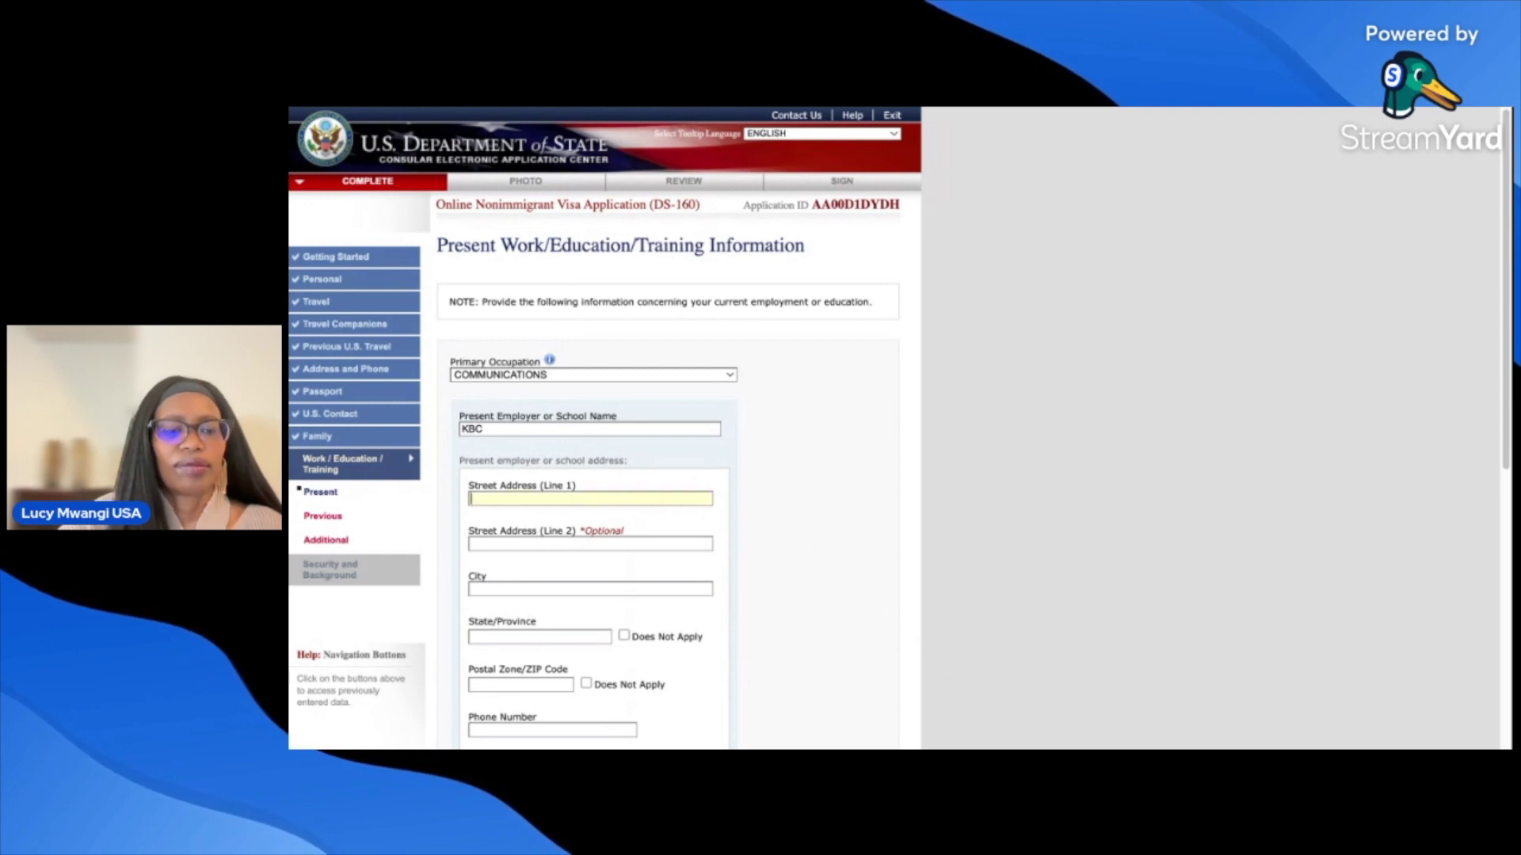
{"action": "type", "text": "P.O BOX 30456"}
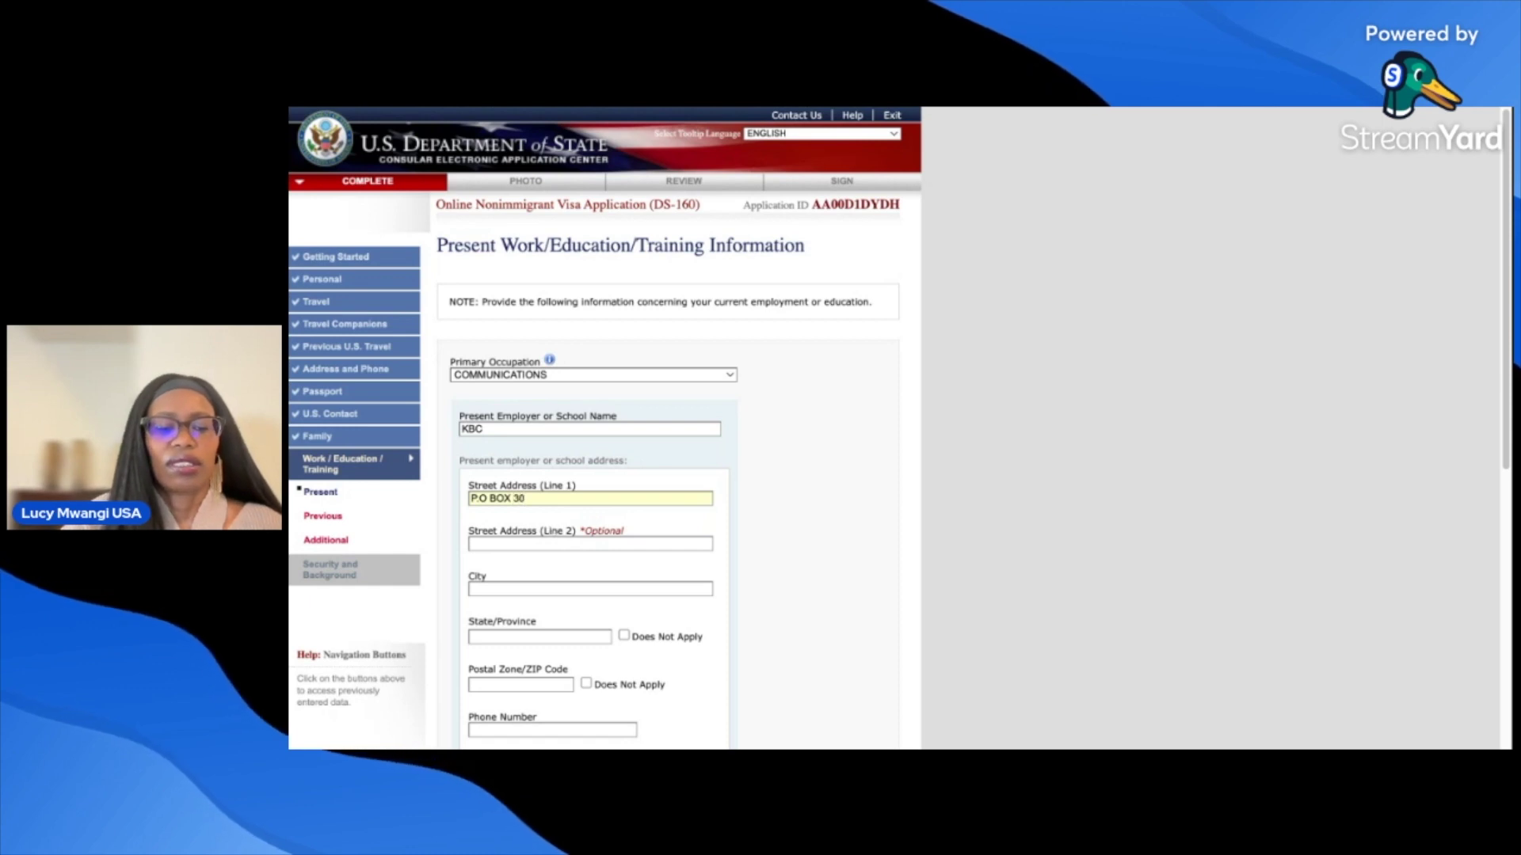
Step: Enter NAIROBI as employer city and province, mark postal code not applicable, and add the phone number
{"action": "left_click", "coordinate": [511, 587]}
{"action": "type", "text": "NAIROBI"}
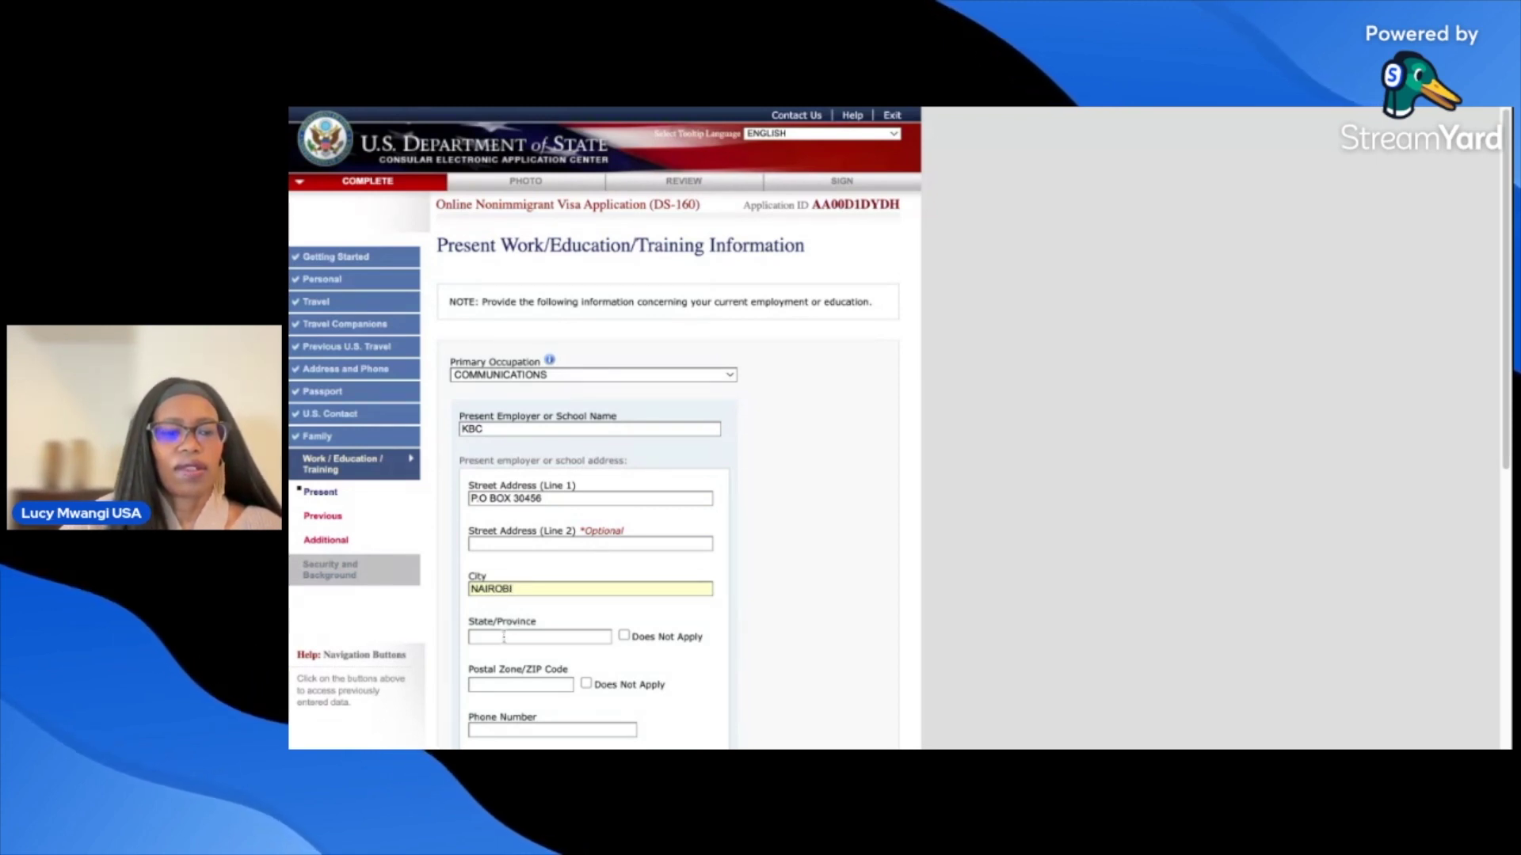
{"action": "left_click", "coordinate": [501, 636]}
{"action": "type", "text": "NAIROBI"}
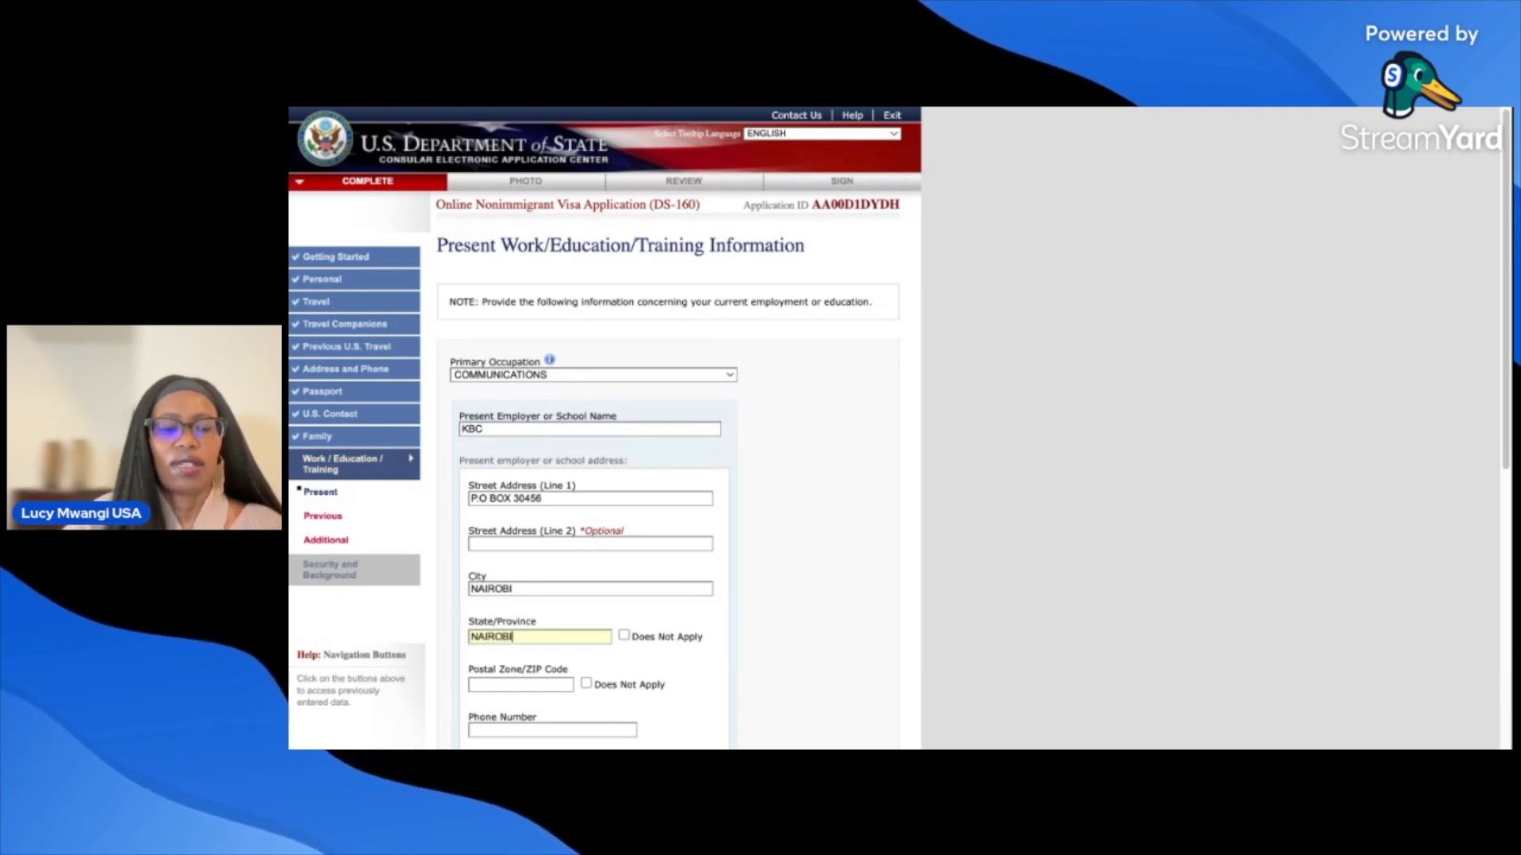
{"action": "left_click", "coordinate": [585, 682]}
{"action": "scroll", "coordinate": [586, 682], "scroll_direction": "down", "scroll_amount": 3}
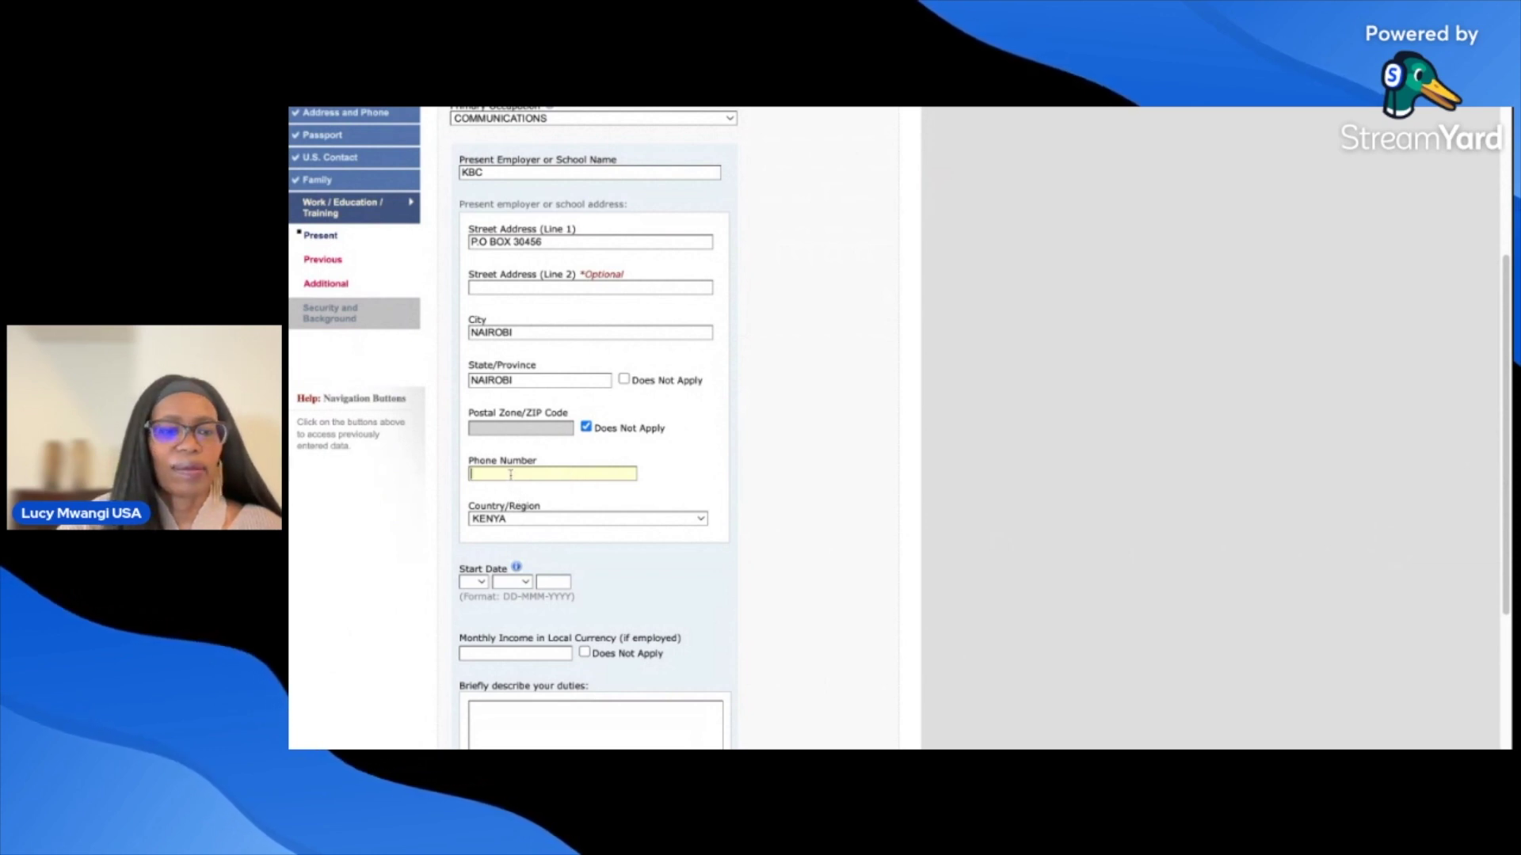
{"action": "type", "text": "12689756"}
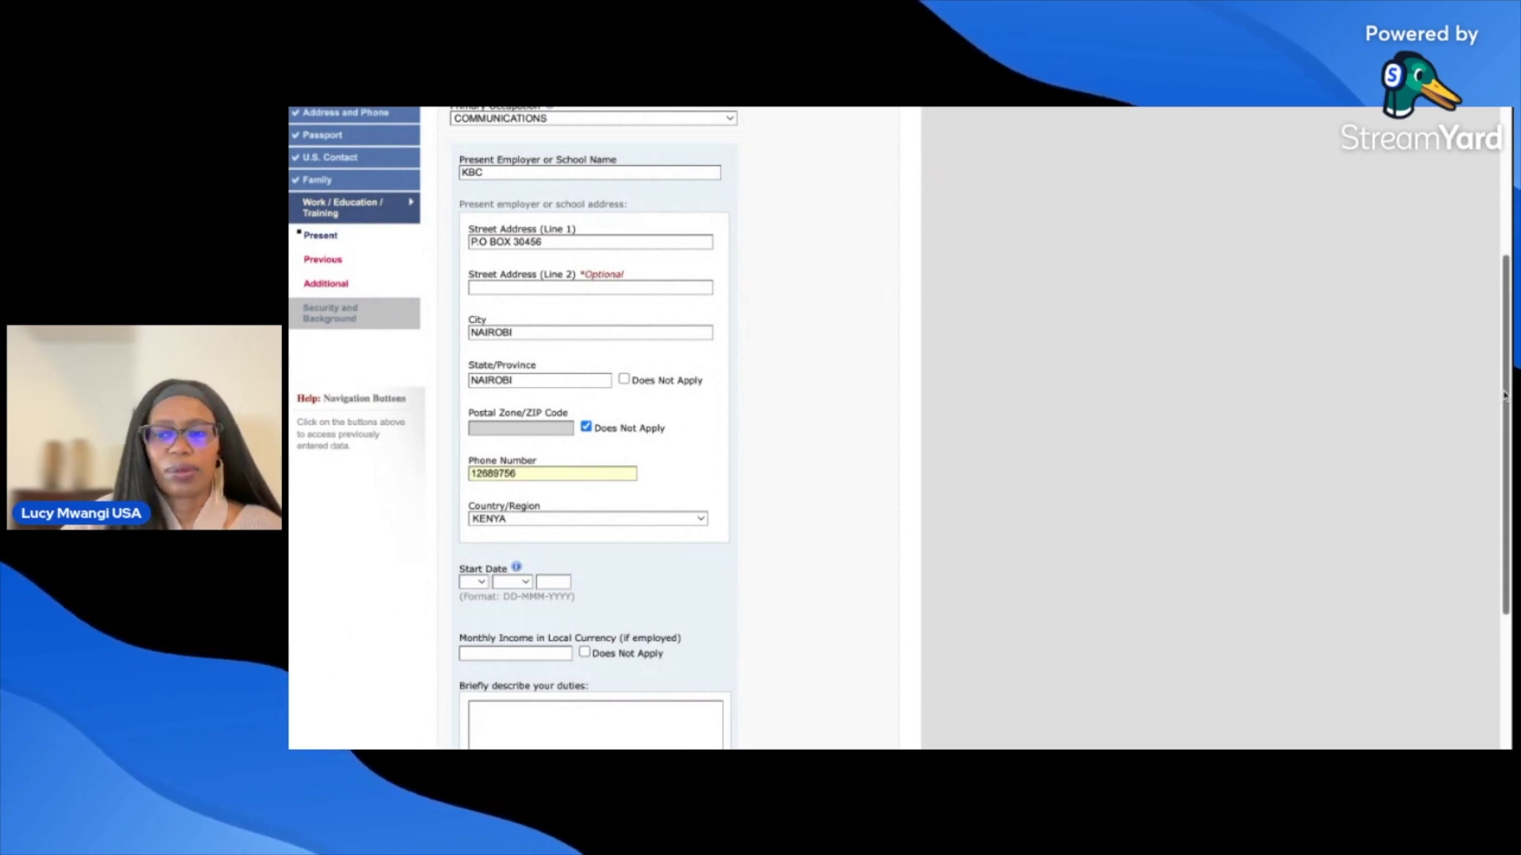
{"action": "scroll", "coordinate": [1504, 396], "scroll_direction": "down", "scroll_amount": 3}
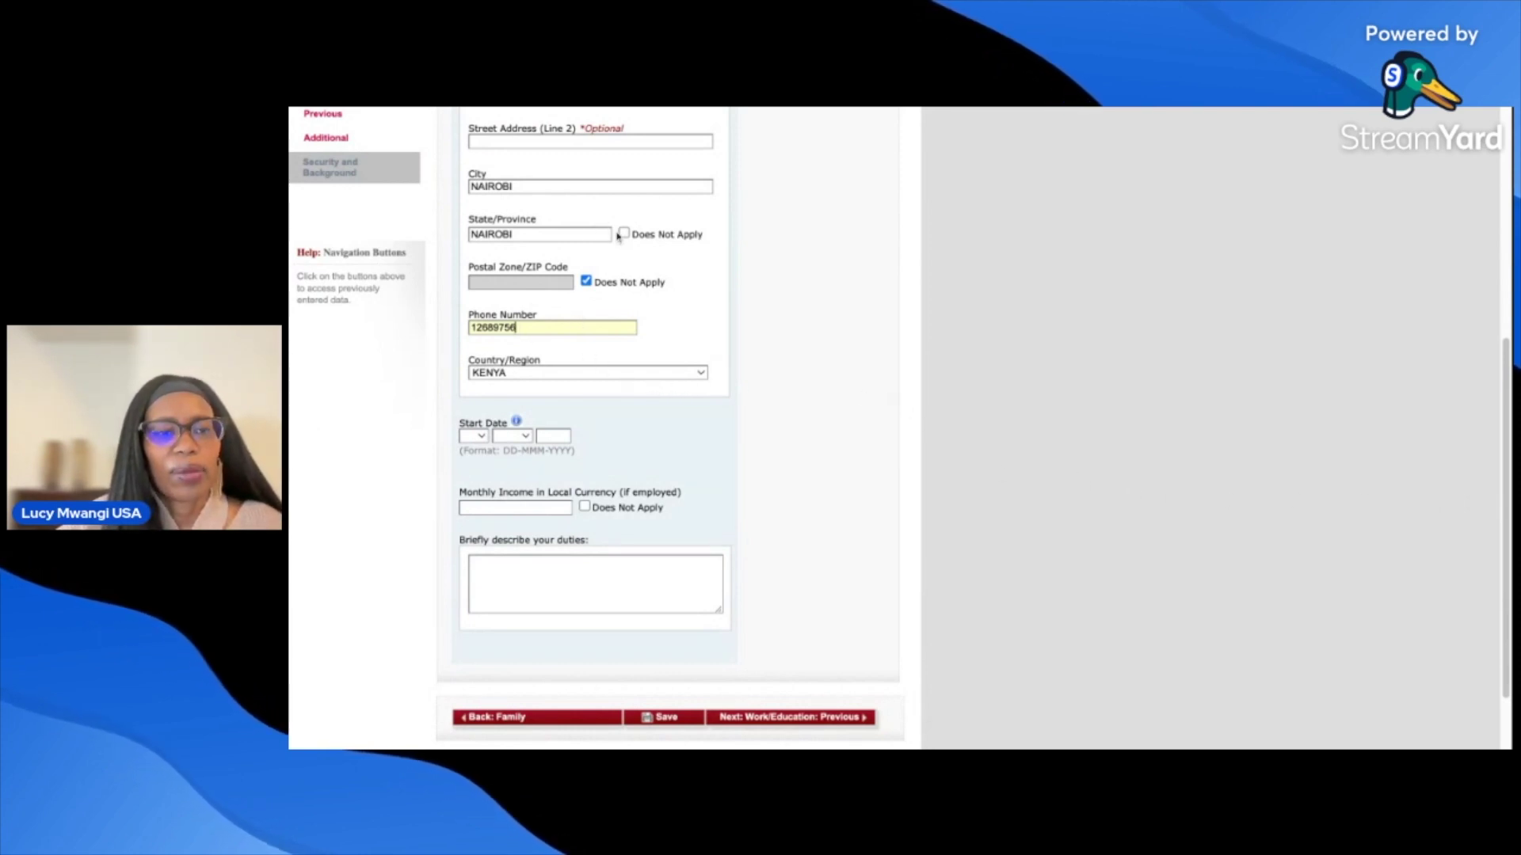
{"action": "scroll", "coordinate": [516, 327], "scroll_direction": "down", "scroll_amount": 1}
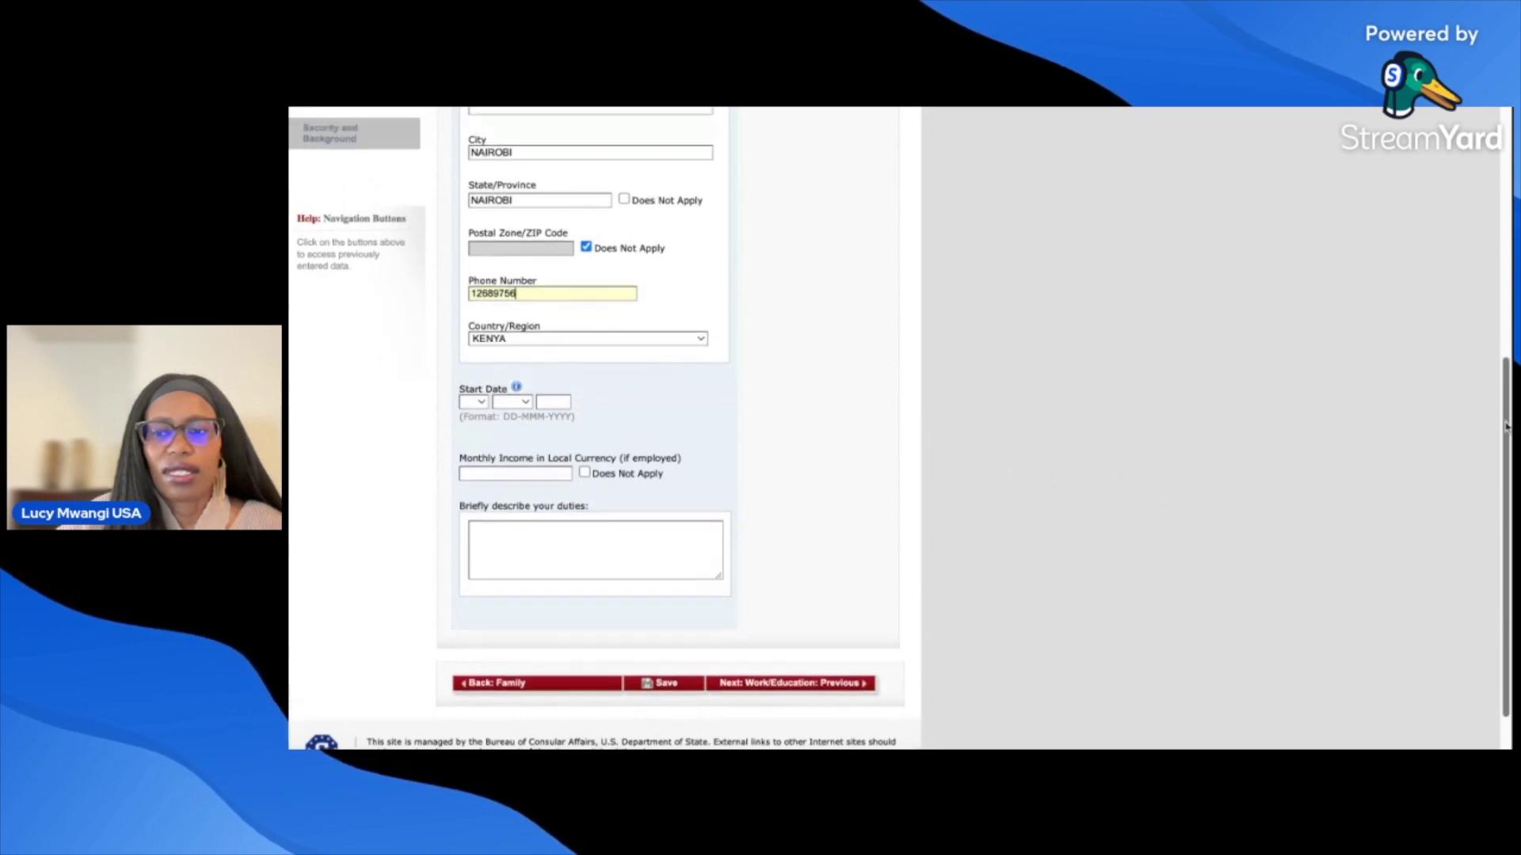
{"action": "scroll", "coordinate": [1507, 428], "scroll_direction": "up", "scroll_amount": 7}
{"action": "scroll", "coordinate": [1507, 428], "scroll_direction": "down", "scroll_amount": 2}
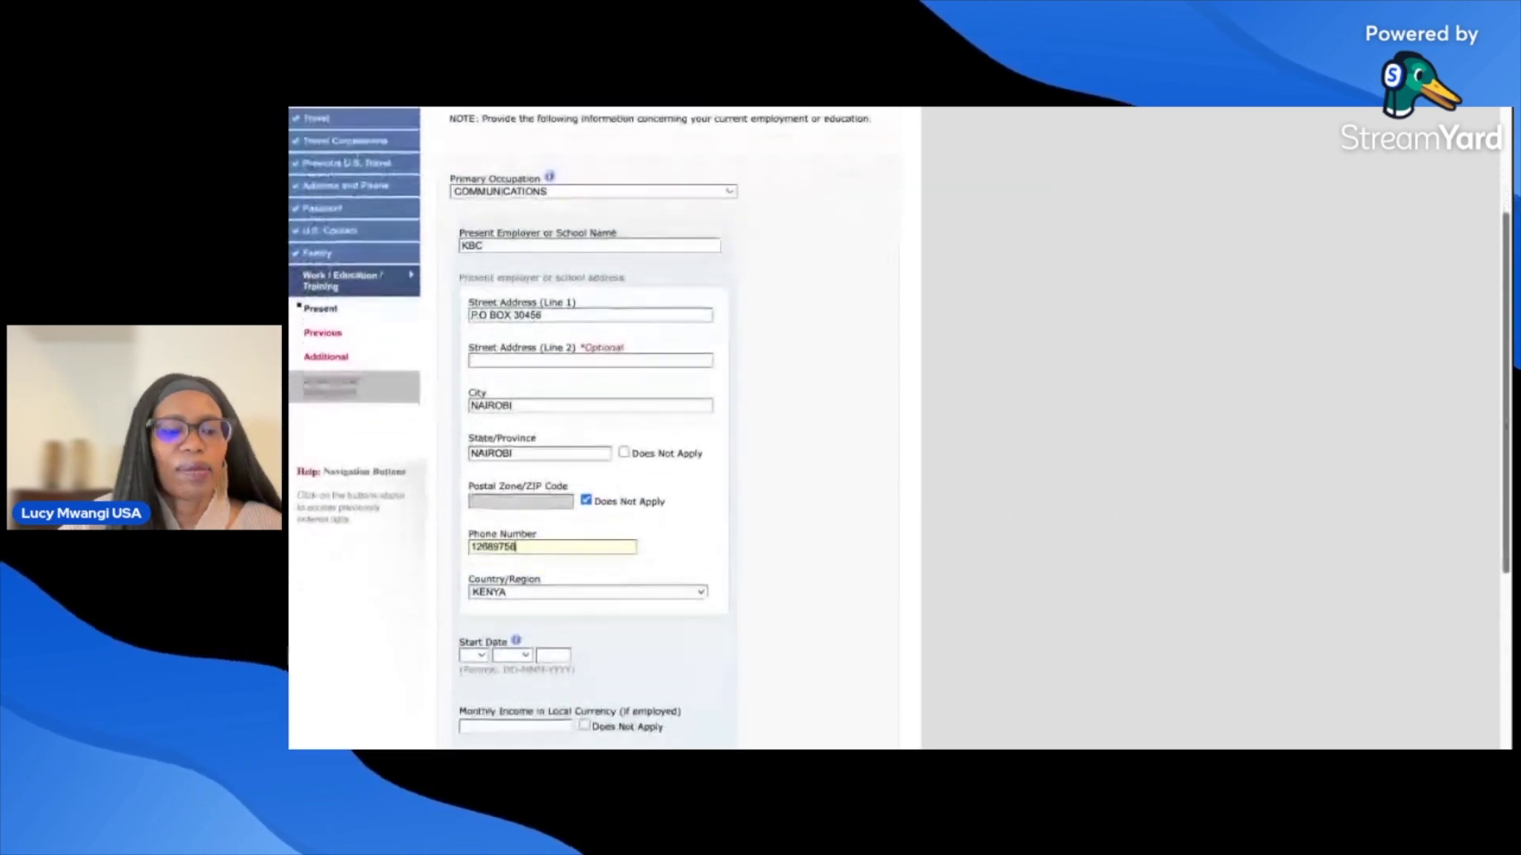
{"action": "scroll", "coordinate": [1506, 428], "scroll_direction": "down", "scroll_amount": 2}
{"action": "scroll", "coordinate": [1506, 427], "scroll_direction": "up", "scroll_amount": 3}
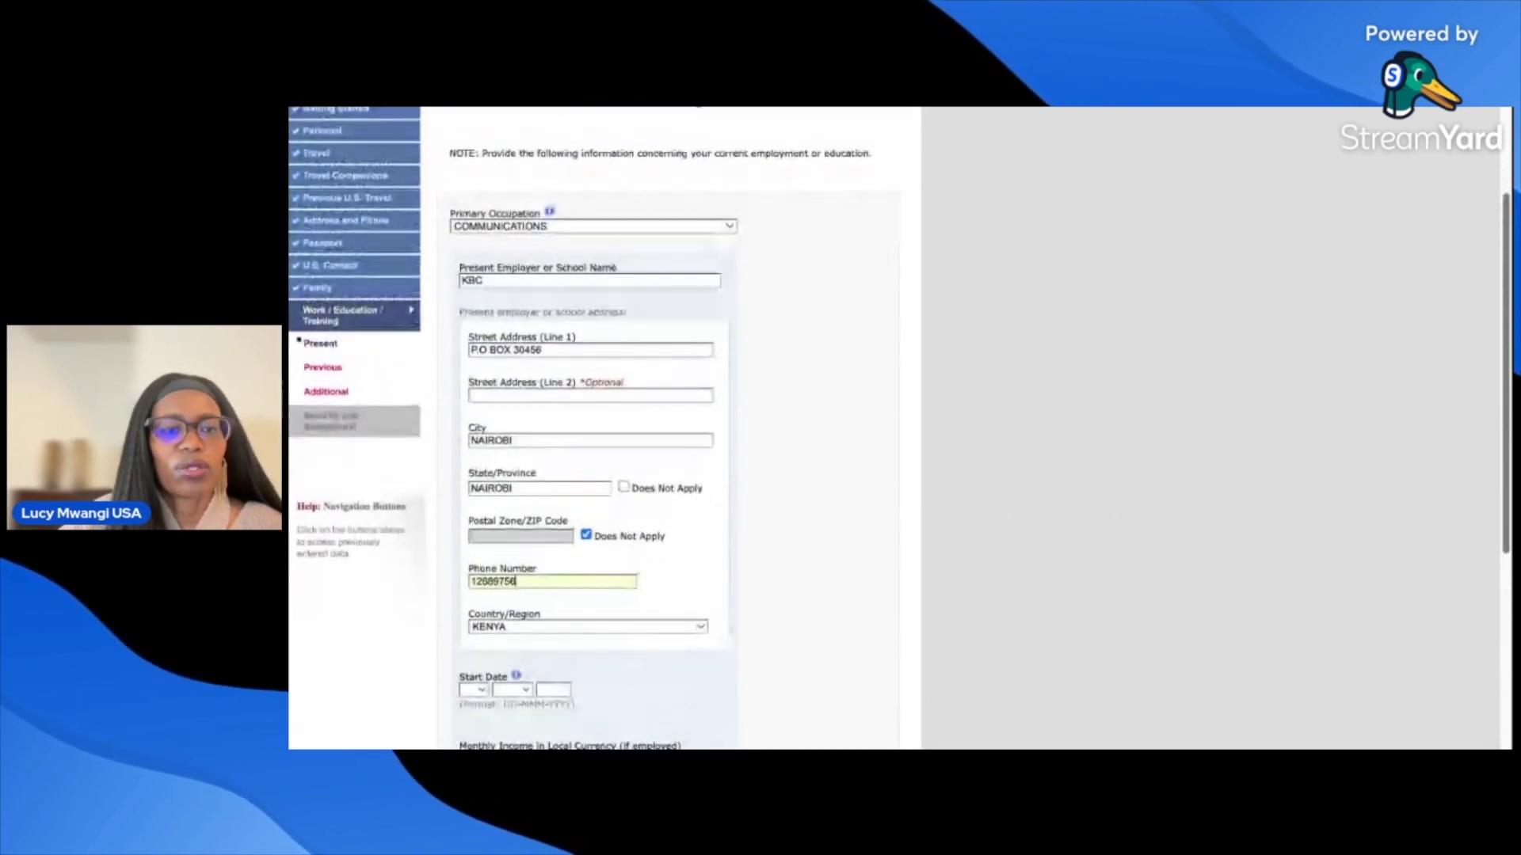
{"action": "scroll", "coordinate": [1507, 428], "scroll_direction": "down", "scroll_amount": 1}
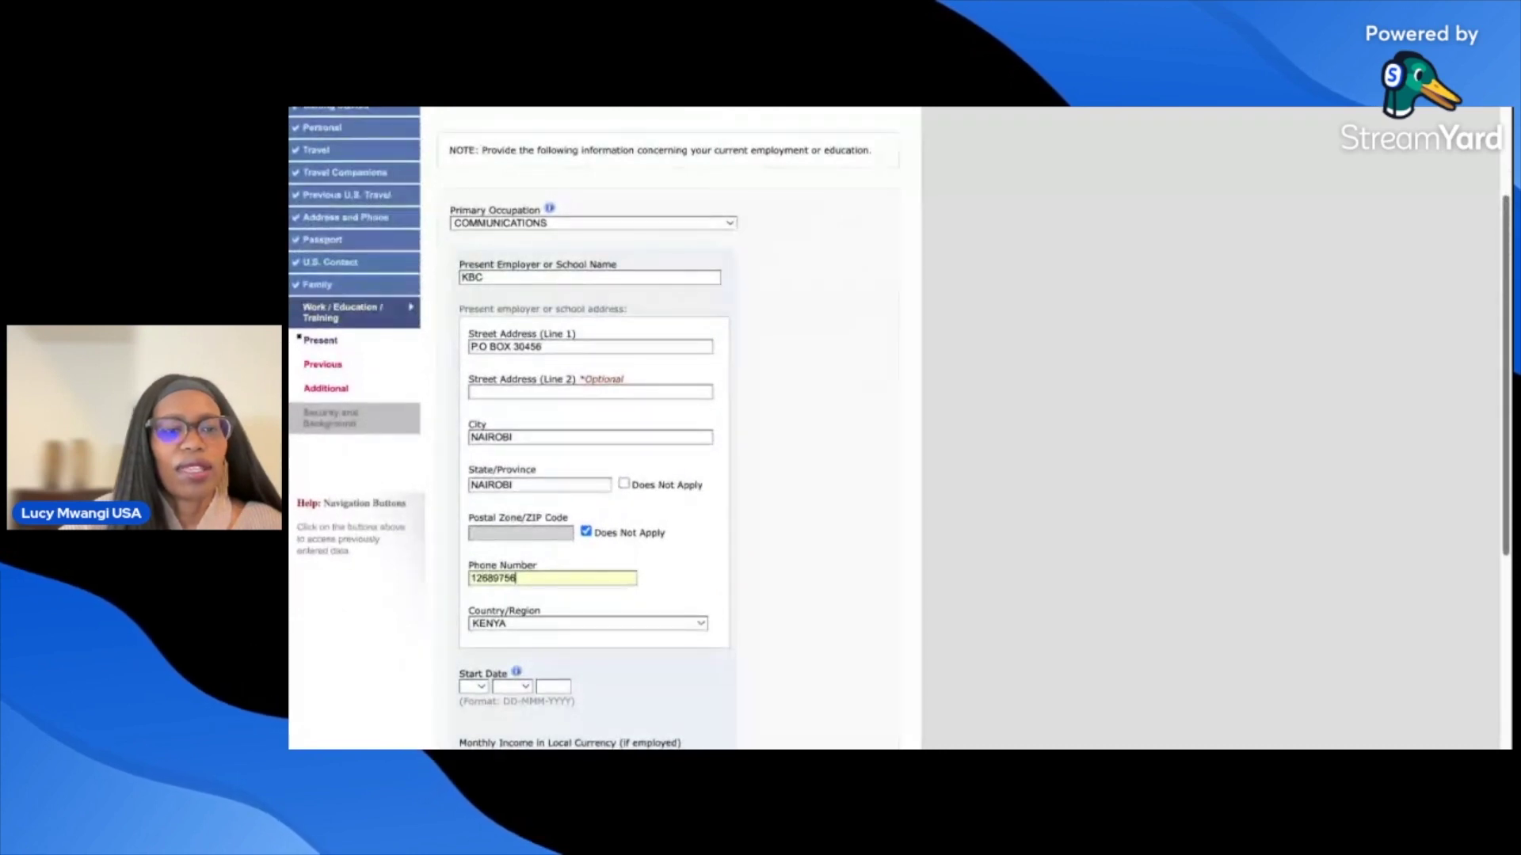
{"action": "scroll", "coordinate": [898, 429], "scroll_direction": "down", "scroll_amount": 5}
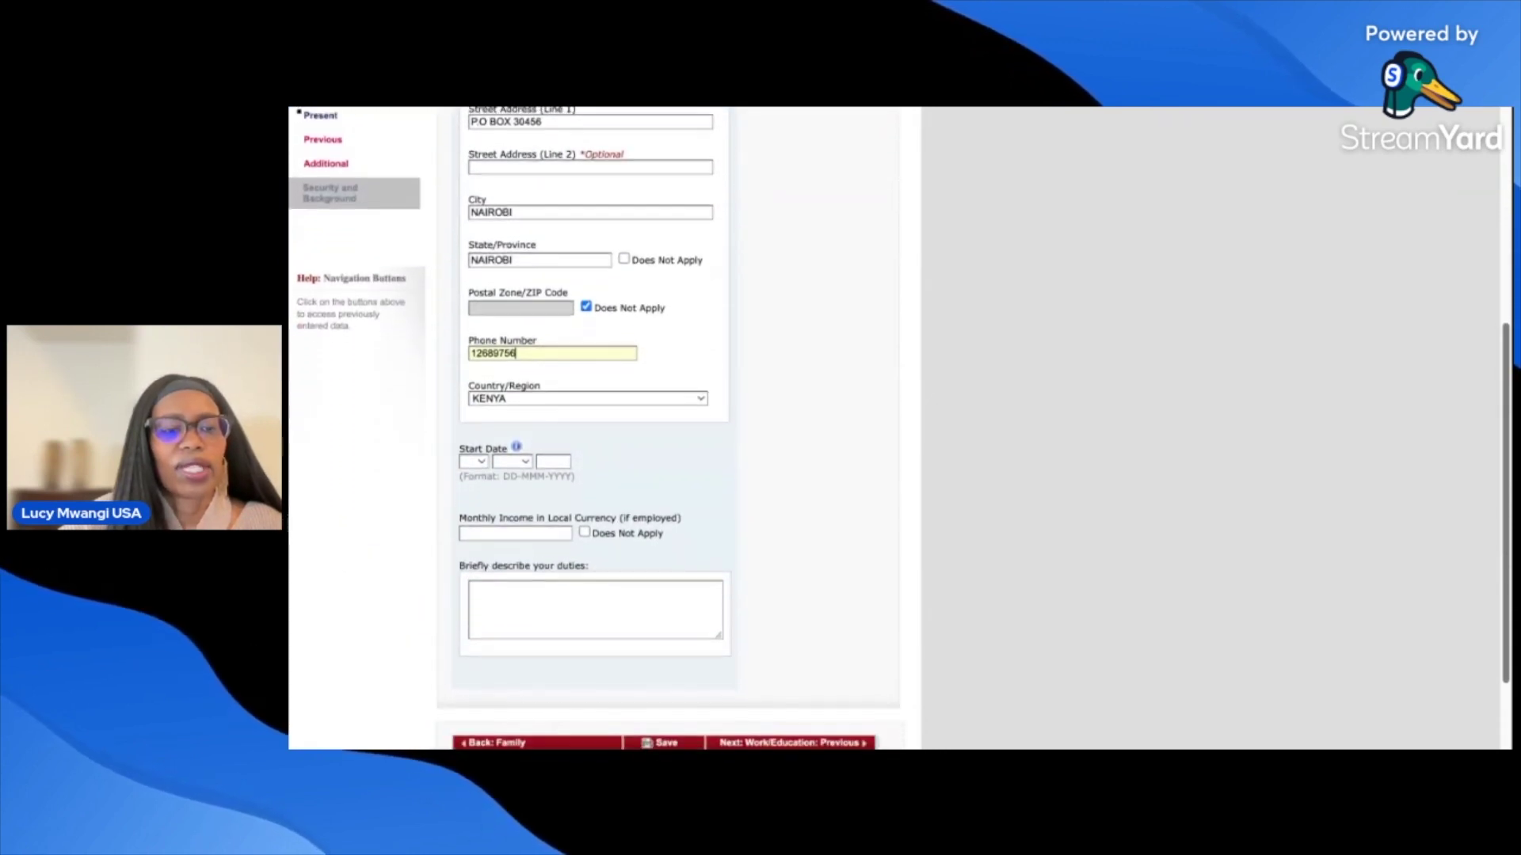
{"action": "scroll", "coordinate": [898, 429], "scroll_direction": "down", "scroll_amount": 1}
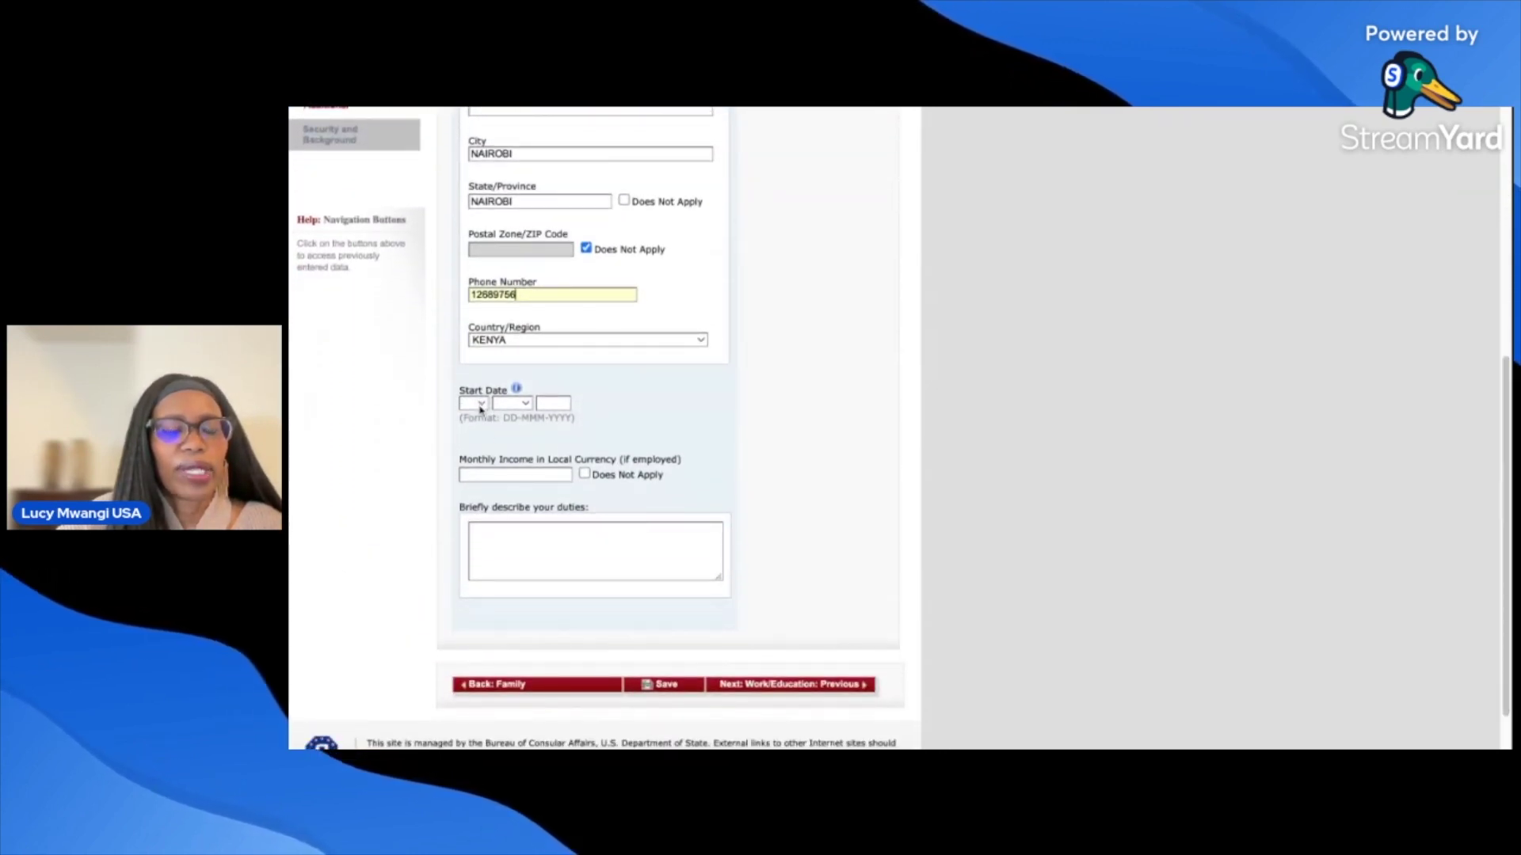
Step: Enter start date 01 JAN 2020, monthly income 300000 and duties RADIO PRESENTER, then go to Previous Work/Education
{"action": "left_click", "coordinate": [519, 410]}
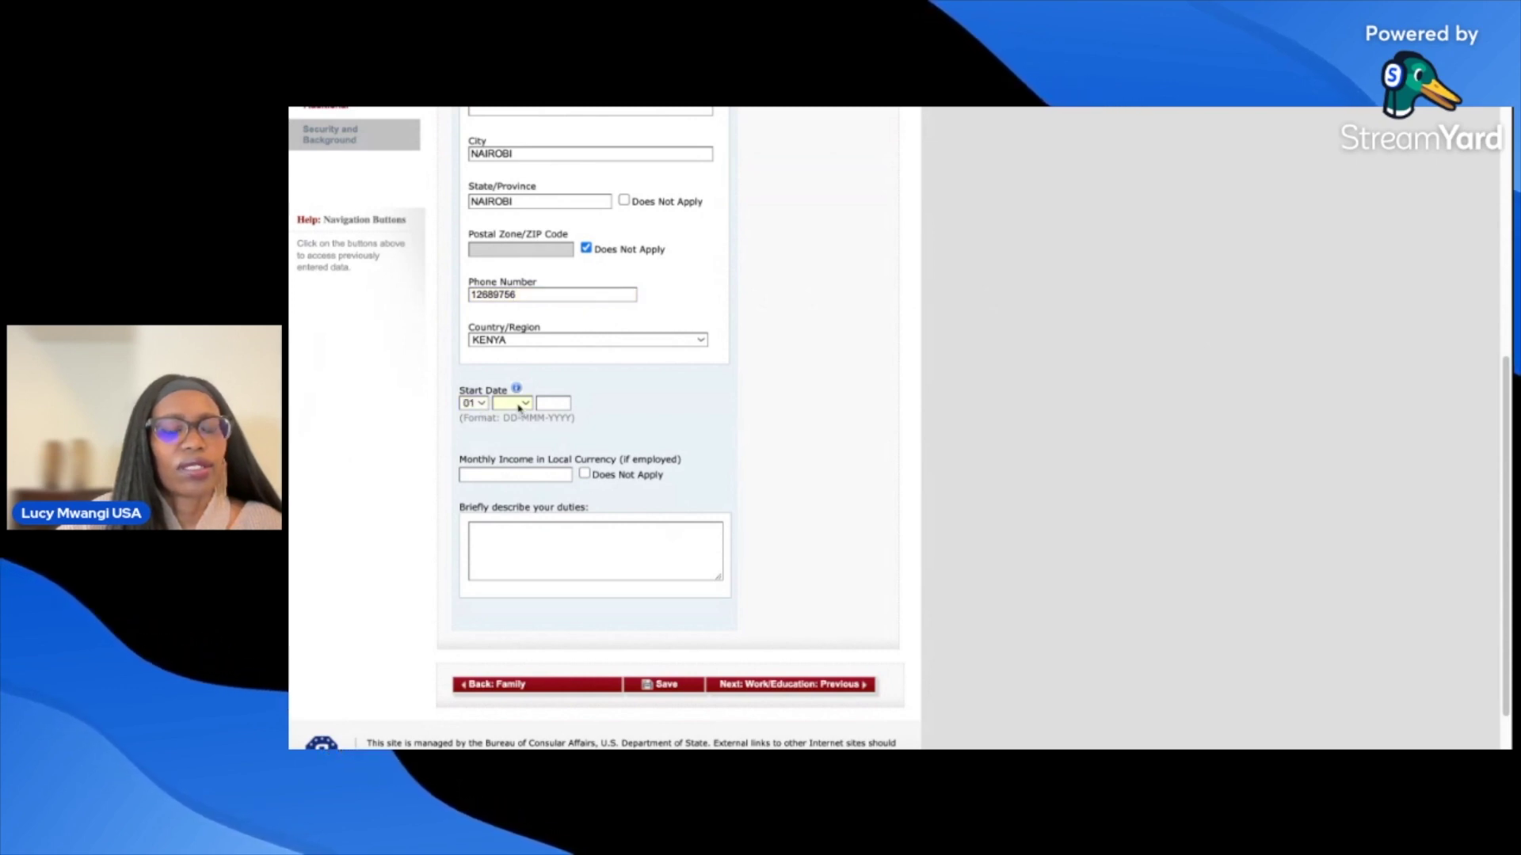
{"action": "key", "text": "j"}
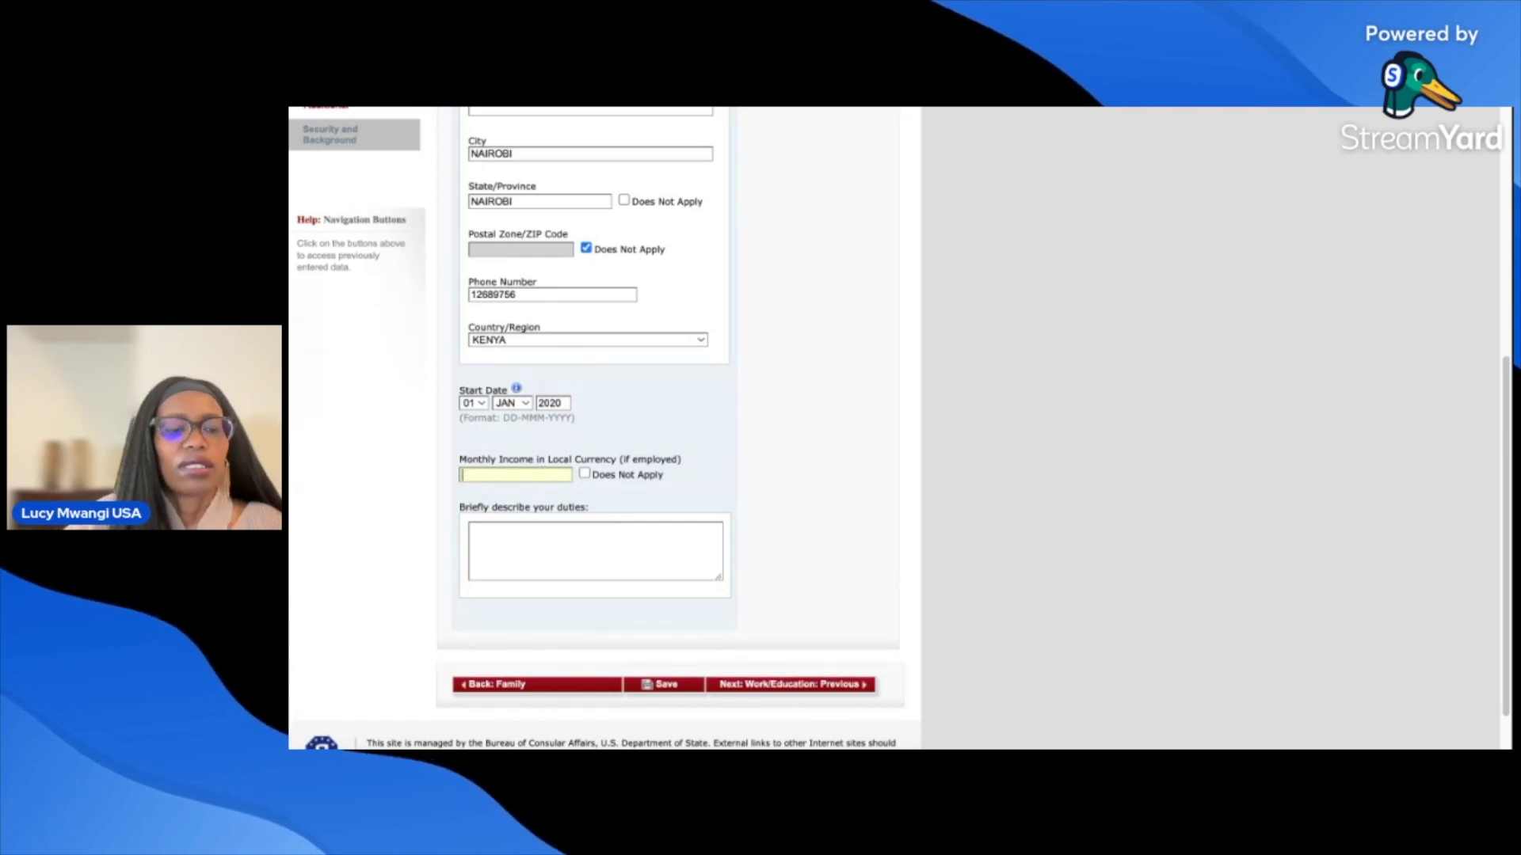
{"action": "type", "text": "00"}
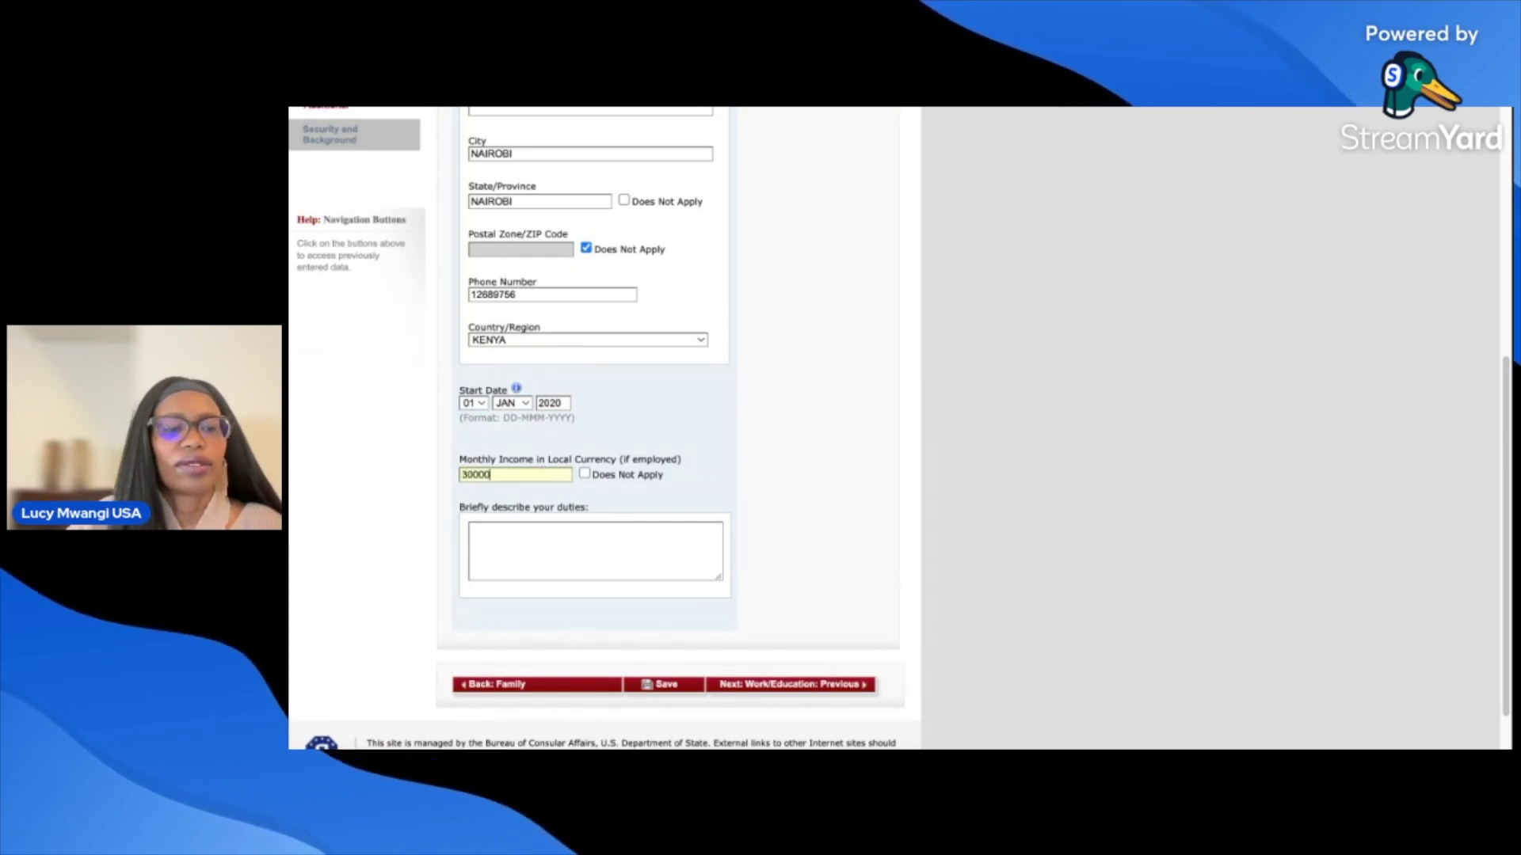
{"action": "type", "text": "0"}
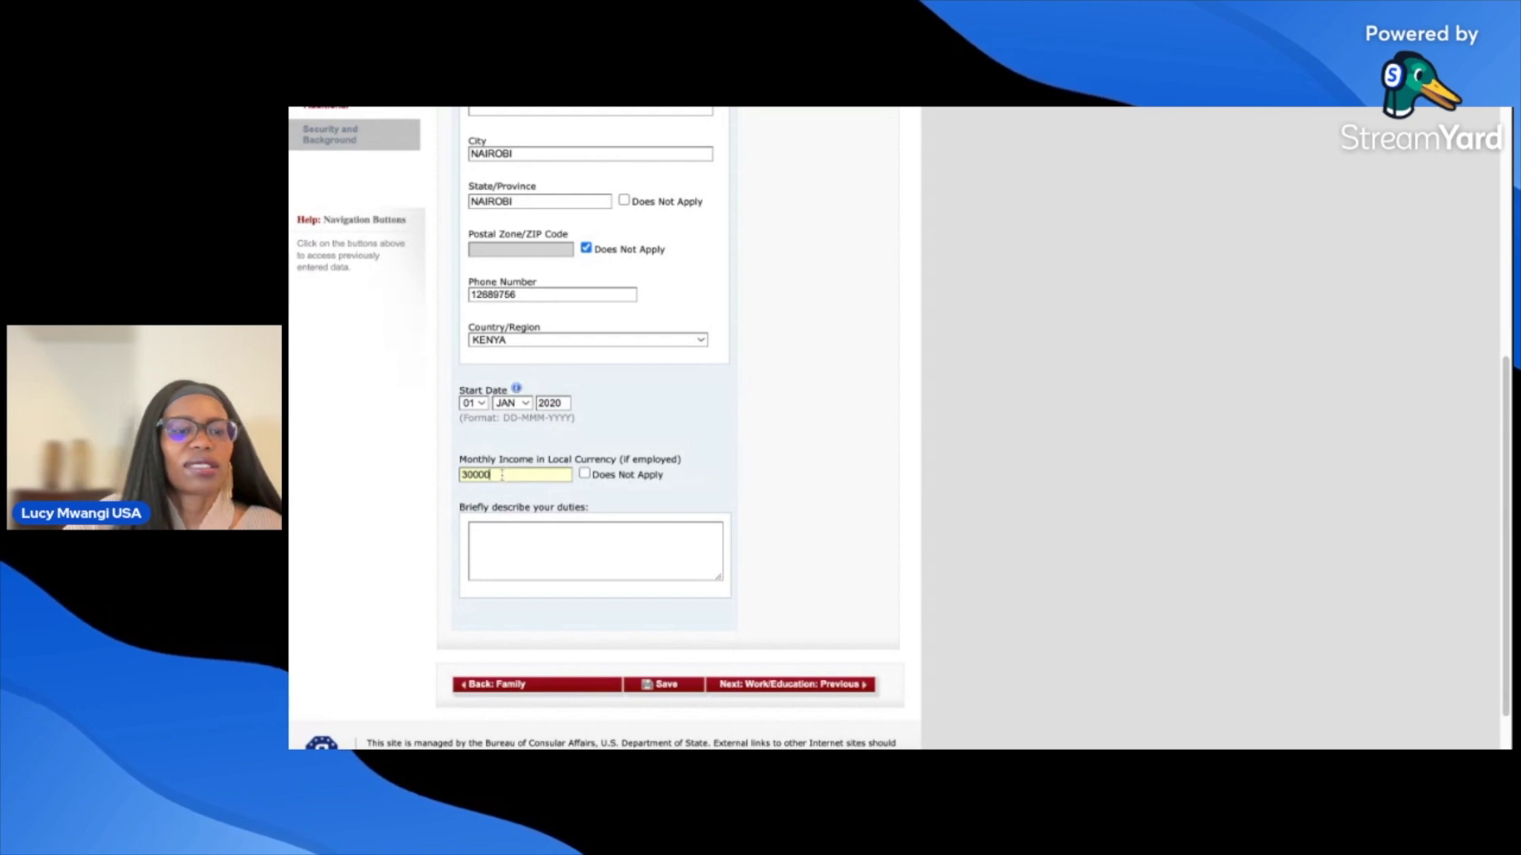
{"action": "type", "text": "0"}
{"action": "left_click", "coordinate": [508, 529]}
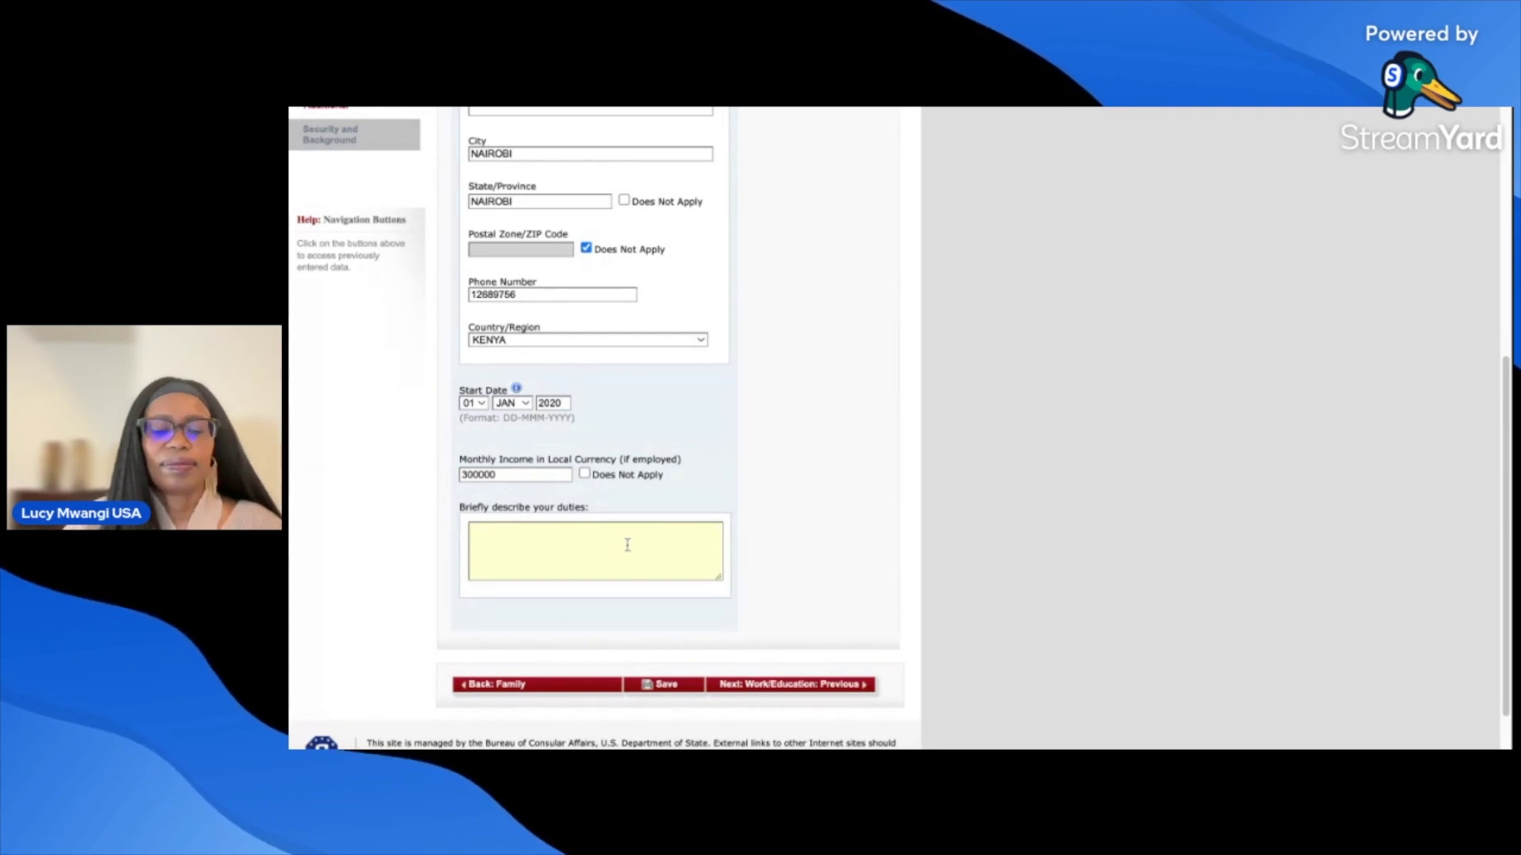
{"action": "type", "text": "R"}
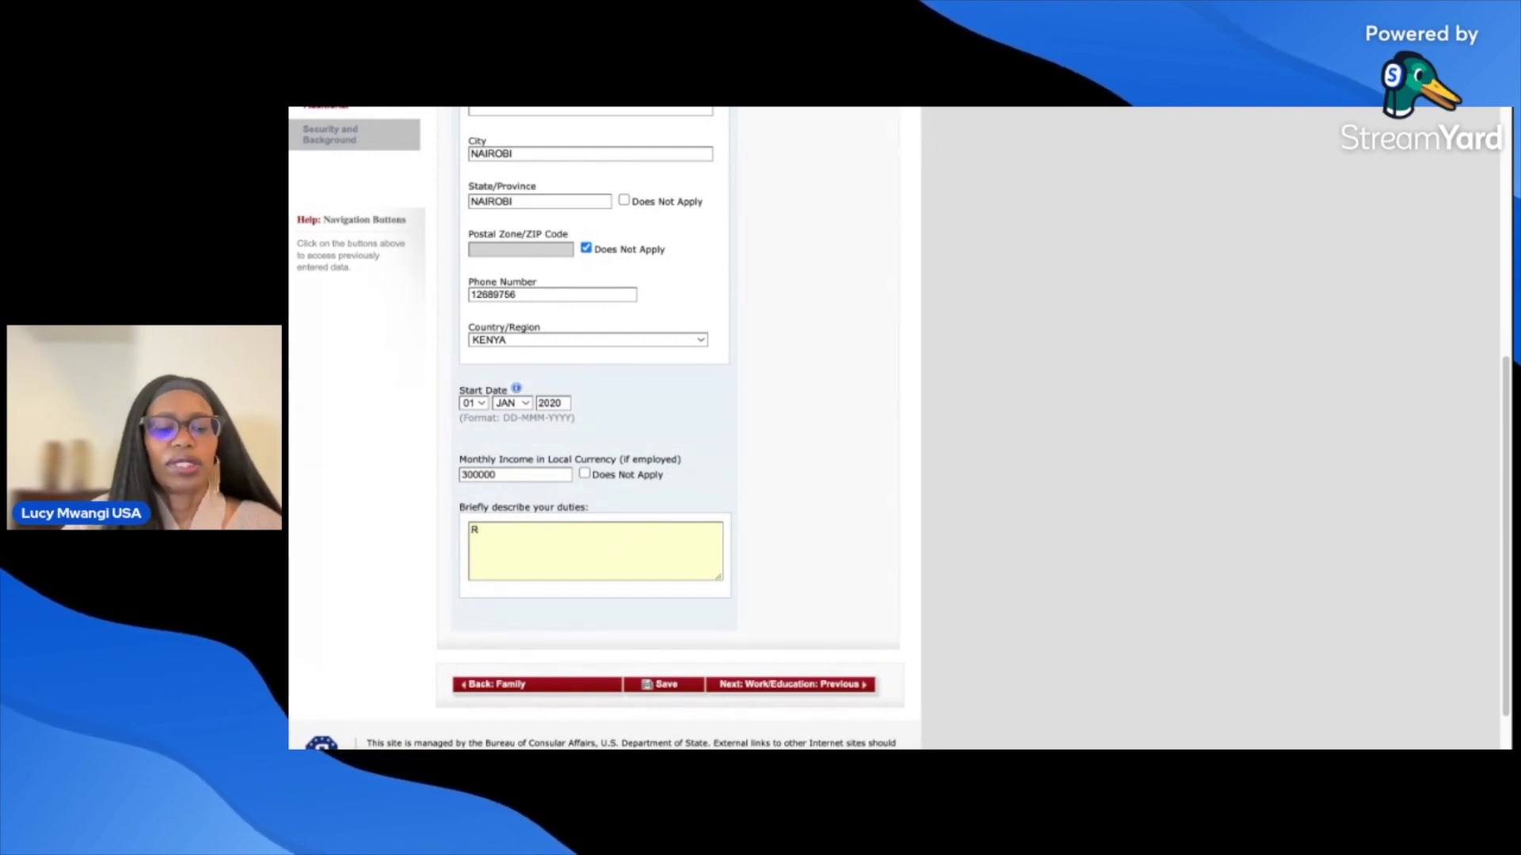
{"action": "type", "text": "ADIO PRE"}
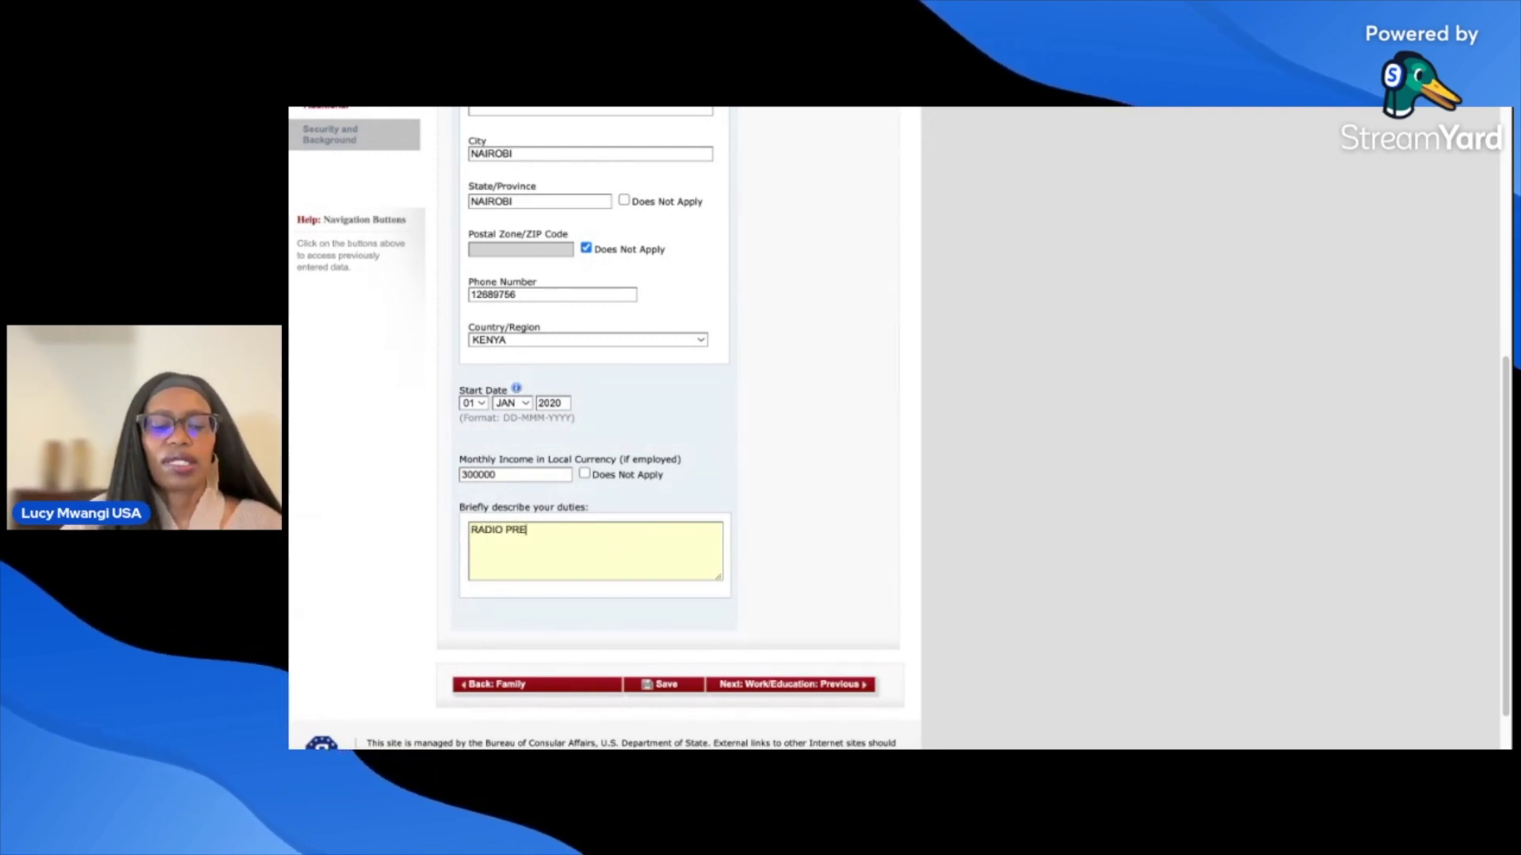
{"action": "type", "text": "SENTER"}
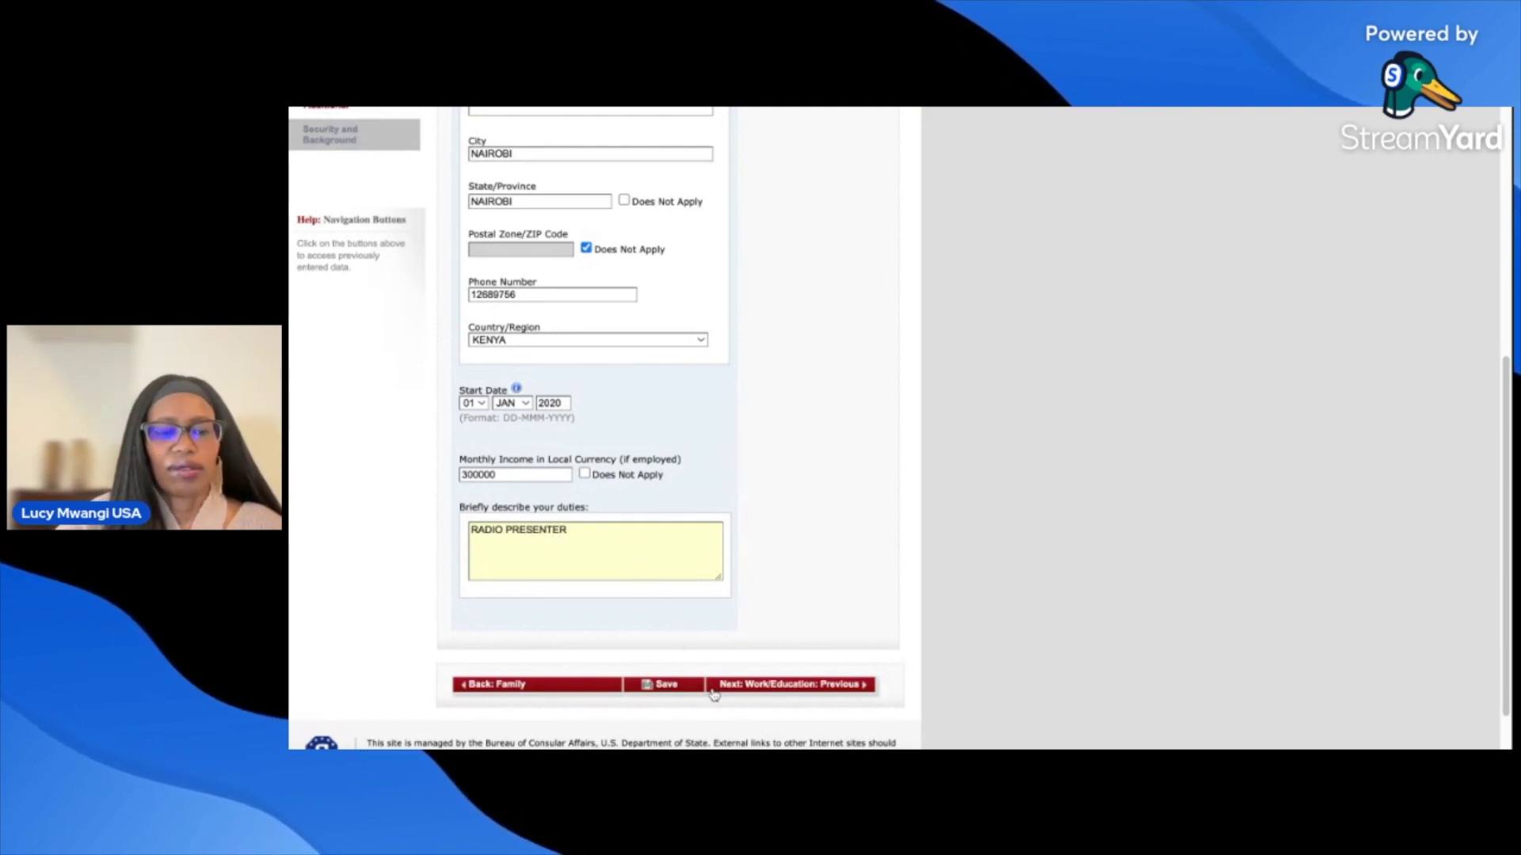
{"action": "left_click", "coordinate": [755, 686]}
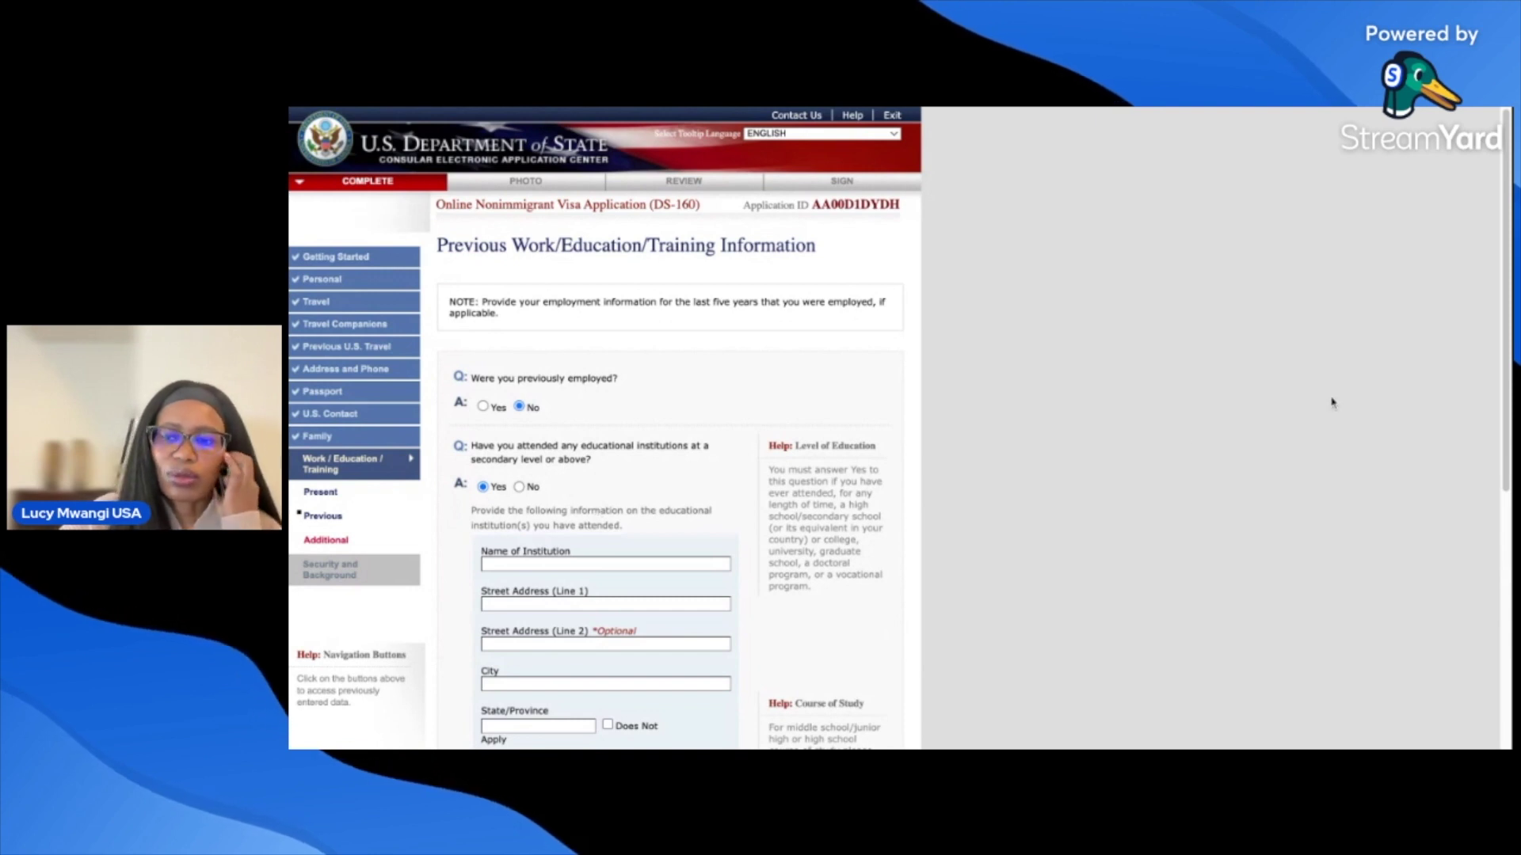
Step: Enter school MERCY GIRLS at 19 KIPKELION, KERICHO, with state and postal code marked Does Not Apply
{"action": "scroll", "coordinate": [1502, 339], "scroll_direction": "down", "scroll_amount": 3}
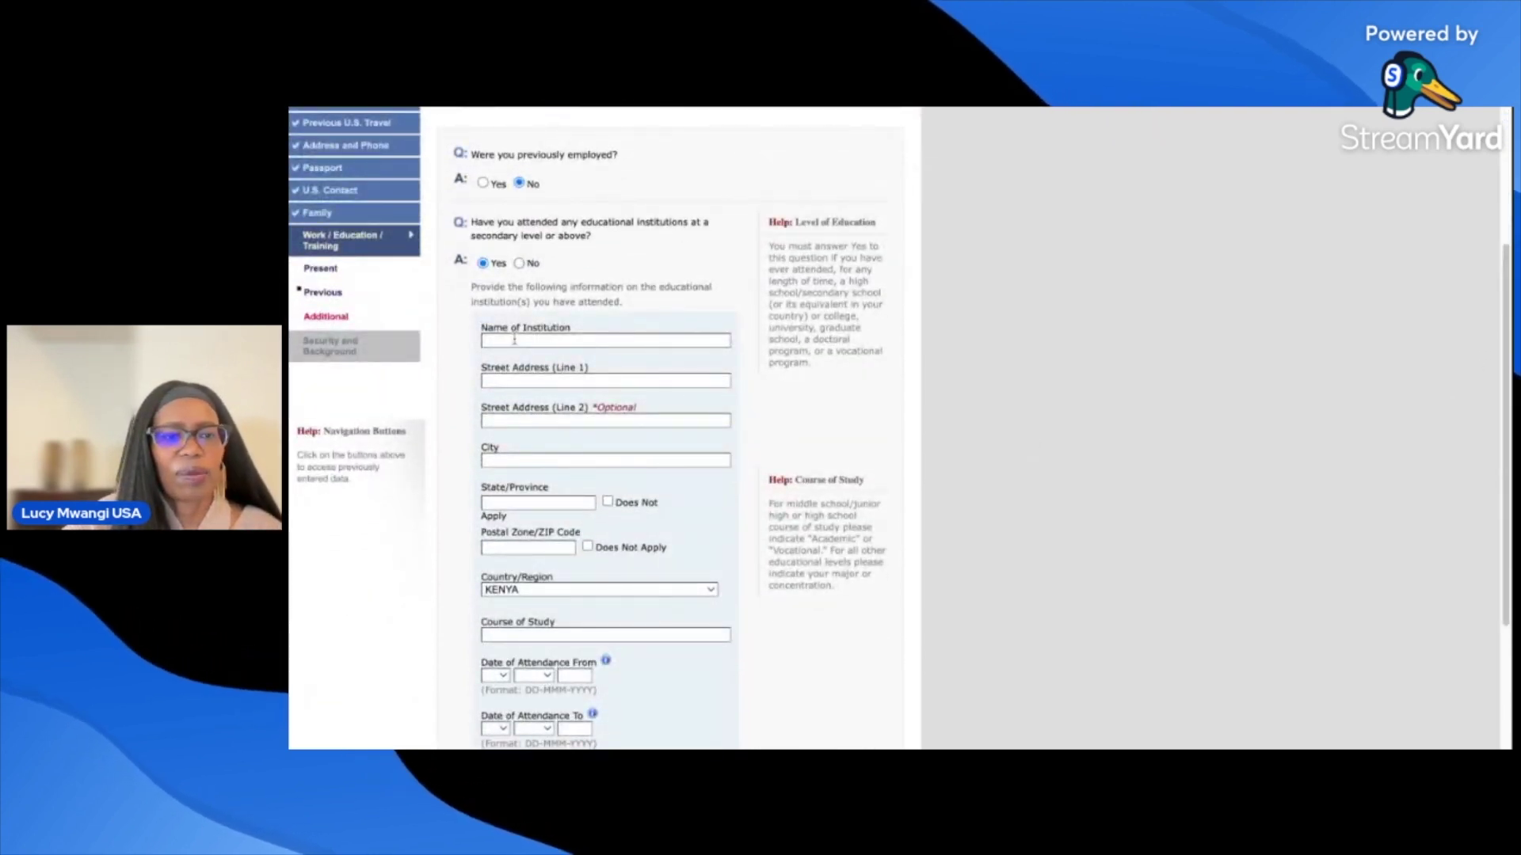
{"action": "left_click", "coordinate": [528, 339]}
{"action": "type", "text": "MERCY "}
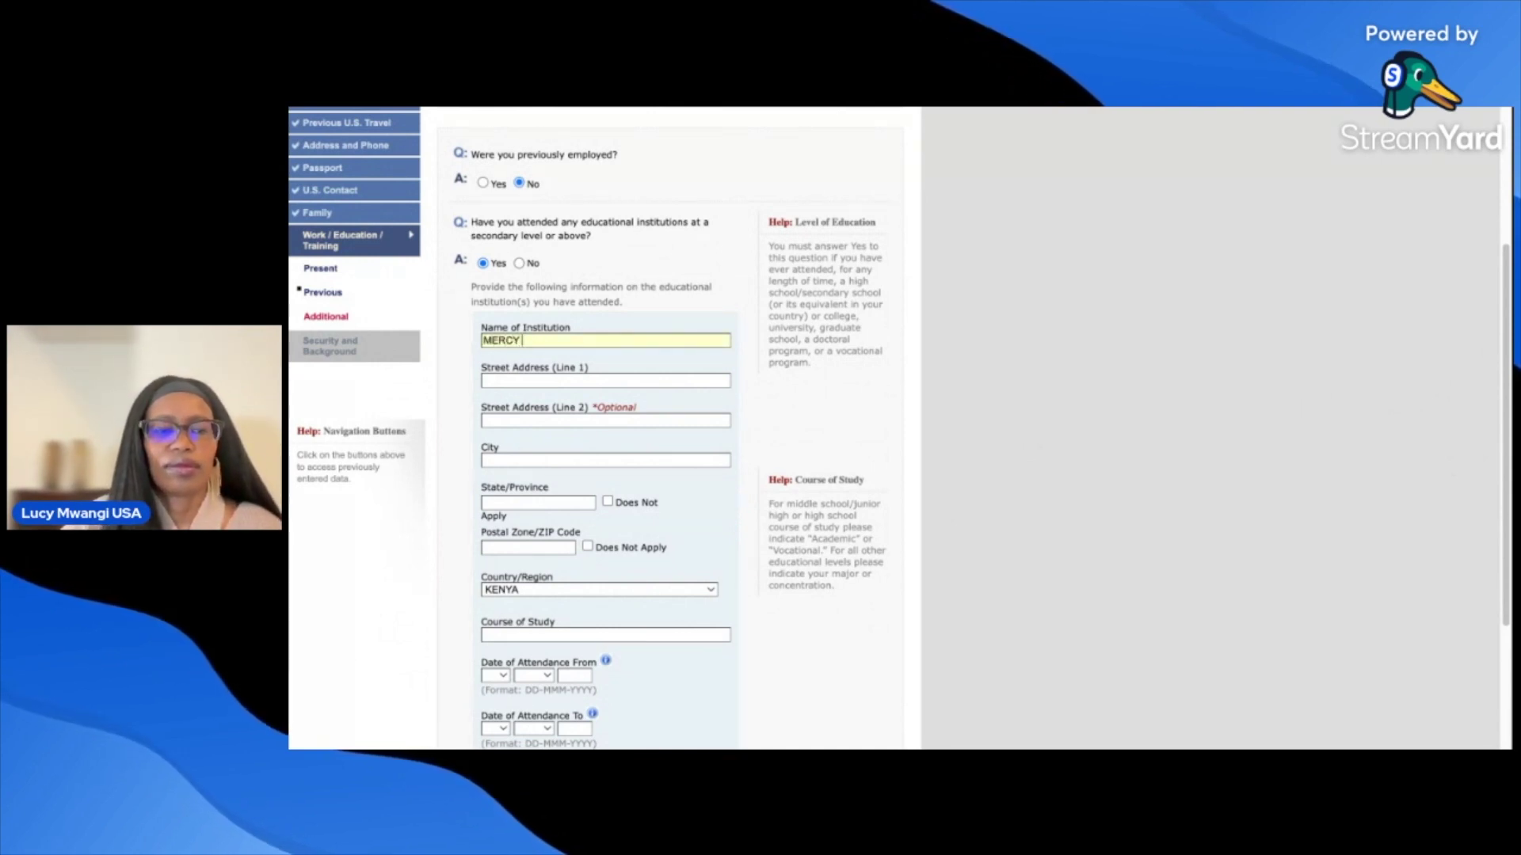
{"action": "type", "text": "GIRLS"}
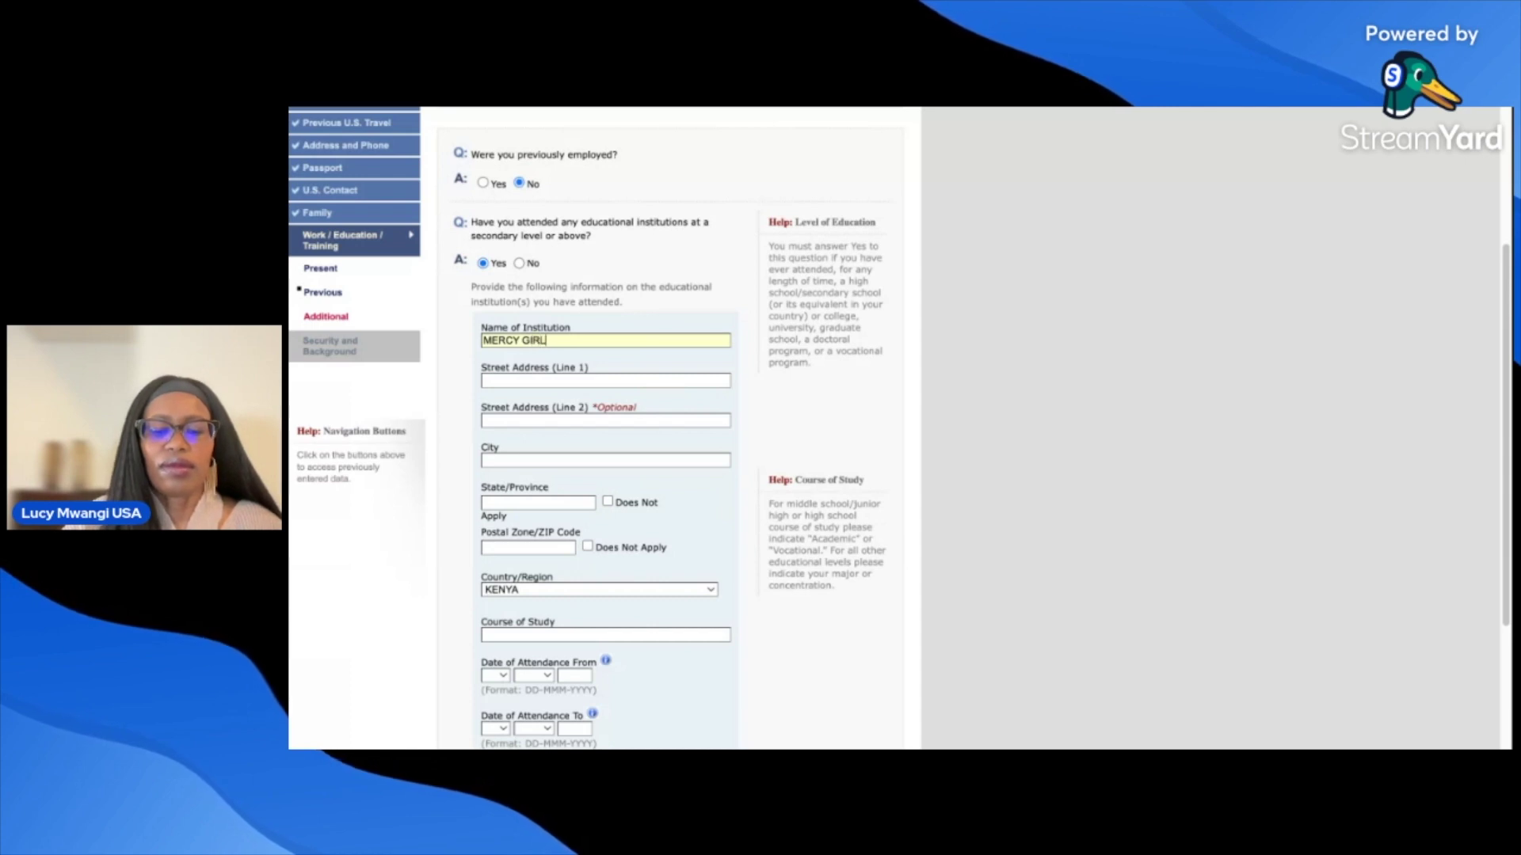
{"action": "left_click", "coordinate": [532, 380]}
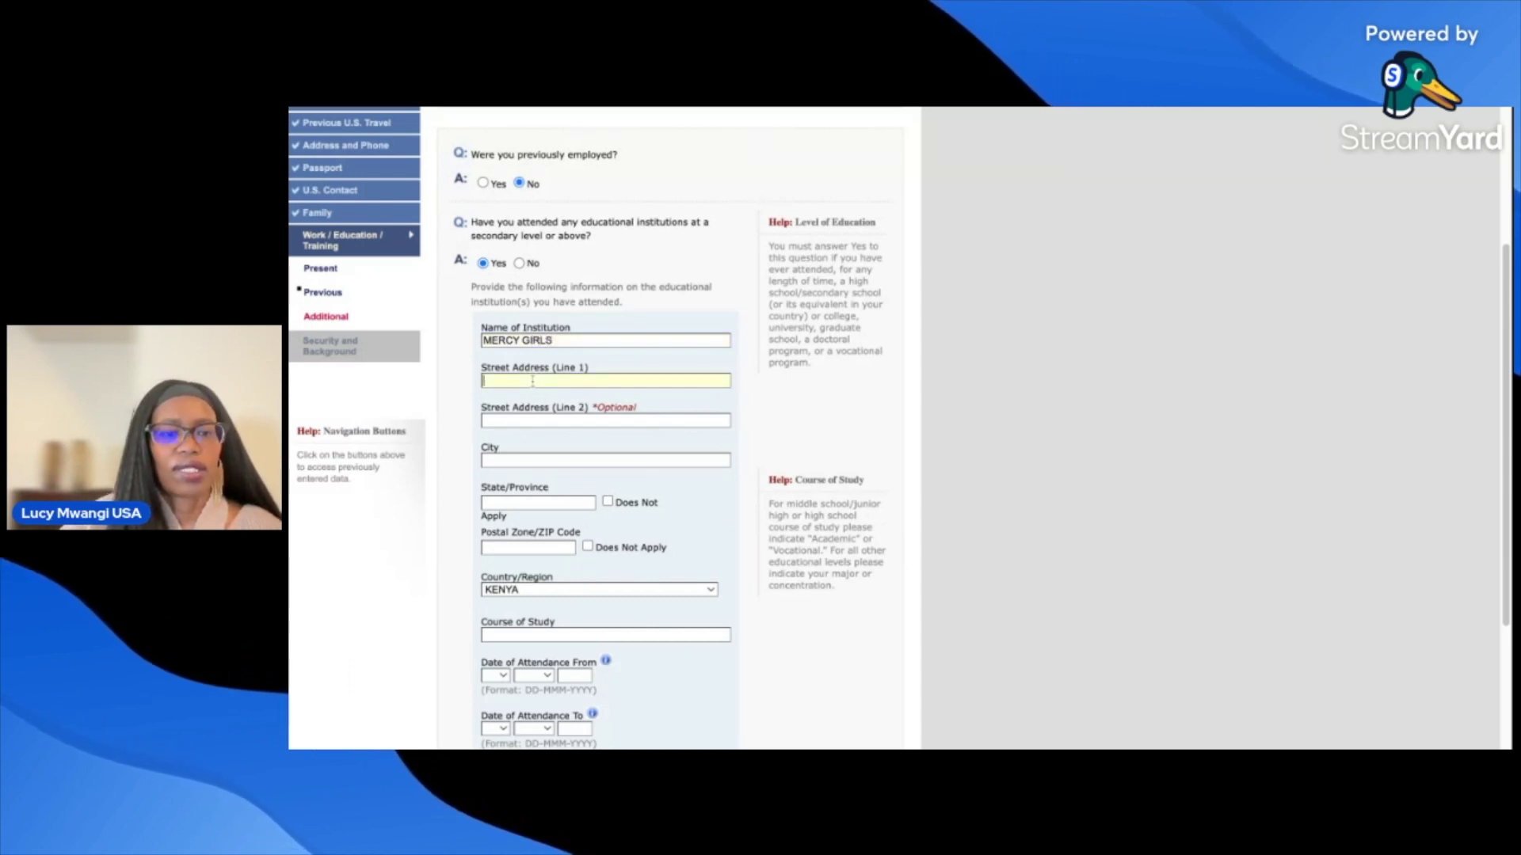
{"action": "type", "text": "19"}
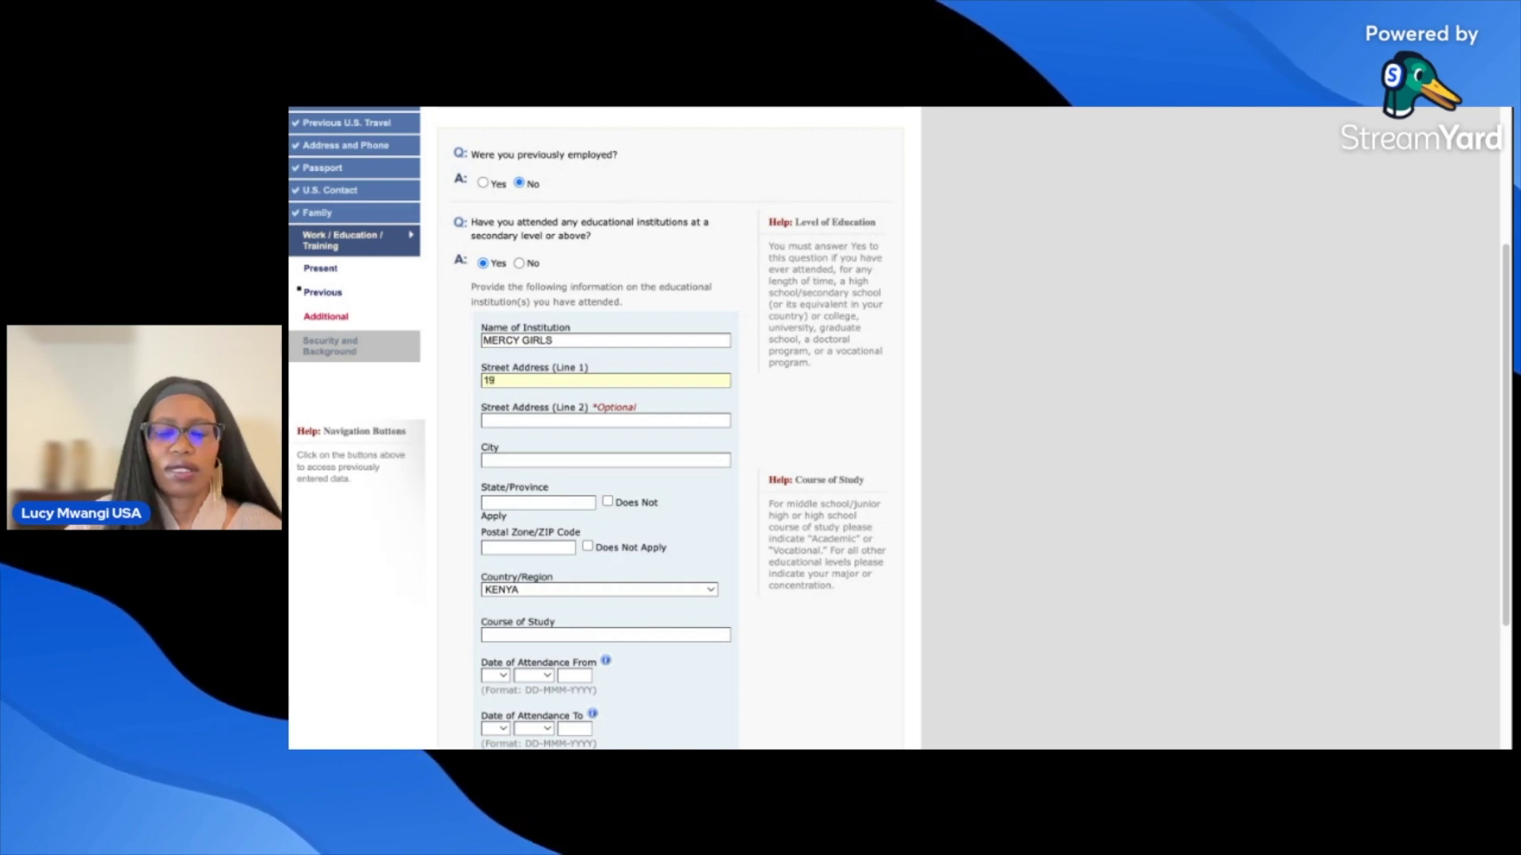
{"action": "type", "text": " KIPKELIO"}
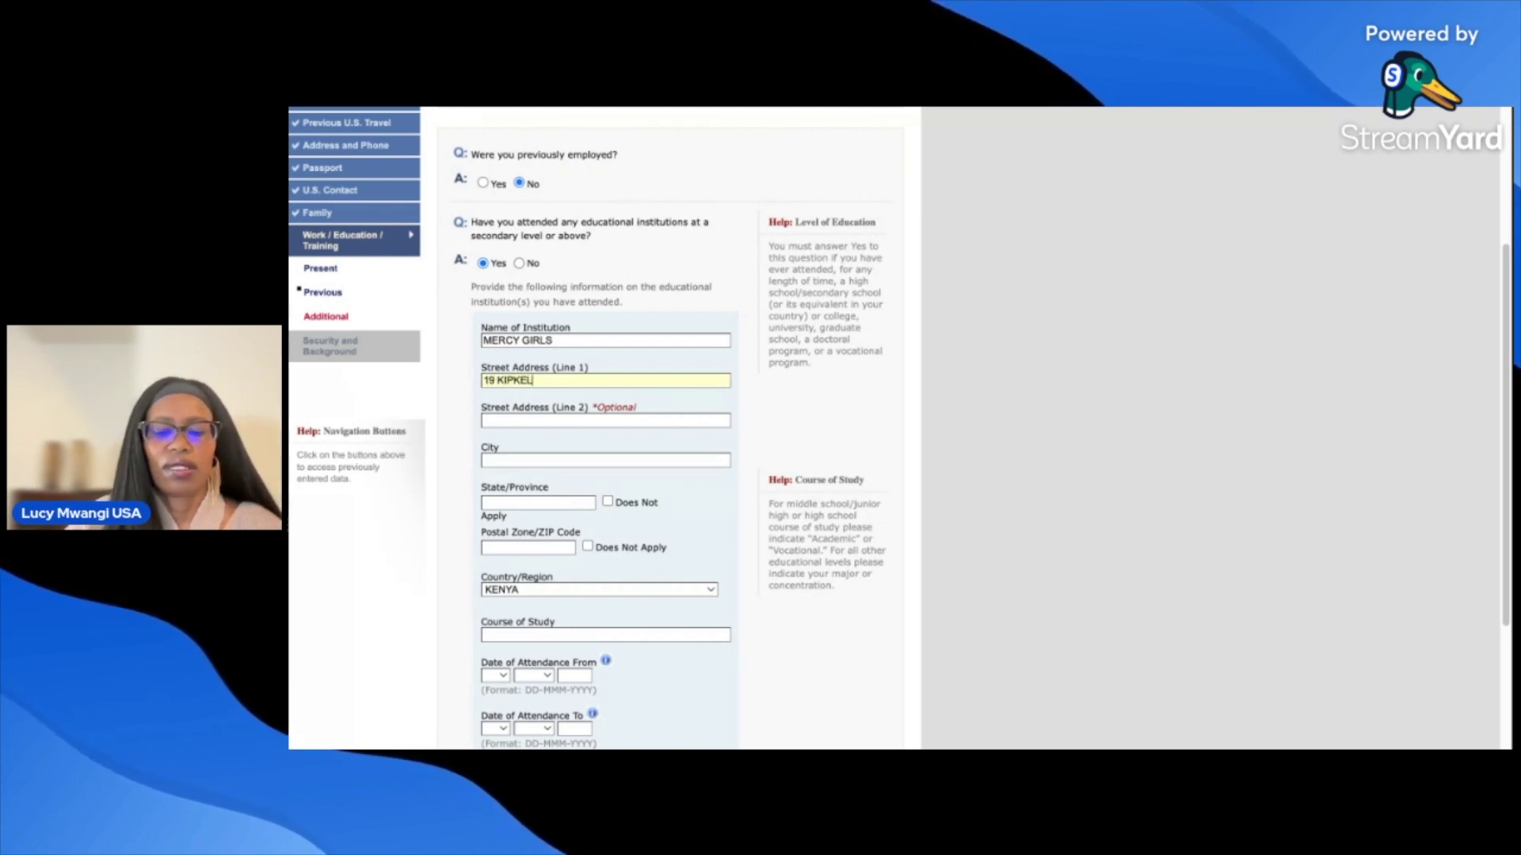
{"action": "left_click", "coordinate": [500, 459]}
{"action": "type", "text": "KERICHO"}
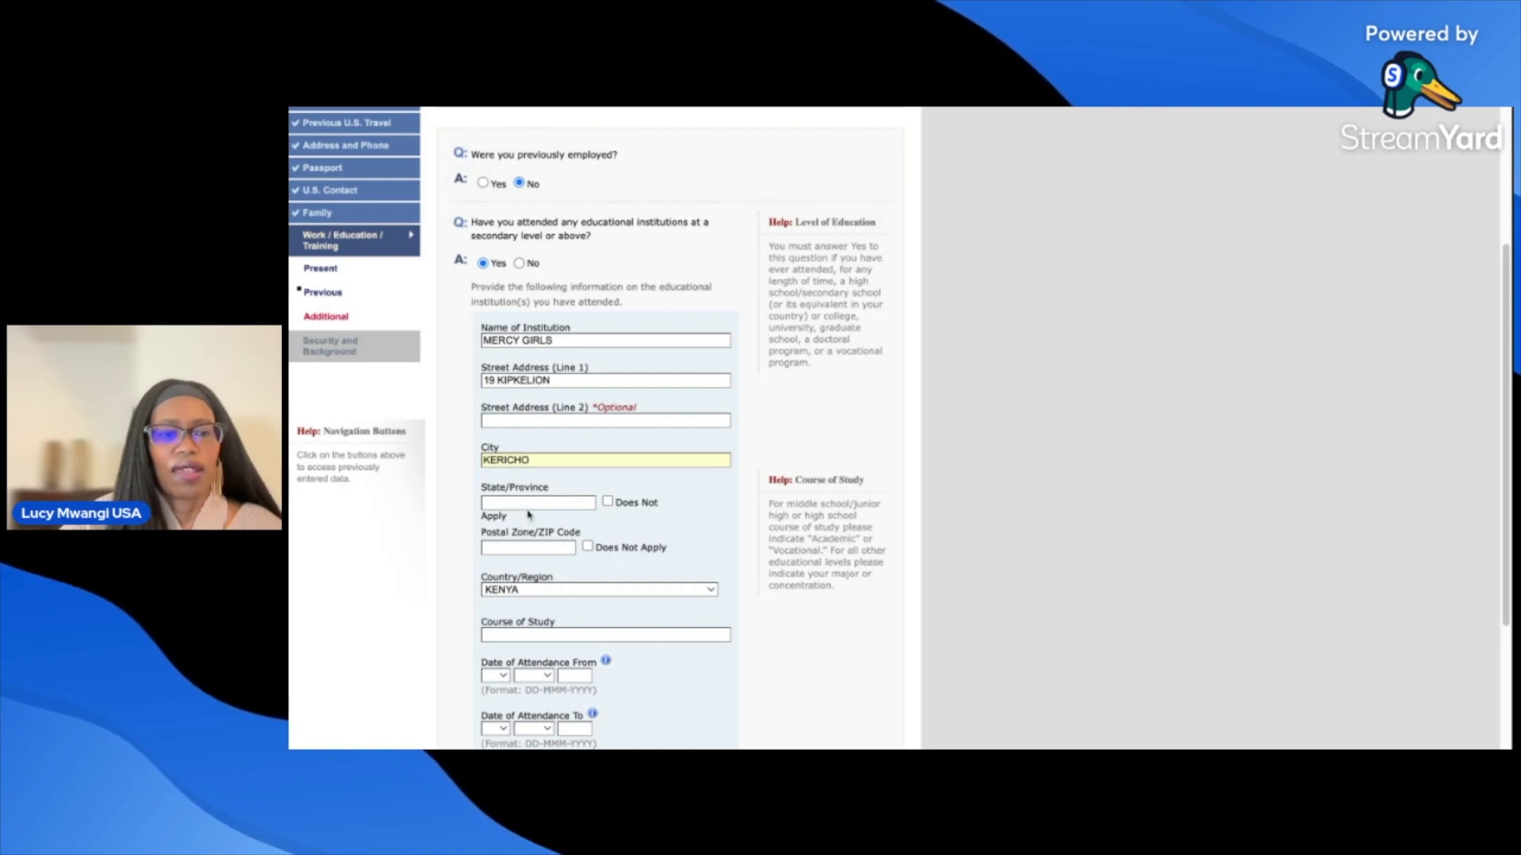
{"action": "left_click", "coordinate": [607, 502]}
{"action": "left_click", "coordinate": [587, 546]}
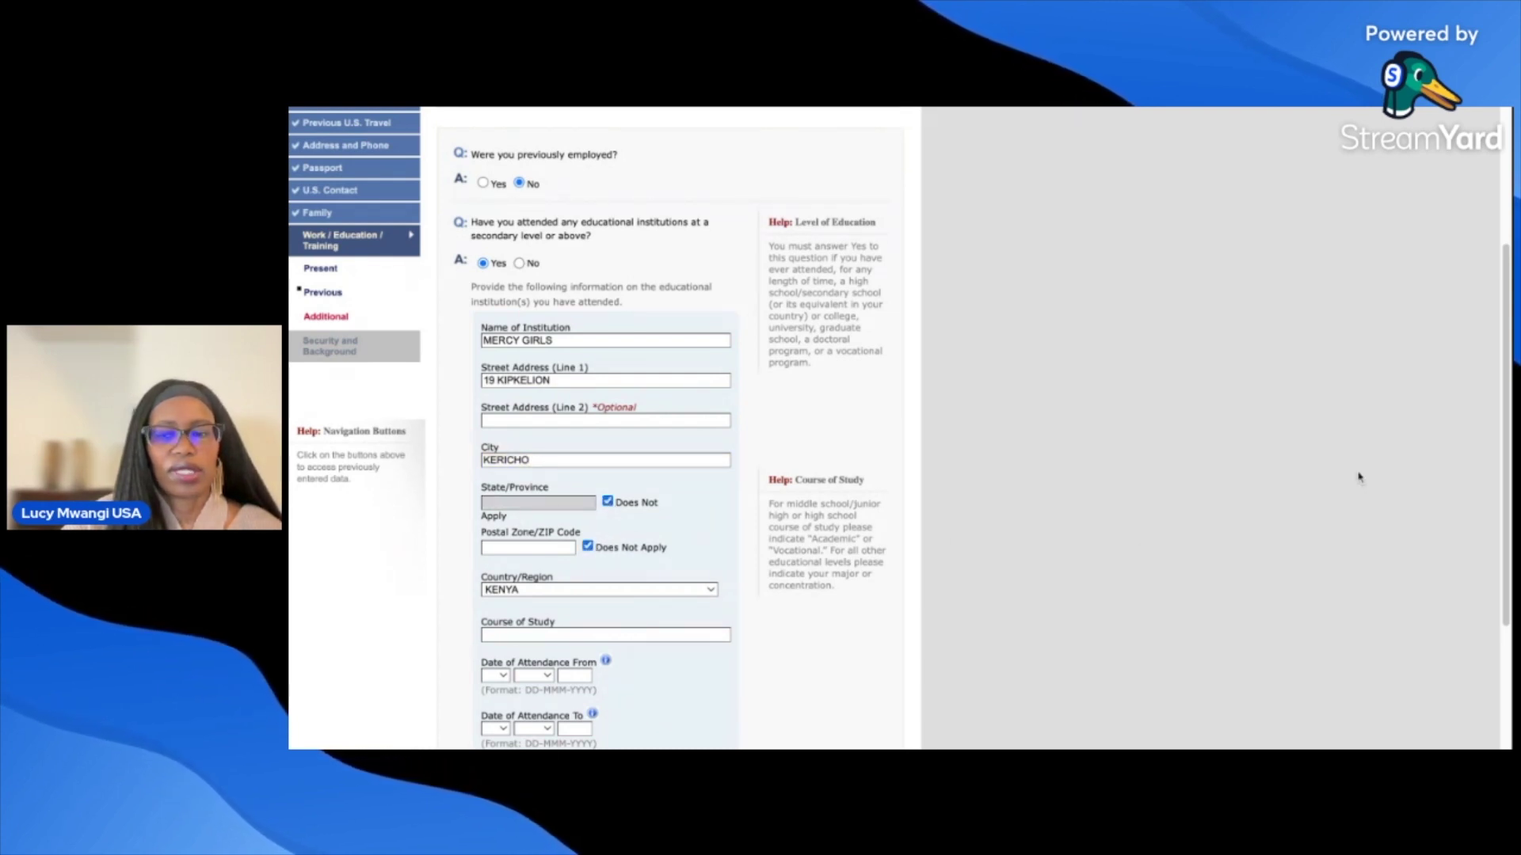
Step: Enter HIGH SCHOOL as the course of study and an attendance start date of day 01, 1996
{"action": "scroll", "coordinate": [1504, 388], "scroll_direction": "down", "scroll_amount": 5}
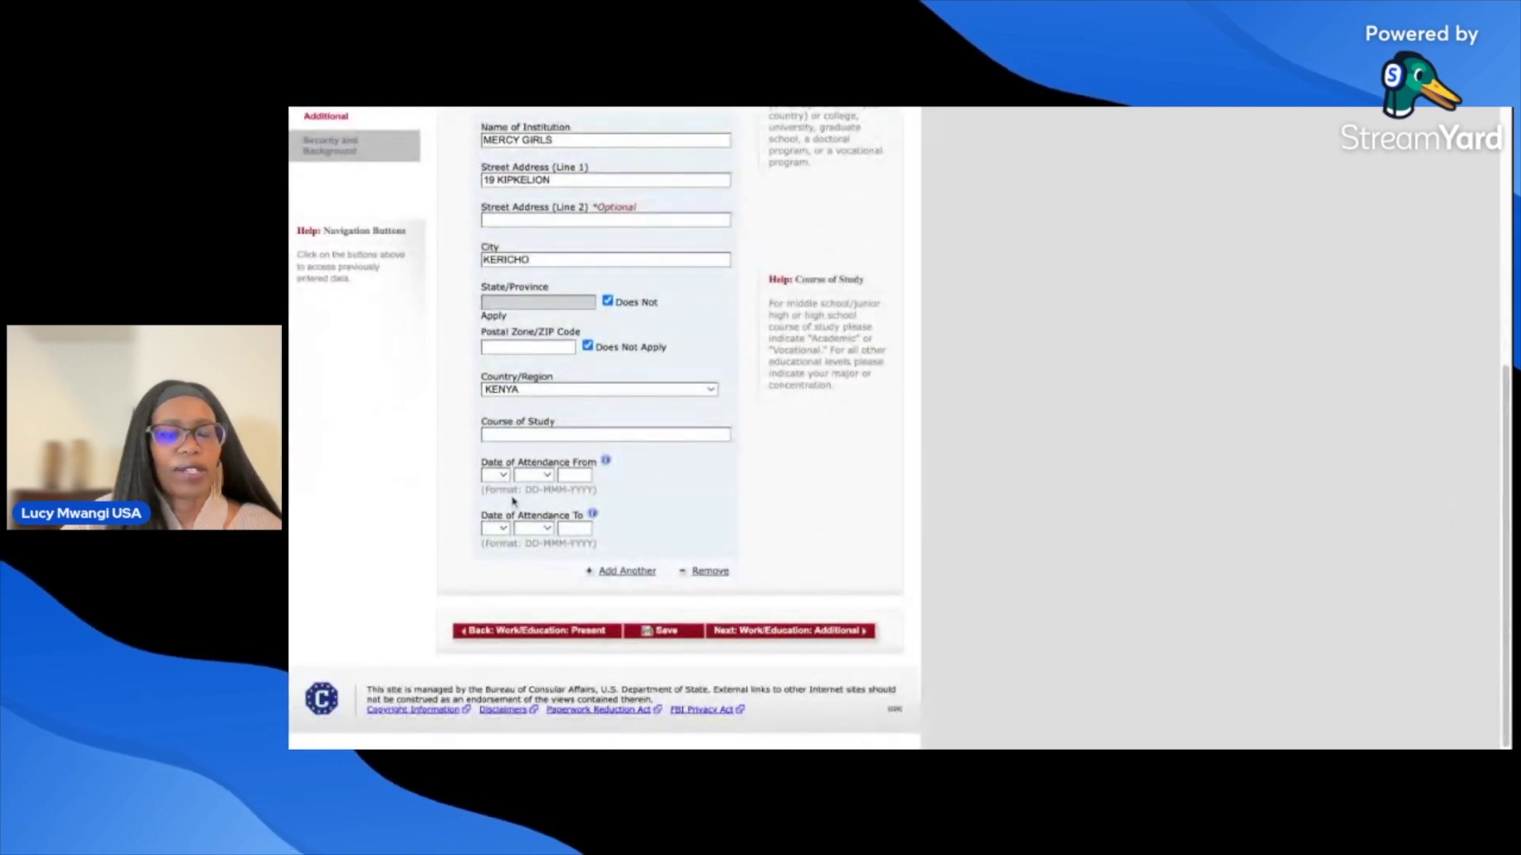
{"action": "left_click", "coordinate": [530, 434]}
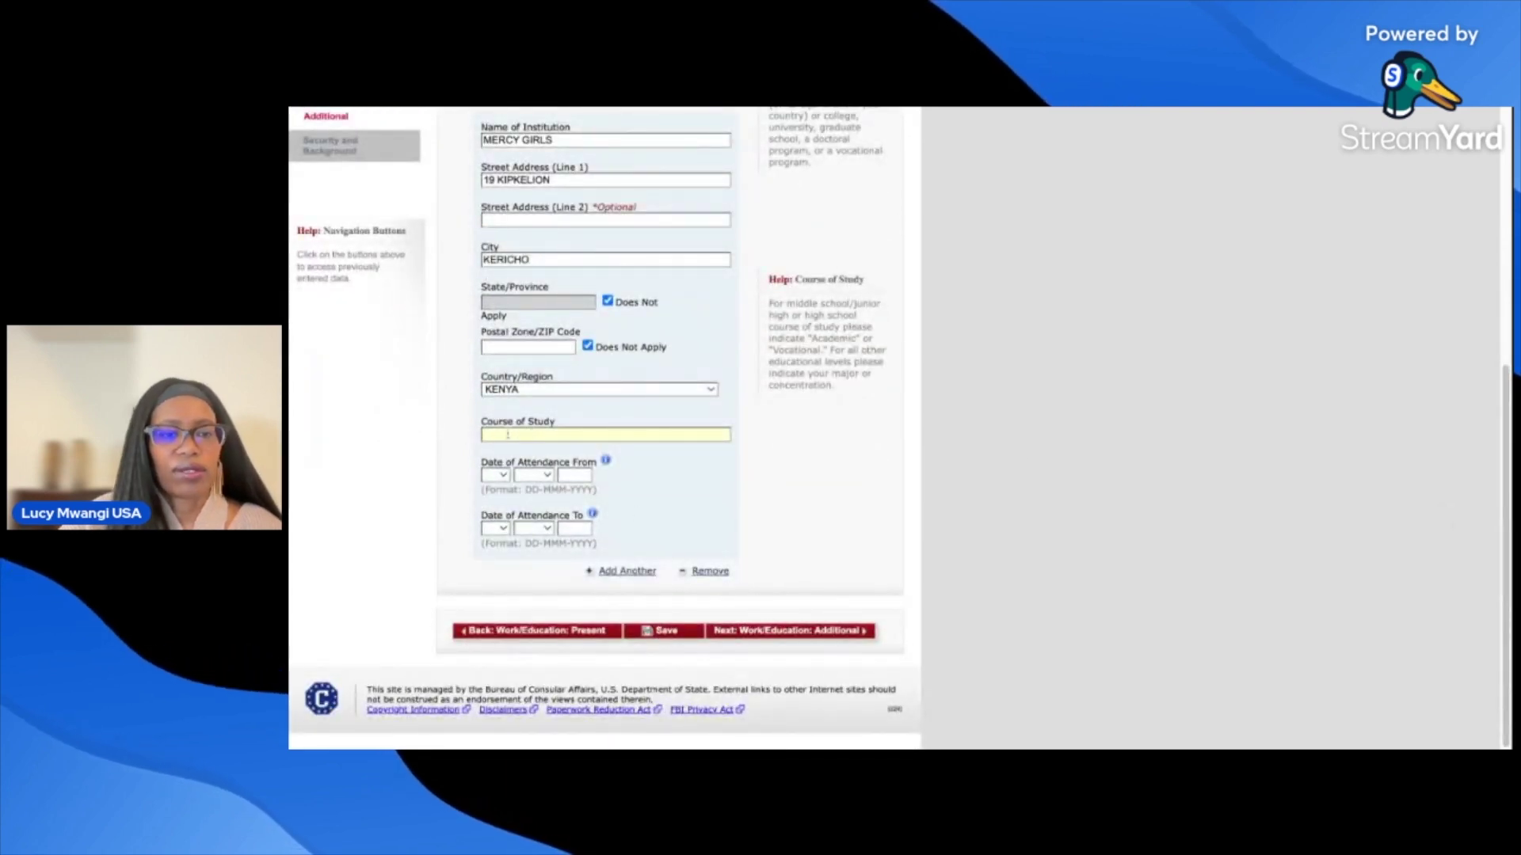
{"action": "type", "text": "HIGH SC"}
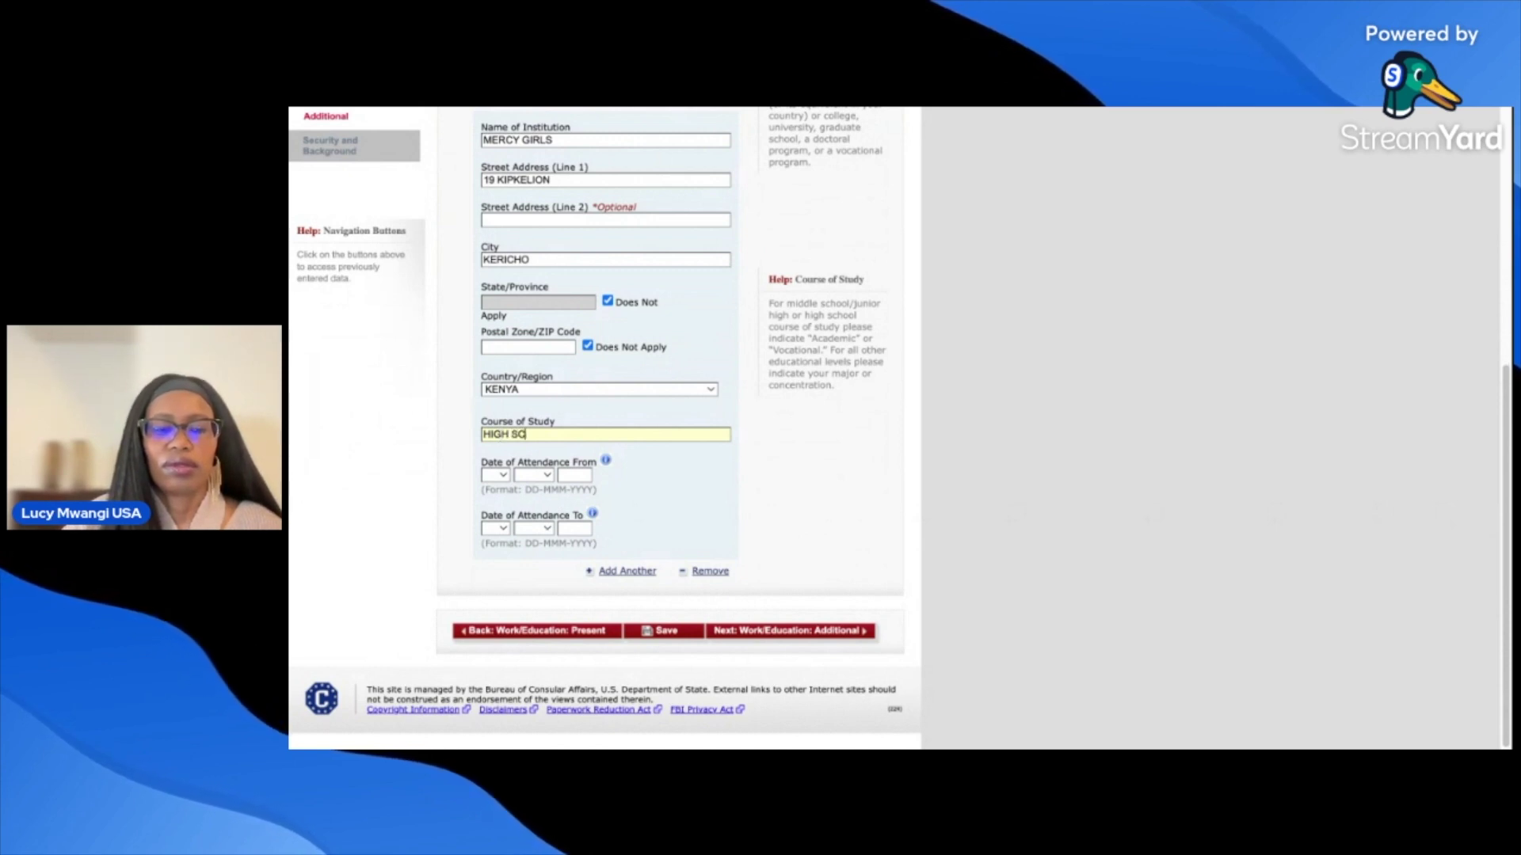
{"action": "type", "text": "HOOL"}
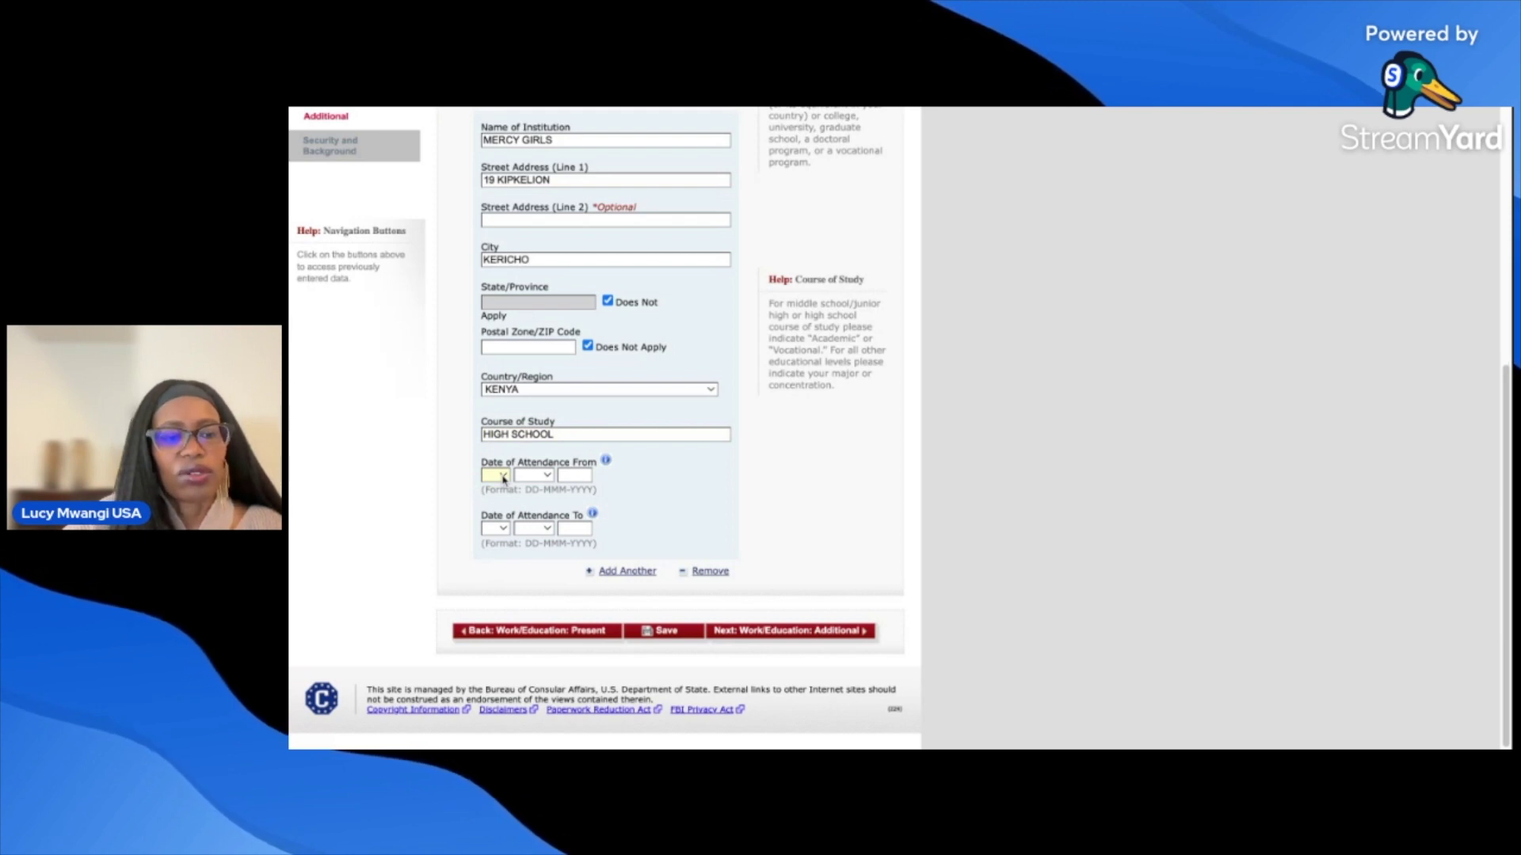
{"action": "type", "text": "05"}
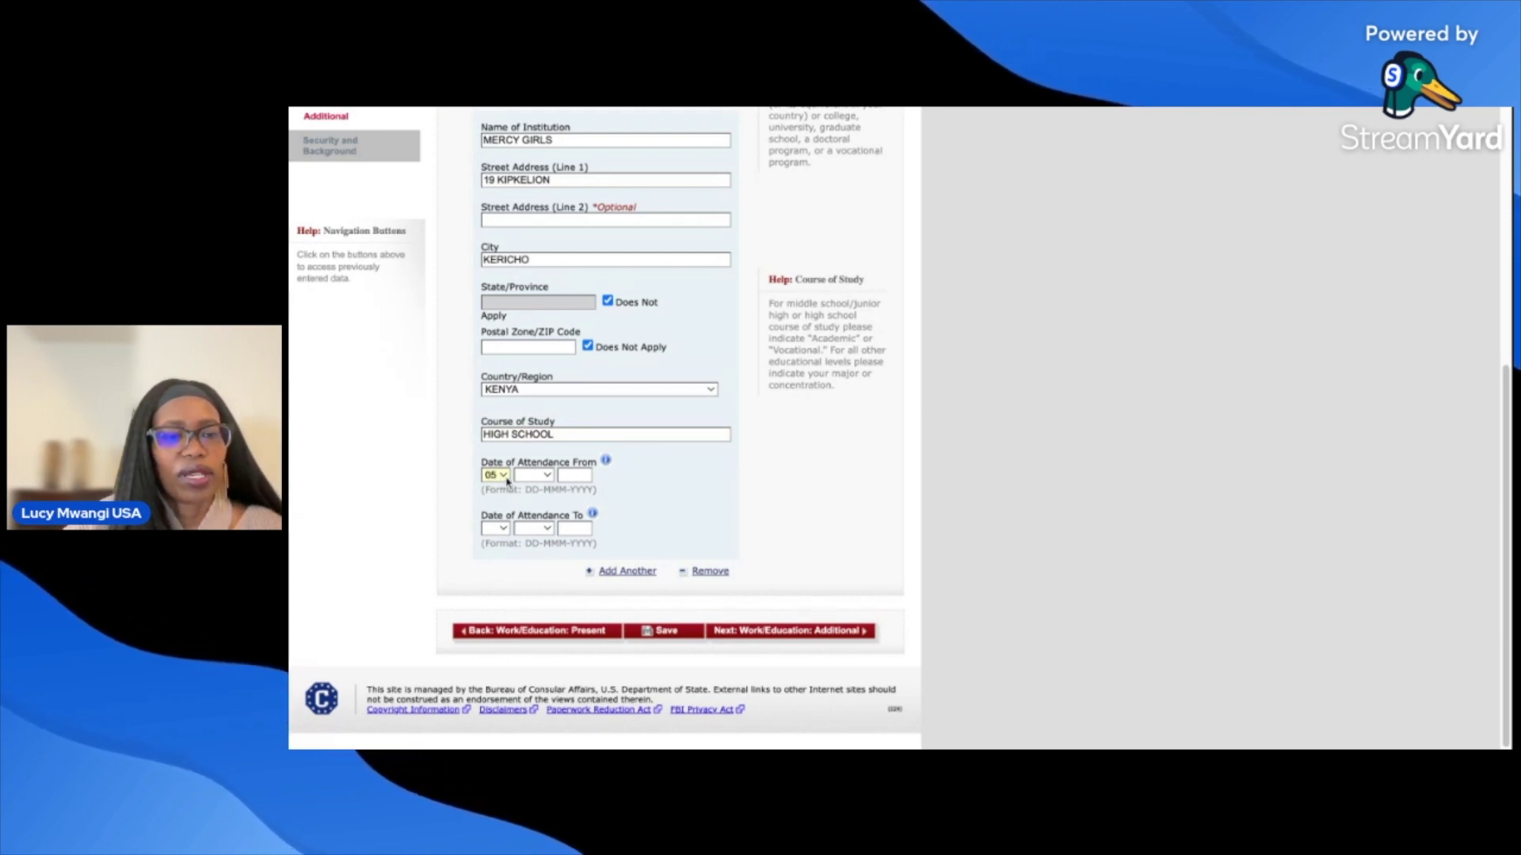
{"action": "type", "text": "01"}
{"action": "left_click", "coordinate": [534, 476]}
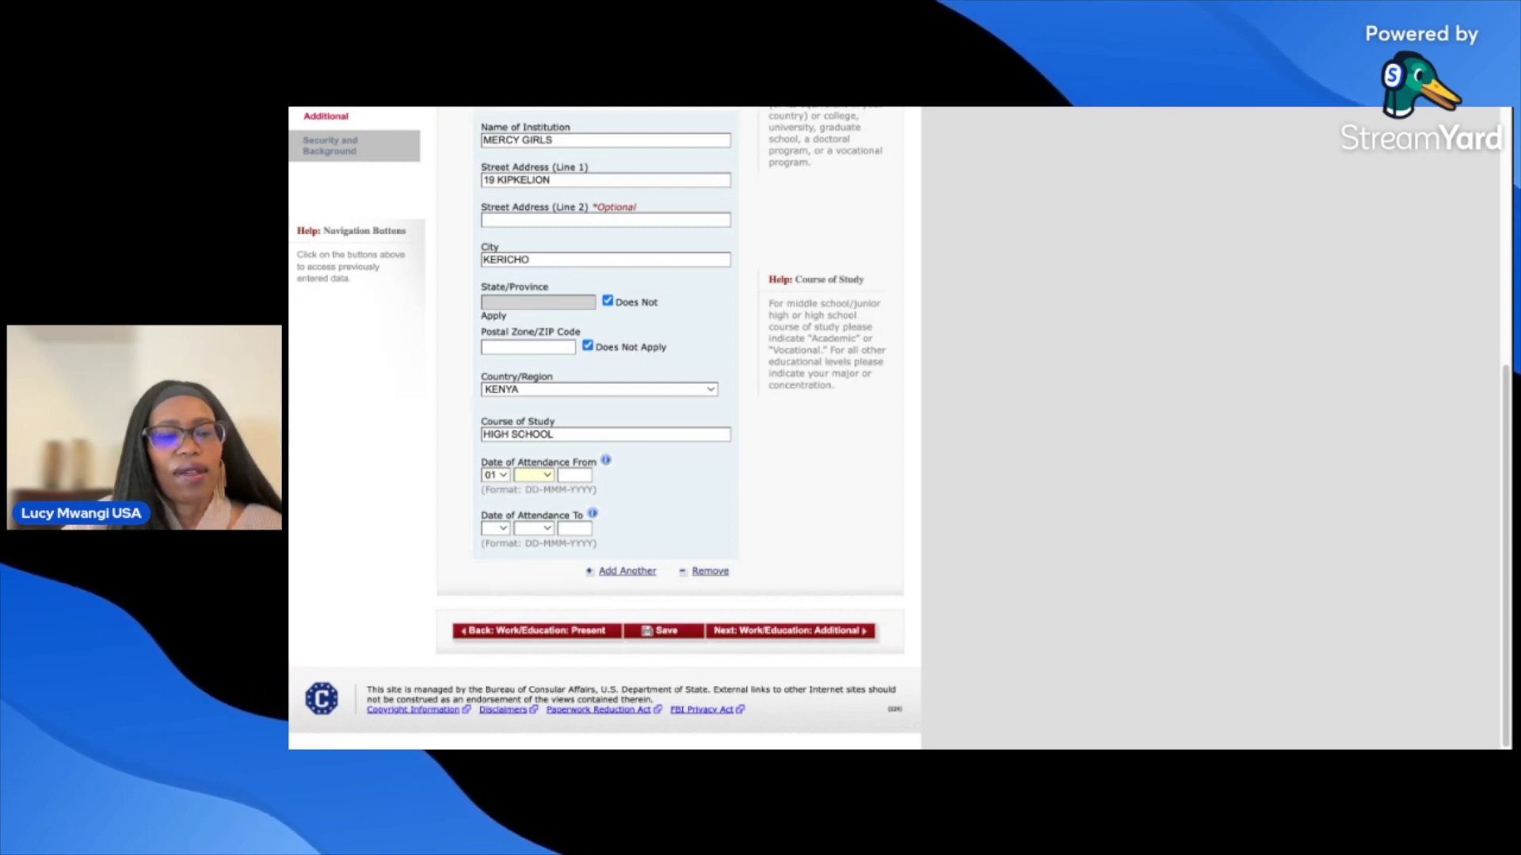
{"action": "type", "text": "m"}
{"action": "left_click", "coordinate": [567, 476]}
{"action": "type", "text": "19"}
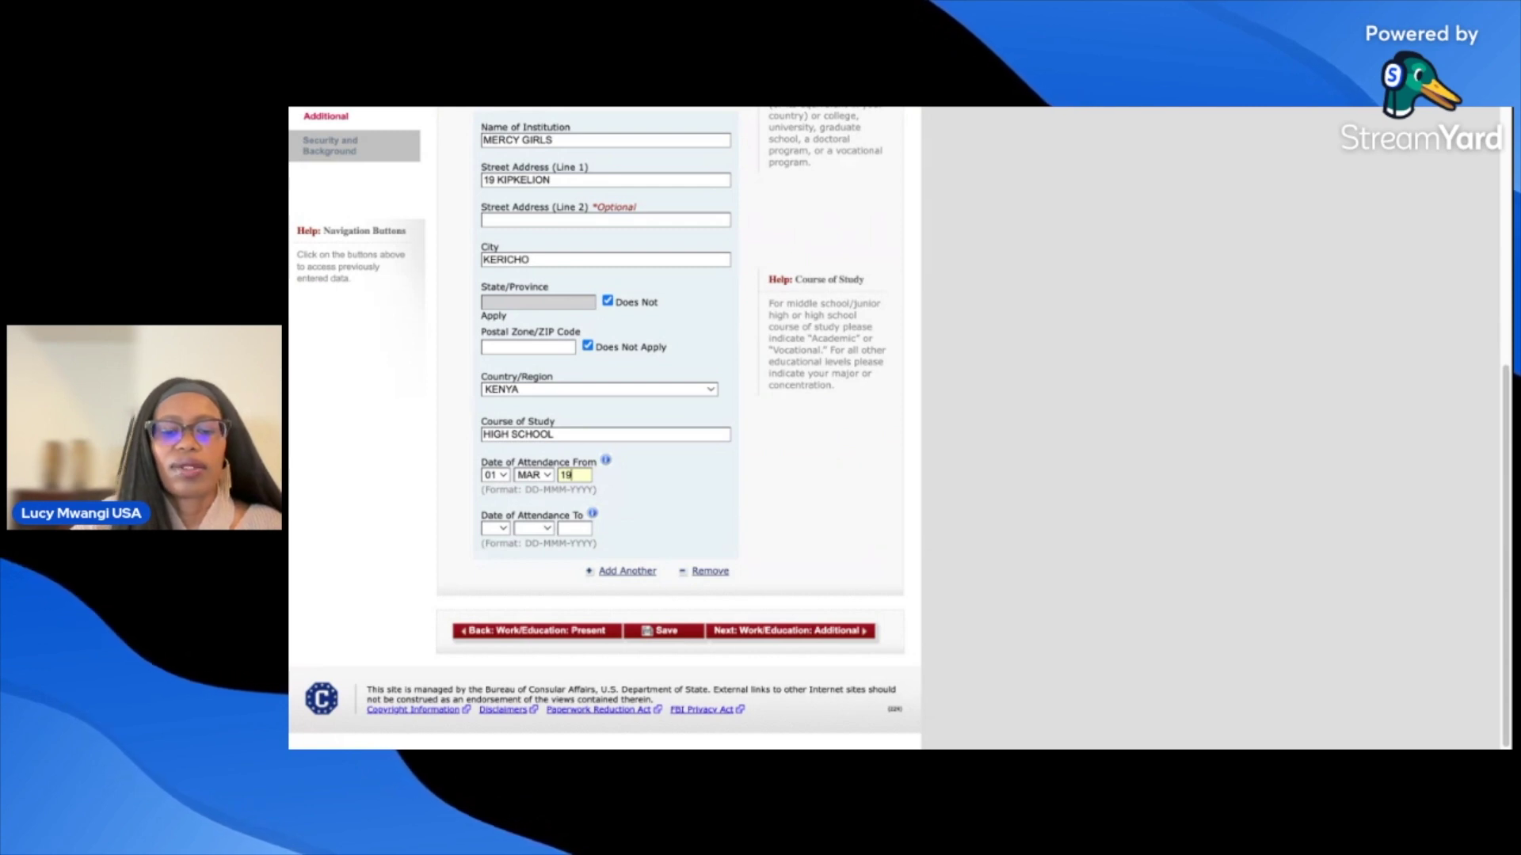
{"action": "type", "text": "96"}
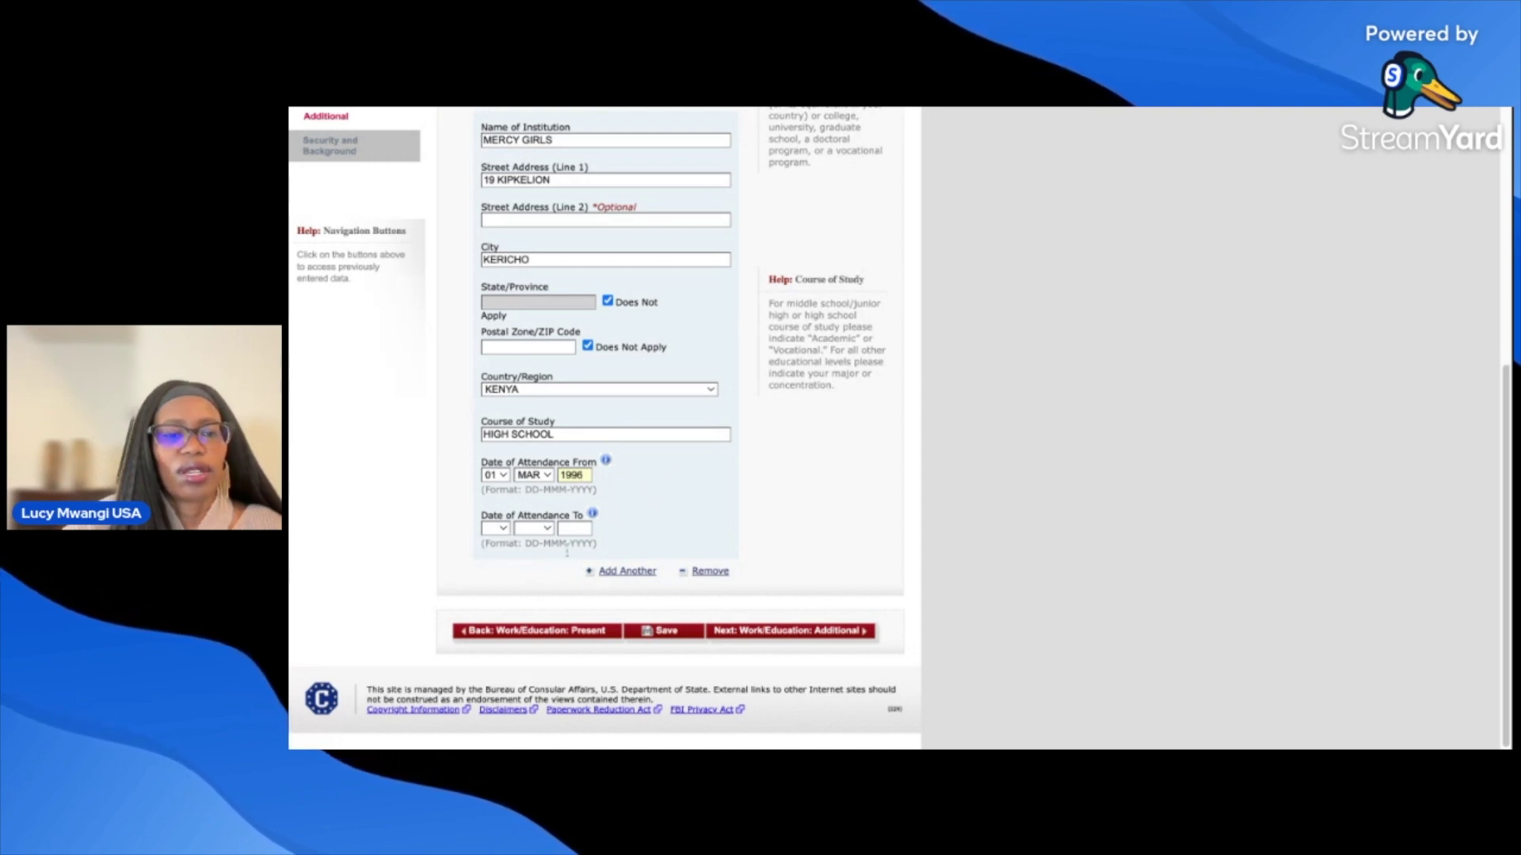
Step: Set the attendance end date to day 11, month NOV, and begin the year
{"action": "left_click", "coordinate": [502, 534]}
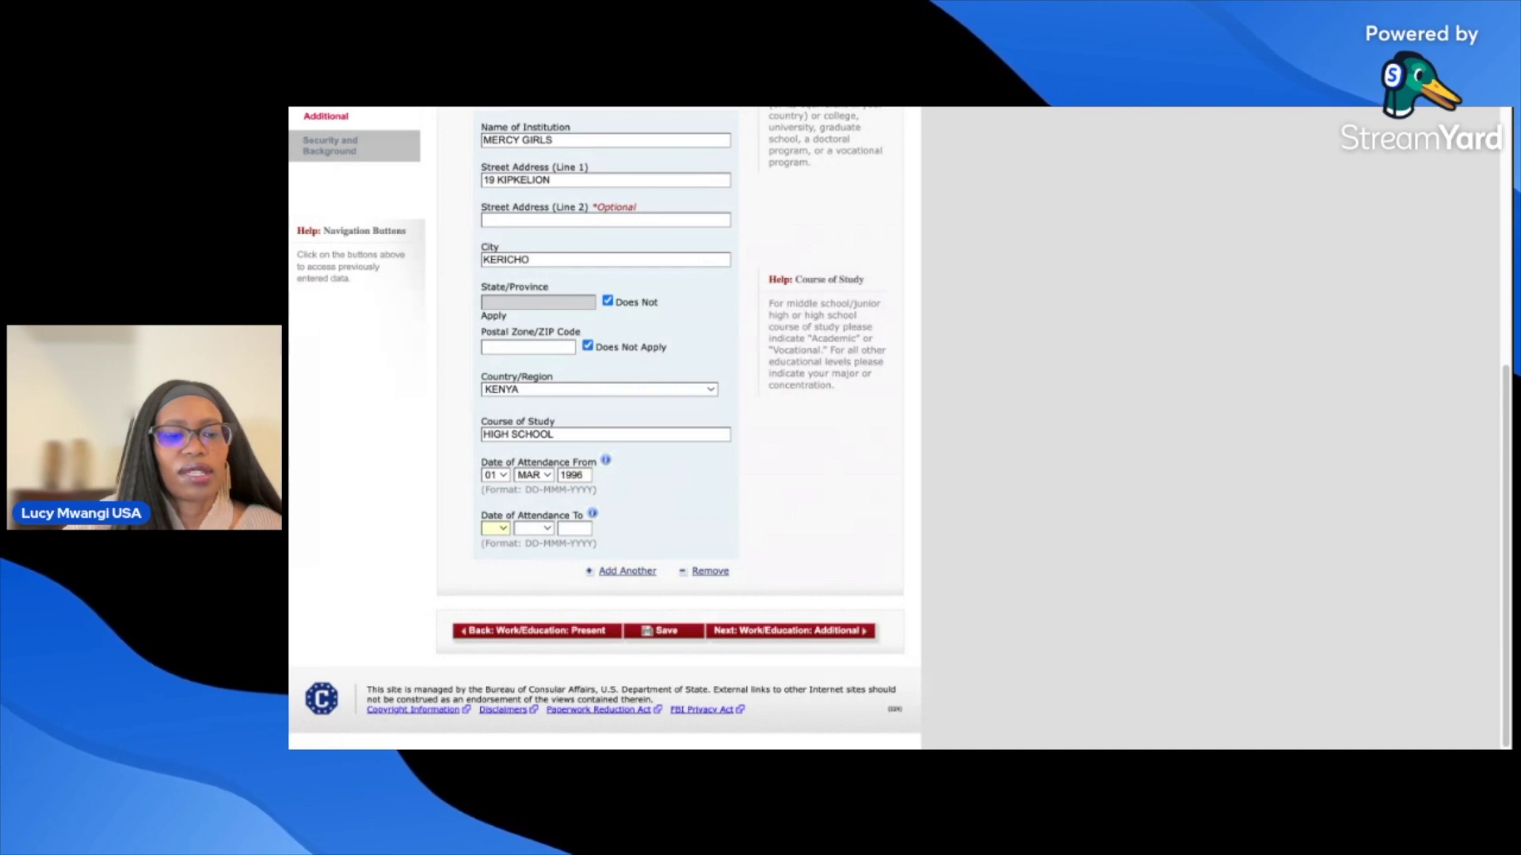
{"action": "type", "text": "11"}
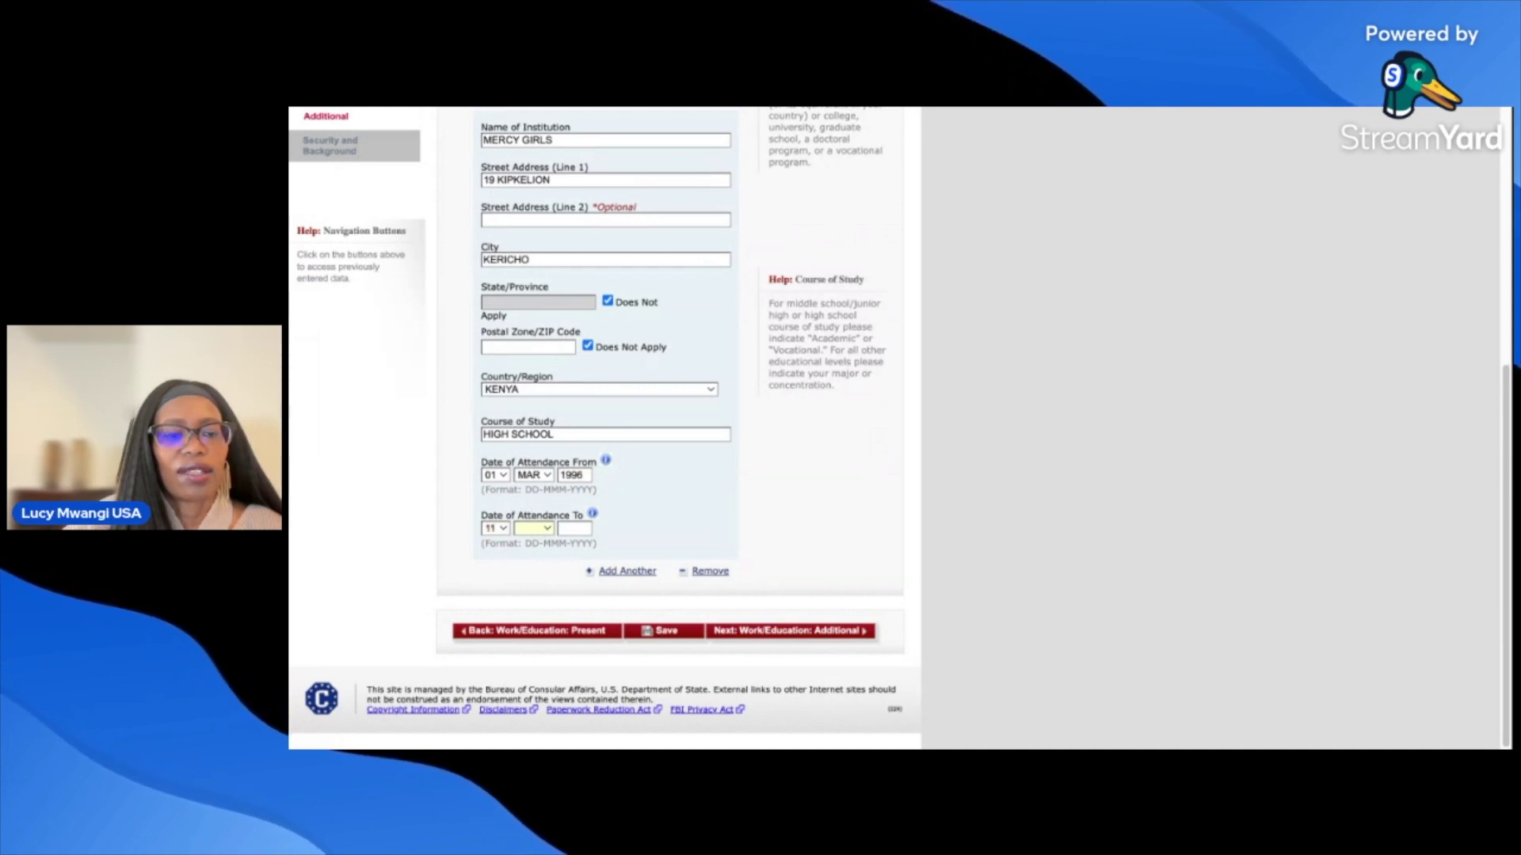
{"action": "type", "text": "nov"}
{"action": "left_click", "coordinate": [574, 529]}
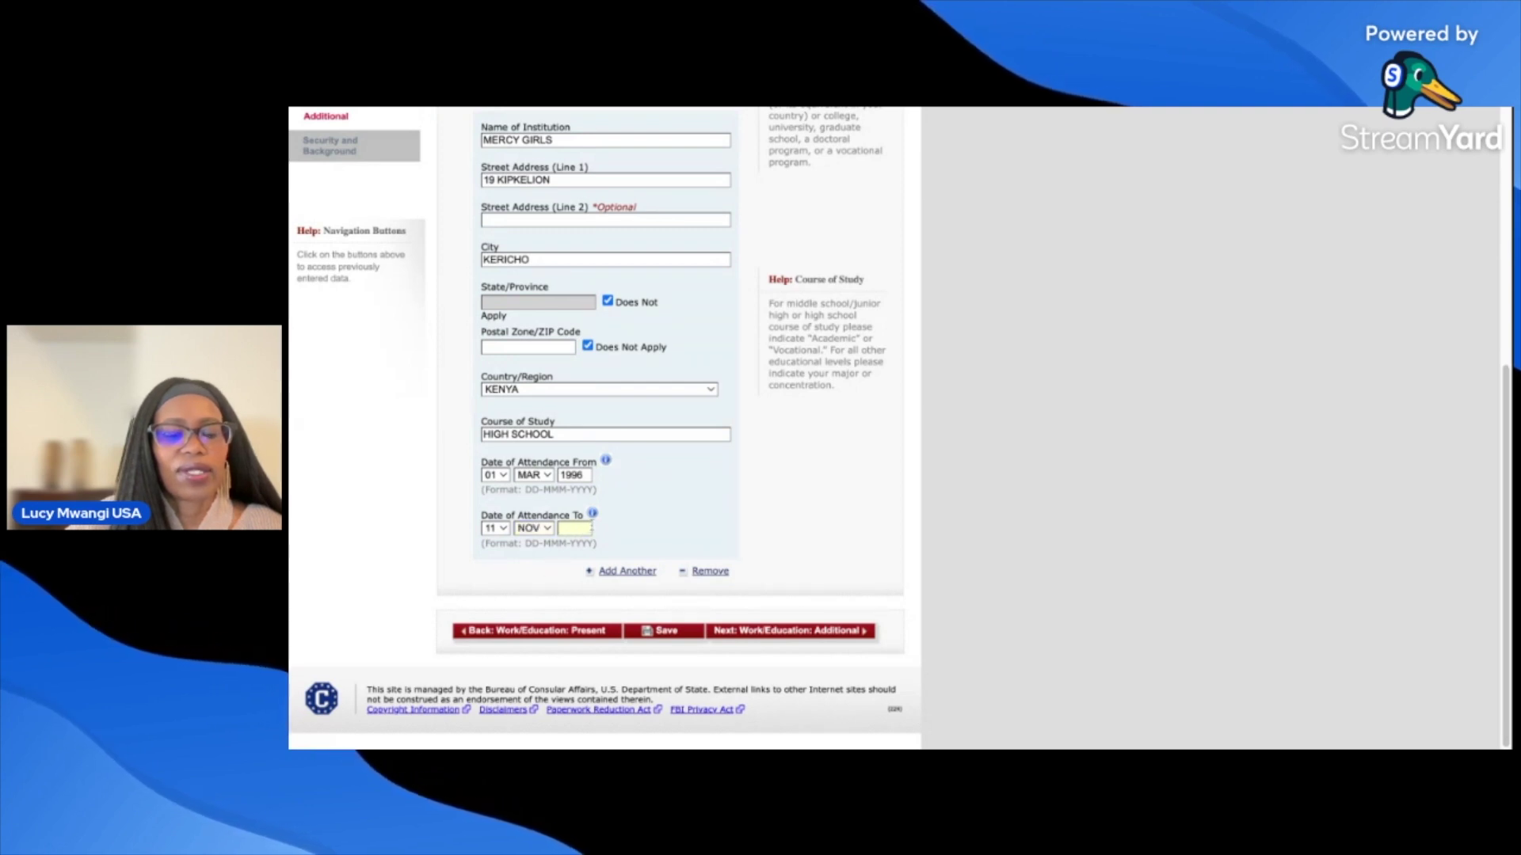
{"action": "type", "text": "20"}
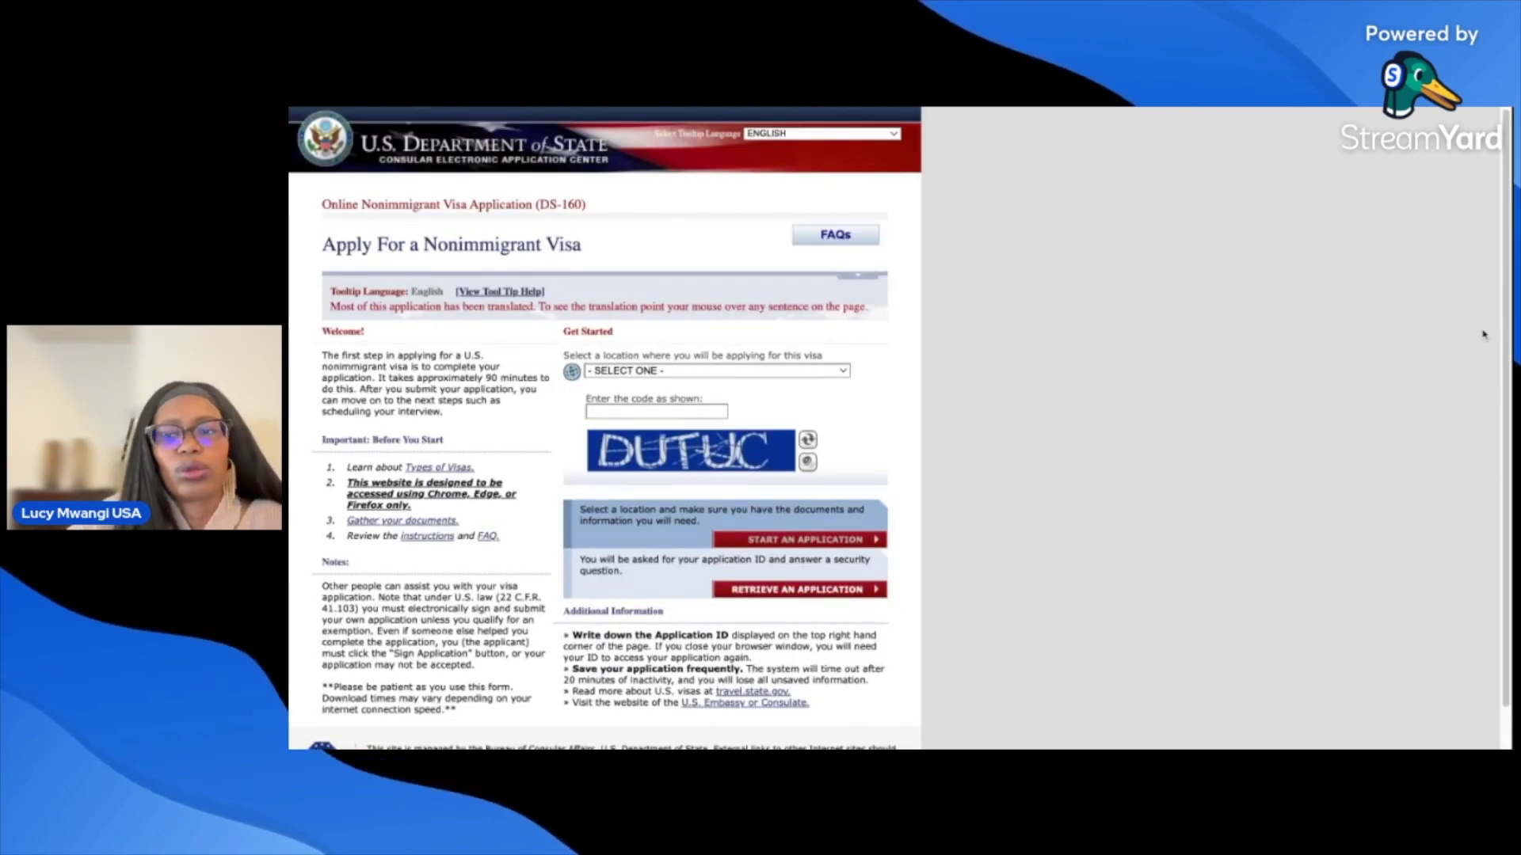
Step: Choose KENYA, NAIROBI as the application location and type the on-screen security code
{"action": "scroll", "coordinate": [1507, 291], "scroll_direction": "down", "scroll_amount": 2}
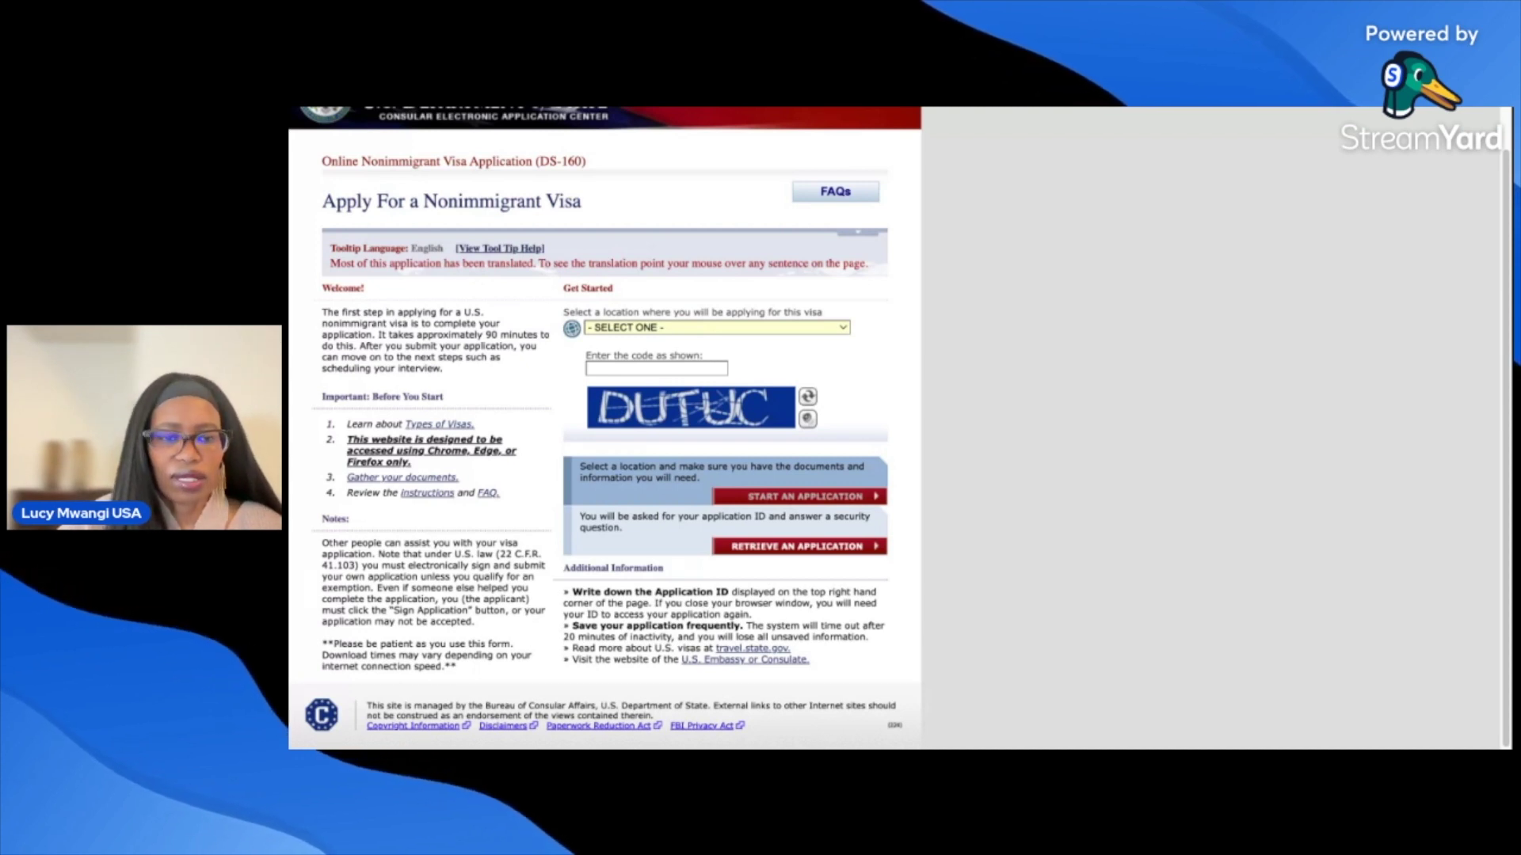
{"action": "left_click", "coordinate": [647, 445]}
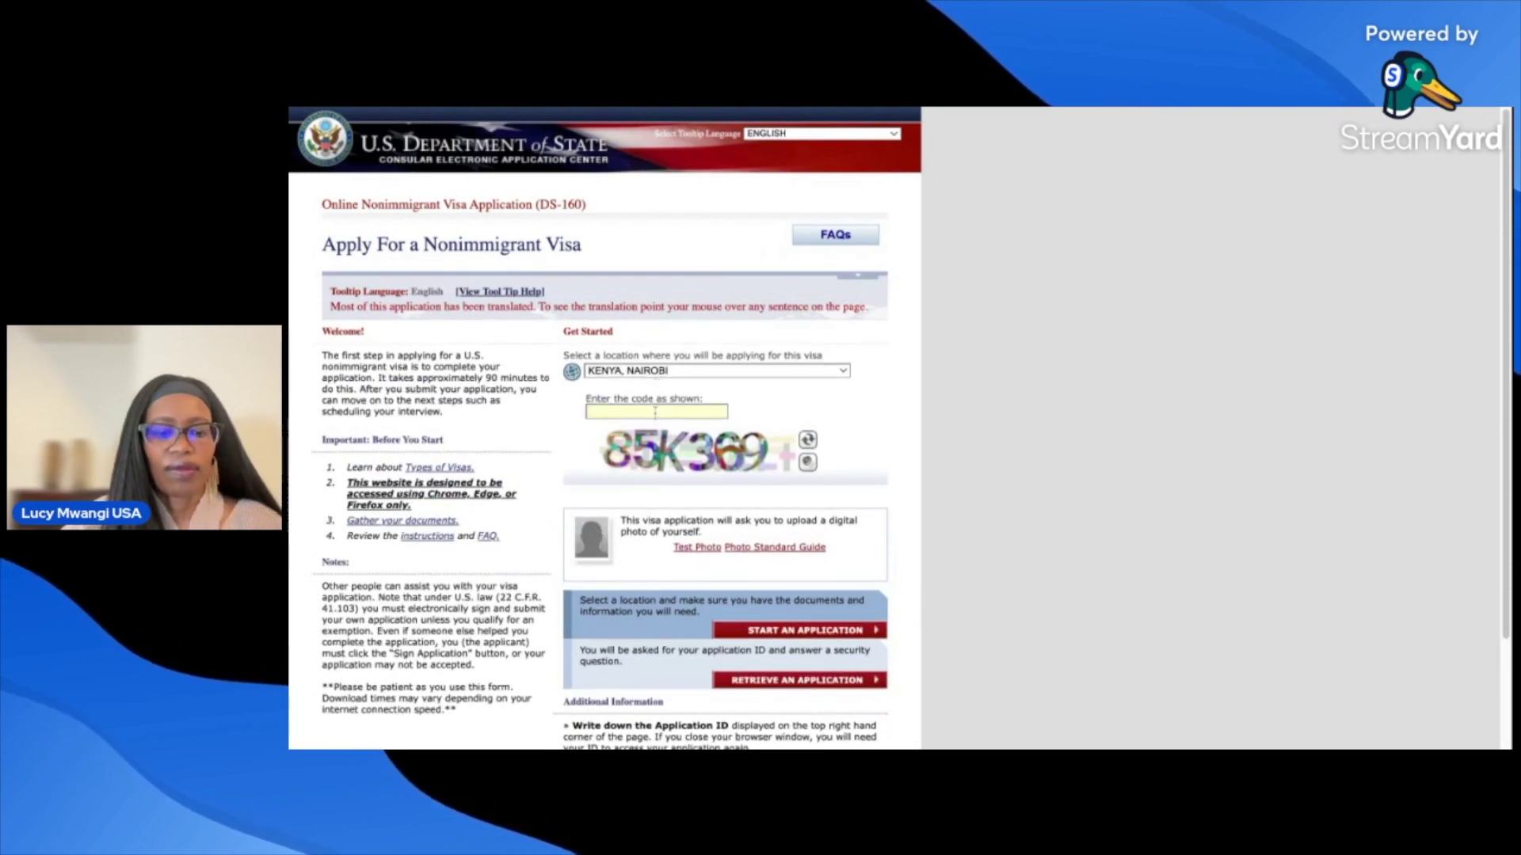
{"action": "type", "text": "85K3"}
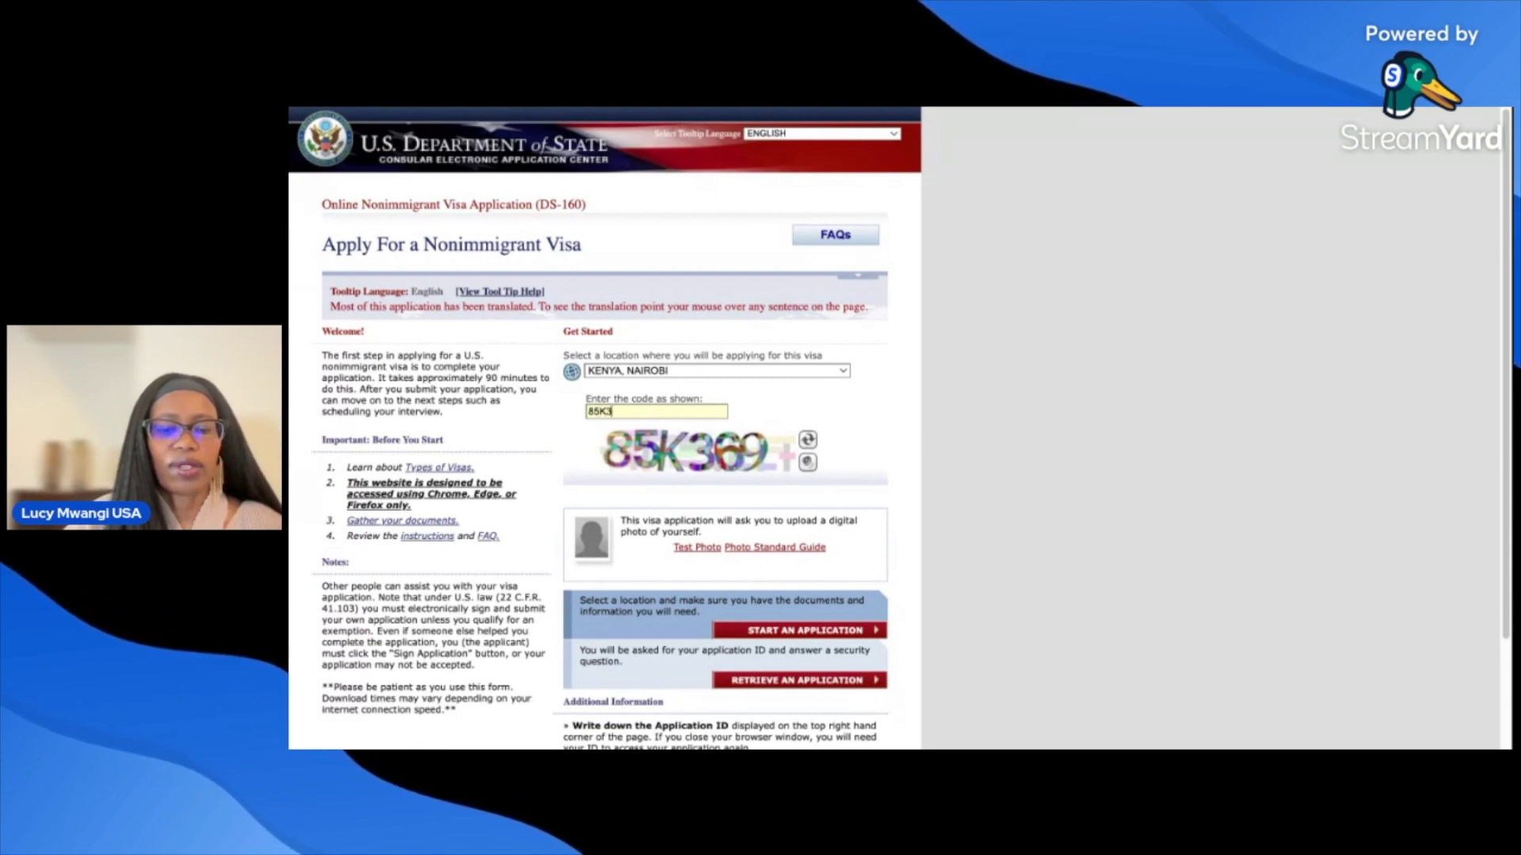
{"action": "type", "text": "6"}
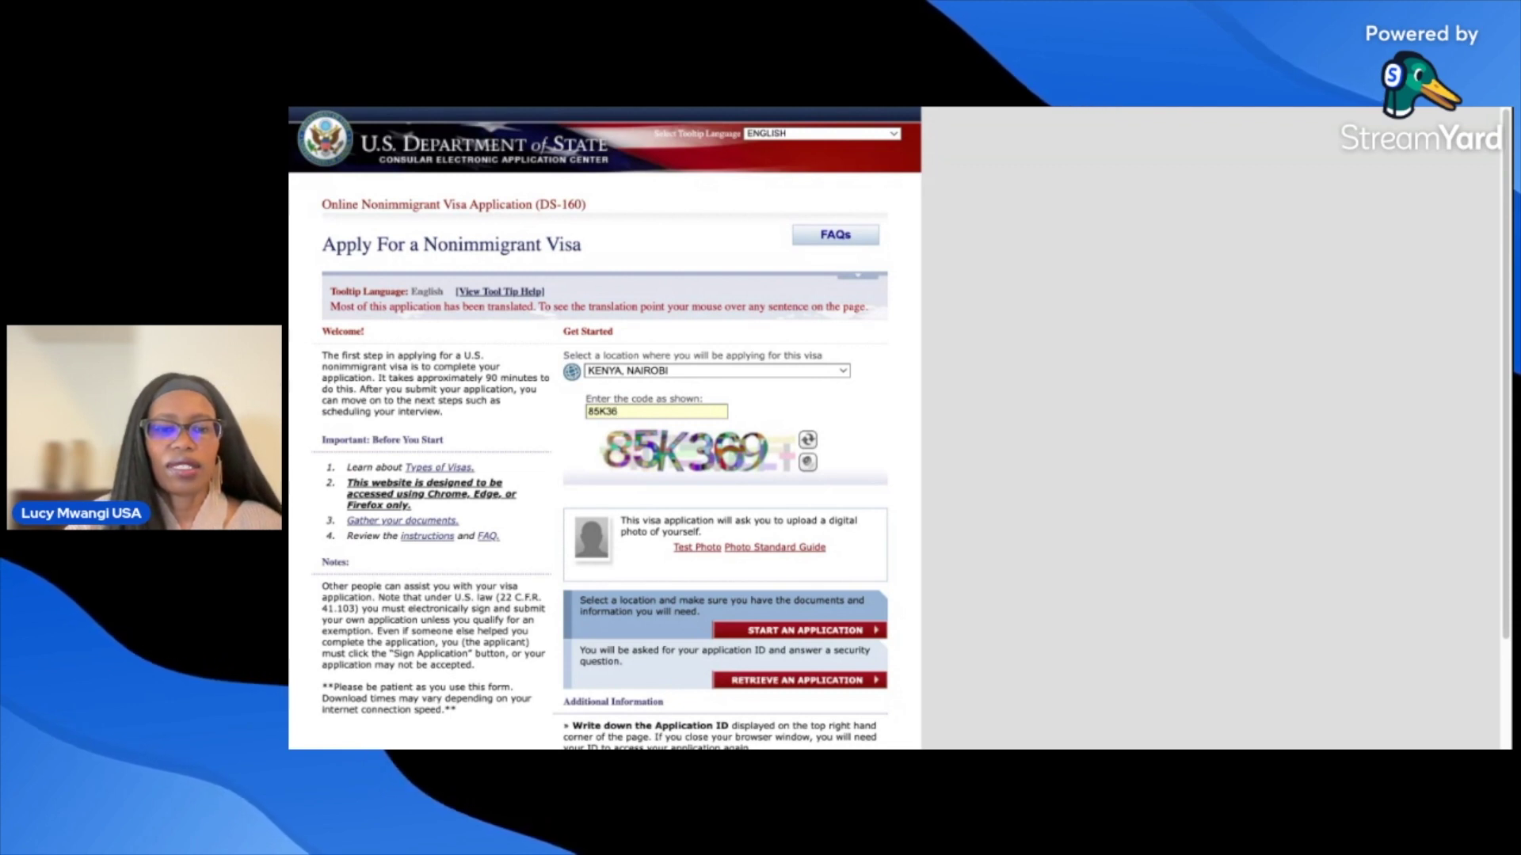
{"action": "type", "text": "9"}
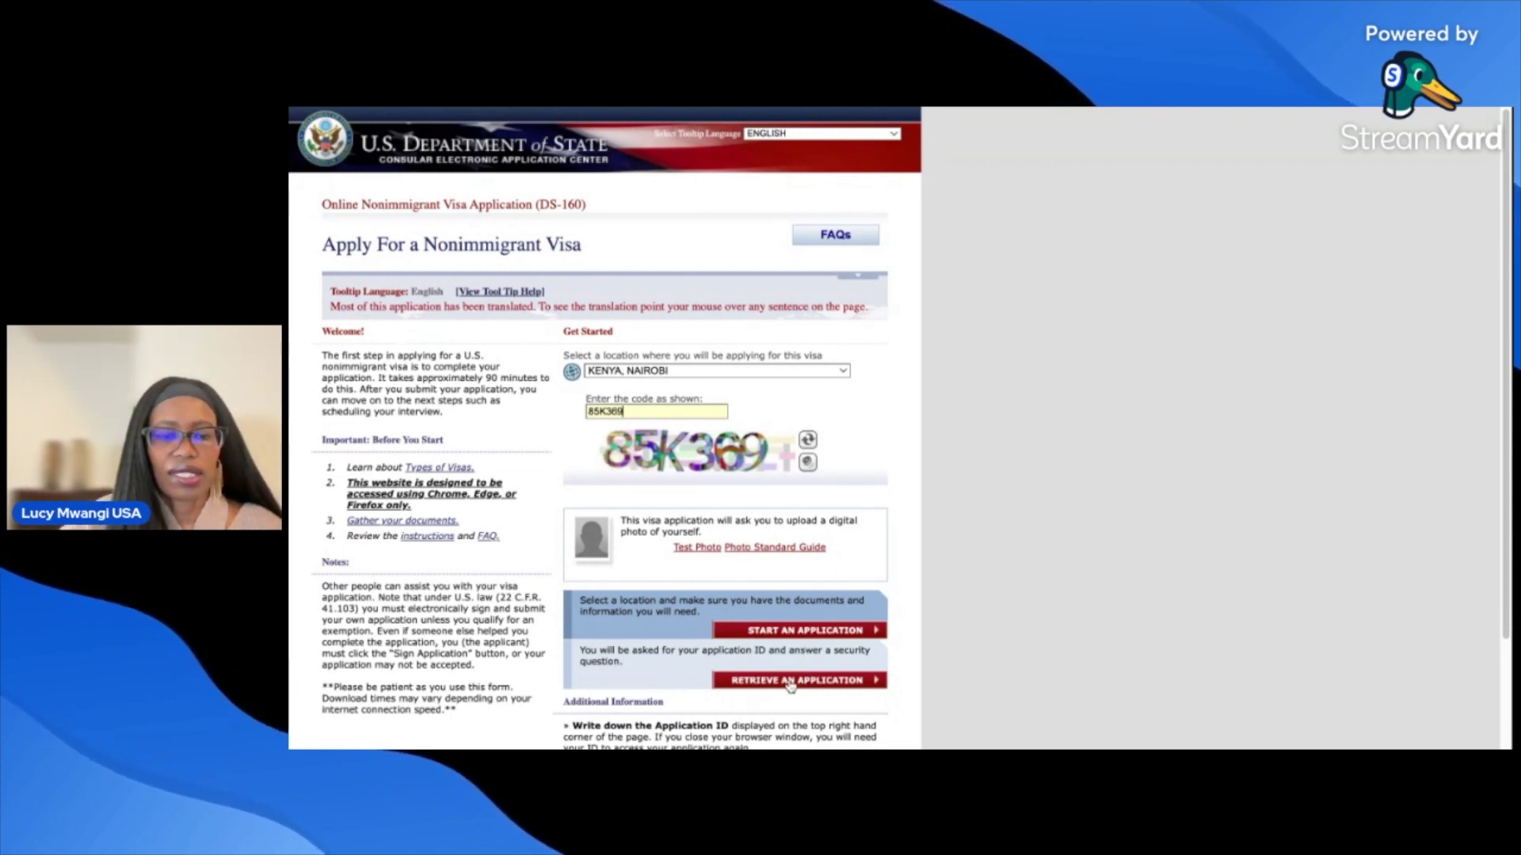
Step: Retrieve the saved application using the pasted Application ID
{"action": "left_click", "coordinate": [839, 632]}
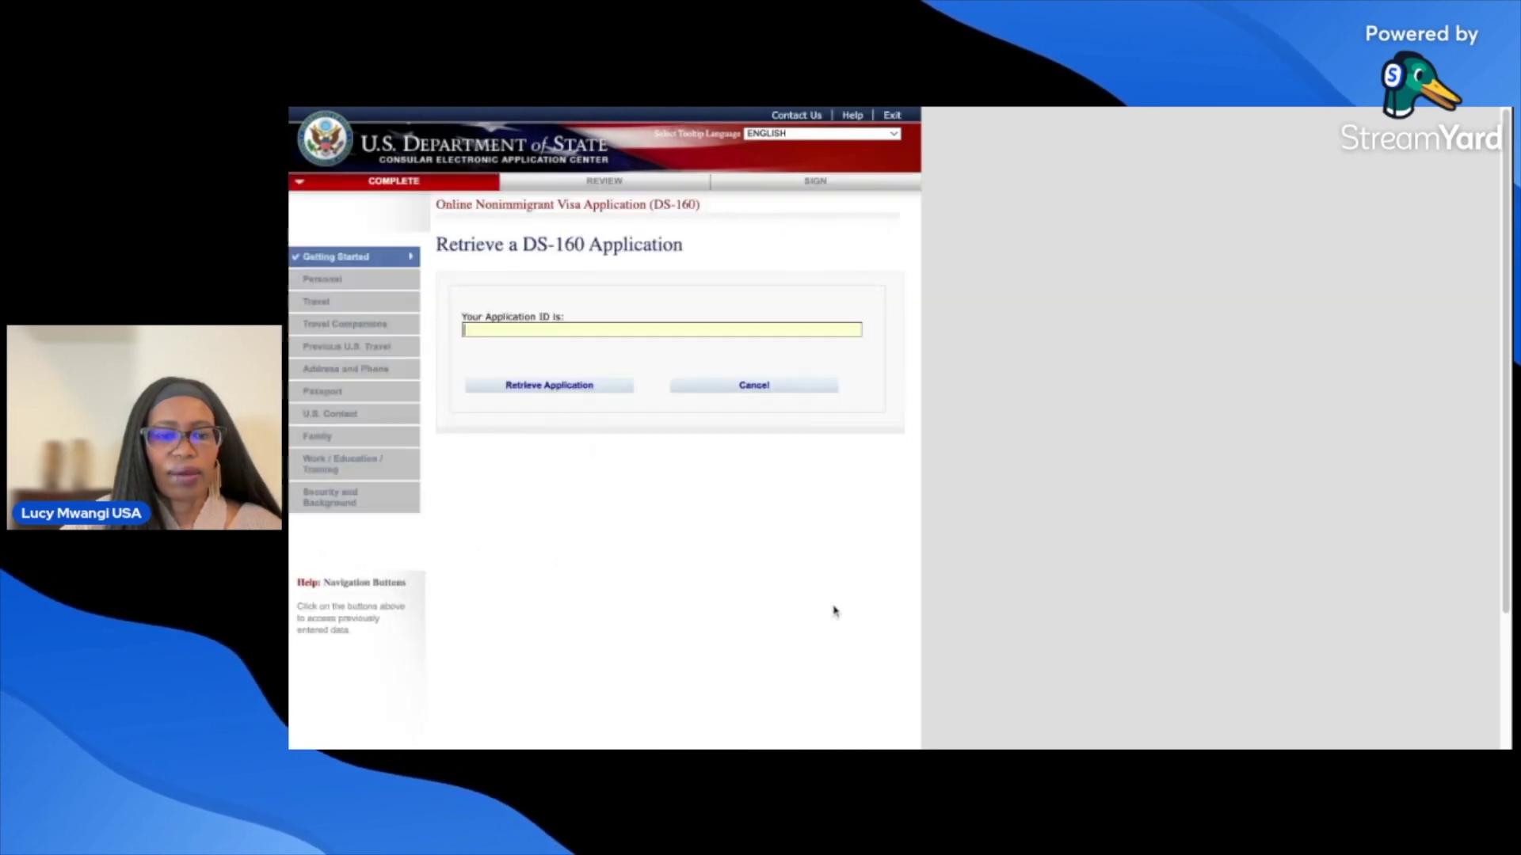
{"action": "left_click", "coordinate": [545, 330]}
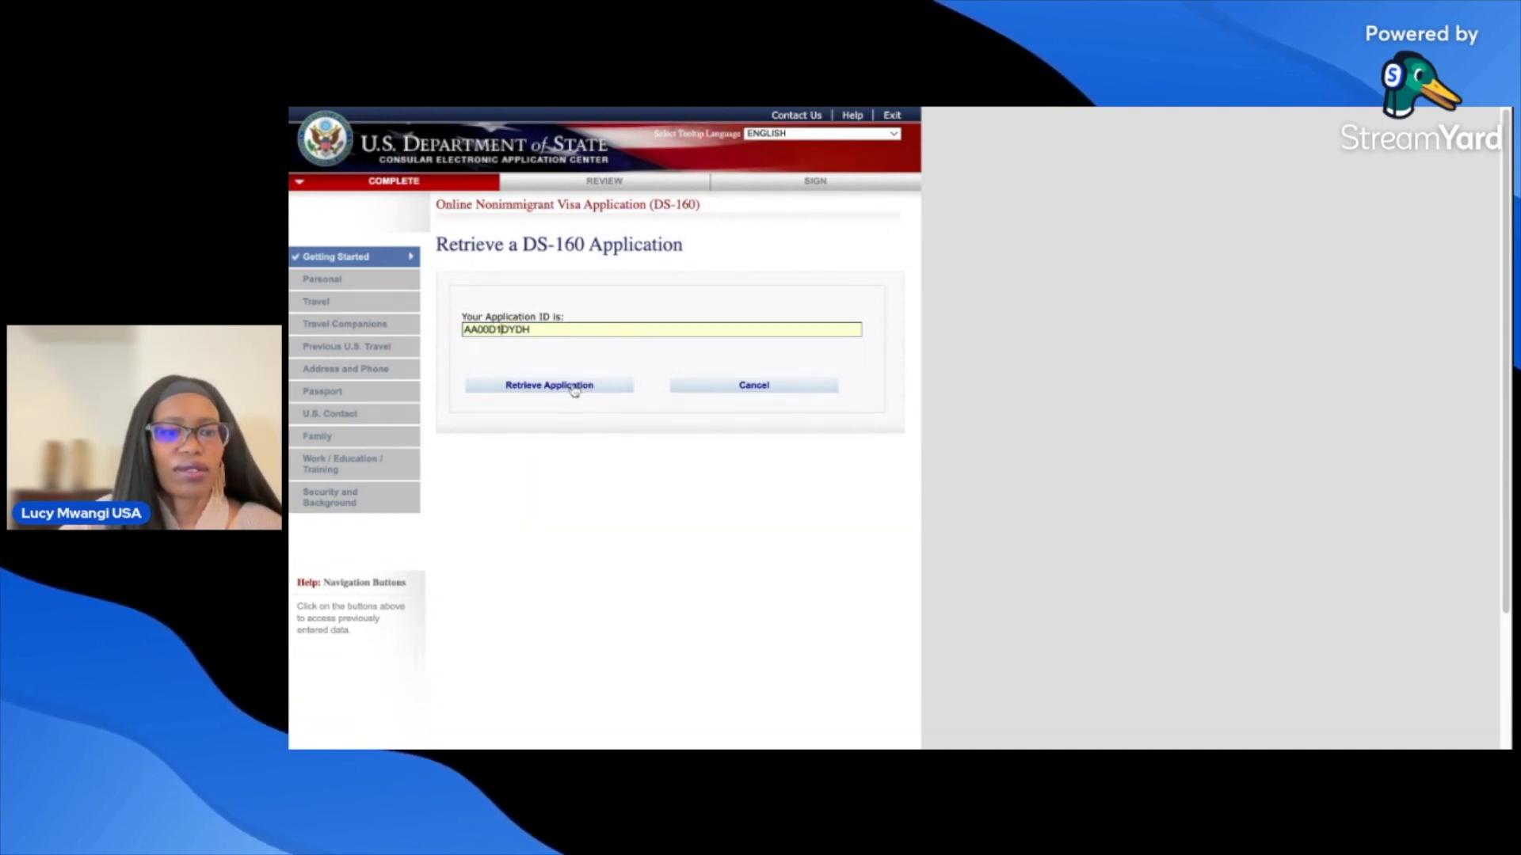
{"action": "left_click", "coordinate": [602, 385]}
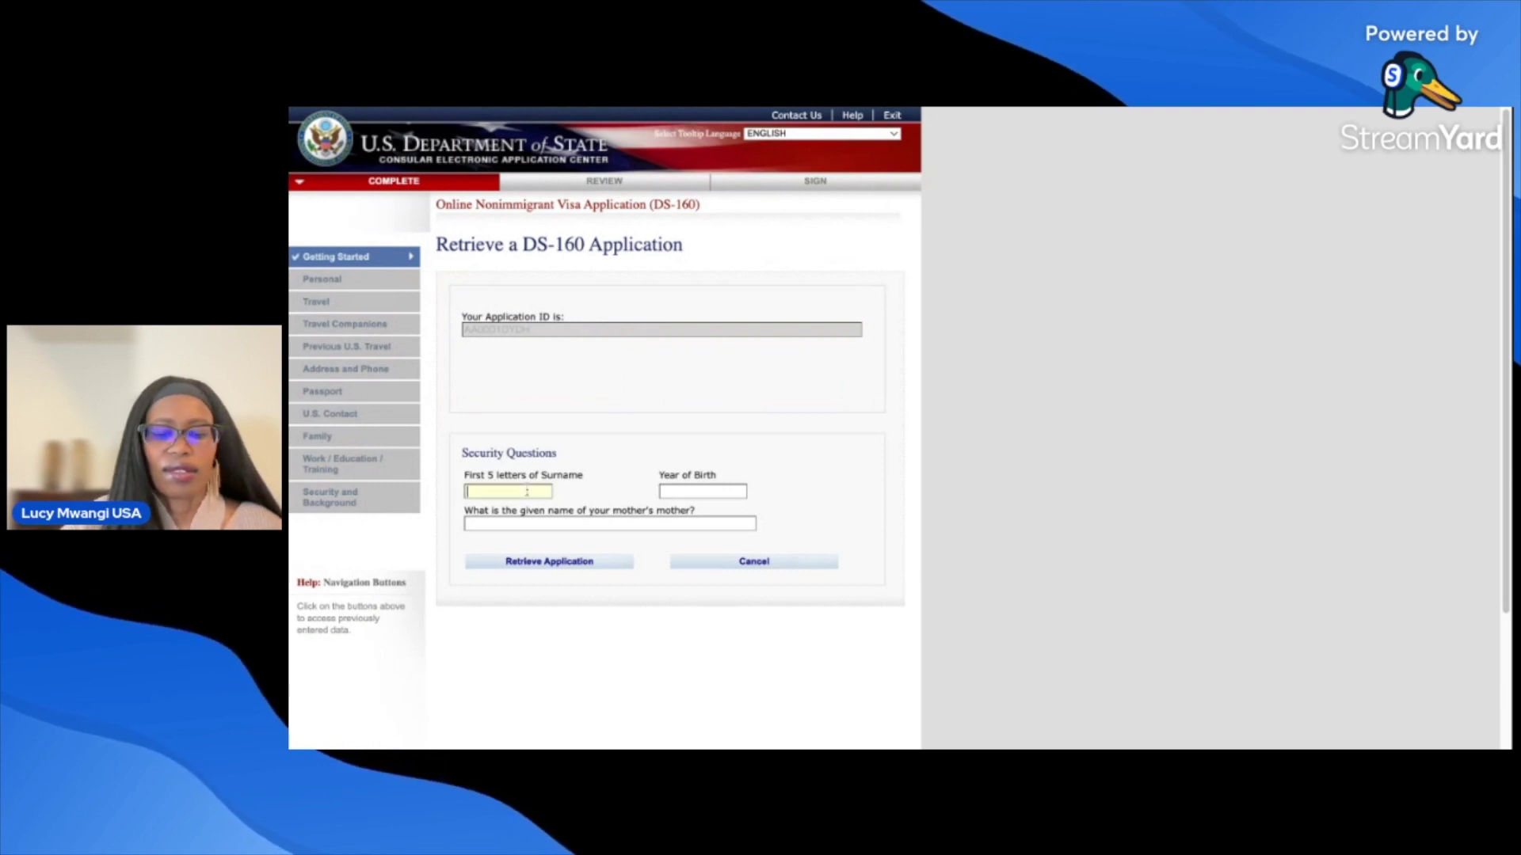
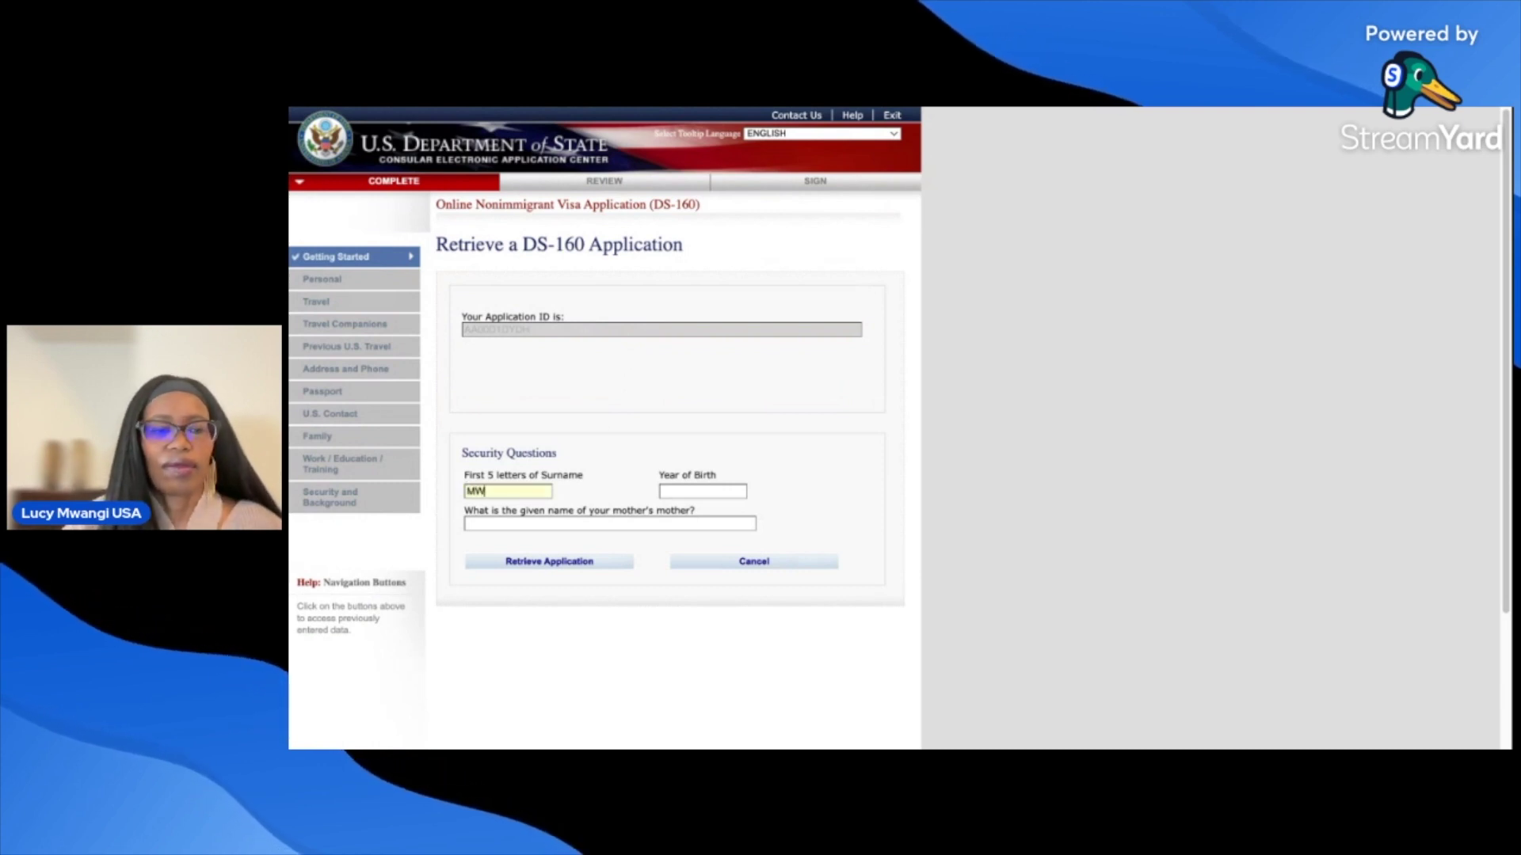
Step: Answer the three security questions and continue to the Previous Work/Education page
{"action": "left_click", "coordinate": [704, 493]}
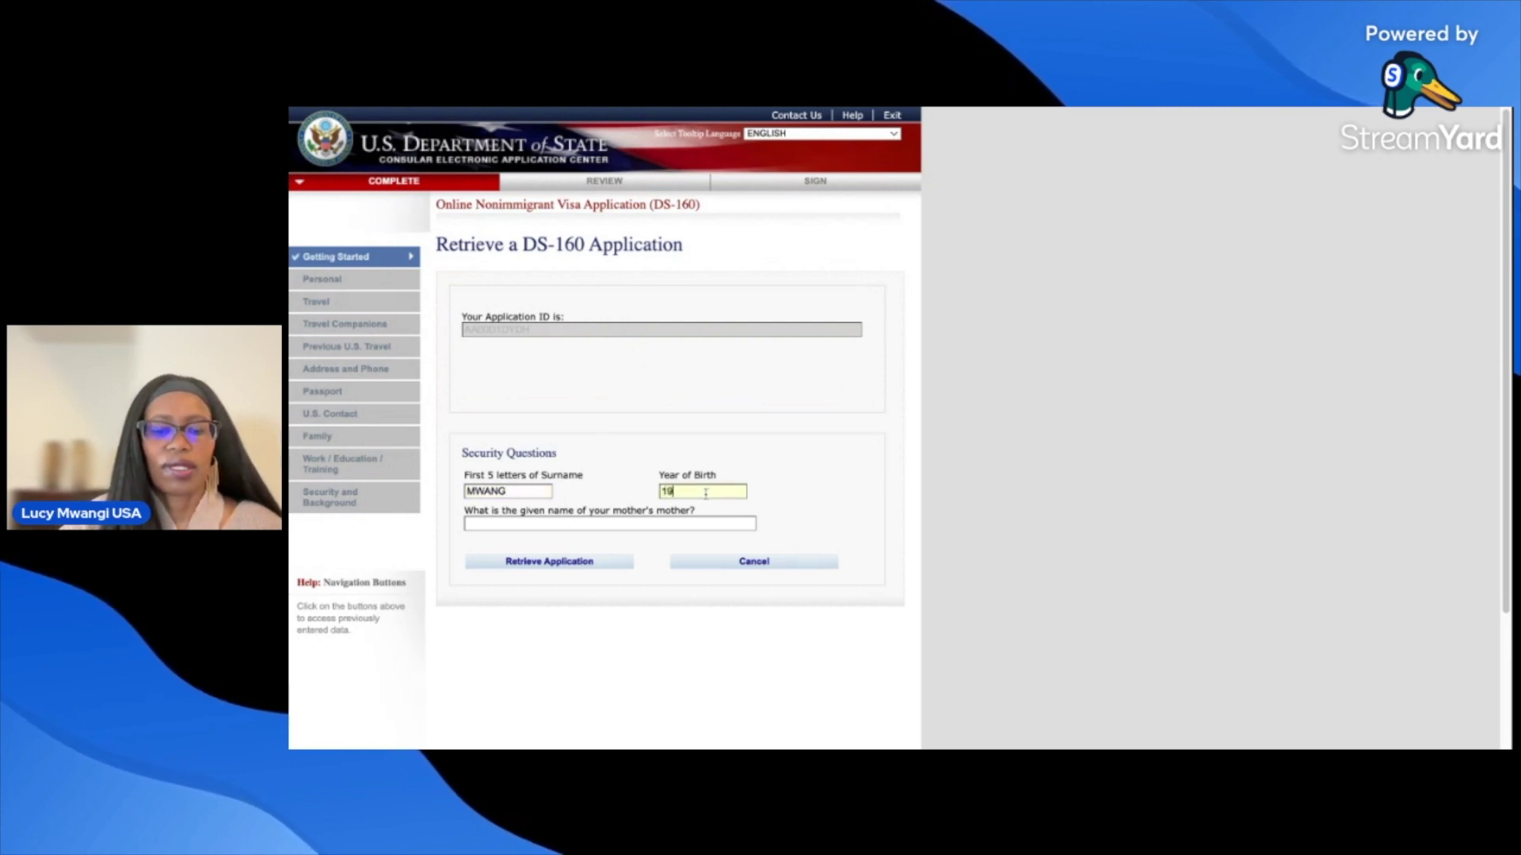
{"action": "left_click", "coordinate": [603, 526]}
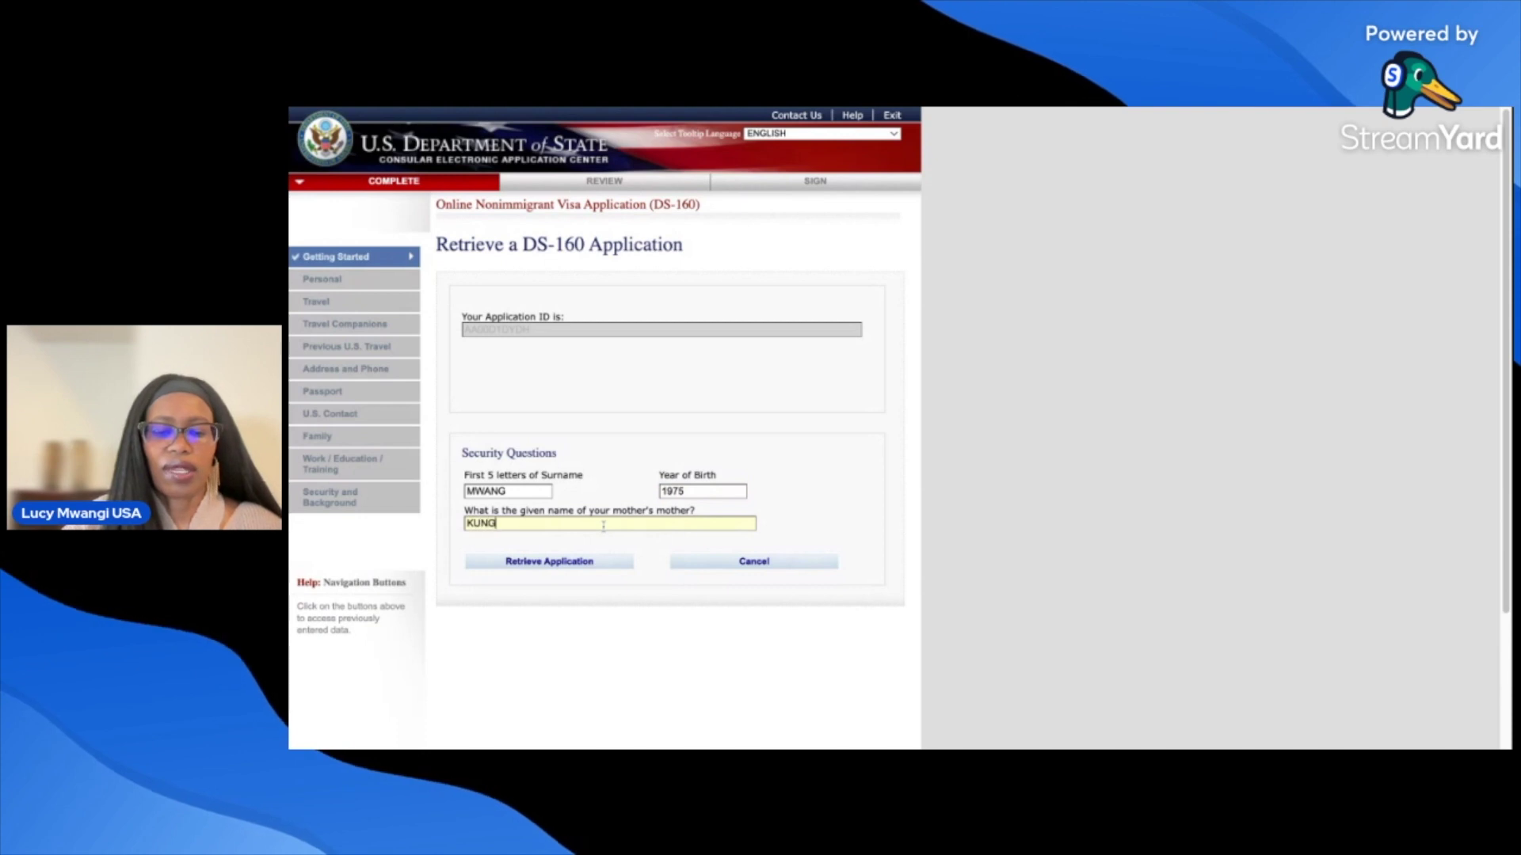
{"action": "left_click", "coordinate": [536, 564]}
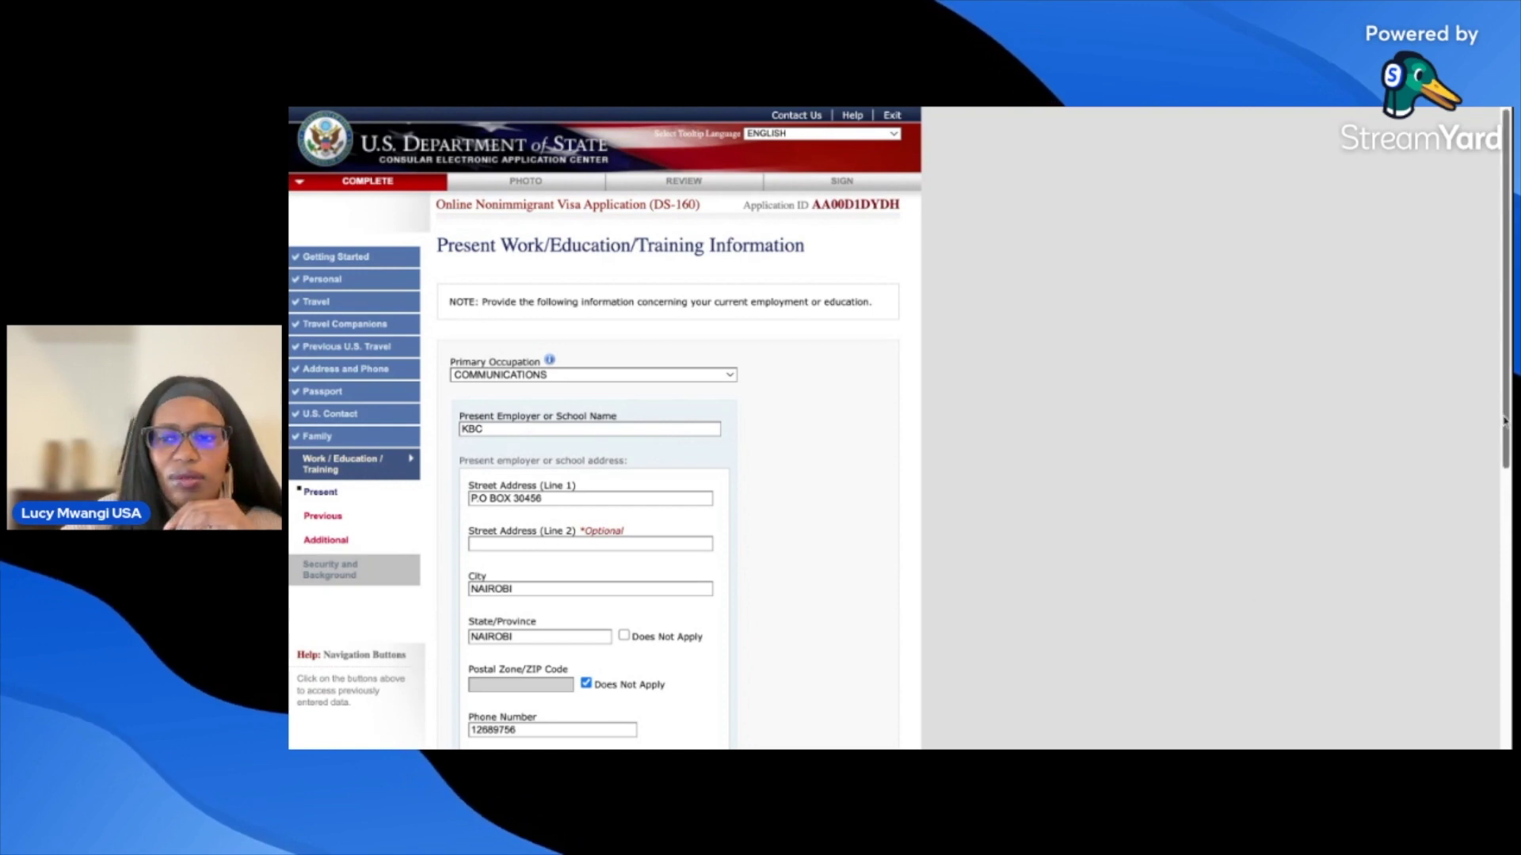
{"action": "scroll", "coordinate": [1505, 422], "scroll_direction": "down", "scroll_amount": 6}
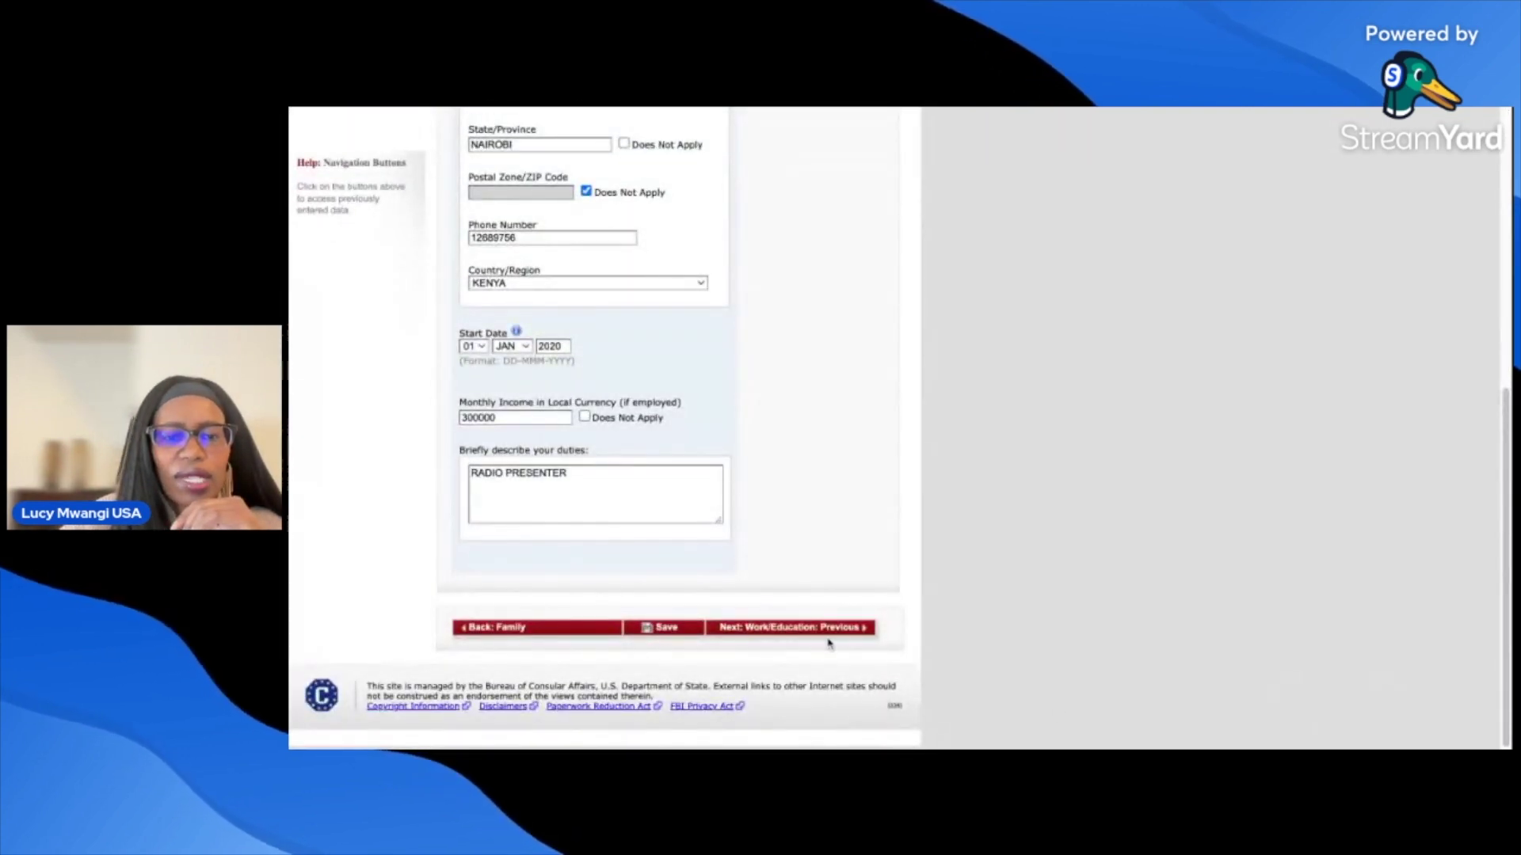
{"action": "left_click", "coordinate": [814, 628]}
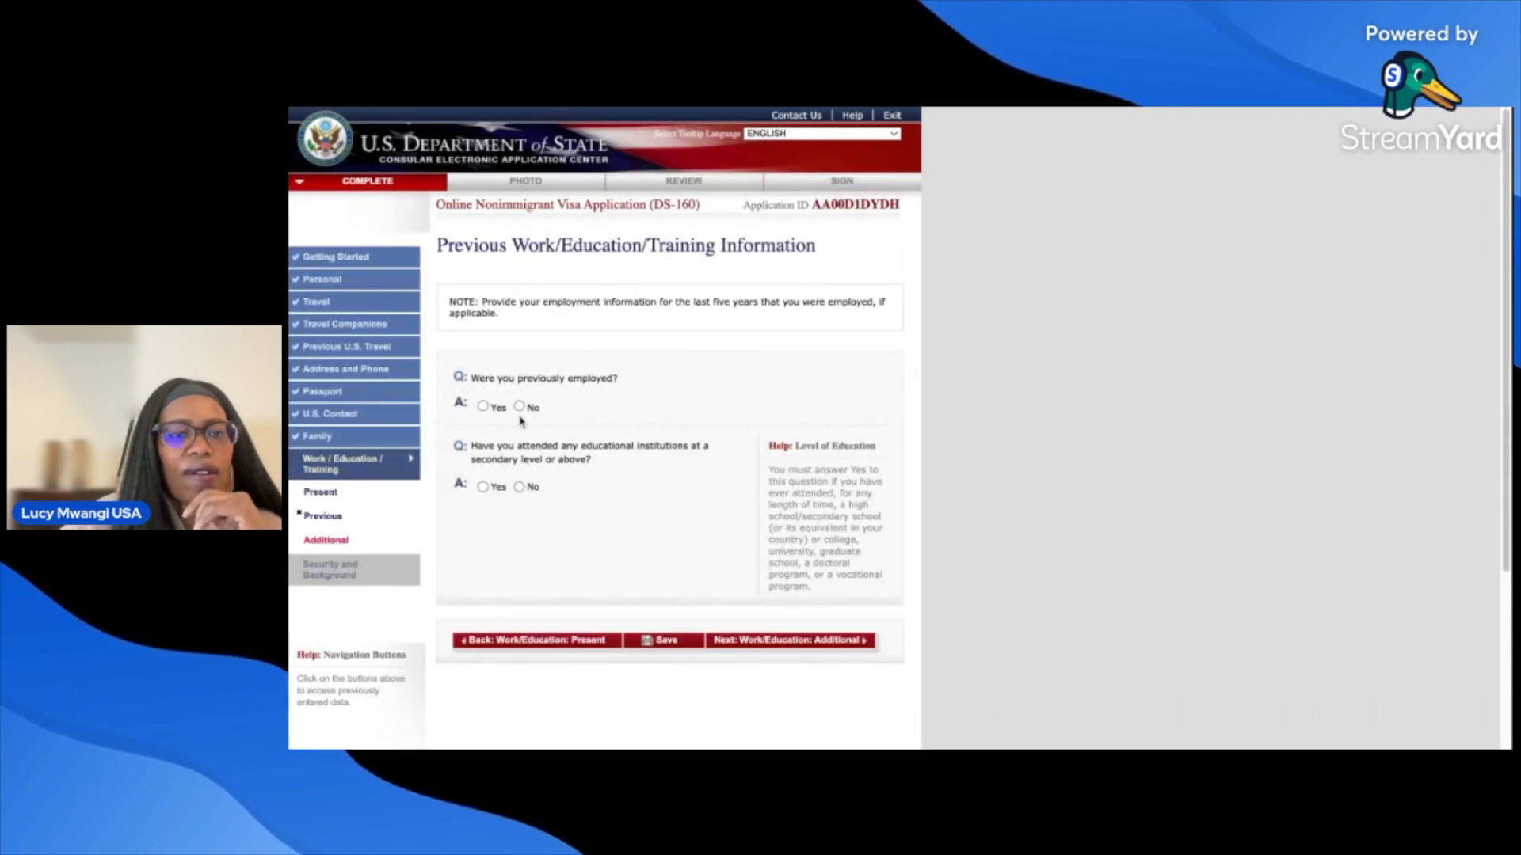
Step: Answer No to previous employment and Yes to education, entering MERCY GIRLS with street address P.O BOX
{"action": "left_click", "coordinate": [519, 406]}
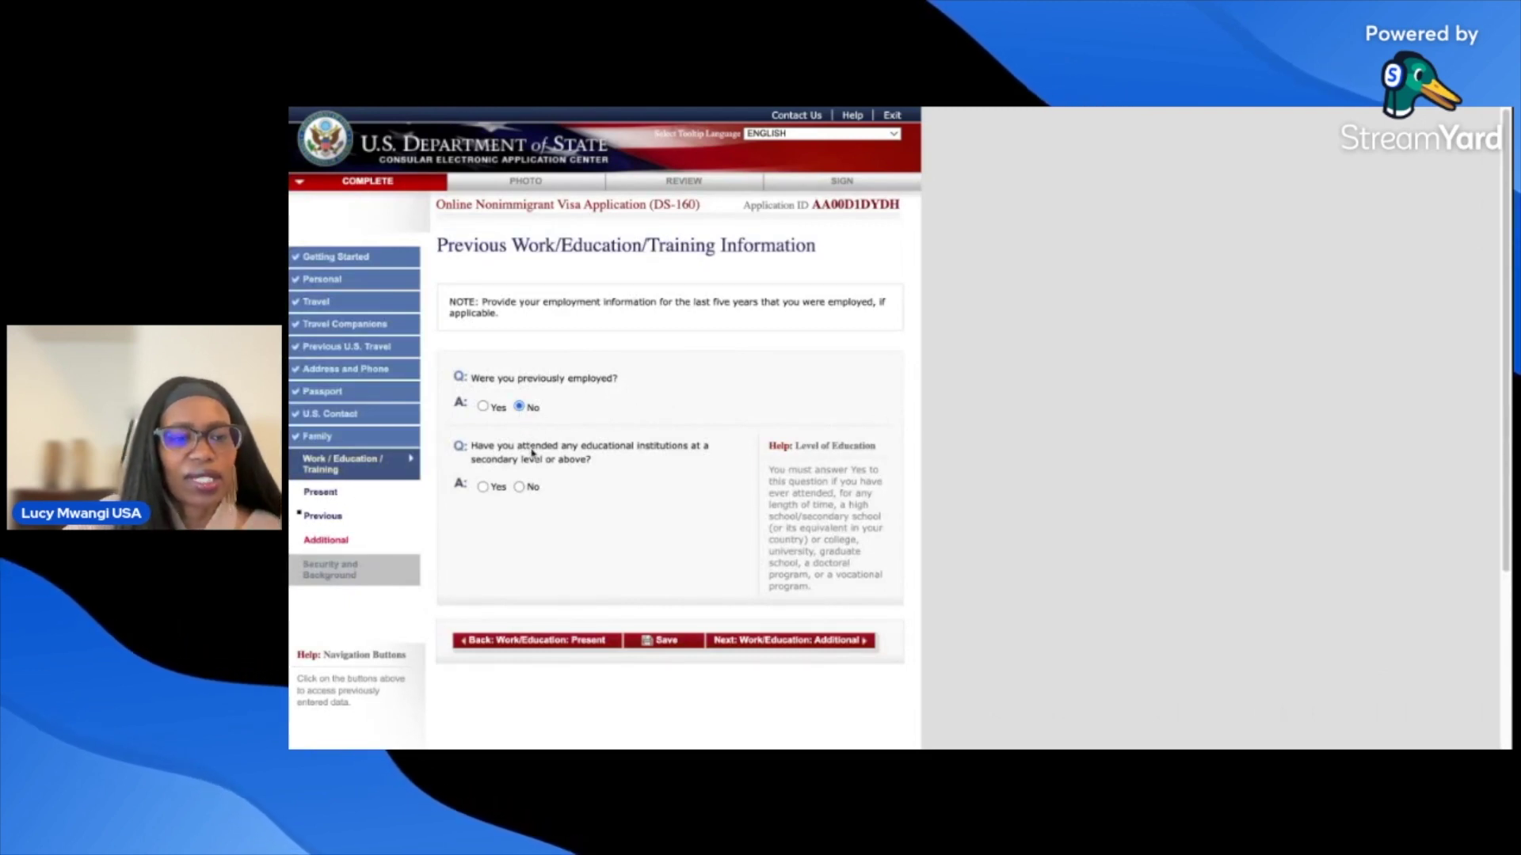
{"action": "left_click", "coordinate": [483, 488]}
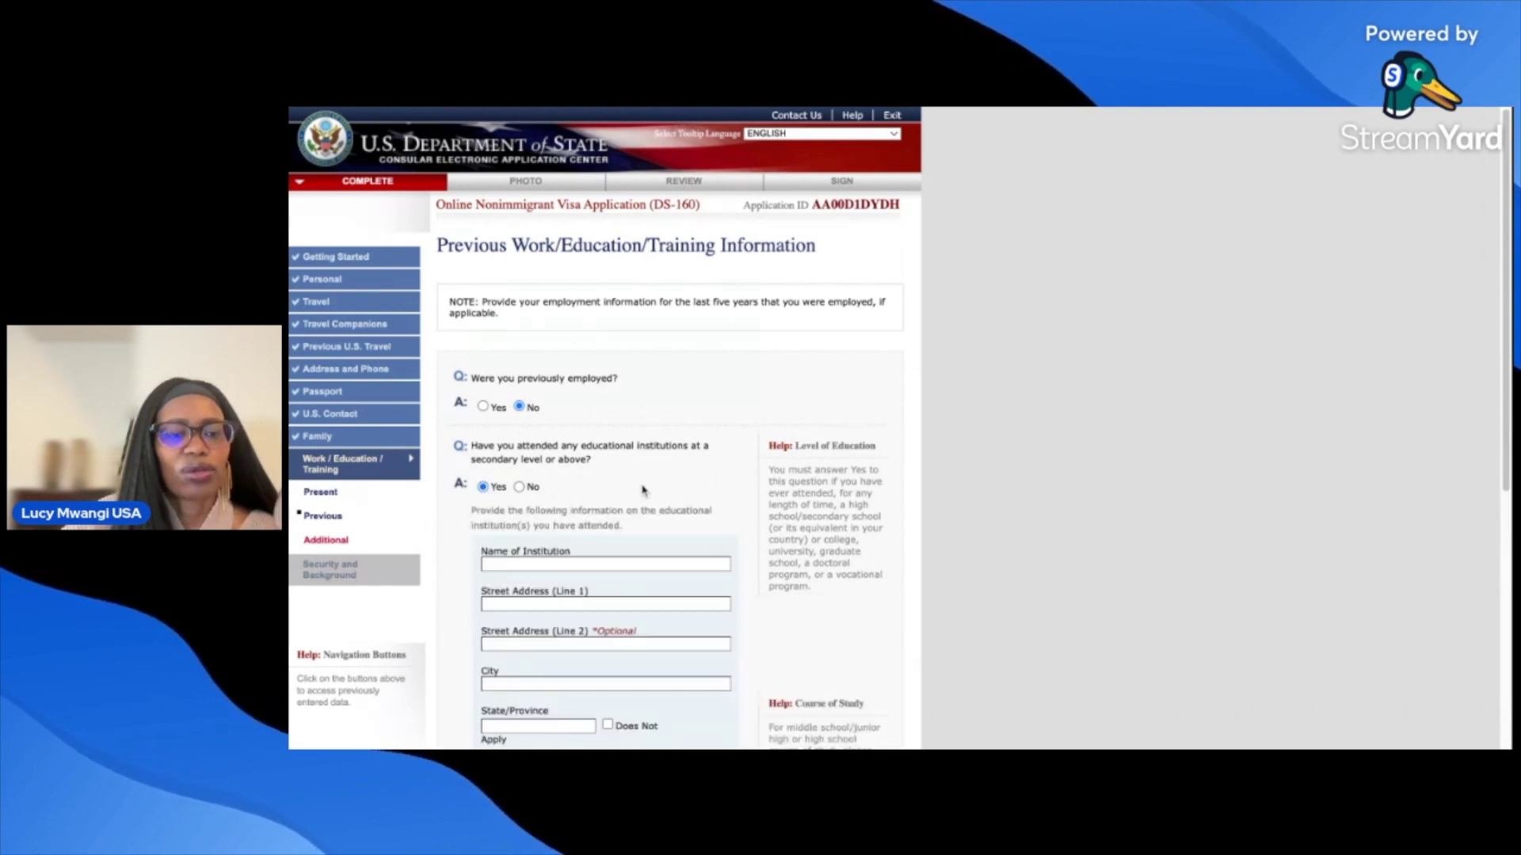
{"action": "scroll", "coordinate": [1498, 296], "scroll_direction": "down", "scroll_amount": 5}
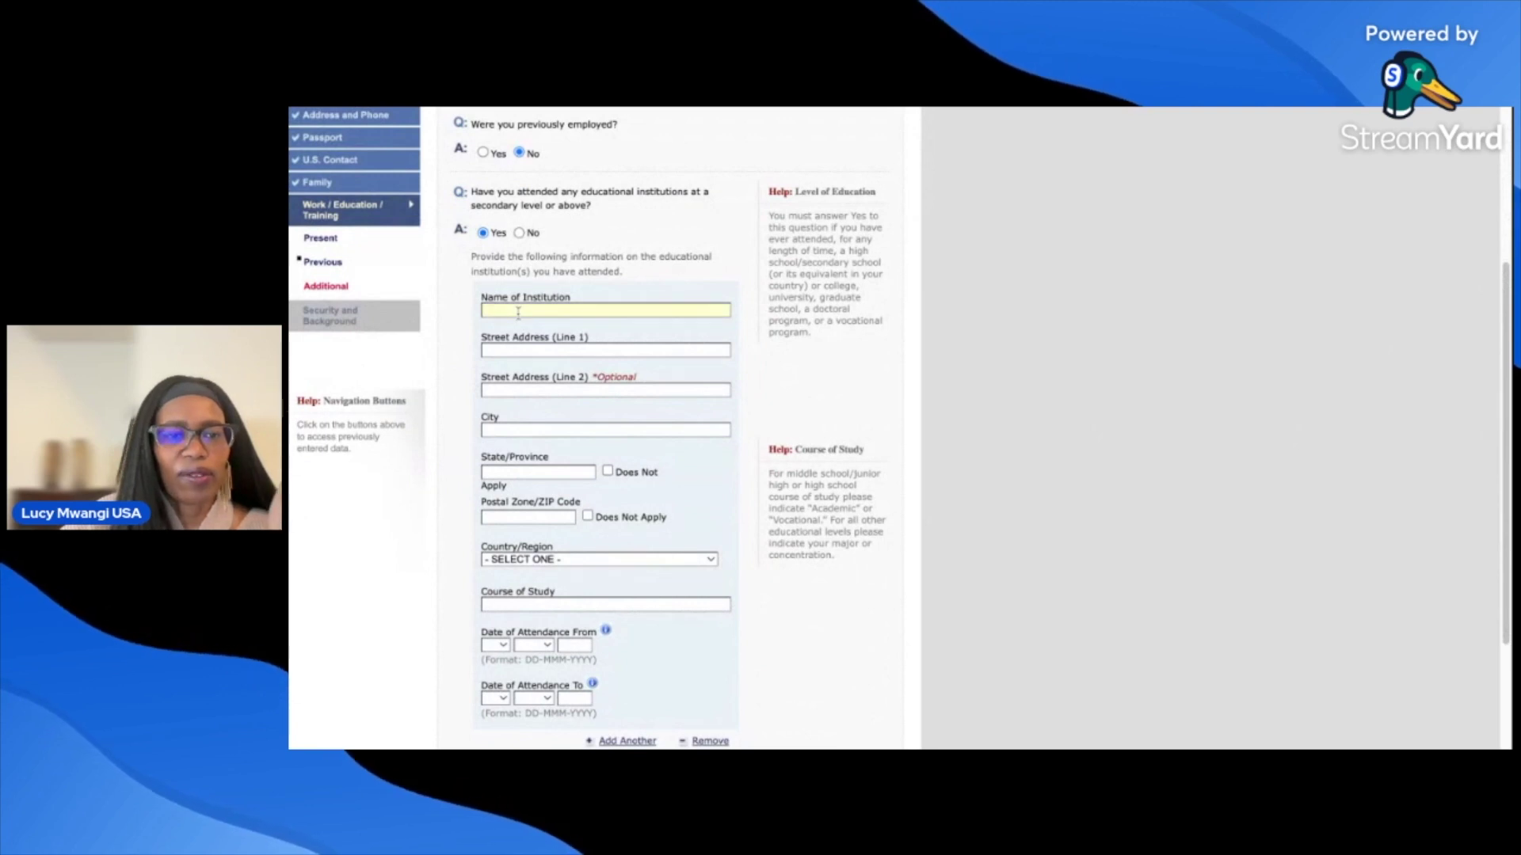
{"action": "type", "text": "MER"}
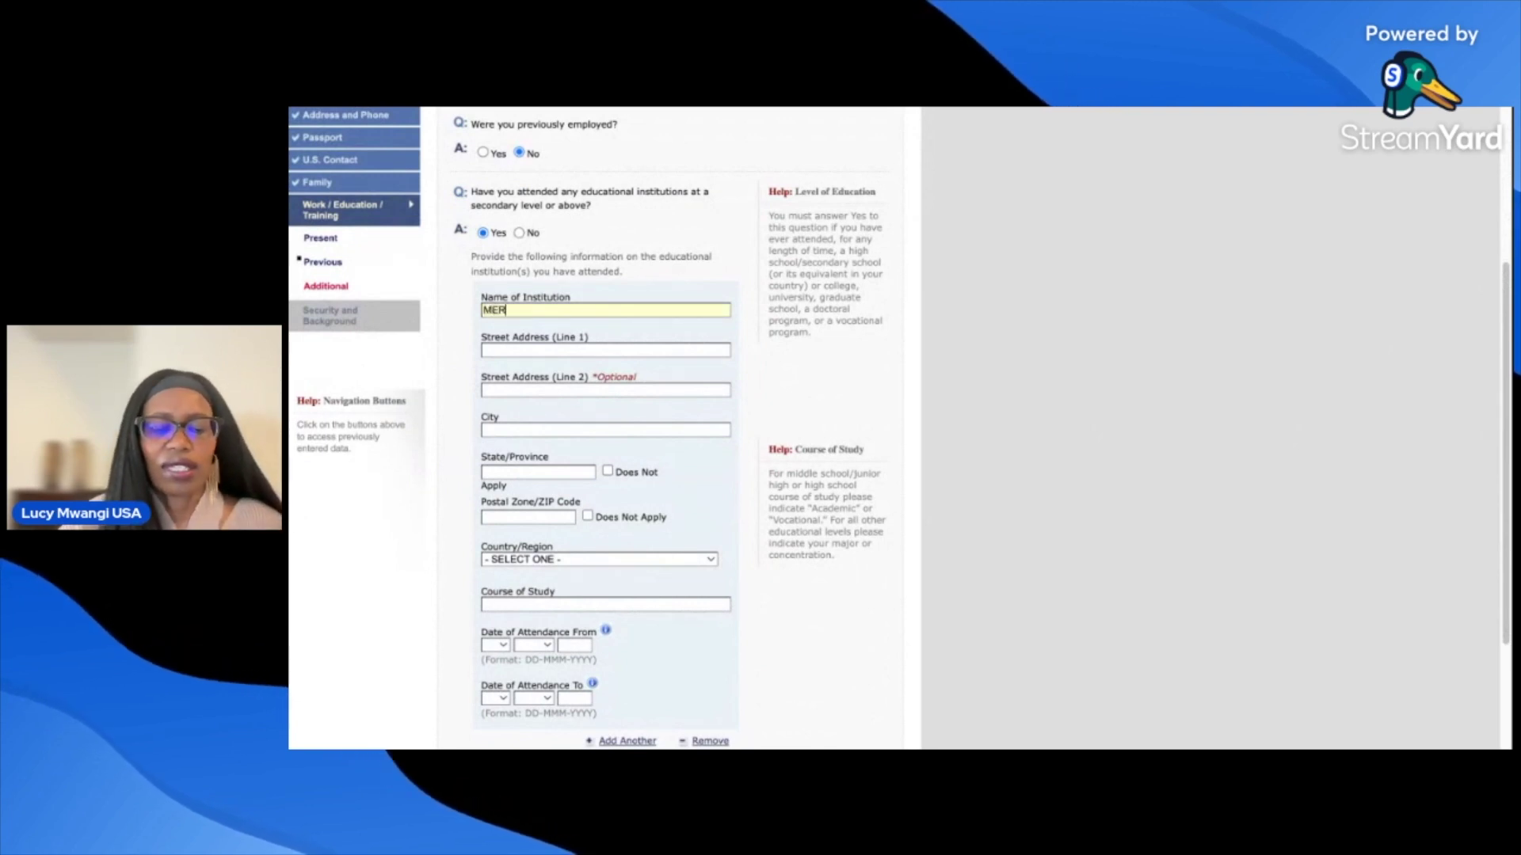
{"action": "type", "text": "CY "}
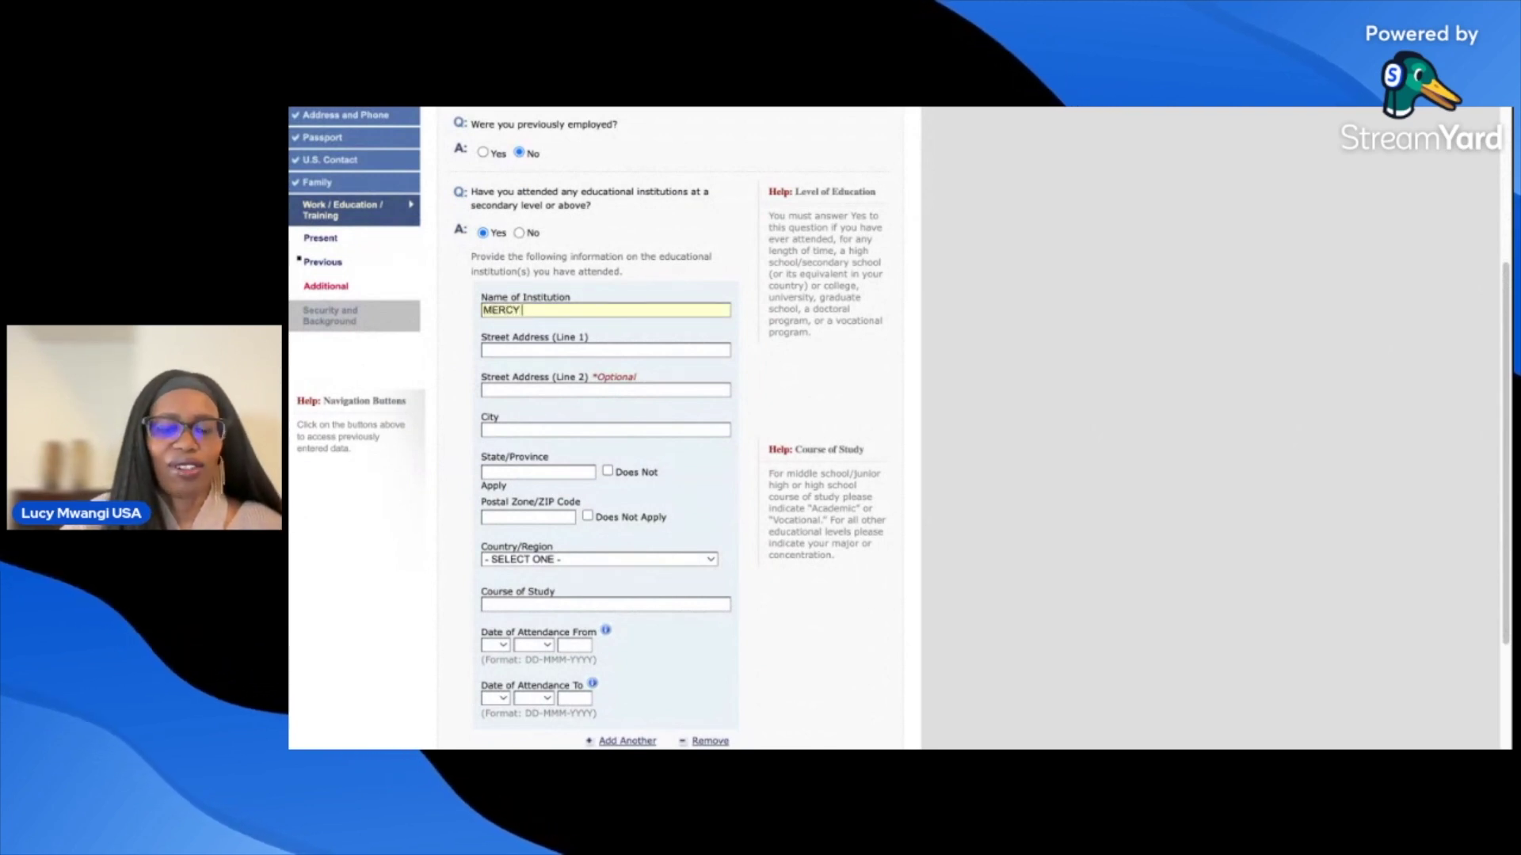
{"action": "type", "text": "GIRLS"}
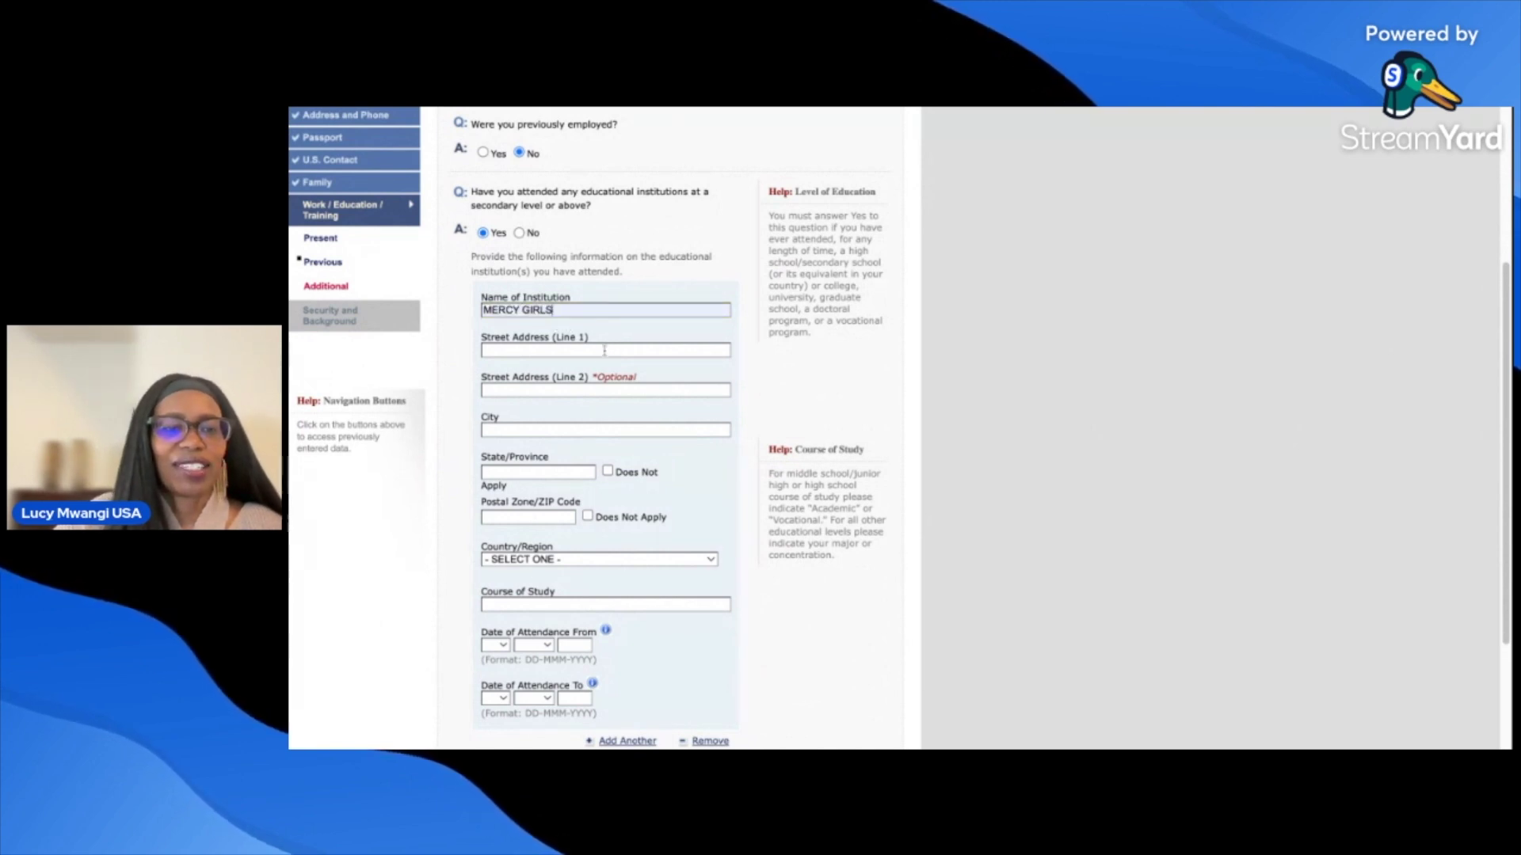
{"action": "left_click", "coordinate": [543, 350]}
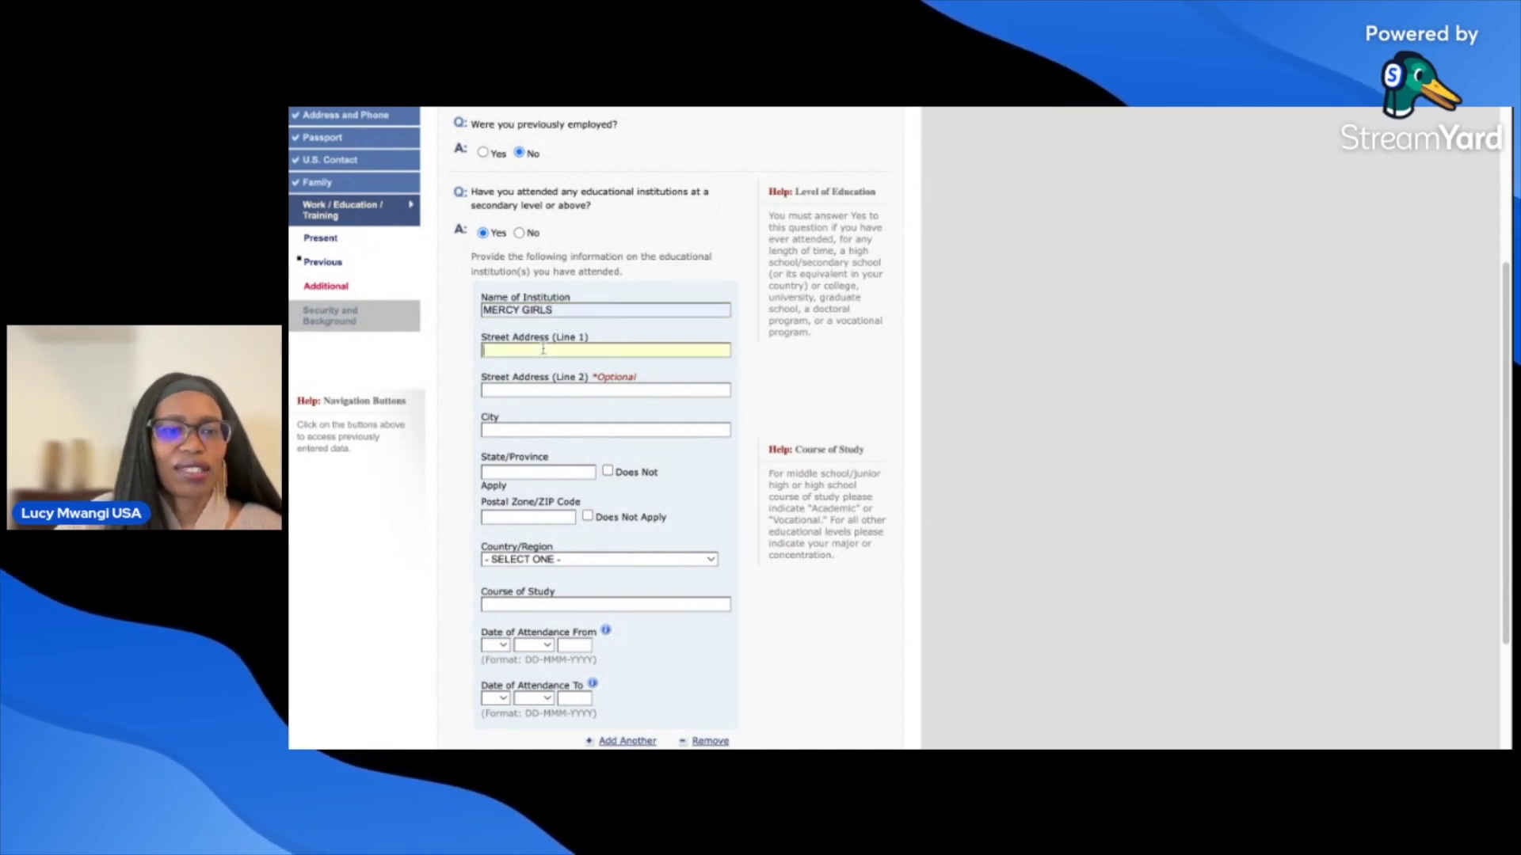
{"action": "type", "text": "P.O BOX 19 KIPKELION"}
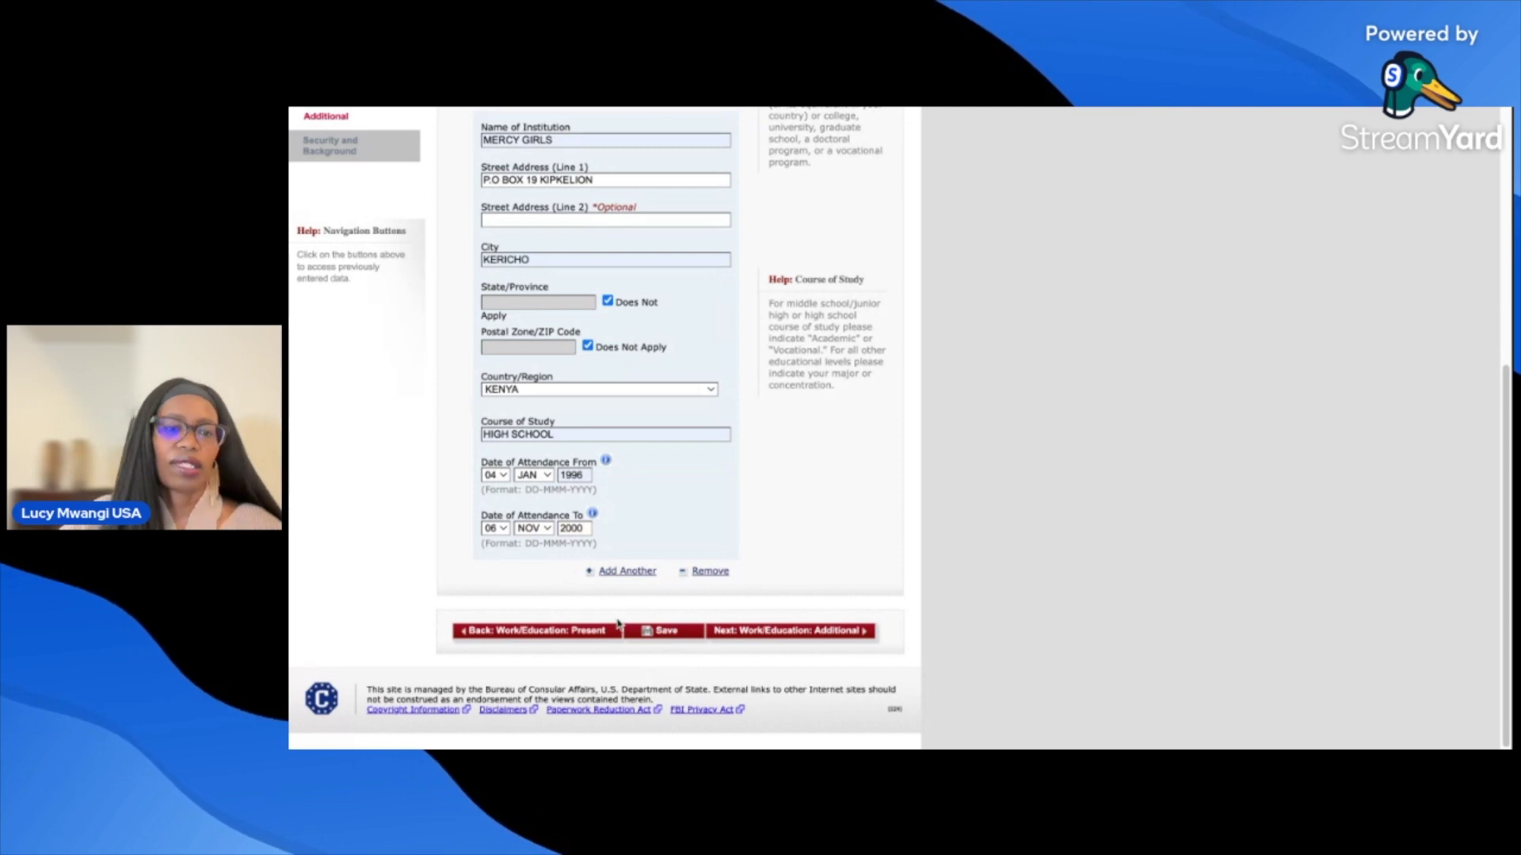
Step: Save the application and continue back into the form
{"action": "left_click", "coordinate": [620, 628]}
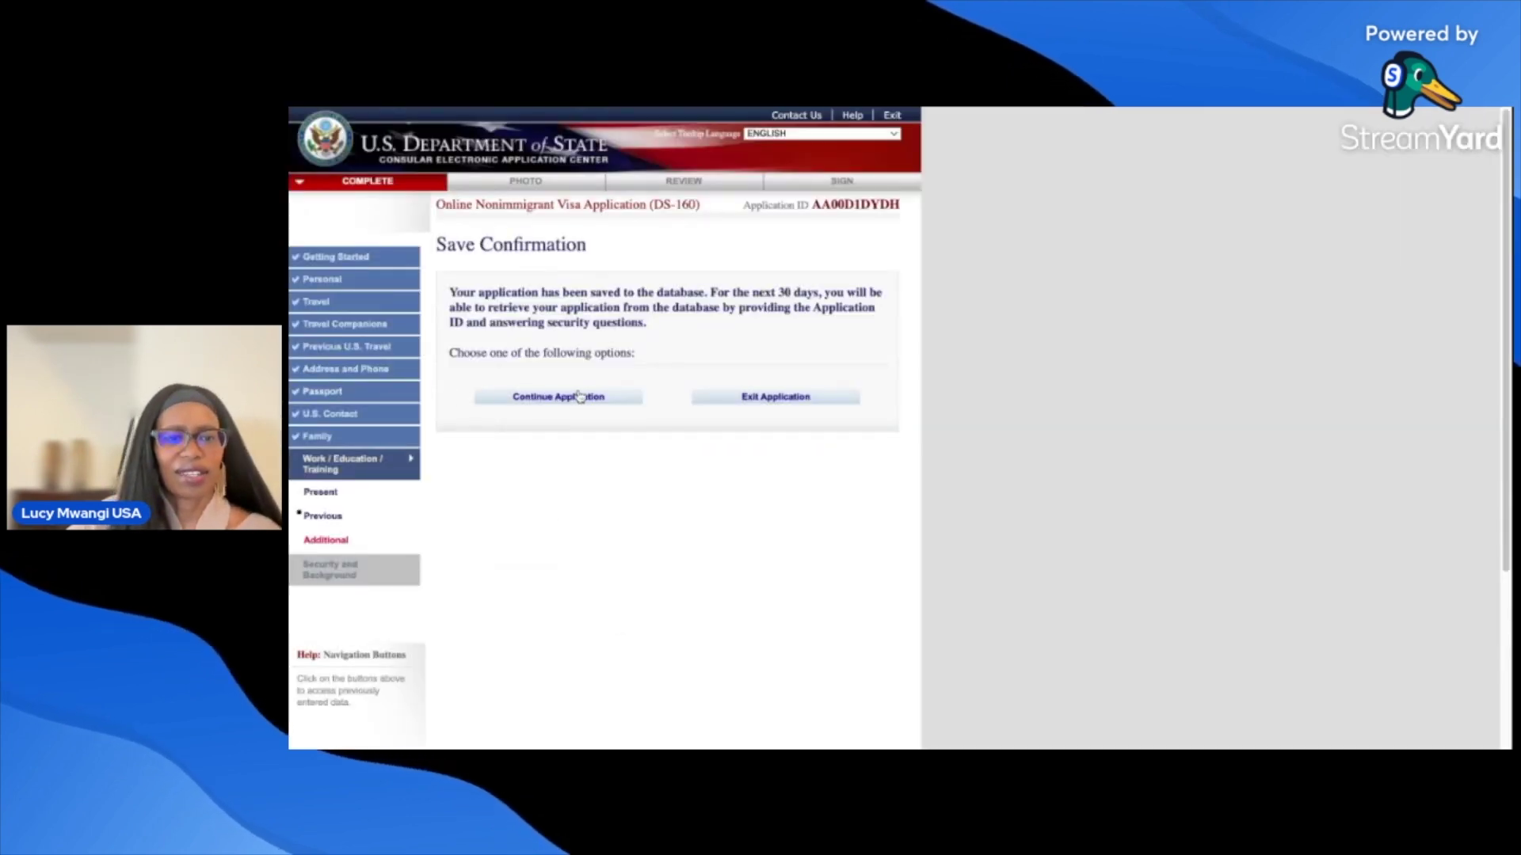
{"action": "left_click", "coordinate": [515, 397]}
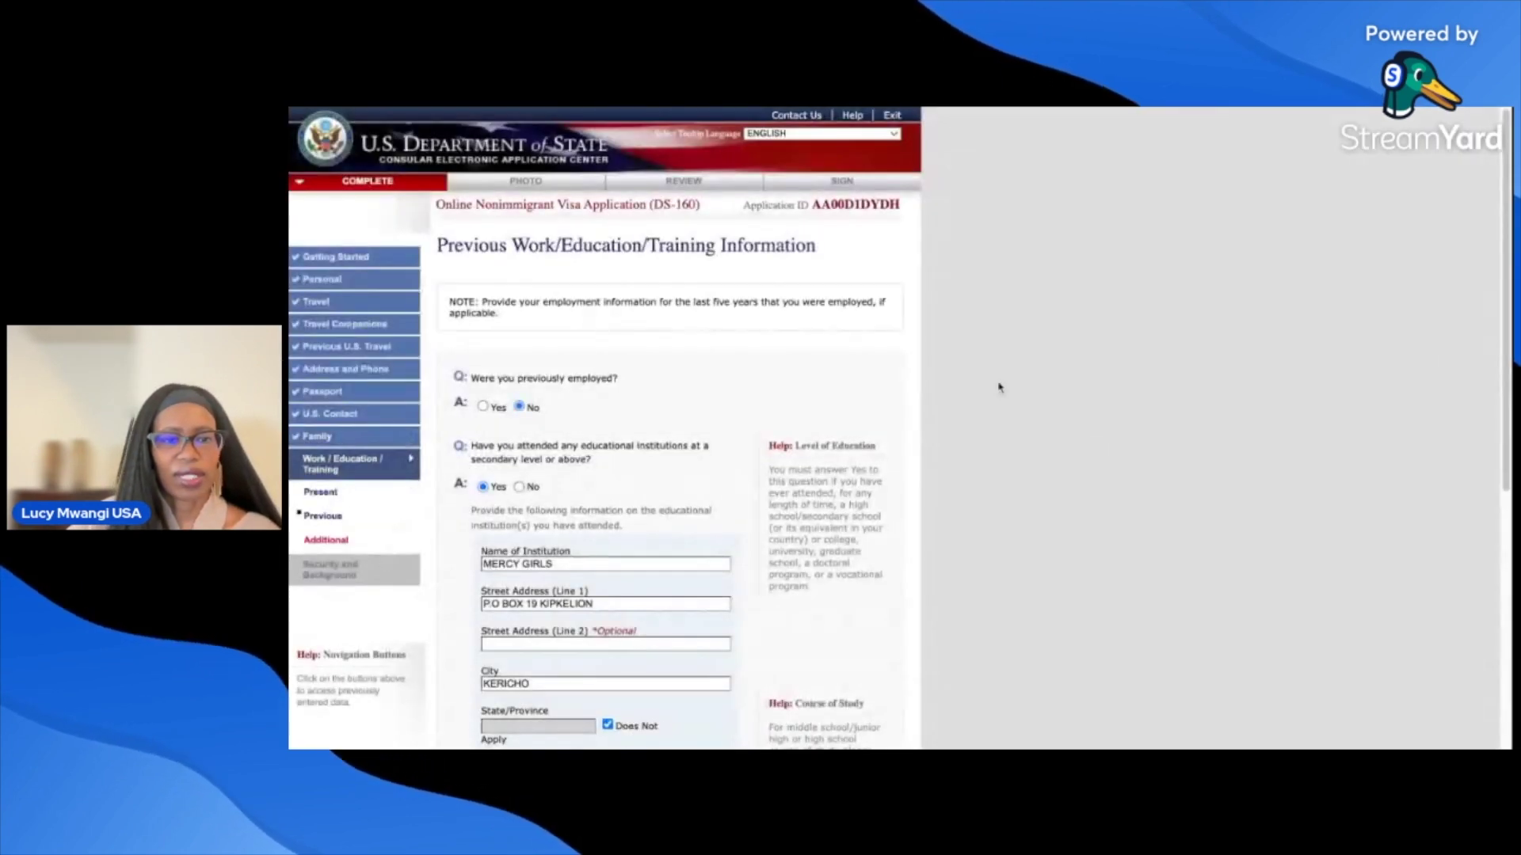
{"action": "scroll", "coordinate": [1495, 554], "scroll_direction": "down", "scroll_amount": 10}
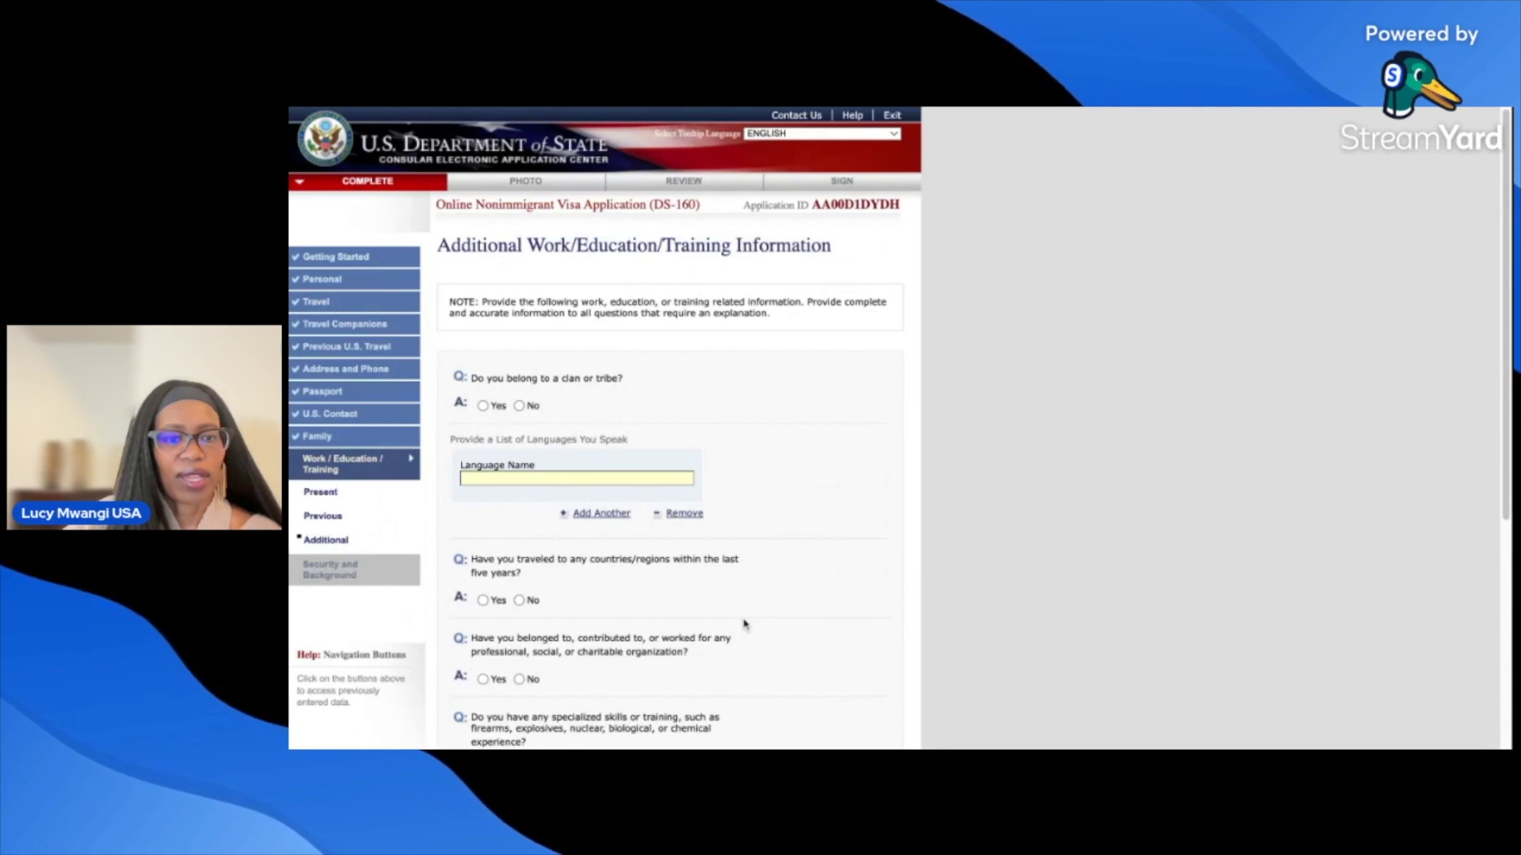
Step: Answer Yes to clan/tribe with KIKUYU and list languages ENGLISH, KISWAHILI, KIKUYU
{"action": "scroll", "coordinate": [1507, 273], "scroll_direction": "down", "scroll_amount": 5}
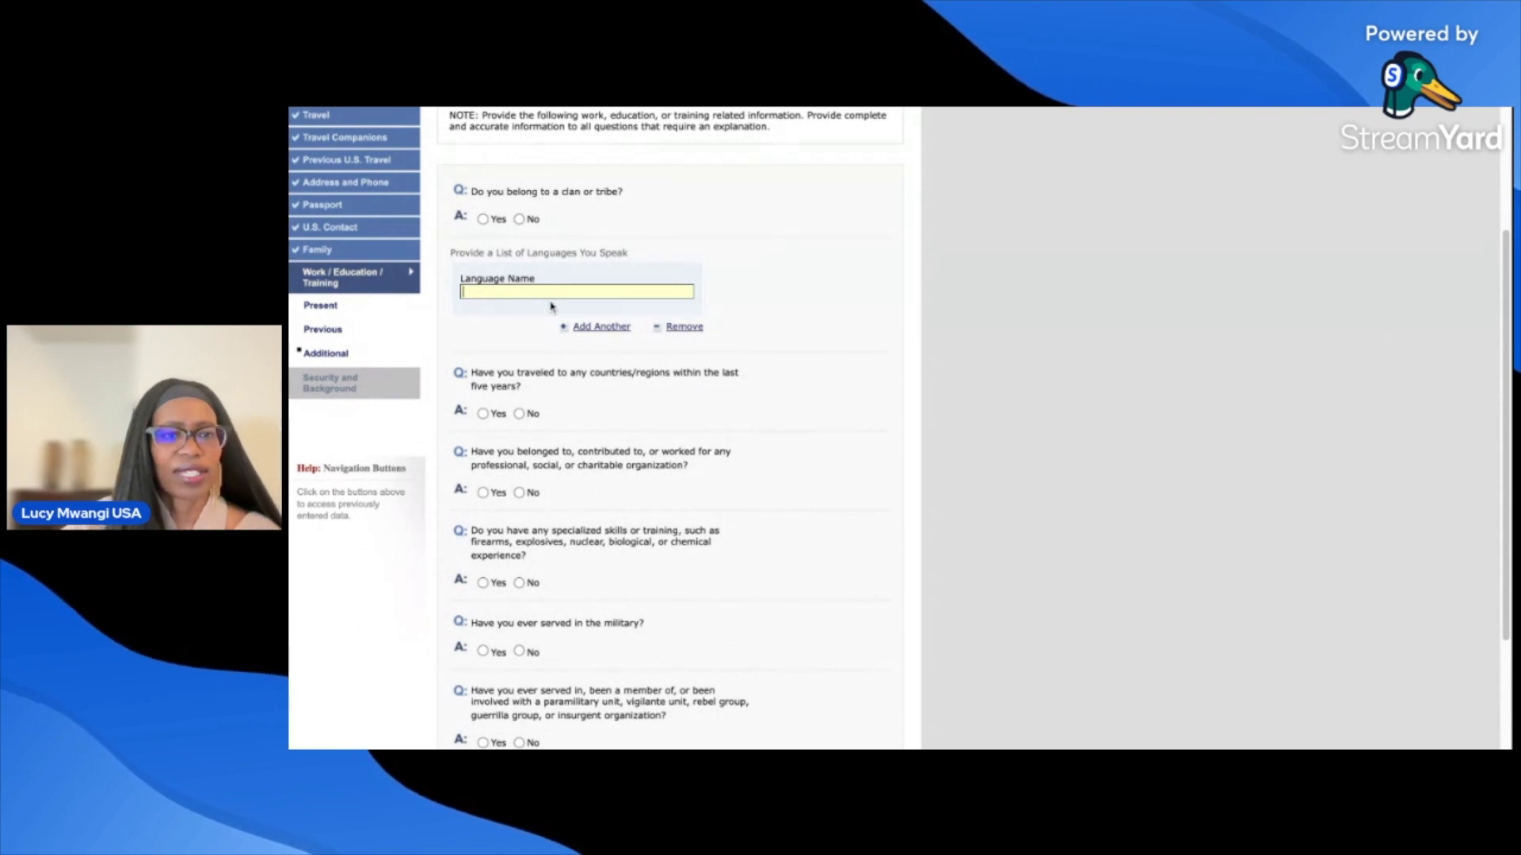
{"action": "scroll", "coordinate": [1507, 428], "scroll_direction": "up", "scroll_amount": 4}
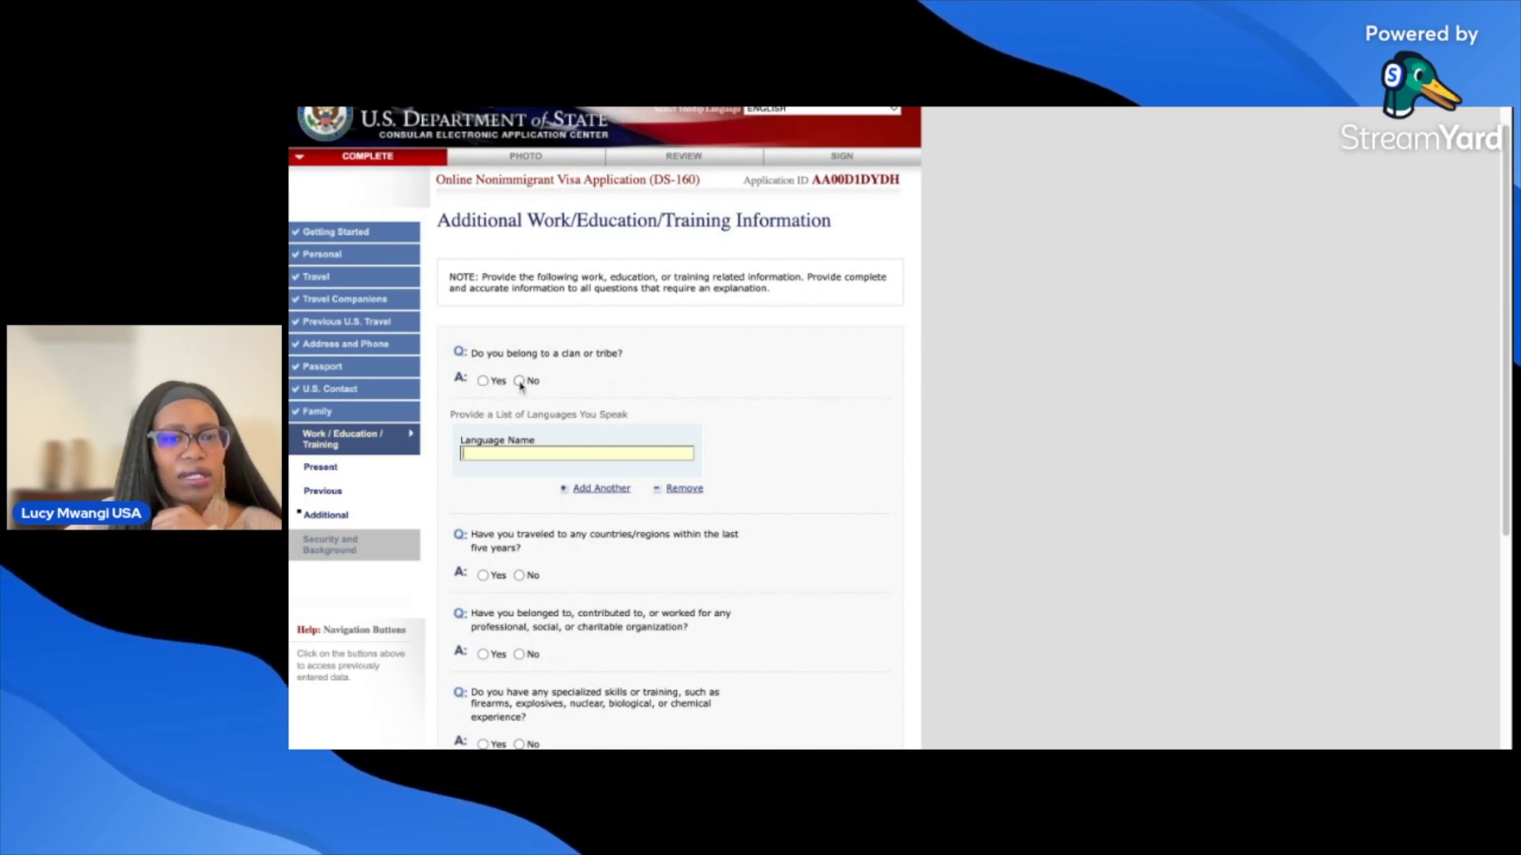
{"action": "left_click", "coordinate": [519, 381]}
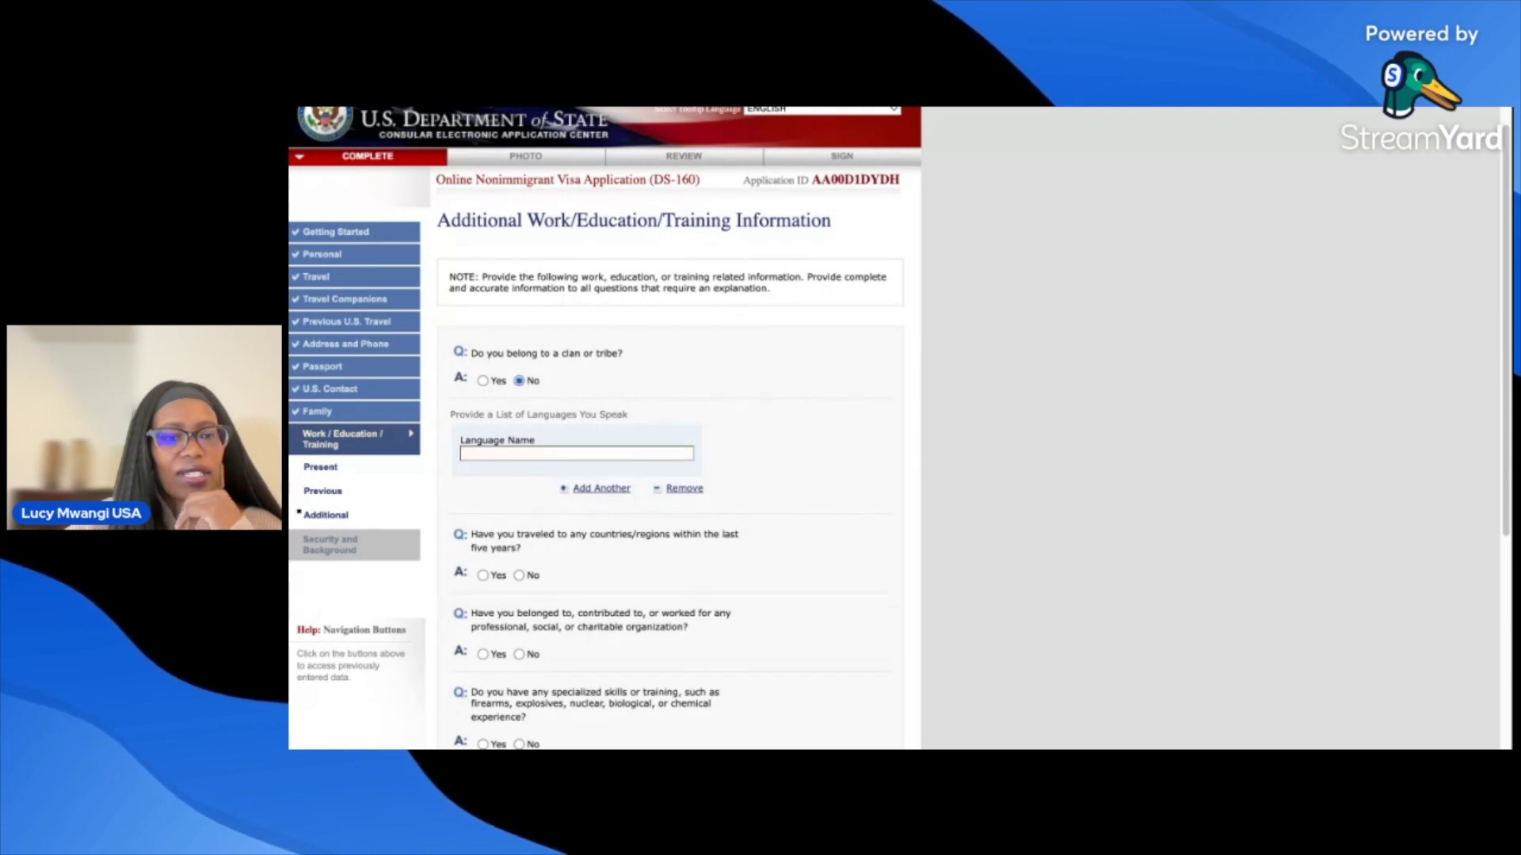
{"action": "left_click", "coordinate": [497, 386]}
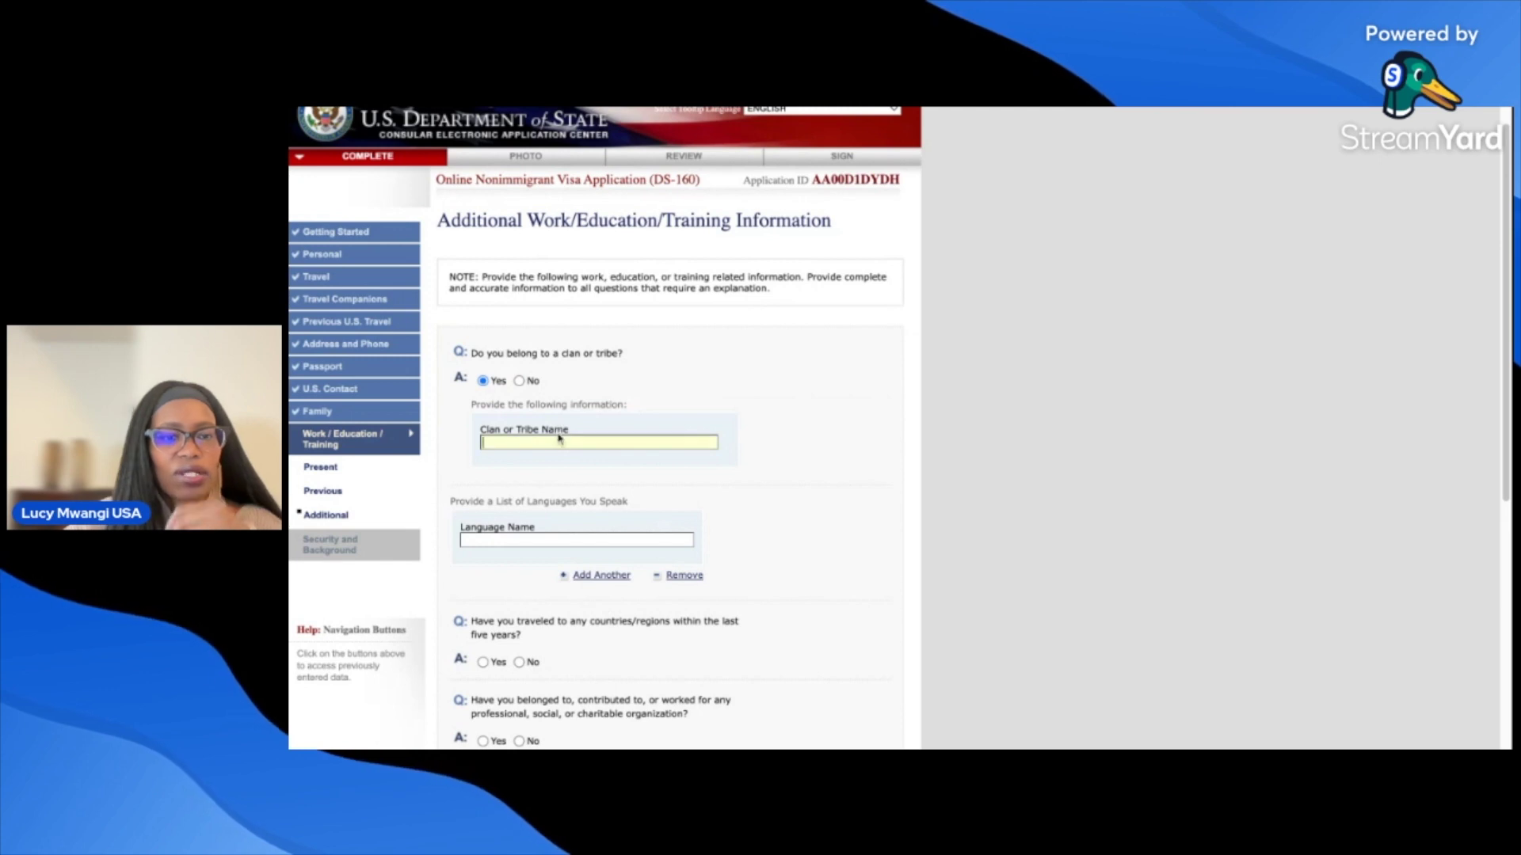
{"action": "left_click", "coordinate": [560, 441]}
{"action": "type", "text": "KIKUYU"}
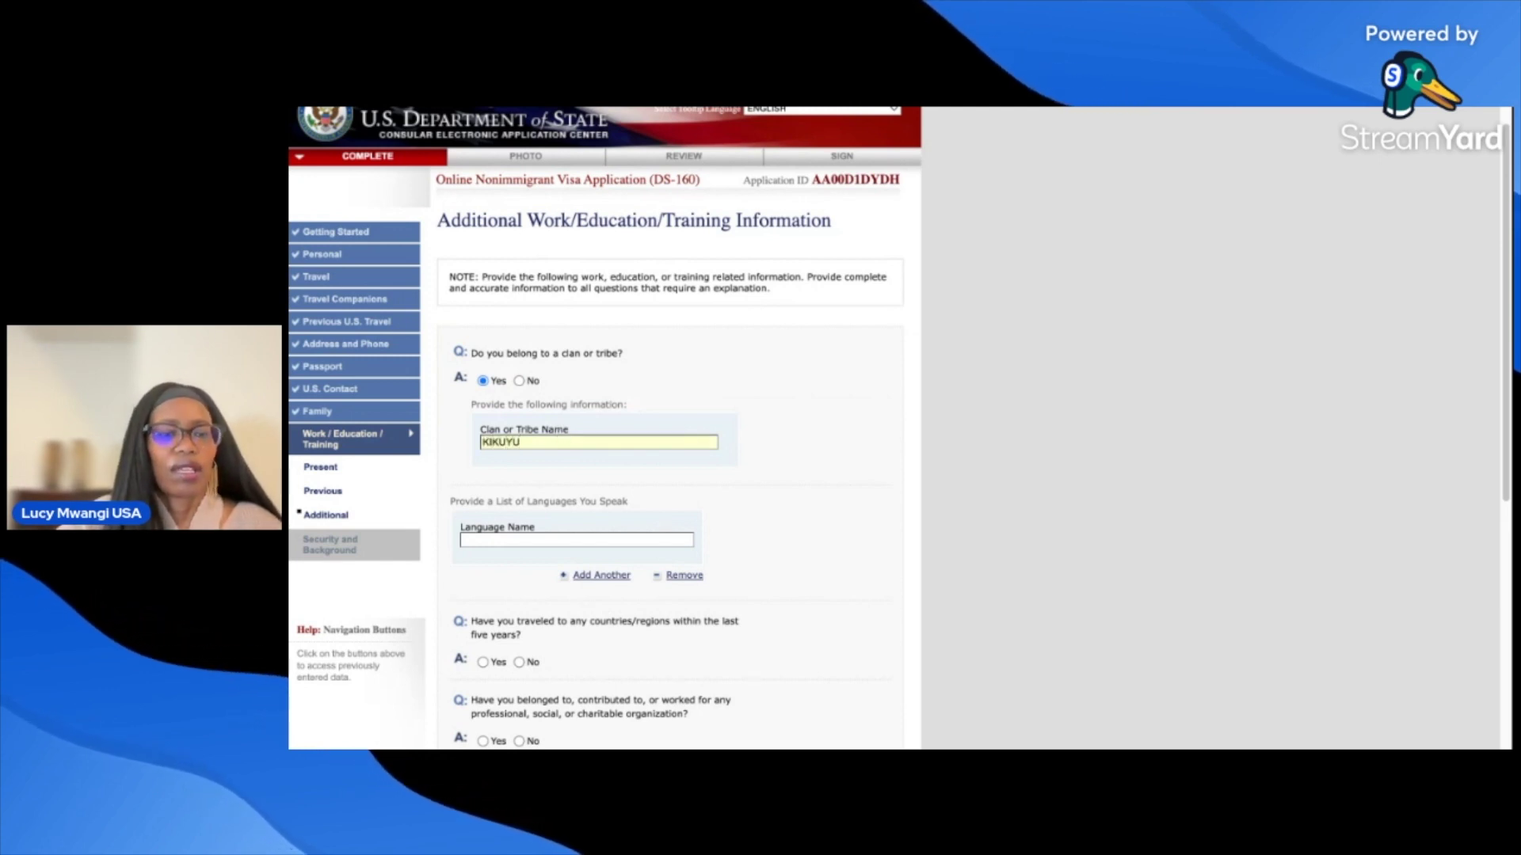
{"action": "left_click", "coordinate": [522, 540]}
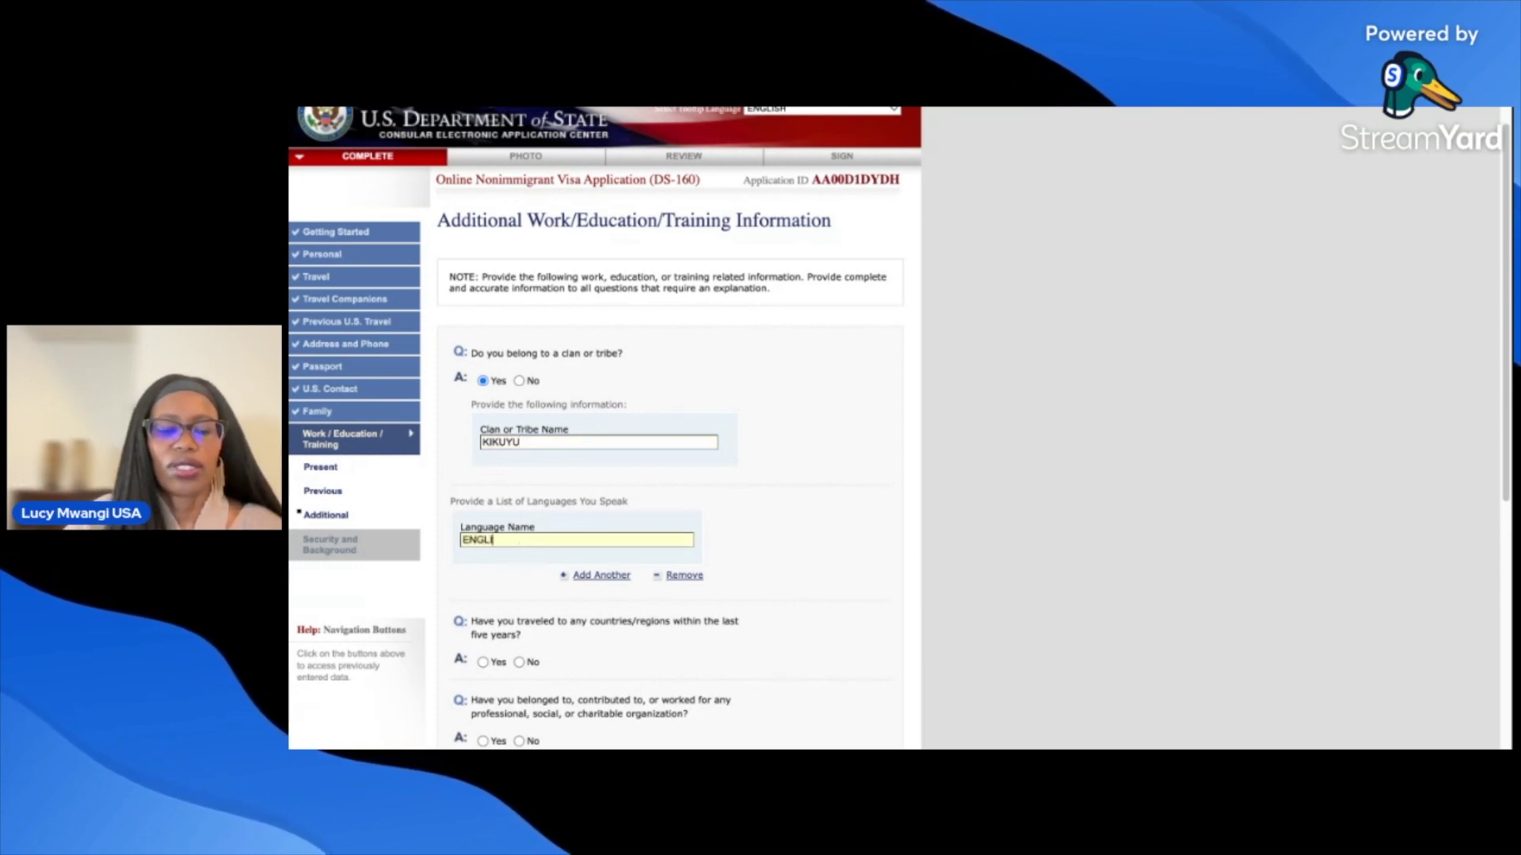
{"action": "type", "text": "ENGLISH, K"}
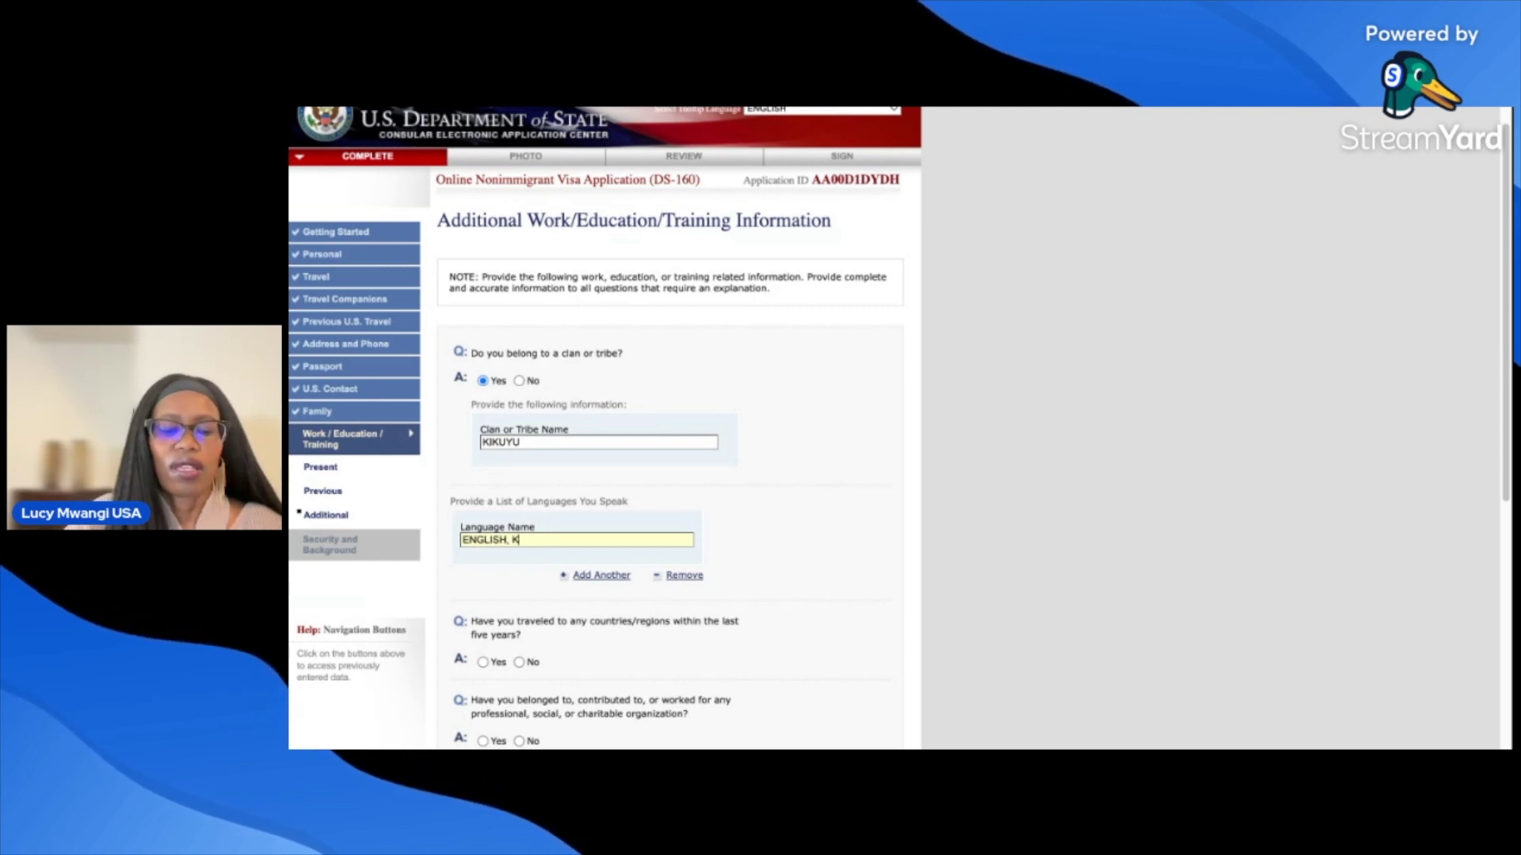
{"action": "type", "text": "ISWAK"}
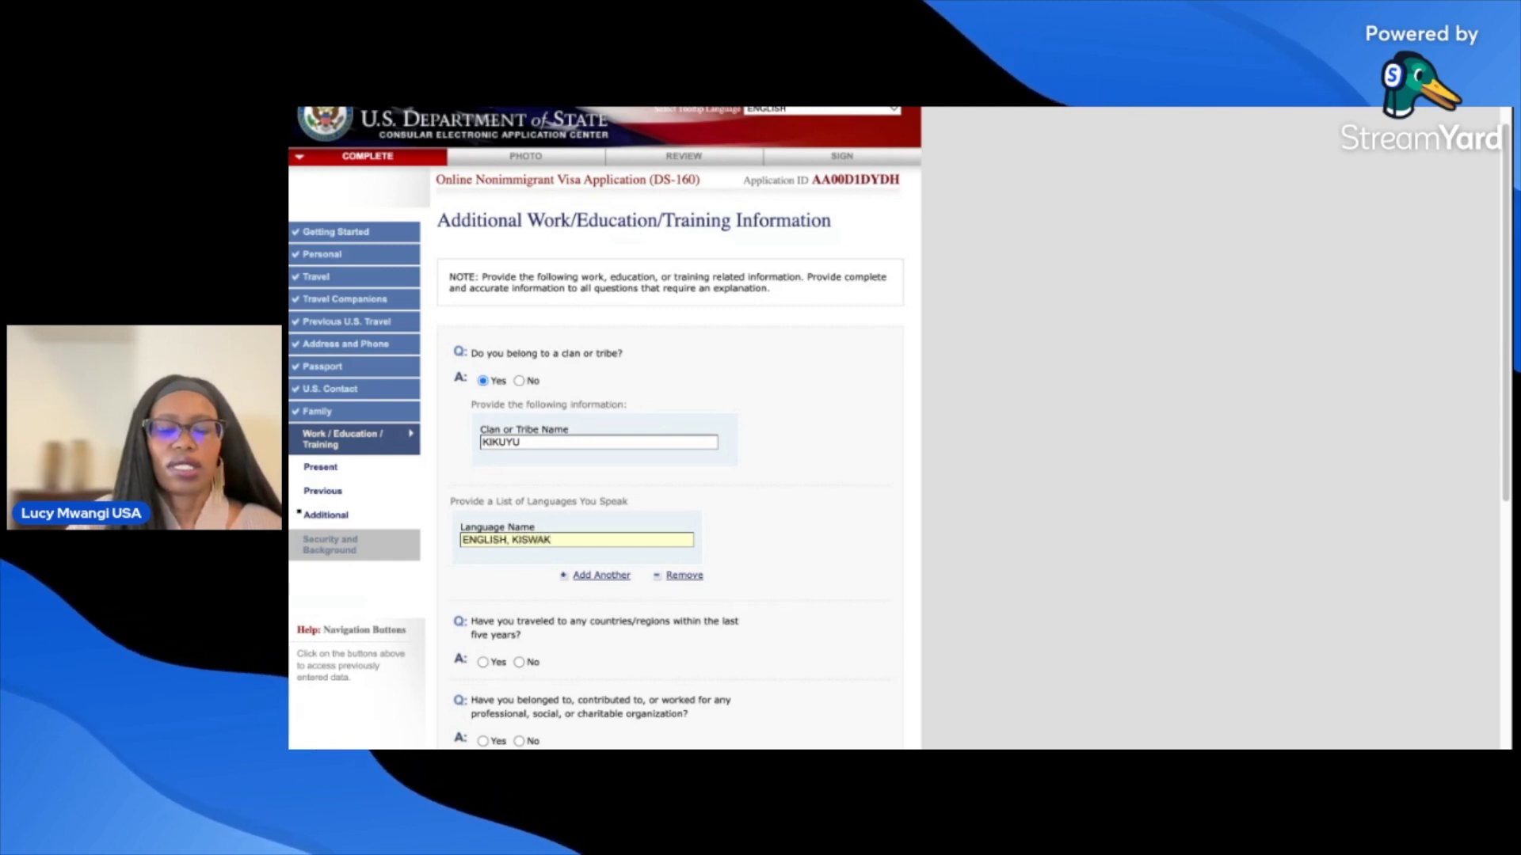
{"action": "key", "text": "BackSpace"}
{"action": "type", "text": "HILI, KIKUYU"}
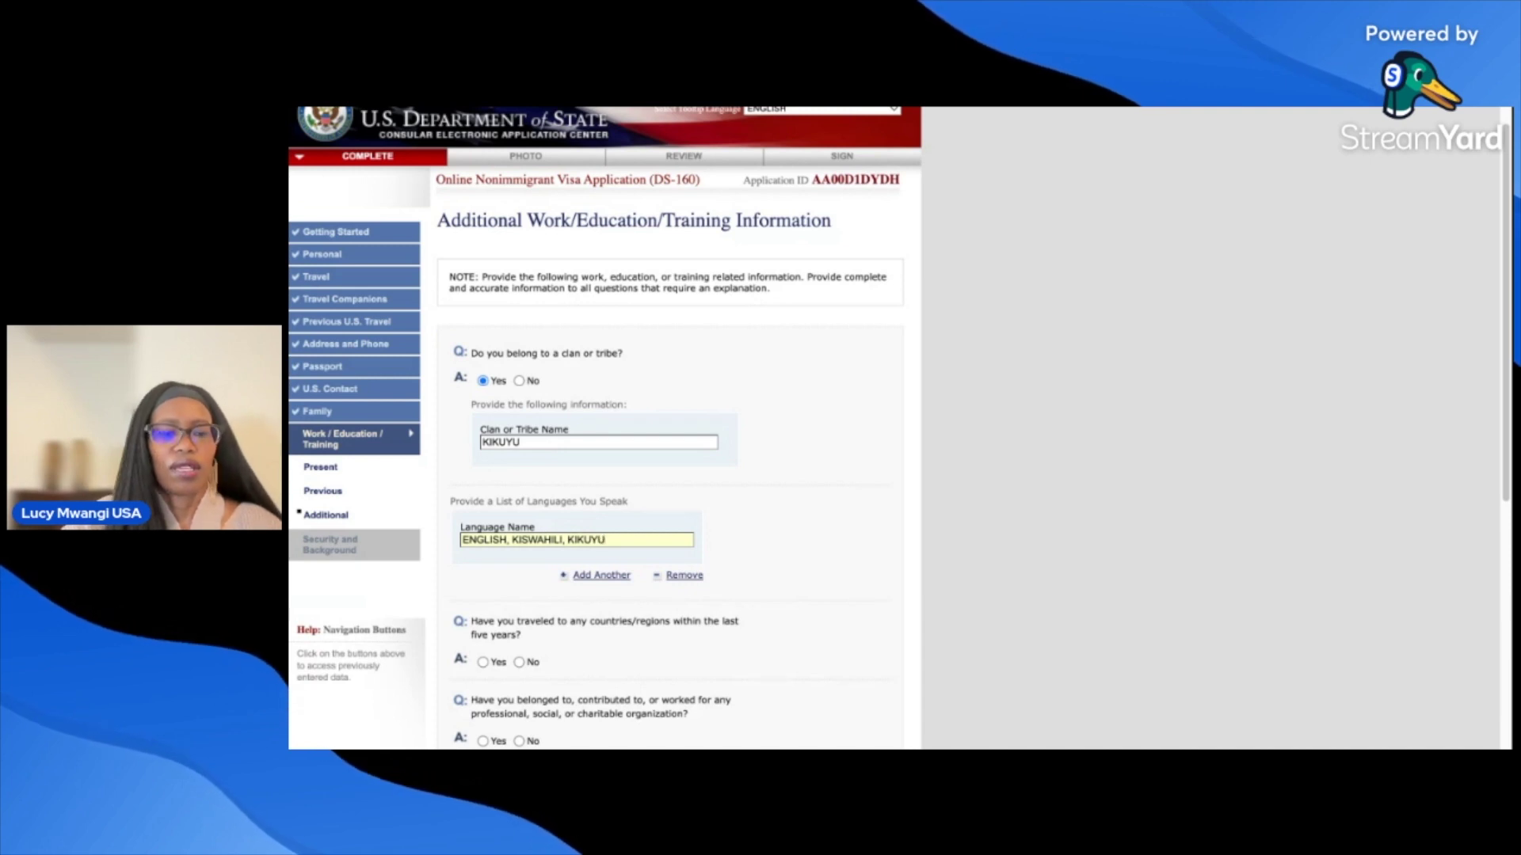
Step: Answer No to professional organization, specialized skills, military and paramilitary questions, then submit the page
{"action": "scroll", "coordinate": [1509, 484], "scroll_direction": "down", "scroll_amount": 5}
{"action": "scroll", "coordinate": [1509, 485], "scroll_direction": "down", "scroll_amount": 1}
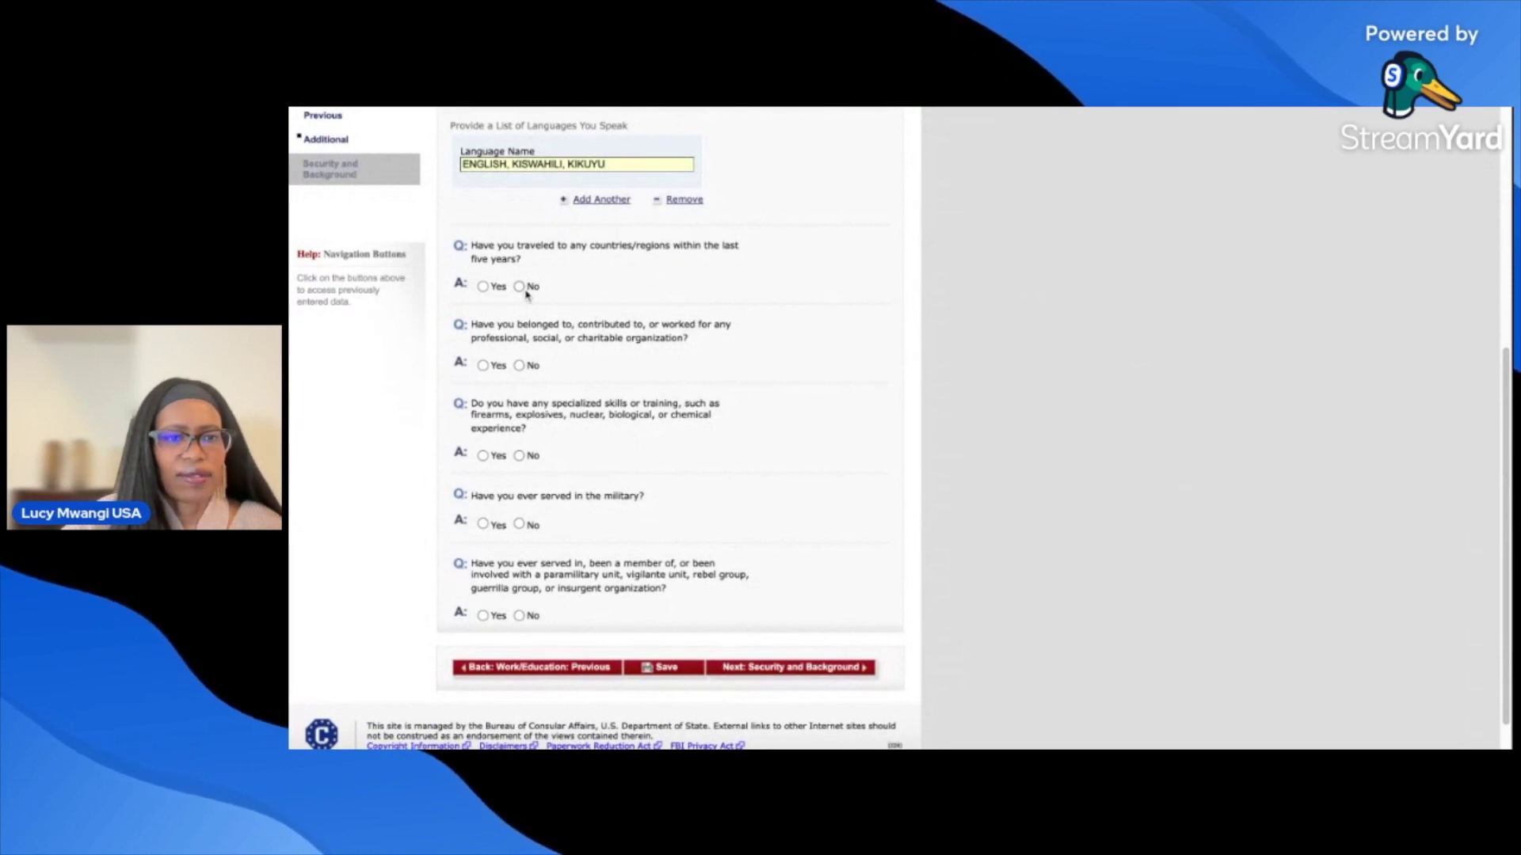
{"action": "scroll", "coordinate": [522, 293], "scroll_direction": "up", "scroll_amount": 7}
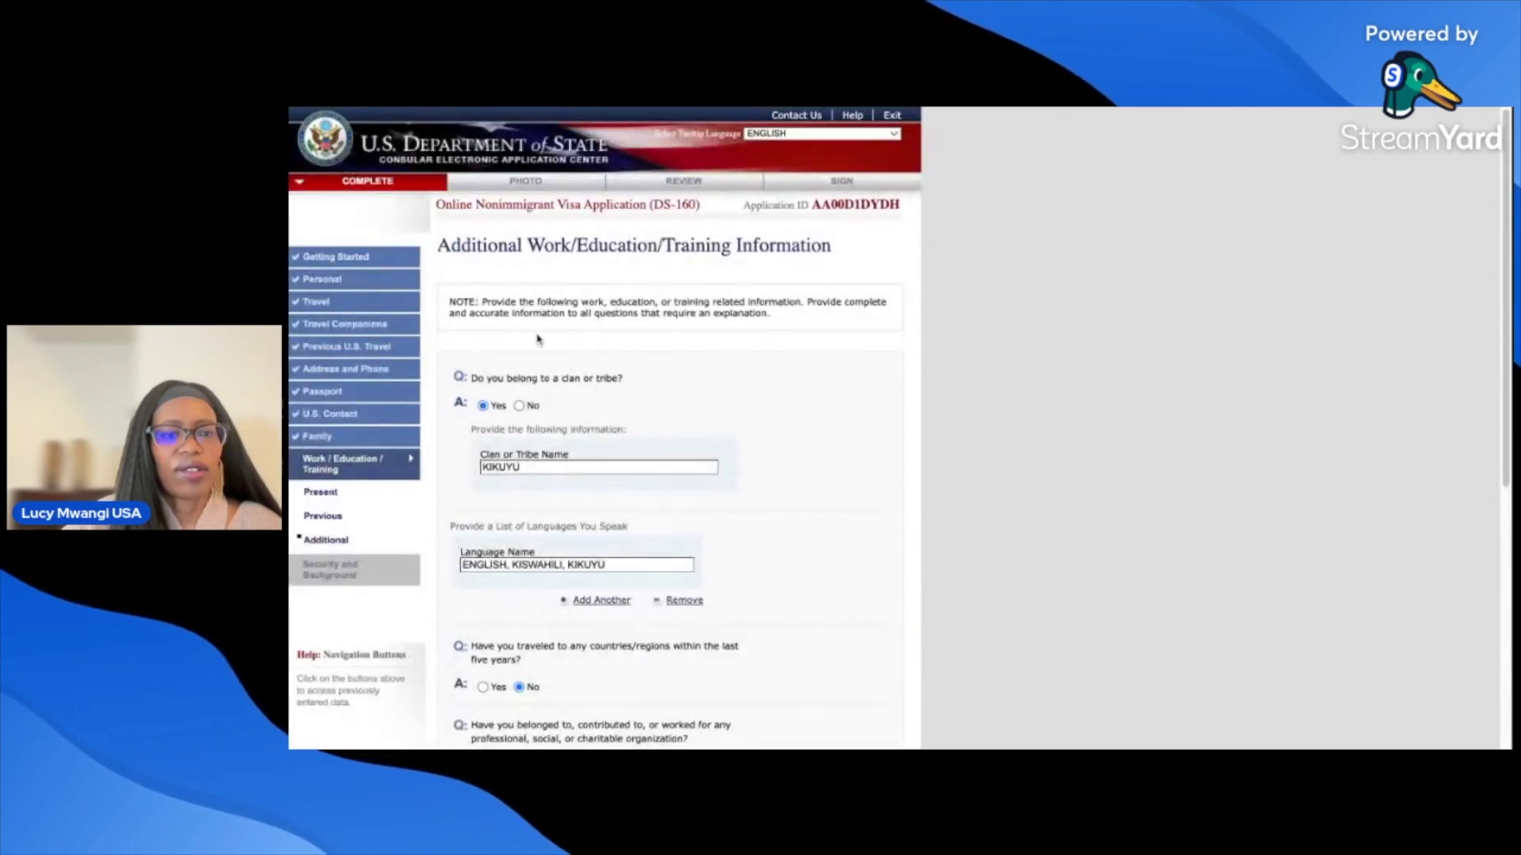
{"action": "scroll", "coordinate": [1436, 612], "scroll_direction": "down", "scroll_amount": 6}
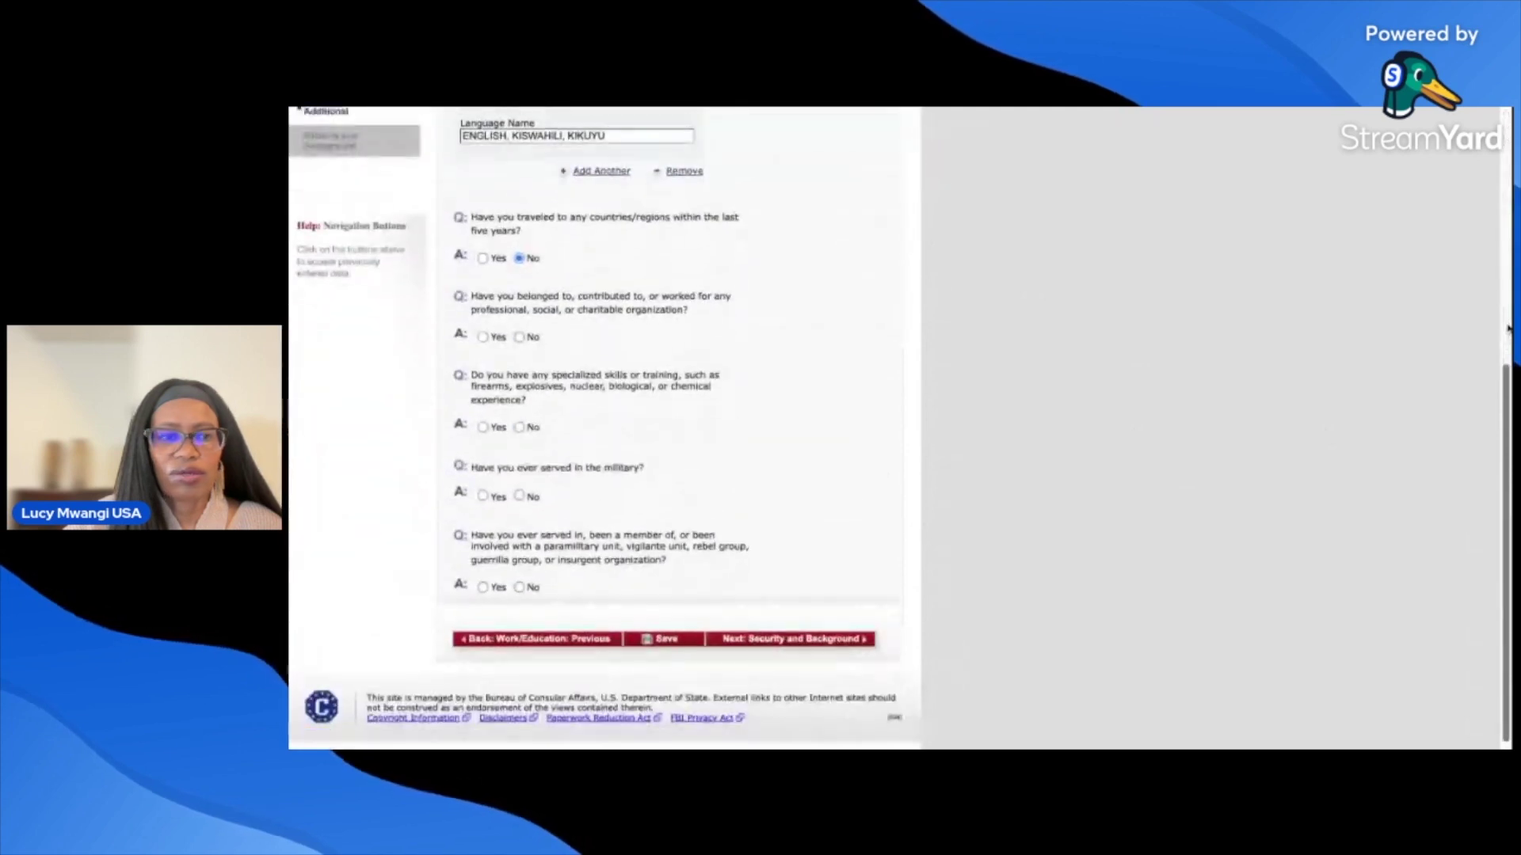
{"action": "left_click", "coordinate": [519, 328]}
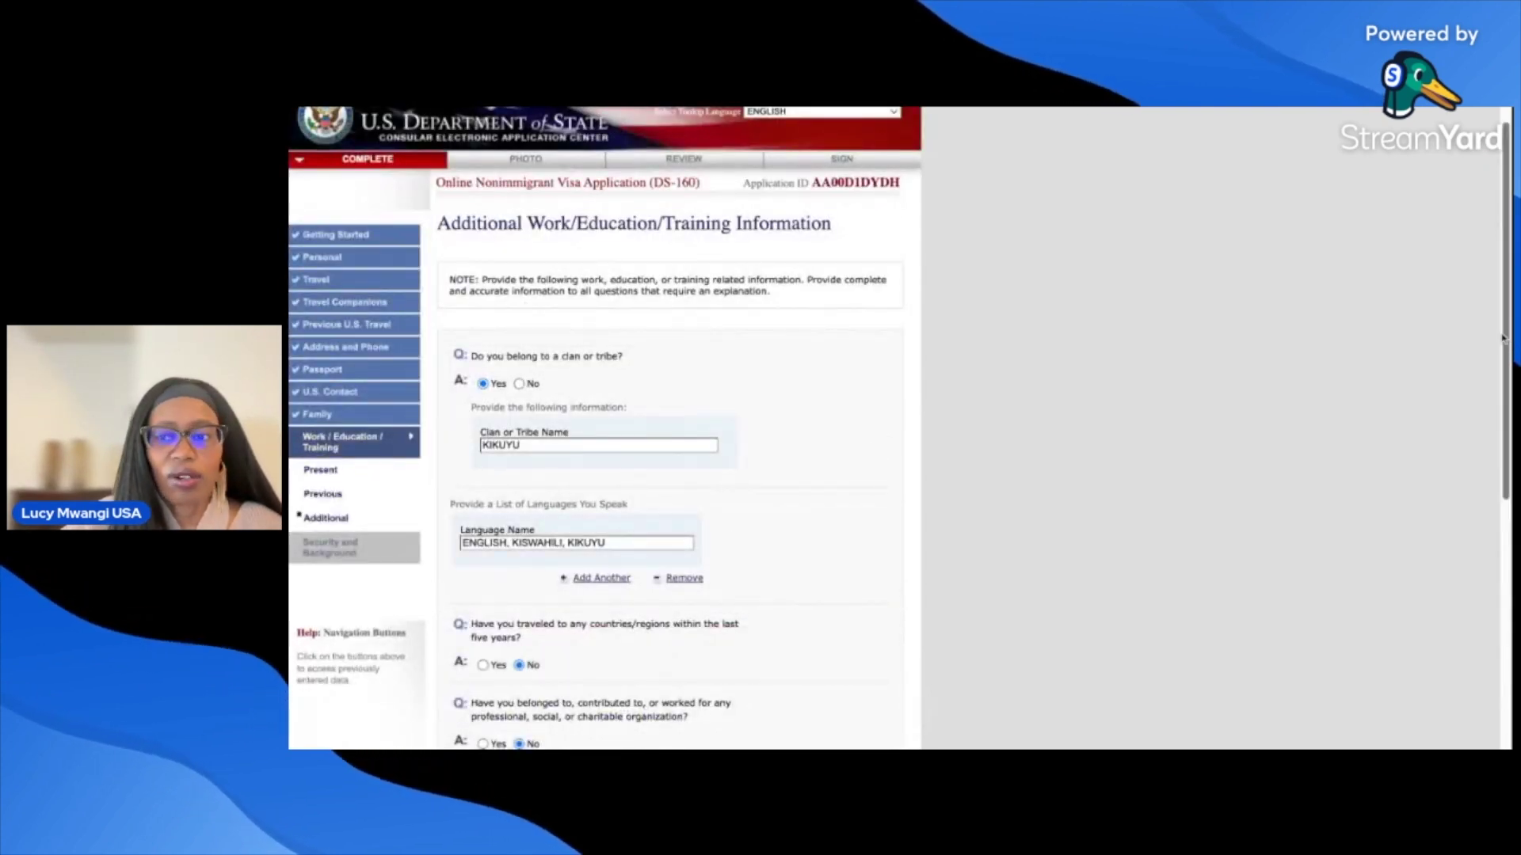
{"action": "scroll", "coordinate": [1503, 339], "scroll_direction": "down", "scroll_amount": 5}
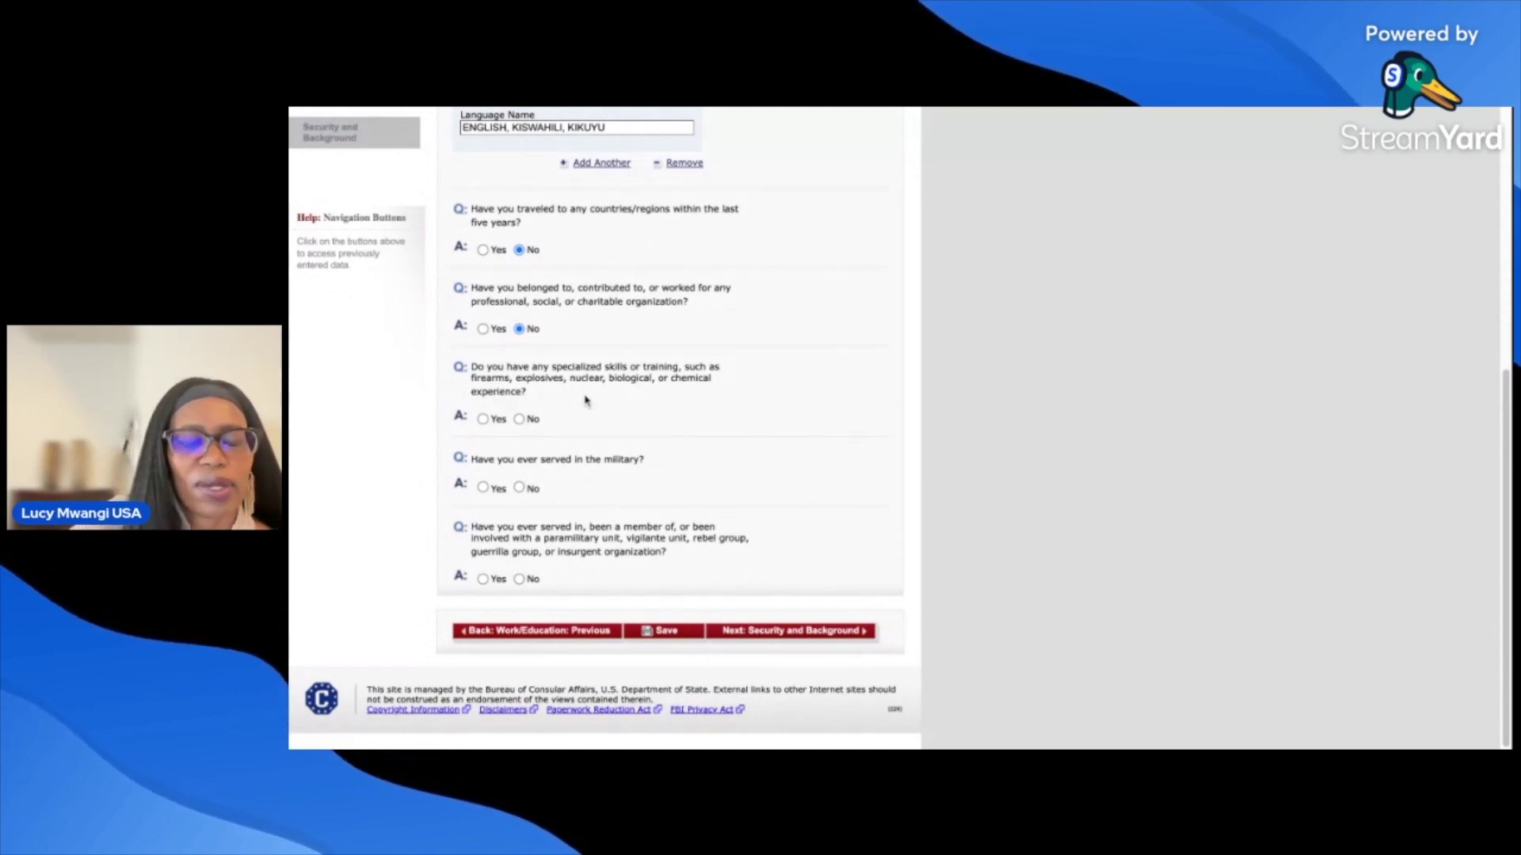
{"action": "left_click", "coordinate": [519, 419]}
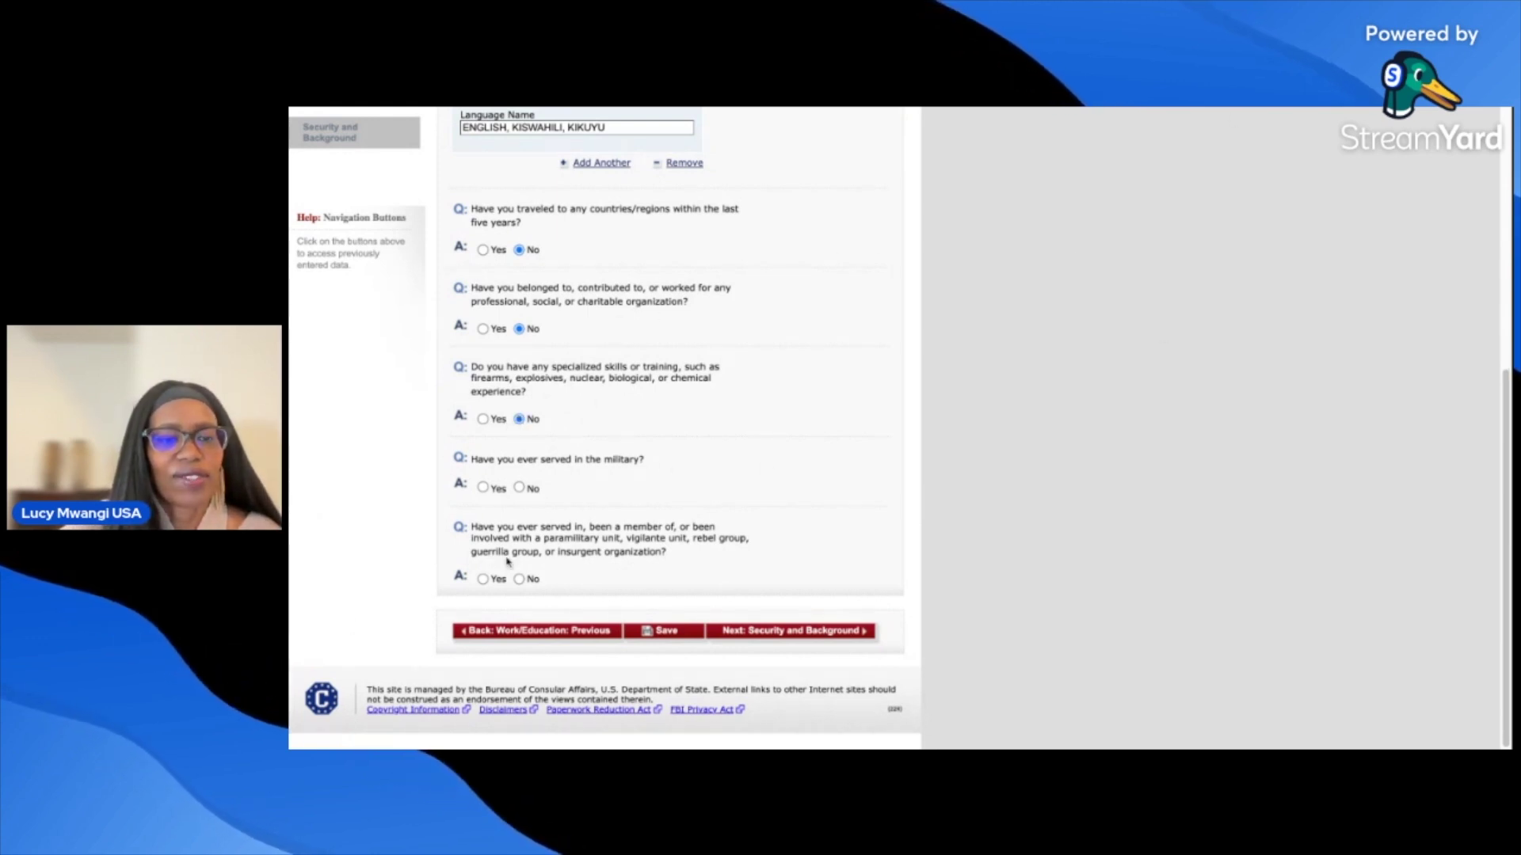
{"action": "left_click", "coordinate": [519, 488]}
{"action": "scroll", "coordinate": [523, 495], "scroll_direction": "up", "scroll_amount": 3}
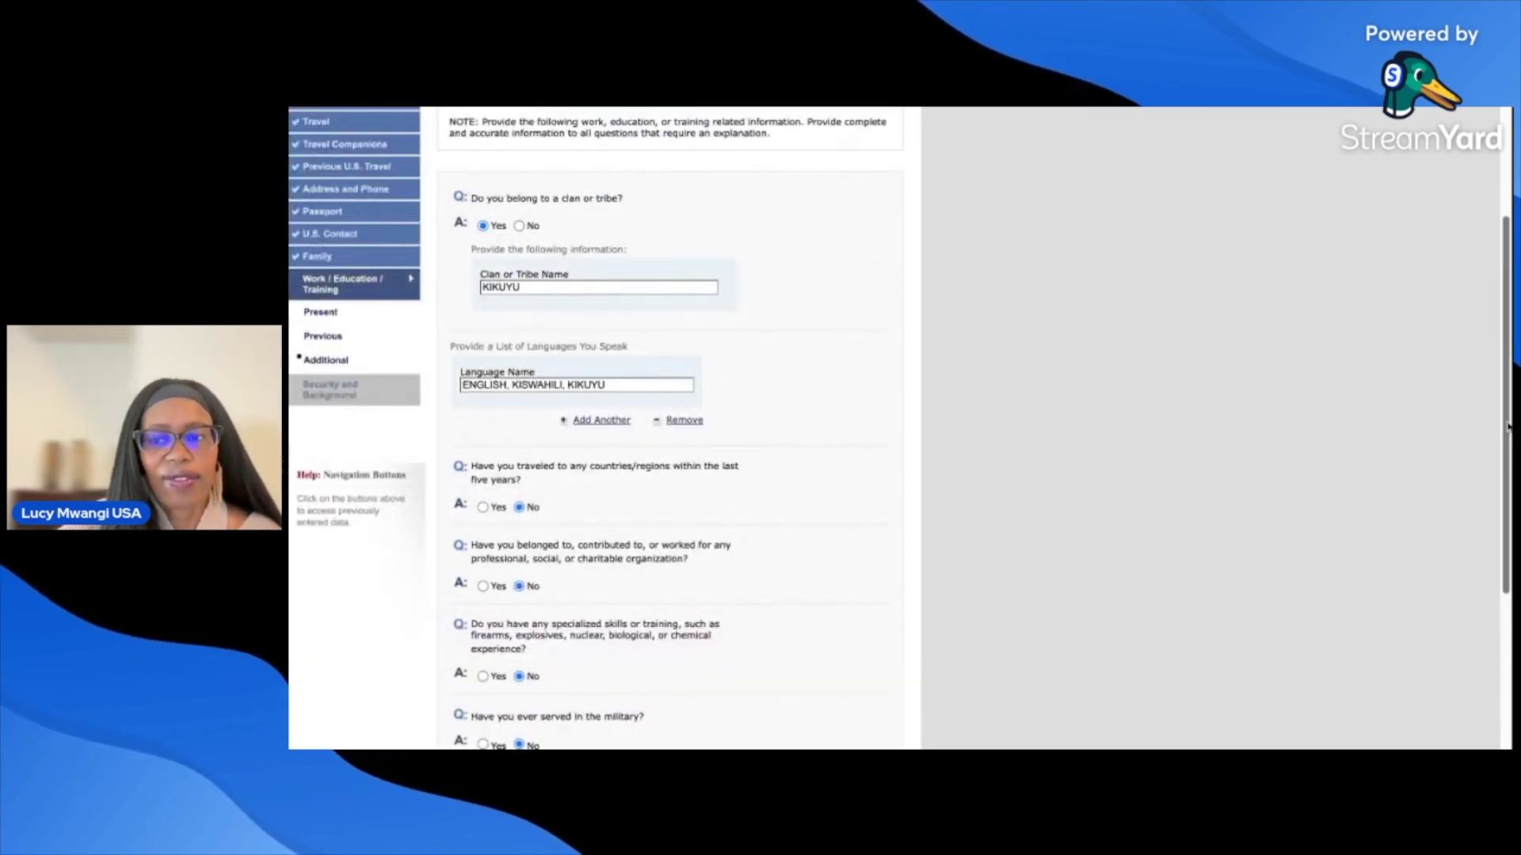
{"action": "scroll", "coordinate": [1507, 428], "scroll_direction": "down", "scroll_amount": 3}
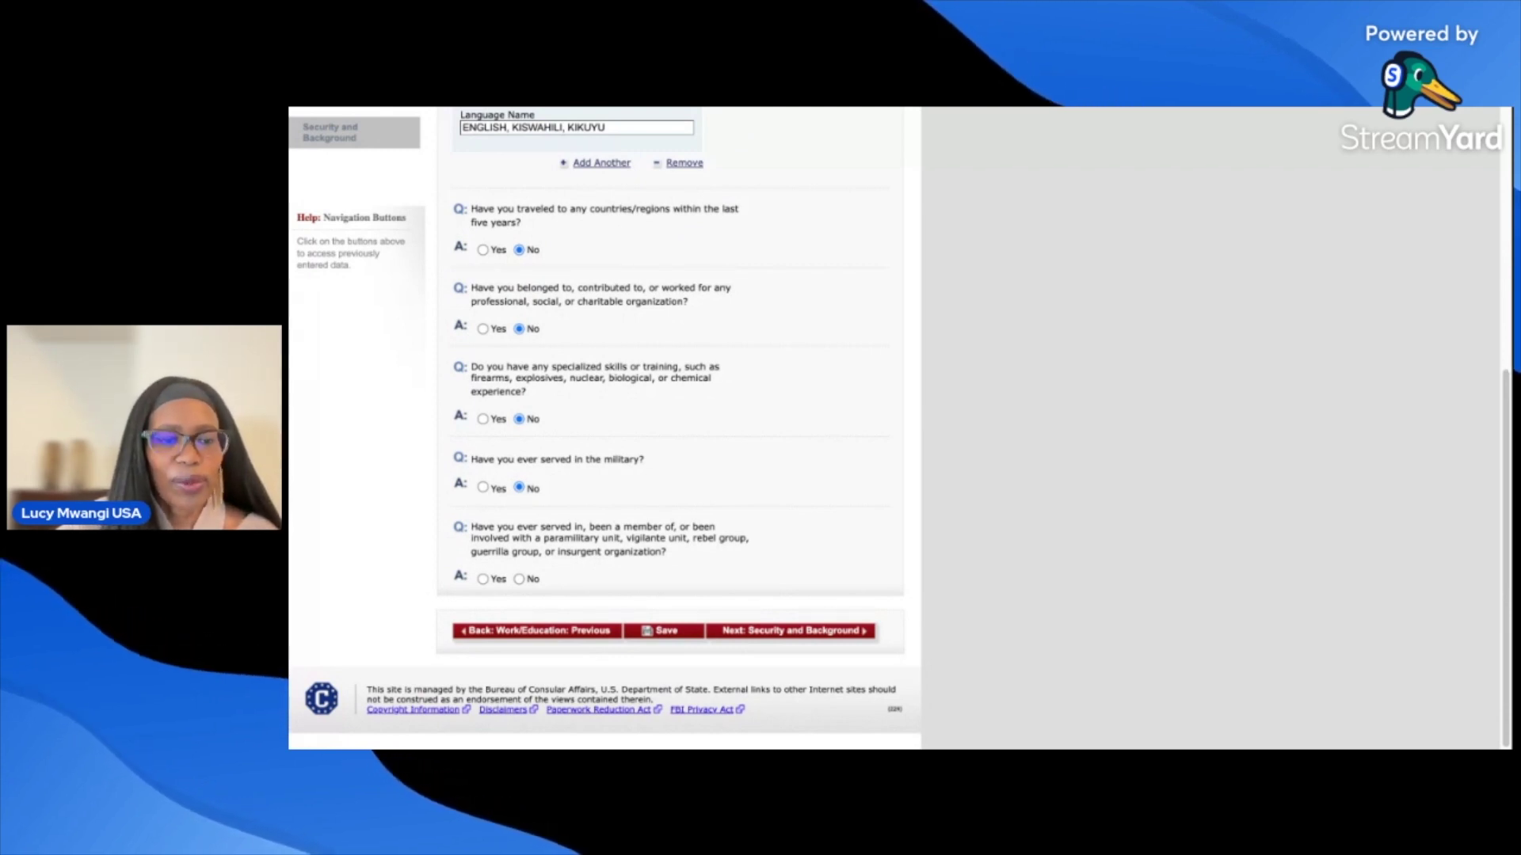
{"action": "left_click", "coordinate": [520, 580]}
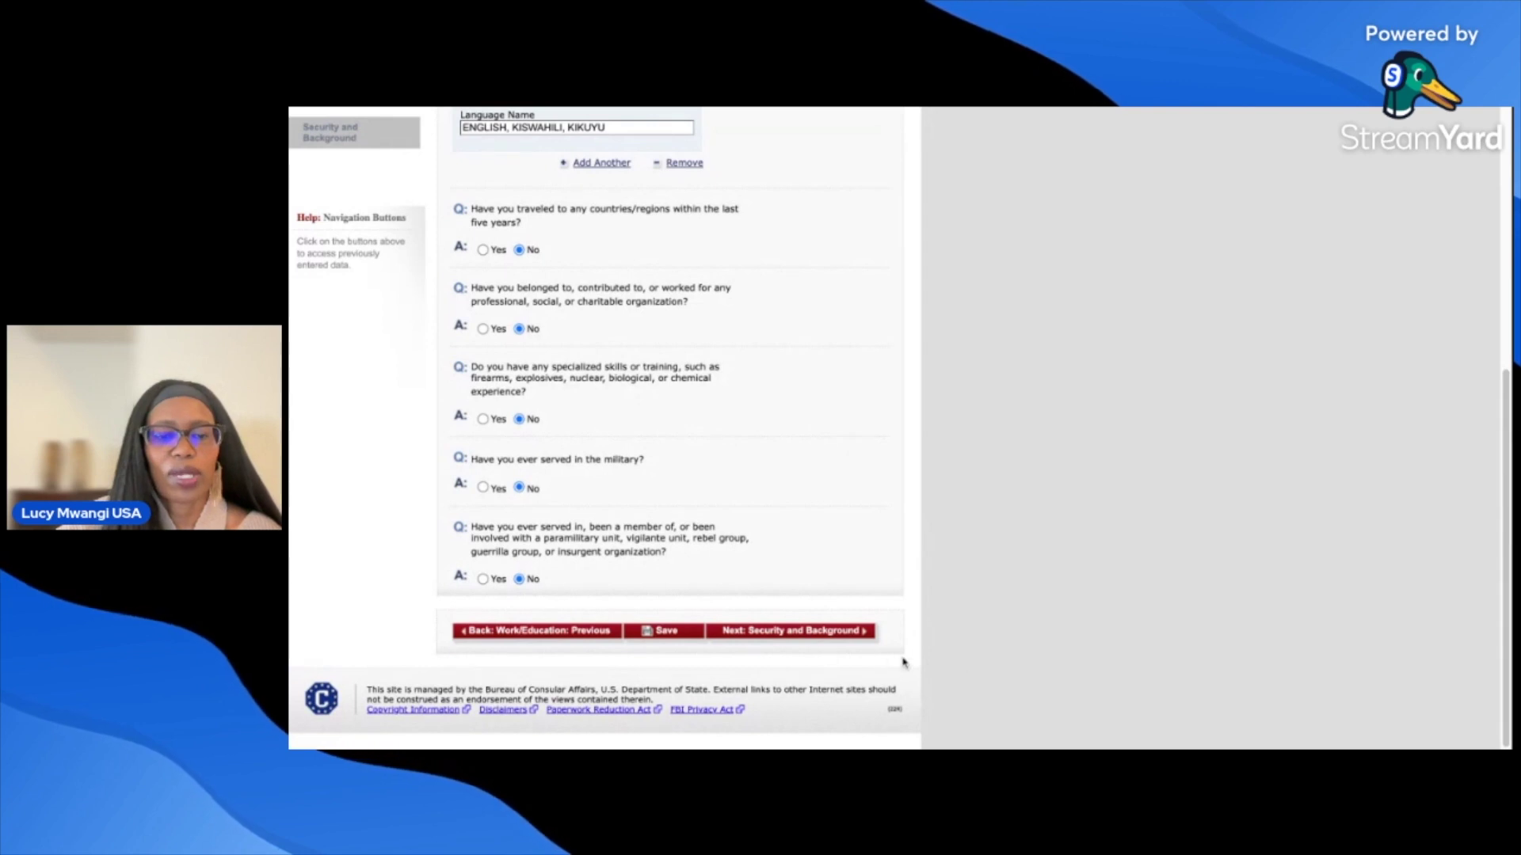
{"action": "left_click", "coordinate": [784, 631]}
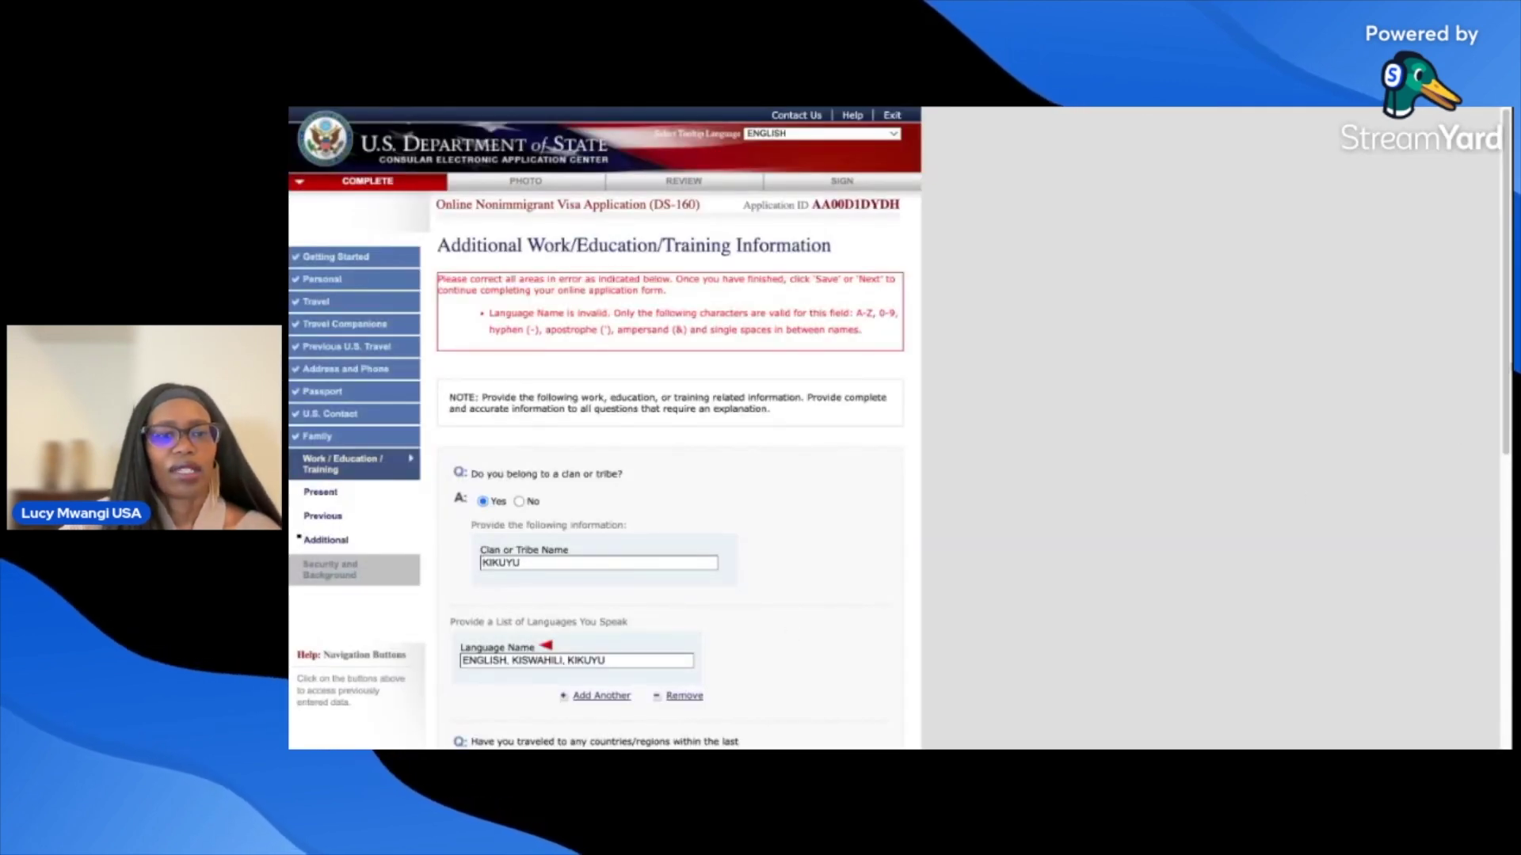
Step: Remove the commas so the languages read ENGLISH KISWAHILI KIKUYU, and proceed to Security and Background Part 1
{"action": "left_click_drag", "start_coordinate": [1504, 315], "coordinate": [1360, 393]}
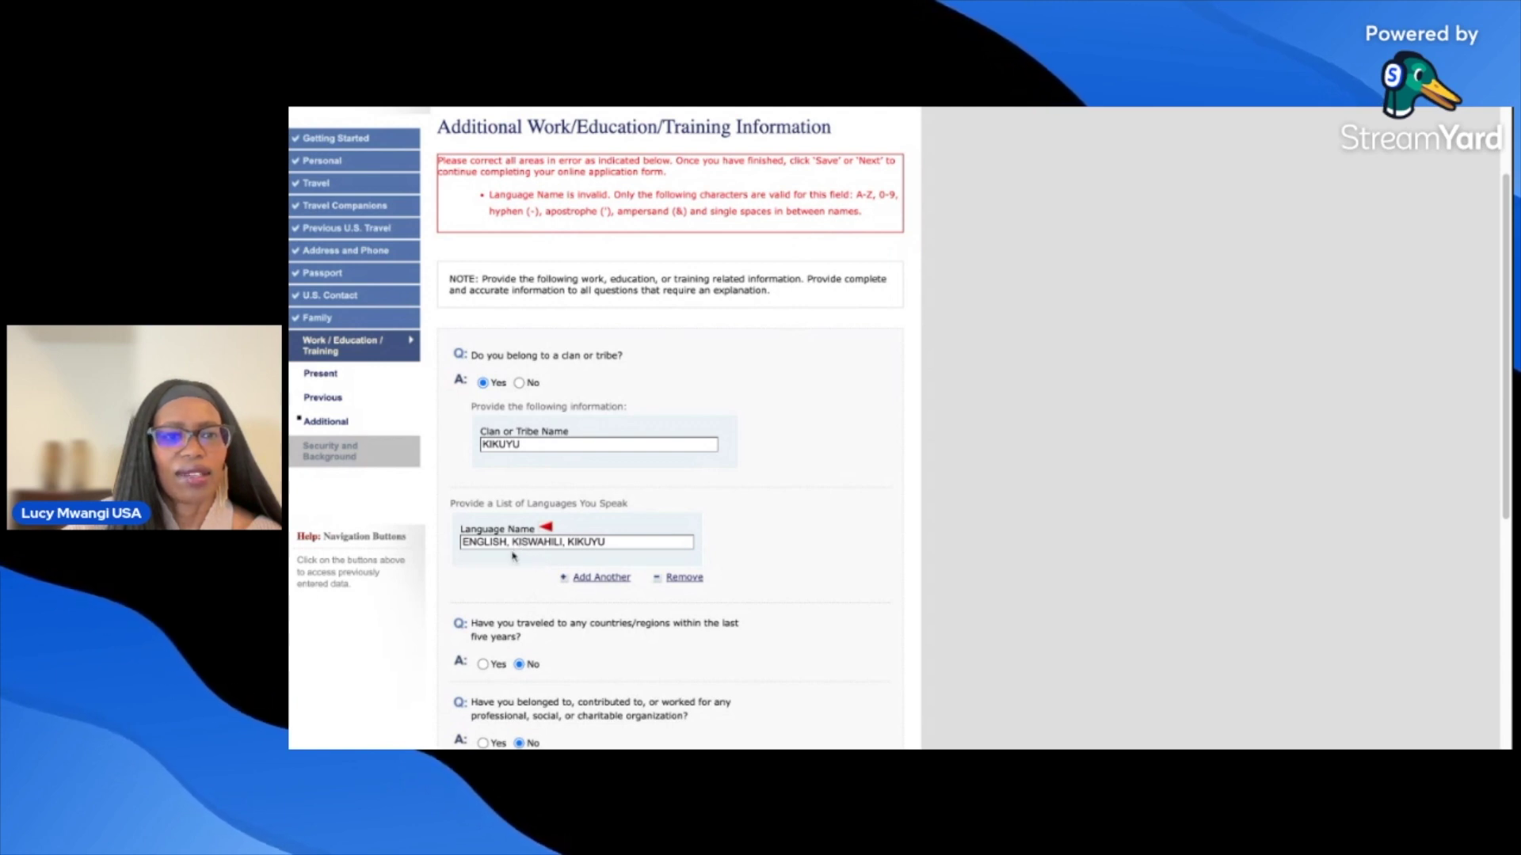
{"action": "left_click", "coordinate": [516, 544]}
{"action": "key", "text": "BackSpace"}
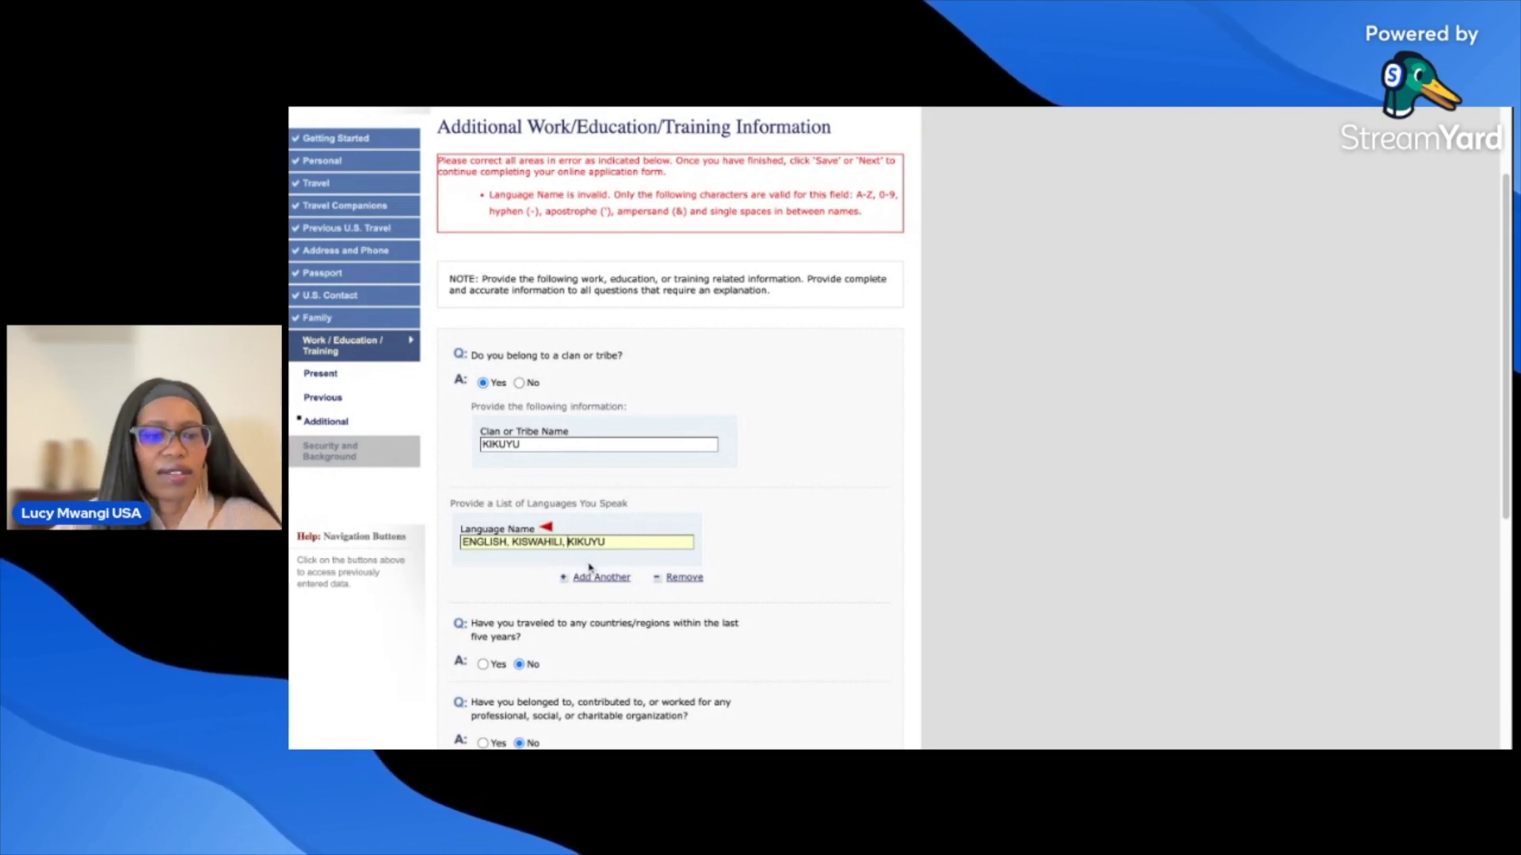
{"action": "key", "text": "Left"}
{"action": "key", "text": "BackSpace"}
{"action": "key", "text": "Left"}
{"action": "key", "text": "Left"}
{"action": "key", "text": "Left"}
{"action": "key", "text": "Left"}
{"action": "key", "text": "Left"}
{"action": "key", "text": "Left"}
{"action": "key", "text": "Left"}
{"action": "key", "text": "Left"}
{"action": "key", "text": "Left"}
{"action": "key", "text": "Left"}
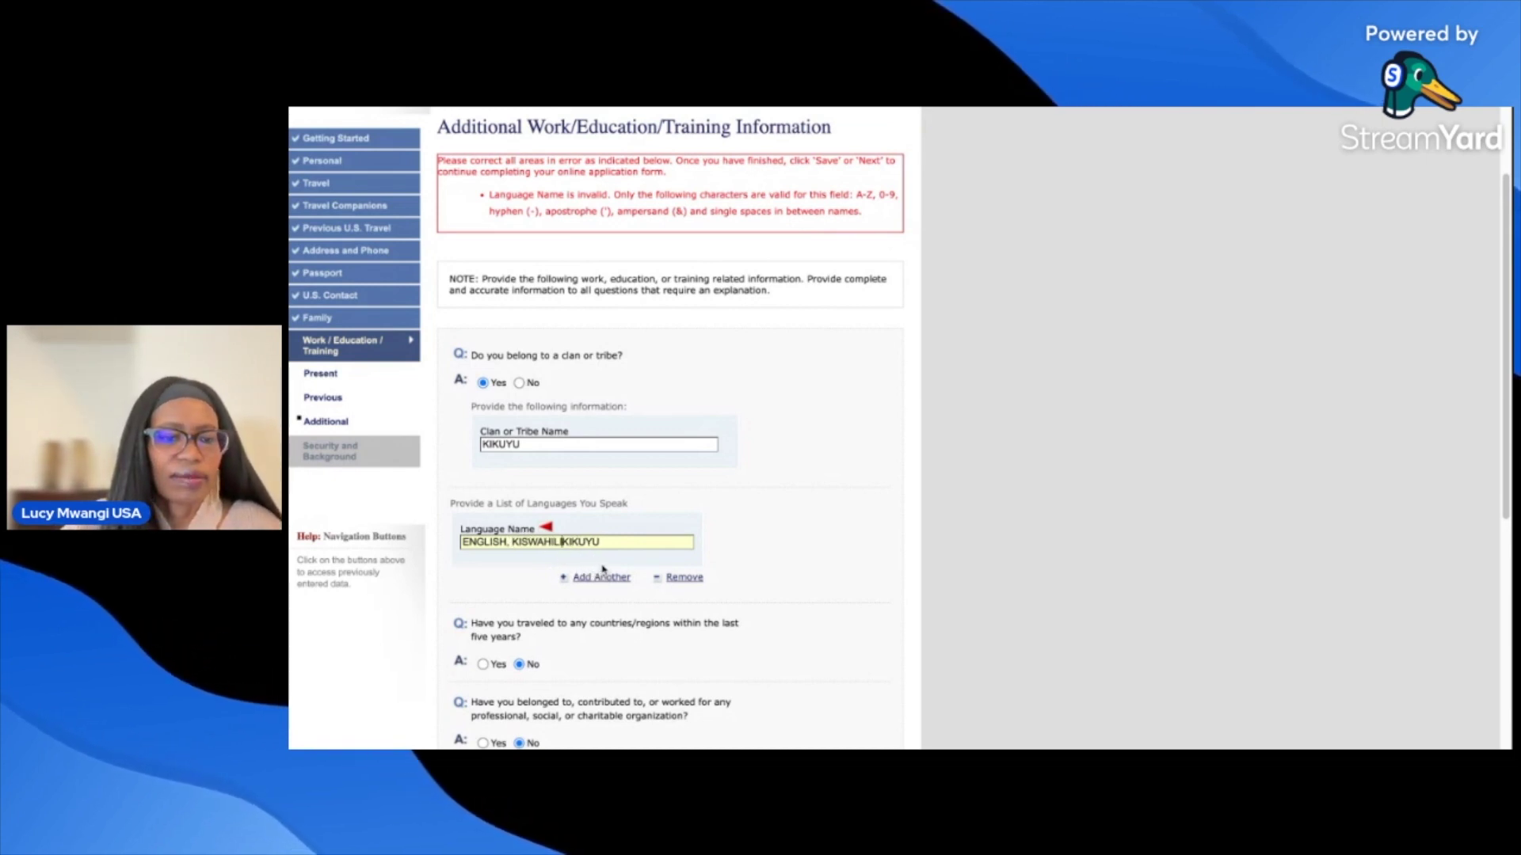
{"action": "key", "text": "BackSpace"}
{"action": "scroll", "coordinate": [855, 667], "scroll_direction": "down", "scroll_amount": 5}
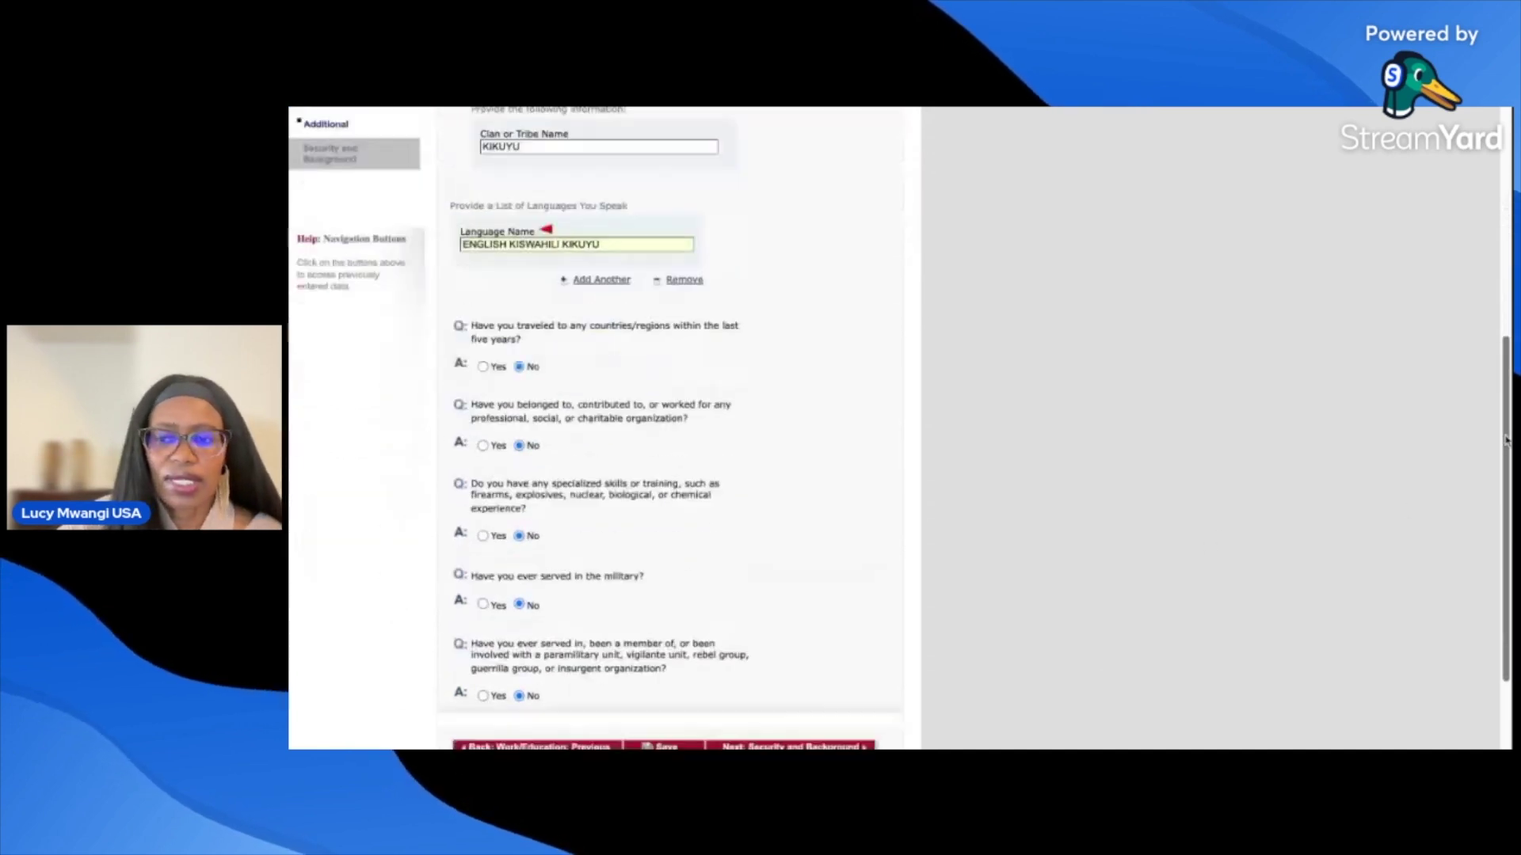
{"action": "left_click", "coordinate": [796, 630]}
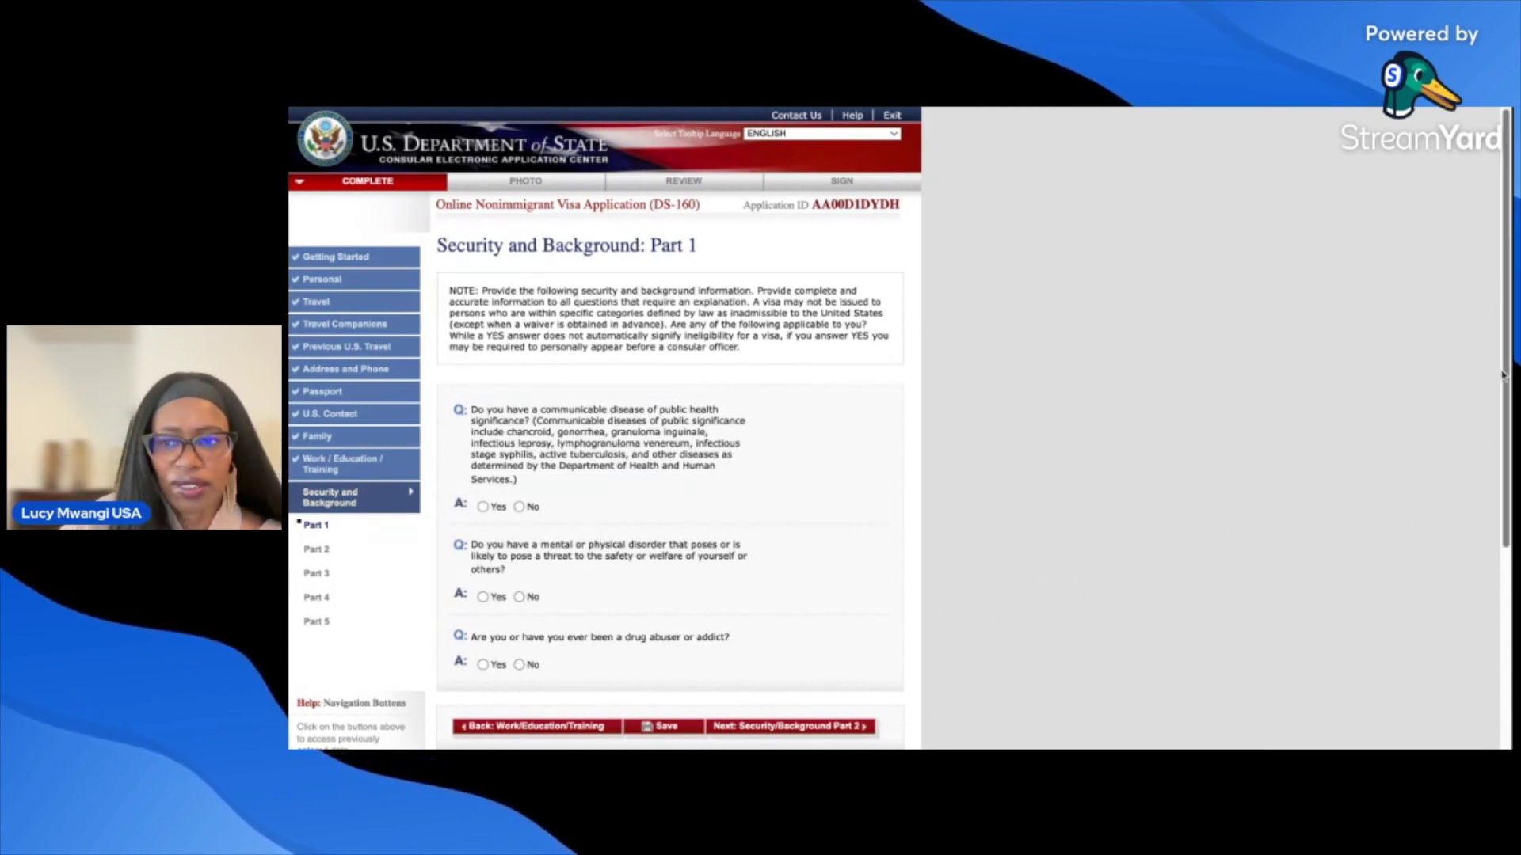
{"action": "left_click_drag", "start_coordinate": [1502, 376], "coordinate": [1502, 483]}
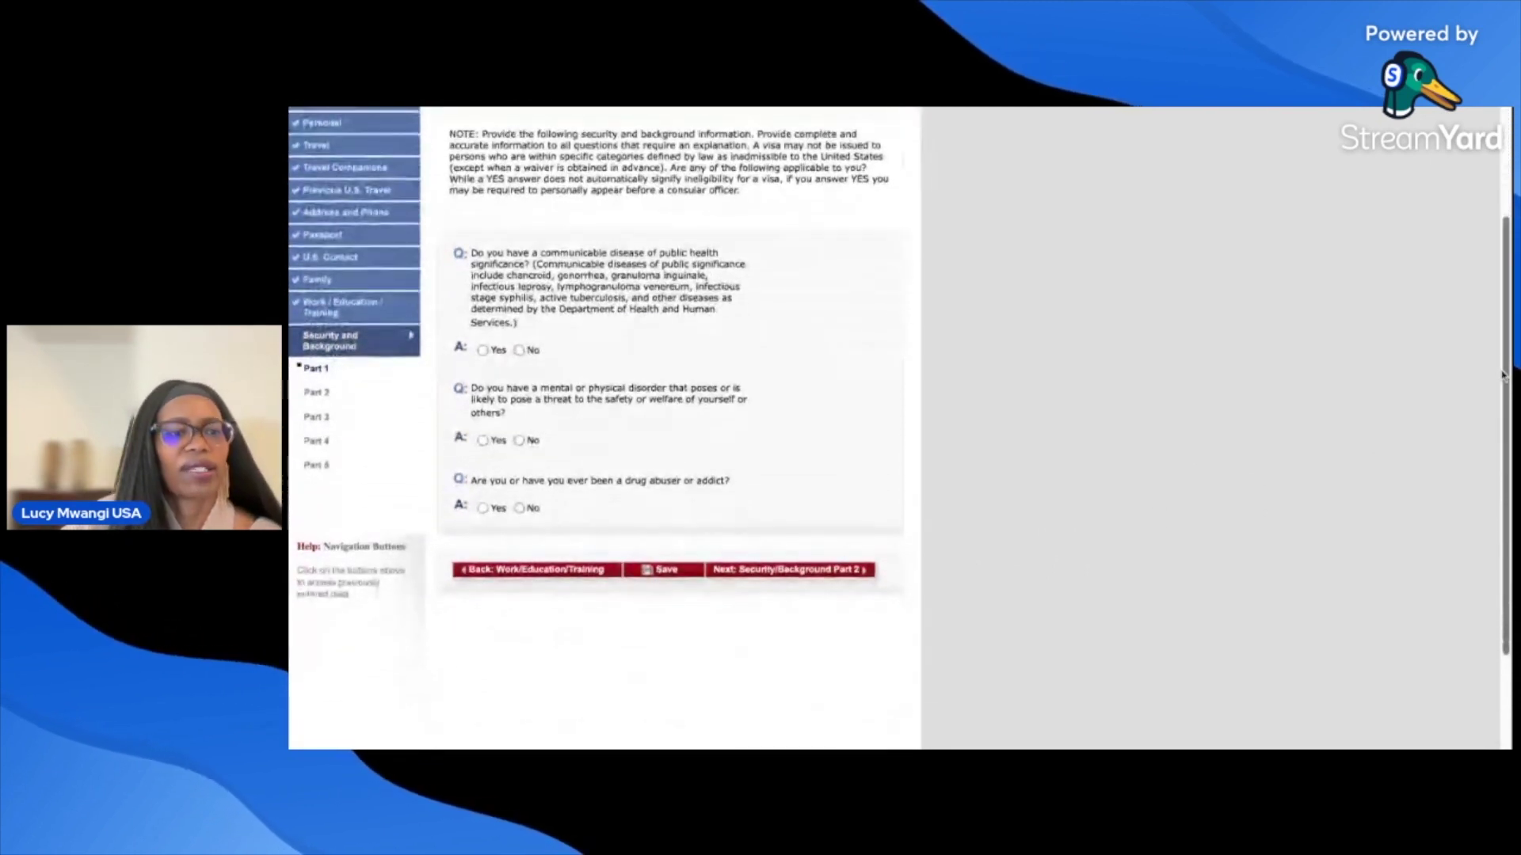
{"action": "scroll", "coordinate": [455, 542], "scroll_direction": "up", "scroll_amount": 2}
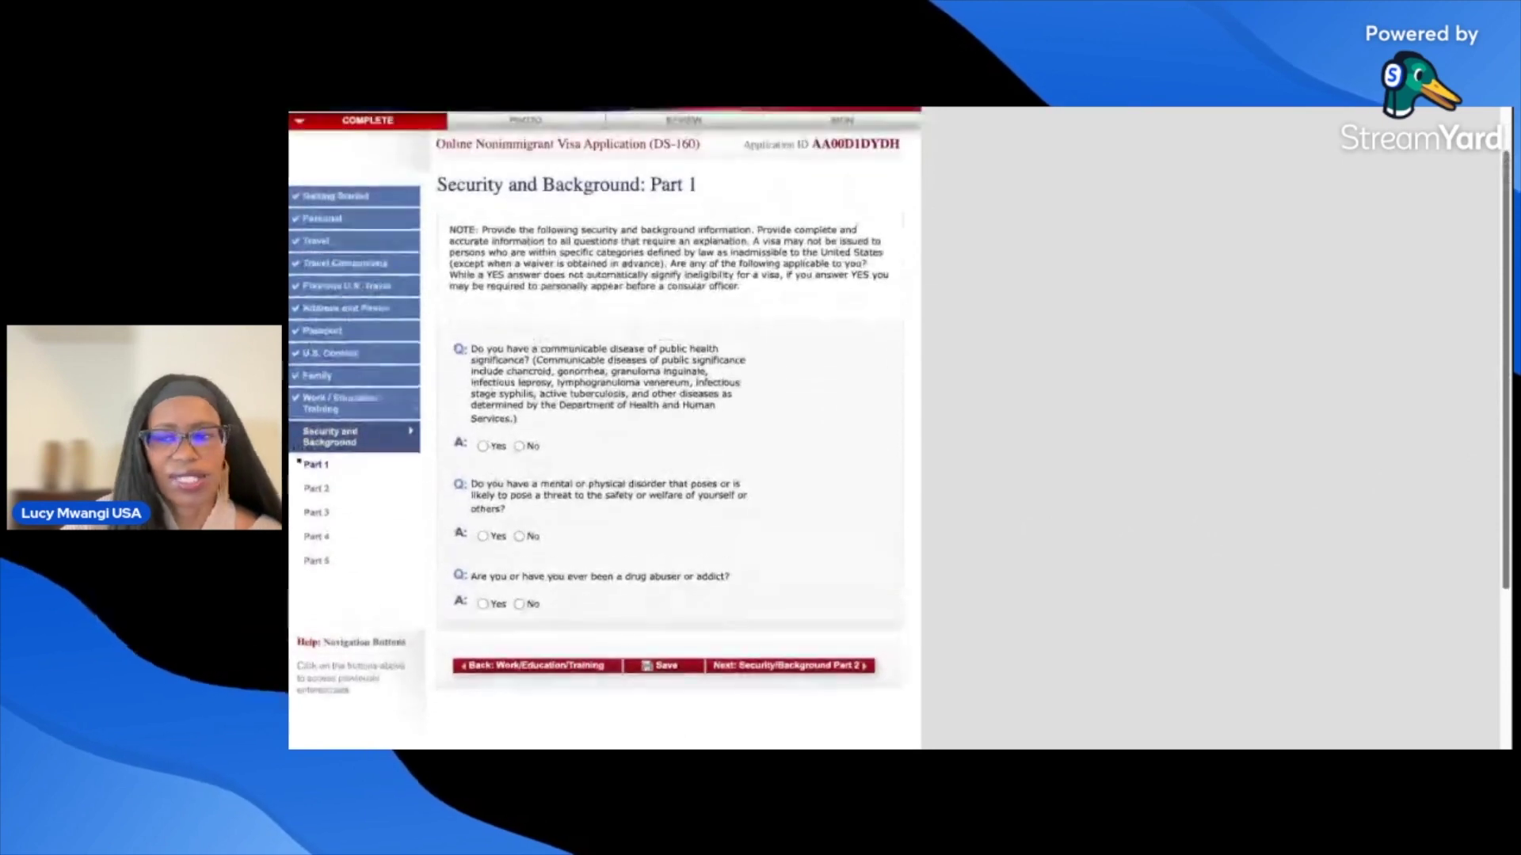
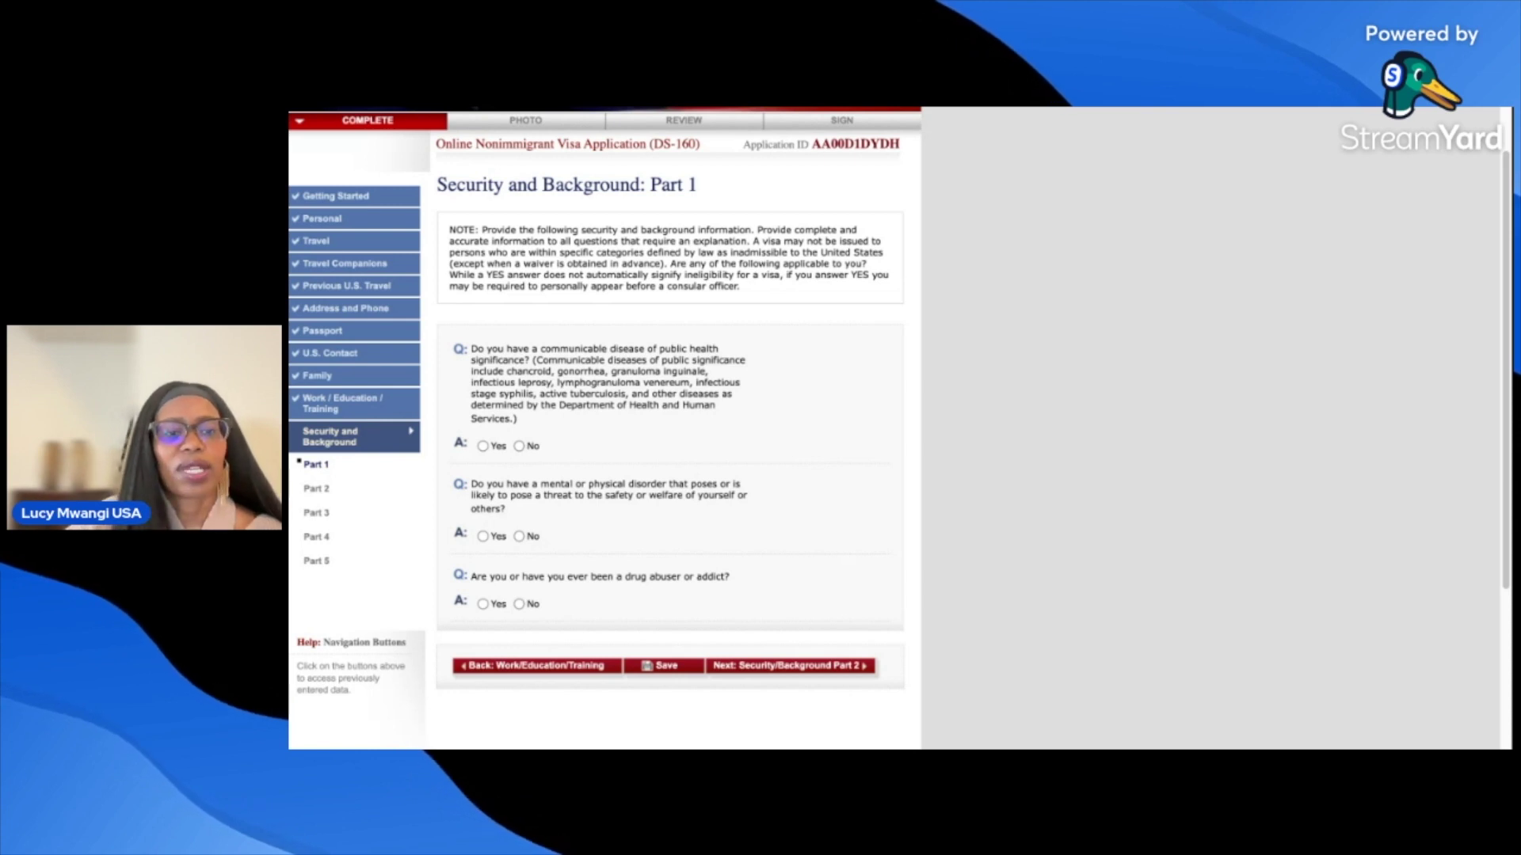
Step: Answer No to the Part 1 communicable disease, mental disorder and drug abuser questions
{"action": "left_click", "coordinate": [519, 446]}
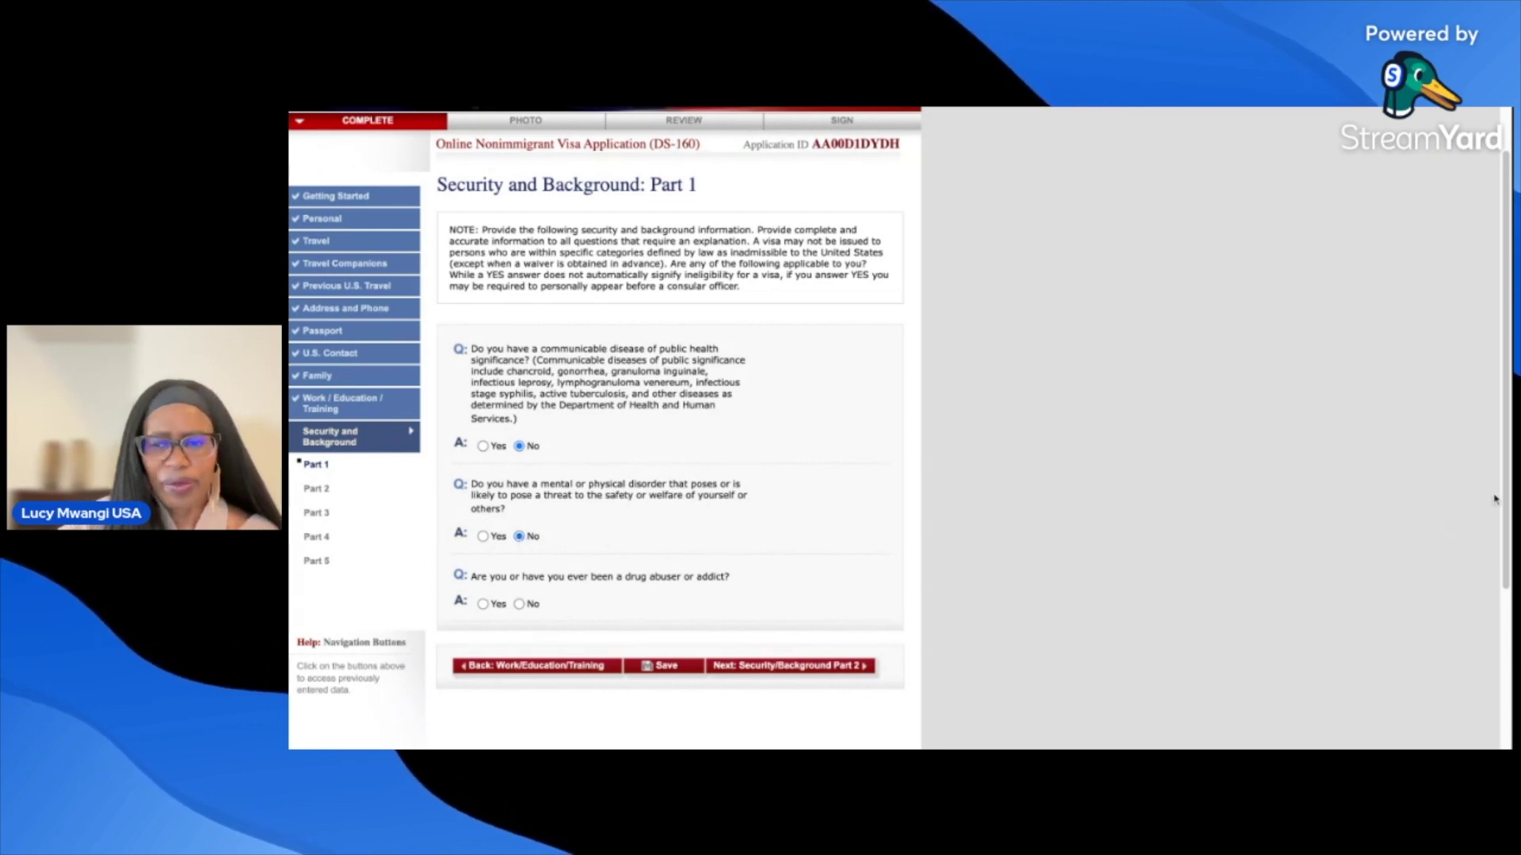
{"action": "scroll", "coordinate": [1492, 502], "scroll_direction": "down", "scroll_amount": 2}
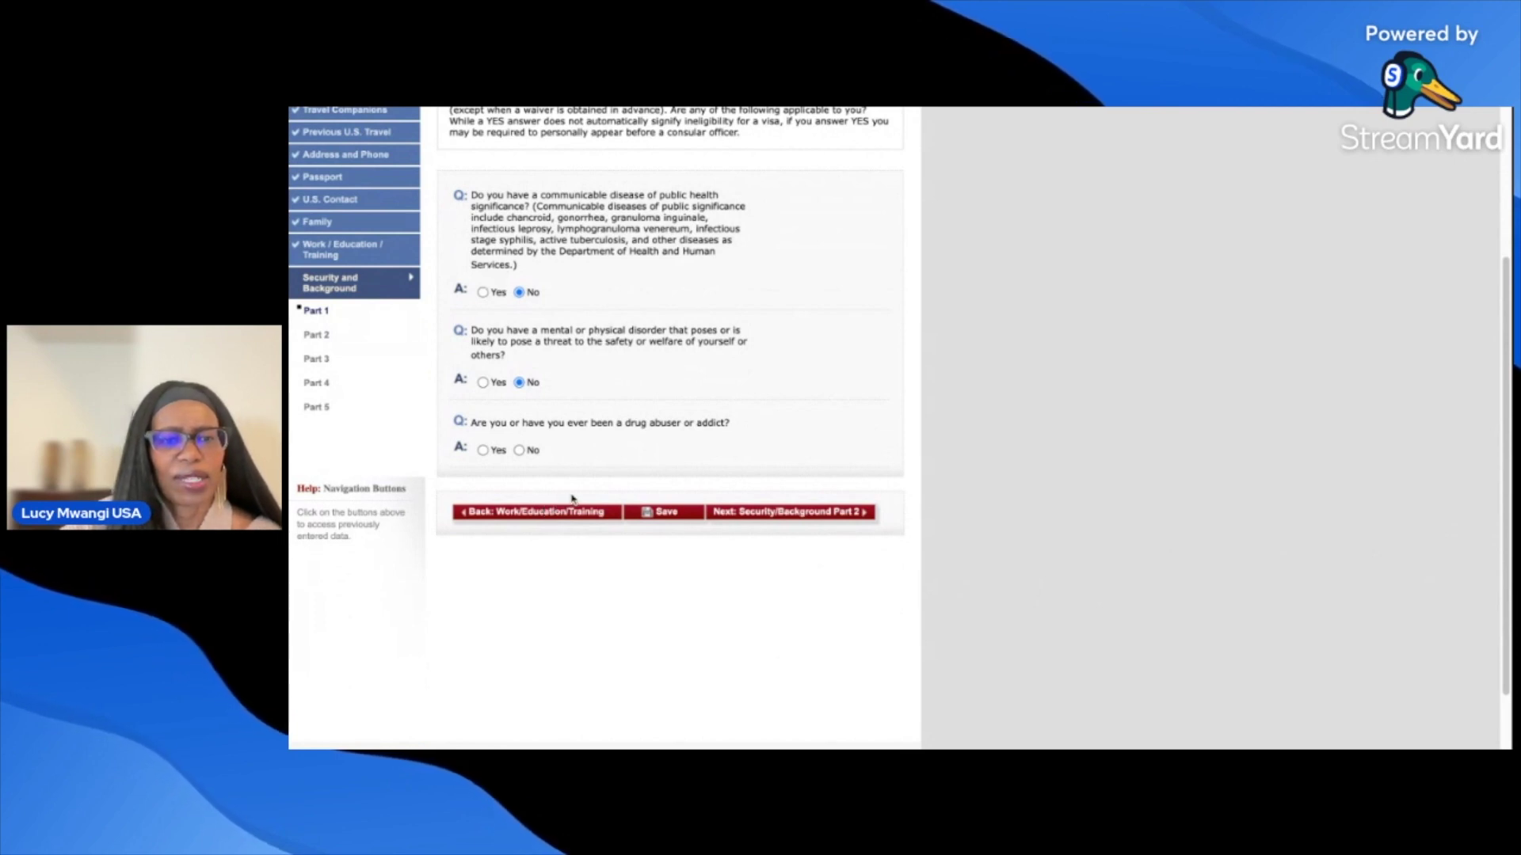
{"action": "left_click", "coordinate": [520, 451]}
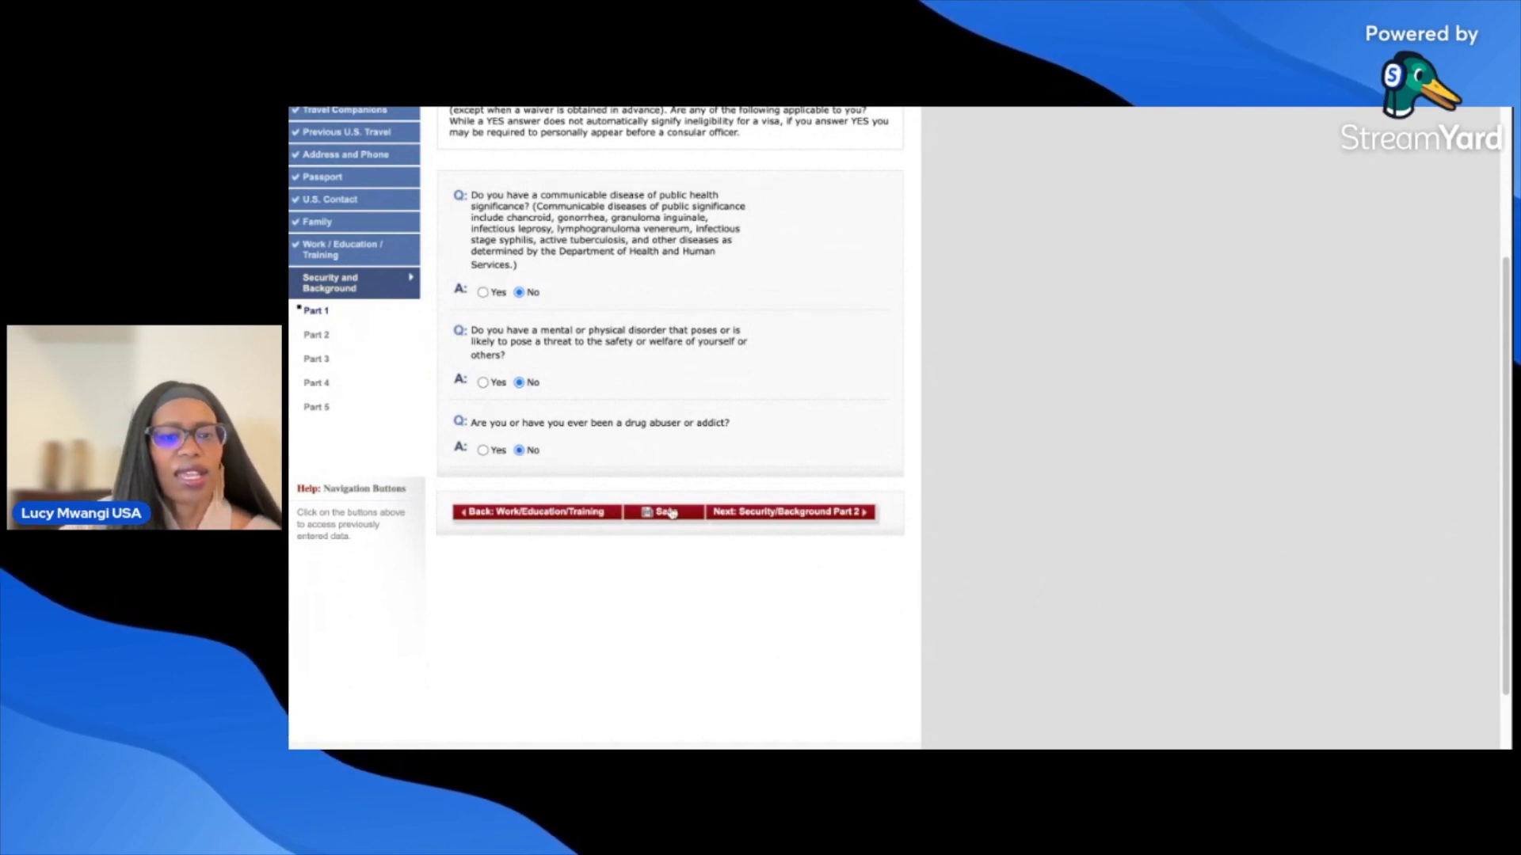
Step: Go to Security and Background Part 2 and answer No to the controlled substances and prostitution questions
{"action": "left_click", "coordinate": [789, 512]}
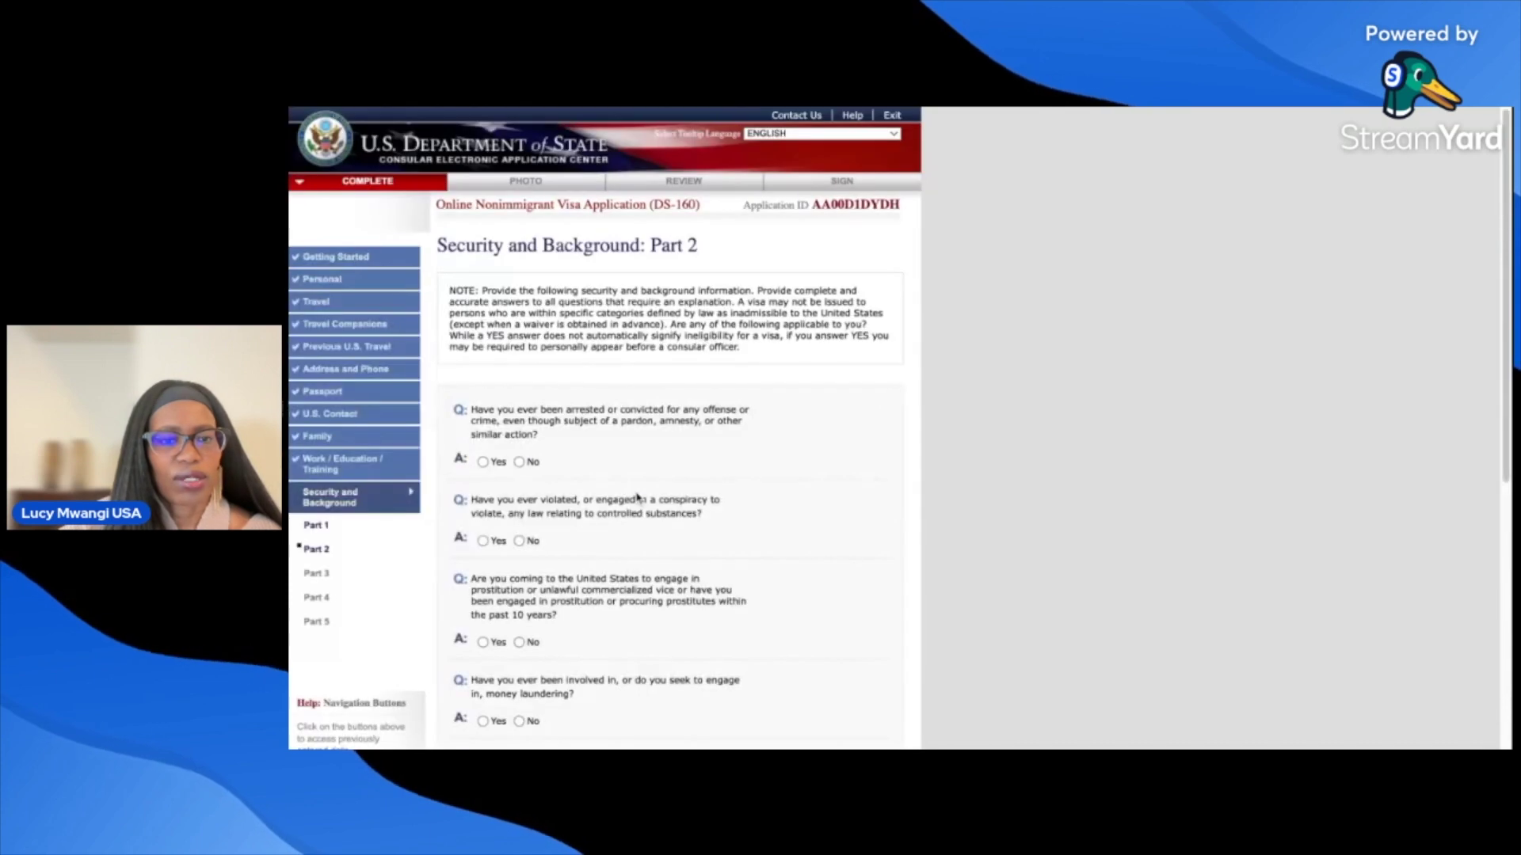
{"action": "scroll", "coordinate": [1506, 399], "scroll_direction": "down", "scroll_amount": 3}
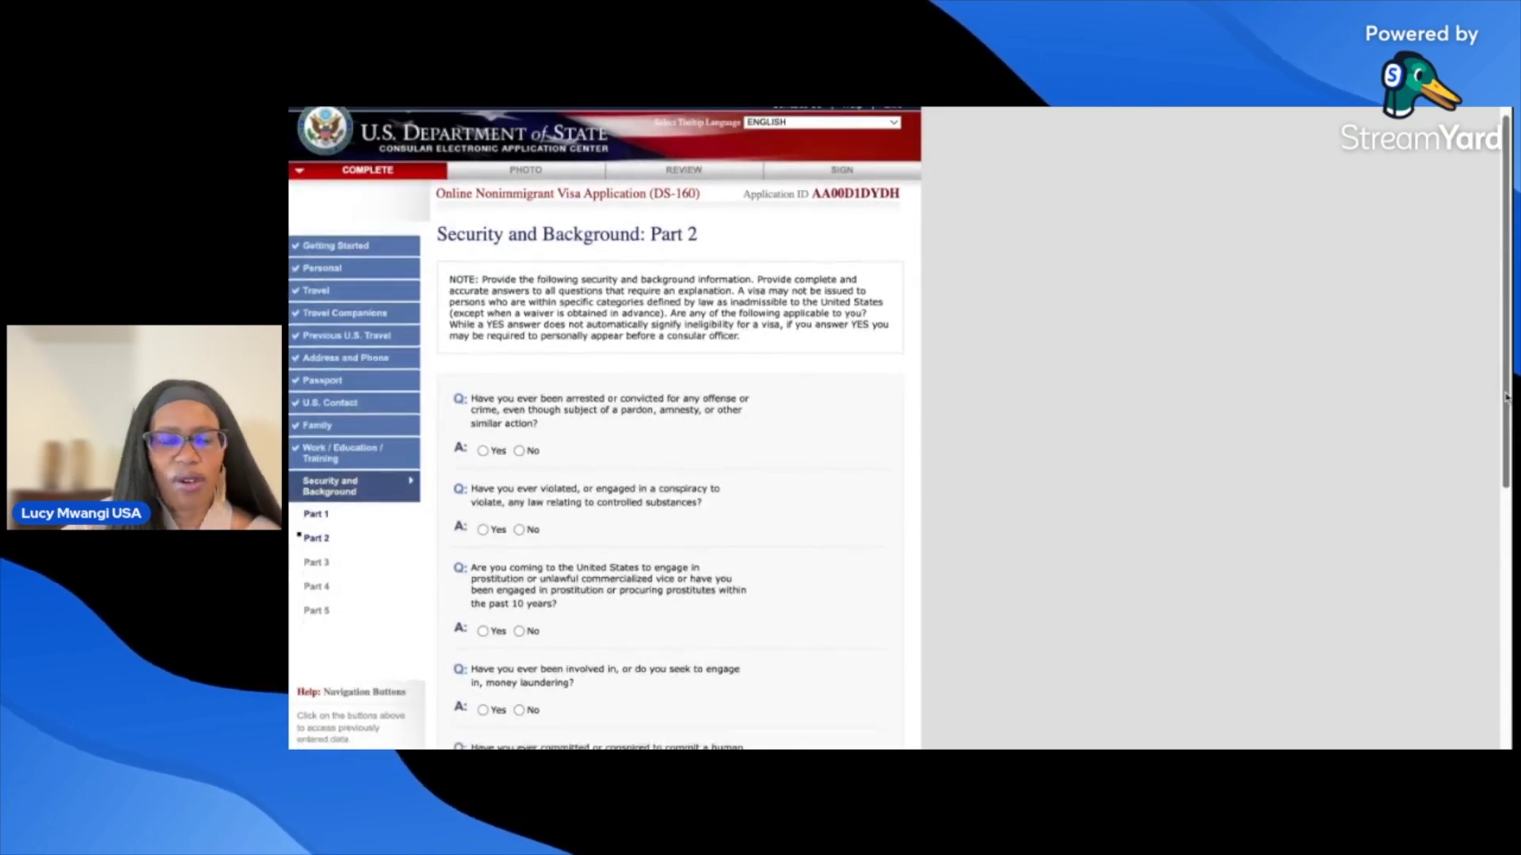
{"action": "scroll", "coordinate": [1507, 399], "scroll_direction": "down", "scroll_amount": 1}
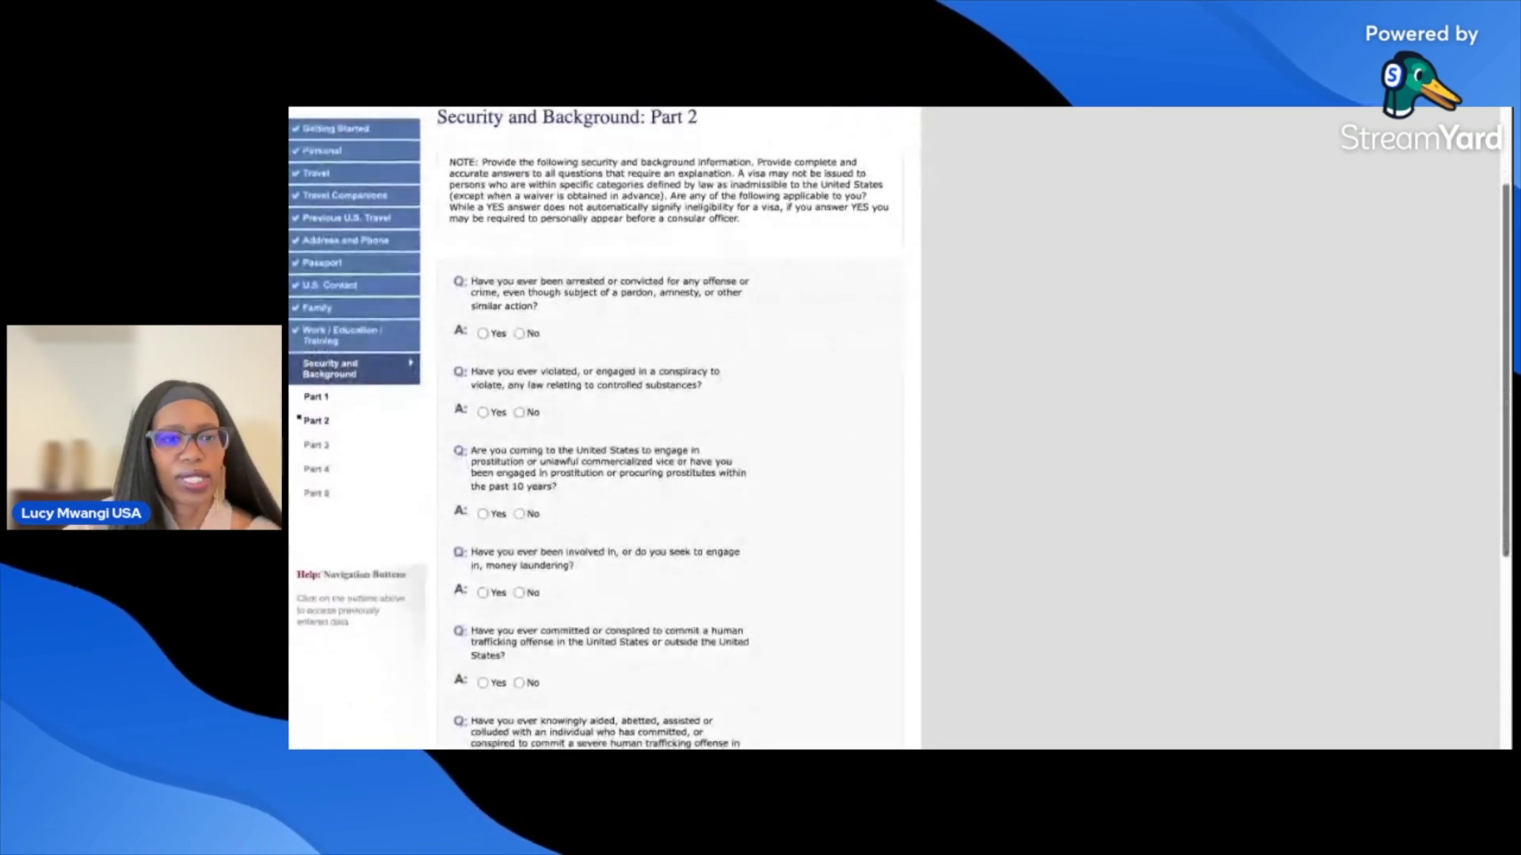
{"action": "scroll", "coordinate": [899, 427], "scroll_direction": "down", "scroll_amount": 2}
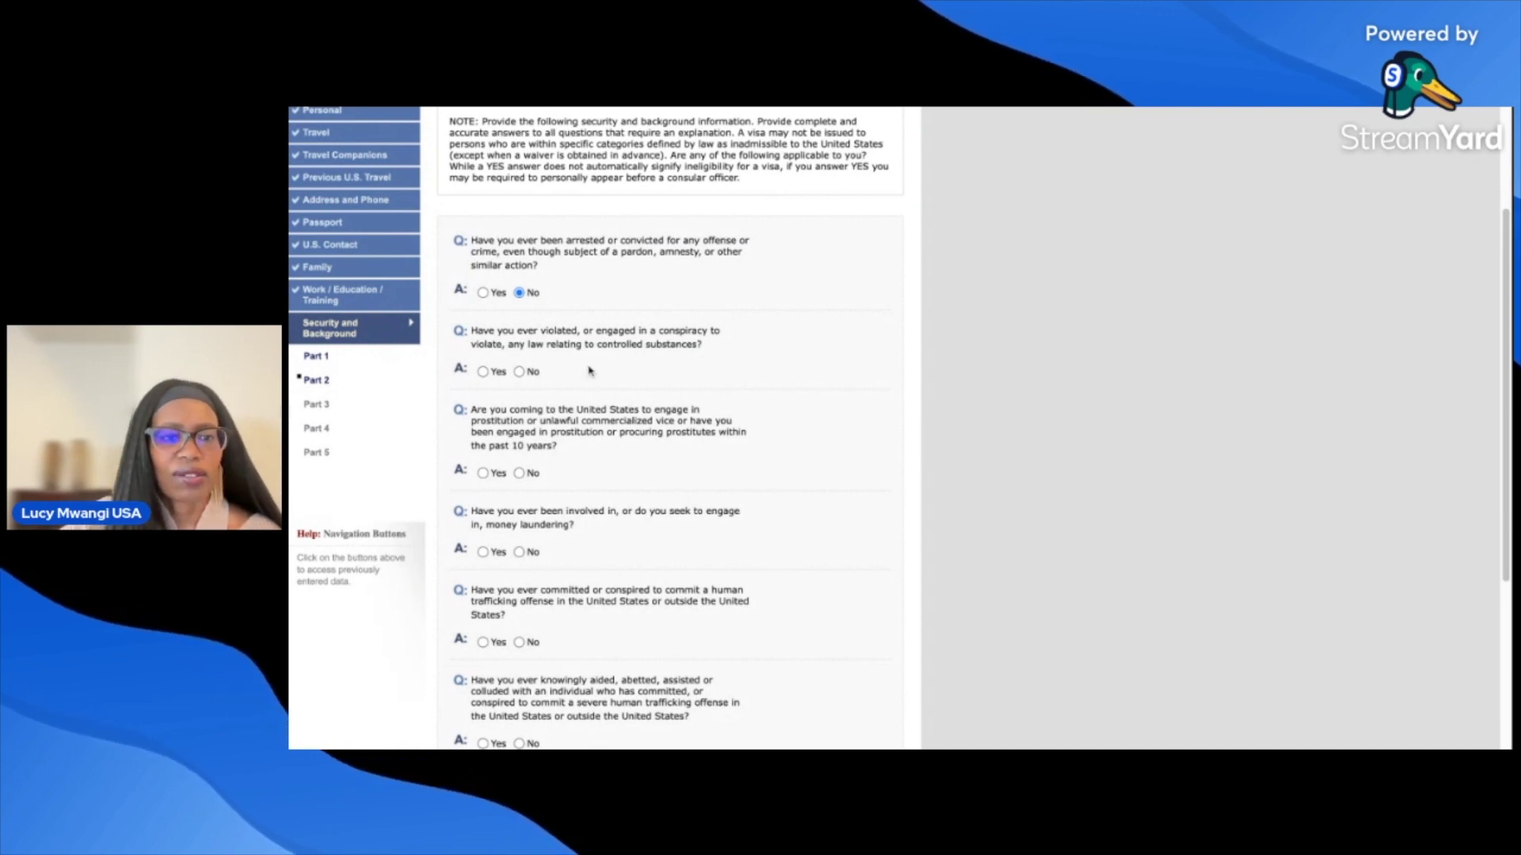
{"action": "left_click", "coordinate": [519, 372]}
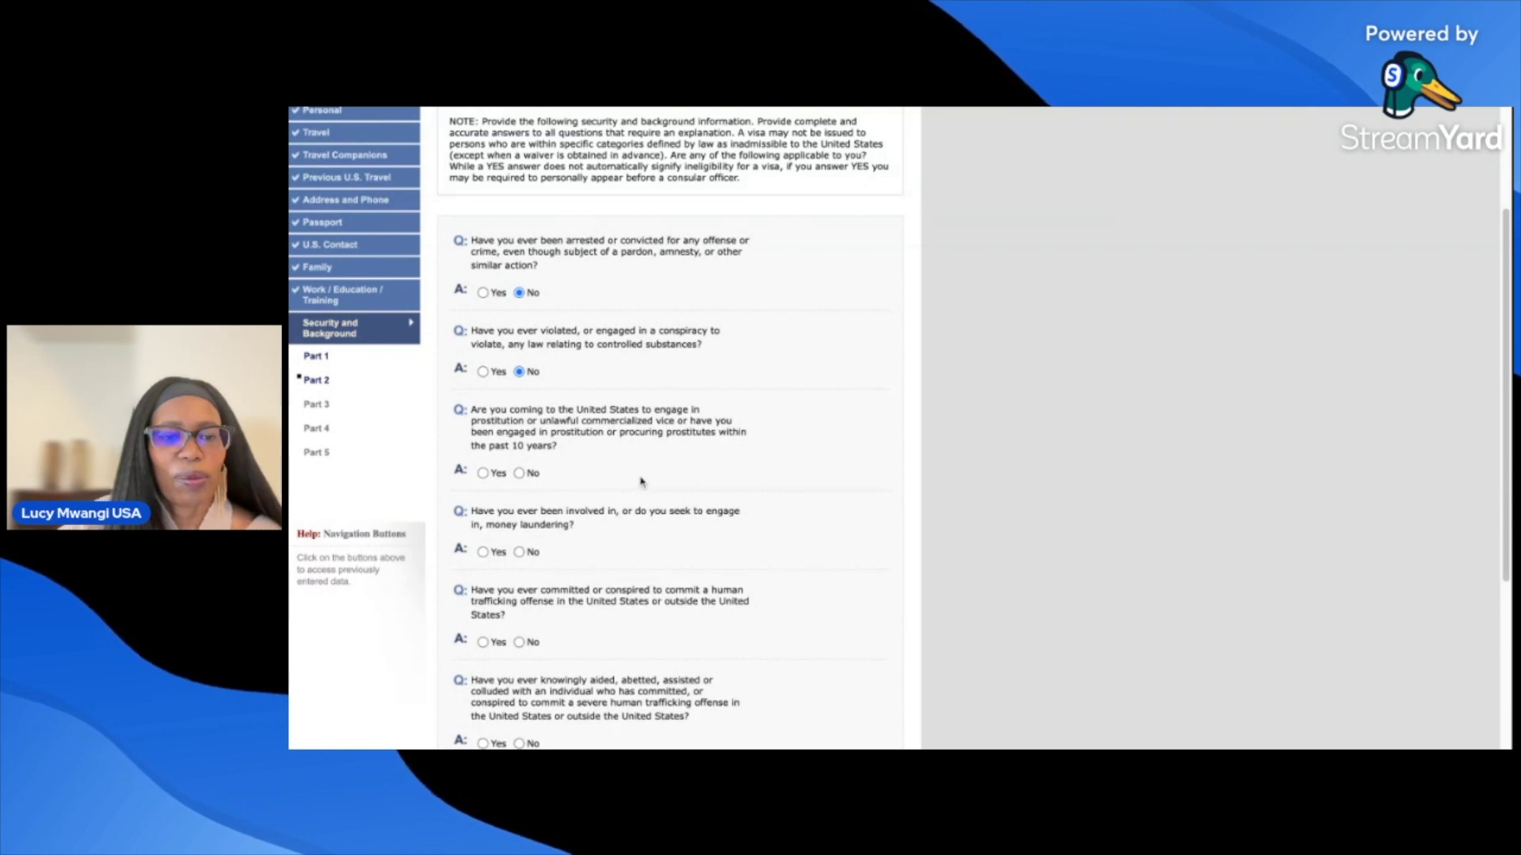
{"action": "left_click", "coordinate": [534, 476]}
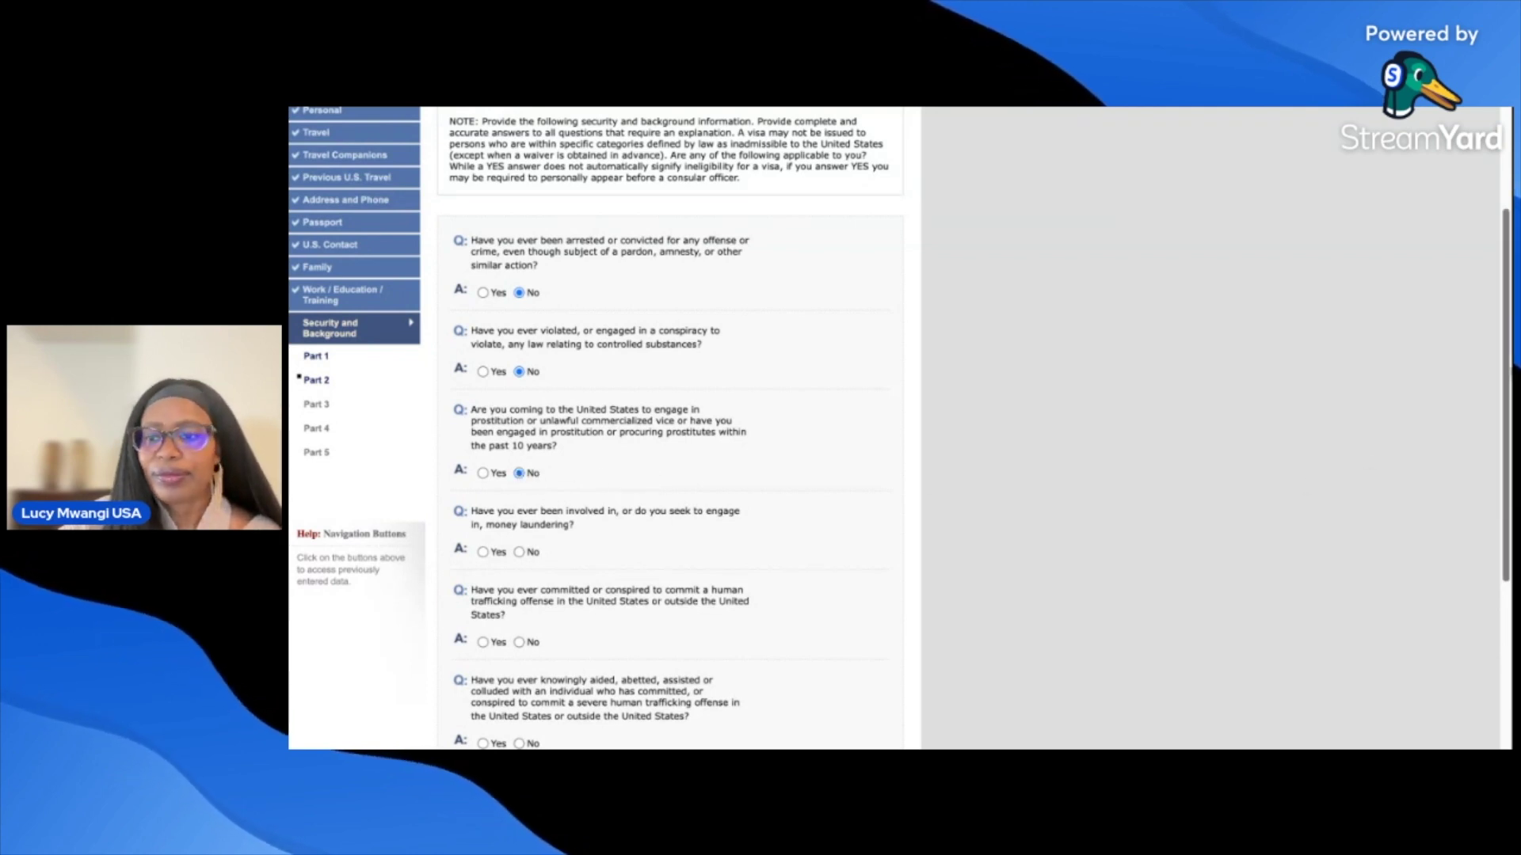
{"action": "scroll", "coordinate": [1507, 370], "scroll_direction": "down", "scroll_amount": 3}
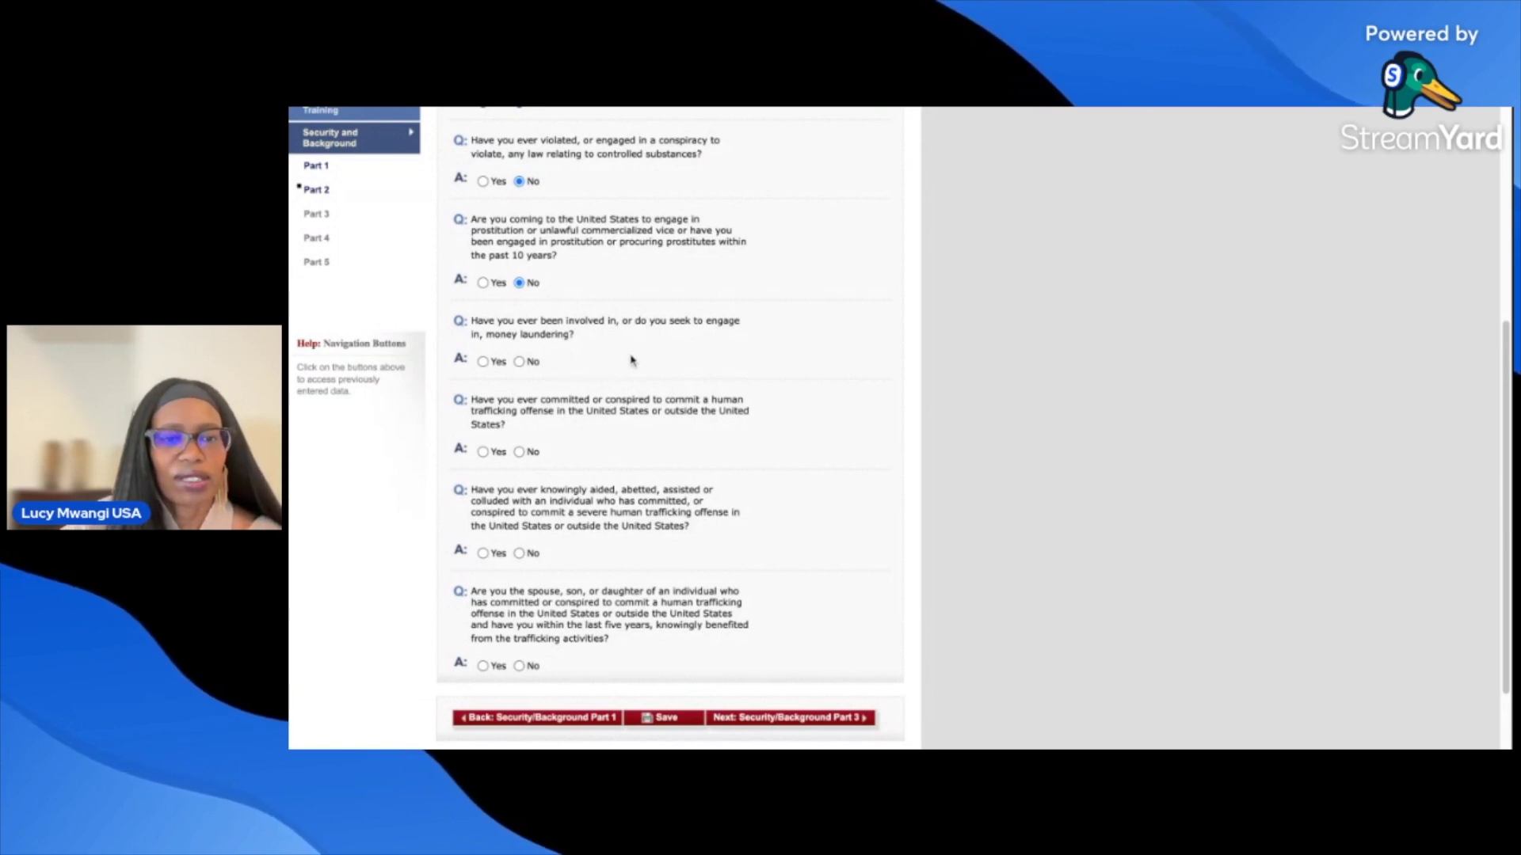
Step: Answer No to money laundering and all three human trafficking questions, then go to Part 3
{"action": "left_click", "coordinate": [519, 362]}
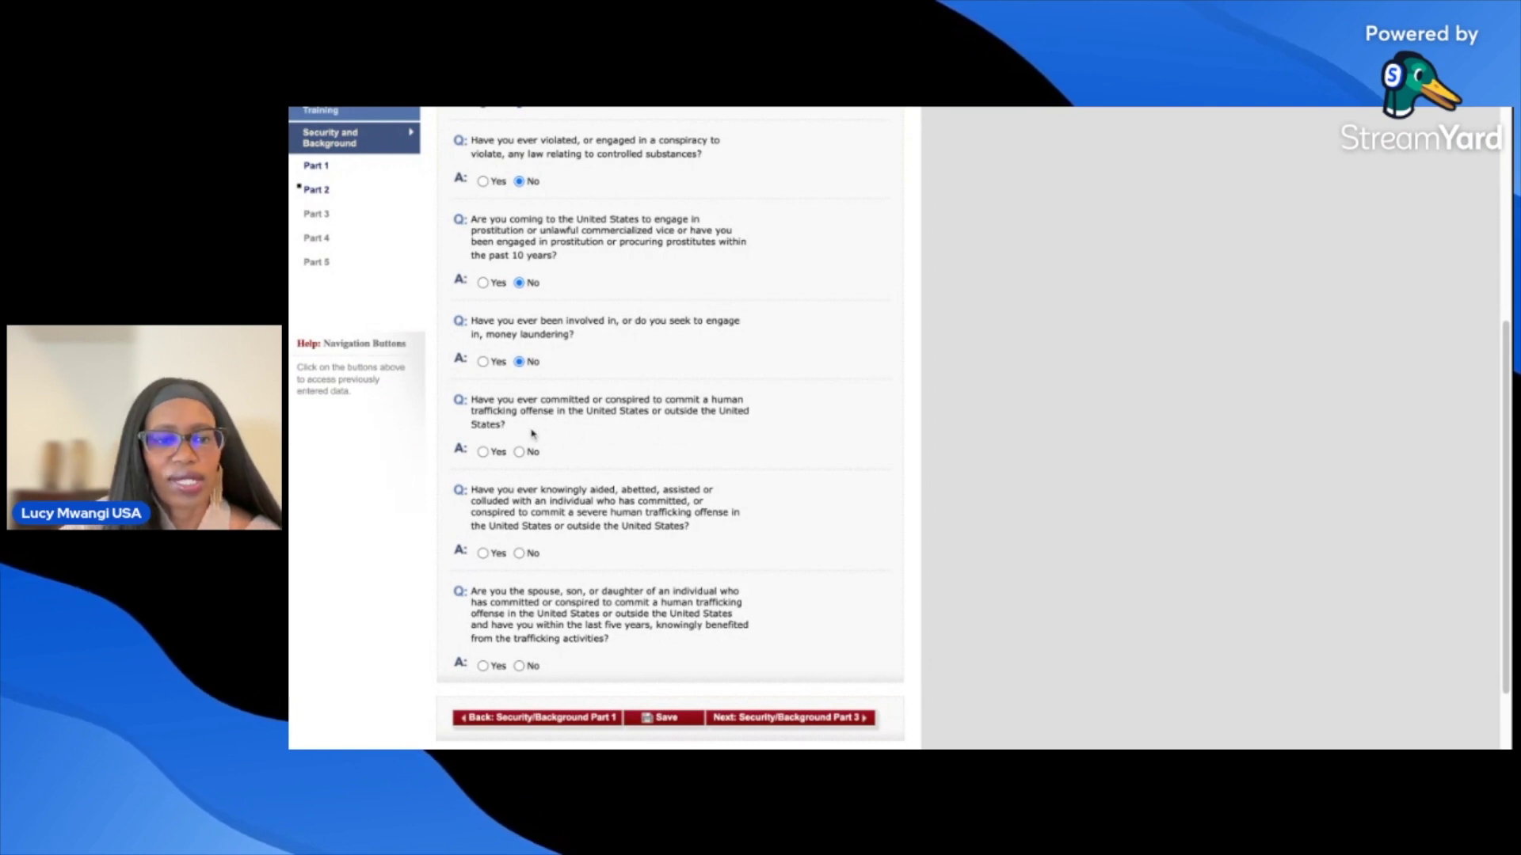
{"action": "left_click", "coordinate": [519, 453]}
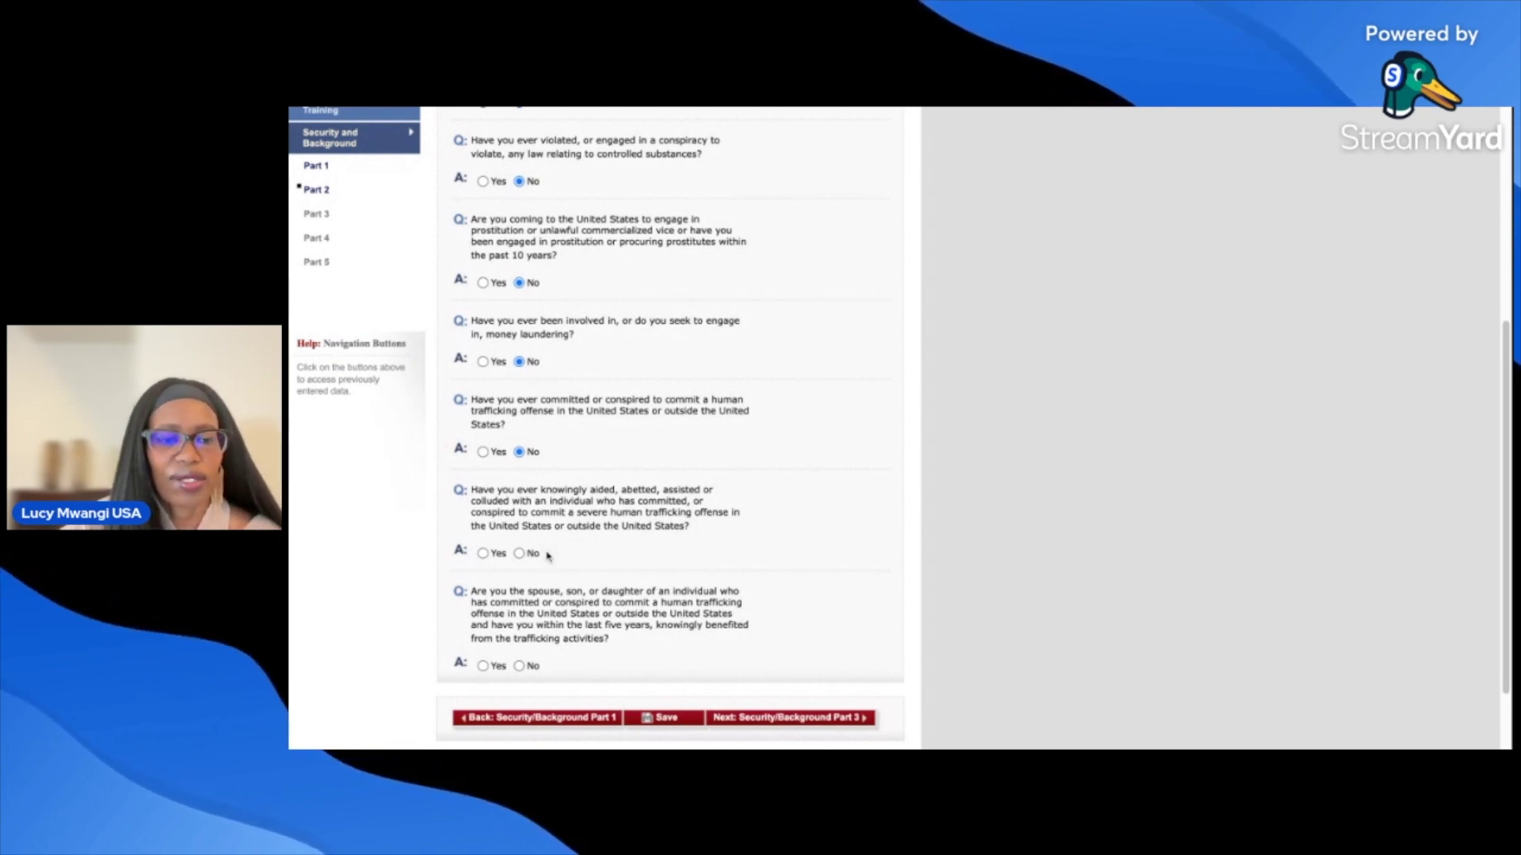
{"action": "left_click", "coordinate": [519, 553]}
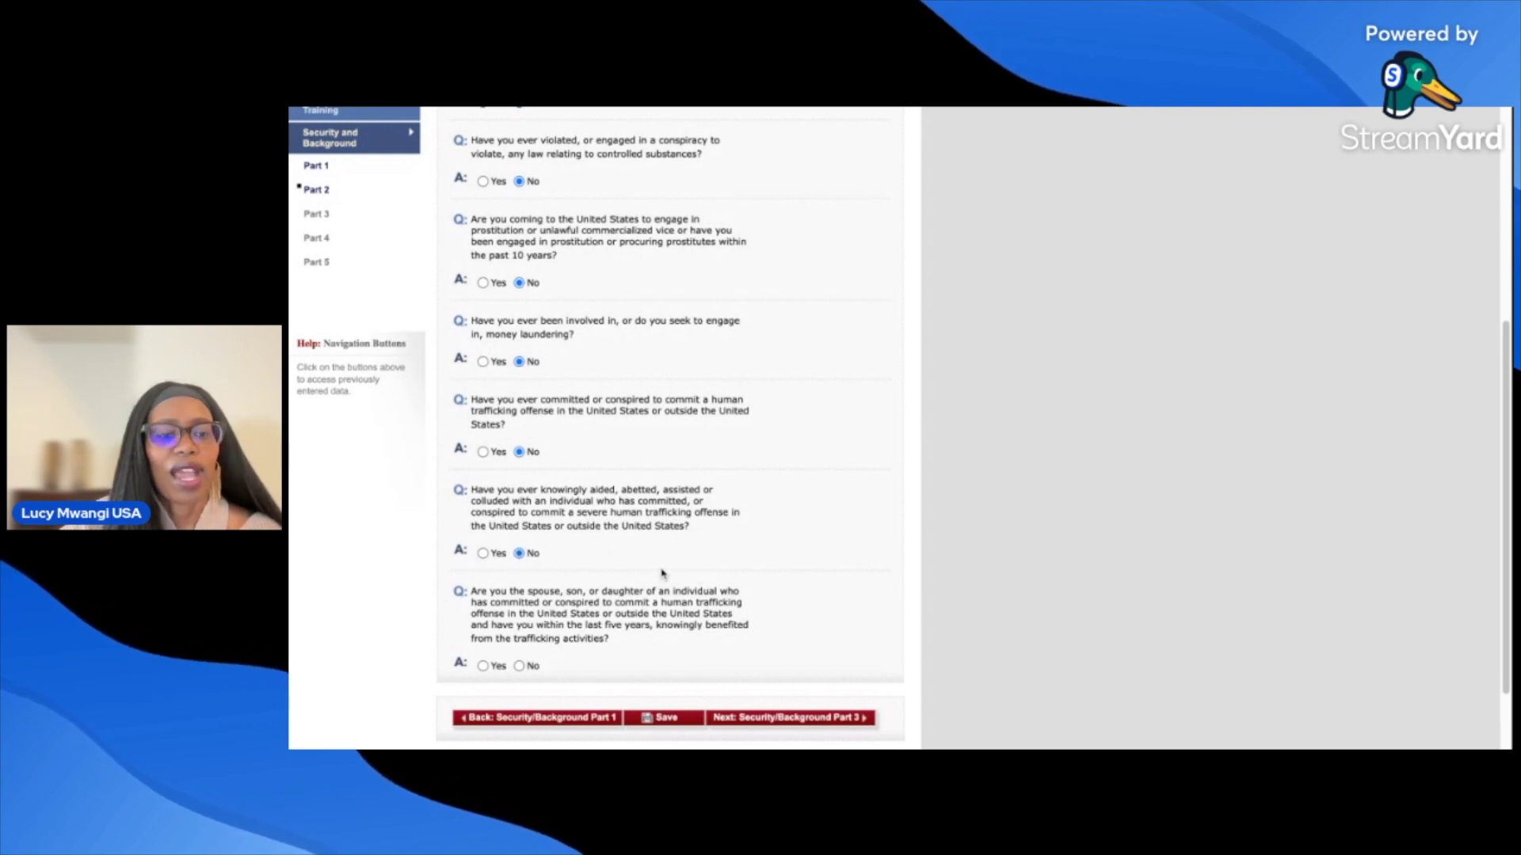
{"action": "scroll", "coordinate": [665, 582], "scroll_direction": "up", "scroll_amount": 1}
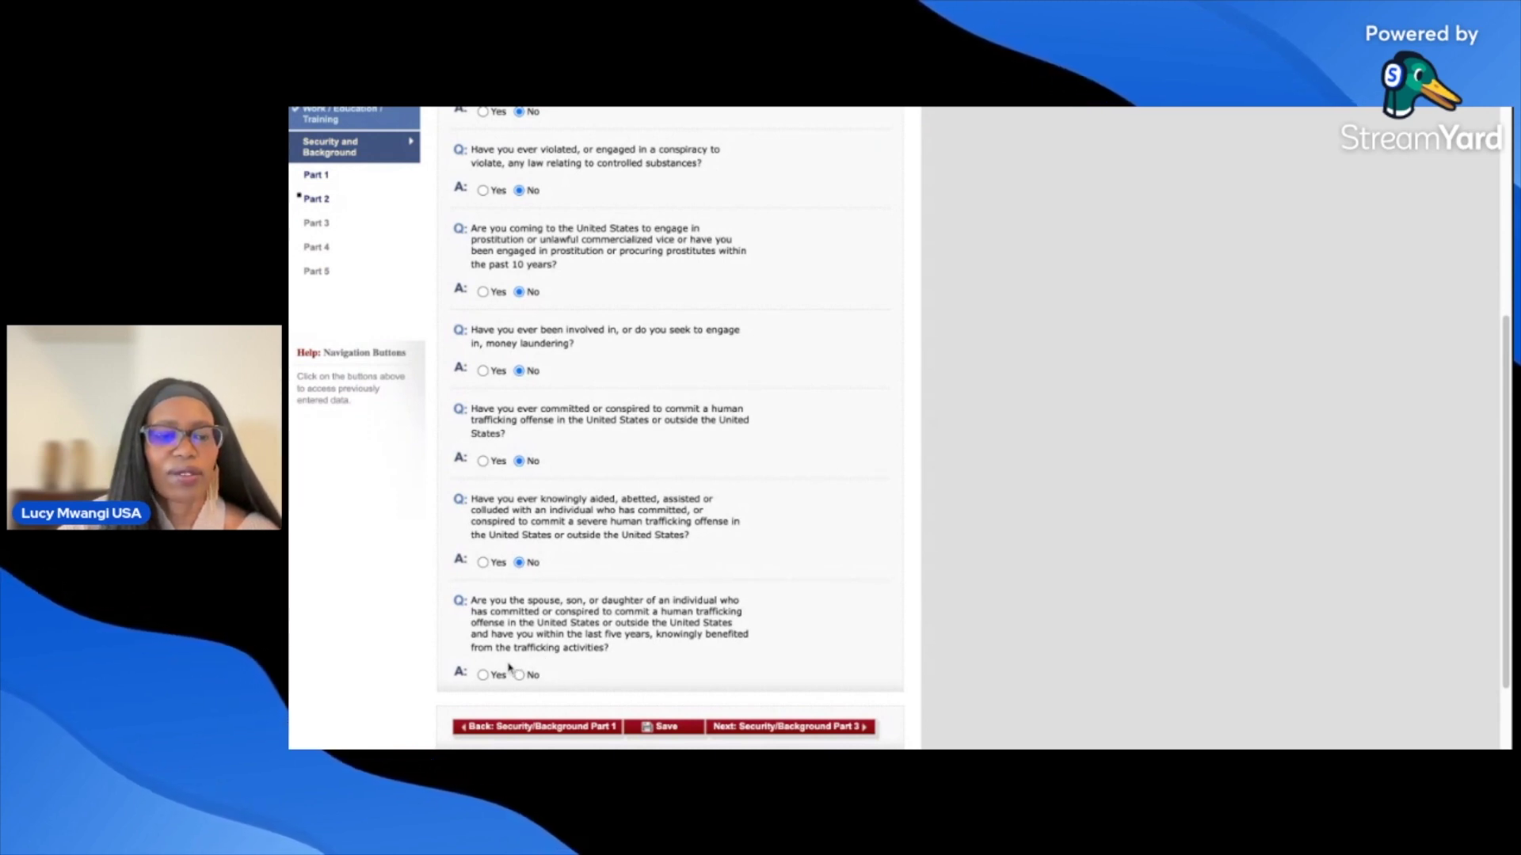
{"action": "left_click", "coordinate": [518, 675]}
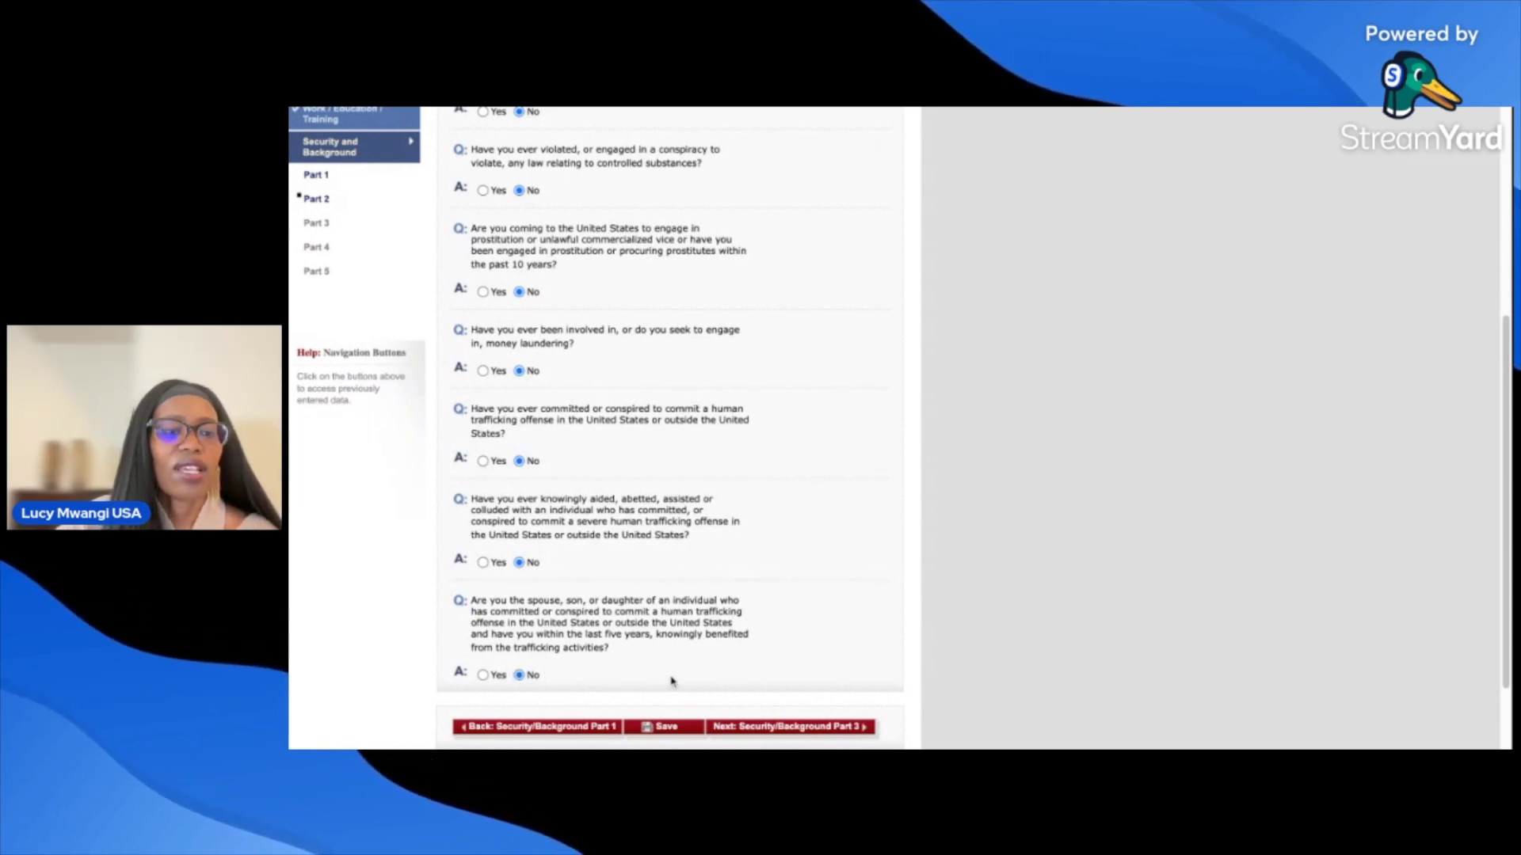
{"action": "left_click", "coordinate": [746, 727]}
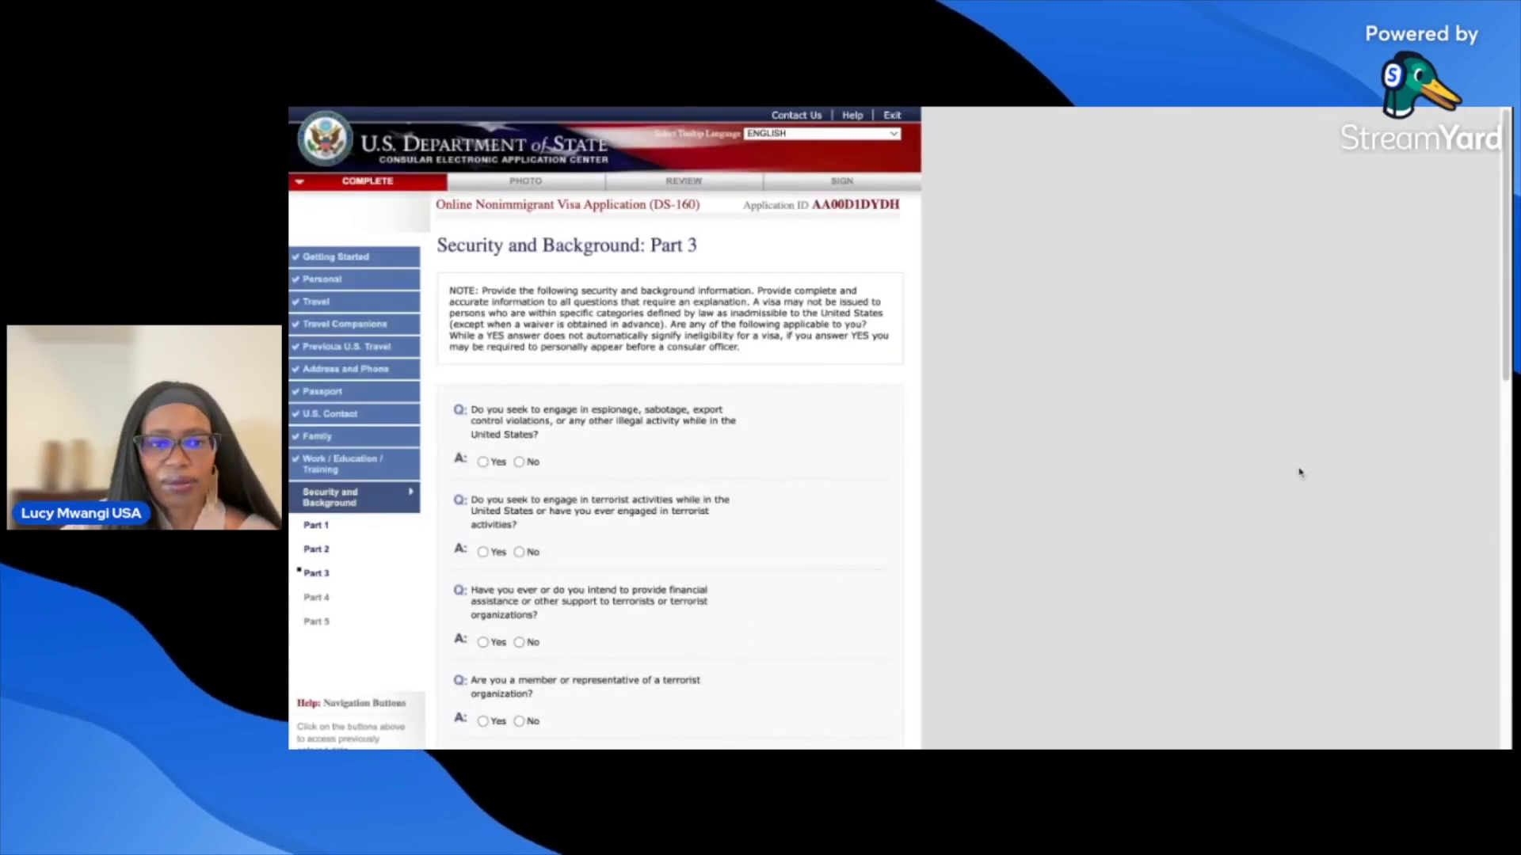
{"action": "scroll", "coordinate": [1504, 331], "scroll_direction": "down", "scroll_amount": 3}
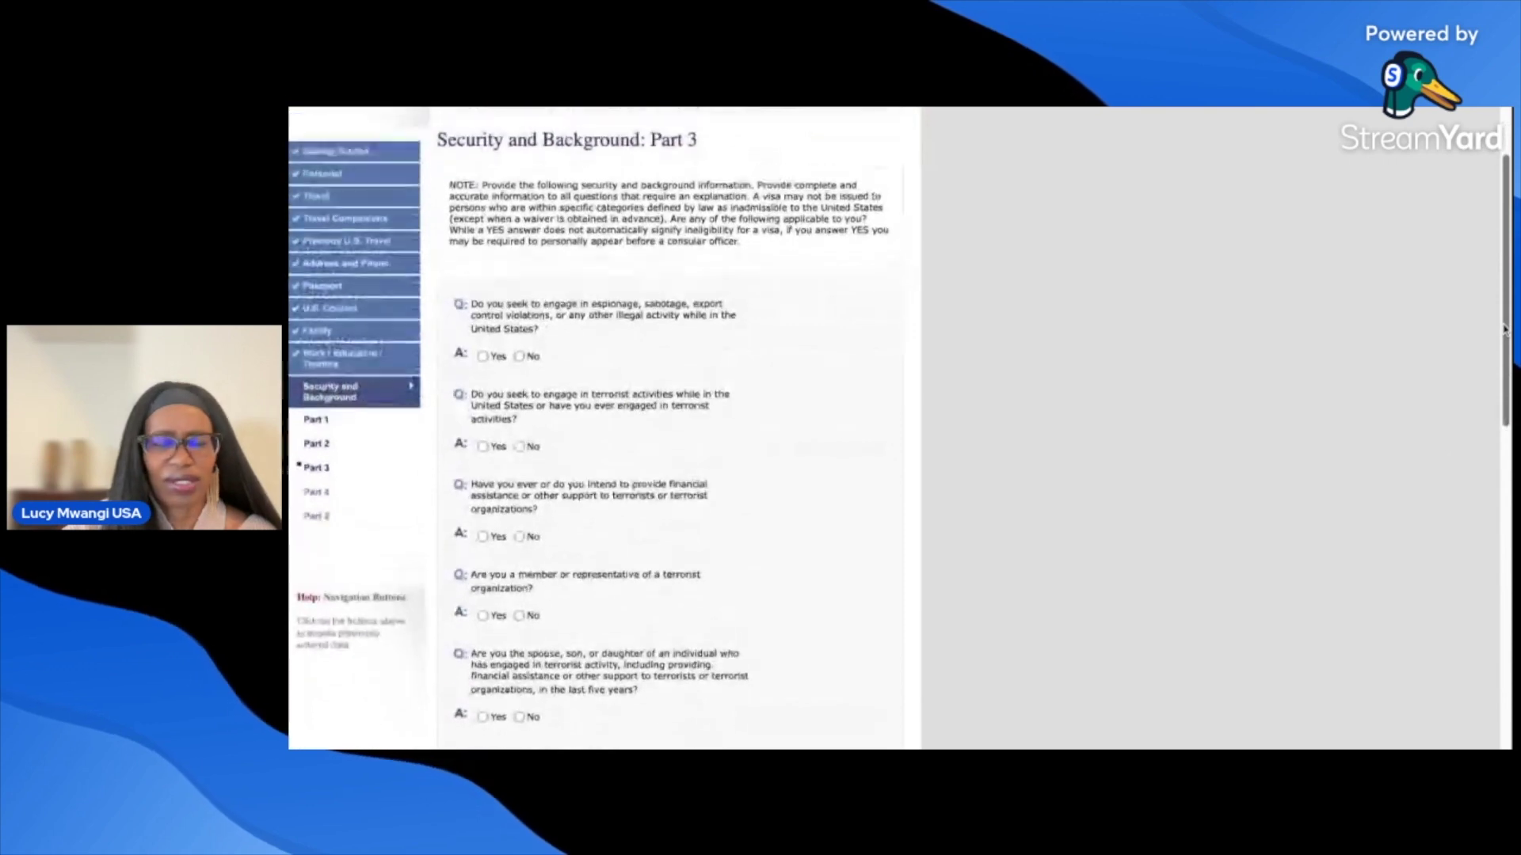
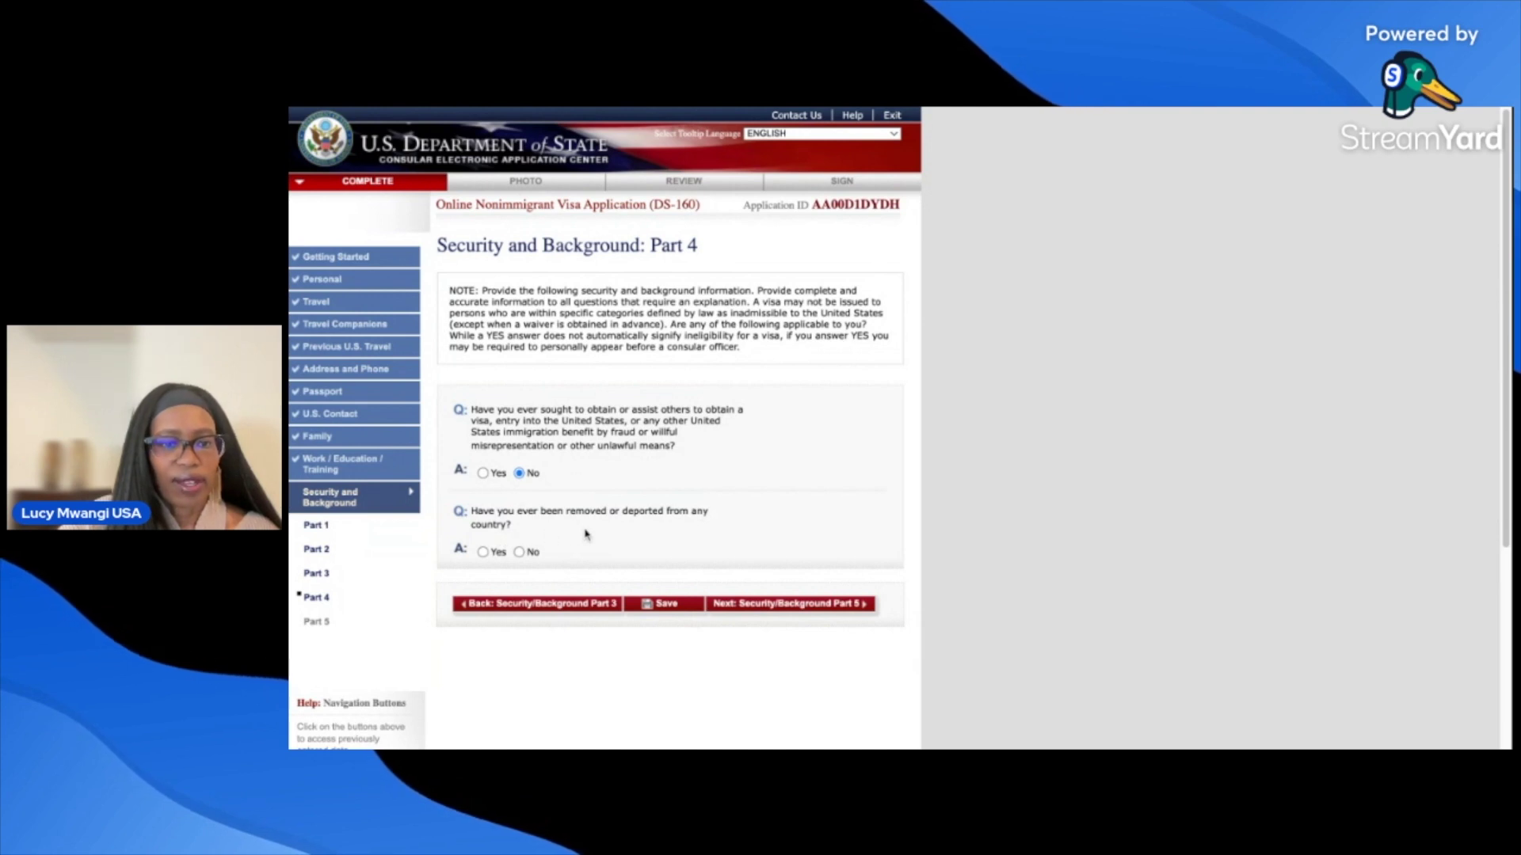
Step: Answer No to the removed-or-deported question, save Part 4, and advance to Security and Background Part 5
{"action": "left_click", "coordinate": [519, 552]}
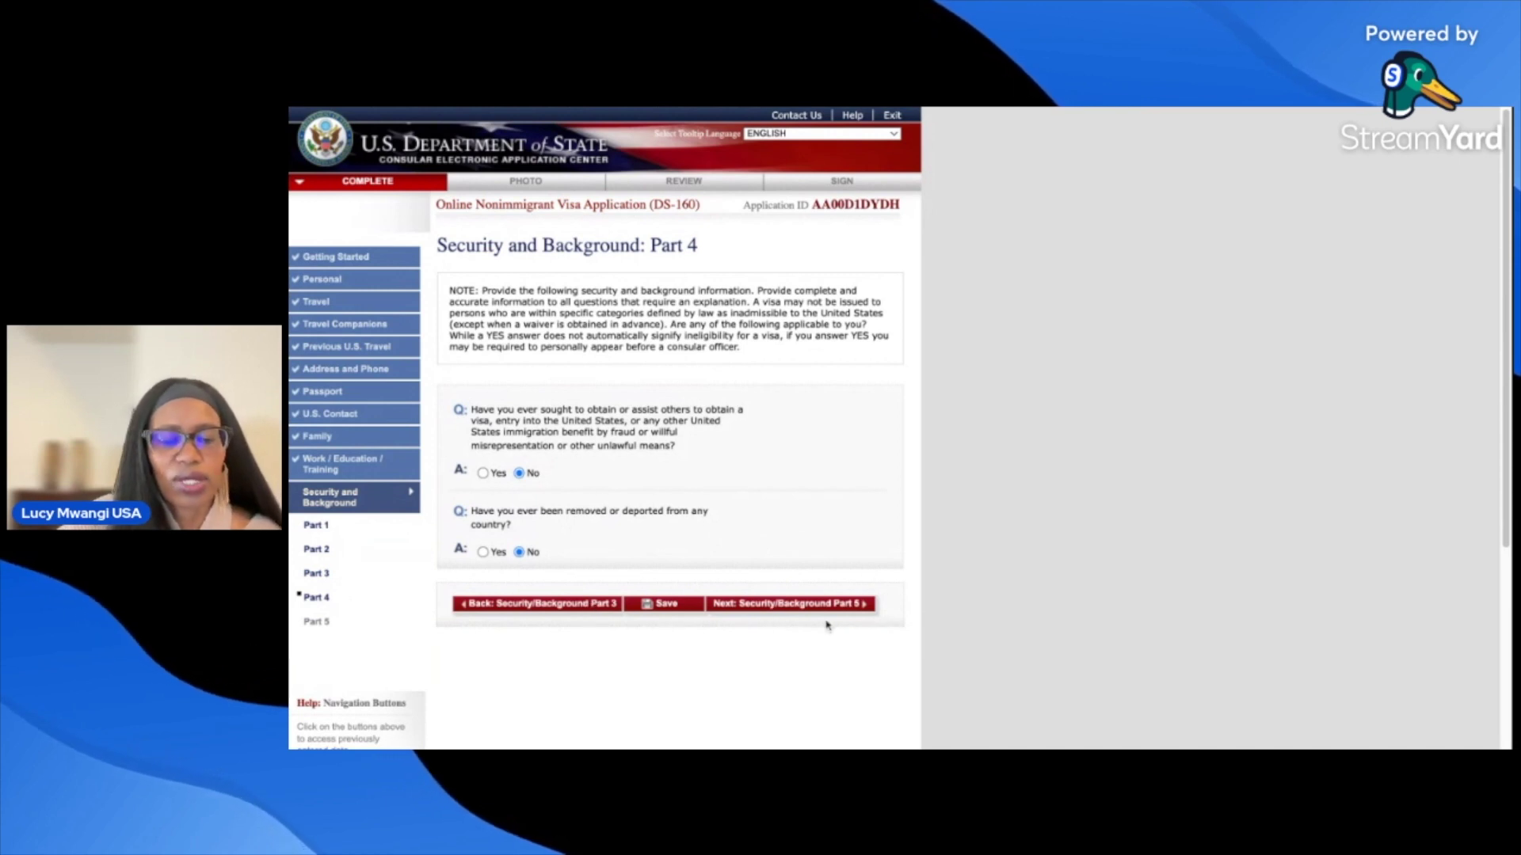
{"action": "left_click", "coordinate": [686, 607]}
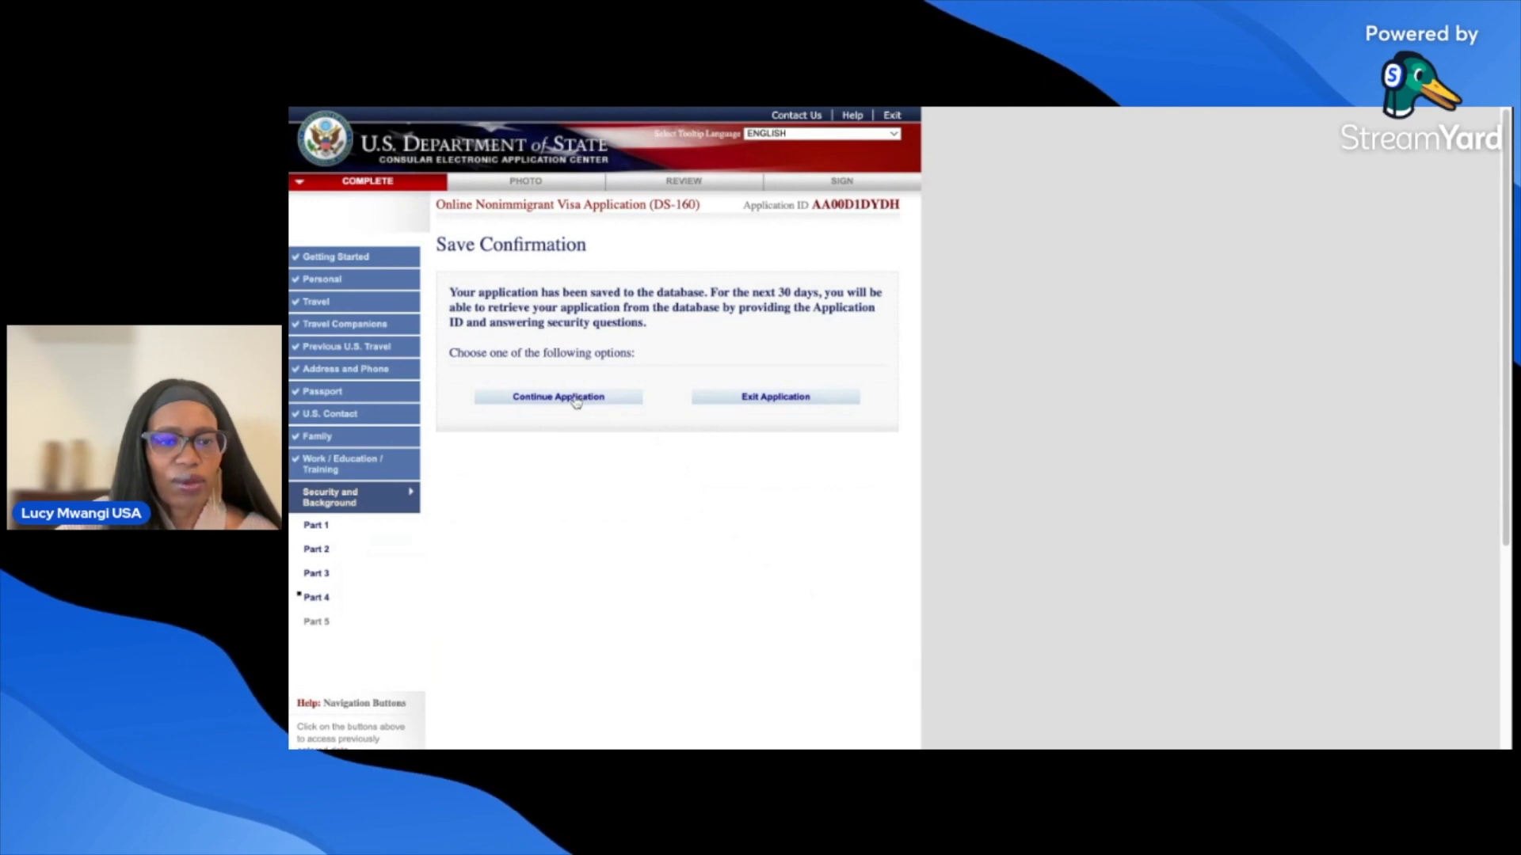
{"action": "left_click", "coordinate": [575, 399]}
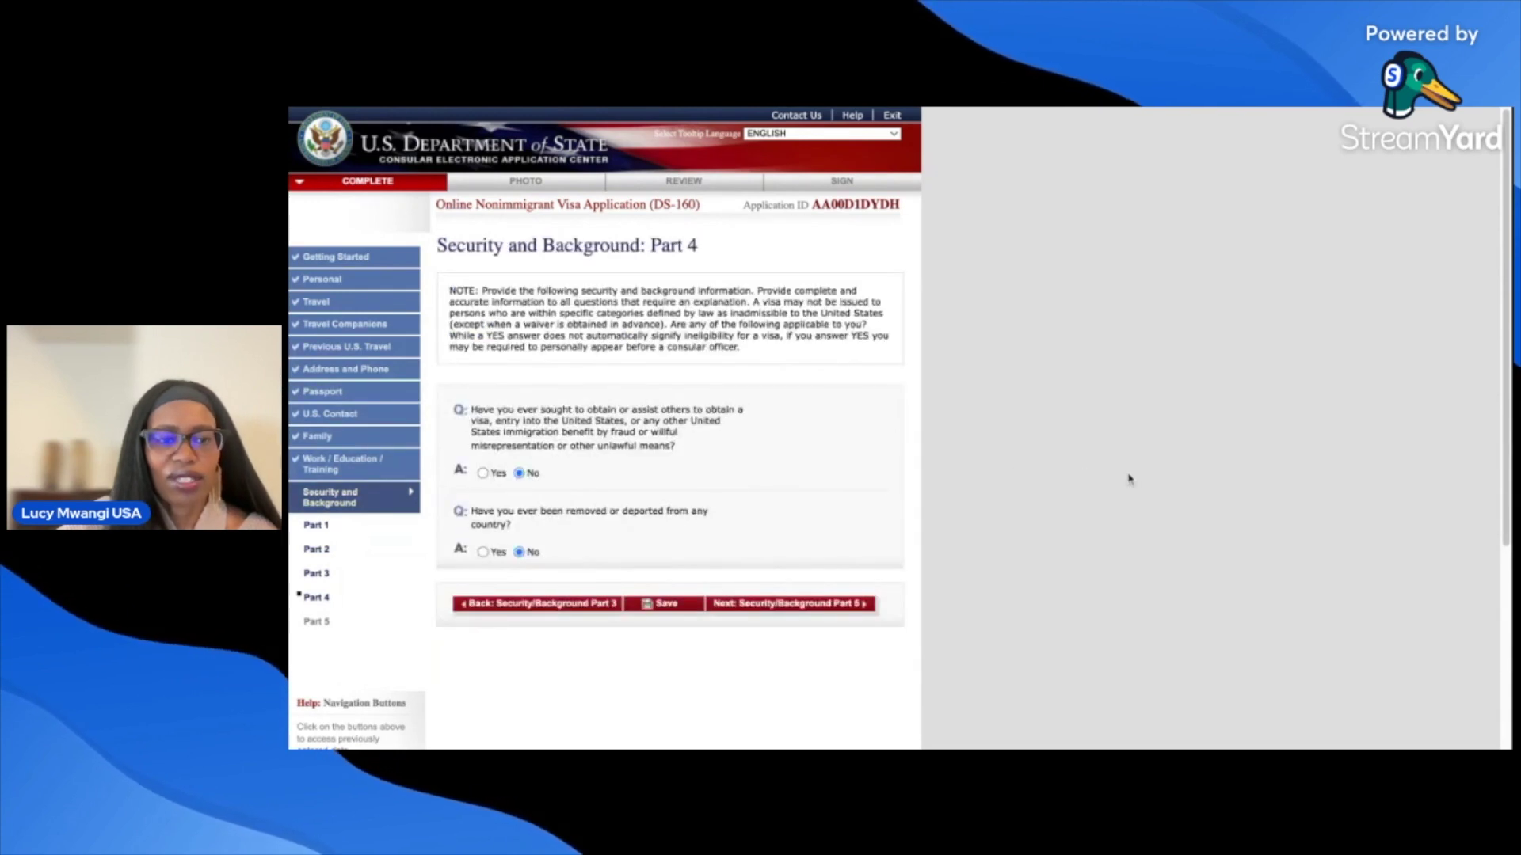
{"action": "scroll", "coordinate": [1505, 315], "scroll_direction": "down", "scroll_amount": 3}
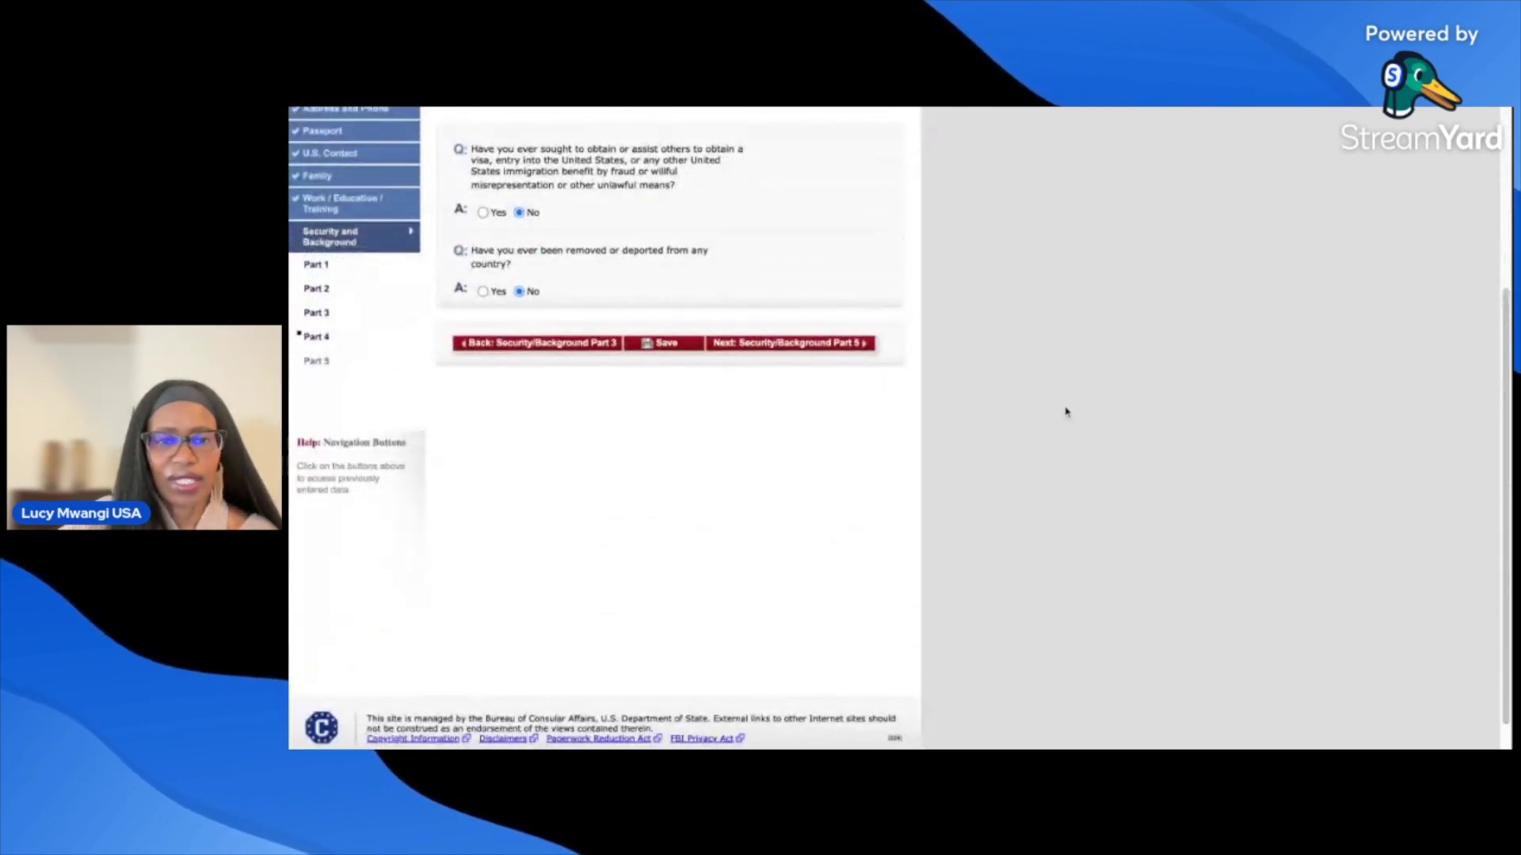
{"action": "left_click", "coordinate": [832, 347]}
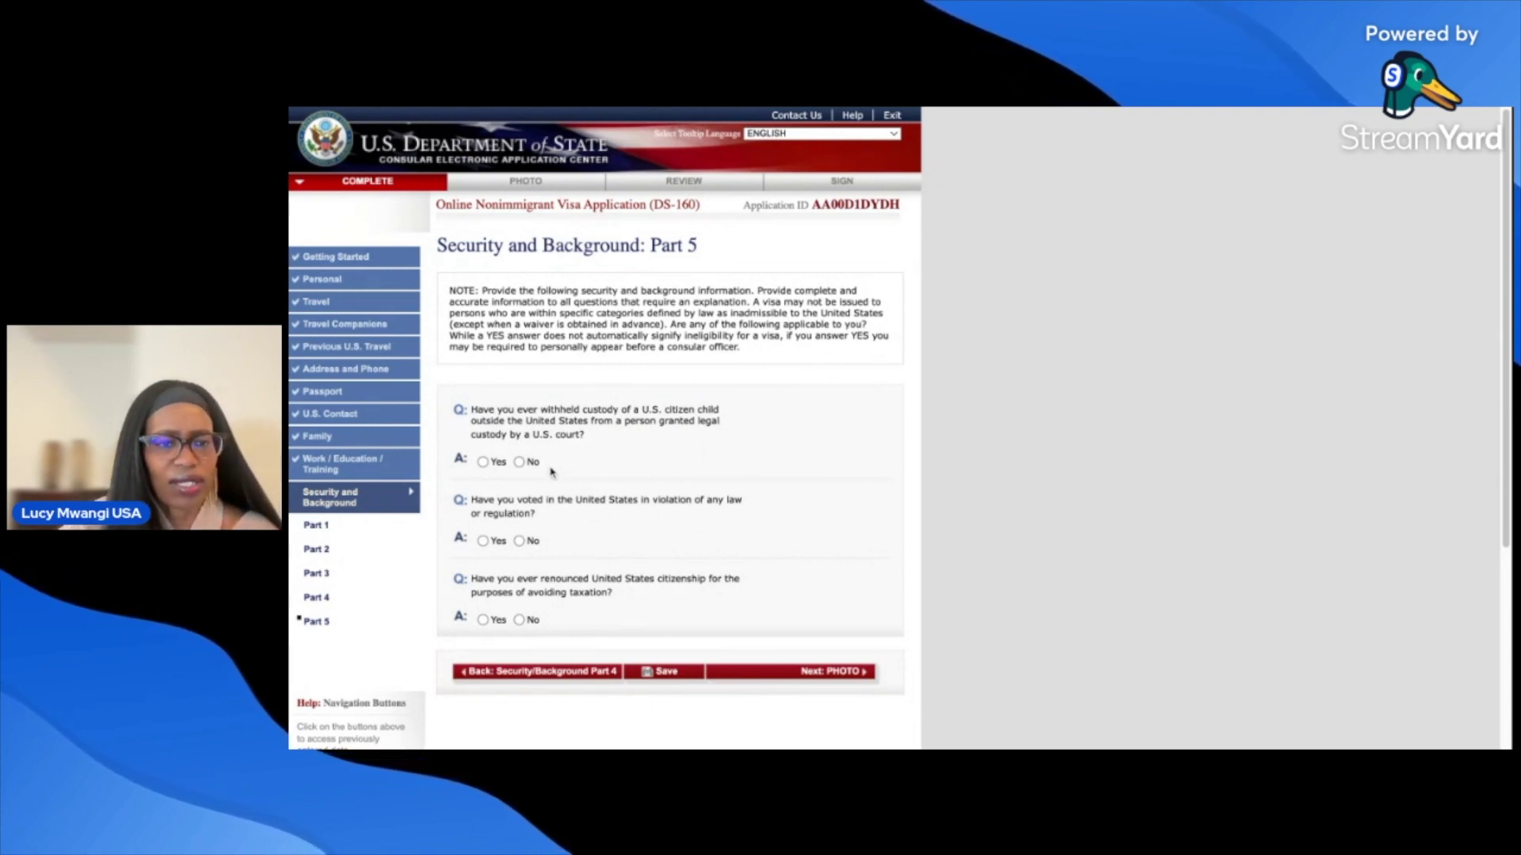
Step: Answer No to the child custody and renounced citizenship questions, save Part 5, and advance to PHOTO
{"action": "left_click", "coordinate": [519, 462]}
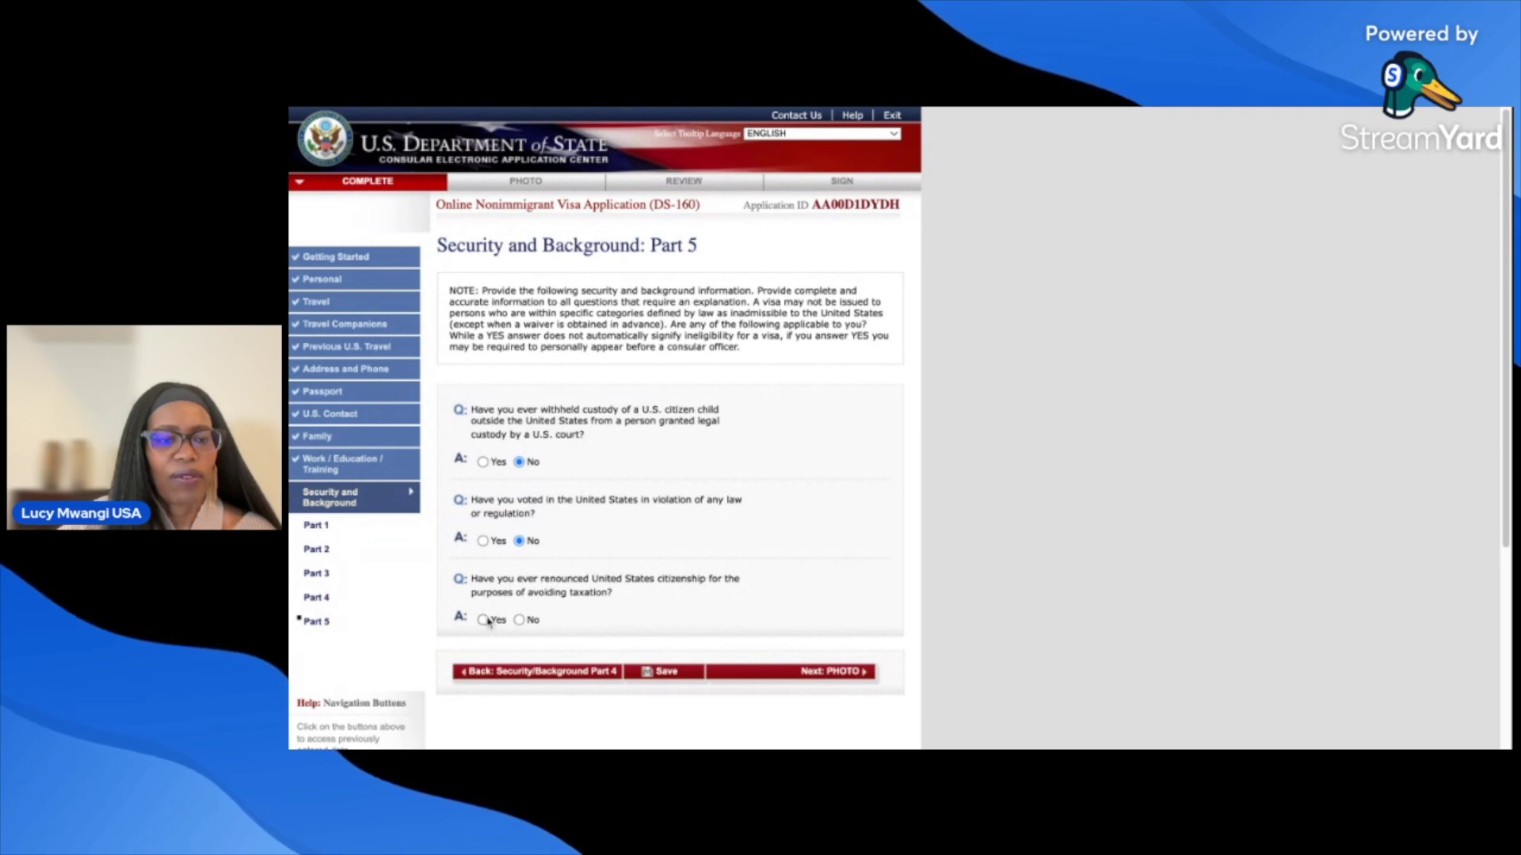
{"action": "left_click", "coordinate": [520, 620]}
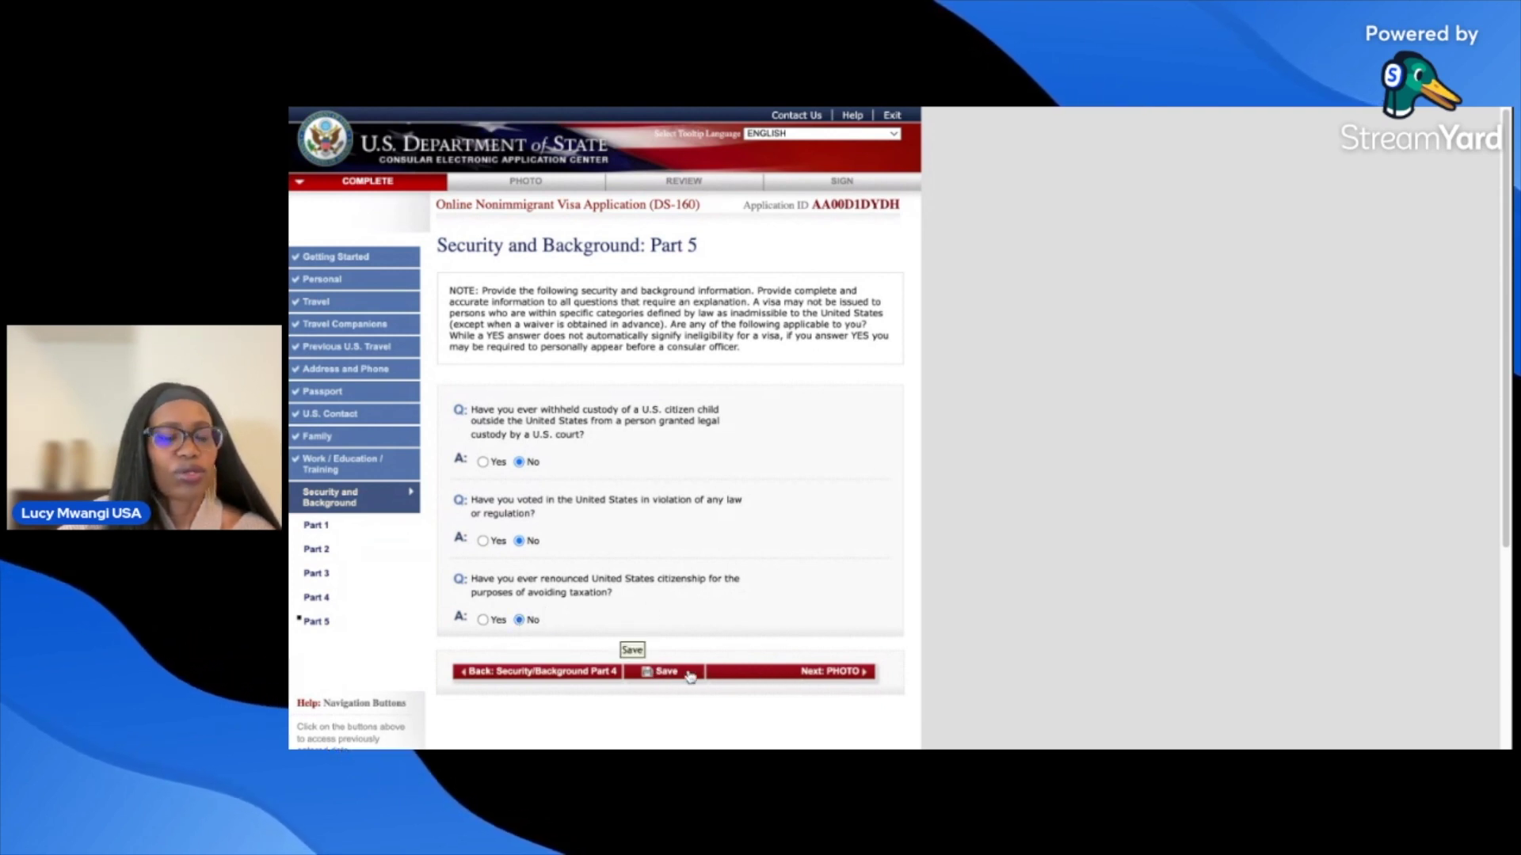
{"action": "left_click", "coordinate": [675, 672]}
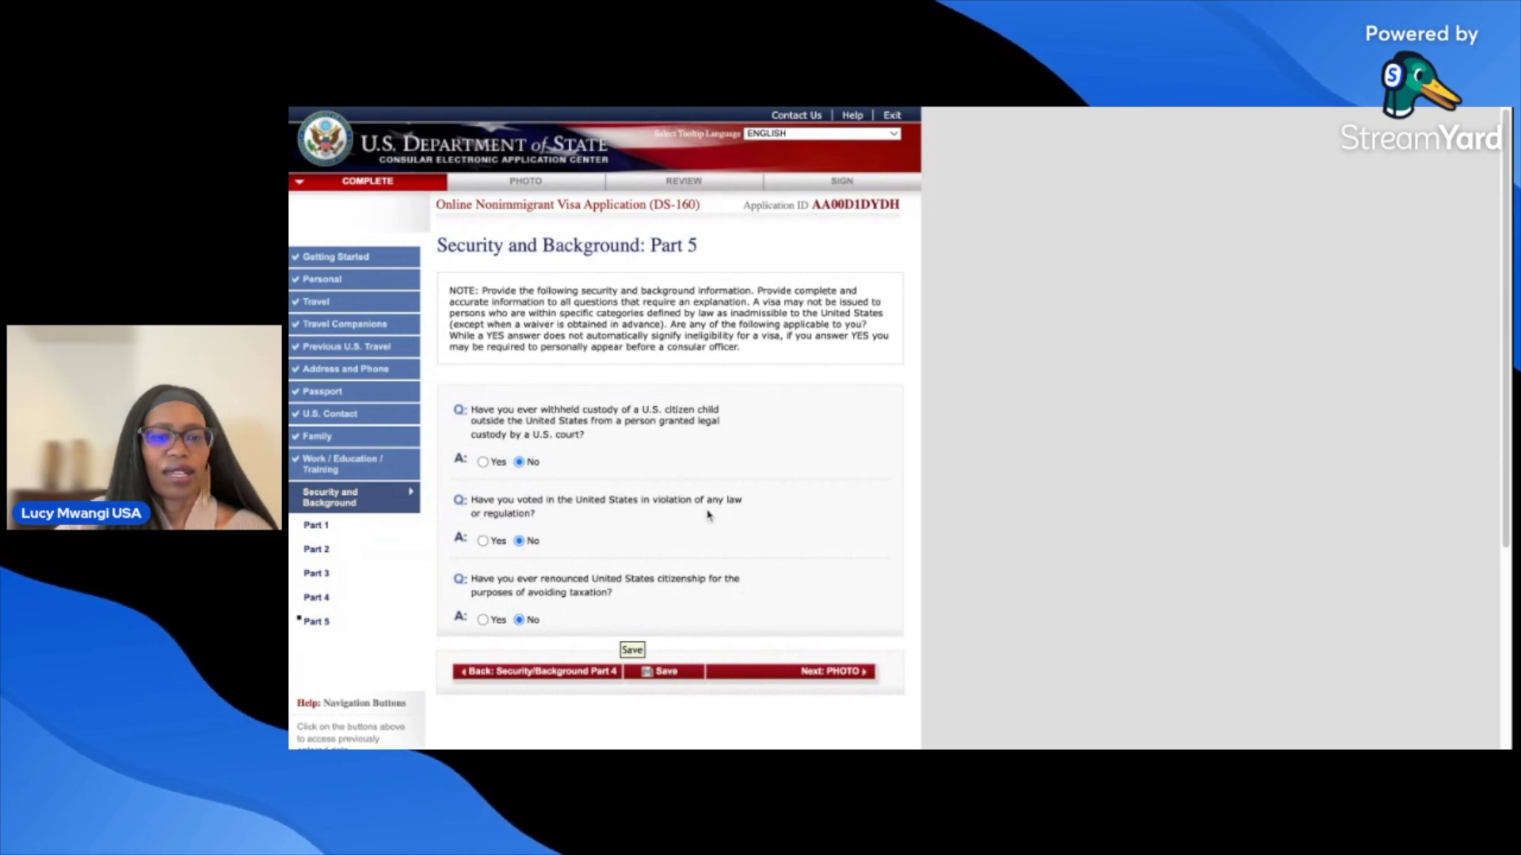
{"action": "left_click", "coordinate": [587, 402]}
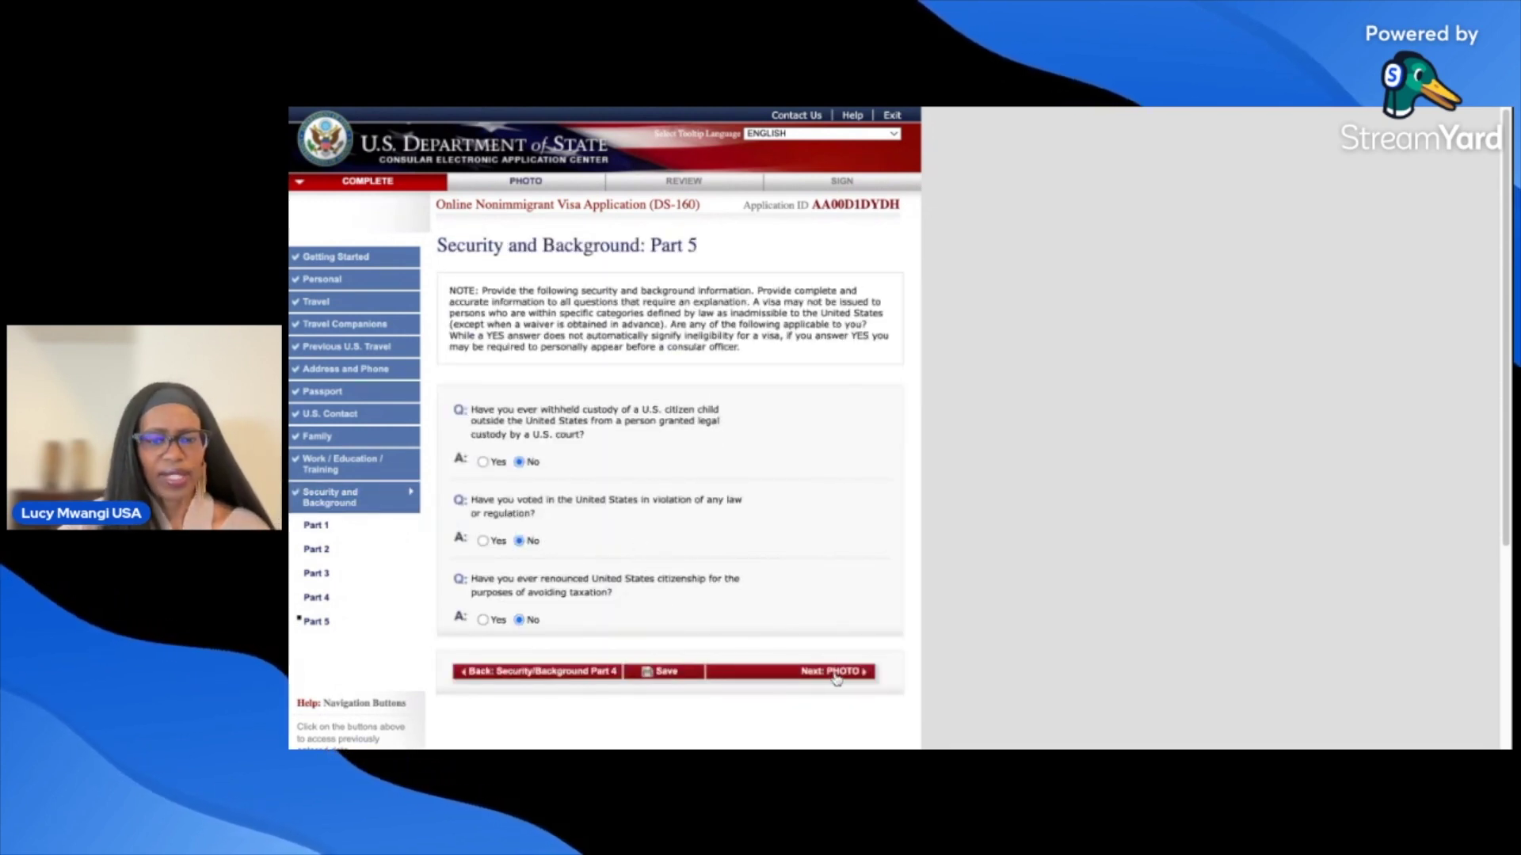
{"action": "left_click", "coordinate": [833, 672]}
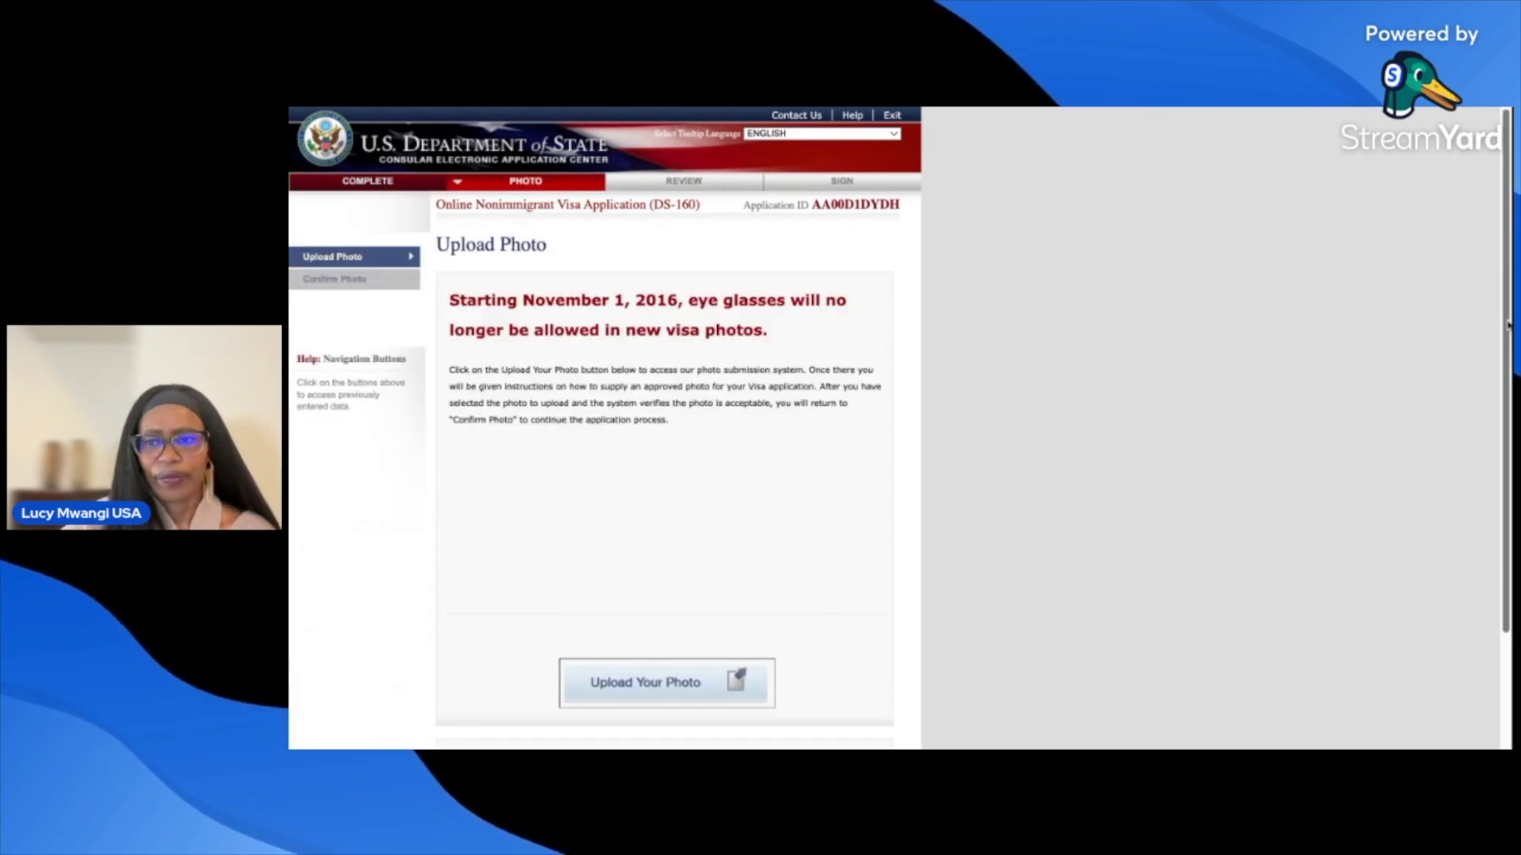
Step: Choose the JPEG photo in the photo submission system and upload it for the quality check
{"action": "scroll", "coordinate": [1507, 325], "scroll_direction": "down", "scroll_amount": 3}
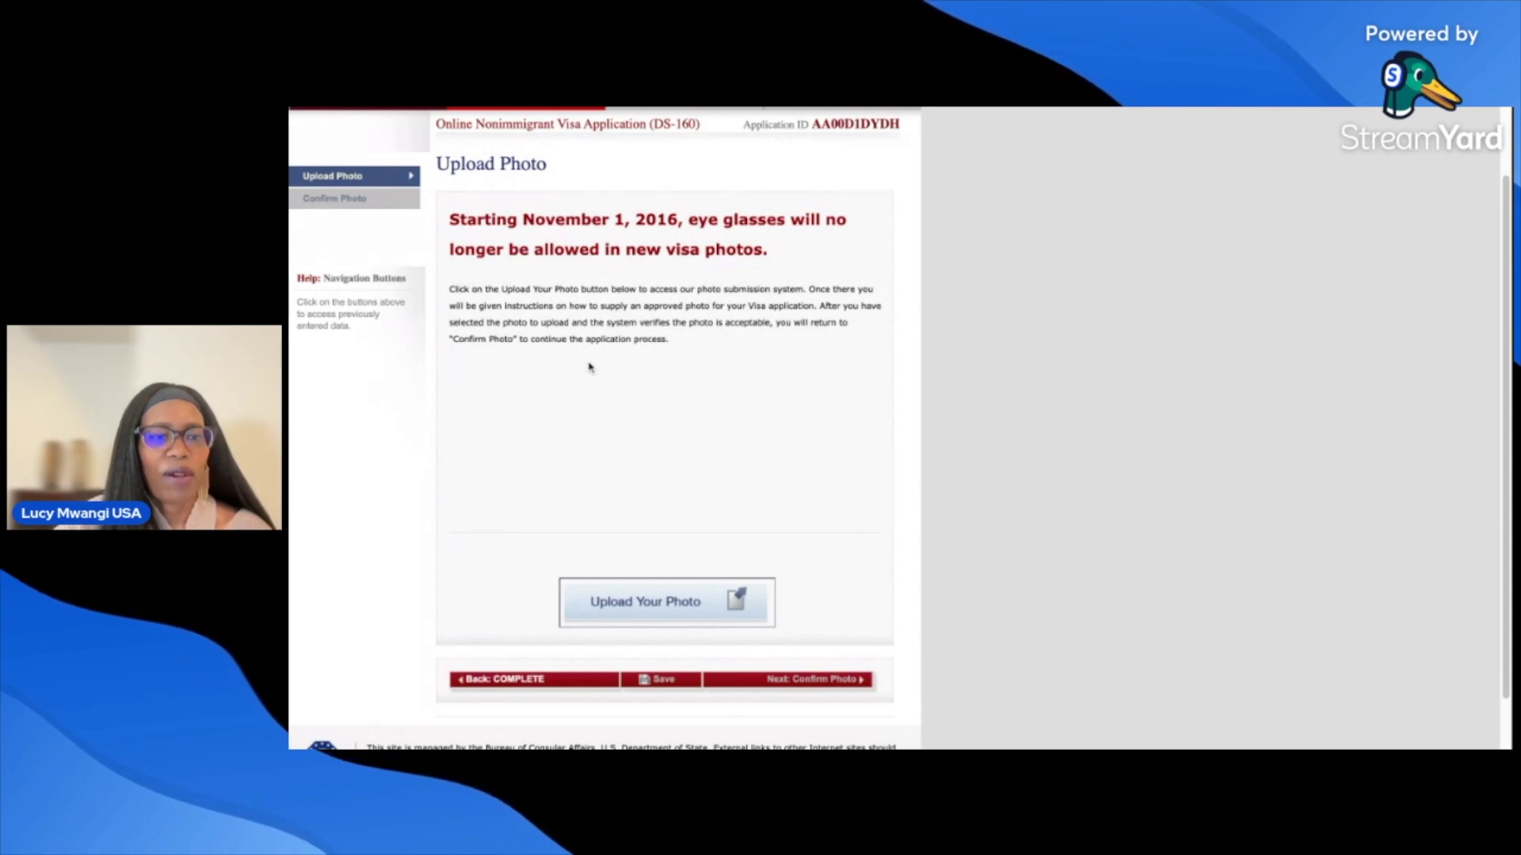
{"action": "left_click", "coordinate": [673, 606]}
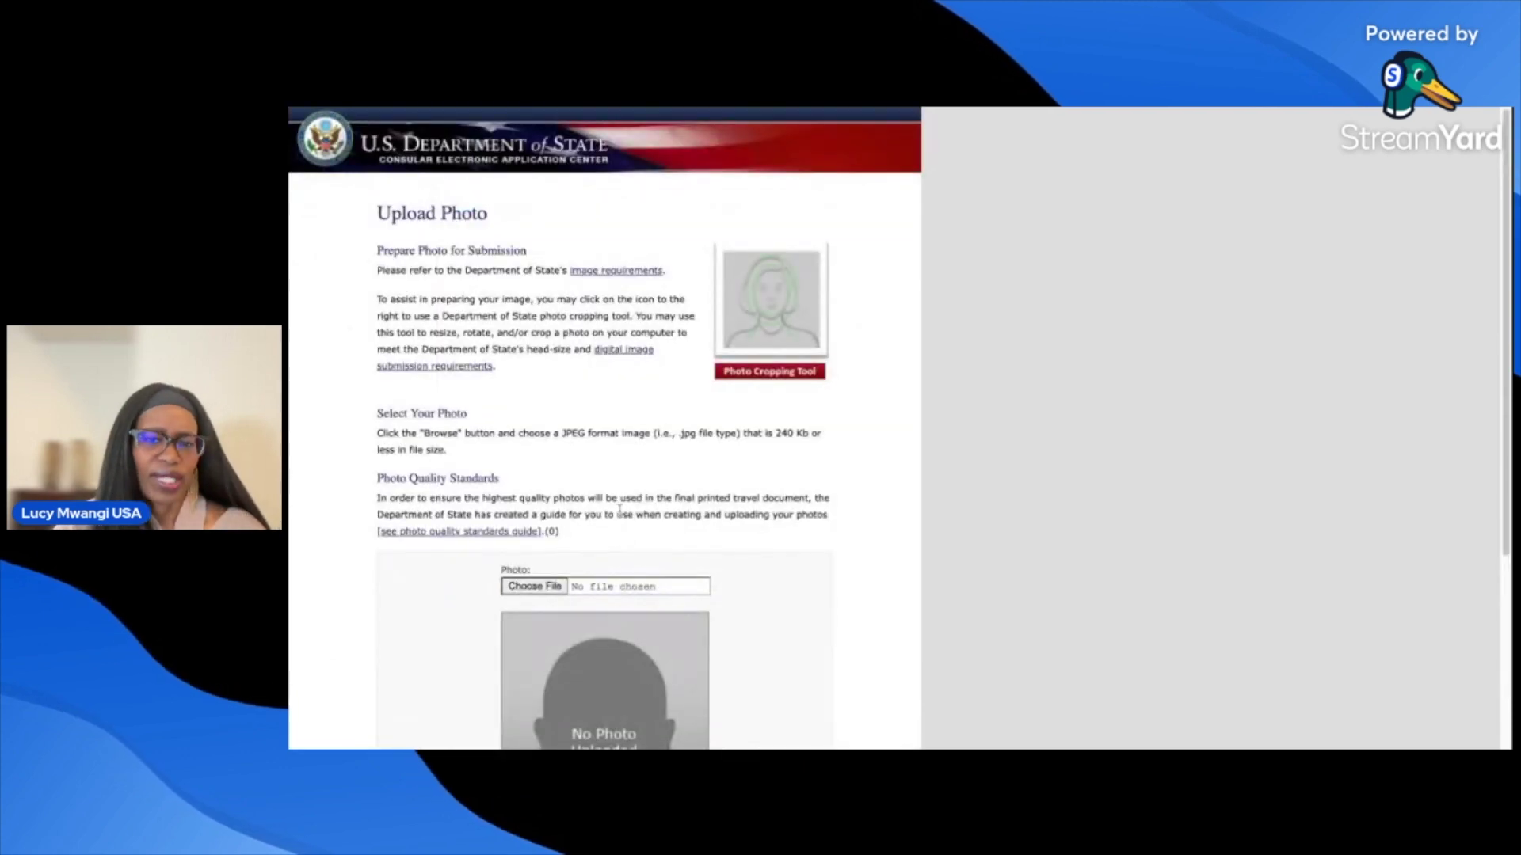
{"action": "scroll", "coordinate": [1510, 370], "scroll_direction": "down", "scroll_amount": 3}
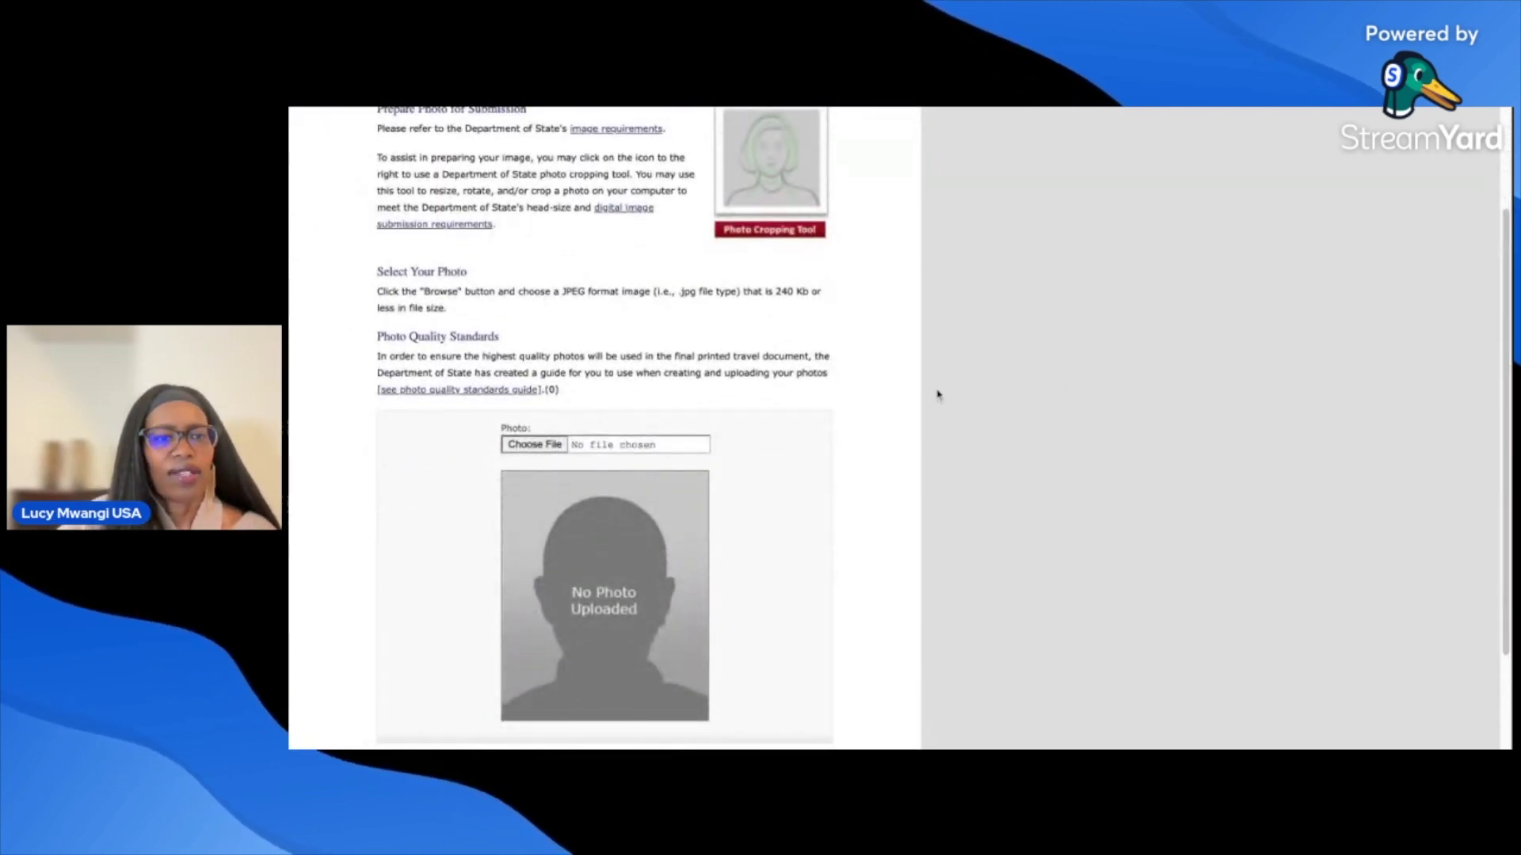
{"action": "scroll", "coordinate": [1508, 366], "scroll_direction": "up", "scroll_amount": 2}
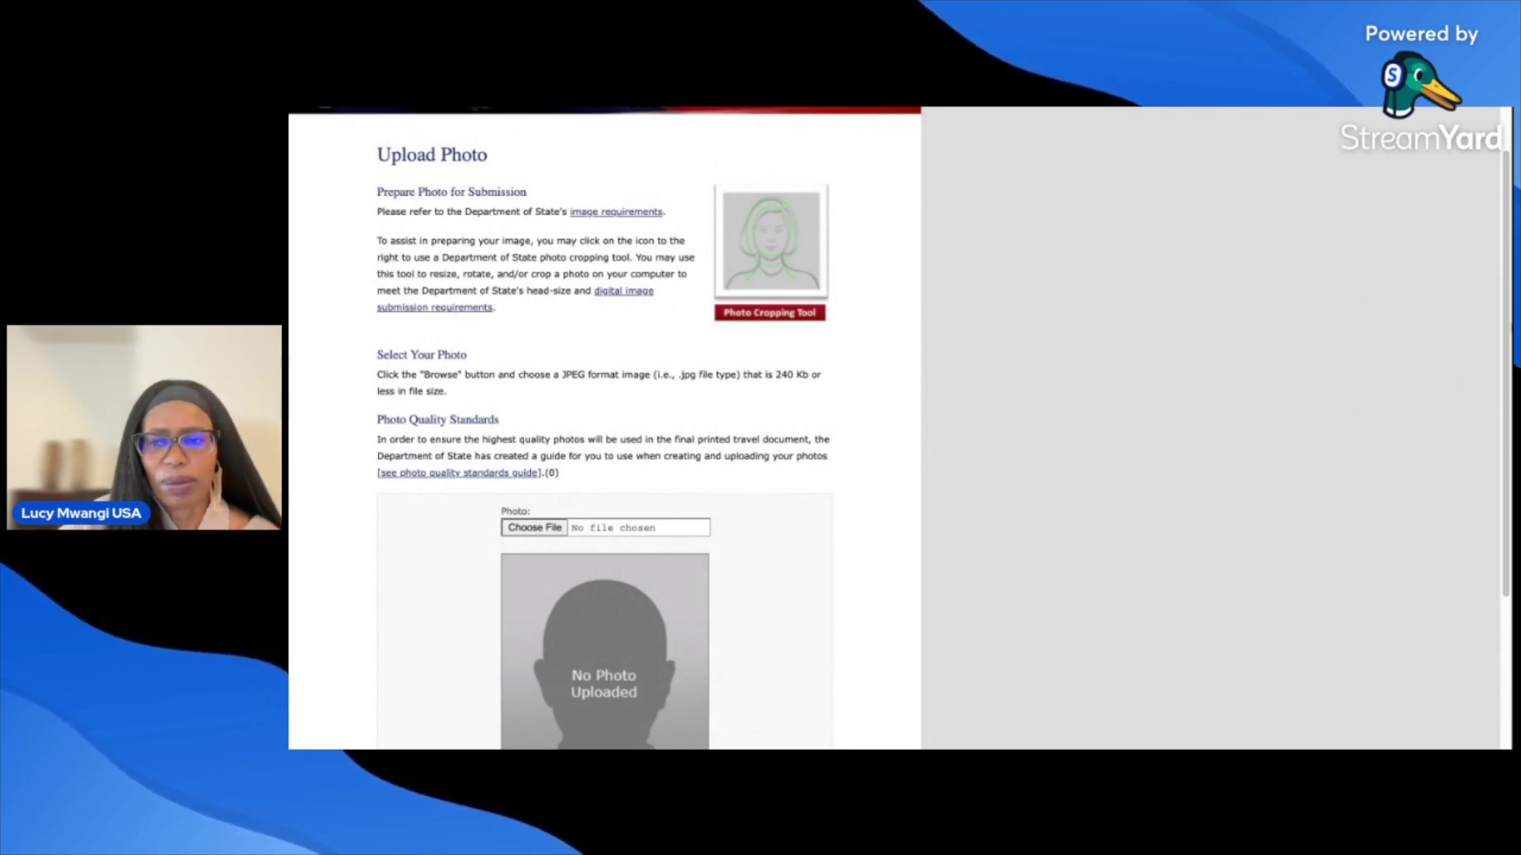
{"action": "scroll", "coordinate": [1509, 324], "scroll_direction": "down", "scroll_amount": 5}
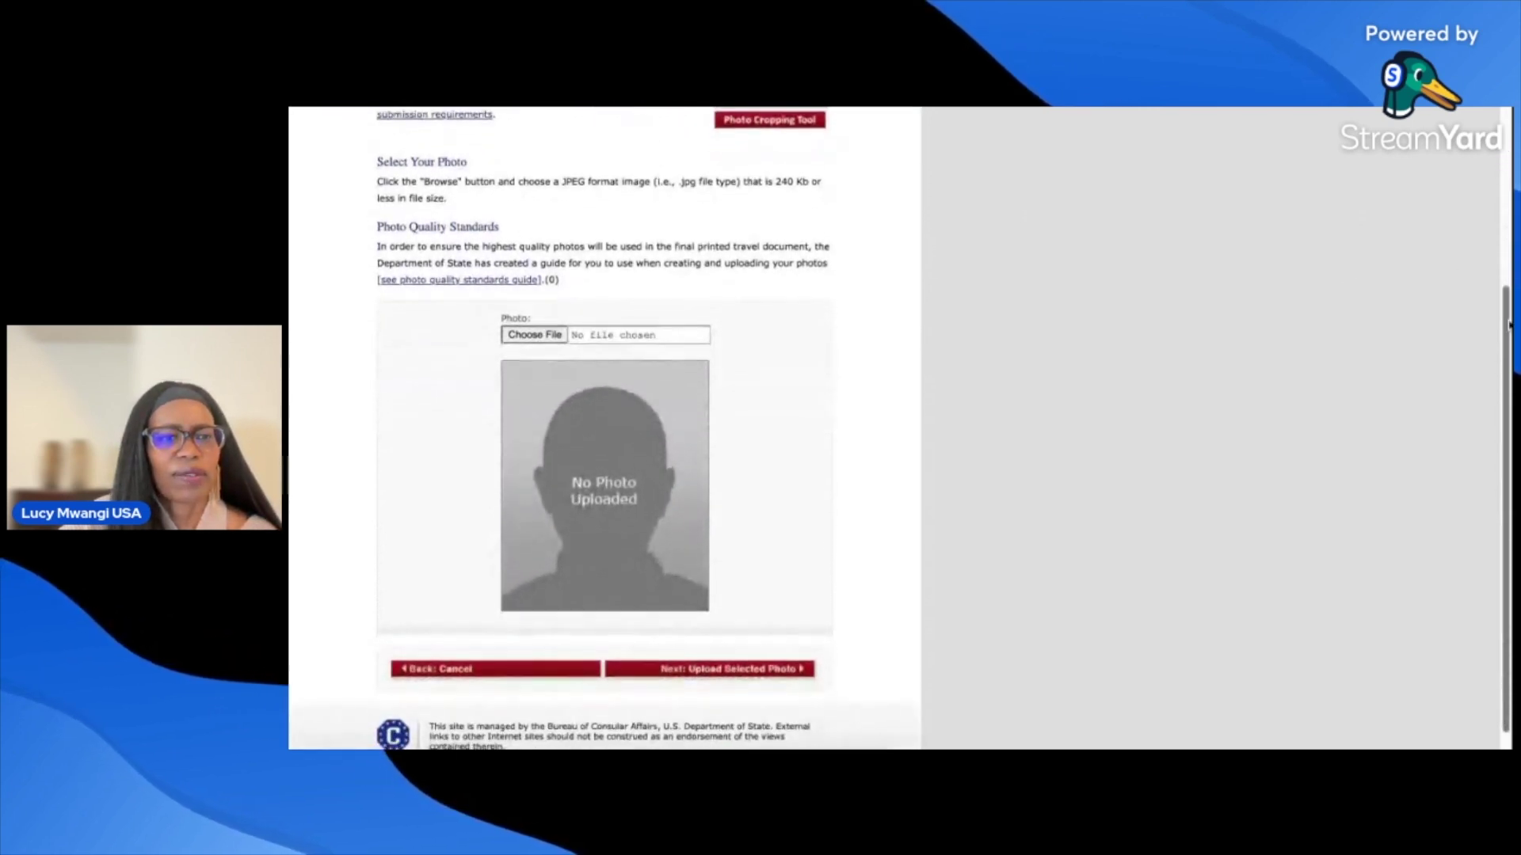
{"action": "scroll", "coordinate": [1509, 325], "scroll_direction": "down", "scroll_amount": 1}
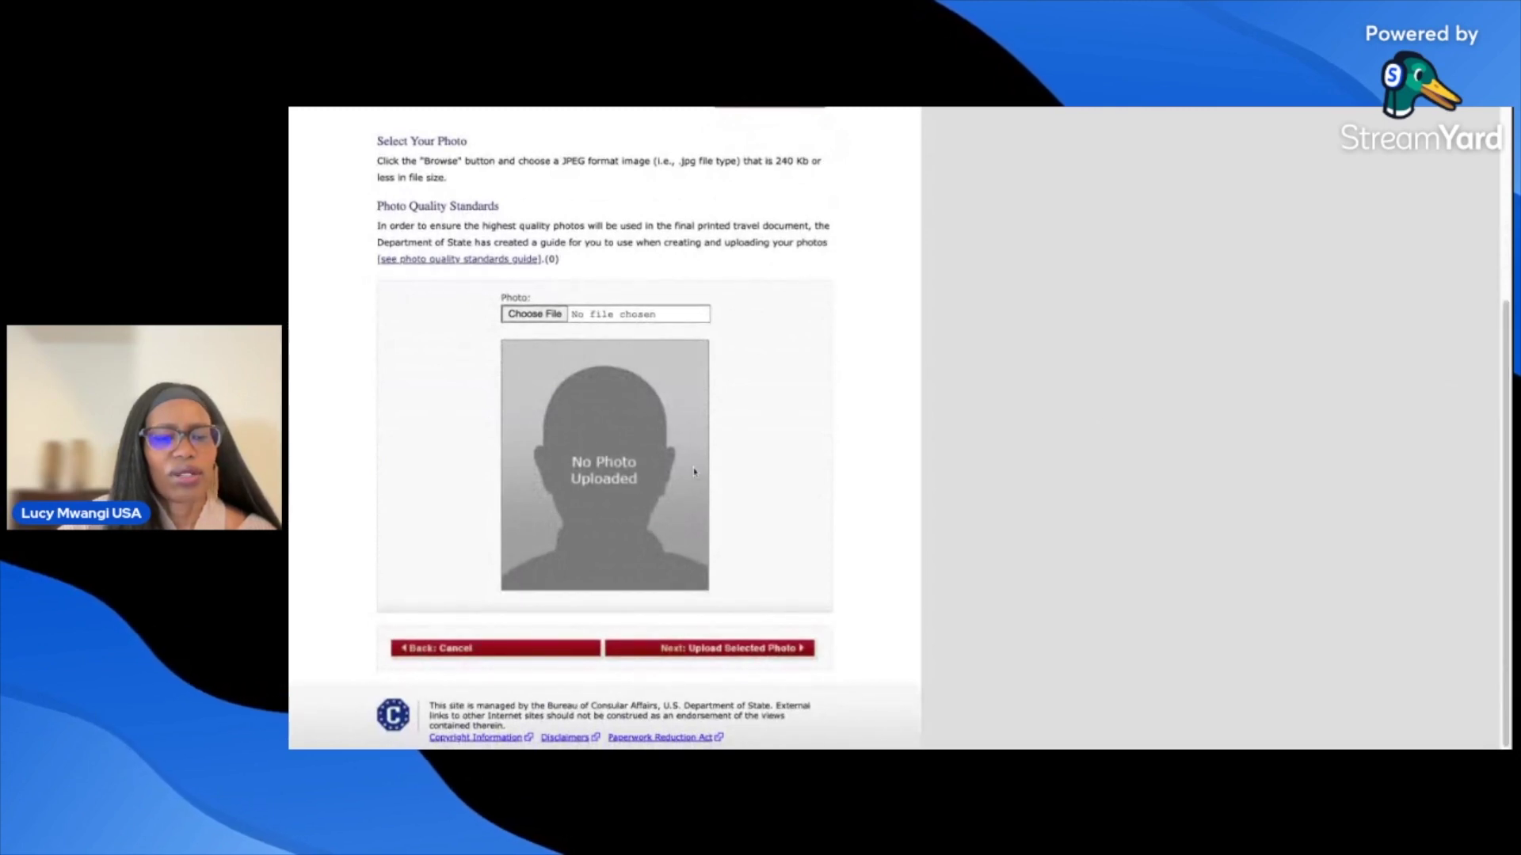
{"action": "left_click", "coordinate": [542, 316]}
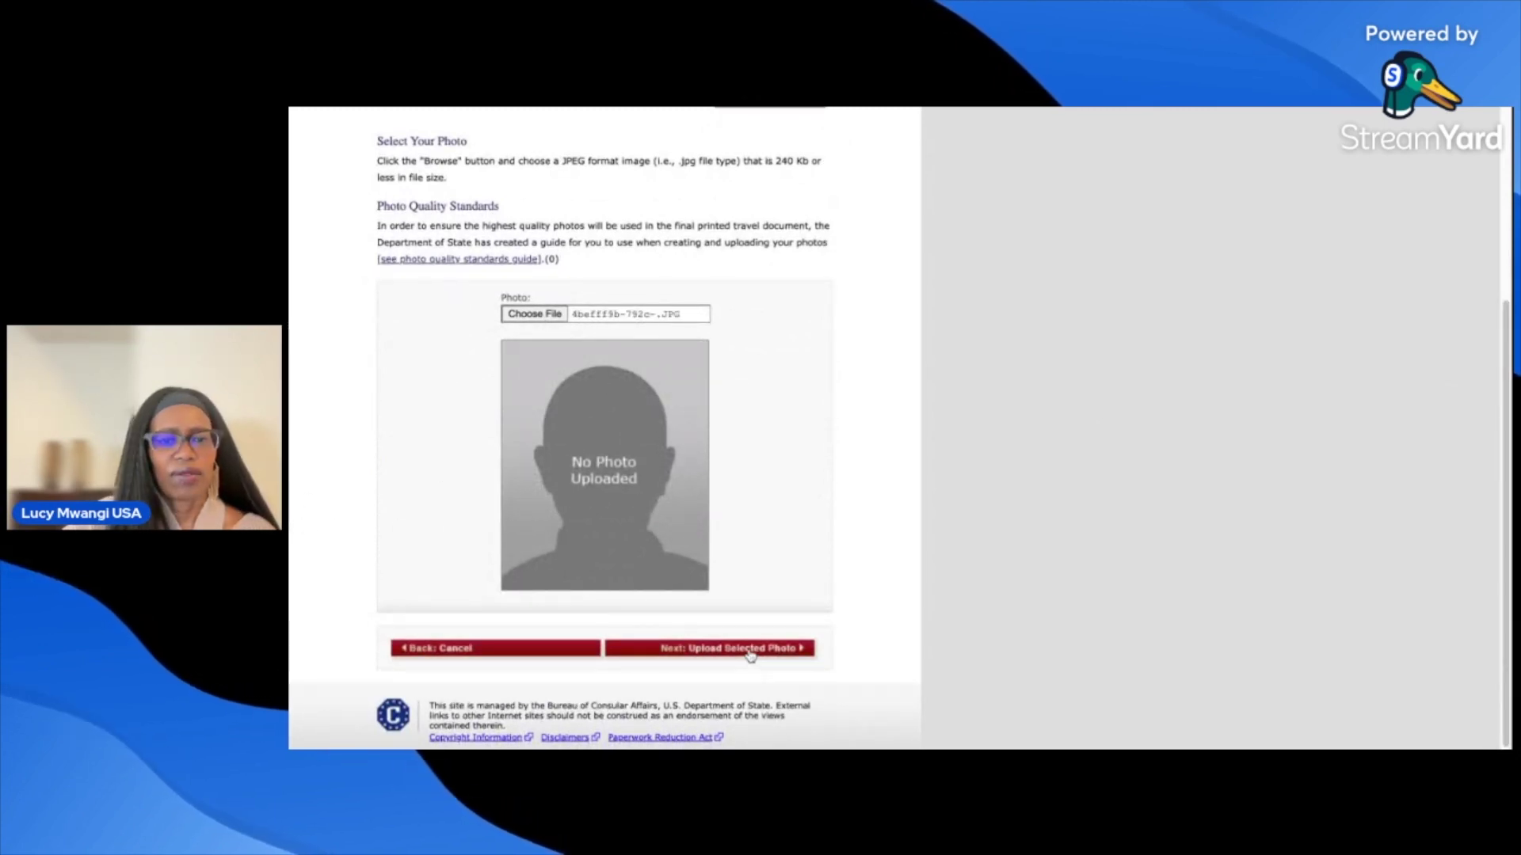
{"action": "left_click", "coordinate": [748, 649]}
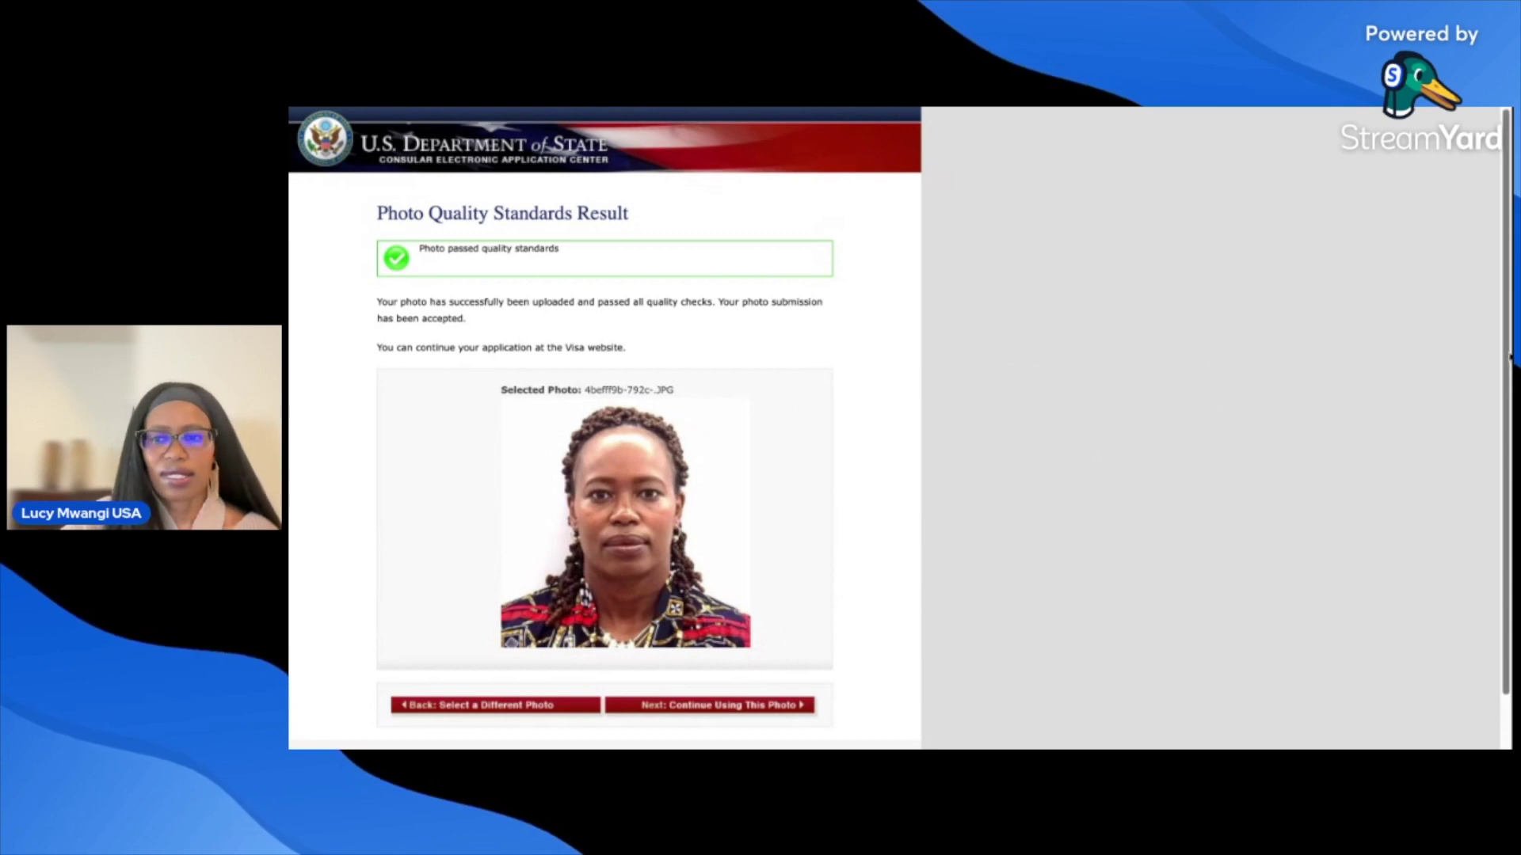
Step: Continue using the accepted photo and save it to the application
{"action": "scroll", "coordinate": [1508, 340], "scroll_direction": "down", "scroll_amount": 2}
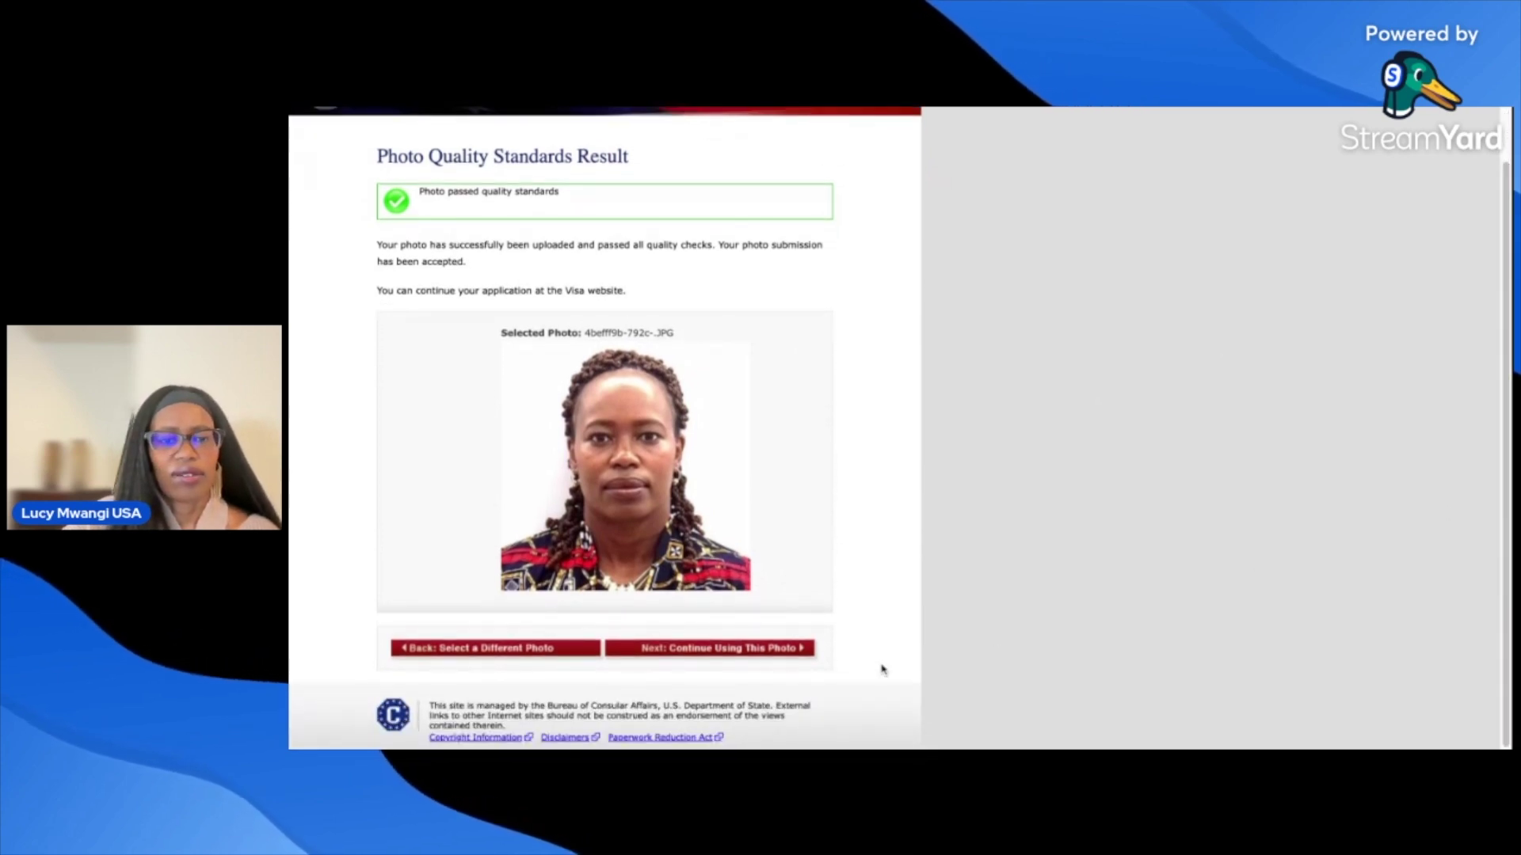
{"action": "left_click", "coordinate": [749, 649]}
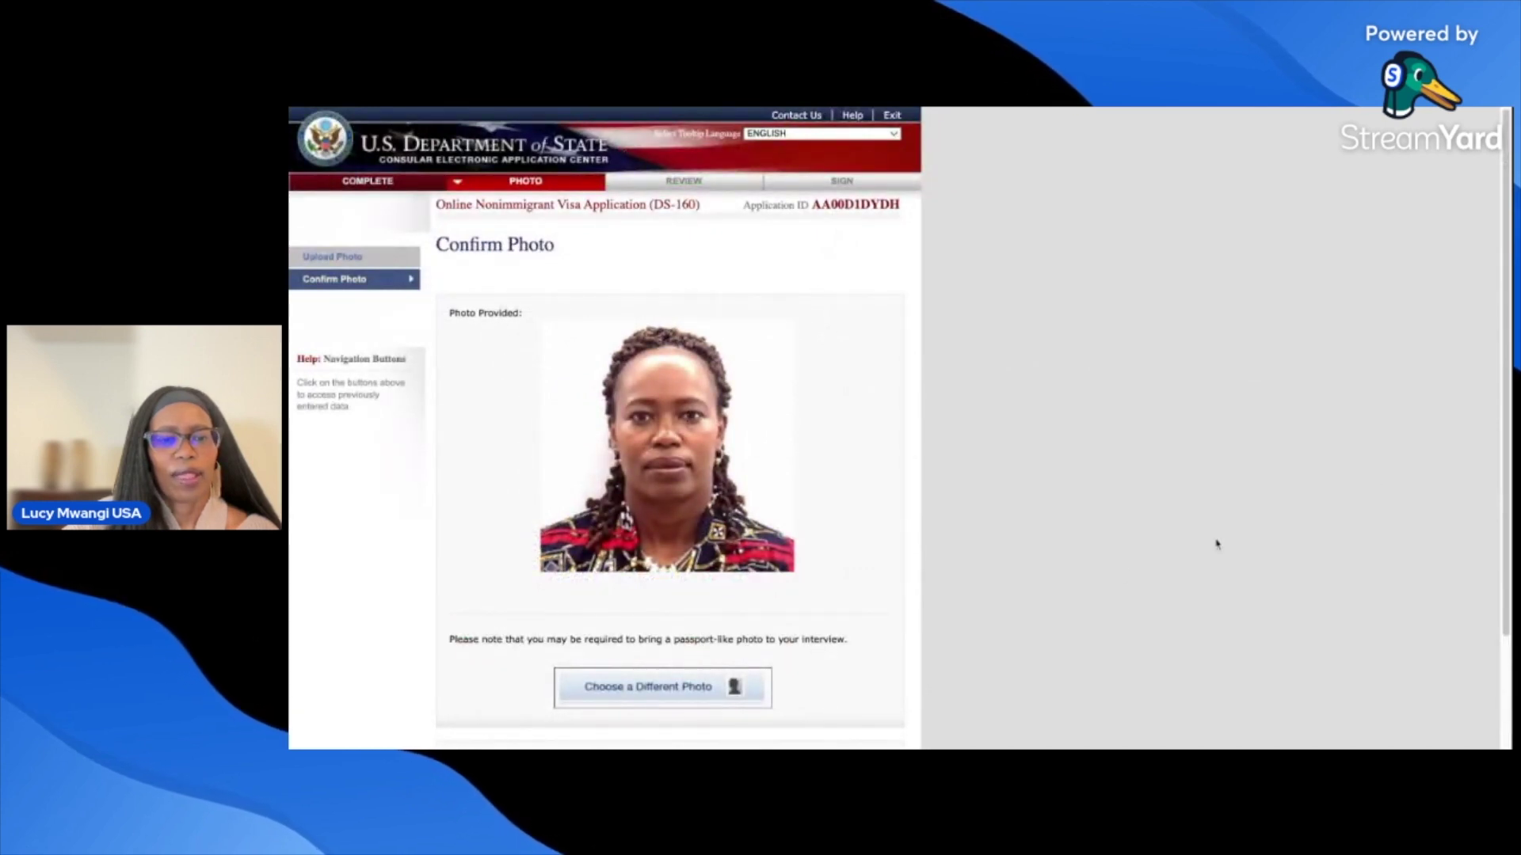
{"action": "scroll", "coordinate": [1505, 246], "scroll_direction": "down", "scroll_amount": 3}
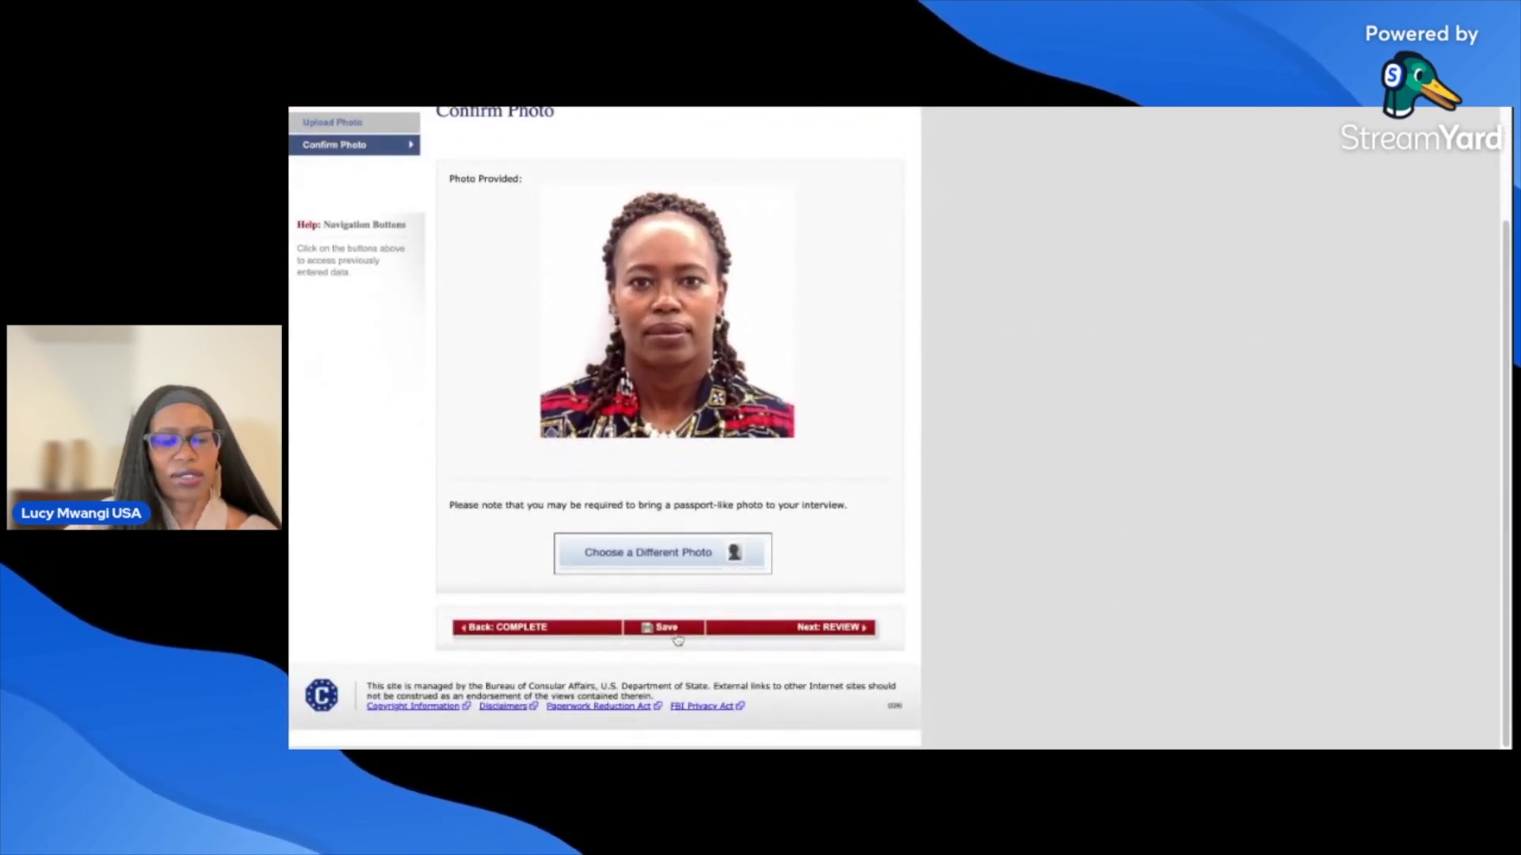
{"action": "left_click", "coordinate": [706, 628]}
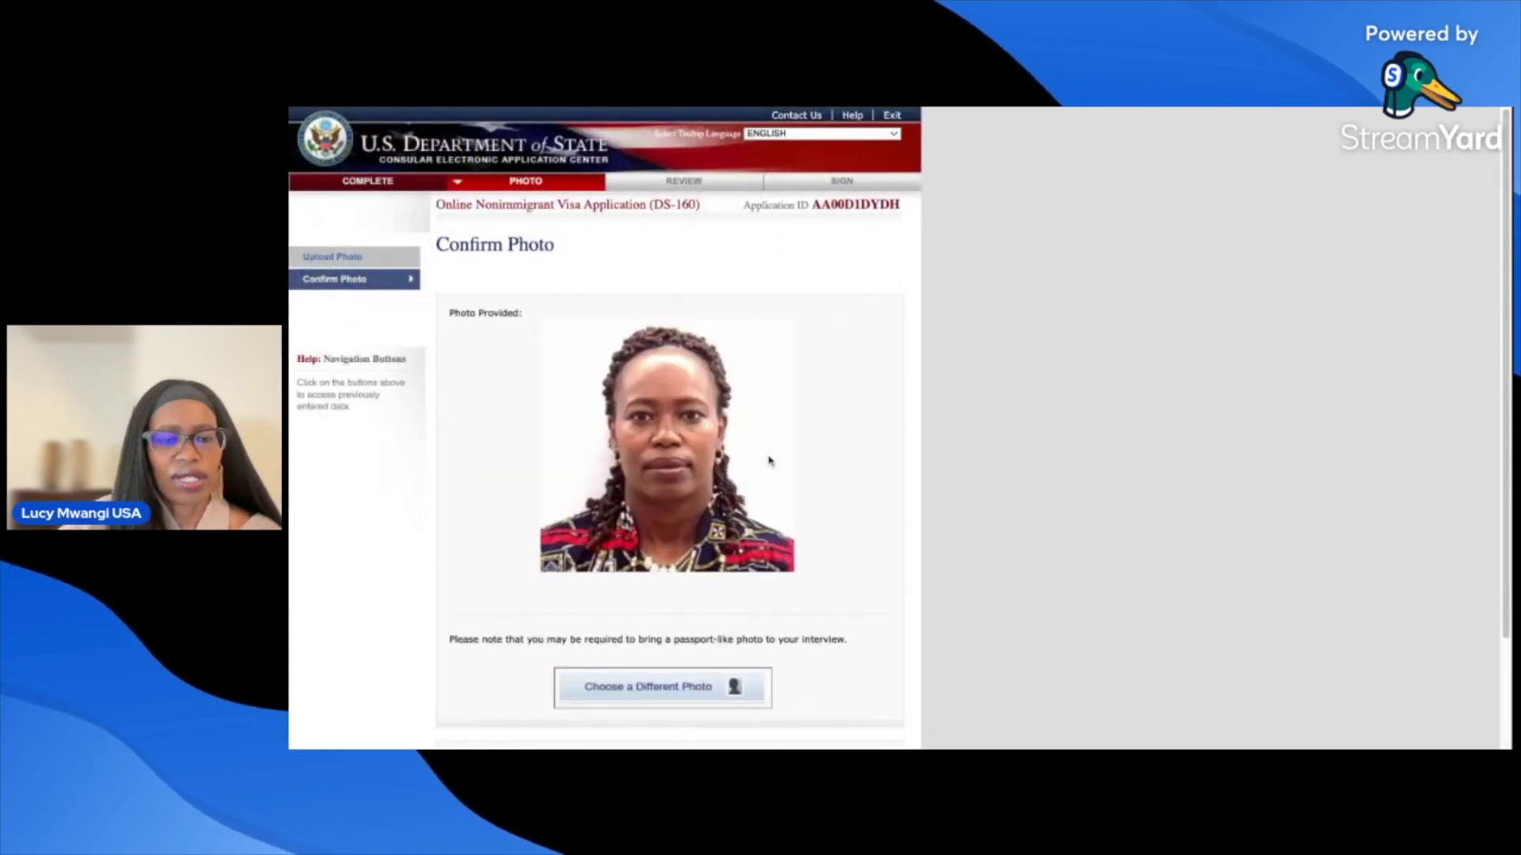
{"action": "scroll", "coordinate": [1435, 327], "scroll_direction": "down", "scroll_amount": 2}
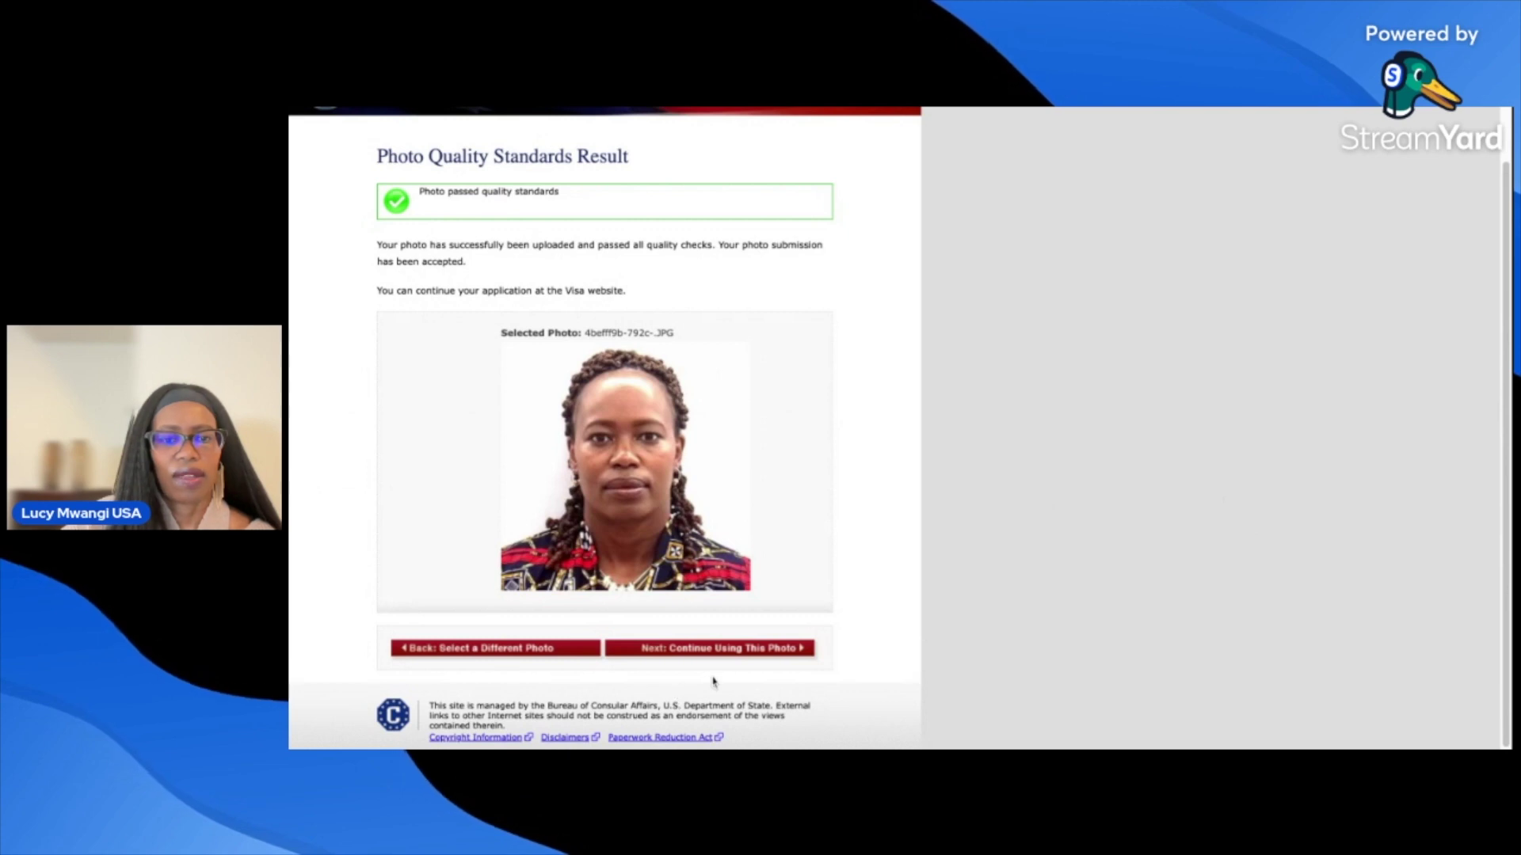
{"action": "left_click", "coordinate": [719, 649]}
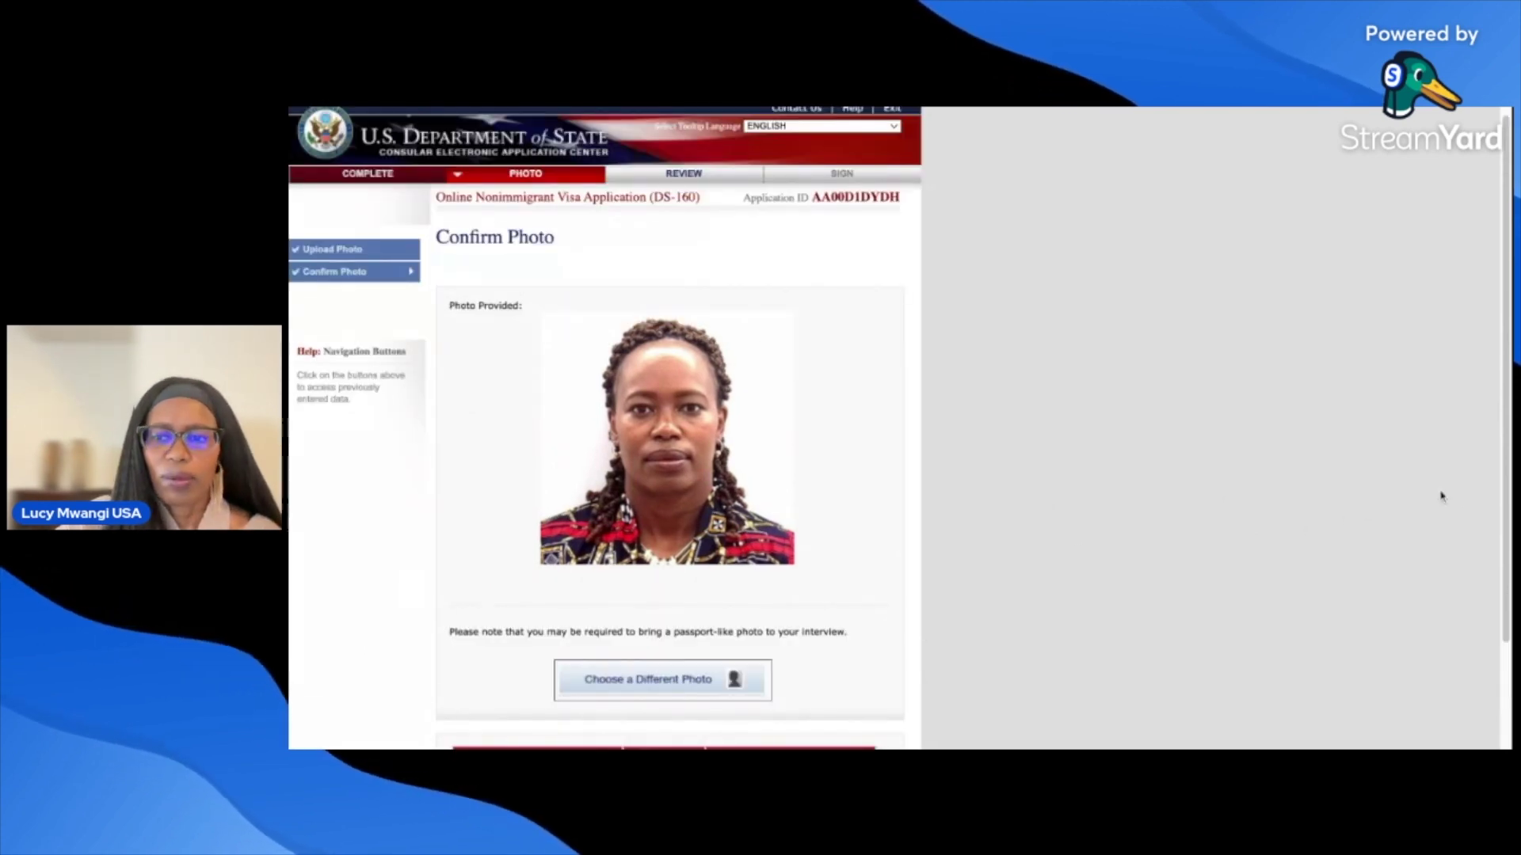
Step: Start the review at the Personal, Address, Phone and Passport Information summary
{"action": "scroll", "coordinate": [1507, 489], "scroll_direction": "down", "scroll_amount": 3}
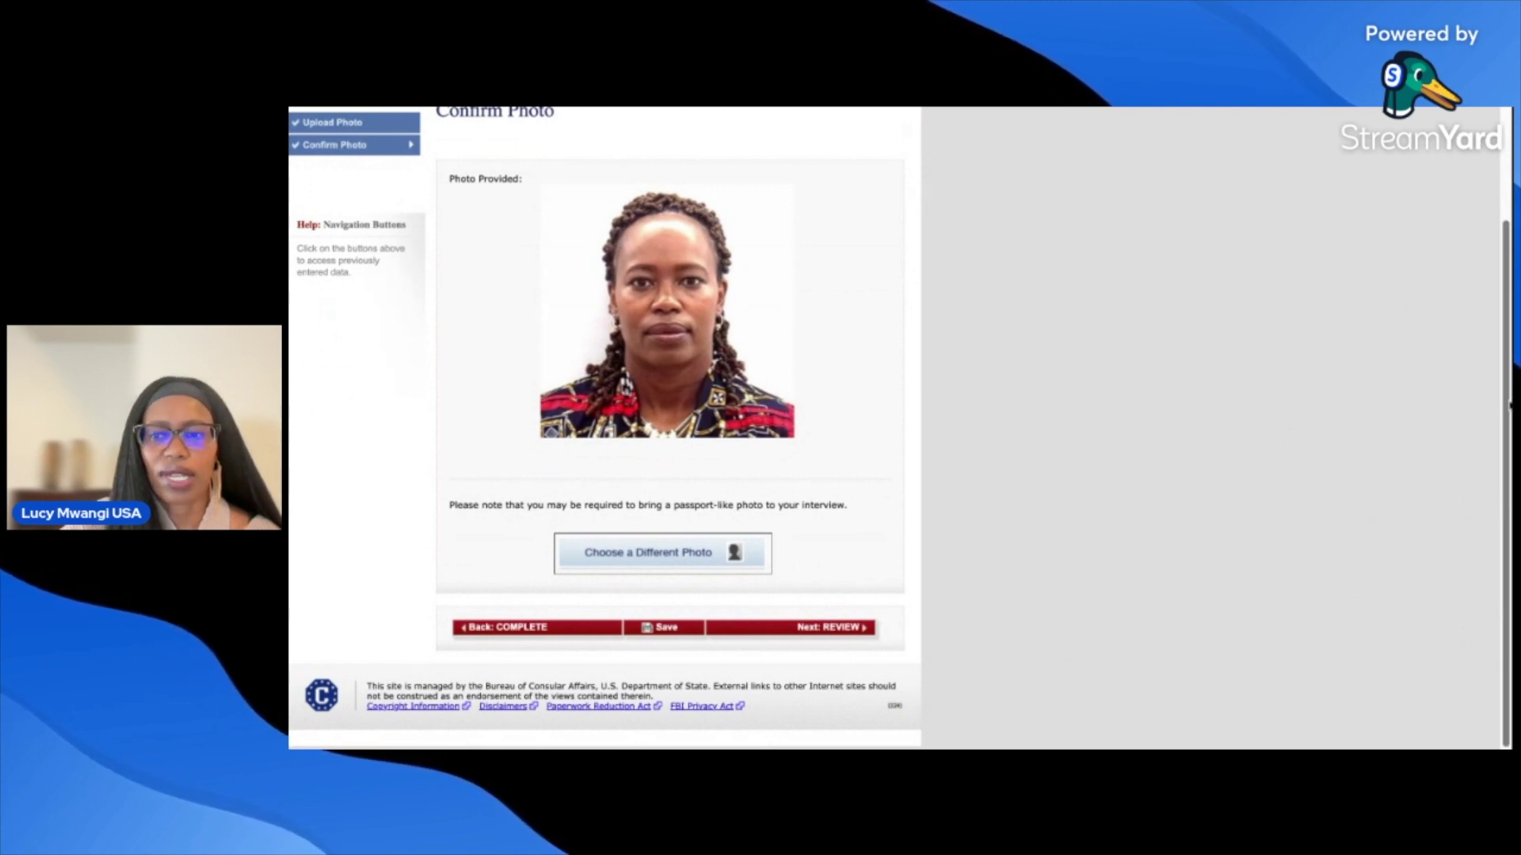
{"action": "scroll", "coordinate": [1509, 405], "scroll_direction": "up", "scroll_amount": 1}
{"action": "scroll", "coordinate": [1508, 405], "scroll_direction": "up", "scroll_amount": 2}
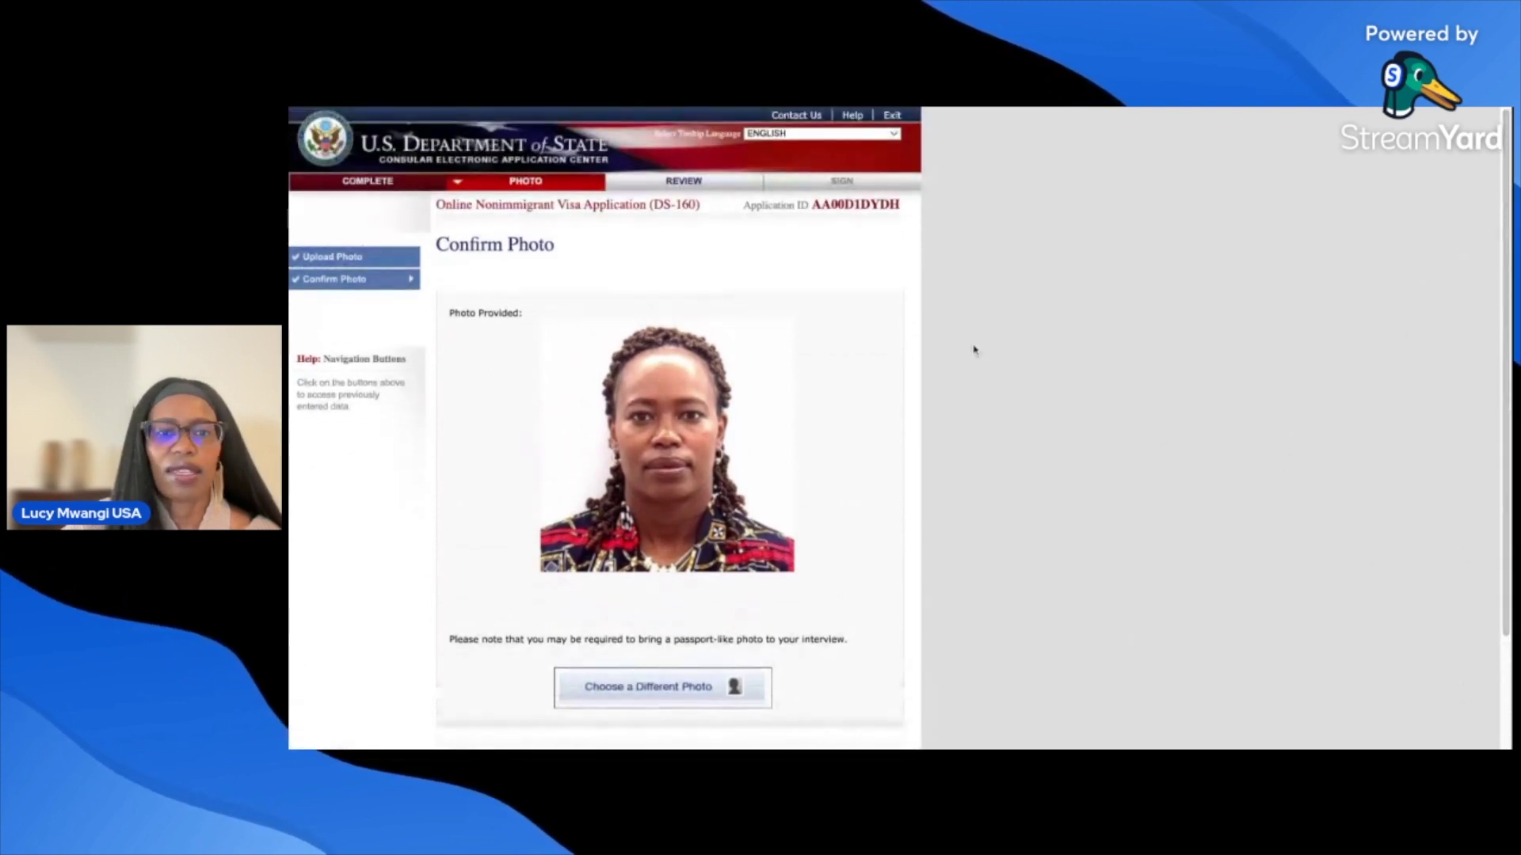
{"action": "left_click", "coordinate": [686, 182]}
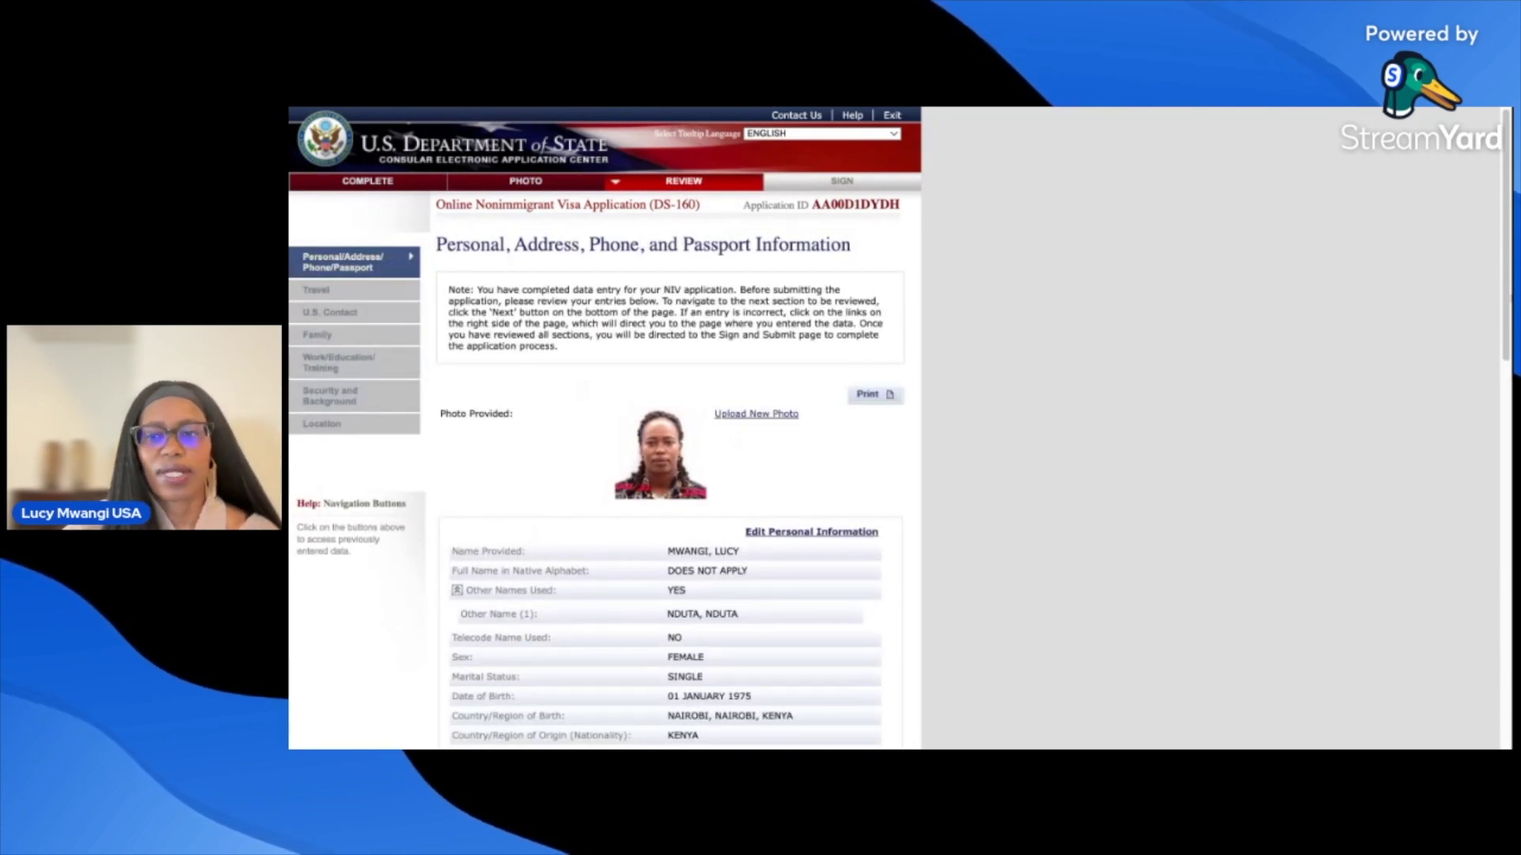
Step: Look through the Personal, Address, Phone and Passport summary and advance to the Travel review
{"action": "scroll", "coordinate": [1508, 258], "scroll_direction": "down", "scroll_amount": 1}
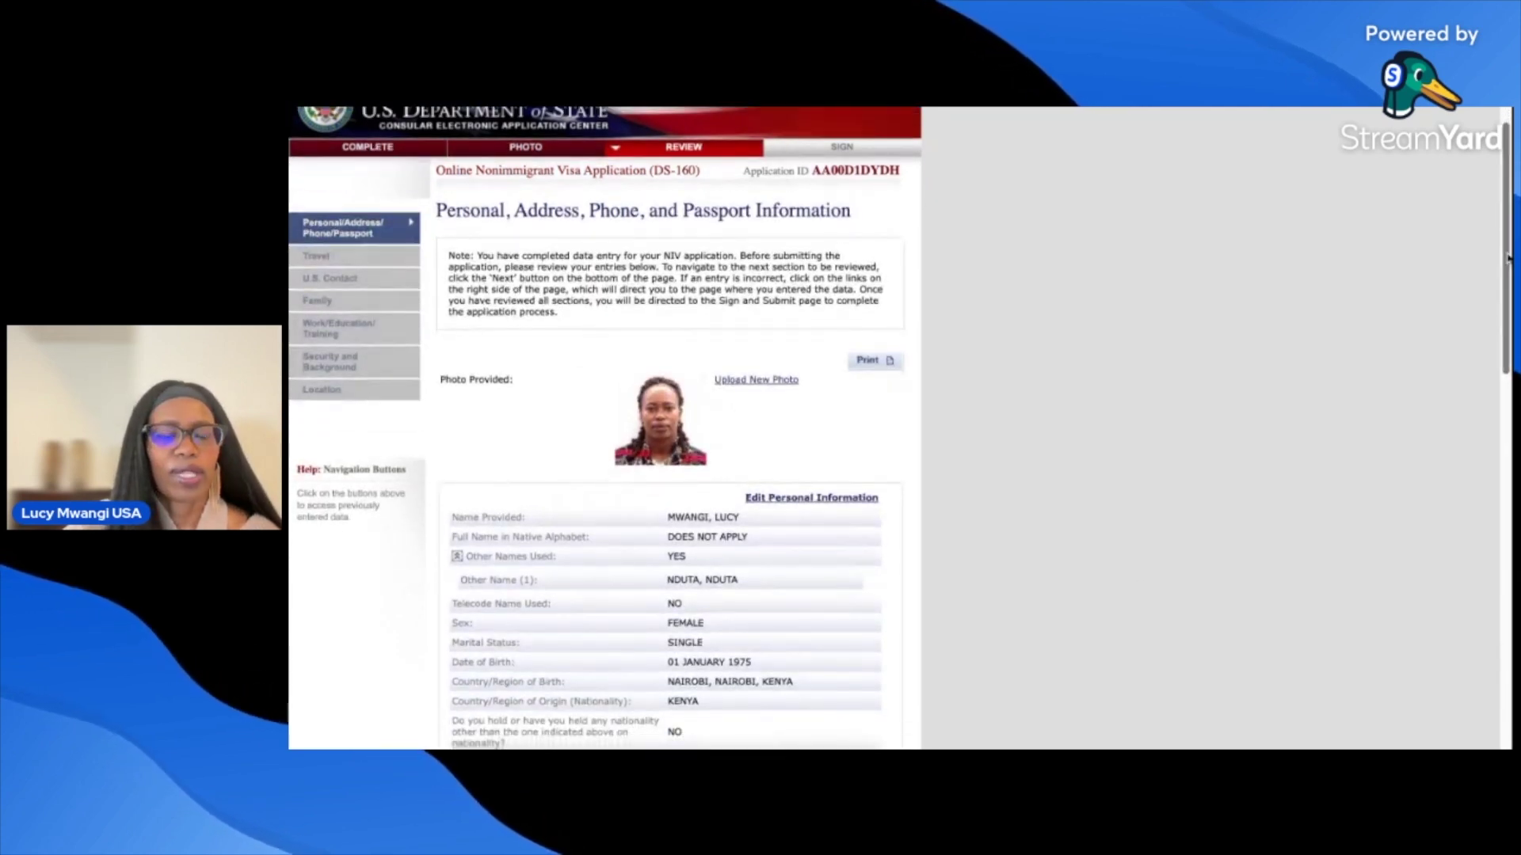
{"action": "scroll", "coordinate": [1508, 258], "scroll_direction": "down", "scroll_amount": 1}
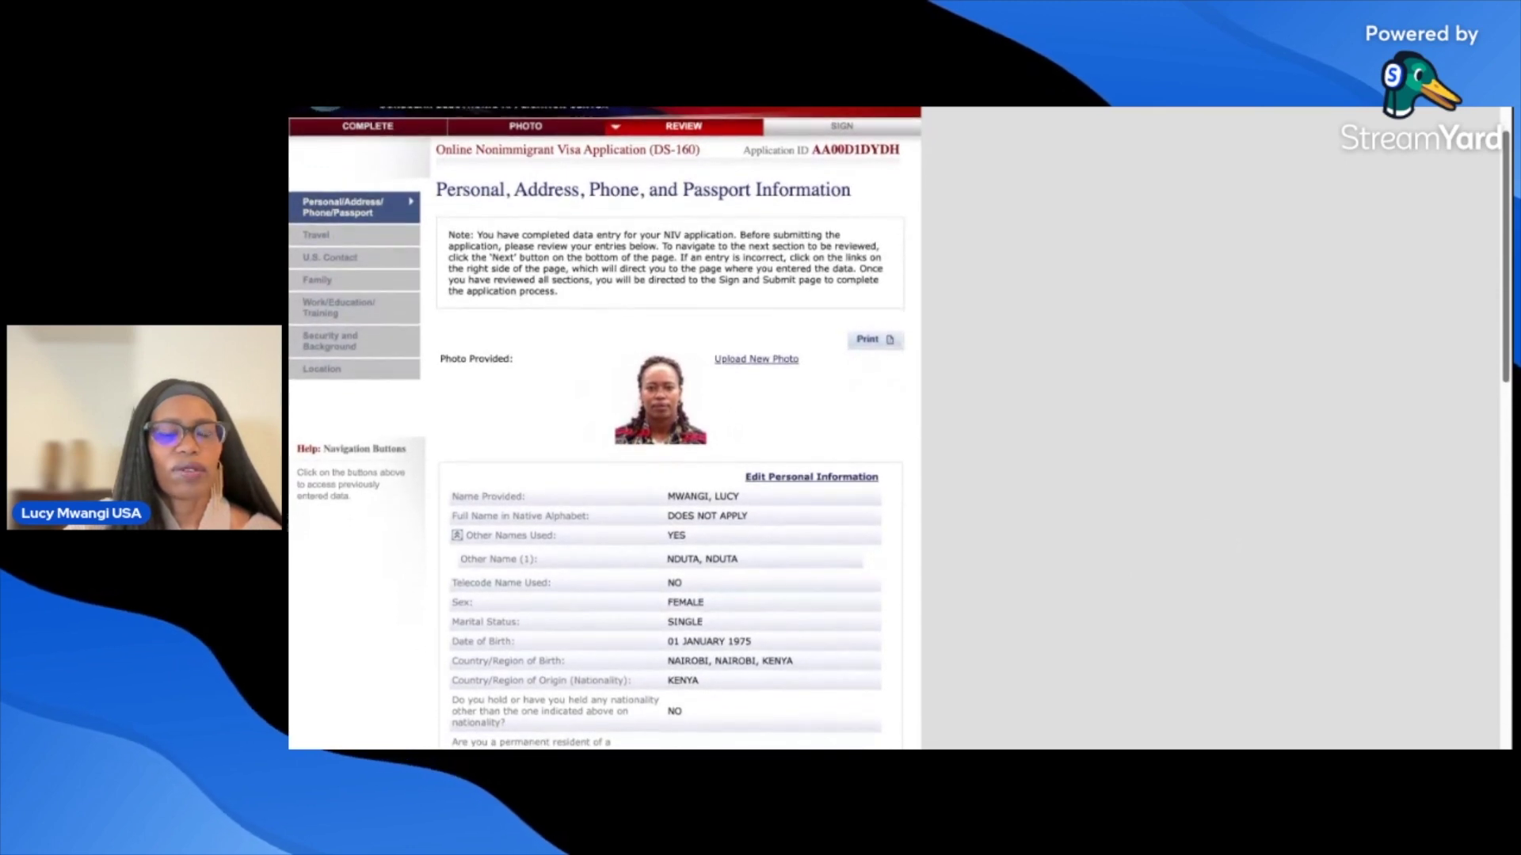
{"action": "scroll", "coordinate": [1508, 258], "scroll_direction": "down", "scroll_amount": 2}
{"action": "scroll", "coordinate": [661, 427], "scroll_direction": "down", "scroll_amount": 4}
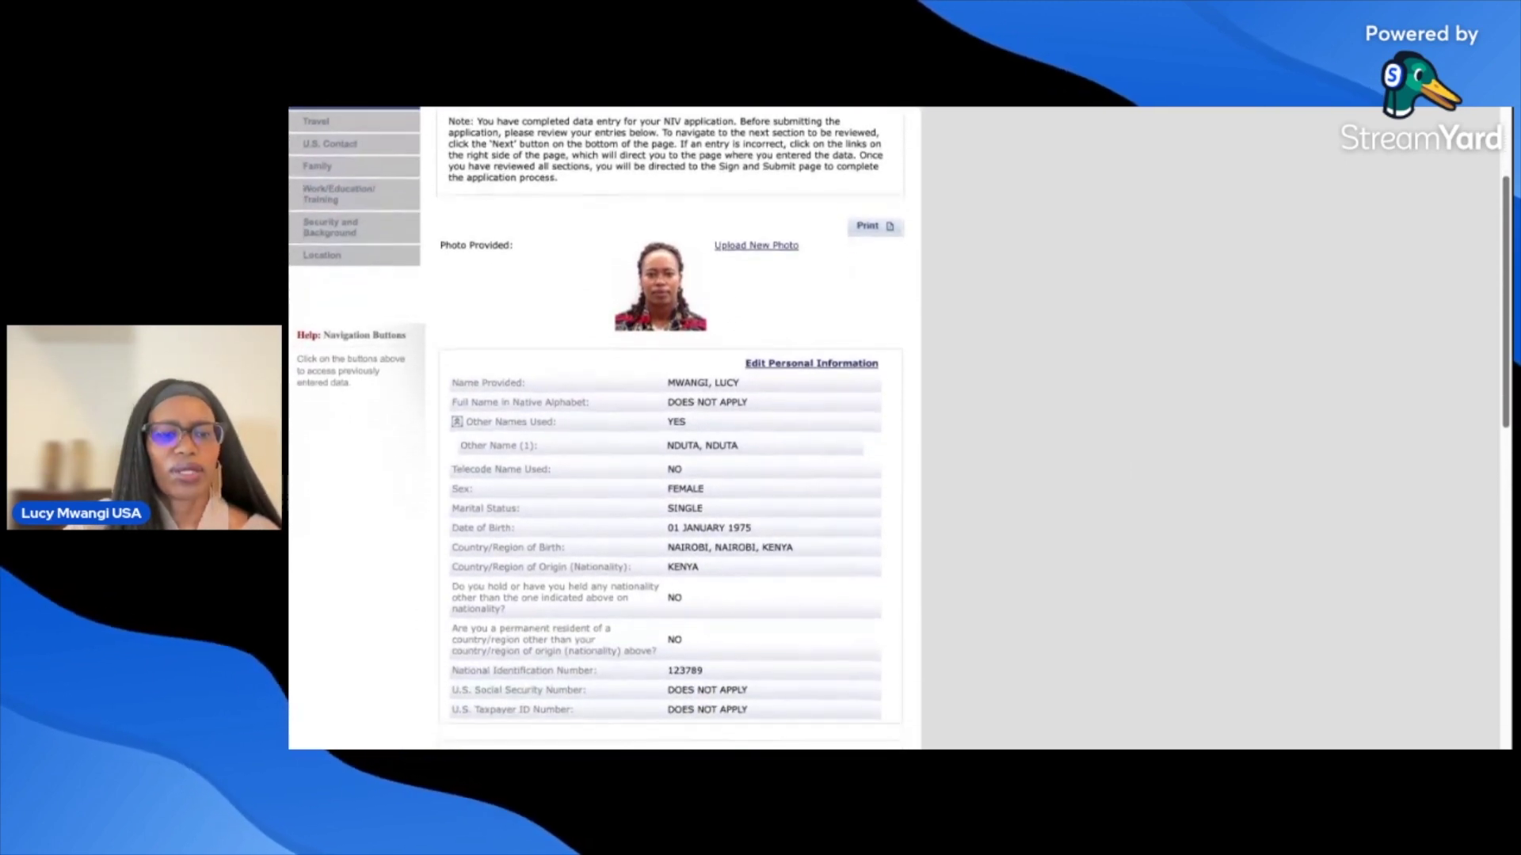
{"action": "scroll", "coordinate": [661, 428], "scroll_direction": "down", "scroll_amount": 7}
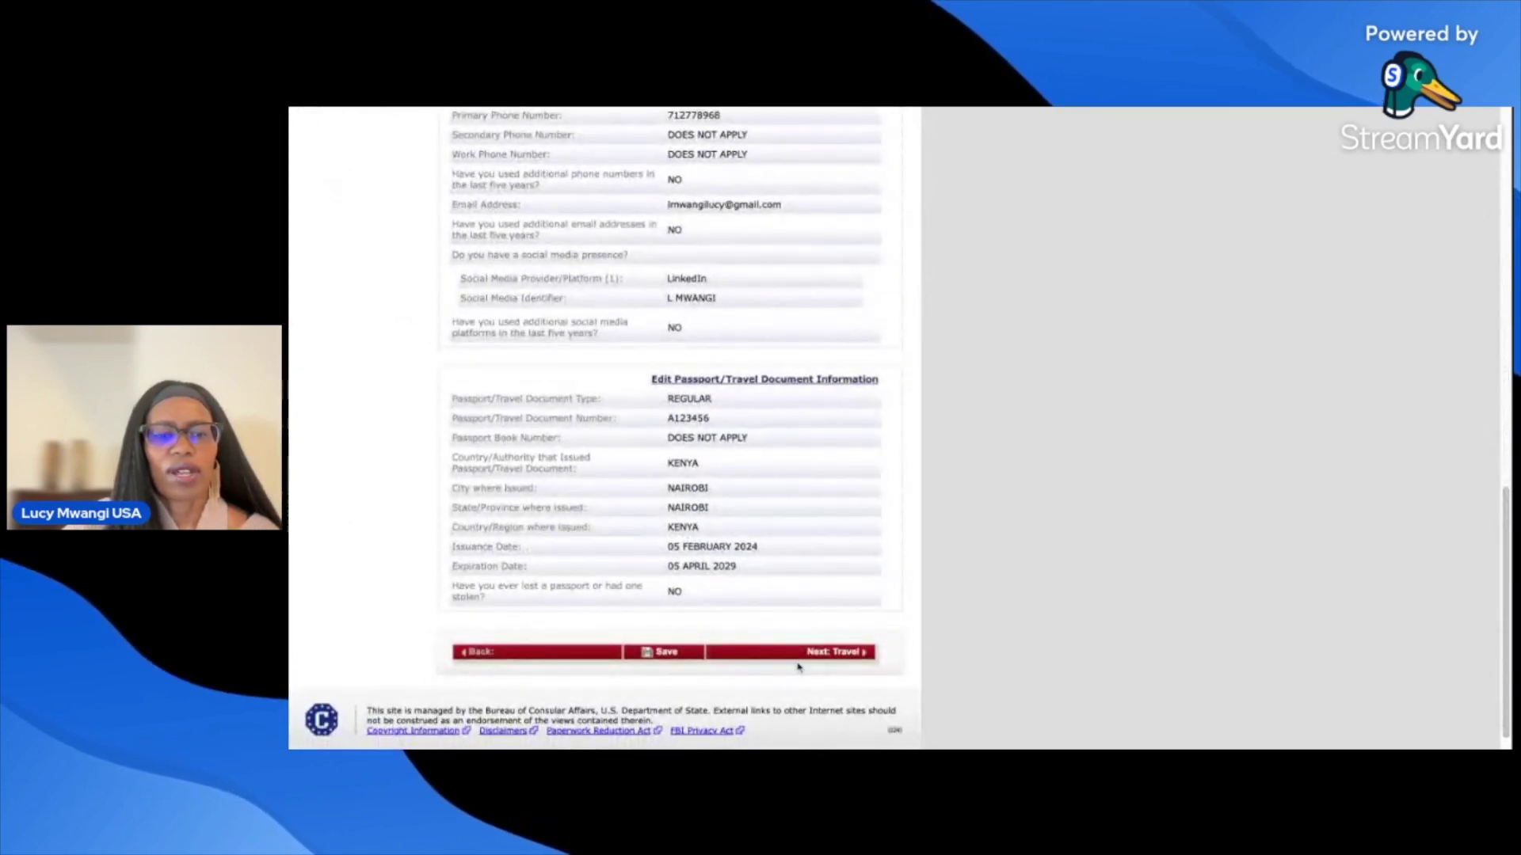
{"action": "left_click", "coordinate": [820, 654]}
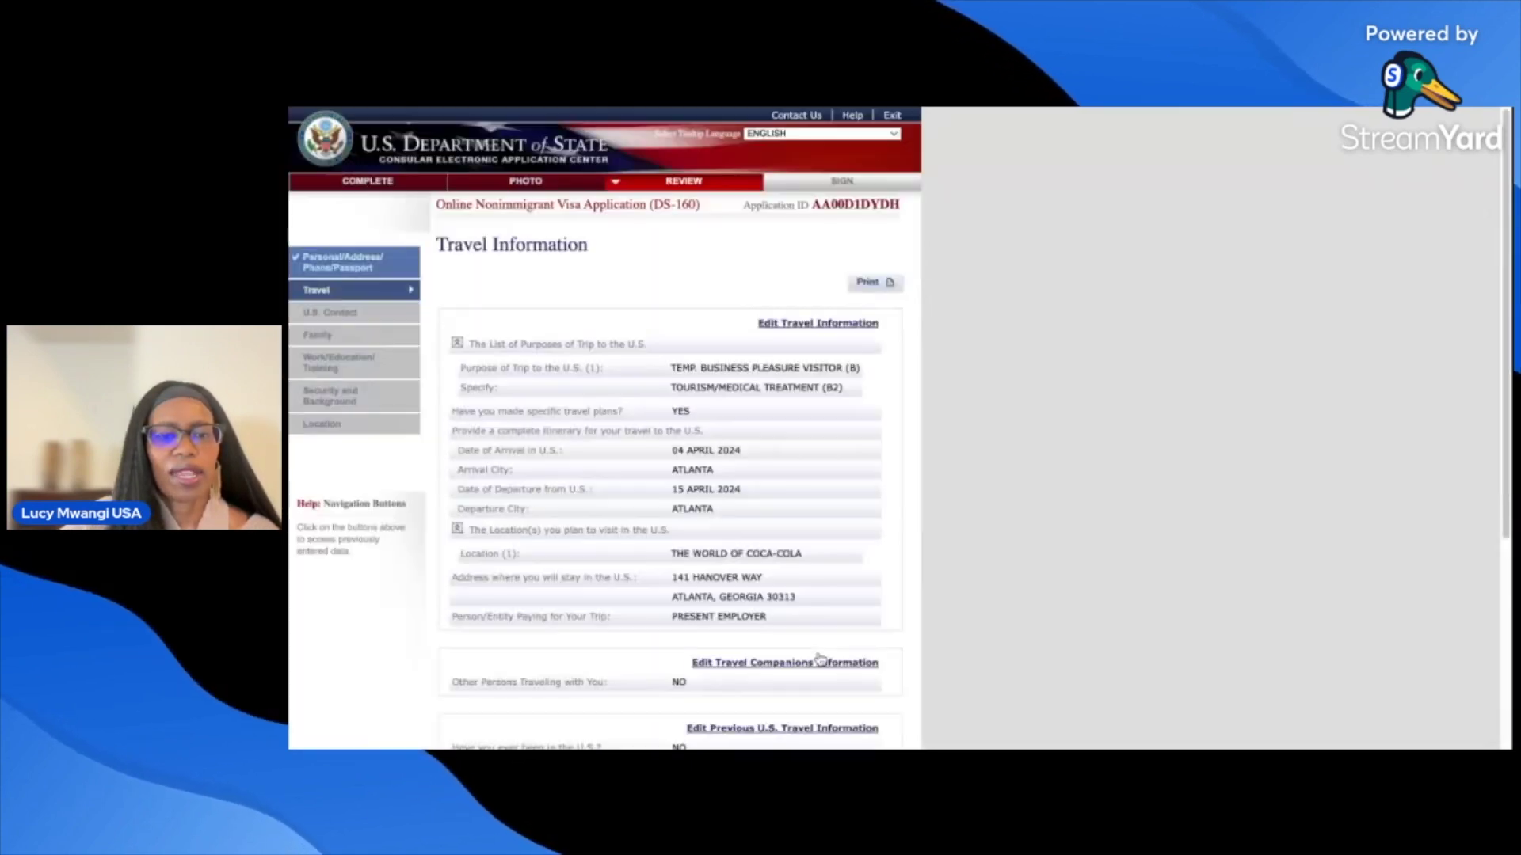
Step: Review the Travel and U.S. Contact summaries and advance to Family Information
{"action": "scroll", "coordinate": [1506, 291], "scroll_direction": "down", "scroll_amount": 3}
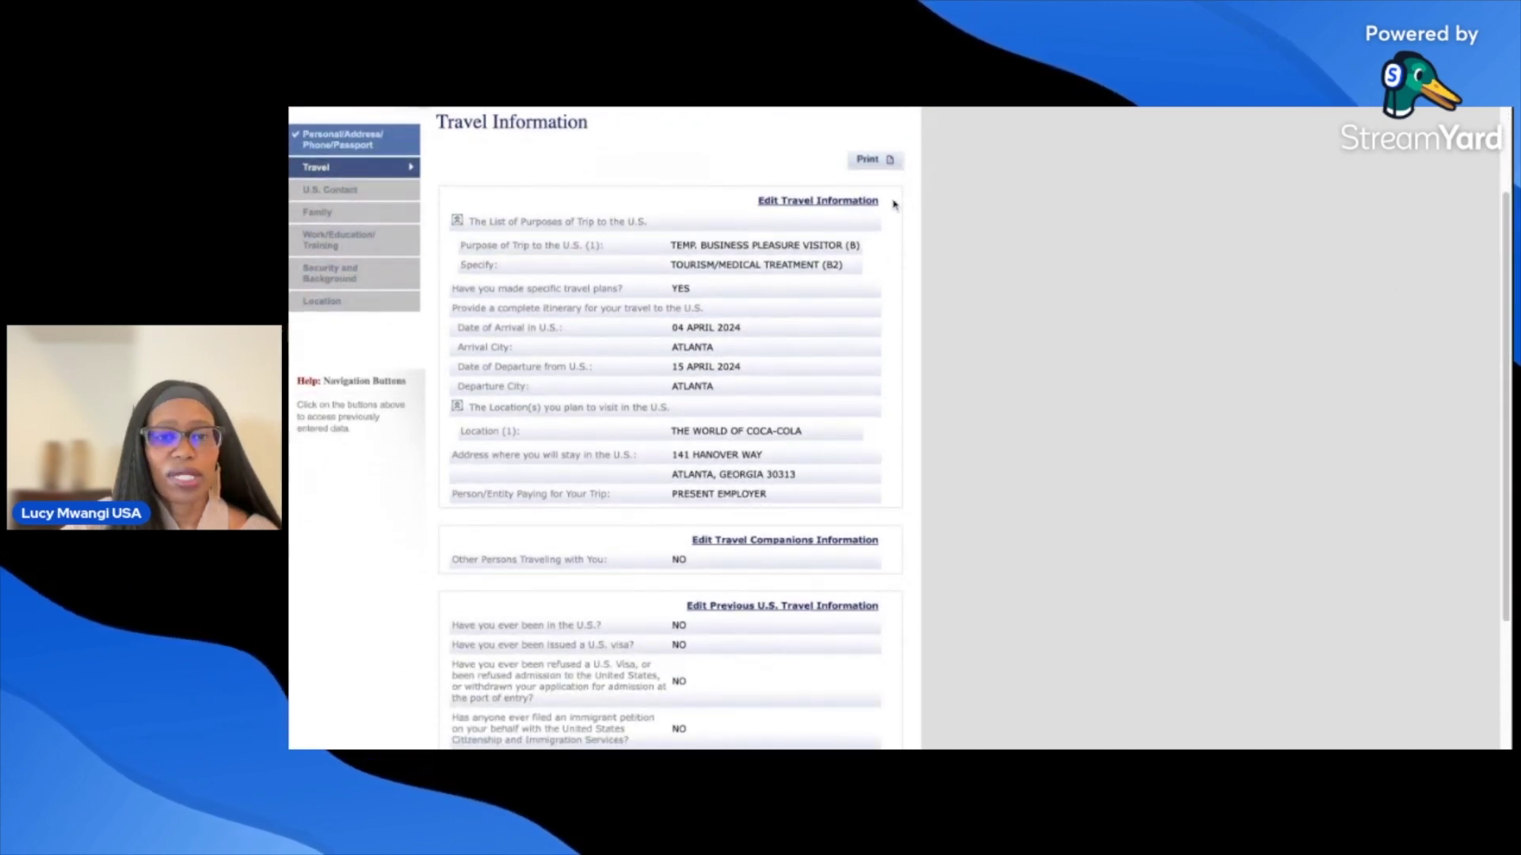
{"action": "scroll", "coordinate": [1506, 254], "scroll_direction": "down", "scroll_amount": 4}
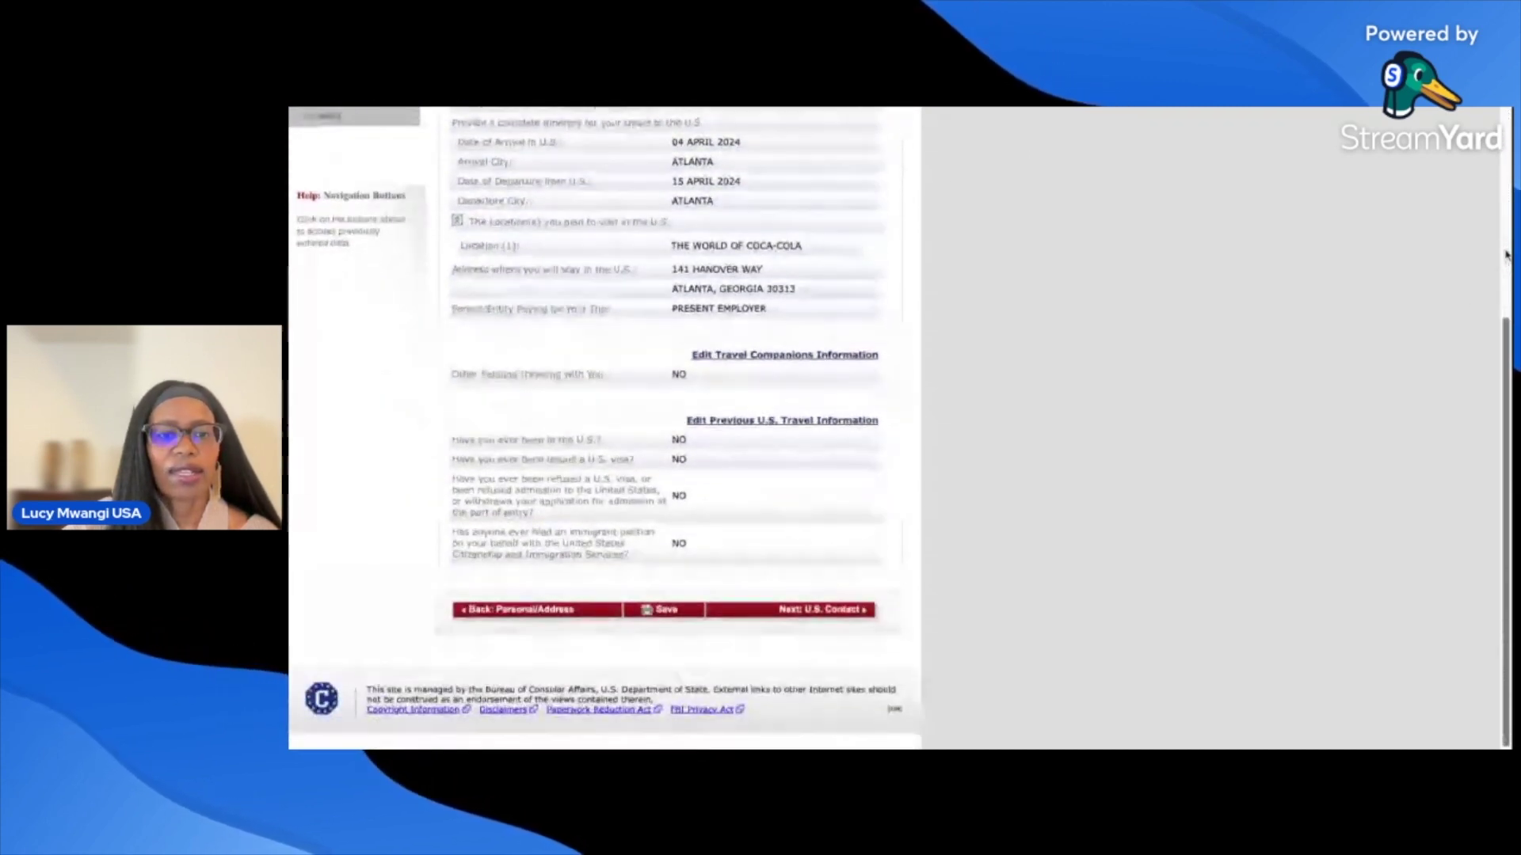
{"action": "left_click", "coordinate": [818, 617]}
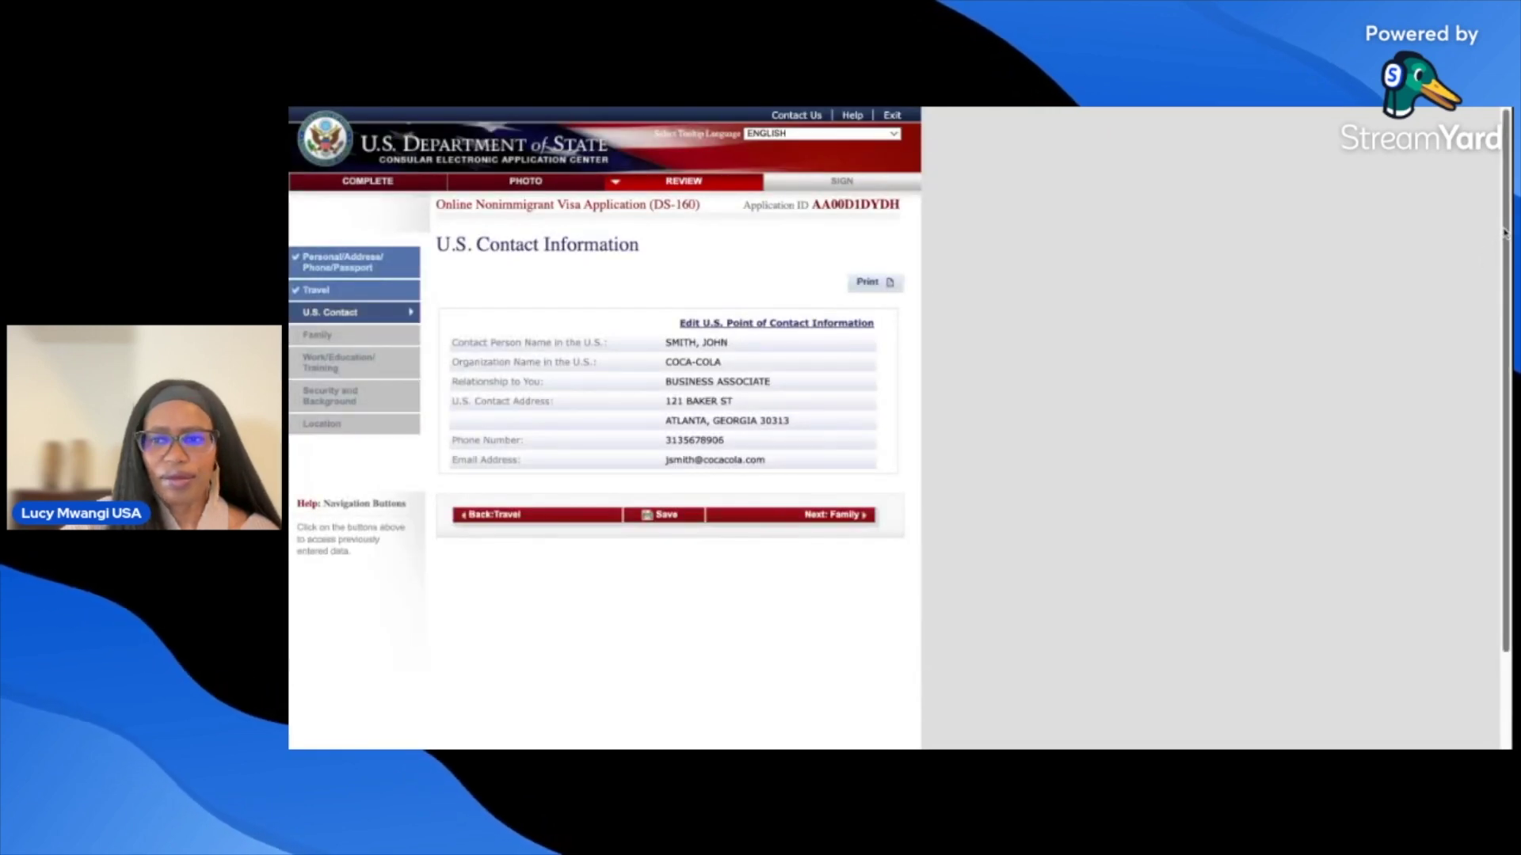
{"action": "scroll", "coordinate": [1504, 232], "scroll_direction": "down", "scroll_amount": 2}
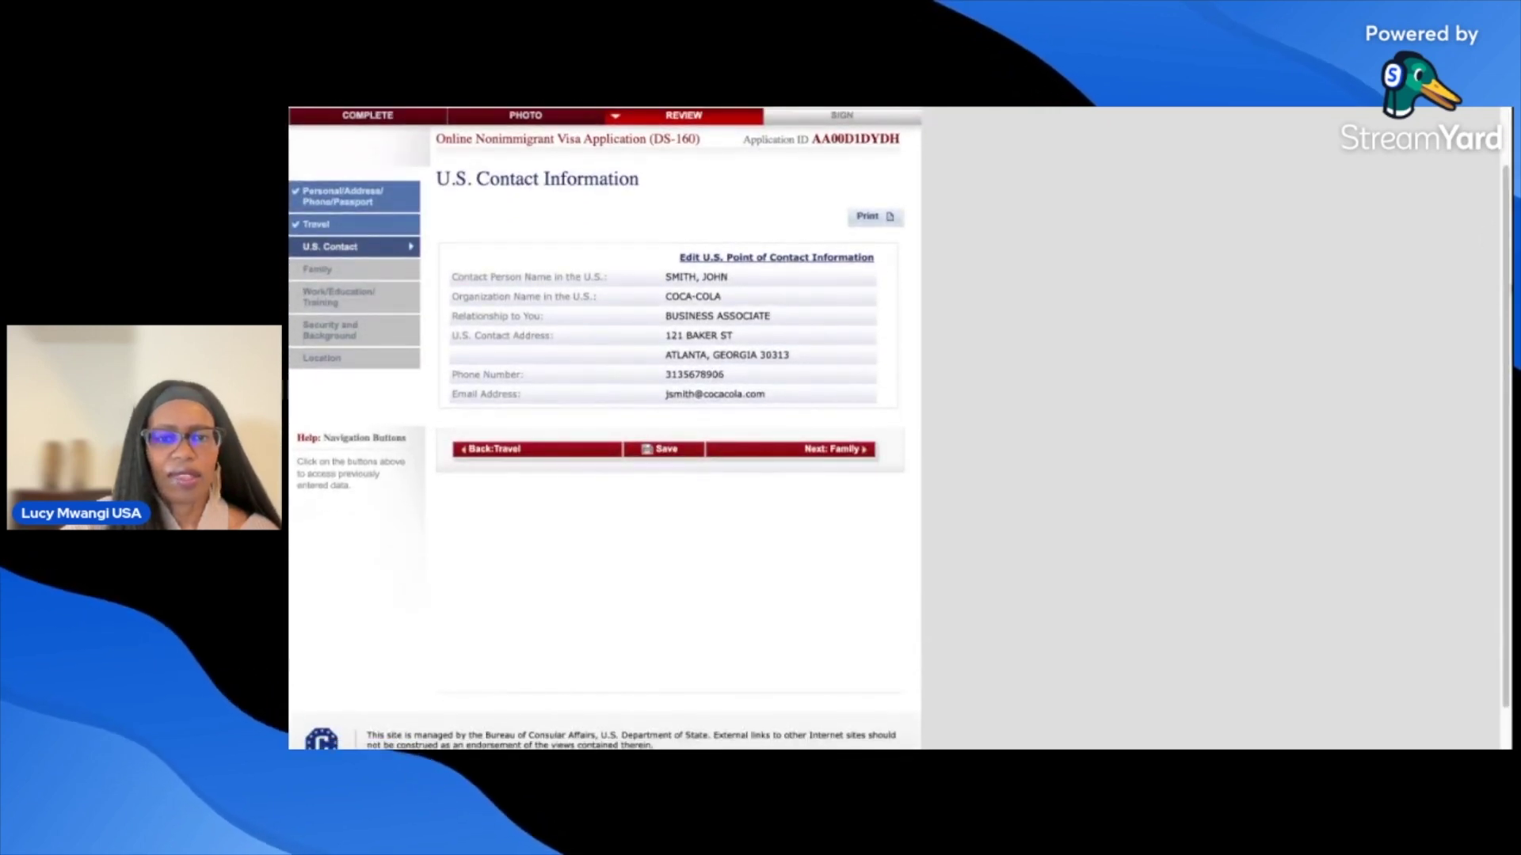
{"action": "left_click", "coordinate": [832, 451]}
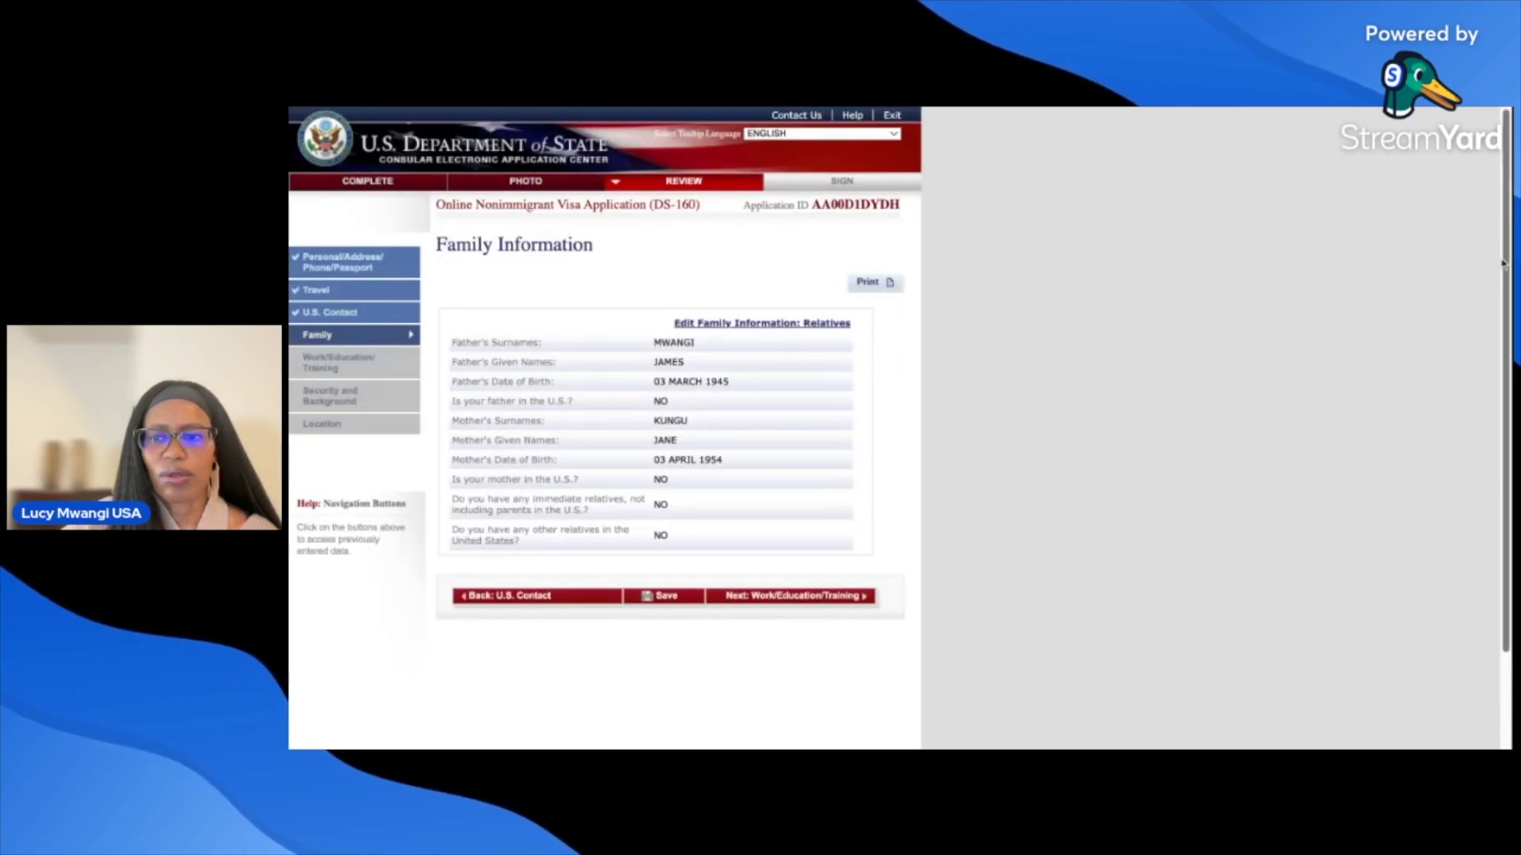
{"action": "scroll", "coordinate": [1507, 254], "scroll_direction": "down", "scroll_amount": 3}
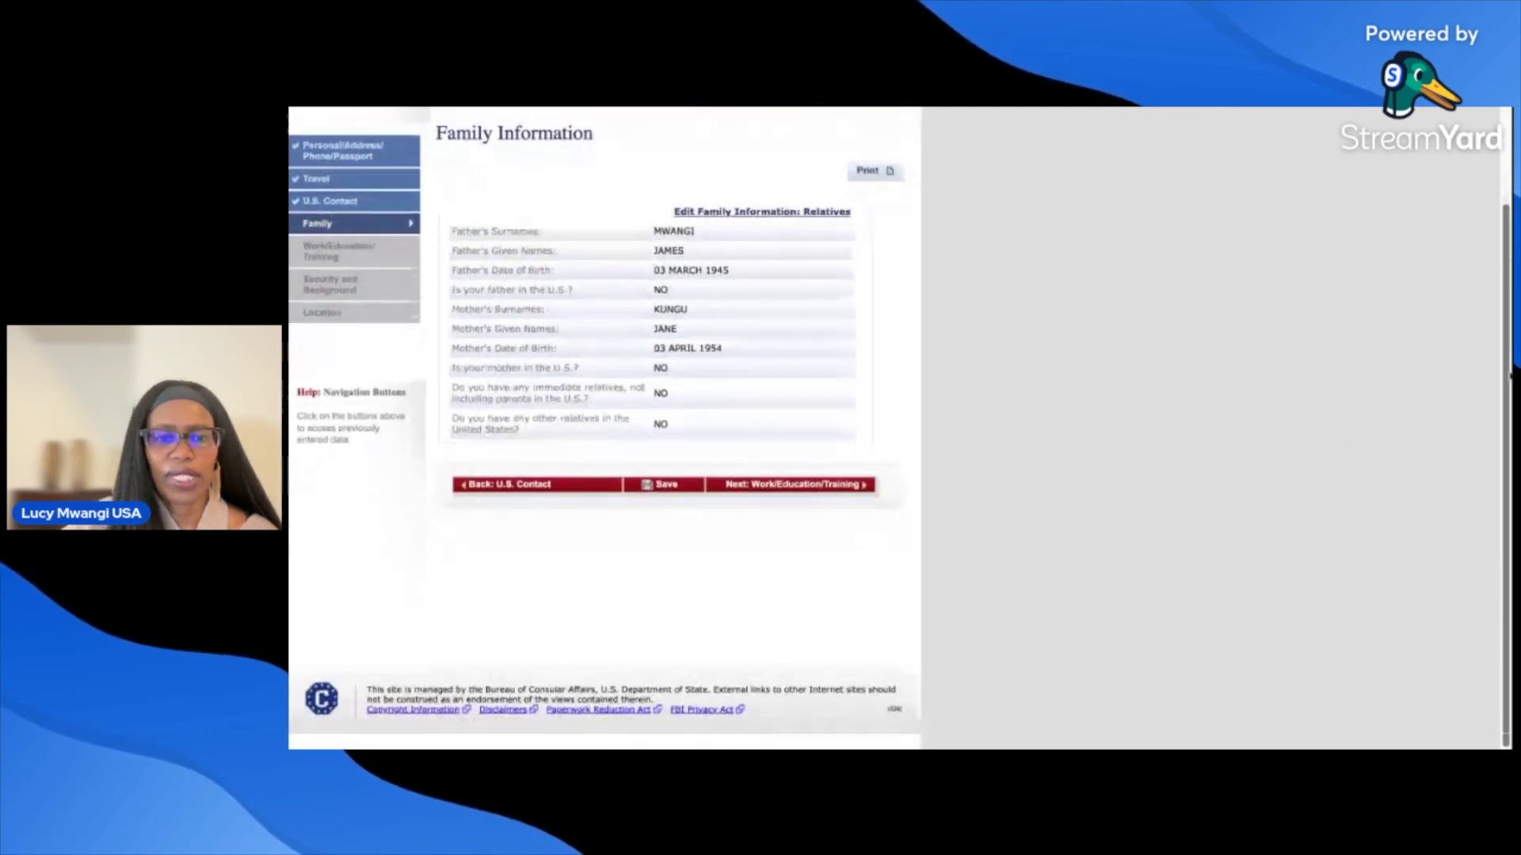
Step: Review the Work/Education/Training and Security and Background summaries, reaching Location Information (Nairobi, Kenya)
{"action": "left_click", "coordinate": [795, 491]}
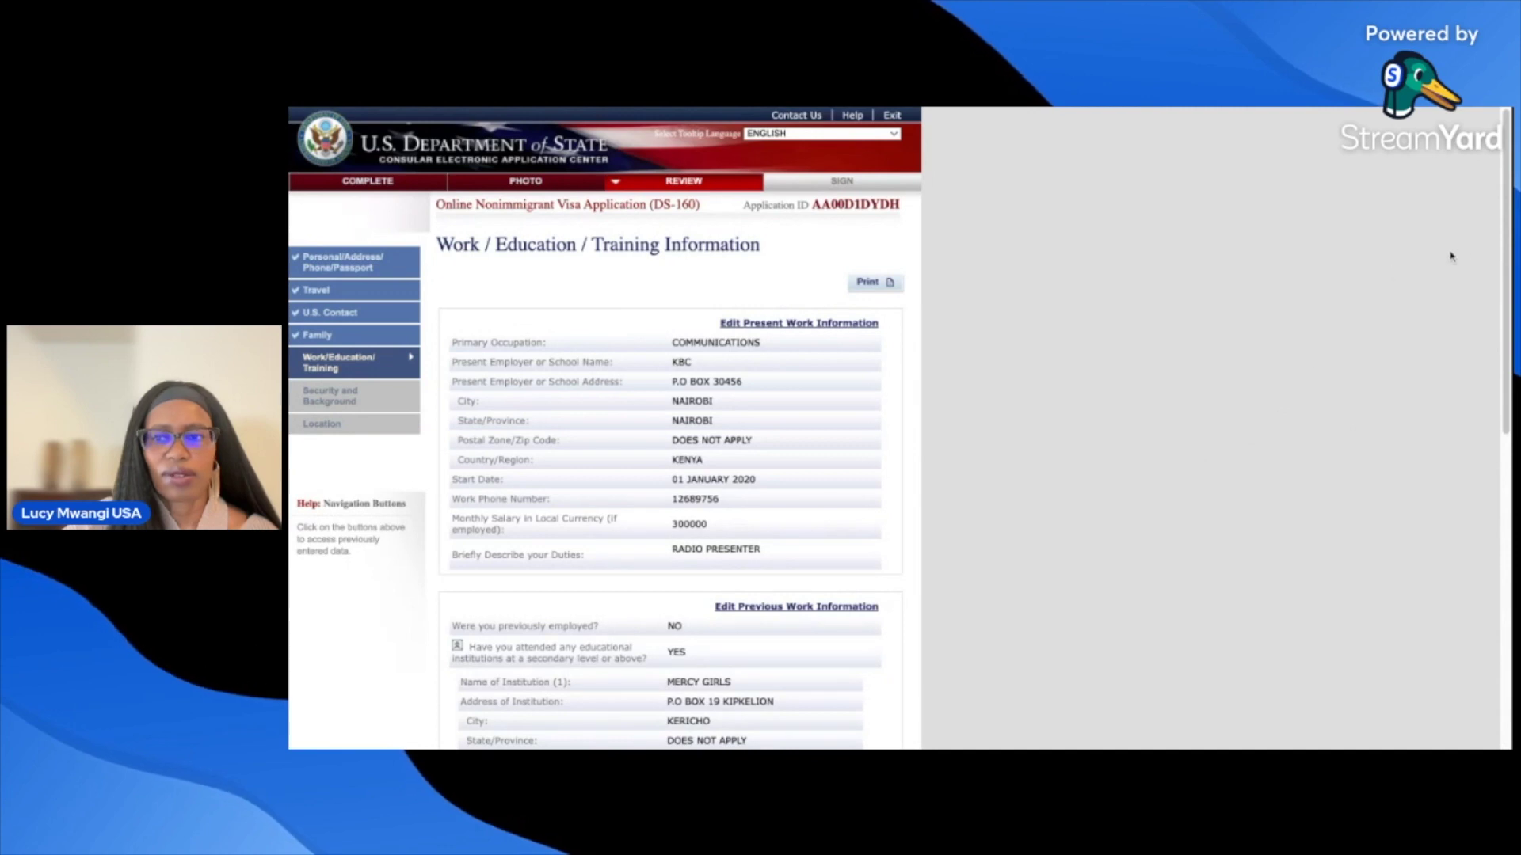
{"action": "left_click_drag", "start_coordinate": [1502, 235], "coordinate": [1509, 596]}
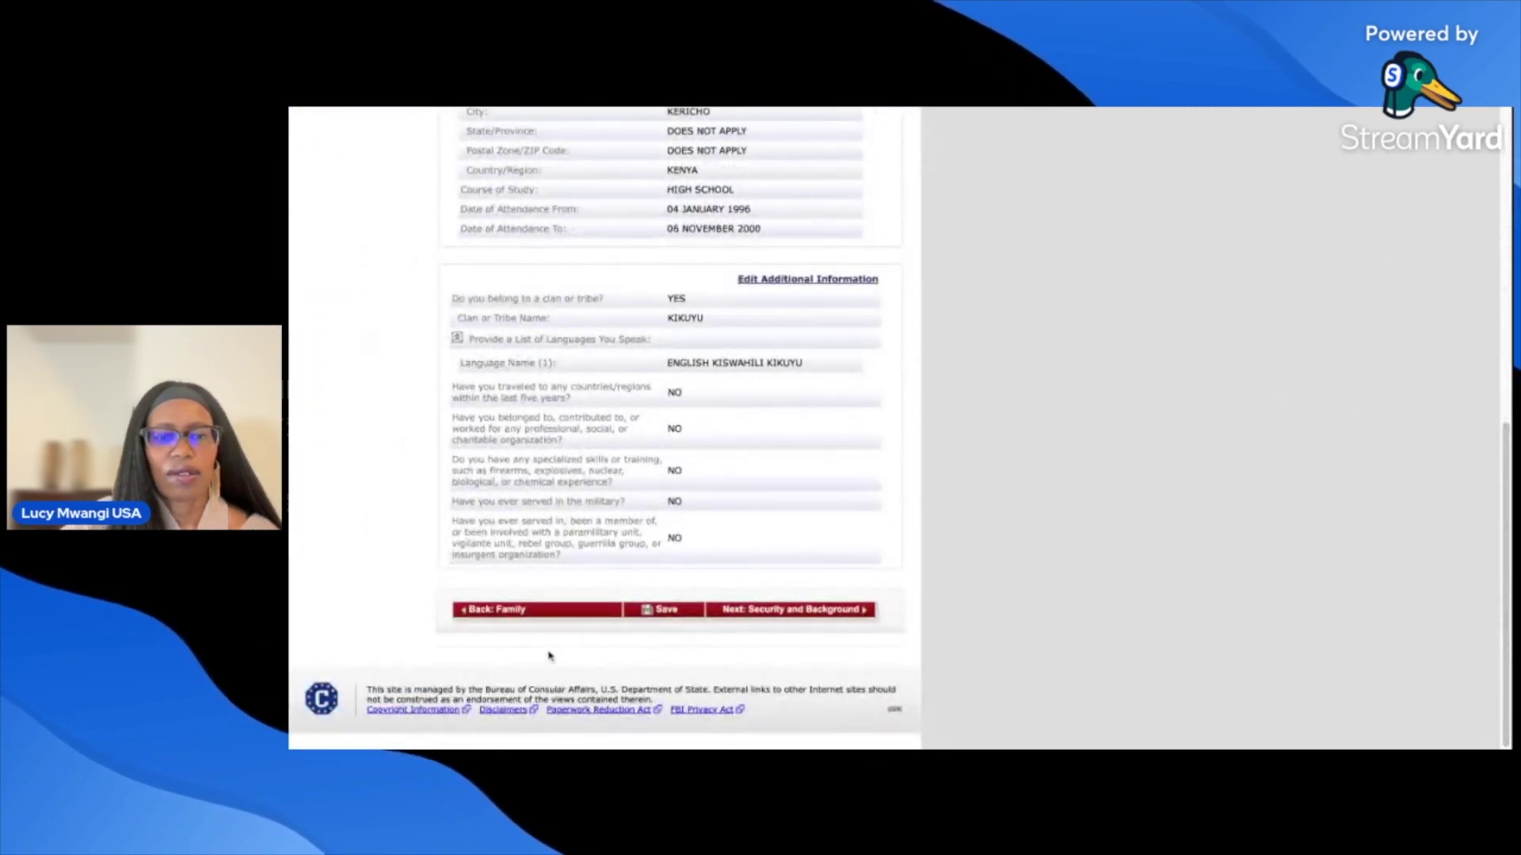
{"action": "left_click", "coordinate": [783, 609]}
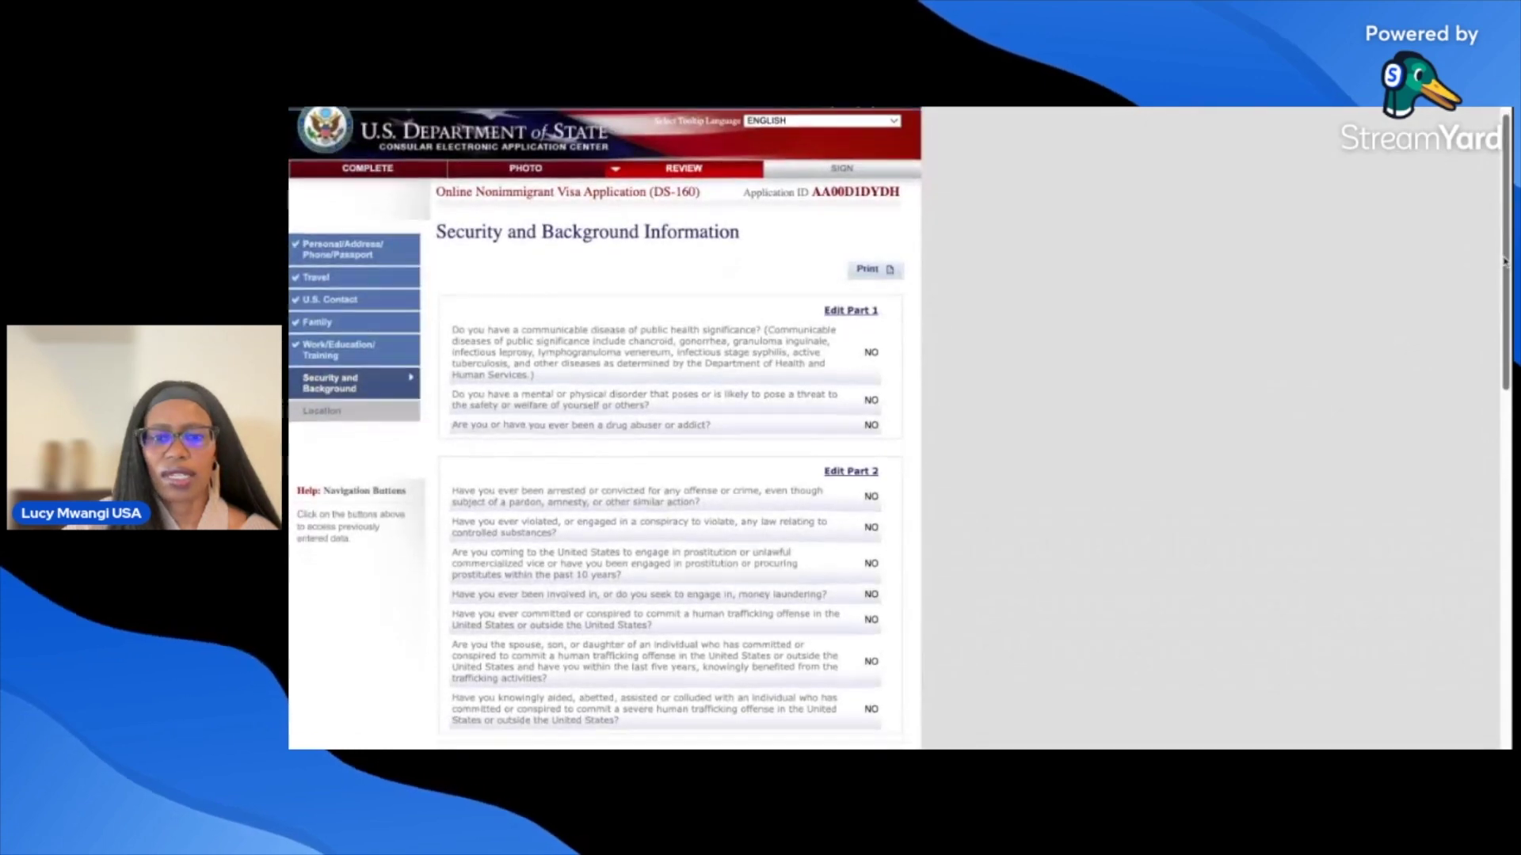
{"action": "left_click_drag", "start_coordinate": [1504, 261], "coordinate": [1507, 614]}
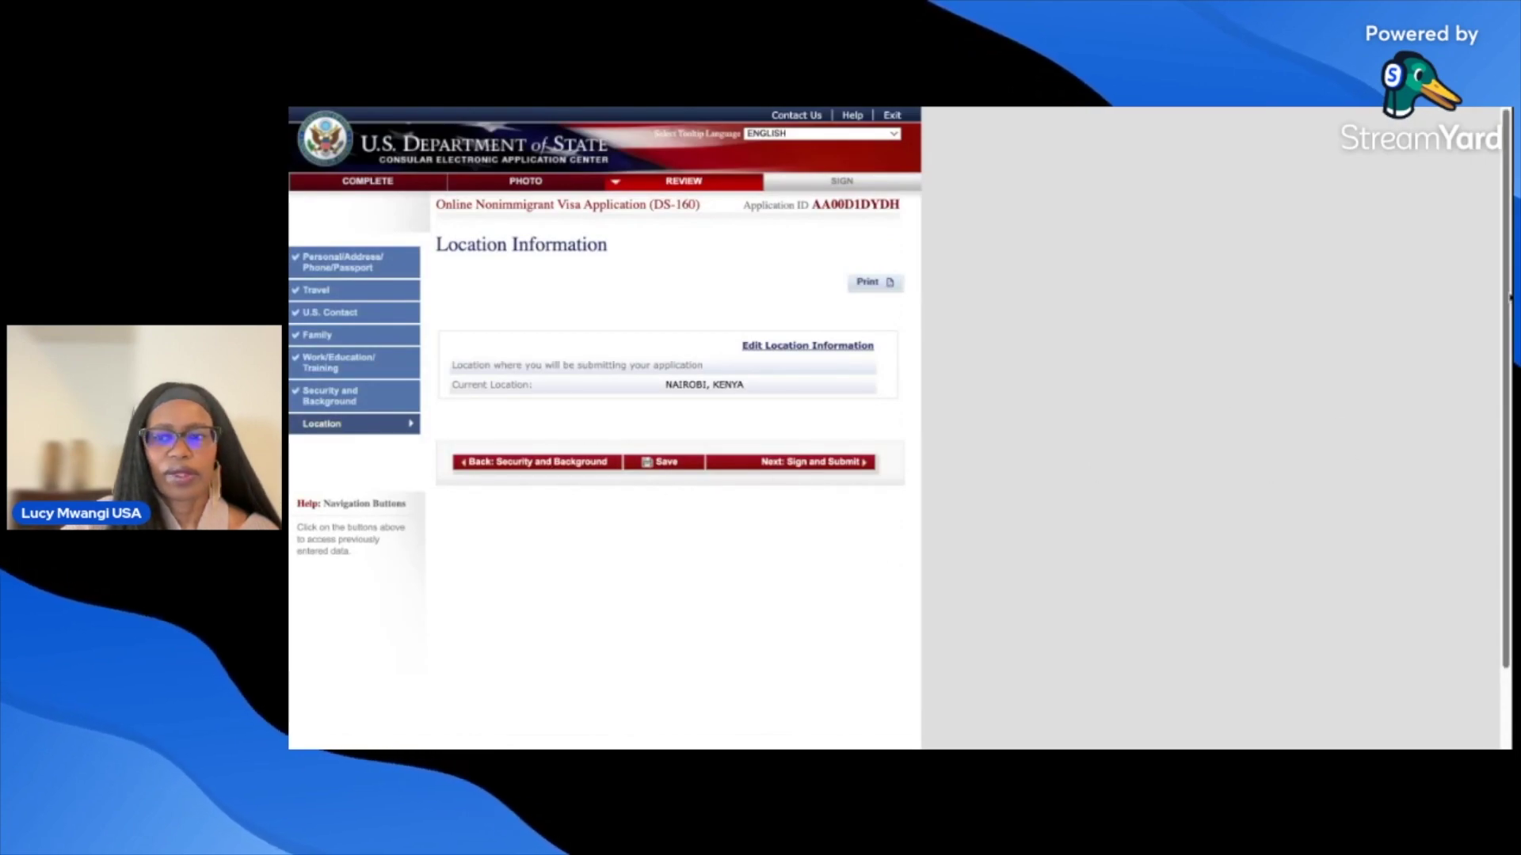
{"action": "scroll", "coordinate": [1472, 377], "scroll_direction": "down", "scroll_amount": 2}
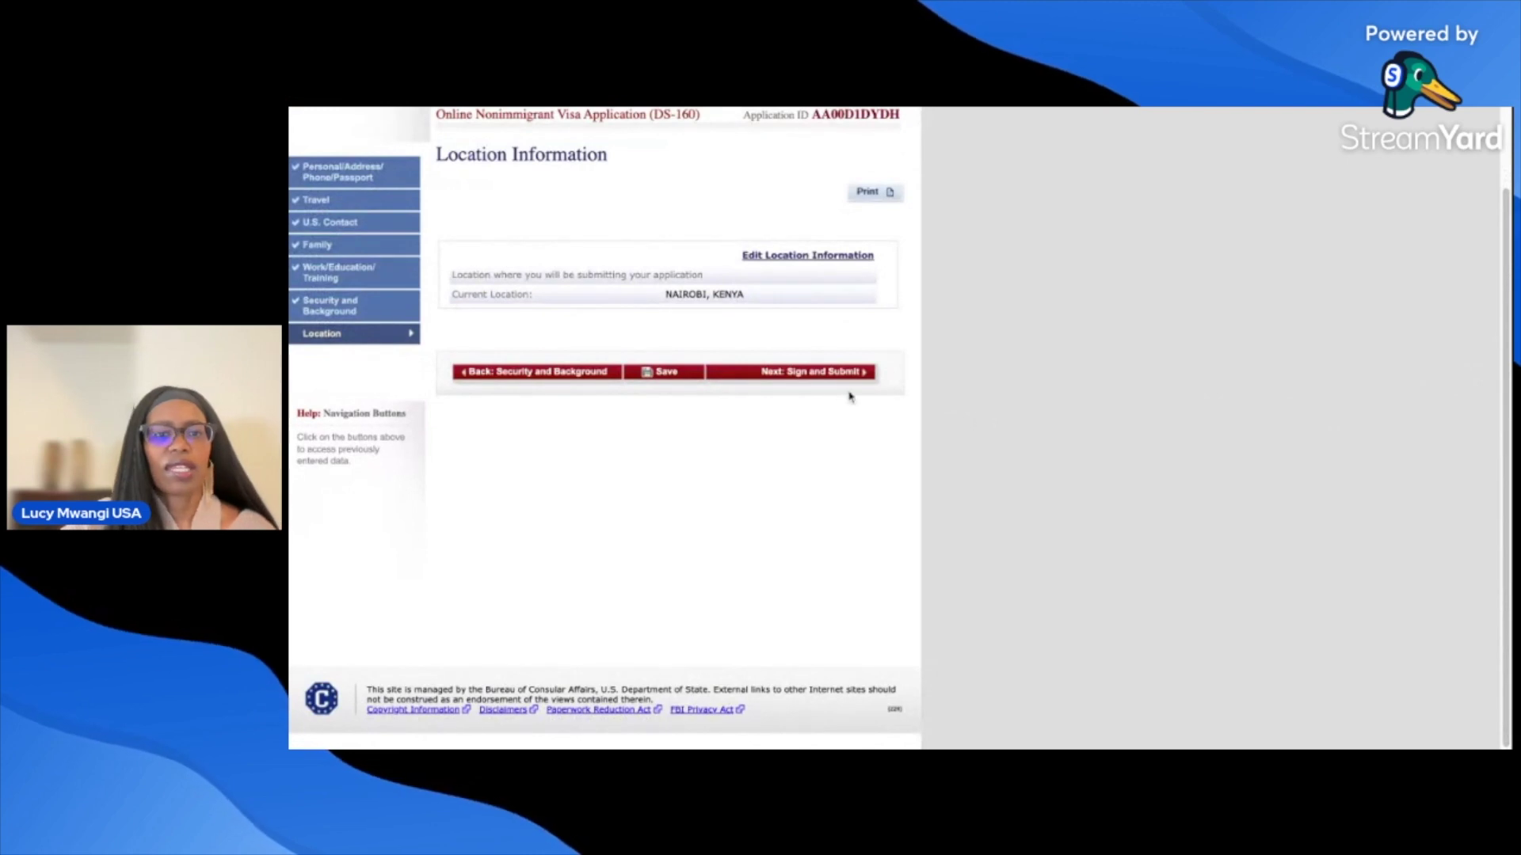
Step: Go to Sign and Submit and read down through the declaration to Preparer of Application
{"action": "left_click", "coordinate": [787, 374]}
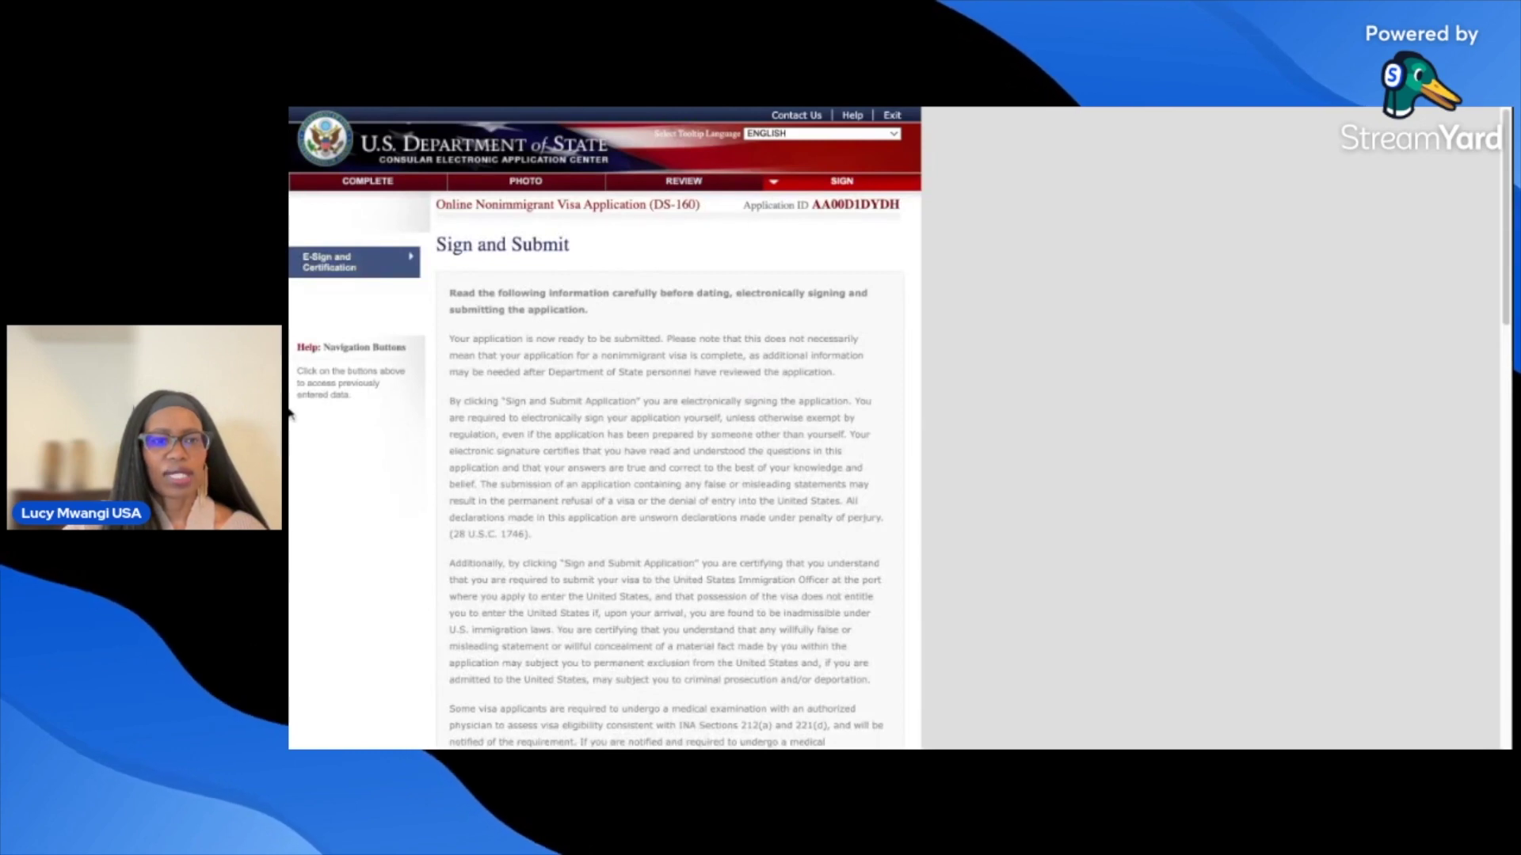
{"action": "scroll", "coordinate": [1503, 293], "scroll_direction": "down", "scroll_amount": 3}
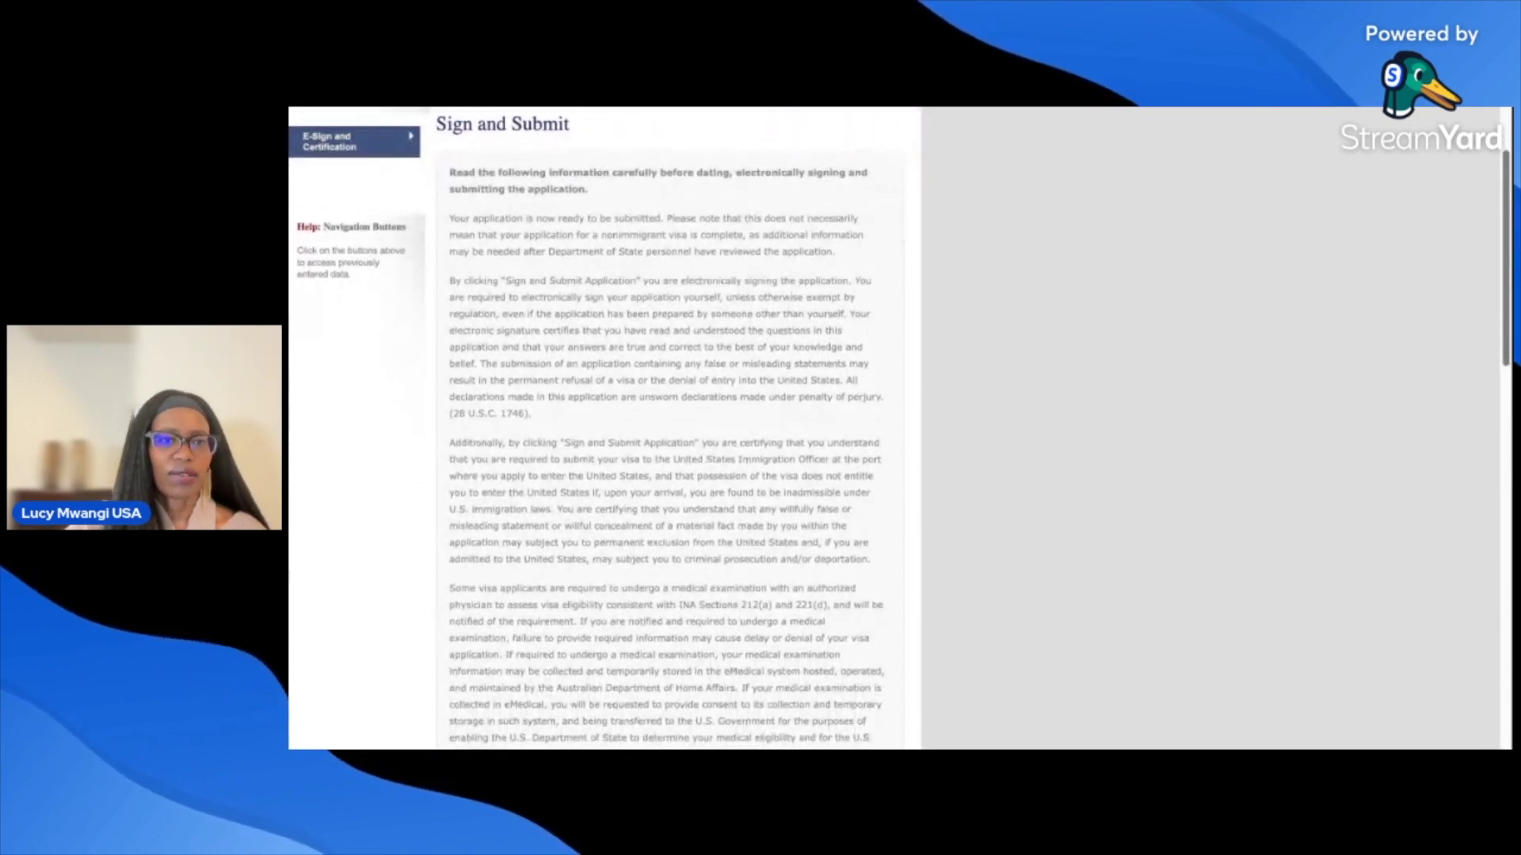
{"action": "scroll", "coordinate": [1505, 286], "scroll_direction": "down", "scroll_amount": 1}
{"action": "scroll", "coordinate": [899, 428], "scroll_direction": "down", "scroll_amount": 1}
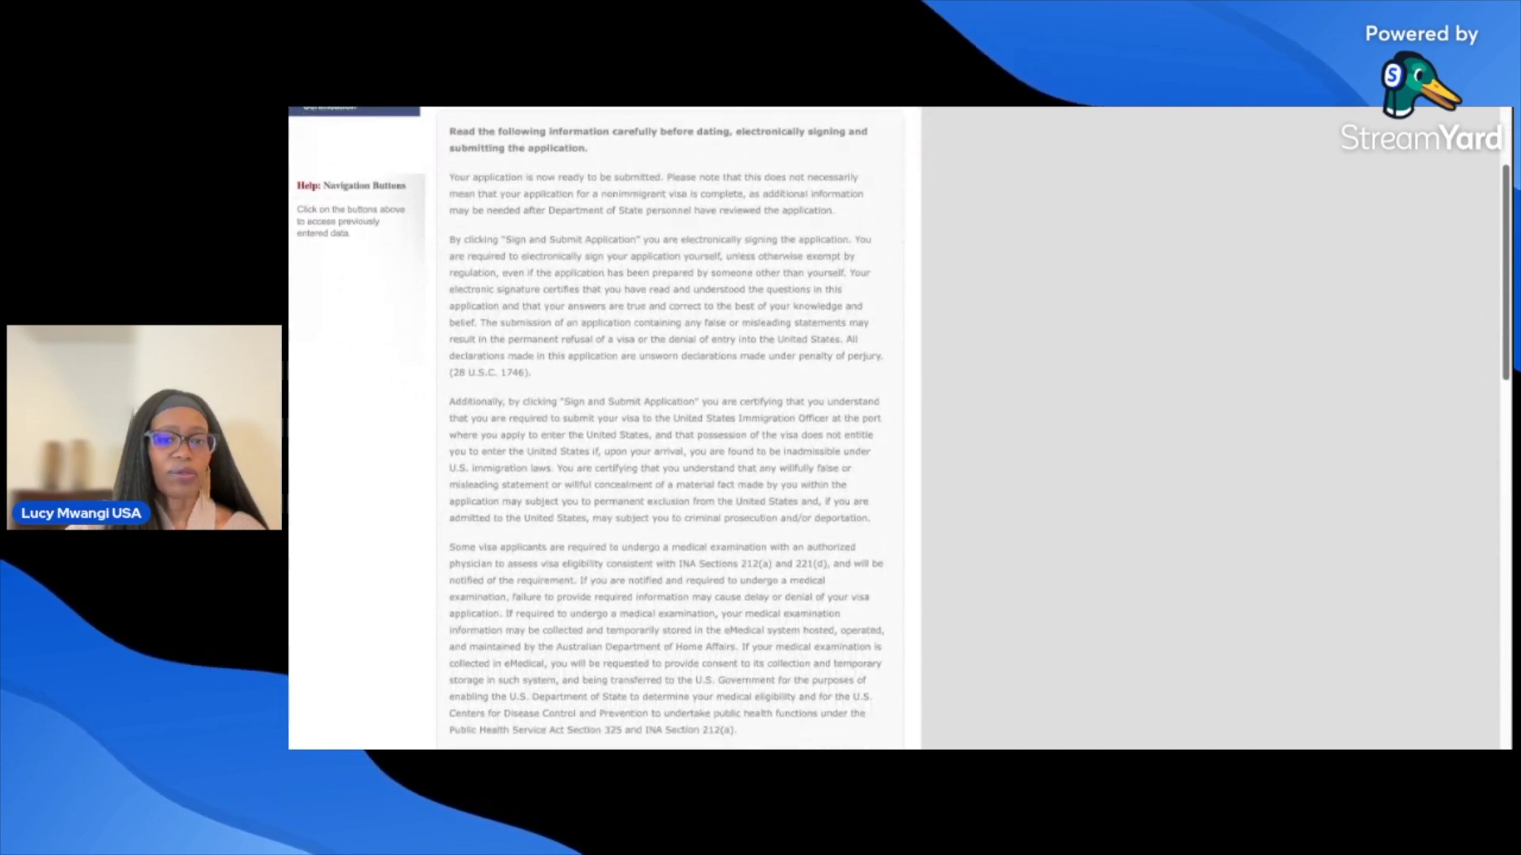
{"action": "scroll", "coordinate": [899, 428], "scroll_direction": "down", "scroll_amount": 1}
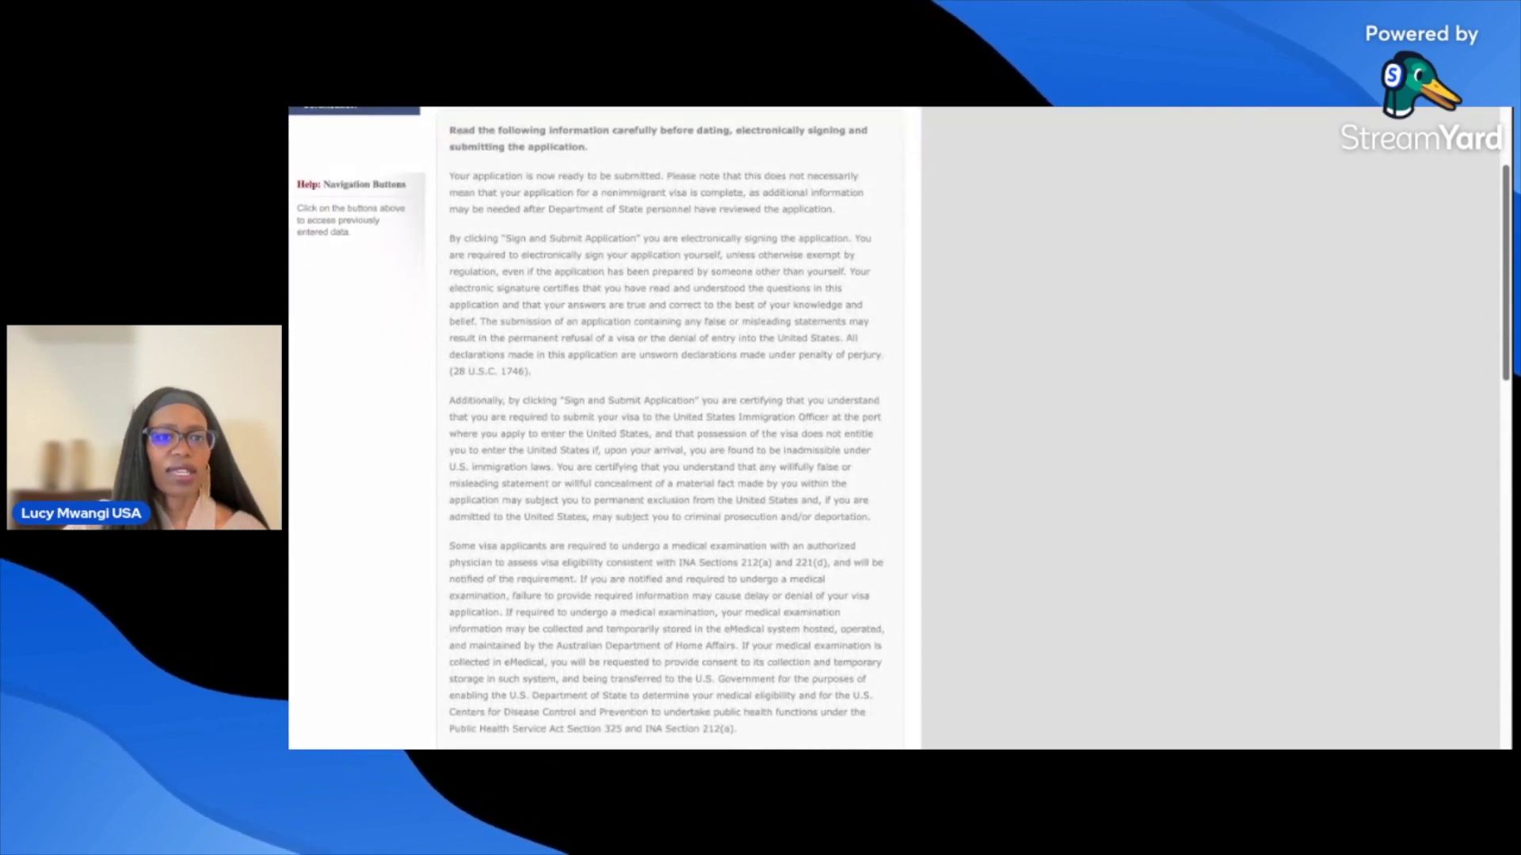
{"action": "scroll", "coordinate": [899, 428], "scroll_direction": "down", "scroll_amount": 5}
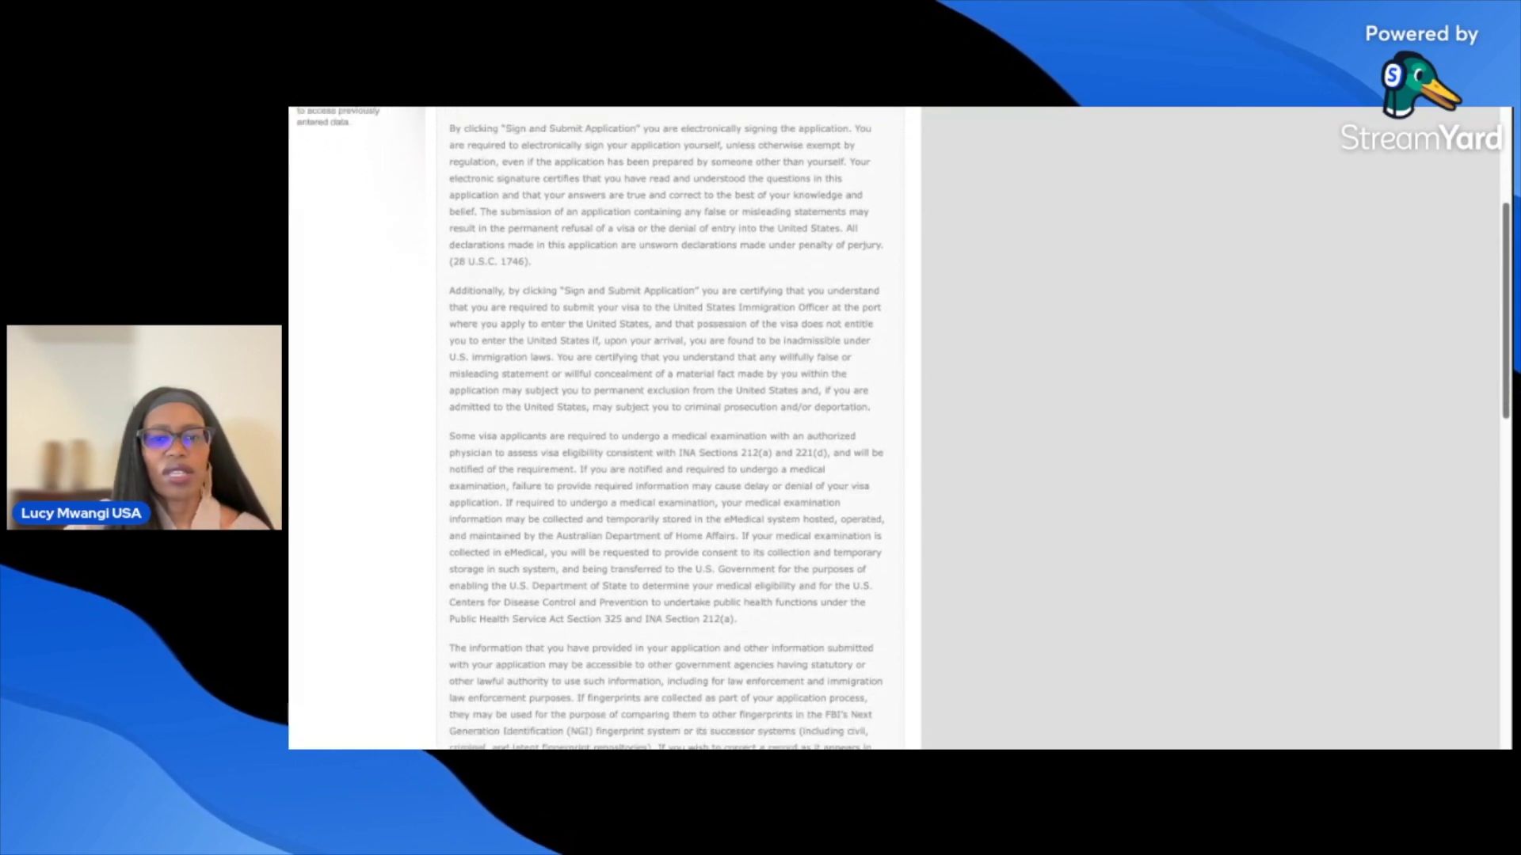
{"action": "scroll", "coordinate": [899, 427], "scroll_direction": "down", "scroll_amount": 10}
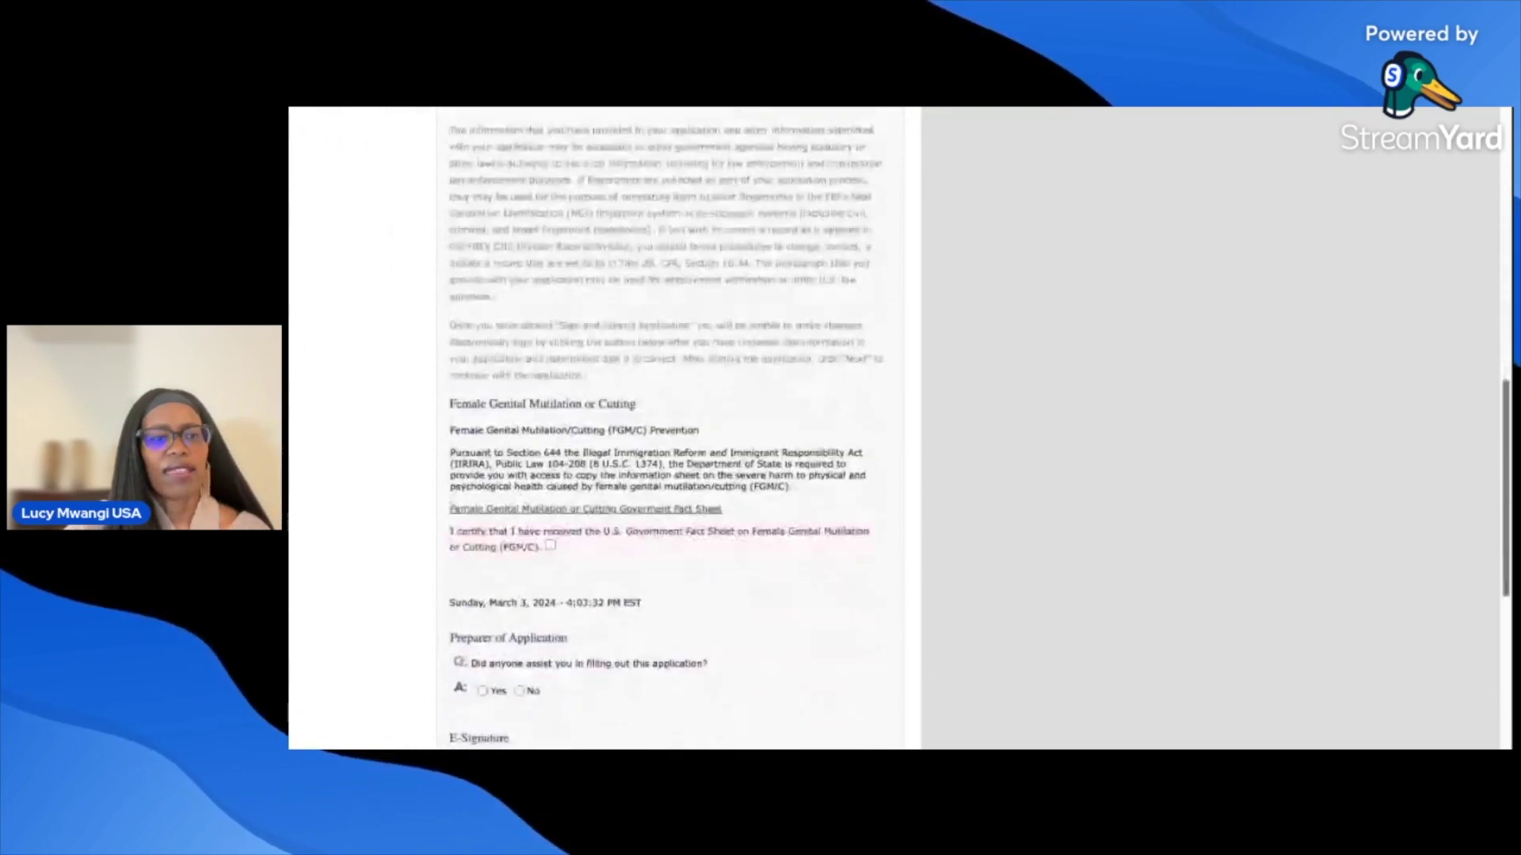
{"action": "scroll", "coordinate": [434, 325], "scroll_direction": "down", "scroll_amount": 3}
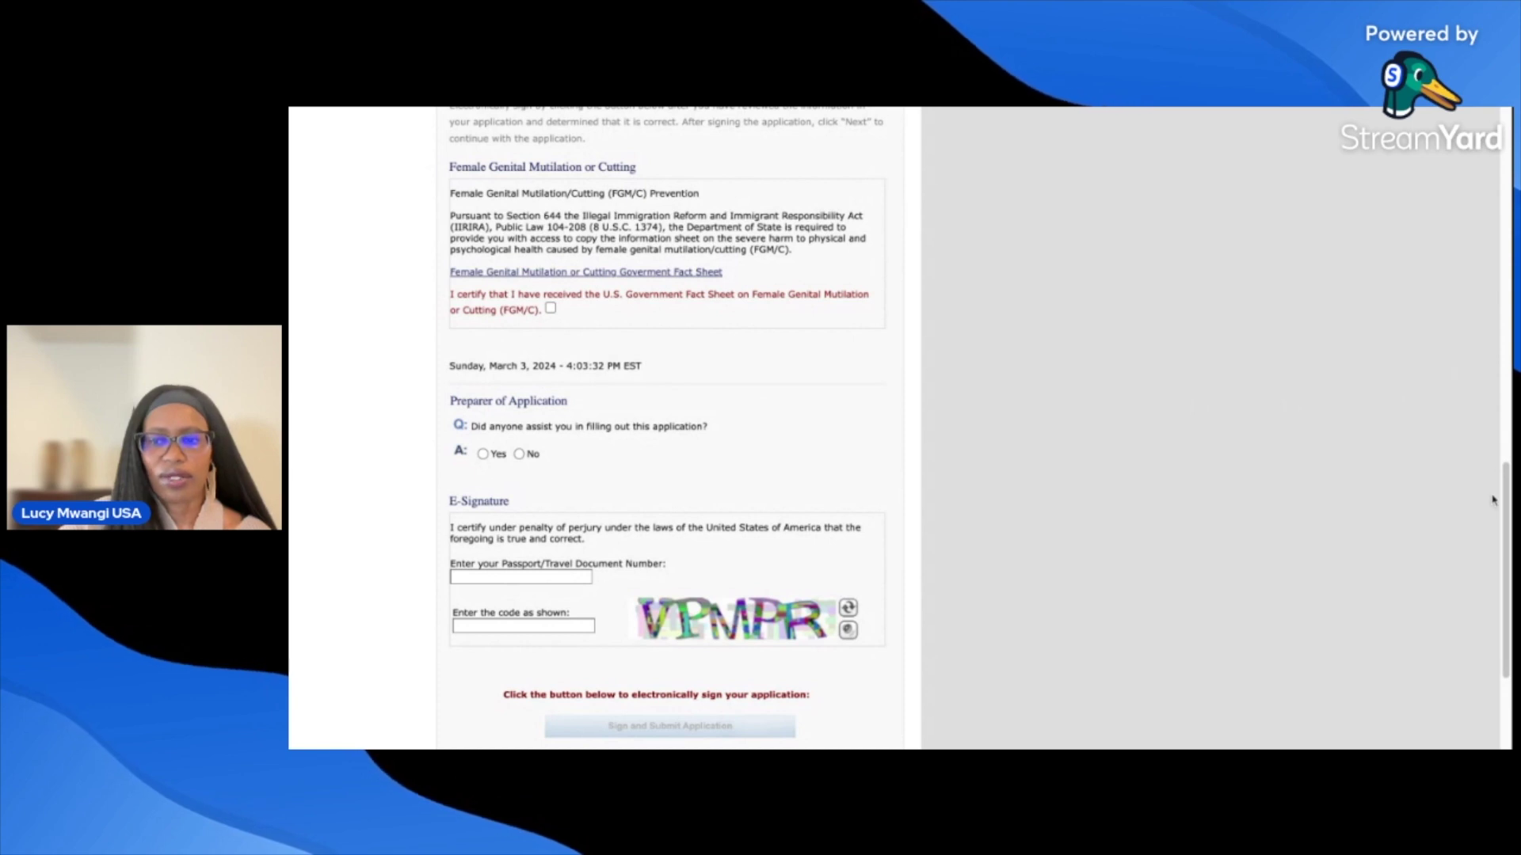
{"action": "scroll", "coordinate": [1506, 485], "scroll_direction": "down", "scroll_amount": 3}
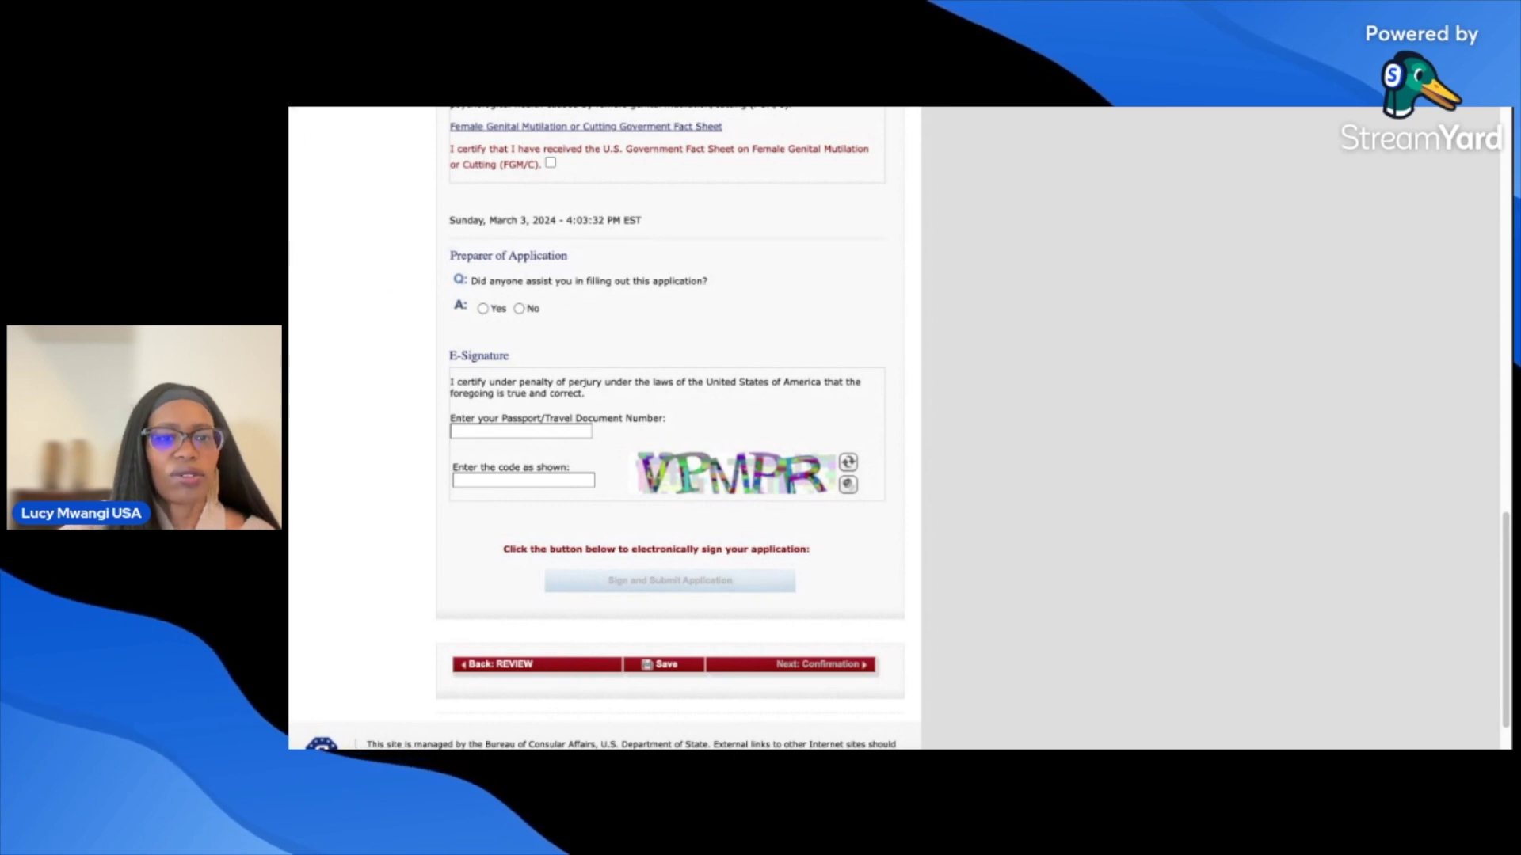
Step: Answer No to 'Did anyone assist you in filling out this application?' under Preparer of Application
{"action": "left_click", "coordinate": [520, 309]}
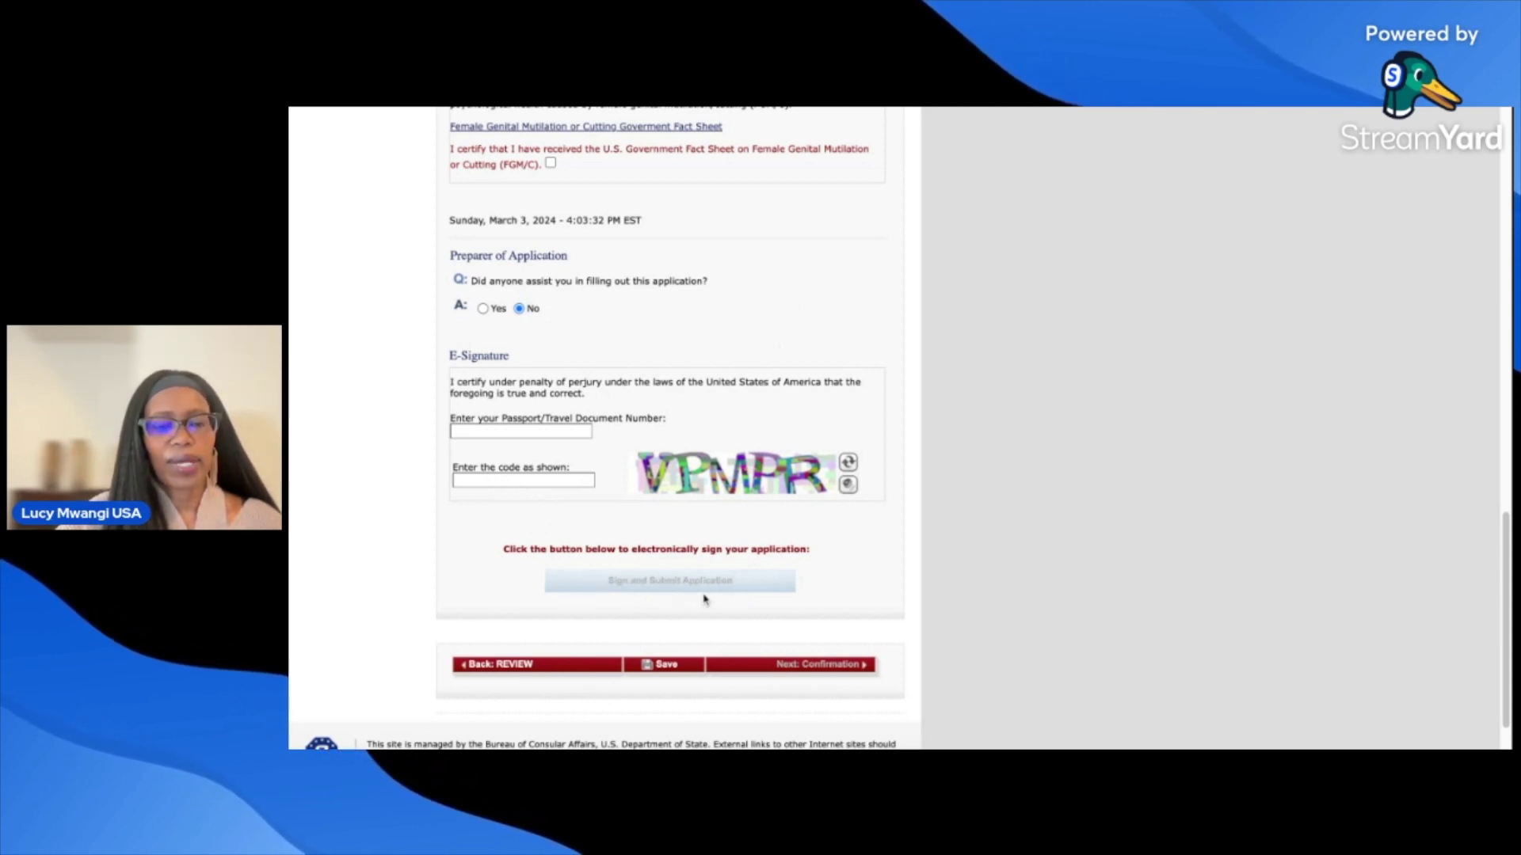
{"action": "scroll", "coordinate": [1504, 592], "scroll_direction": "down", "scroll_amount": 2}
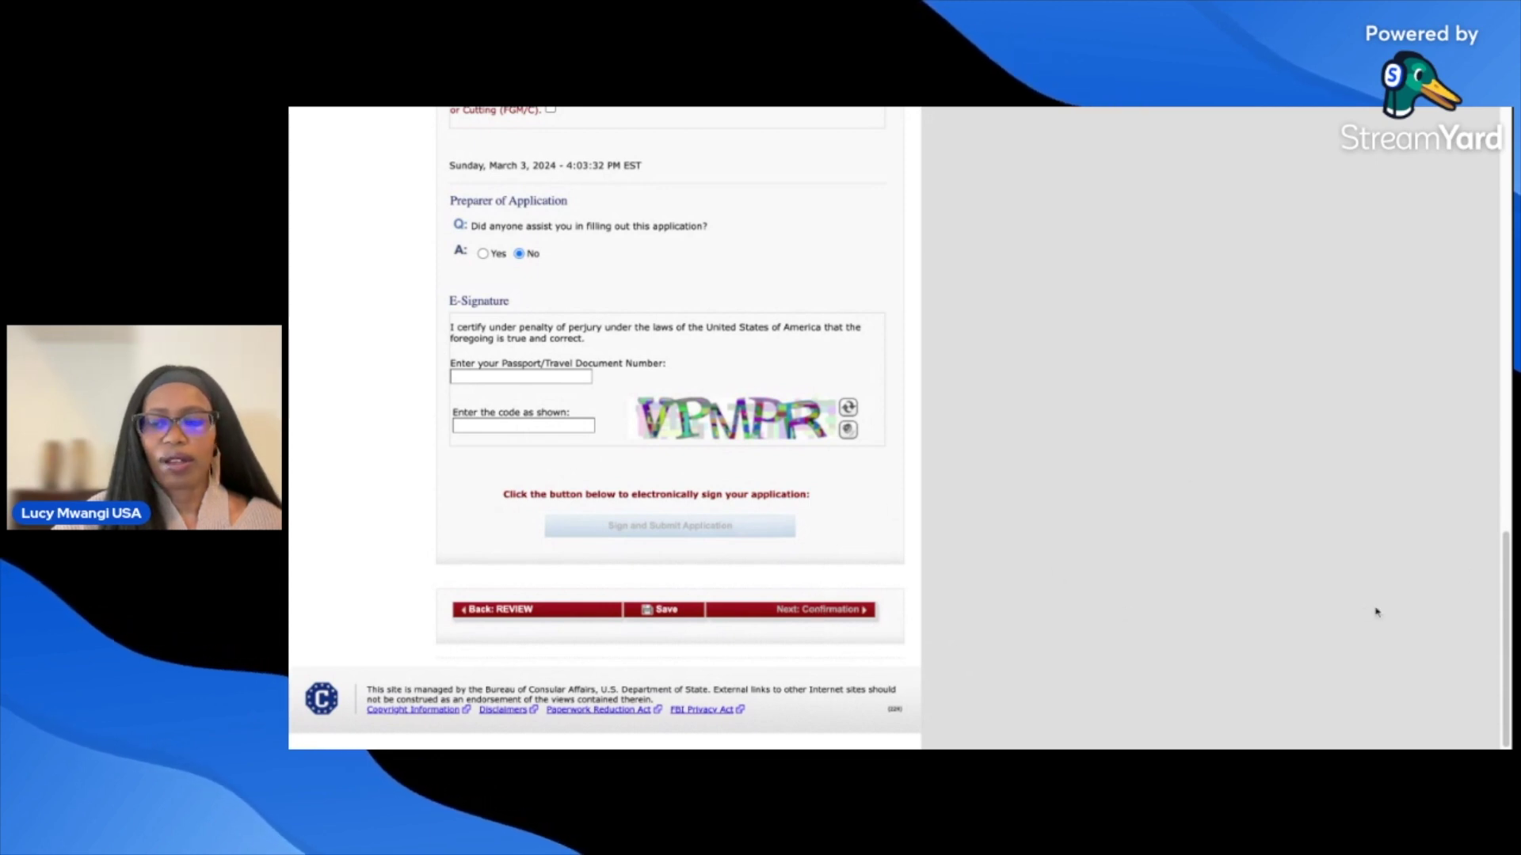
{"action": "scroll", "coordinate": [1506, 579], "scroll_direction": "up", "scroll_amount": 20}
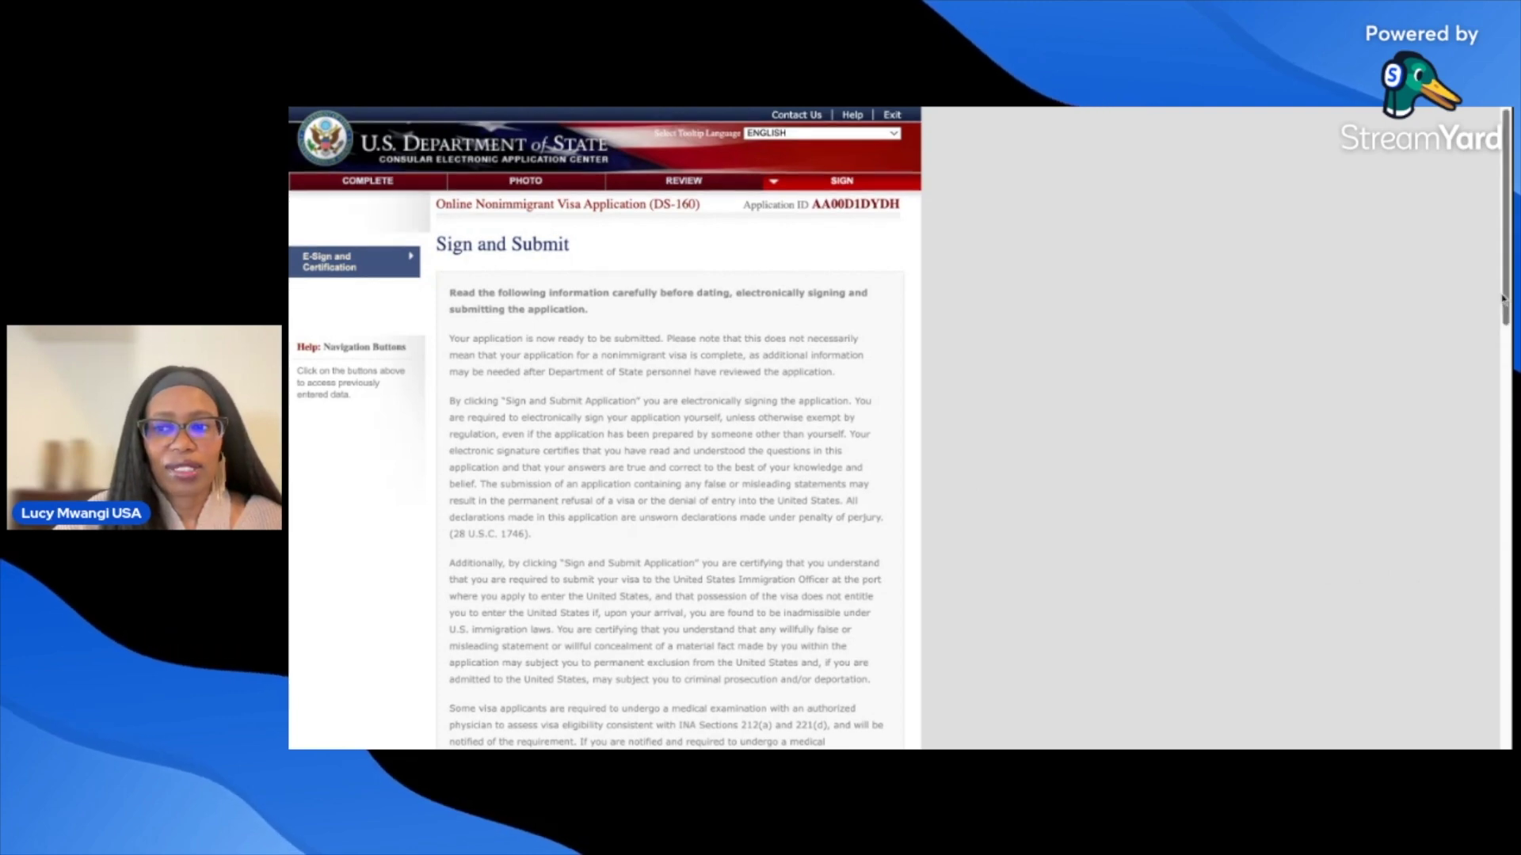
{"action": "scroll", "coordinate": [1504, 297], "scroll_direction": "down", "scroll_amount": 10}
{"action": "scroll", "coordinate": [1504, 298], "scroll_direction": "down", "scroll_amount": 8}
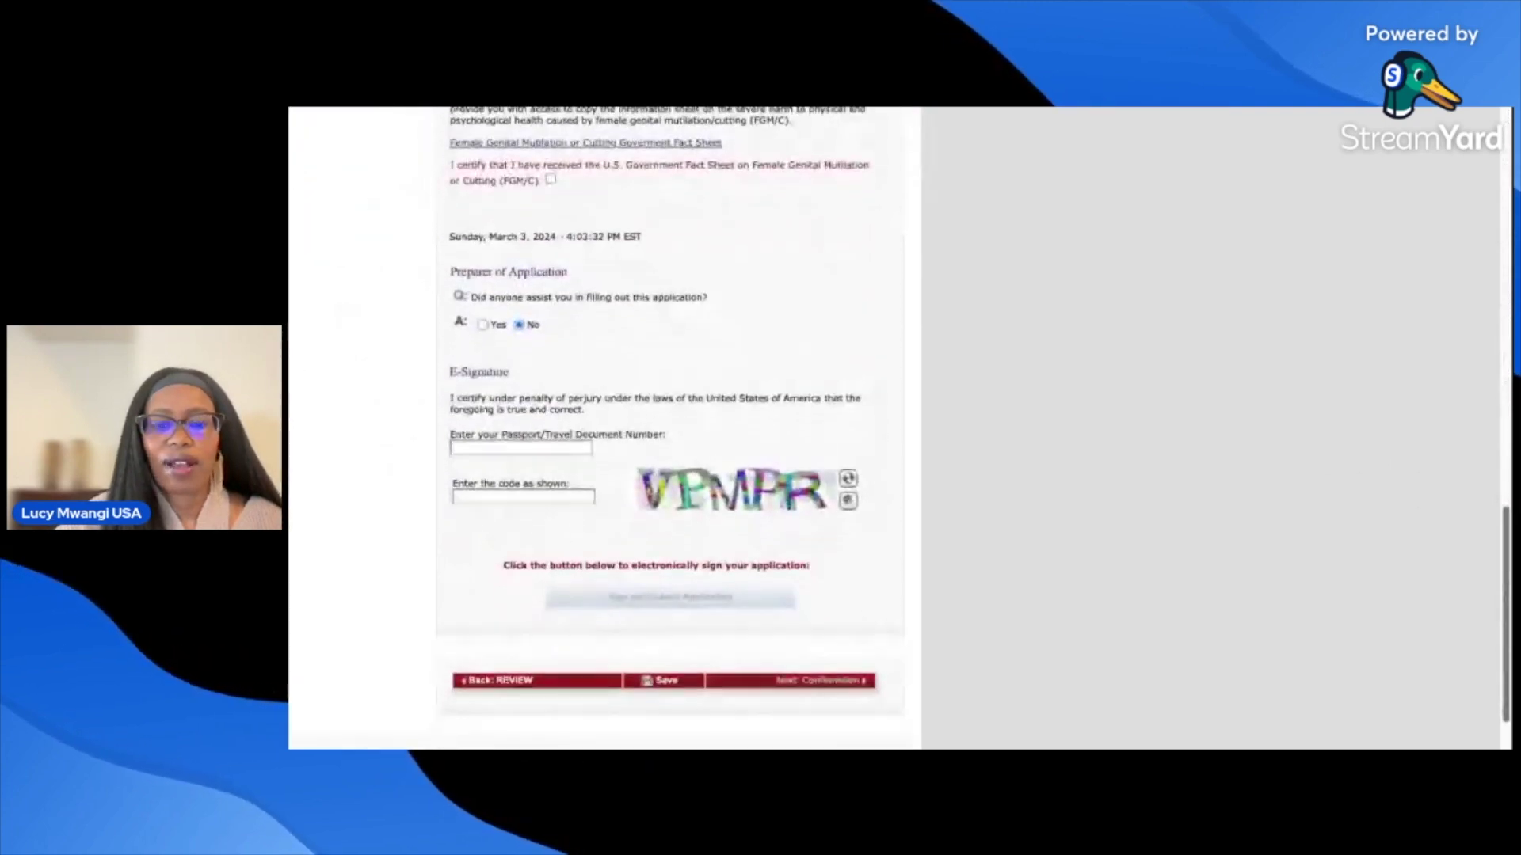
{"action": "scroll", "coordinate": [1504, 298], "scroll_direction": "up", "scroll_amount": 4}
{"action": "scroll", "coordinate": [770, 156], "scroll_direction": "up", "scroll_amount": 5}
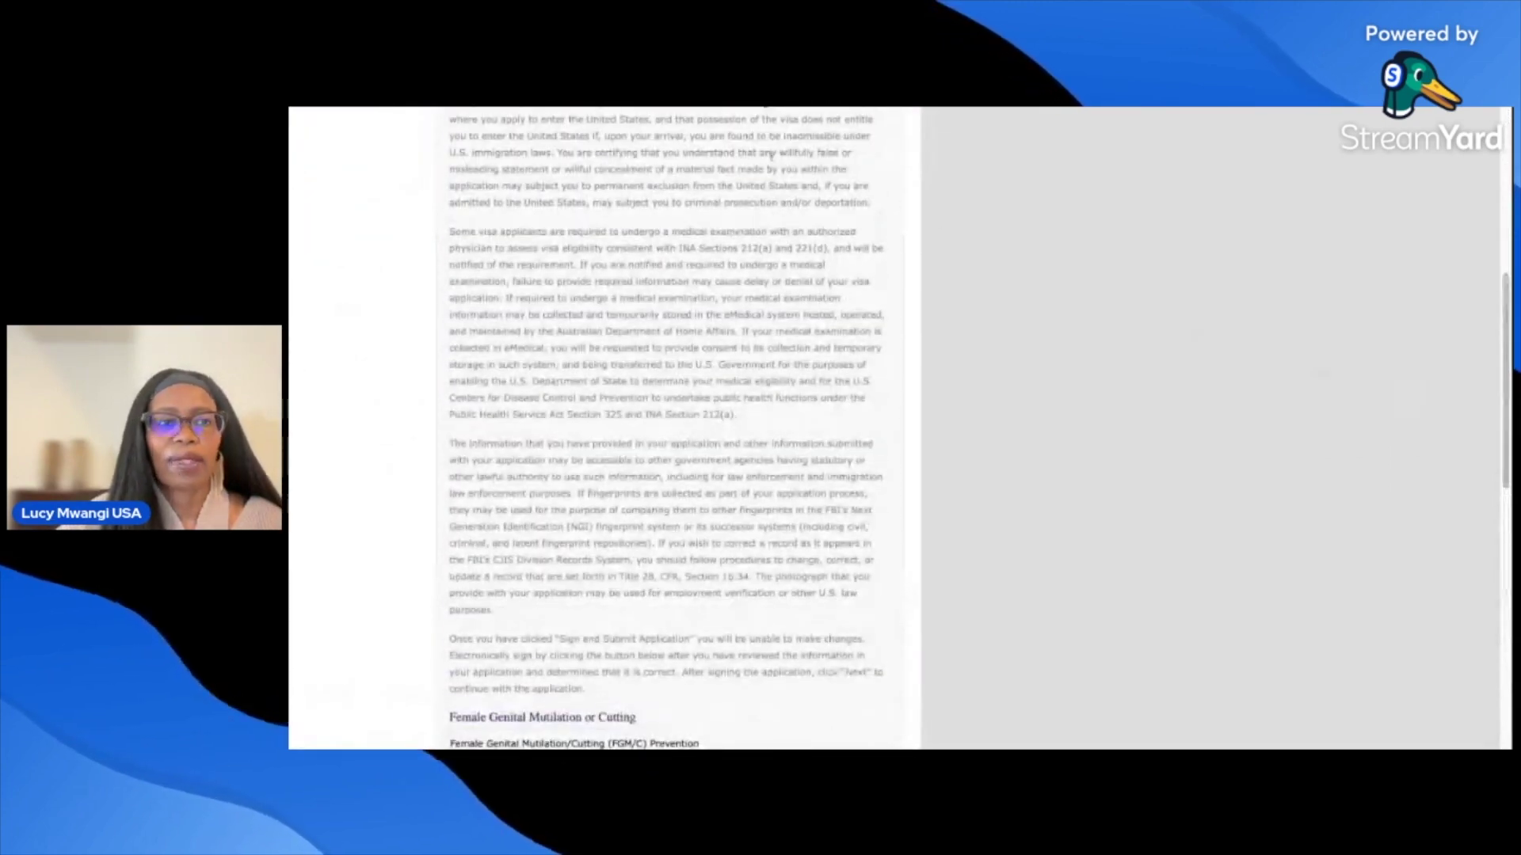